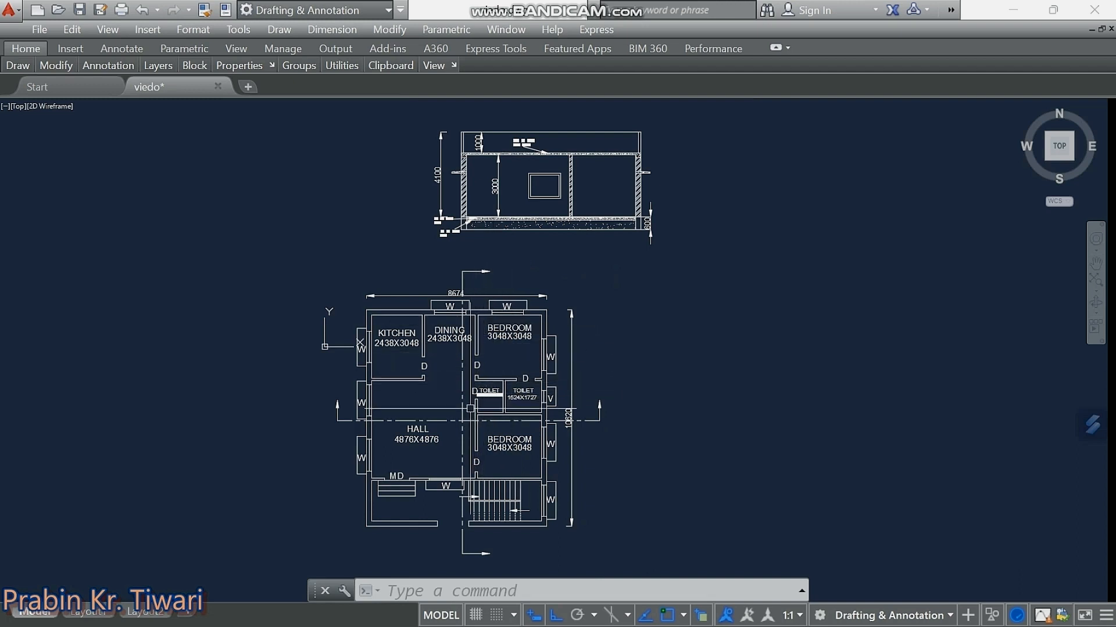
# Examine the floor plan's rooms and section lines together with the existing section drawing above it.
pyautogui.moveTo(470, 409); pyautogui.dragTo(478, 402, button='middle')
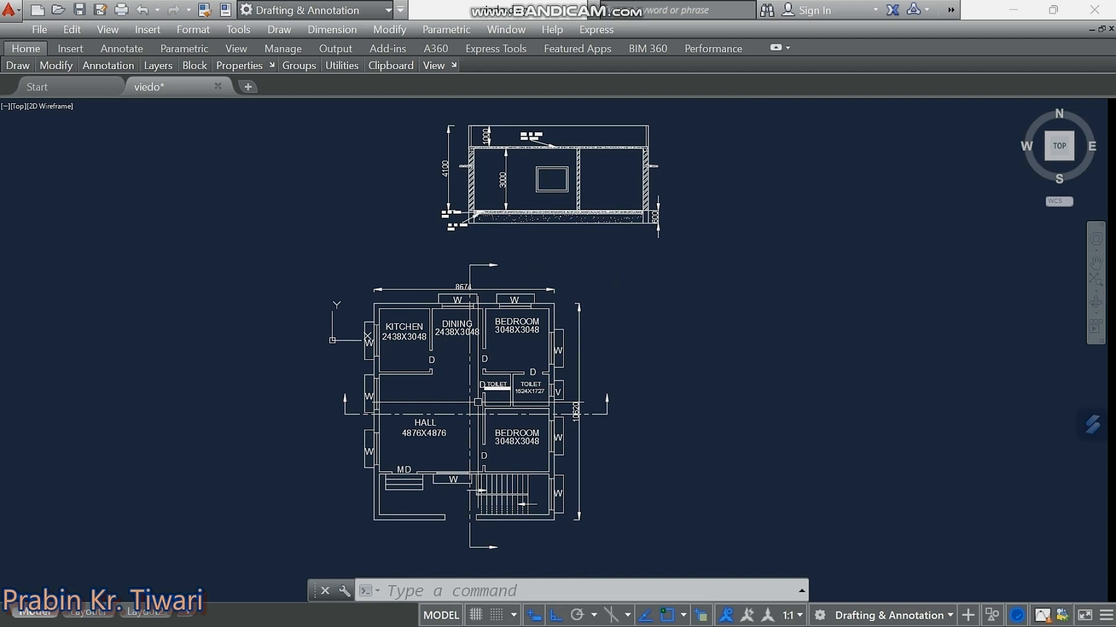
pyautogui.scroll(3, 478, 402)
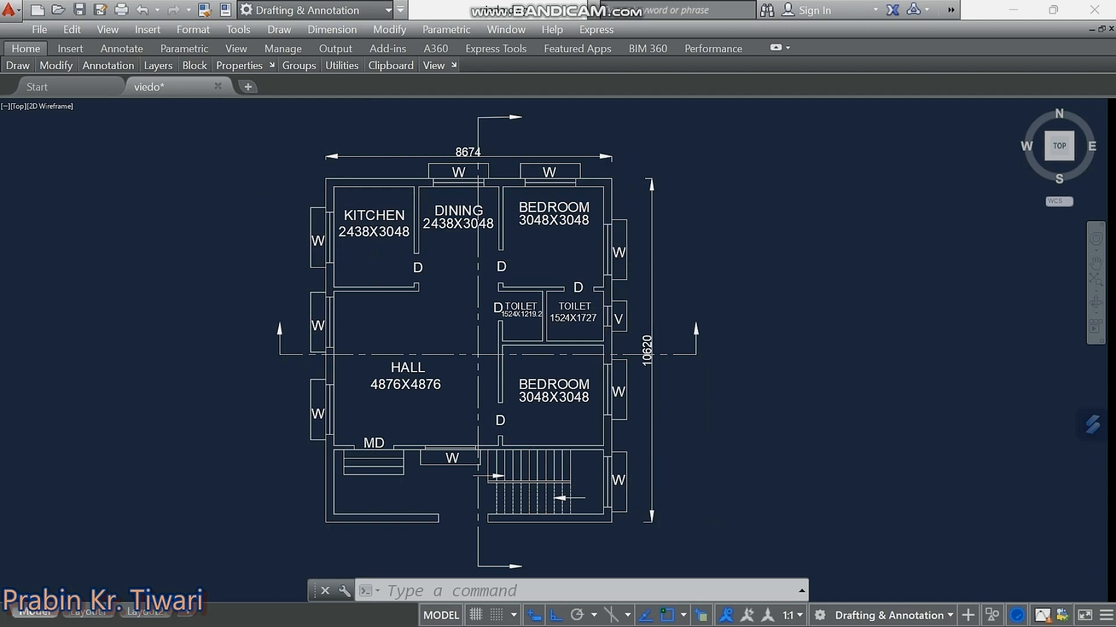
pyautogui.scroll(-3, 500, 315)
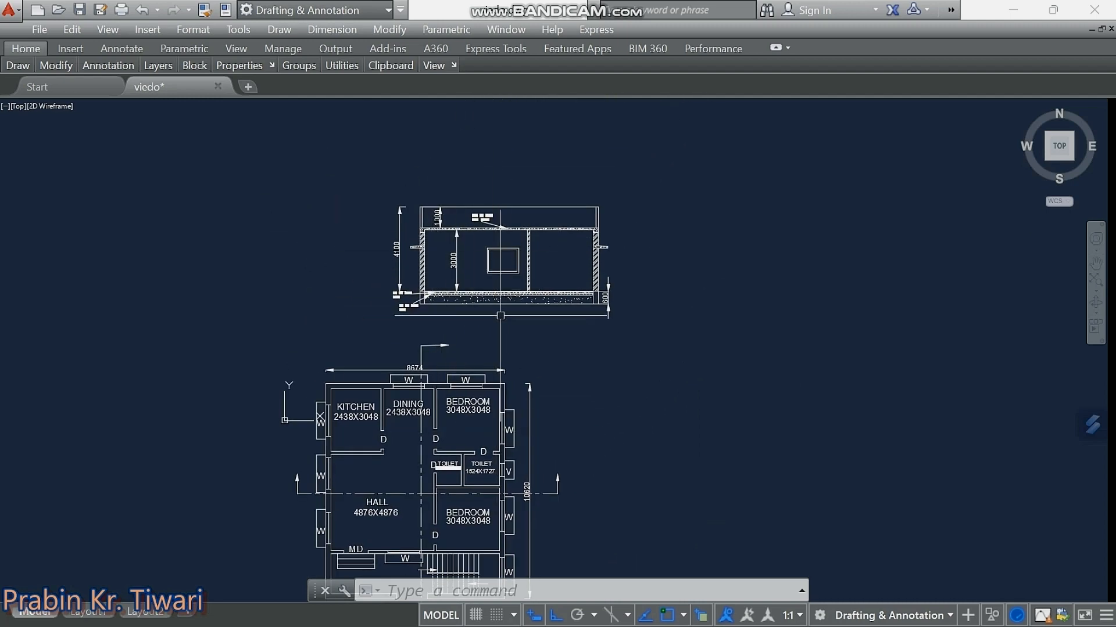
pyautogui.scroll(-3, 501, 315)
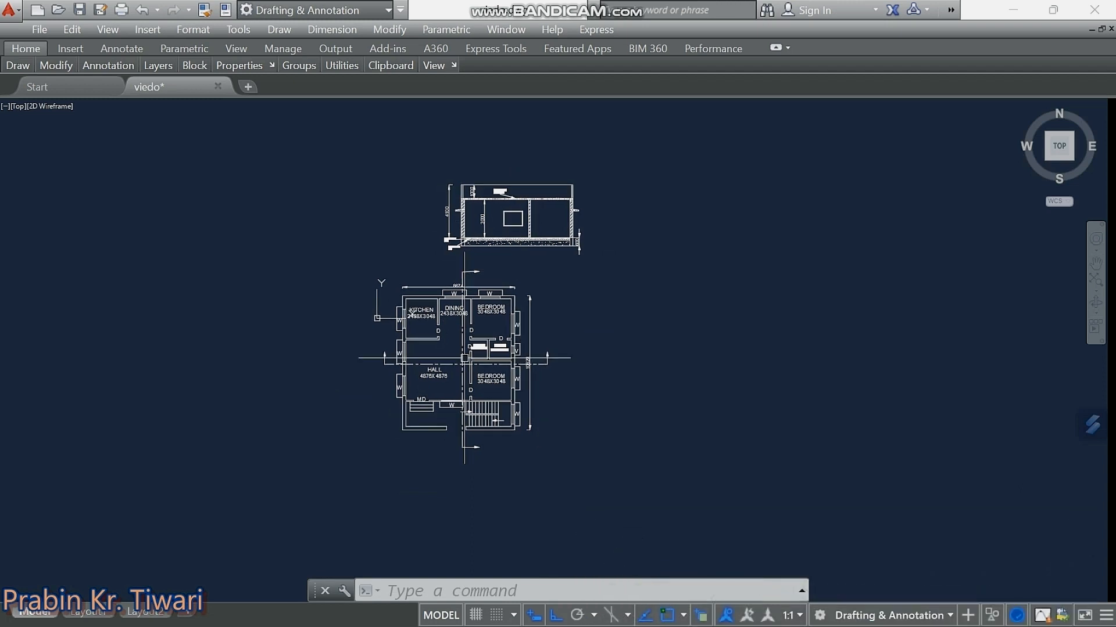
pyautogui.scroll(2, 464, 358)
pyautogui.scroll(2, 465, 357)
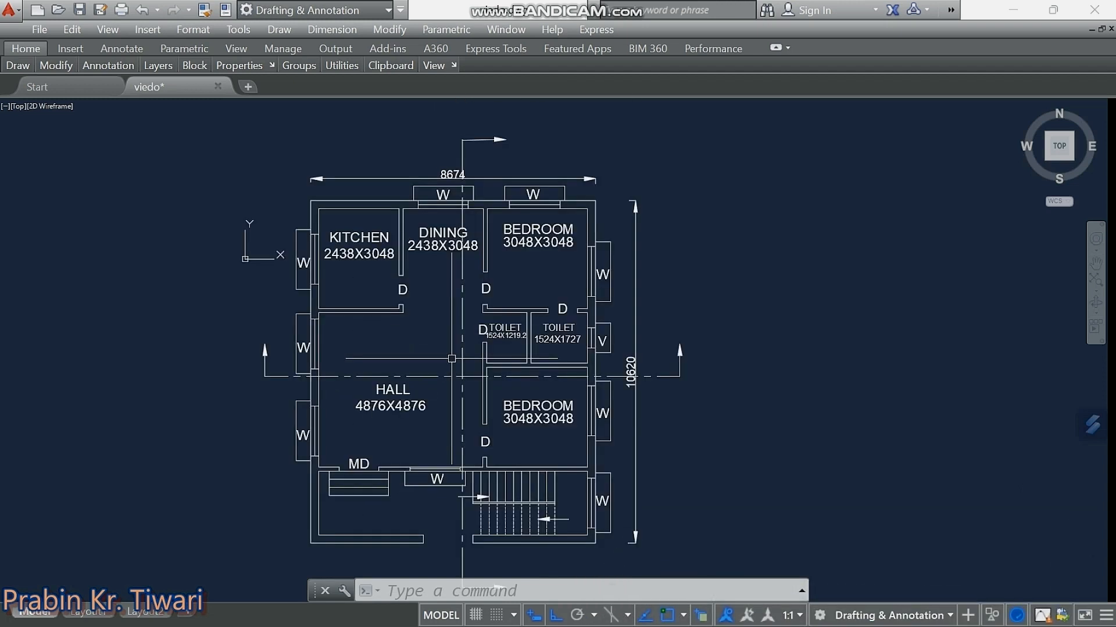
pyautogui.moveTo(451, 359)
pyautogui.mouseDown(button='middle')
pyautogui.moveTo(451, 370)
pyautogui.moveTo(437, 363)
pyautogui.mouseUp(button='middle')
pyautogui.scroll(-2, 469, 376)
pyautogui.scroll(2, 445, 375)
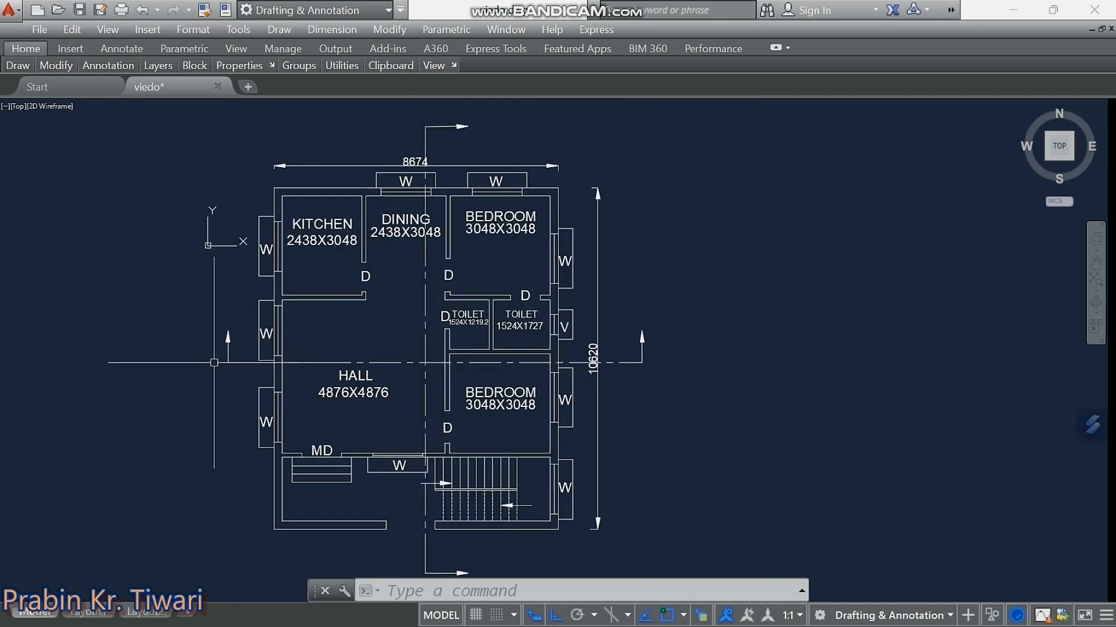
pyautogui.scroll(-2, 307, 354)
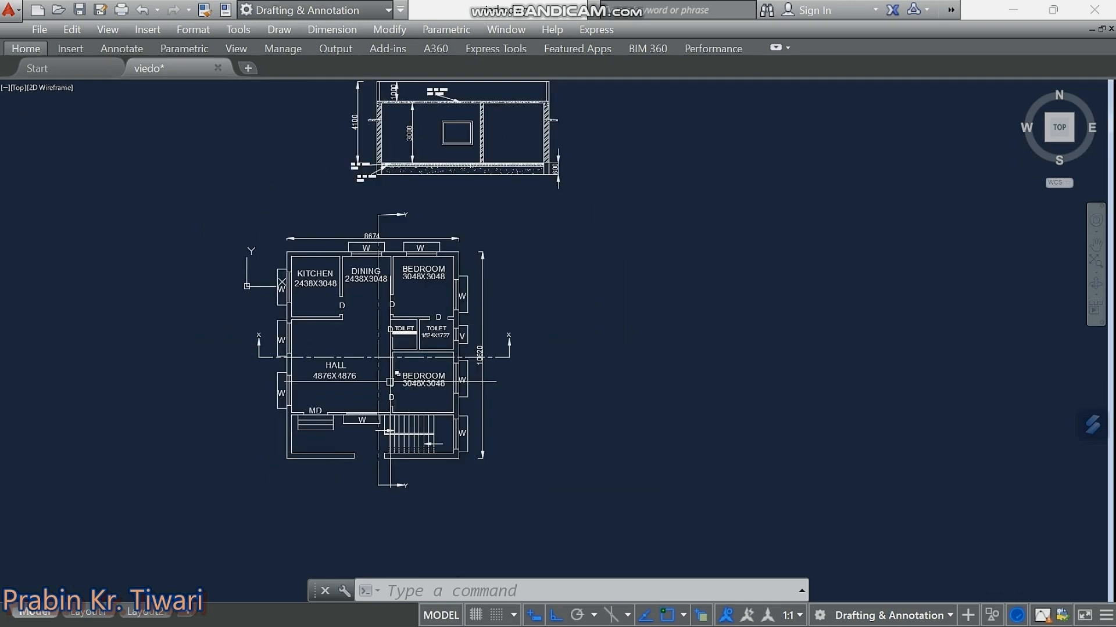
# Examine where the X-X and Y-Y section lines cut the floor plan and the viewing directions of their arrows.
pyautogui.moveTo(376, 390); pyautogui.dragTo(409, 375, button='middle')
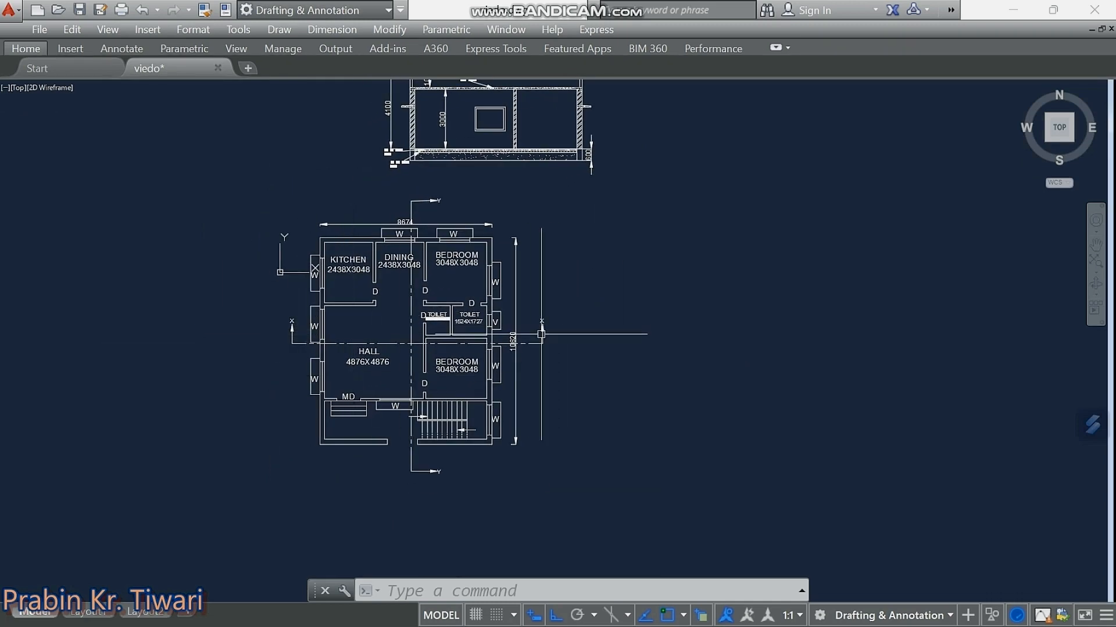
pyautogui.scroll(2, 545, 314)
pyautogui.scroll(-3, 545, 315)
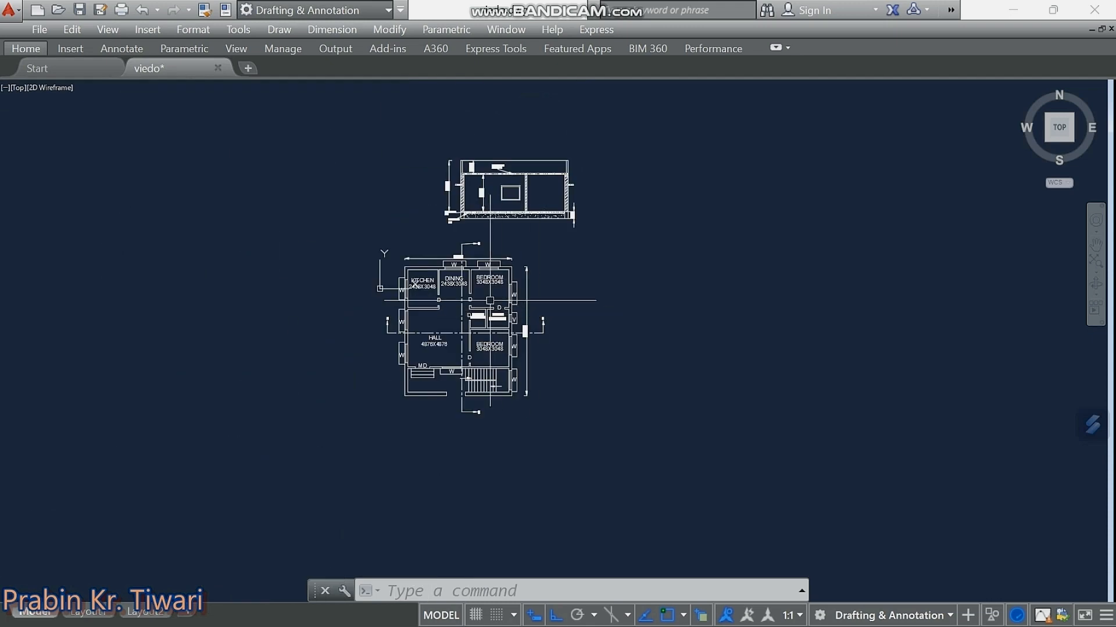
pyautogui.moveTo(490, 301); pyautogui.dragTo(536, 327, button='middle')
pyautogui.scroll(4, 519, 279)
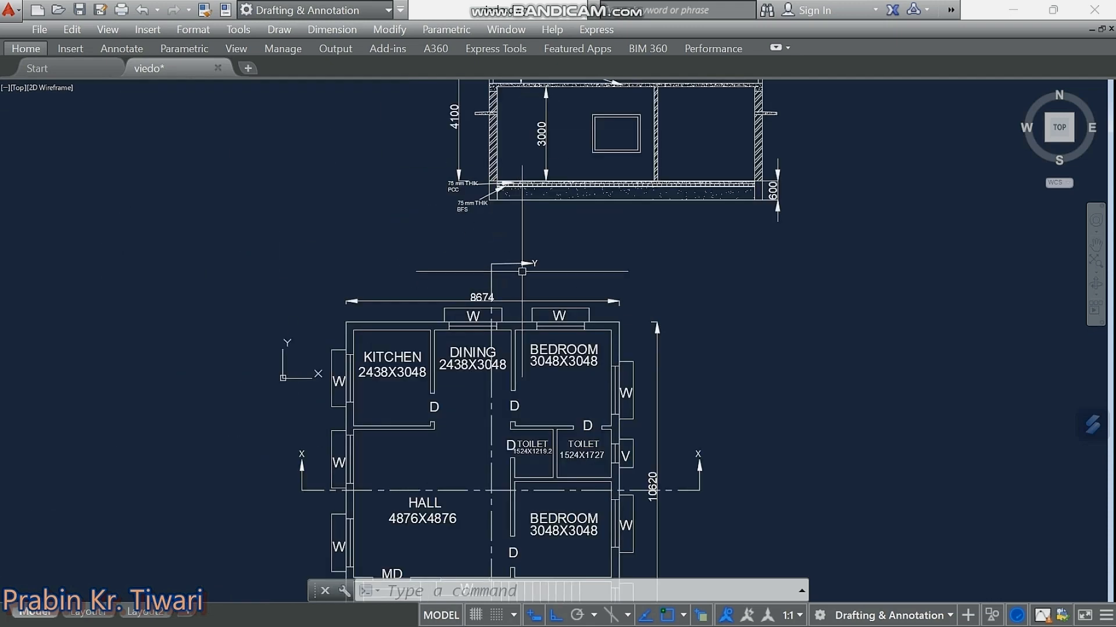
pyautogui.moveTo(507, 272); pyautogui.dragTo(510, 228, button='middle')
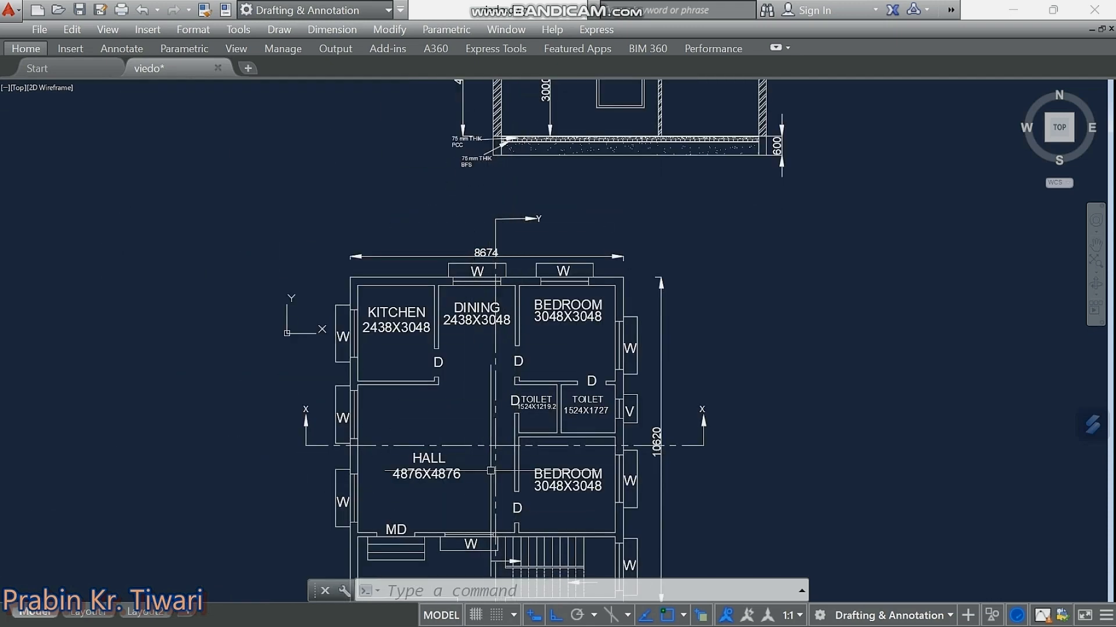
pyautogui.moveTo(528, 431); pyautogui.dragTo(535, 291, button='middle')
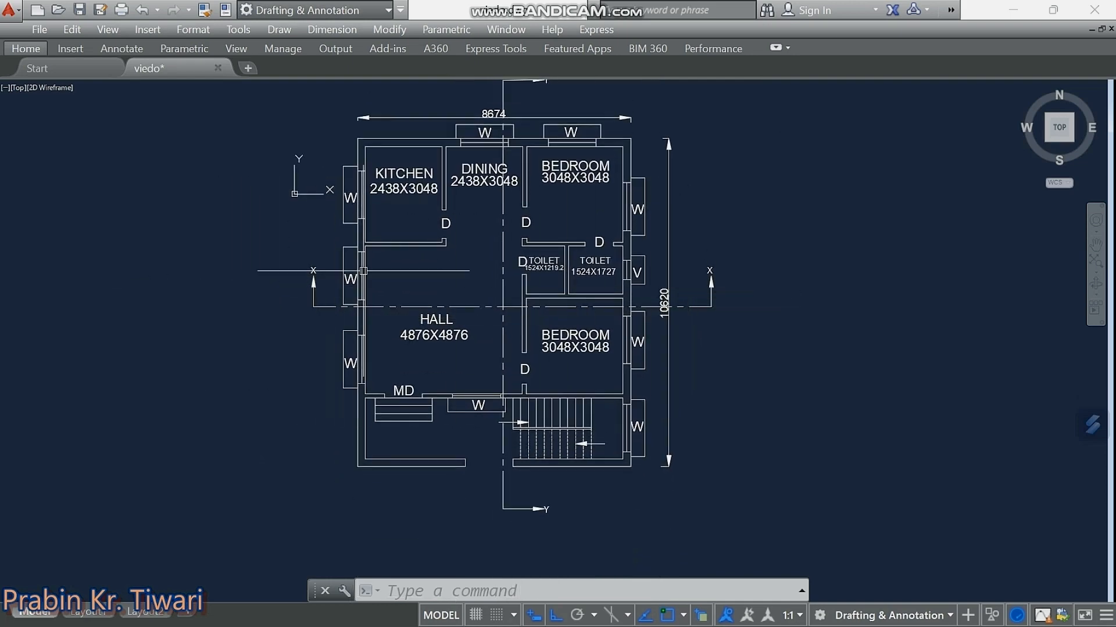
pyautogui.moveTo(465, 263); pyautogui.dragTo(455, 281, button='middle')
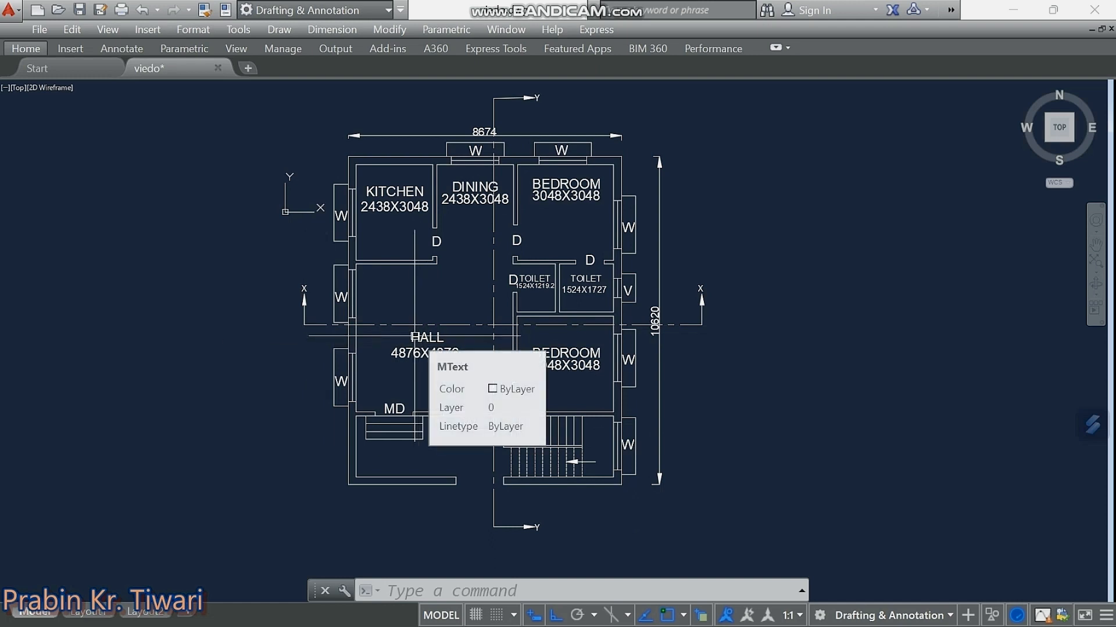
pyautogui.moveTo(534, 120); pyautogui.dragTo(520, 141, button='middle')
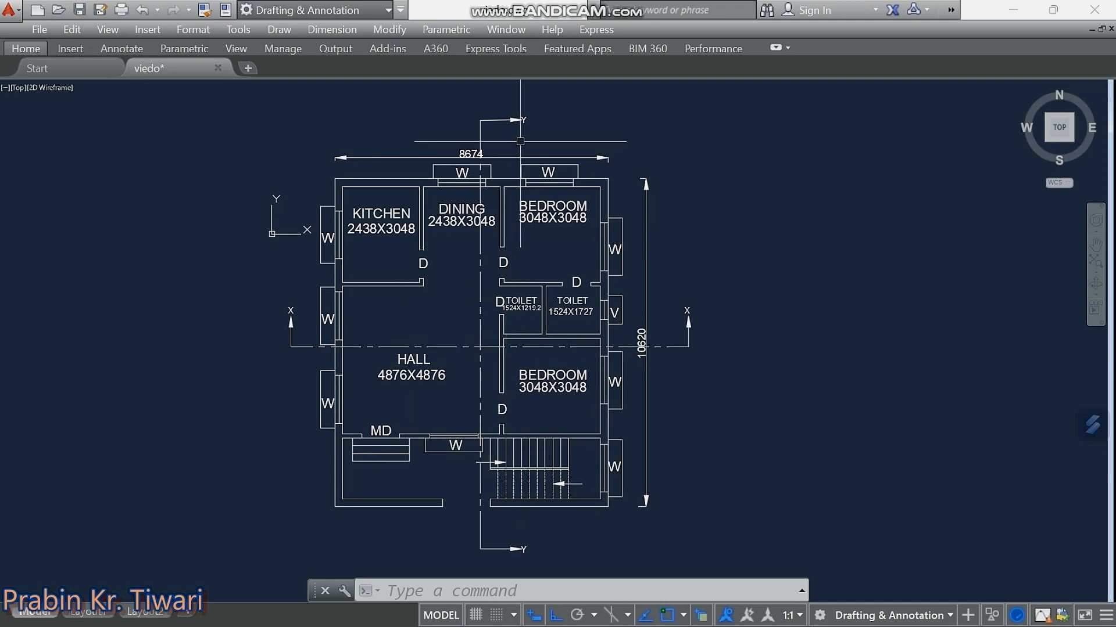
pyautogui.scroll(-2, 487, 329)
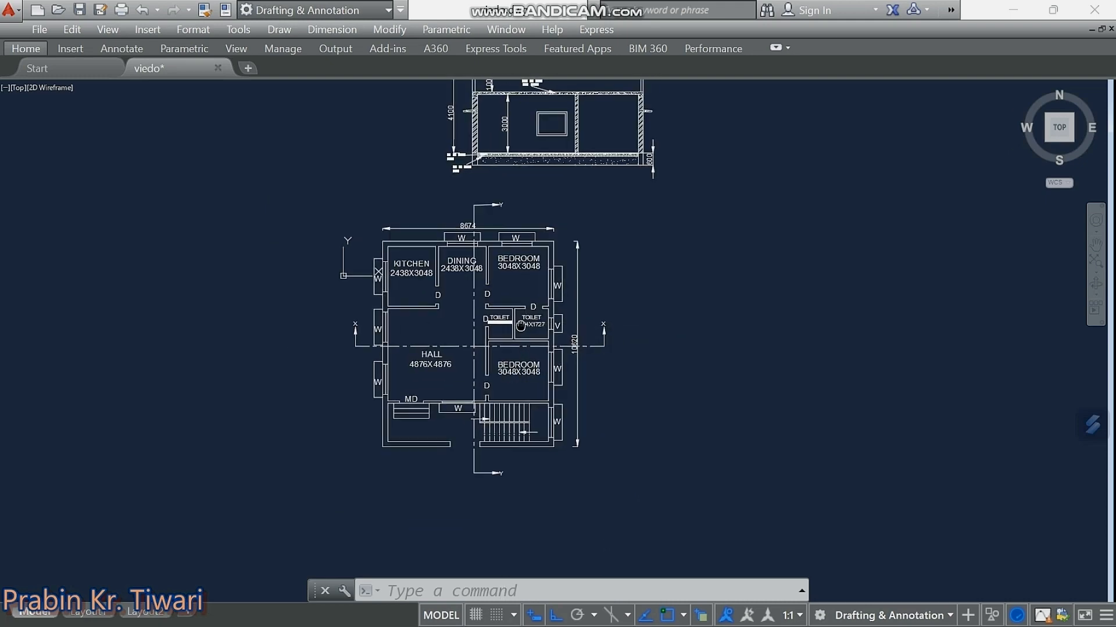
pyautogui.moveTo(487, 328); pyautogui.dragTo(468, 328, button='middle')
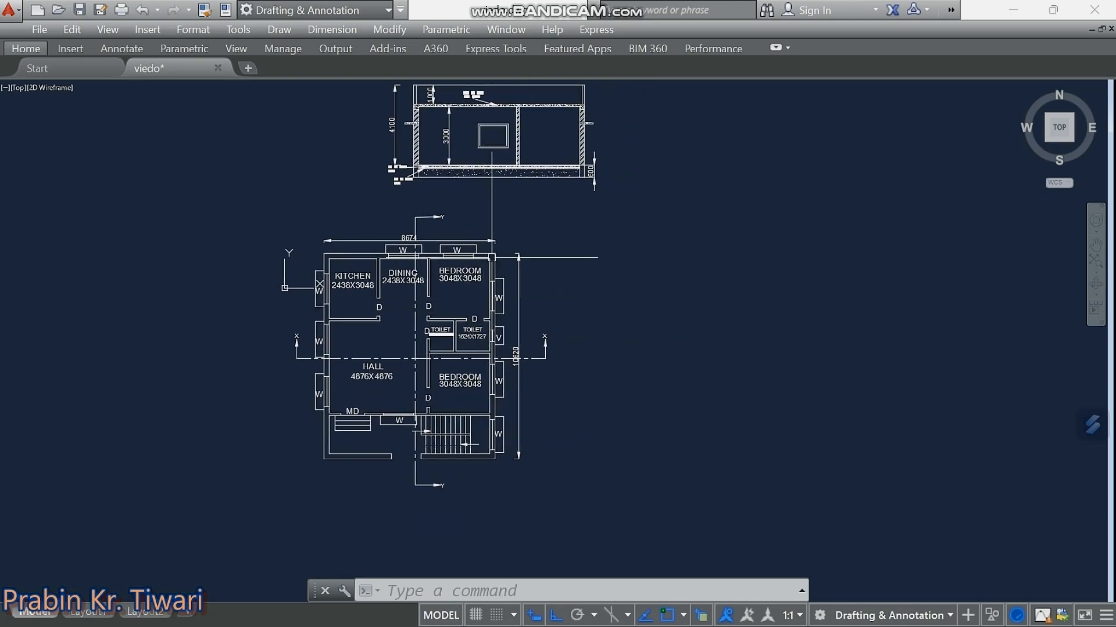
# Copy the whole floor plan with its dimensions and section lines about 22100 units horizontally to the right of the original.
pyautogui.moveTo(588, 281); pyautogui.dragTo(581, 274, button='middle')
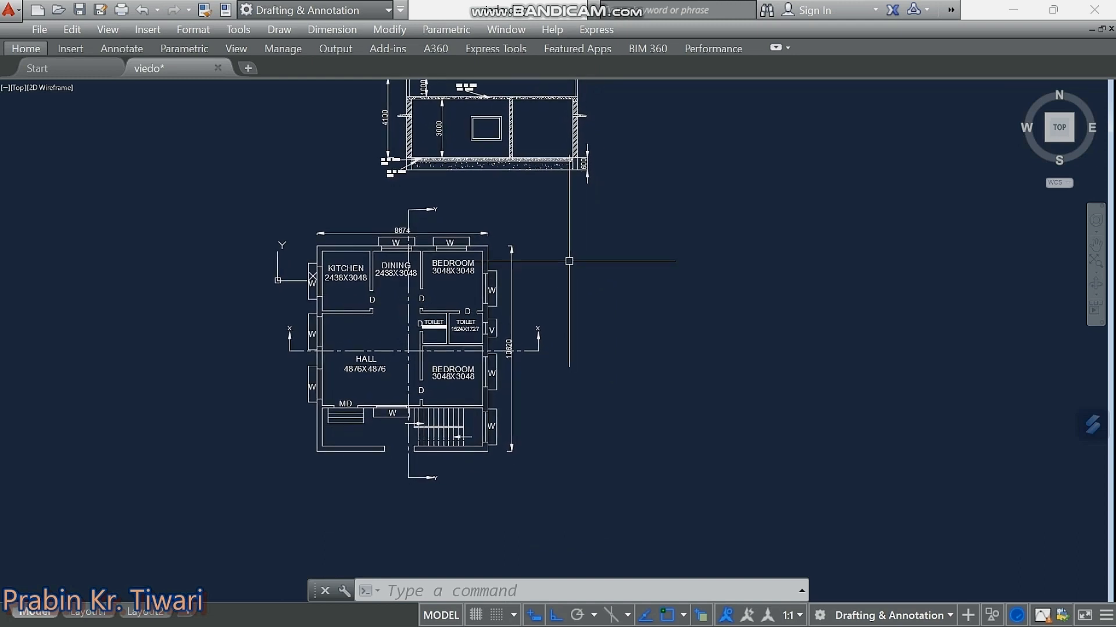
pyautogui.click(552, 188)
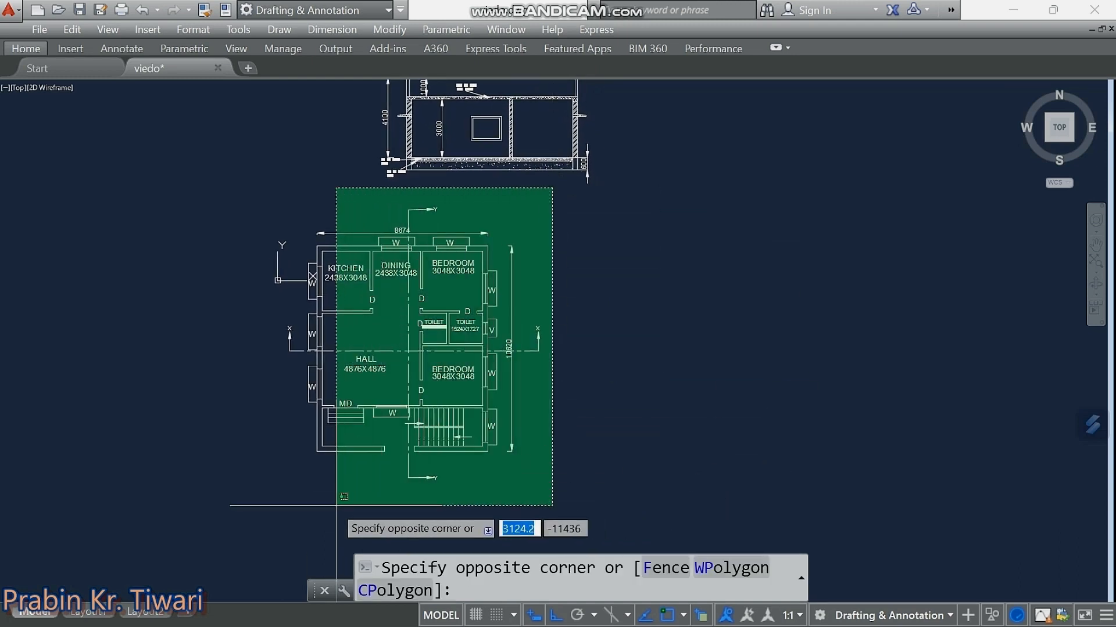
pyautogui.click(269, 512)
pyautogui.rightClick(208, 322)
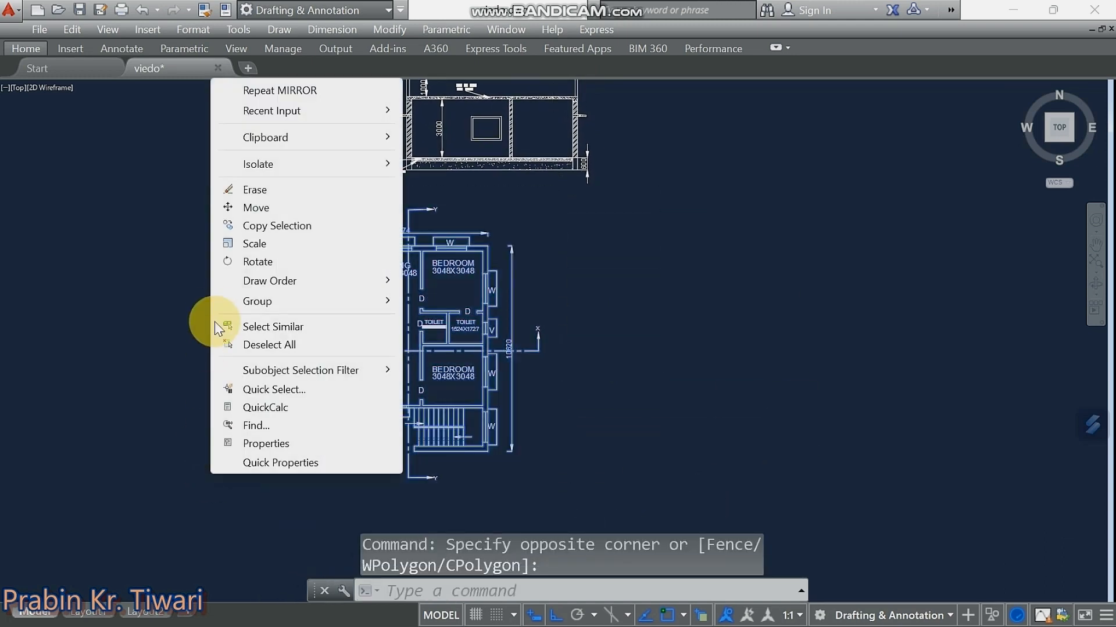
pyautogui.click(257, 228)
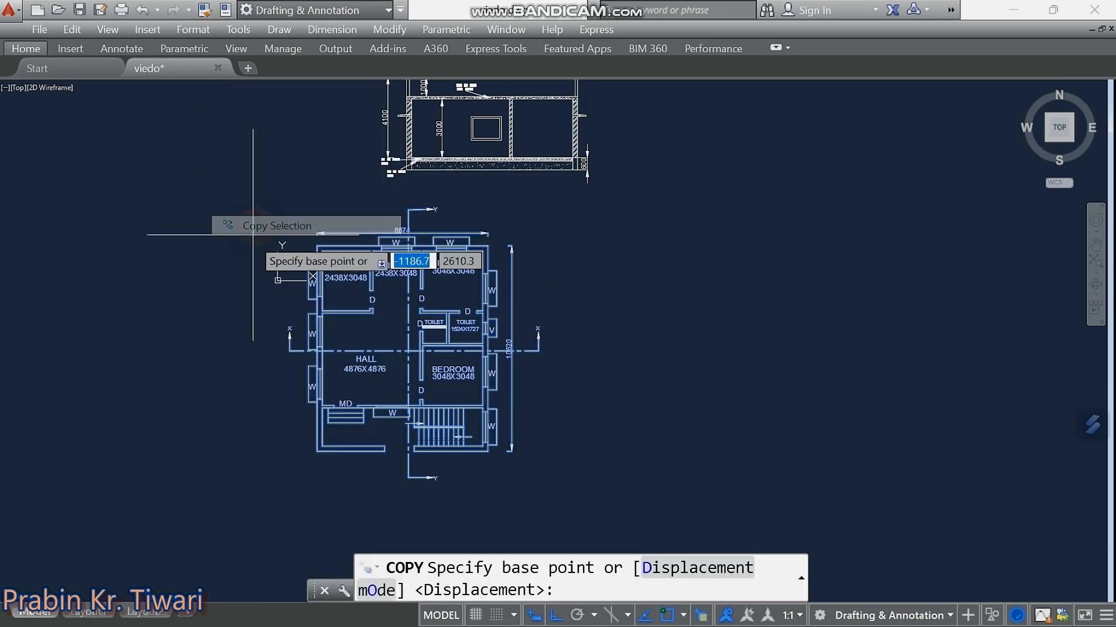
pyautogui.click(199, 465)
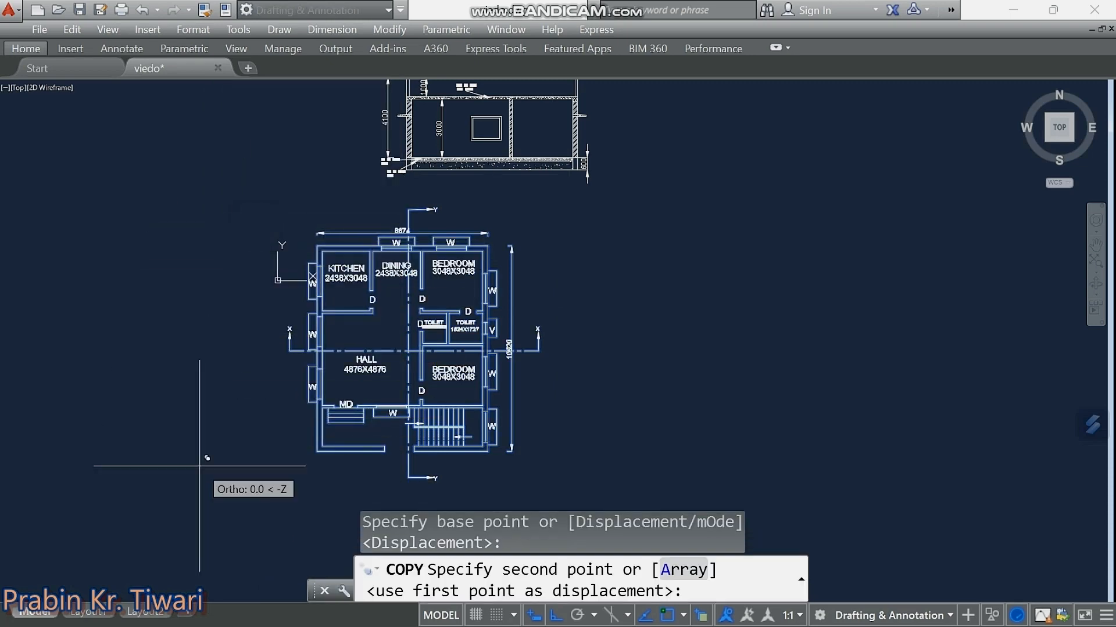
pyautogui.moveTo(582, 449); pyautogui.dragTo(460, 442, button='middle')
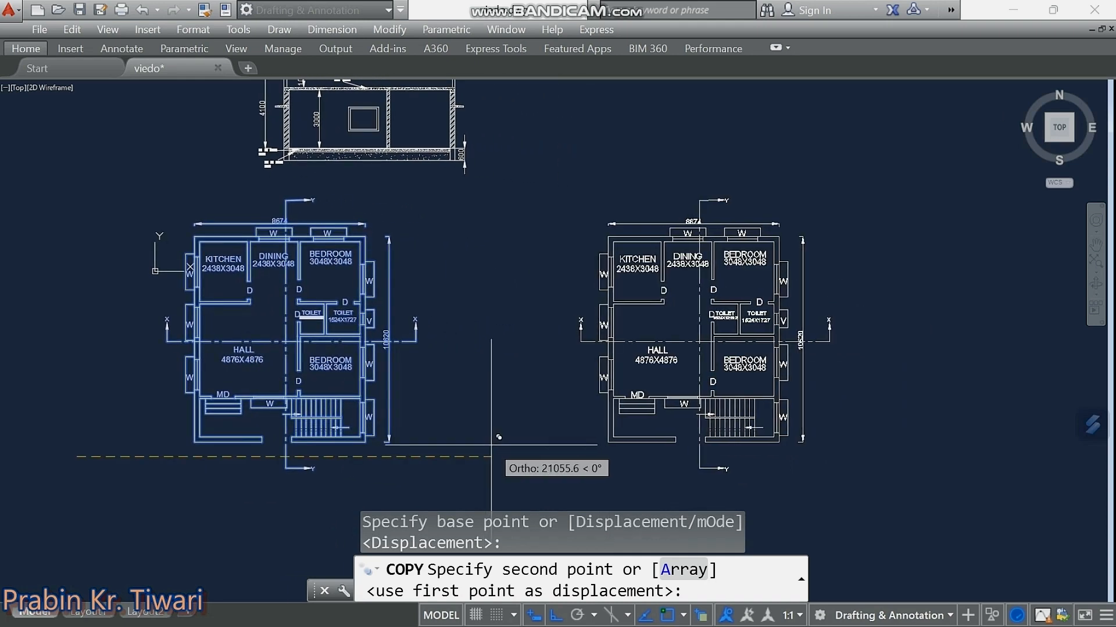
pyautogui.click(519, 438)
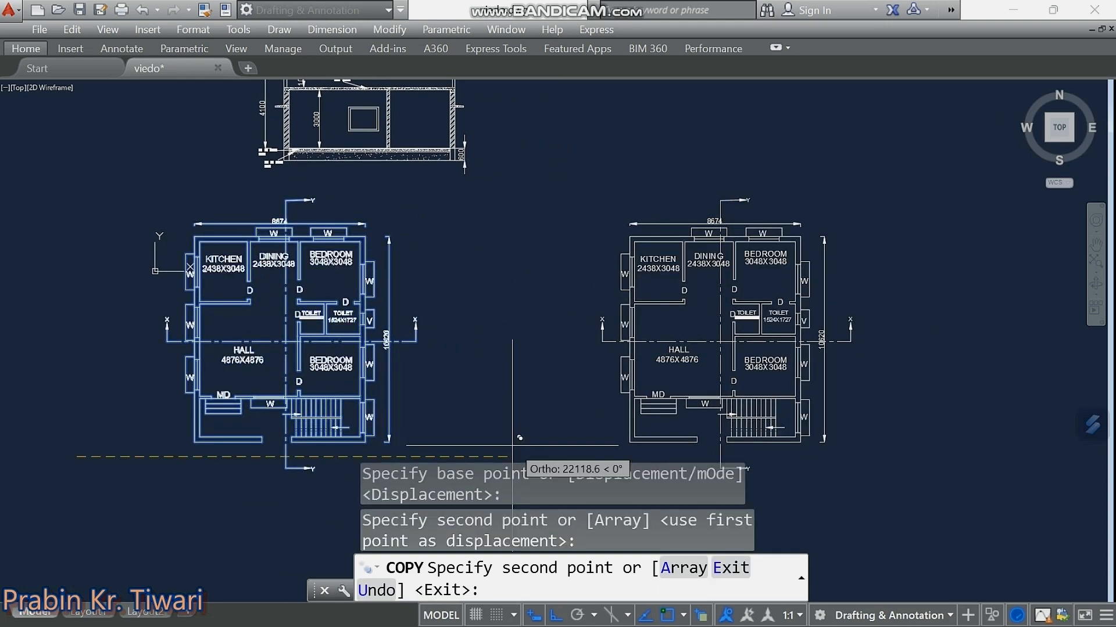
pyautogui.press('Escape')
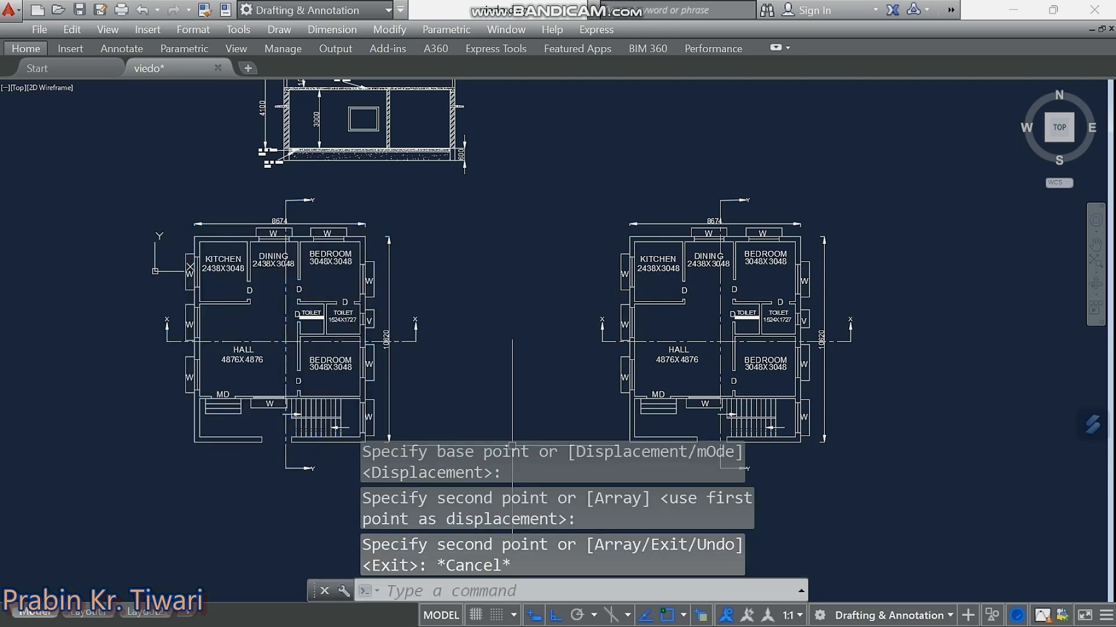
pyautogui.press('Escape')
pyautogui.press('Escape')
pyautogui.press('Escape')
# Compare the rotated plan copy with the original plan, checking the orientation of the Y-Y section line.
pyautogui.moveTo(512, 446); pyautogui.dragTo(479, 433, button='middle')
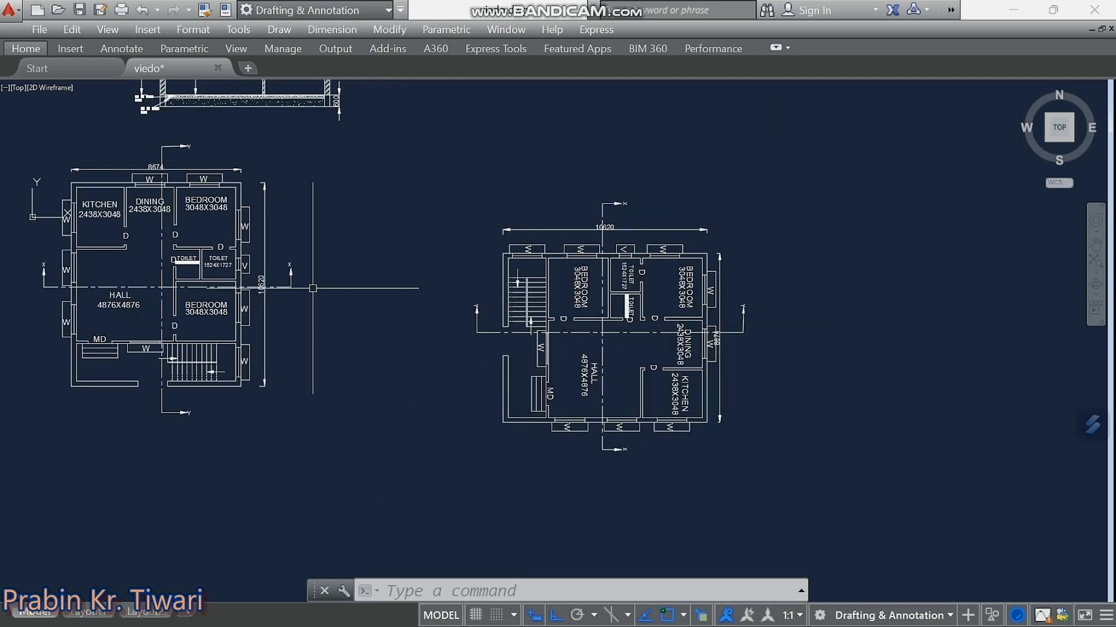
pyautogui.scroll(4, 182, 155)
pyautogui.moveTo(183, 156); pyautogui.dragTo(405, 254, button='middle')
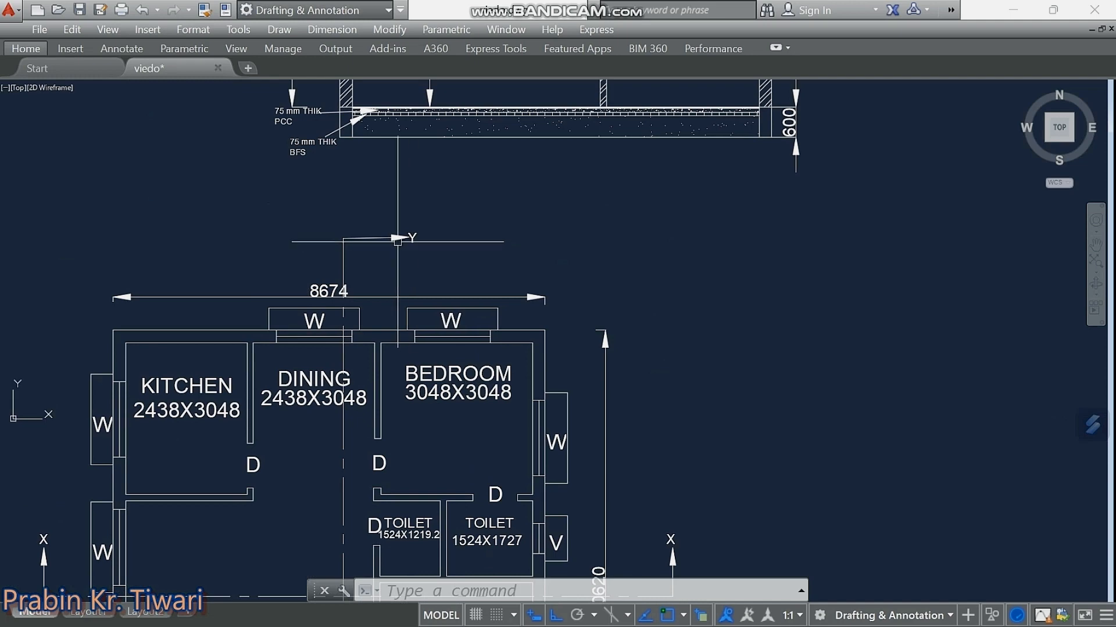
pyautogui.scroll(-6, 655, 266)
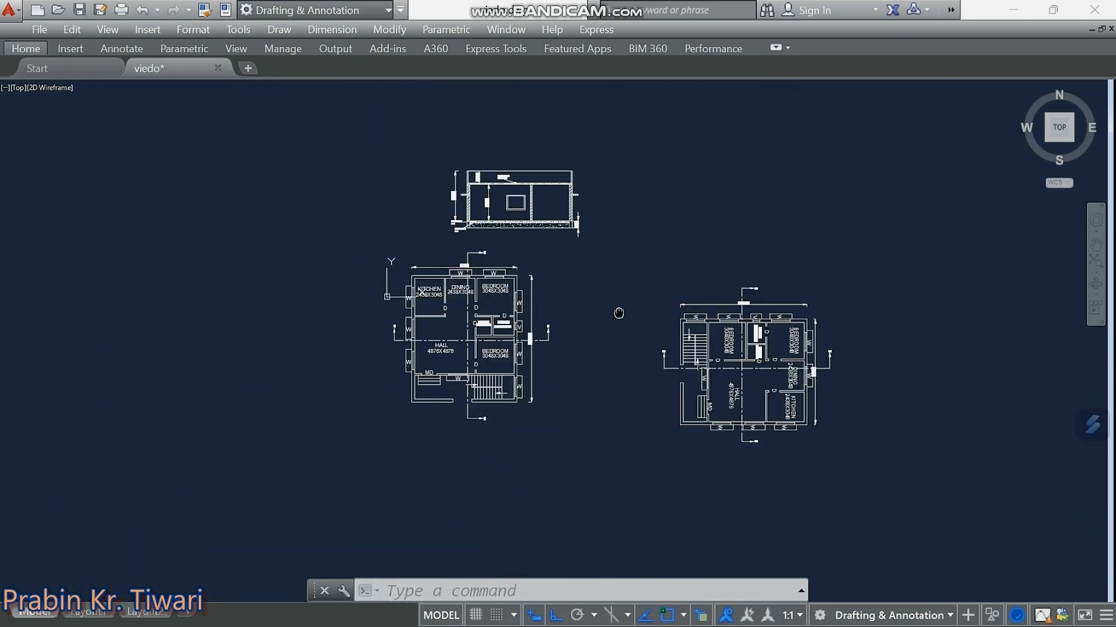
pyautogui.moveTo(619, 313); pyautogui.dragTo(461, 277, button='middle')
pyautogui.scroll(4, 586, 324)
pyautogui.moveTo(586, 324); pyautogui.dragTo(542, 362, button='middle')
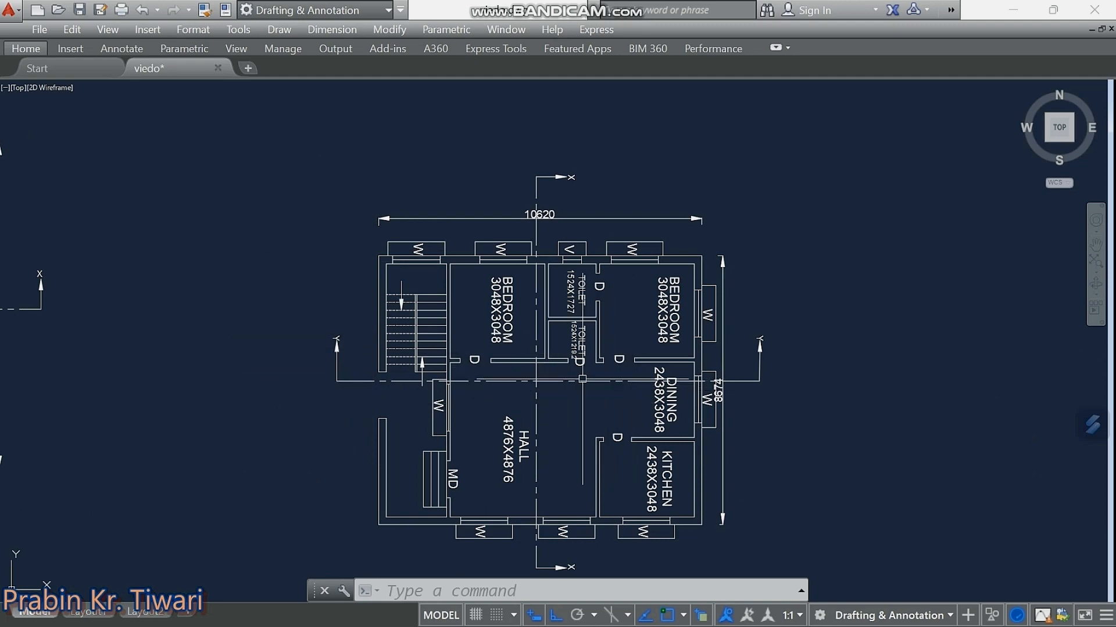
# Inspect the walls, doors, windows and stairs along the Y-Y section line on the rotated floor plan.
pyautogui.scroll(-3, 568, 380)
pyautogui.scroll(4, 542, 418)
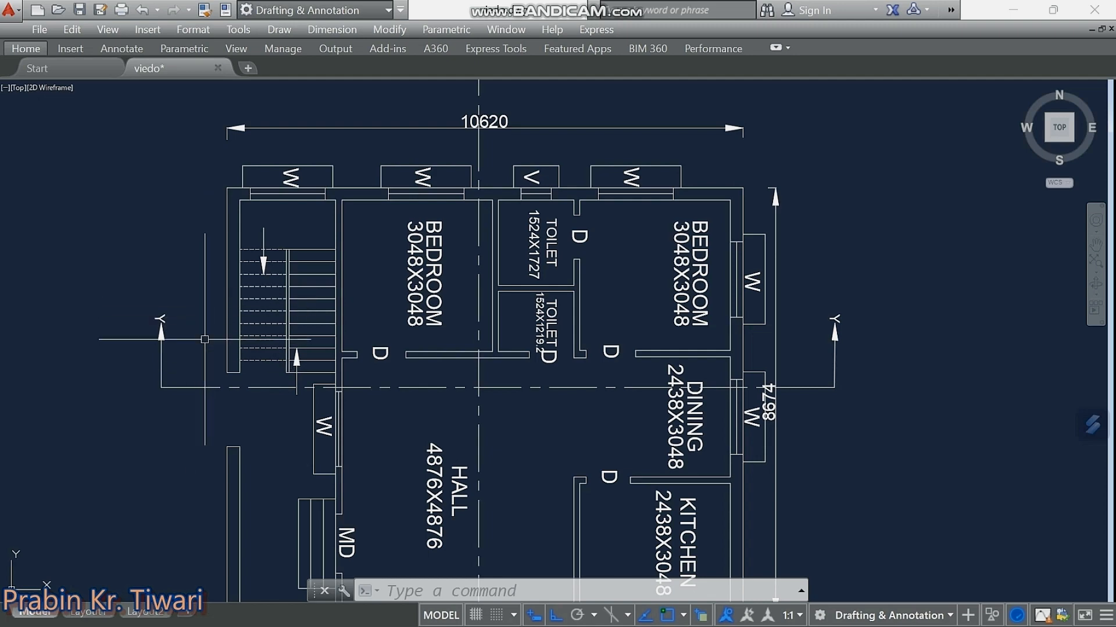
pyautogui.moveTo(398, 449); pyautogui.dragTo(385, 326, button='middle')
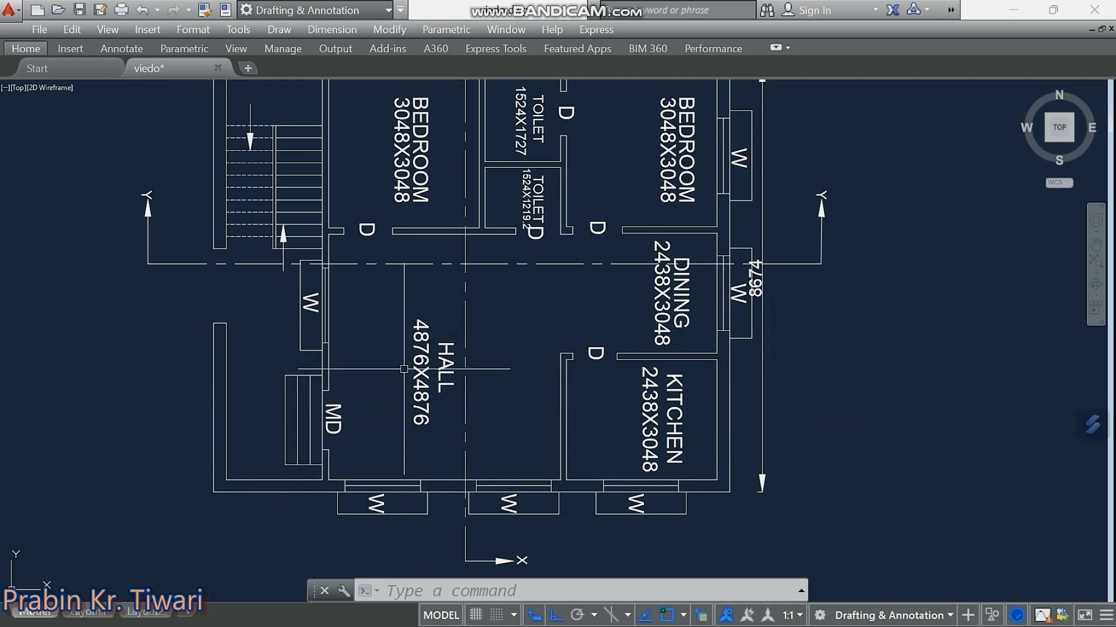
pyautogui.moveTo(404, 369); pyautogui.dragTo(393, 441, button='middle')
pyautogui.scroll(-2, 393, 441)
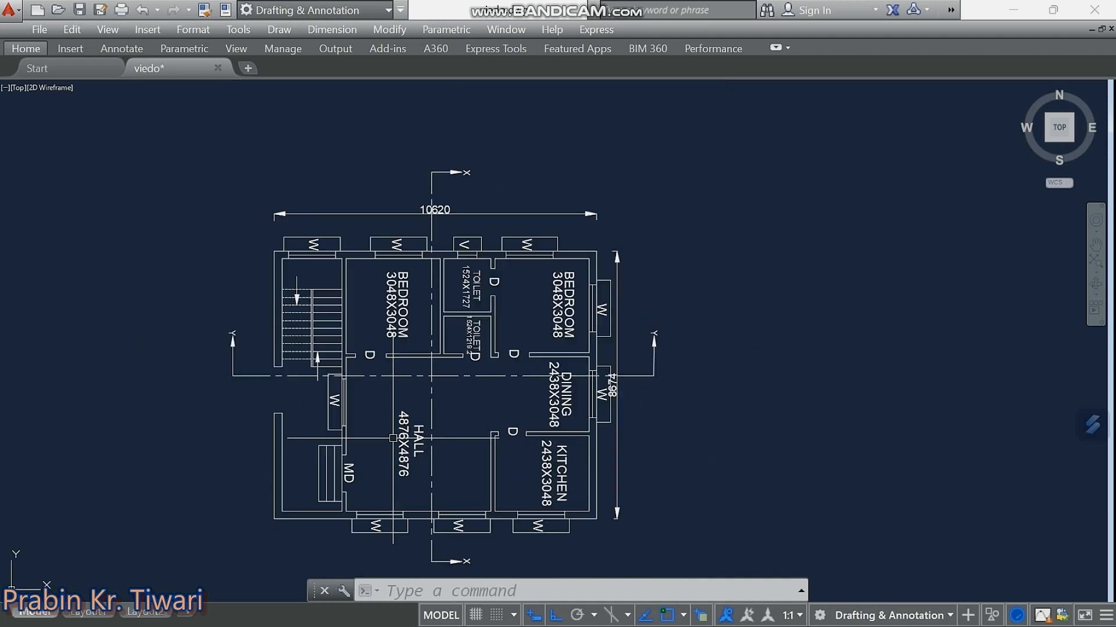
pyautogui.scroll(2, 372, 377)
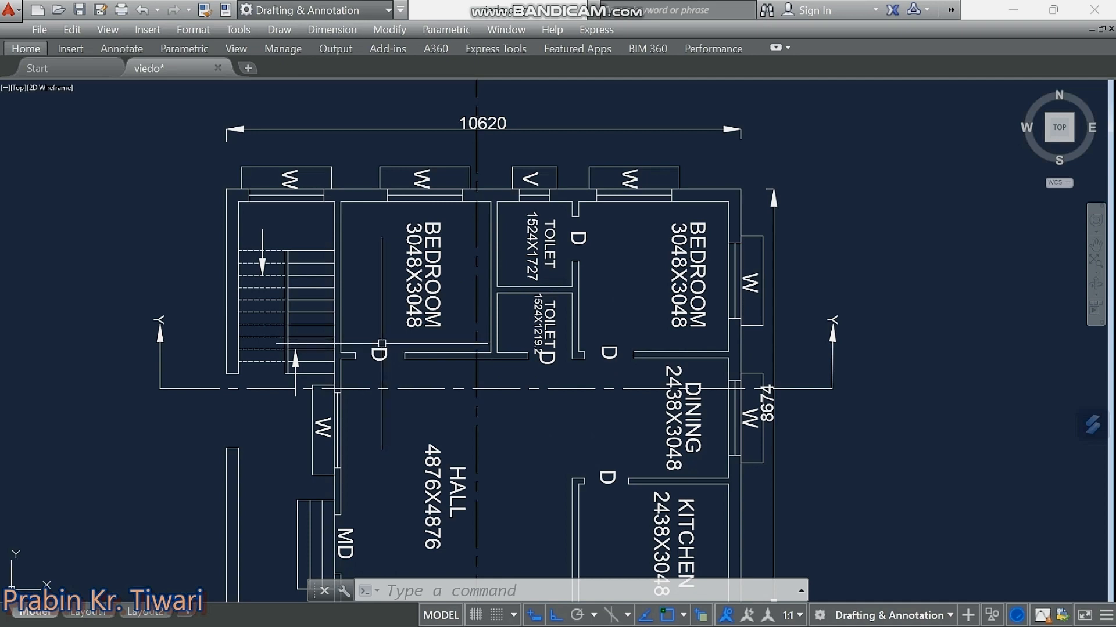
pyautogui.moveTo(376, 355); pyautogui.dragTo(394, 349, button='middle')
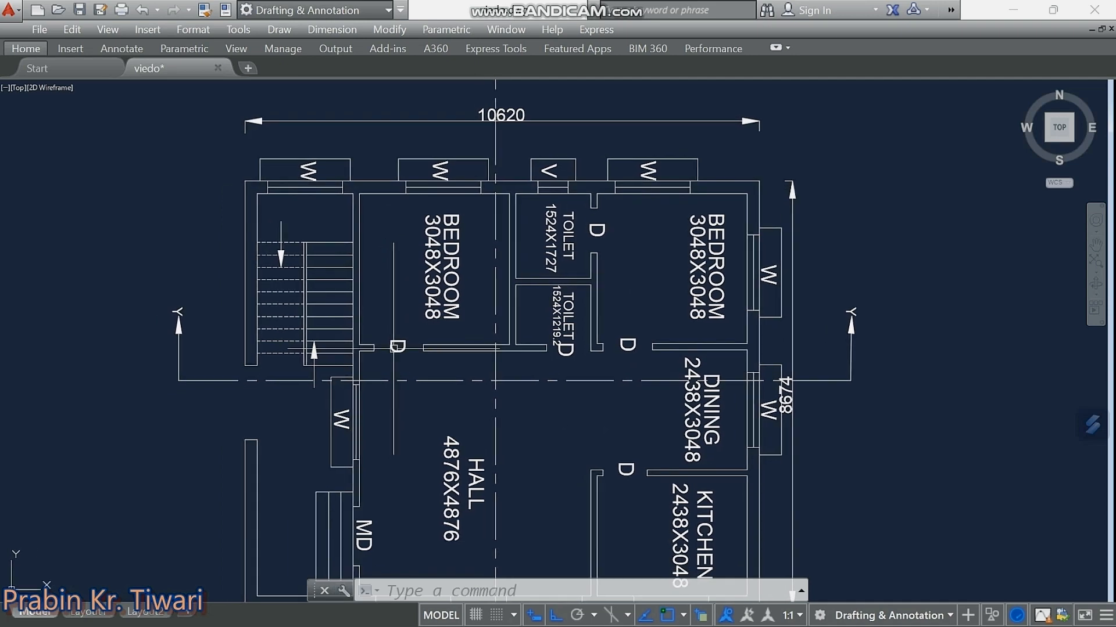
pyautogui.moveTo(397, 303); pyautogui.dragTo(413, 303, button='middle')
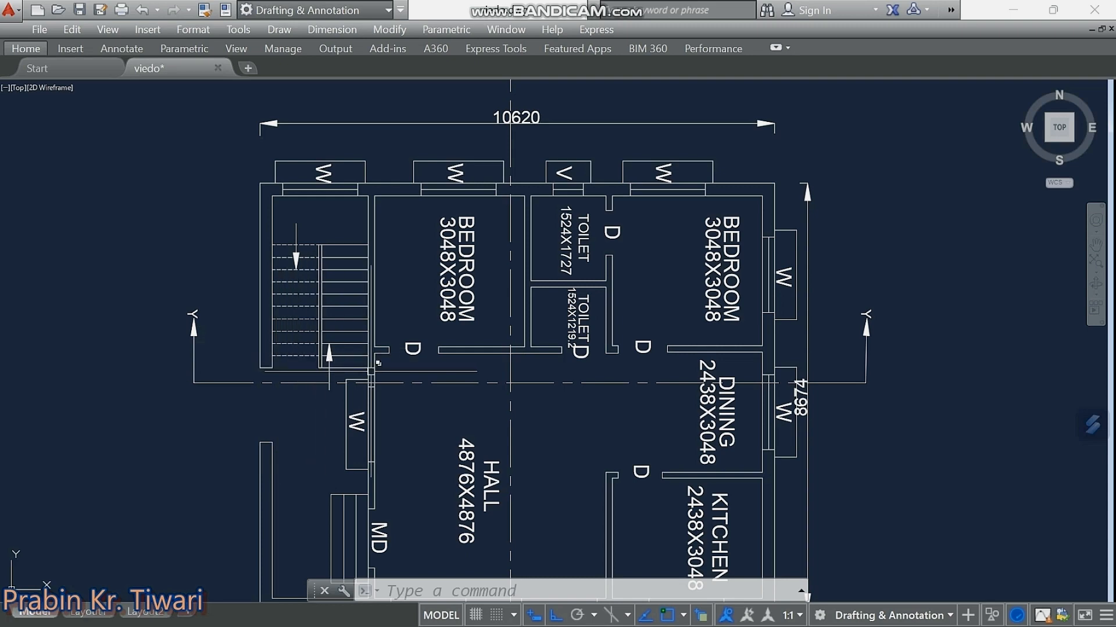
pyautogui.scroll(4, 378, 363)
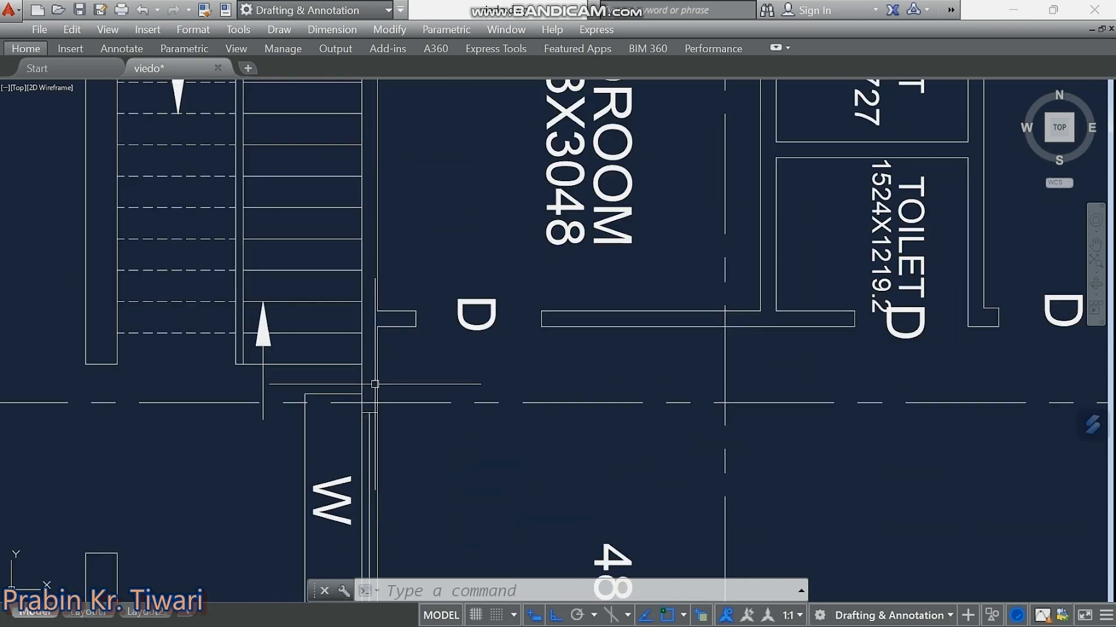
# Examine where the Y-Y line cuts the wall and window beside the stairs and the dining room's outer wall and window.
pyautogui.scroll(-3, 406, 346)
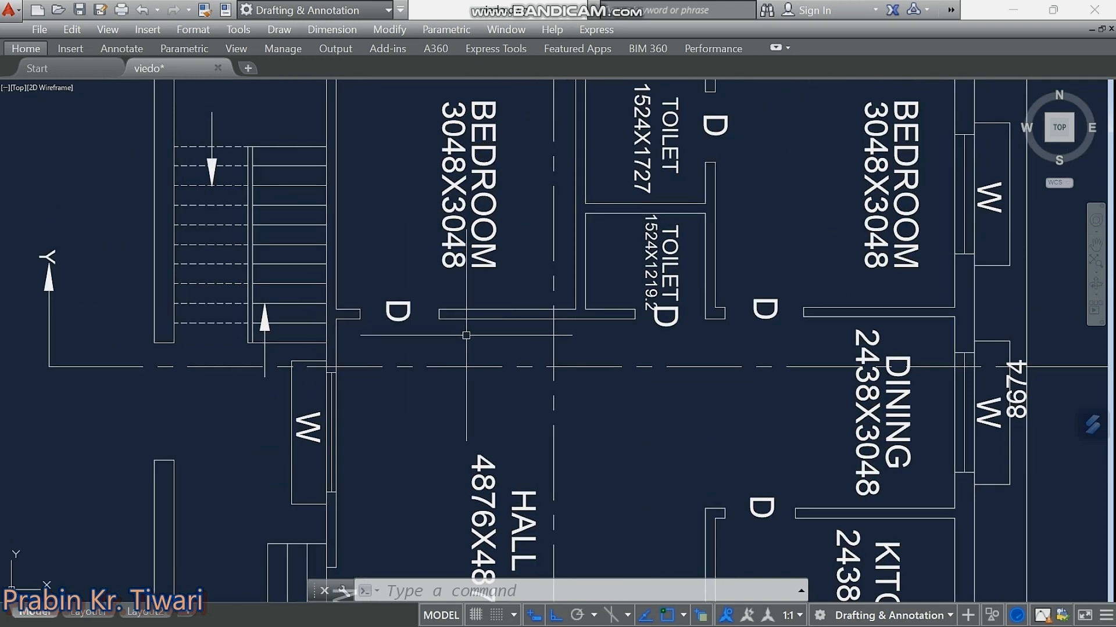
pyautogui.scroll(-2, 470, 332)
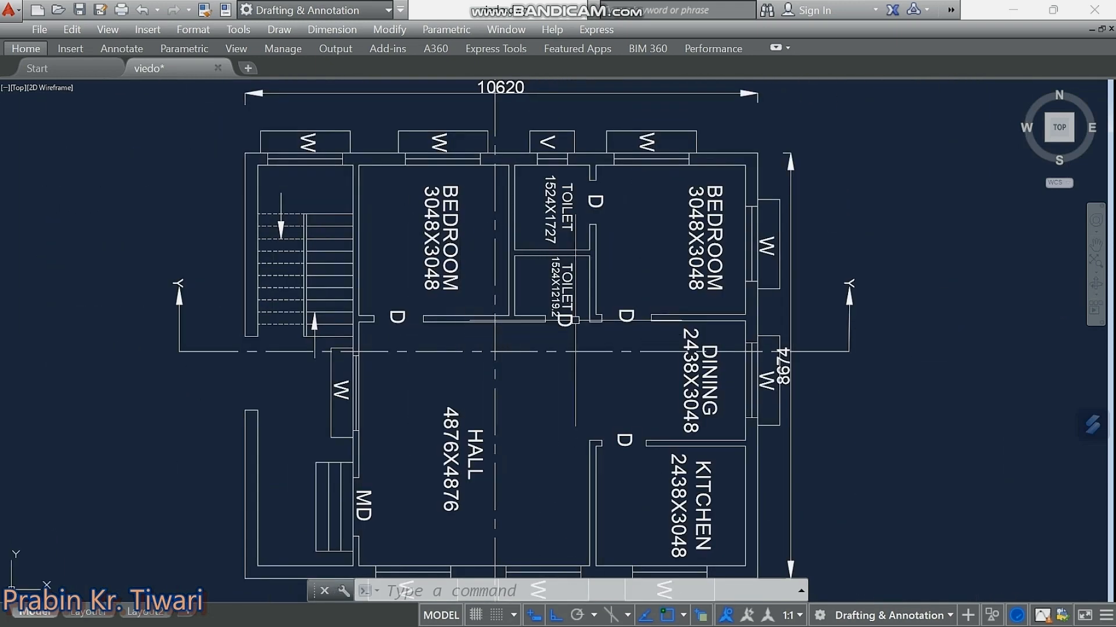
pyautogui.scroll(2, 567, 325)
pyautogui.scroll(-2, 560, 340)
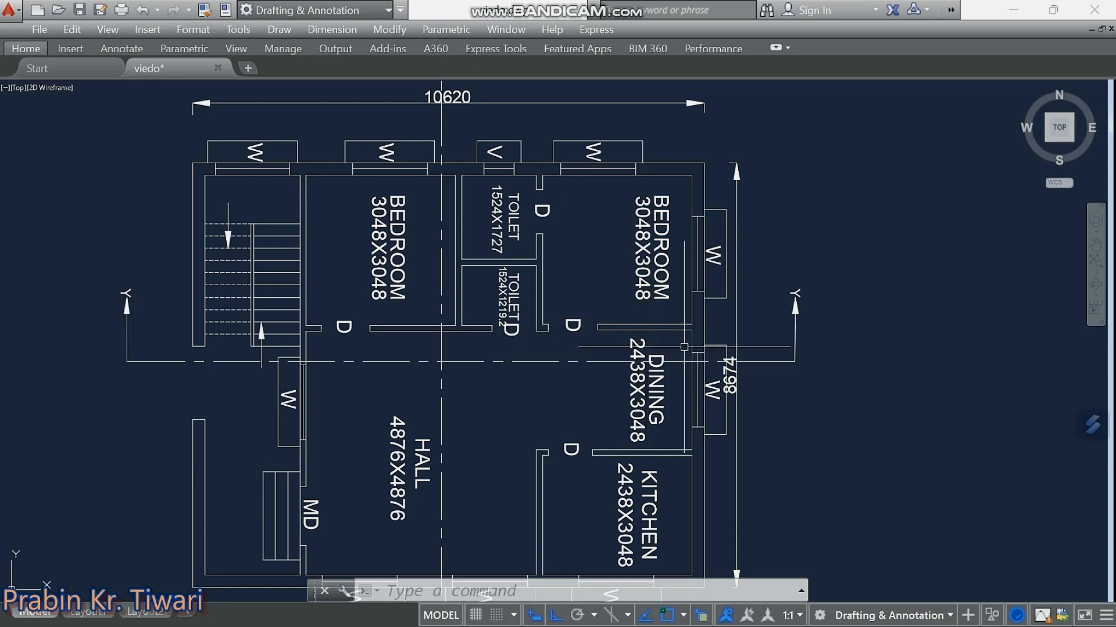
pyautogui.scroll(4, 699, 340)
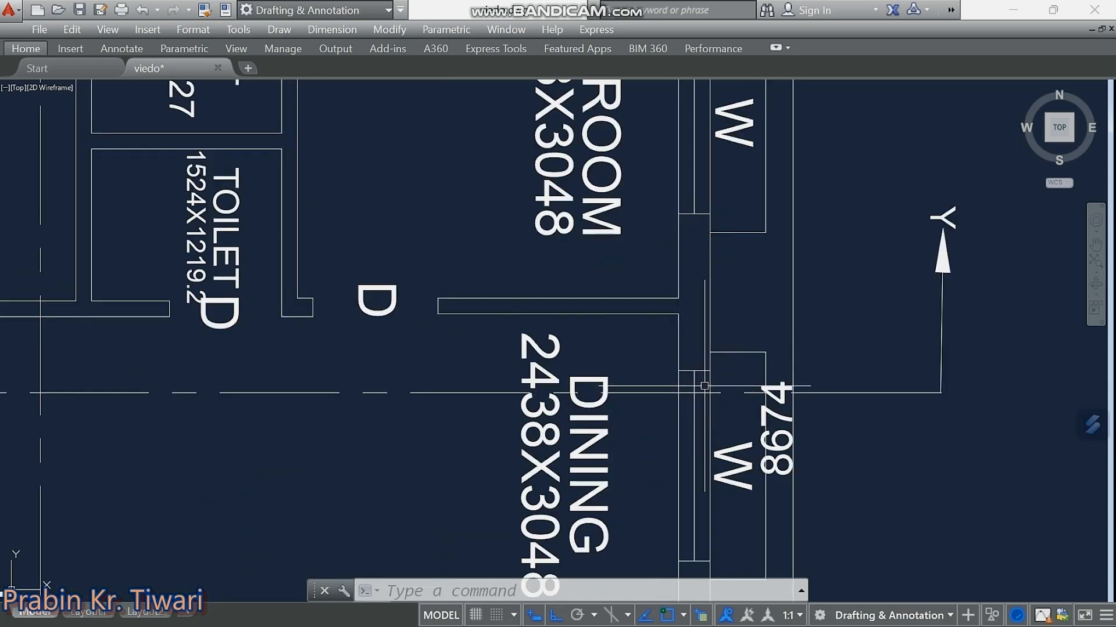
pyautogui.scroll(-6, 719, 385)
pyautogui.scroll(5, 333, 386)
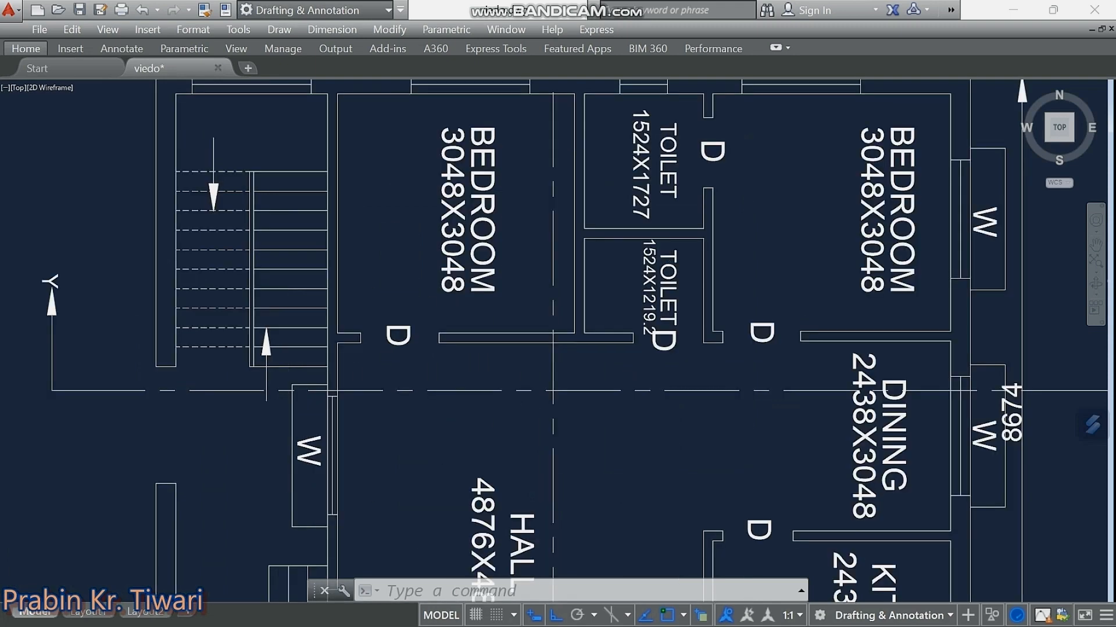
pyautogui.scroll(4, 318, 386)
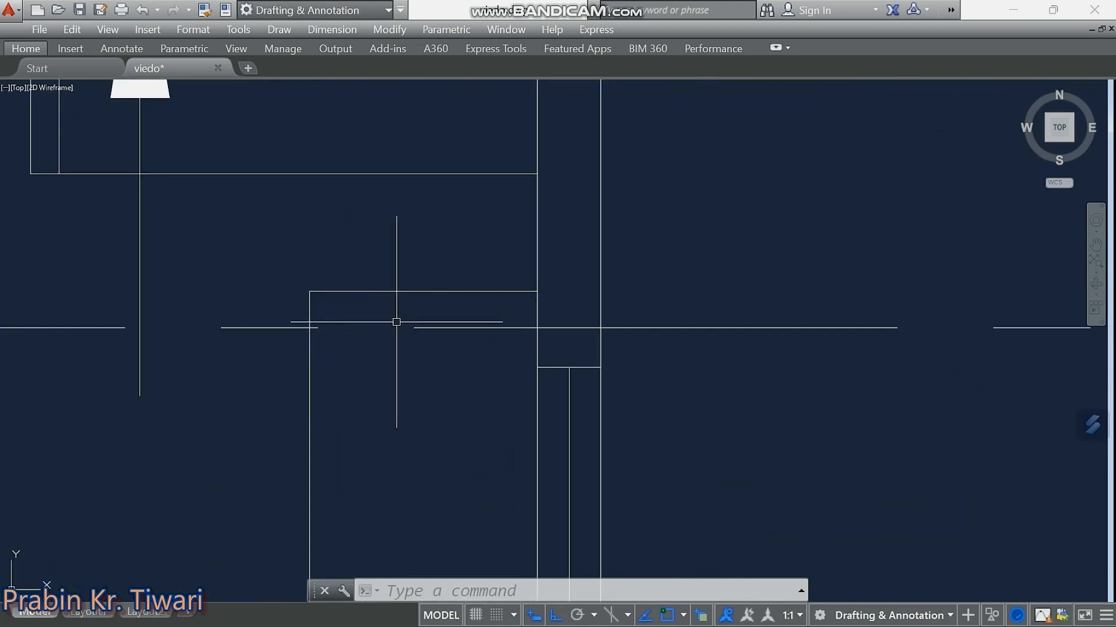
pyautogui.scroll(-8, 396, 322)
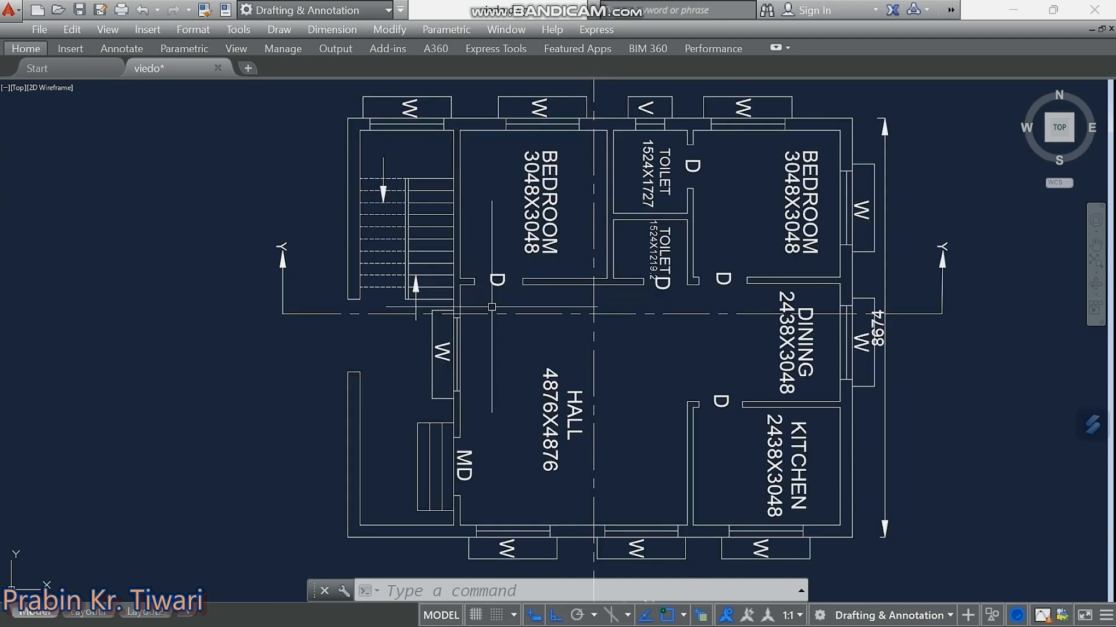
pyautogui.moveTo(492, 307); pyautogui.dragTo(380, 367, button='middle')
pyautogui.scroll(-2, 390, 351)
pyautogui.scroll(2, 380, 368)
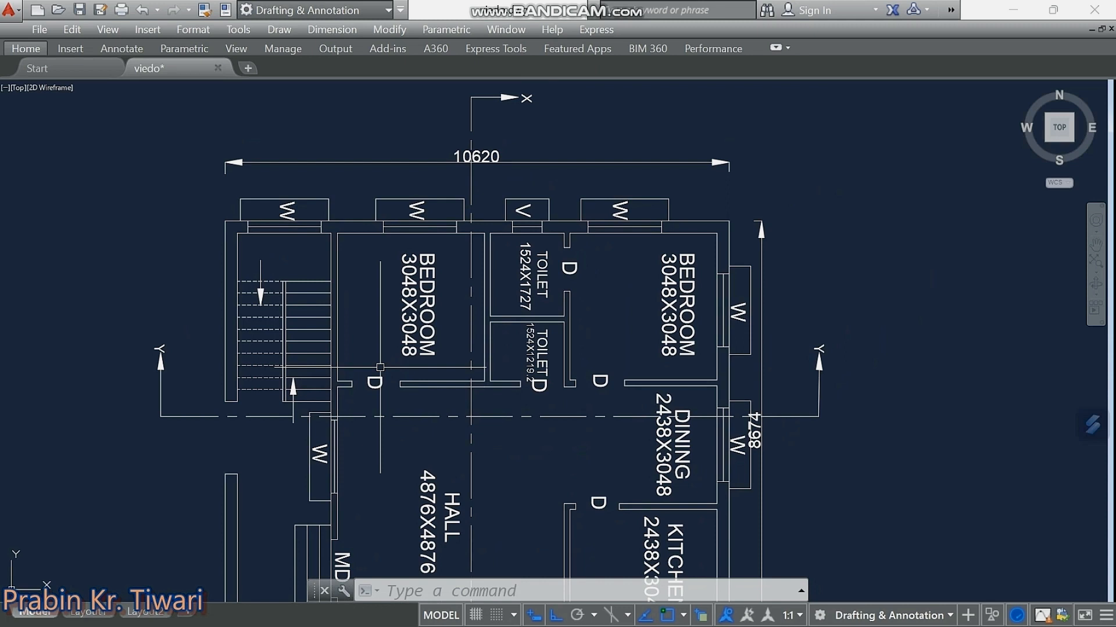
# Draw vertical construction lines (XLINE, Ver) through both faces of the outer wall beside the staircase on the rotated plan.
pyautogui.write('XL')
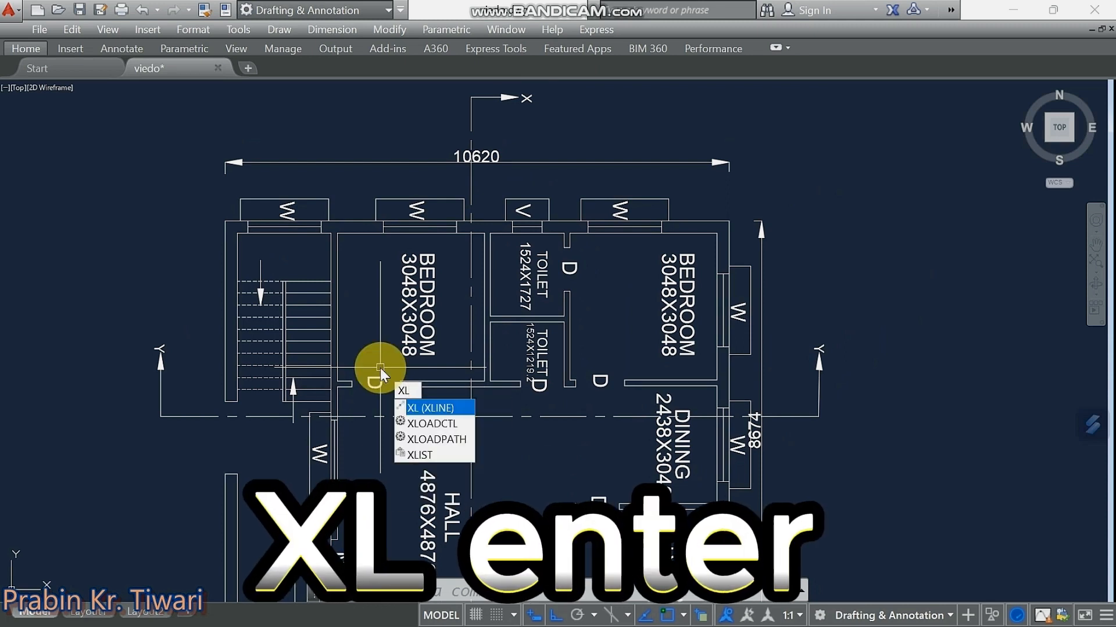
pyautogui.press('Return')
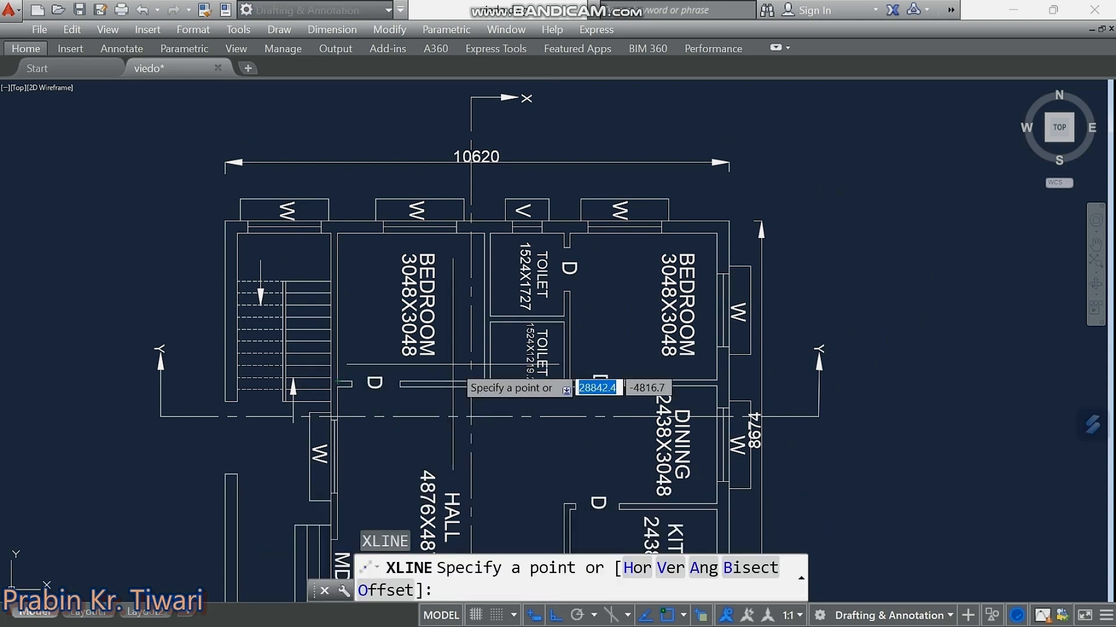
pyautogui.moveTo(453, 365); pyautogui.dragTo(455, 333, button='middle')
pyautogui.scroll(-2, 447, 332)
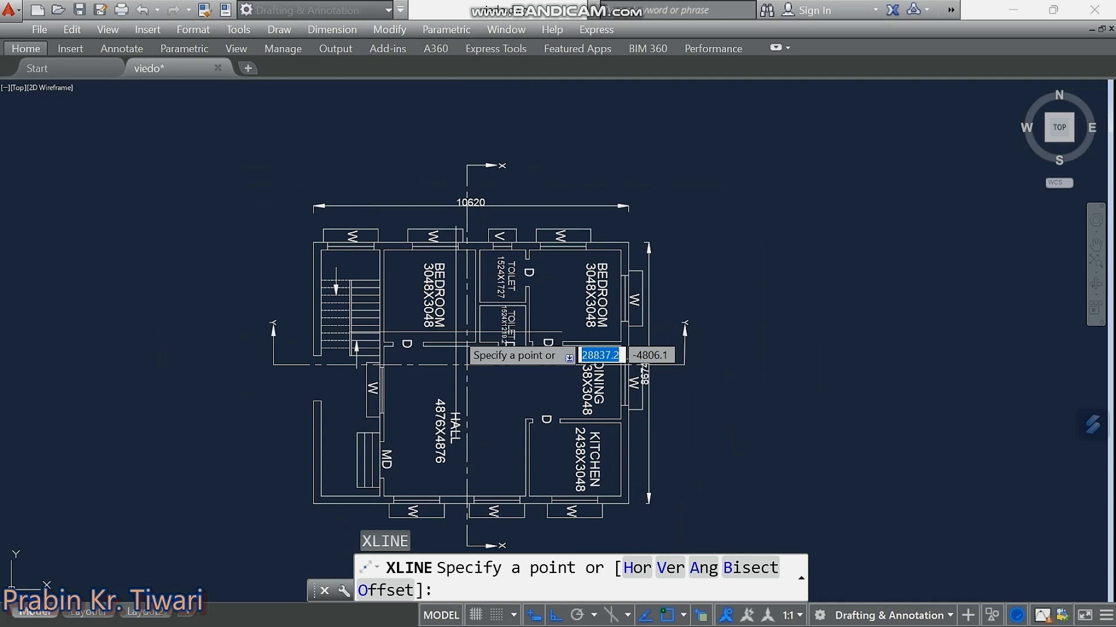
pyautogui.write('v')
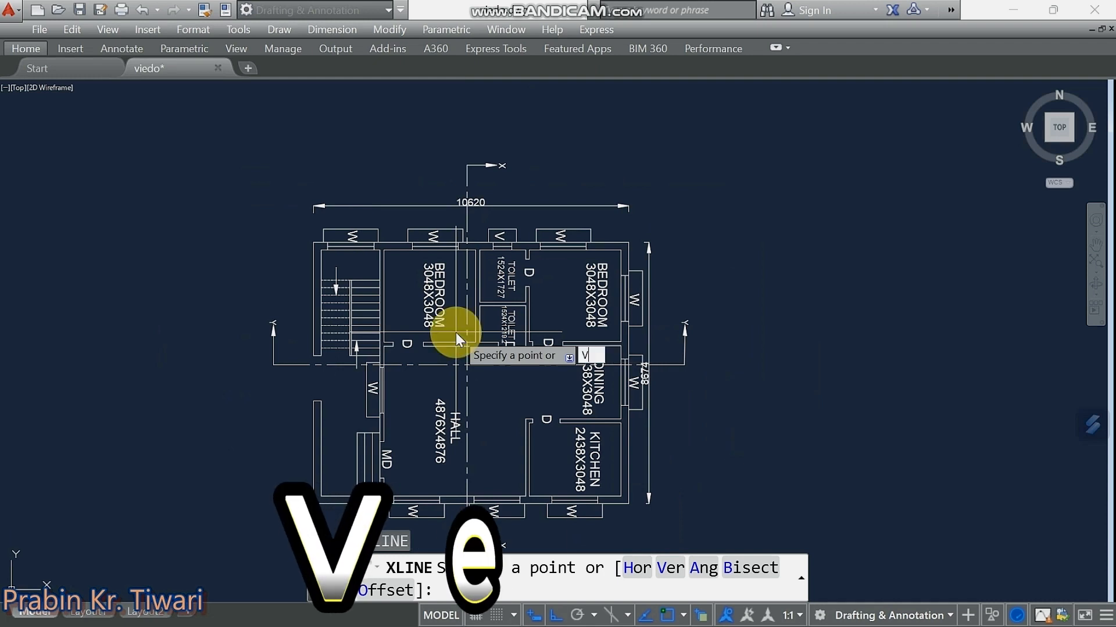
pyautogui.press('Return')
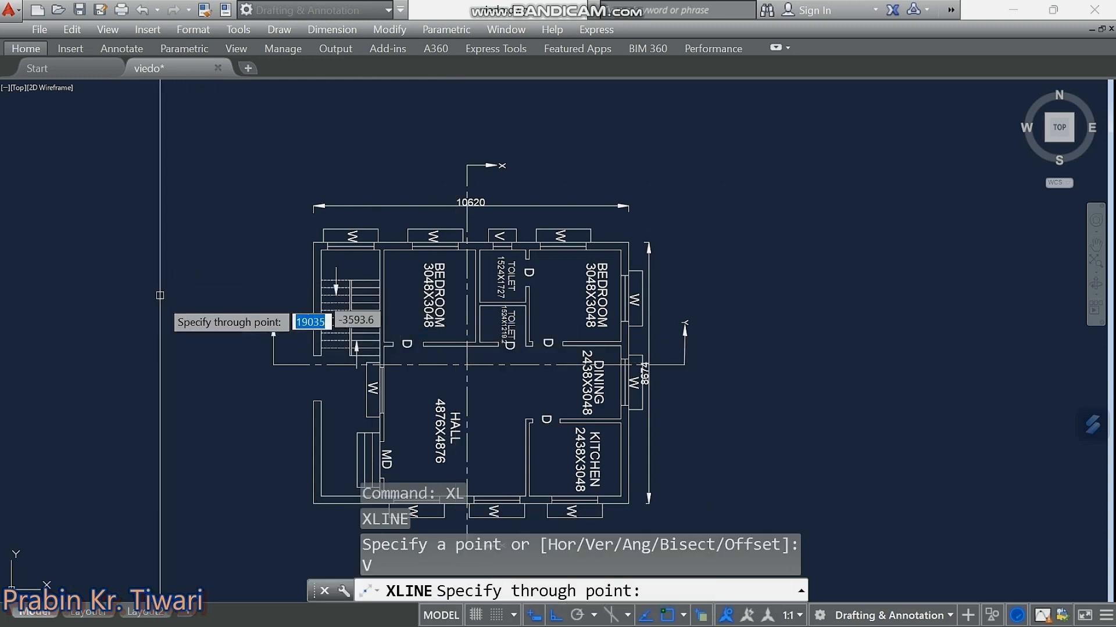
pyautogui.scroll(4, 414, 342)
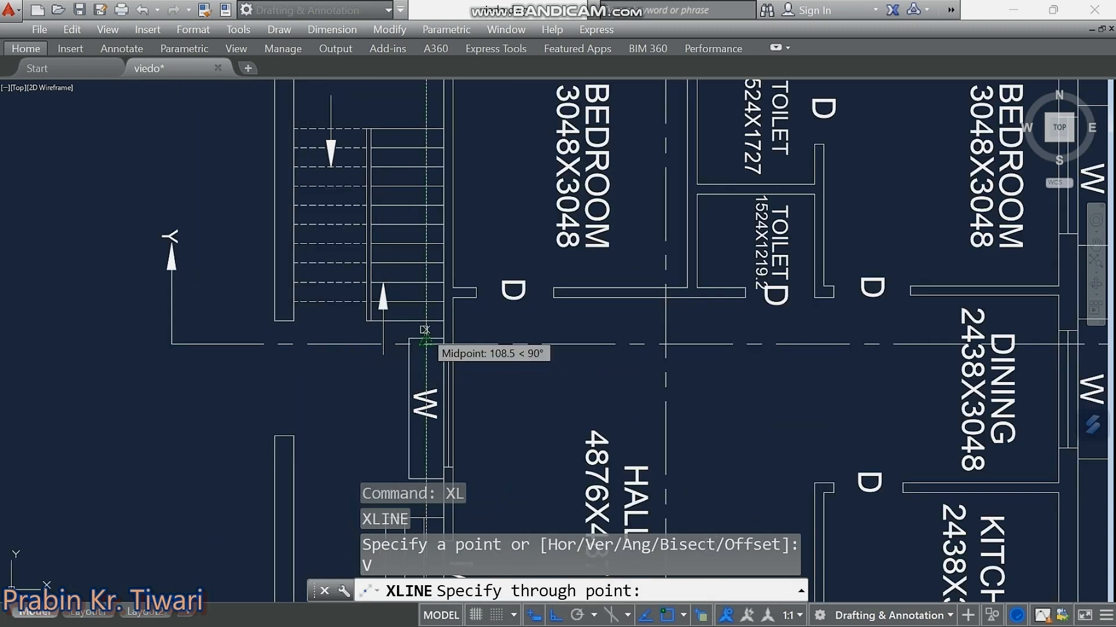
pyautogui.scroll(-6, 425, 331)
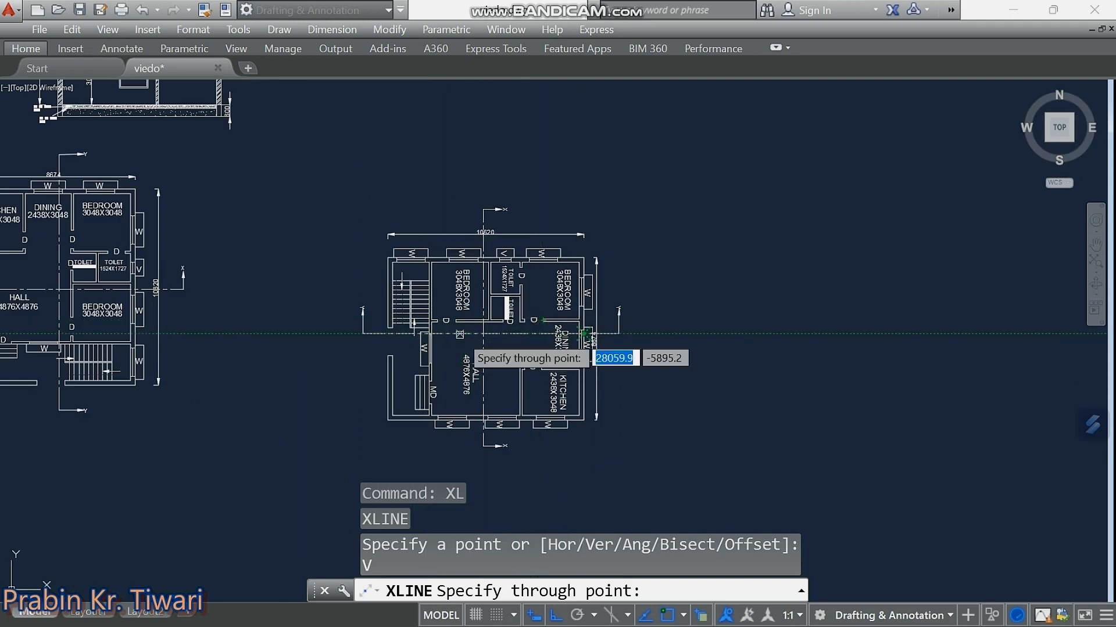
pyautogui.scroll(5, 393, 333)
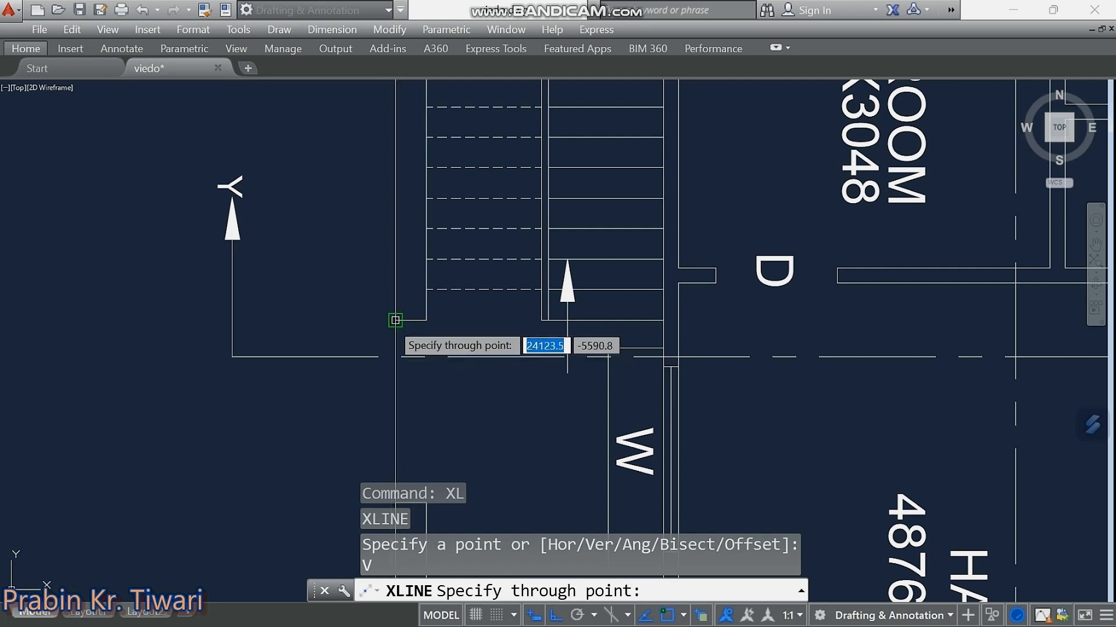
pyautogui.click(395, 320)
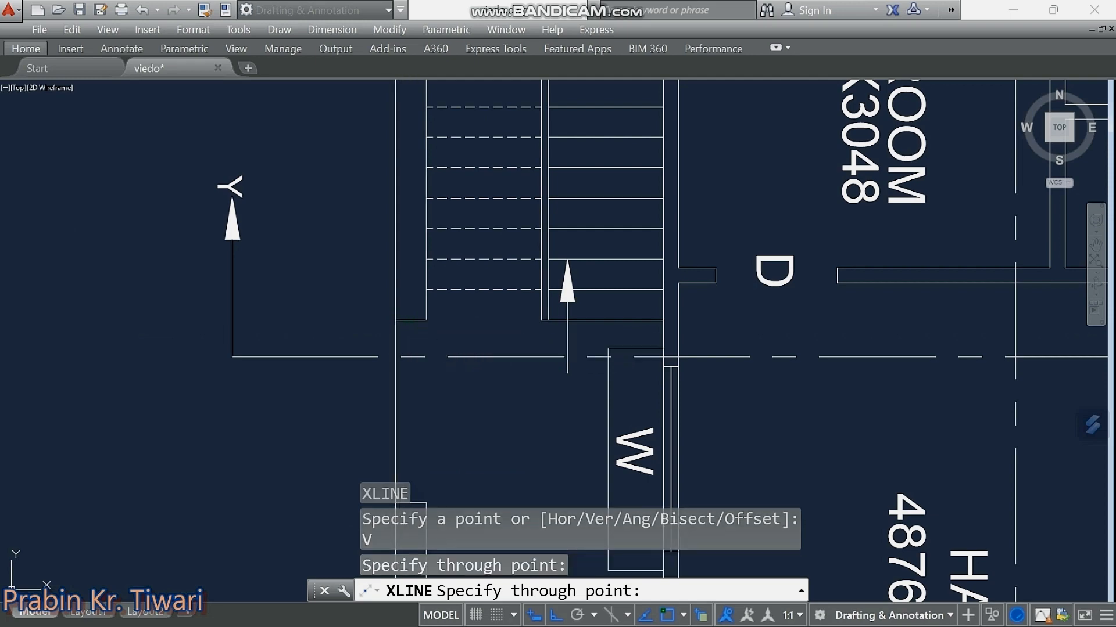
pyautogui.click(426, 320)
# Add vertical construction lines through both faces of the wall between stairs and hall and both jambs of the adjacent bedroom door.
pyautogui.scroll(-5, 410, 327)
pyautogui.moveTo(437, 329); pyautogui.dragTo(410, 344, button='middle')
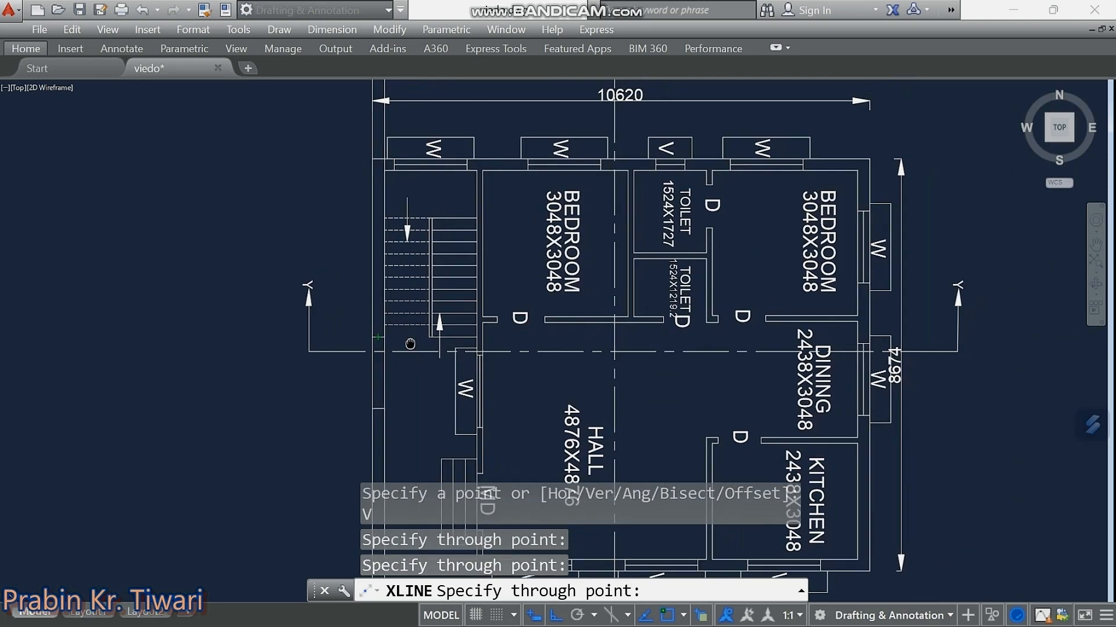
pyautogui.scroll(8, 474, 342)
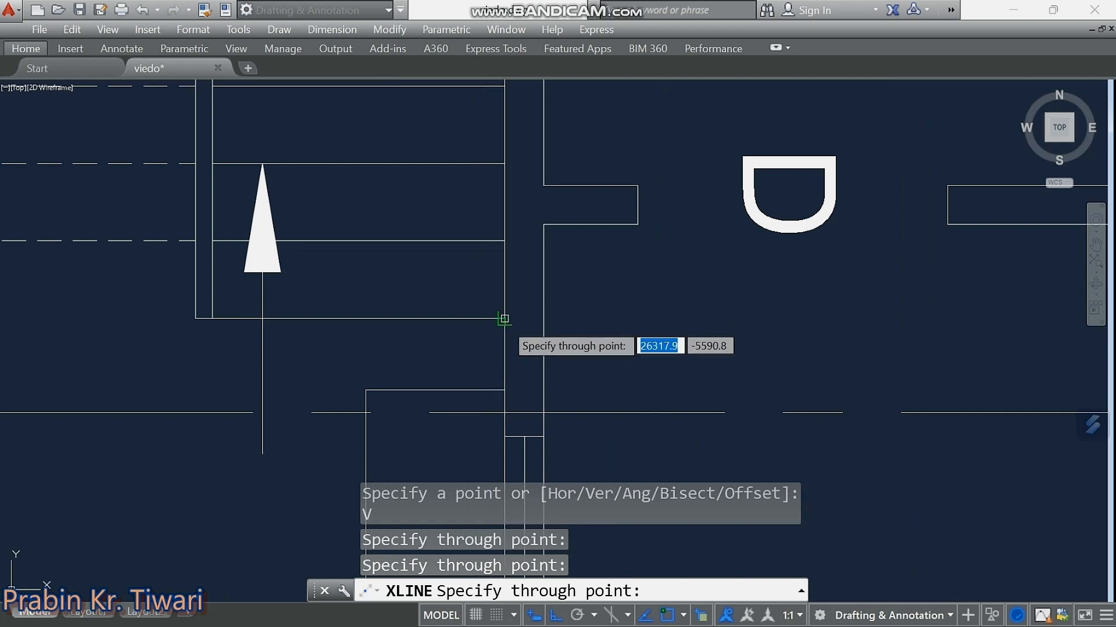
pyautogui.click(504, 319)
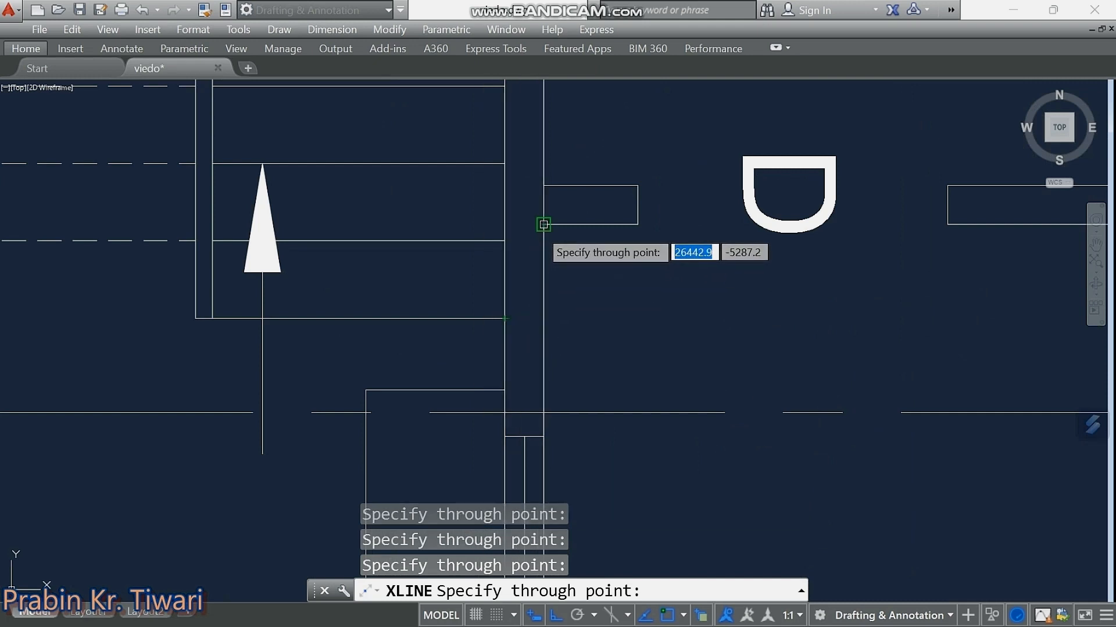
pyautogui.scroll(-3, 539, 288)
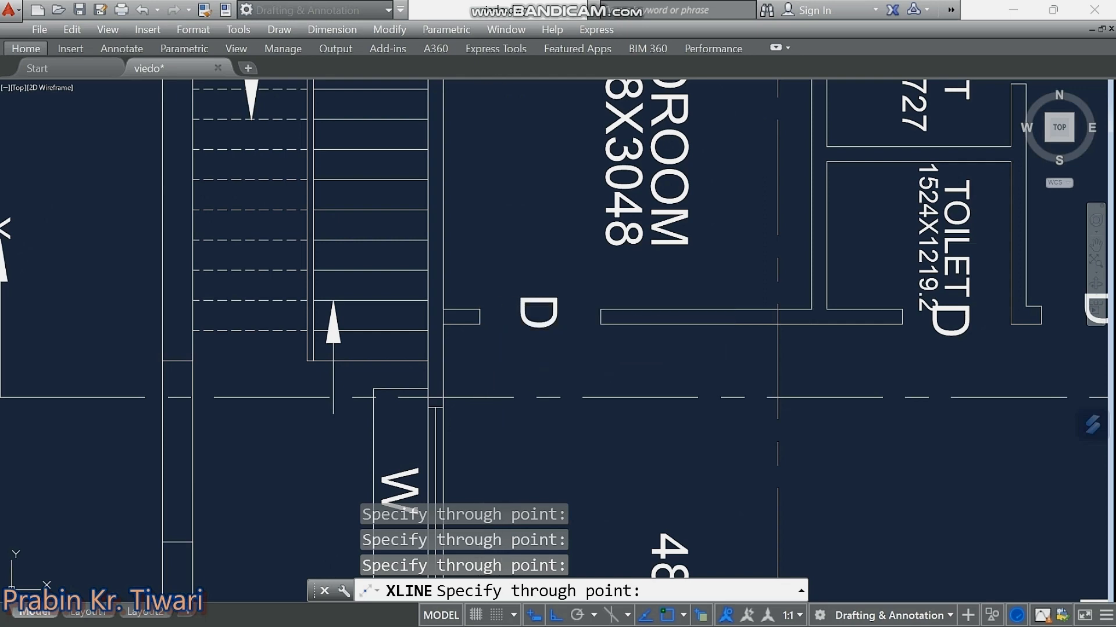
pyautogui.click(486, 324)
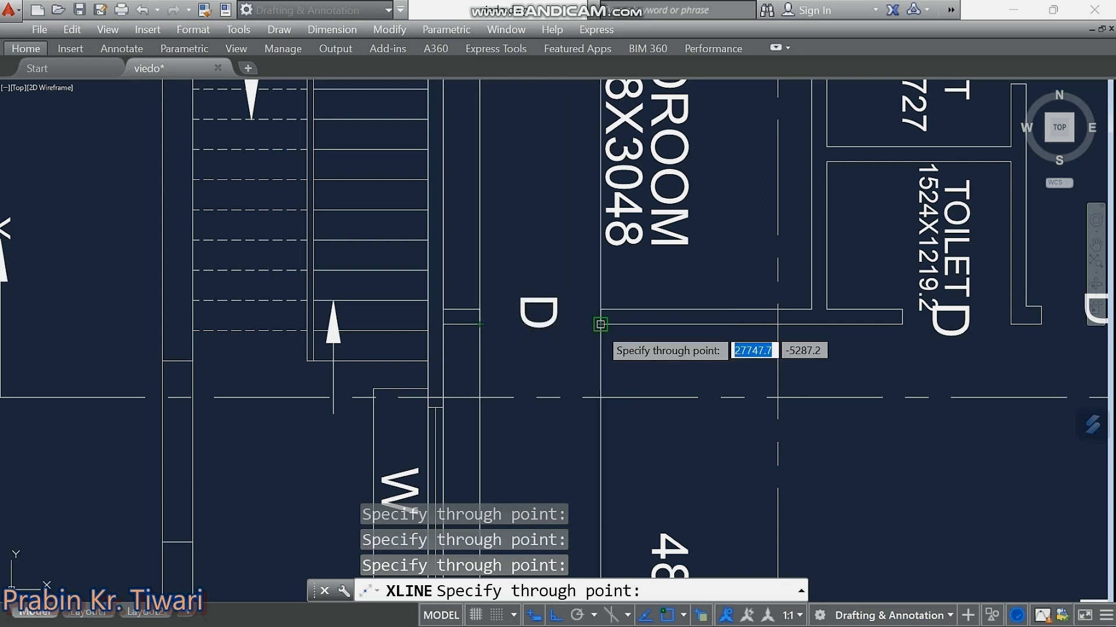
pyautogui.click(600, 324)
# Add vertical construction lines through both jambs of the toilet door and the far end of the short wall beside it.
pyautogui.scroll(-5, 607, 343)
pyautogui.scroll(5, 581, 343)
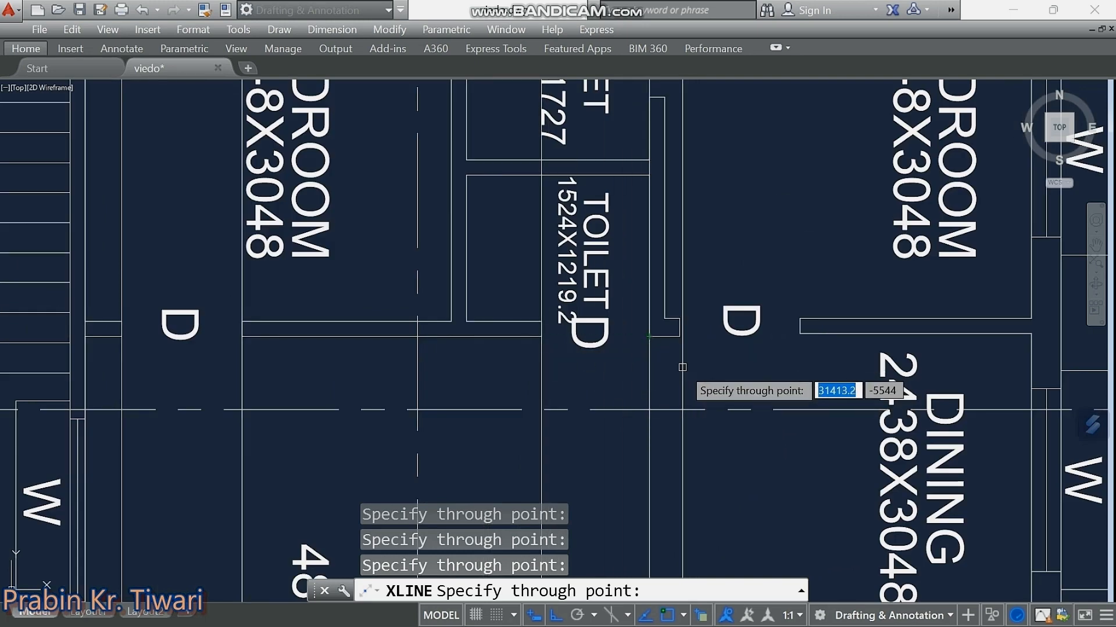
pyautogui.scroll(-2, 692, 363)
pyautogui.scroll(-2, 692, 363)
pyautogui.moveTo(692, 363); pyautogui.dragTo(642, 361, button='middle')
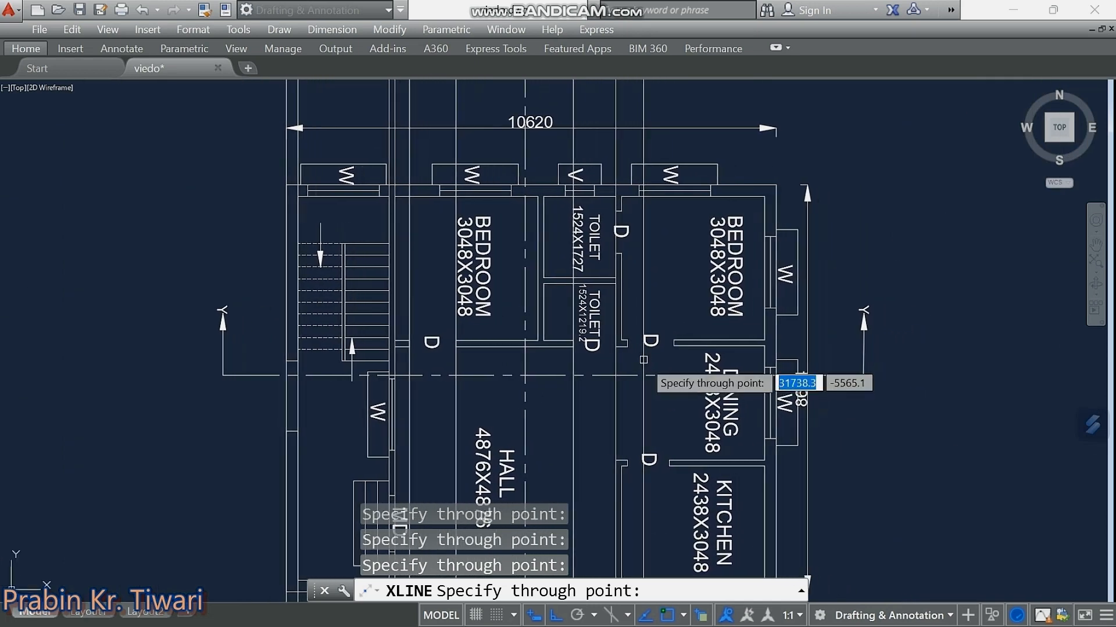
pyautogui.scroll(5, 623, 343)
pyautogui.click(616, 336)
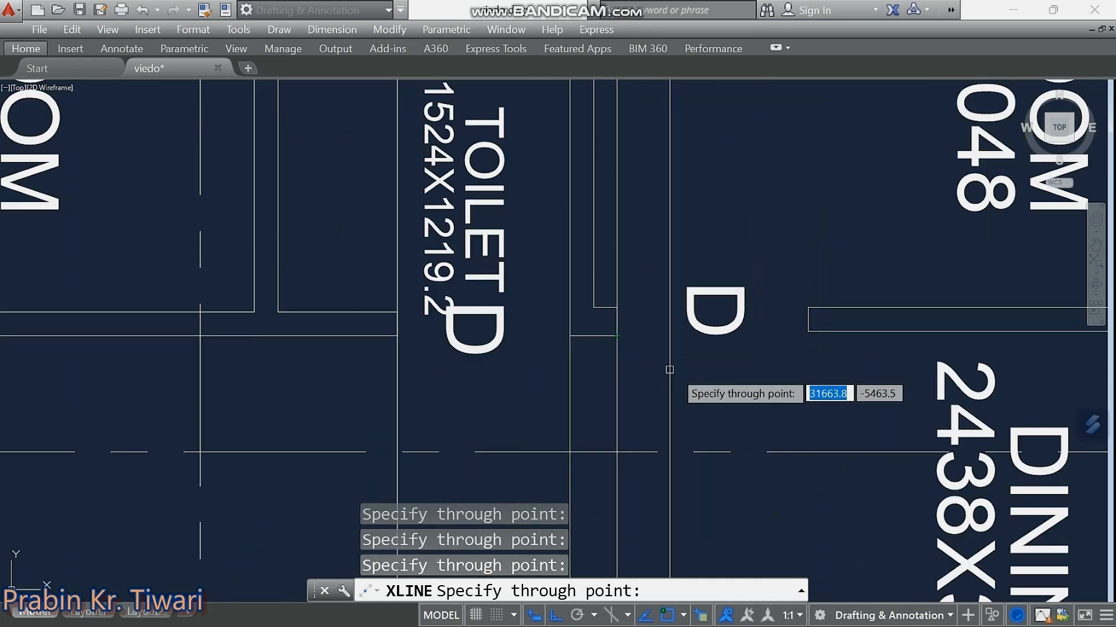
# Add vertical construction lines through the far jamb of the second bedroom's door and both faces of the dining-side outer wall.
pyautogui.scroll(-4, 750, 363)
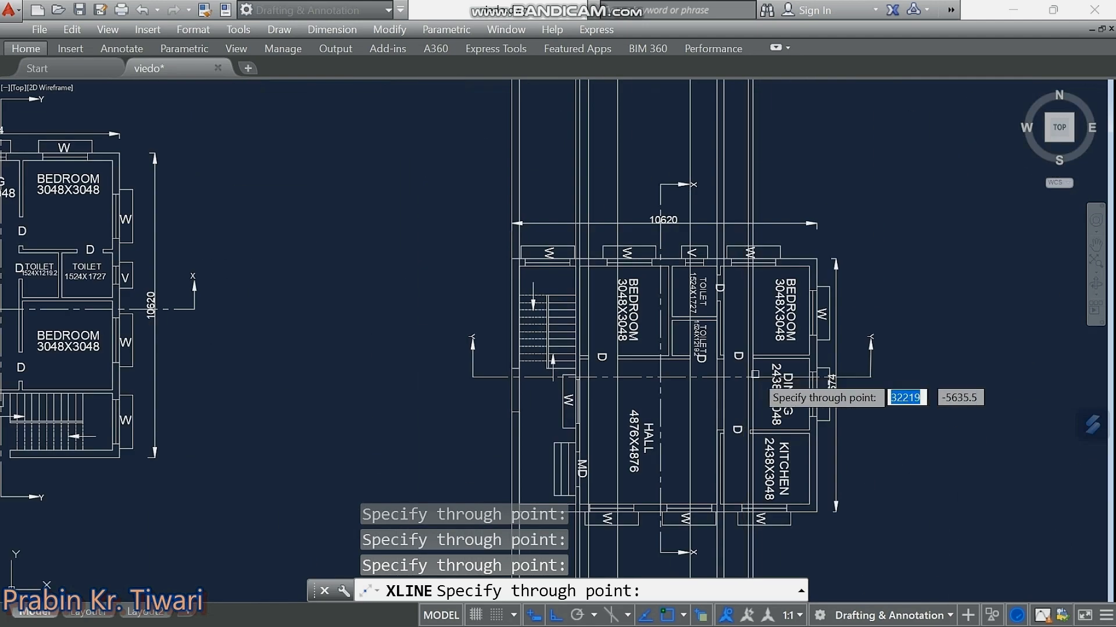
pyautogui.moveTo(807, 373); pyautogui.dragTo(761, 377, button='middle')
pyautogui.scroll(6, 761, 377)
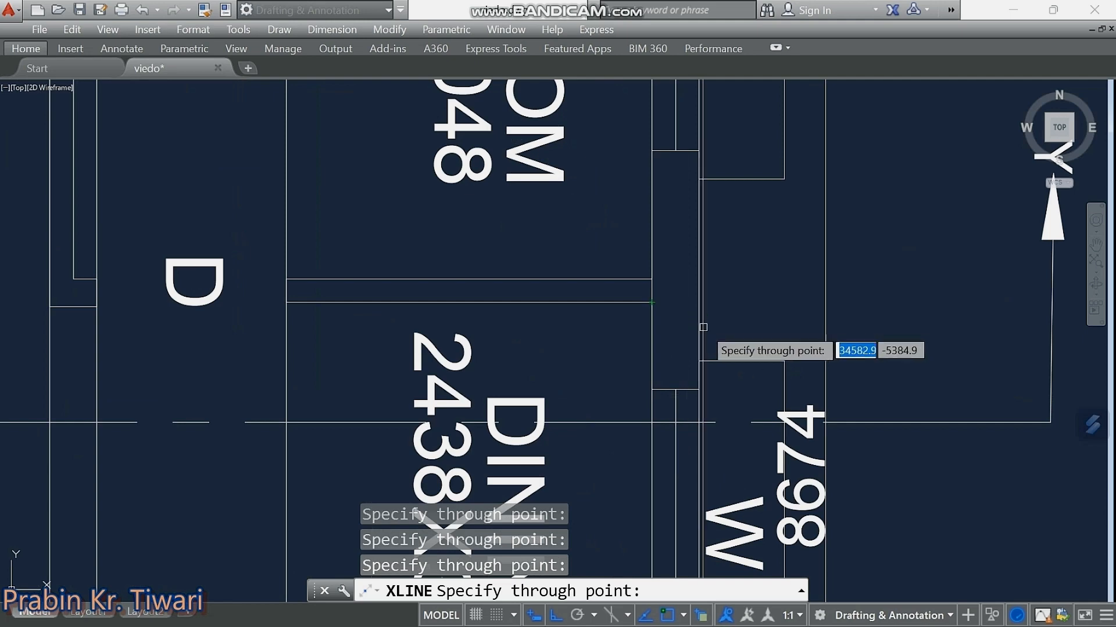
pyautogui.scroll(-5, 266, 266)
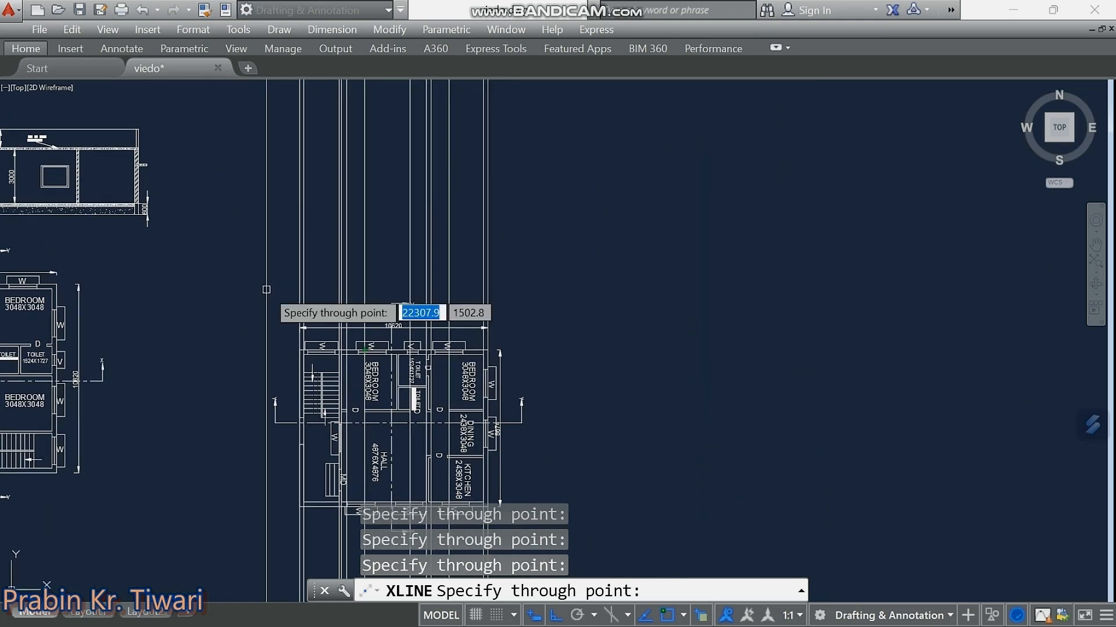
pyautogui.scroll(4, 326, 374)
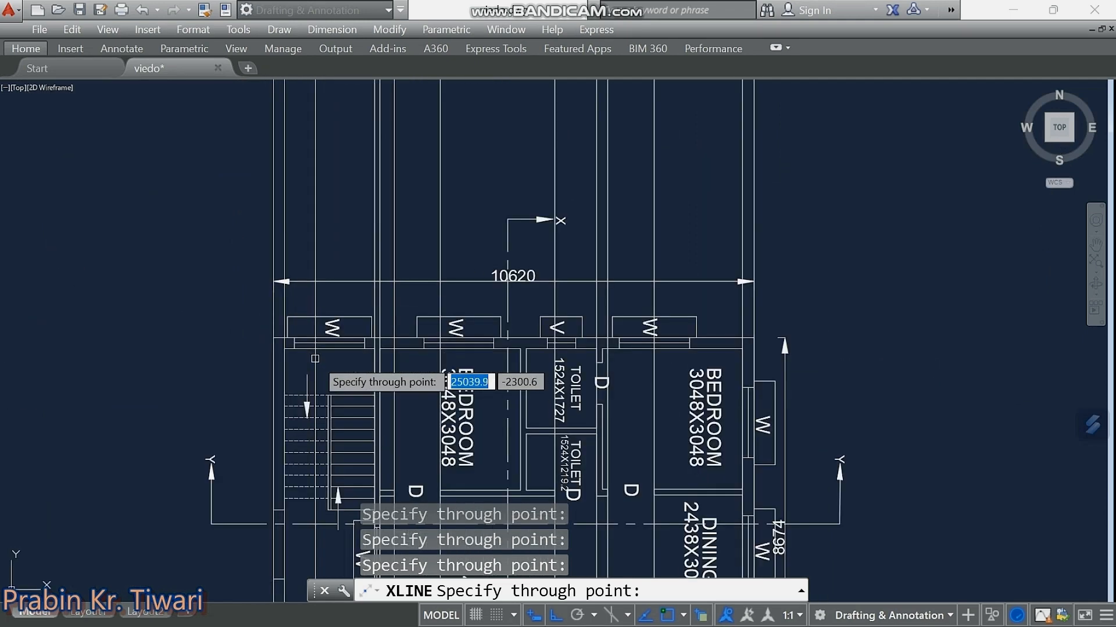
pyautogui.scroll(-4, 226, 364)
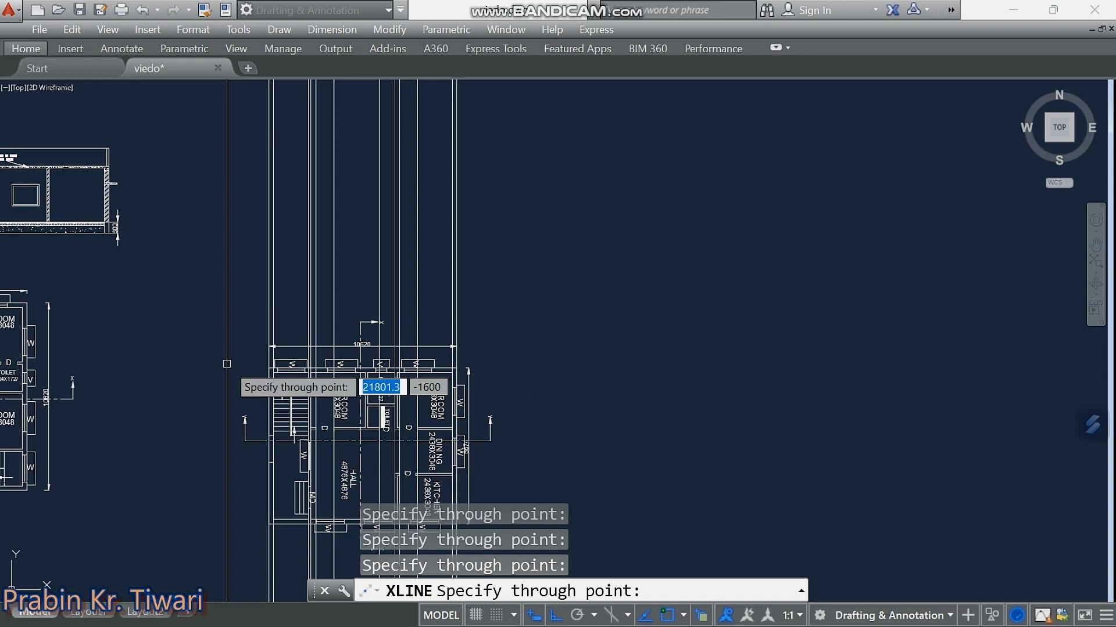
pyautogui.press('Escape')
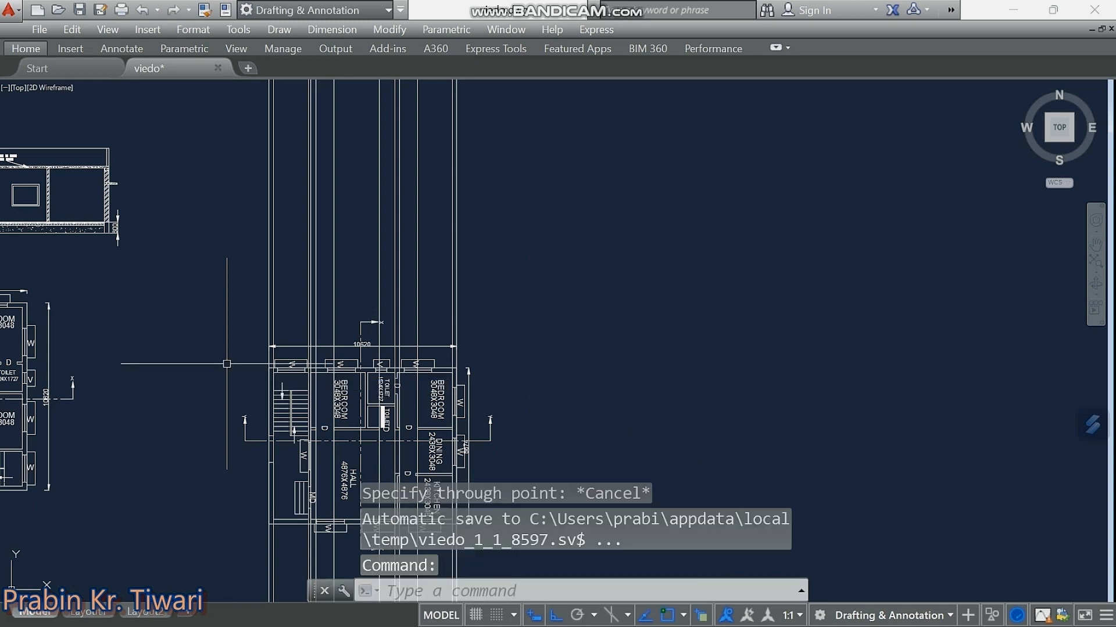
# Draw a horizontal line above the rotated plan, crossing all the vertical construction lines and extending beyond them on both sides.
pyautogui.moveTo(227, 360); pyautogui.dragTo(198, 422, button='middle')
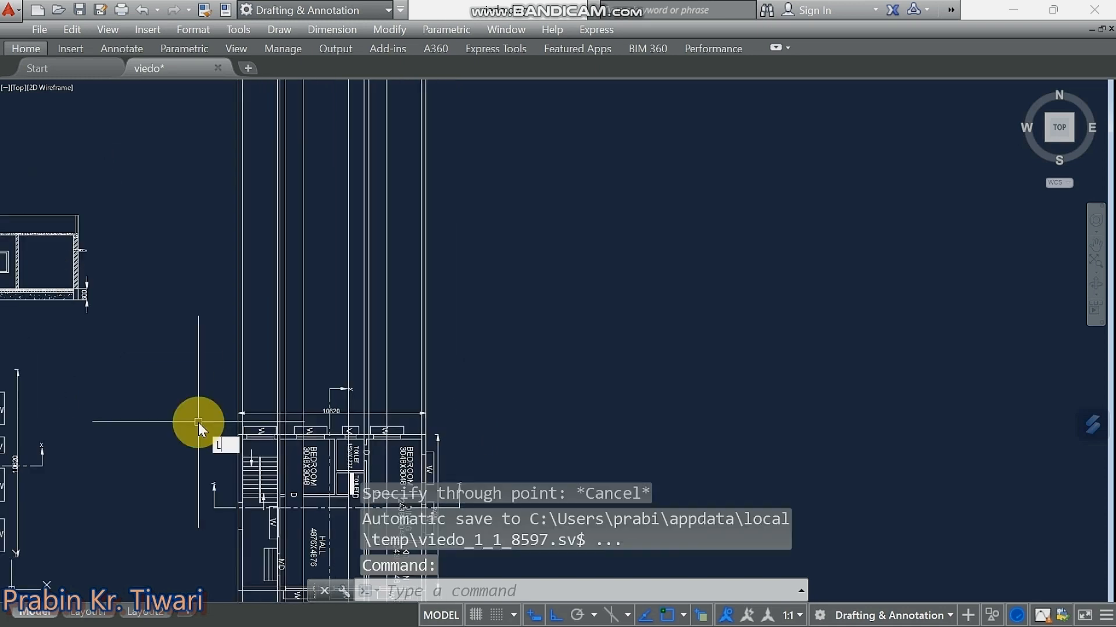
pyautogui.write('l')
pyautogui.press('Return')
pyautogui.click(205, 331)
pyautogui.click(514, 304)
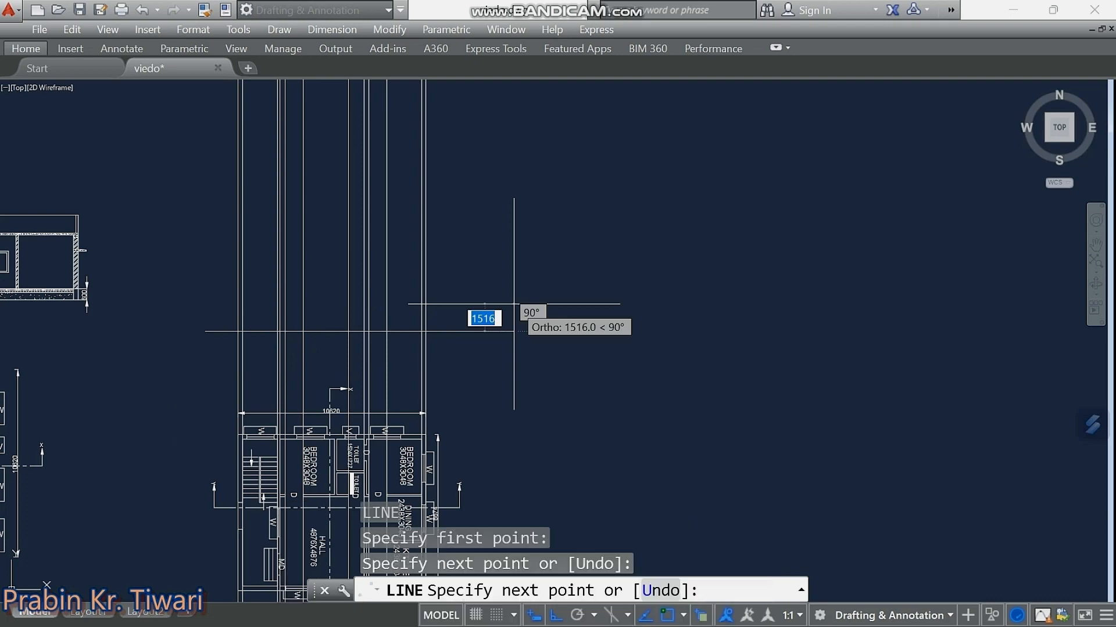
pyautogui.press('Escape')
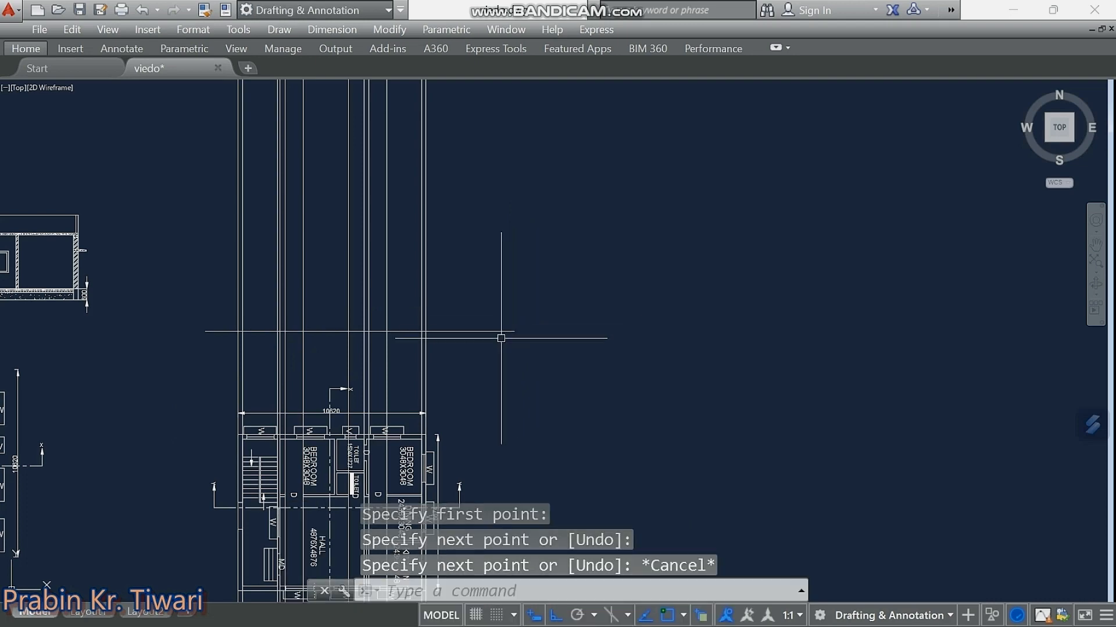
pyautogui.moveTo(500, 334); pyautogui.dragTo(585, 329, button='middle')
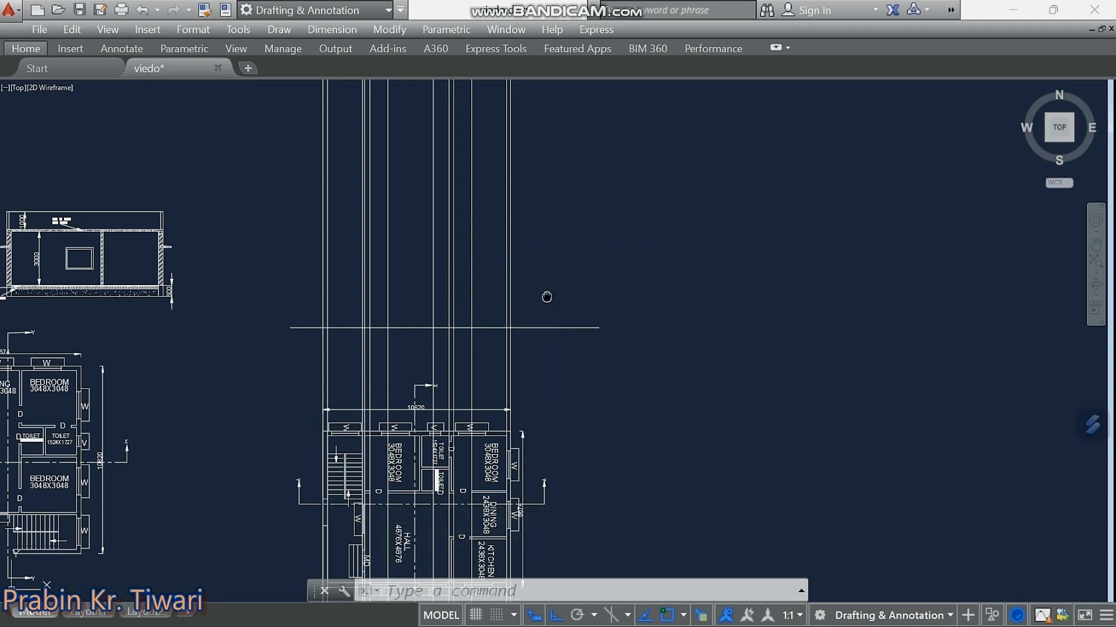
# Offset the horizontal line above the rotated plan 600 mm upward to set the floor level.
pyautogui.moveTo(547, 297); pyautogui.dragTo(561, 314, button='middle')
pyautogui.write('OF')
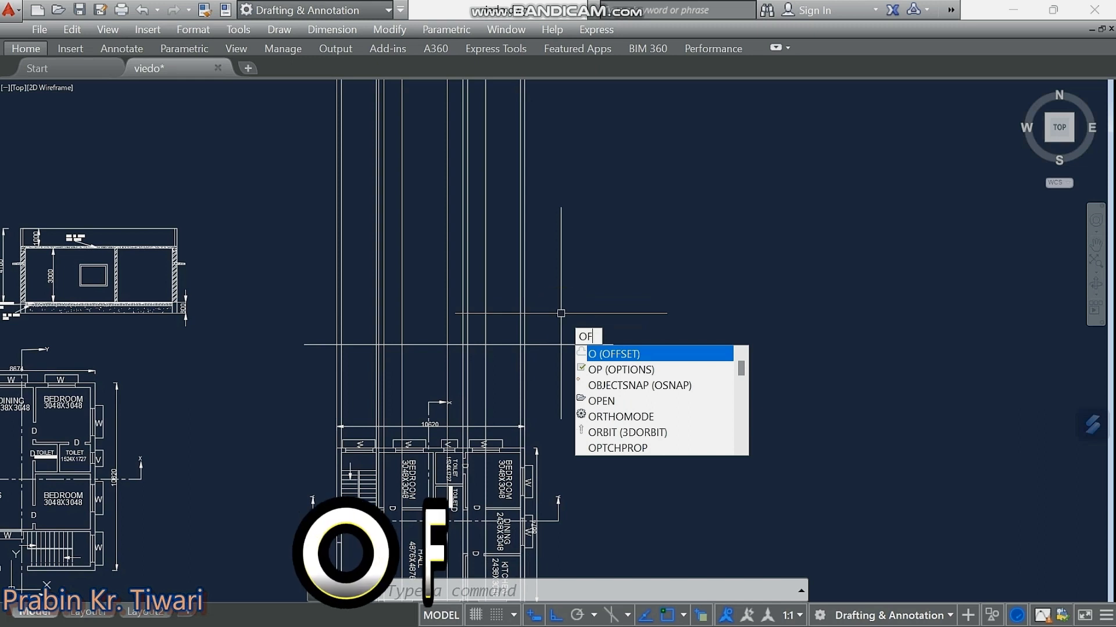
pyautogui.press('Return')
pyautogui.write('600')
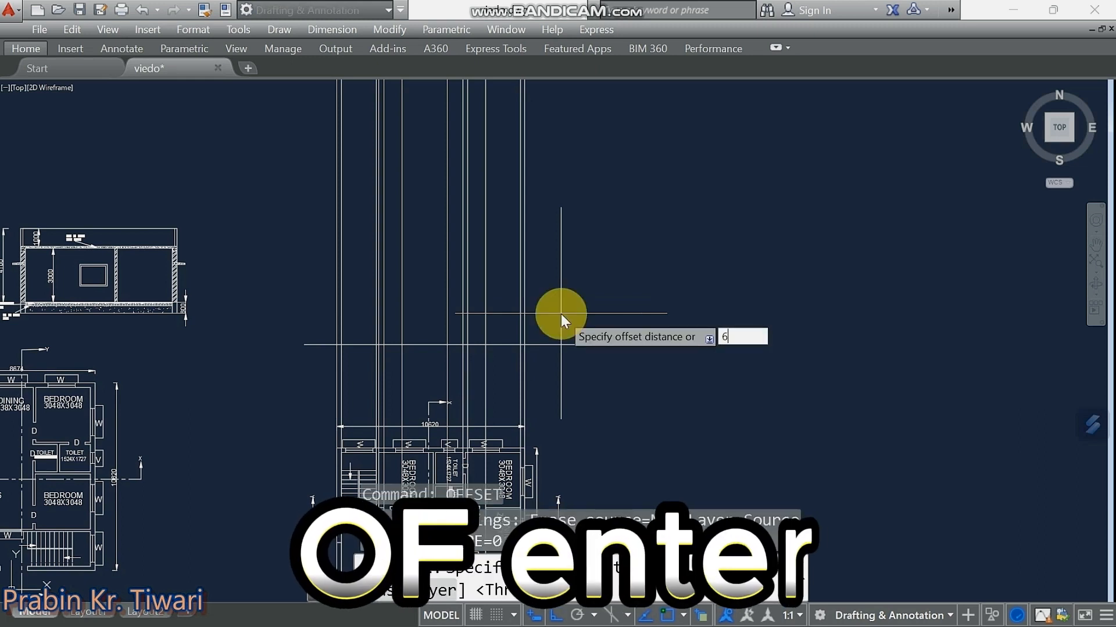
pyautogui.press('Return')
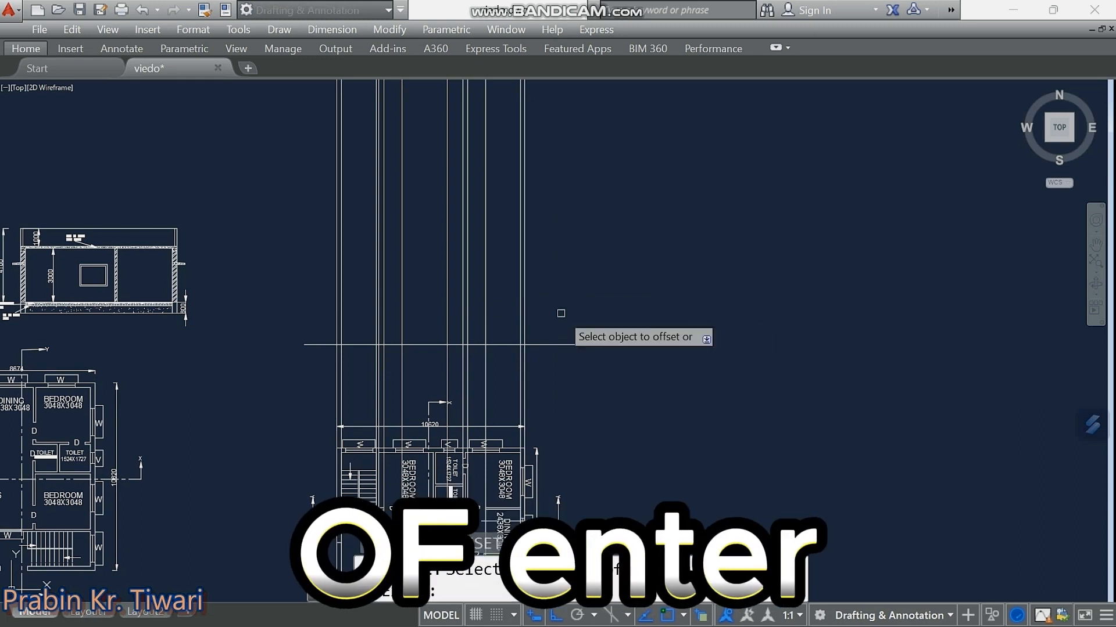
pyautogui.click(559, 343)
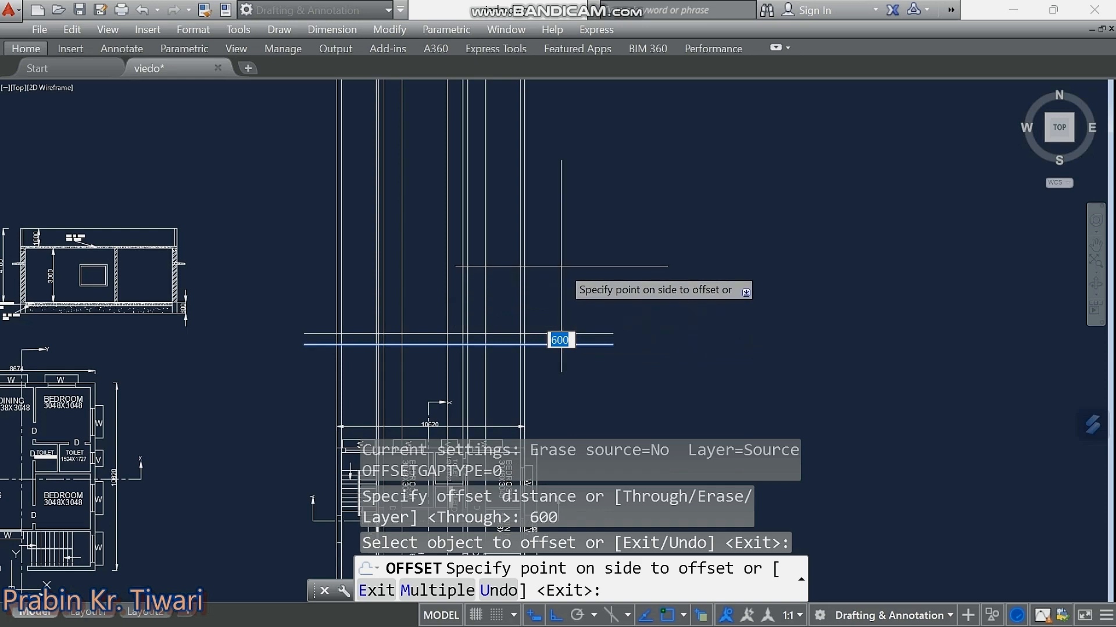
pyautogui.click(562, 235)
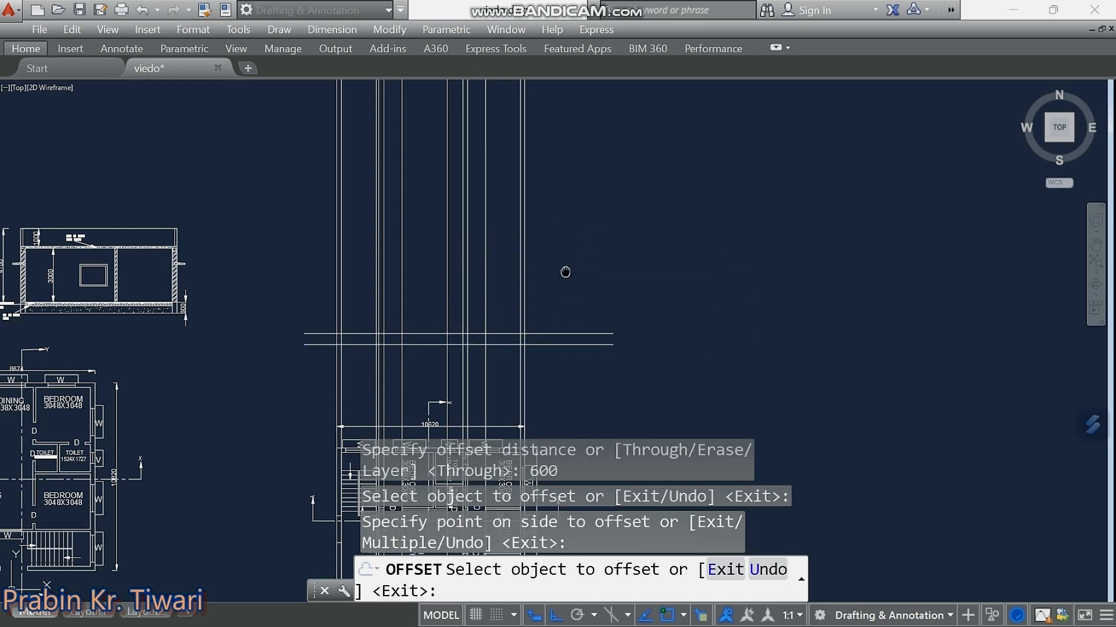
pyautogui.moveTo(566, 271); pyautogui.dragTo(602, 266, button='middle')
pyautogui.scroll(4, 419, 338)
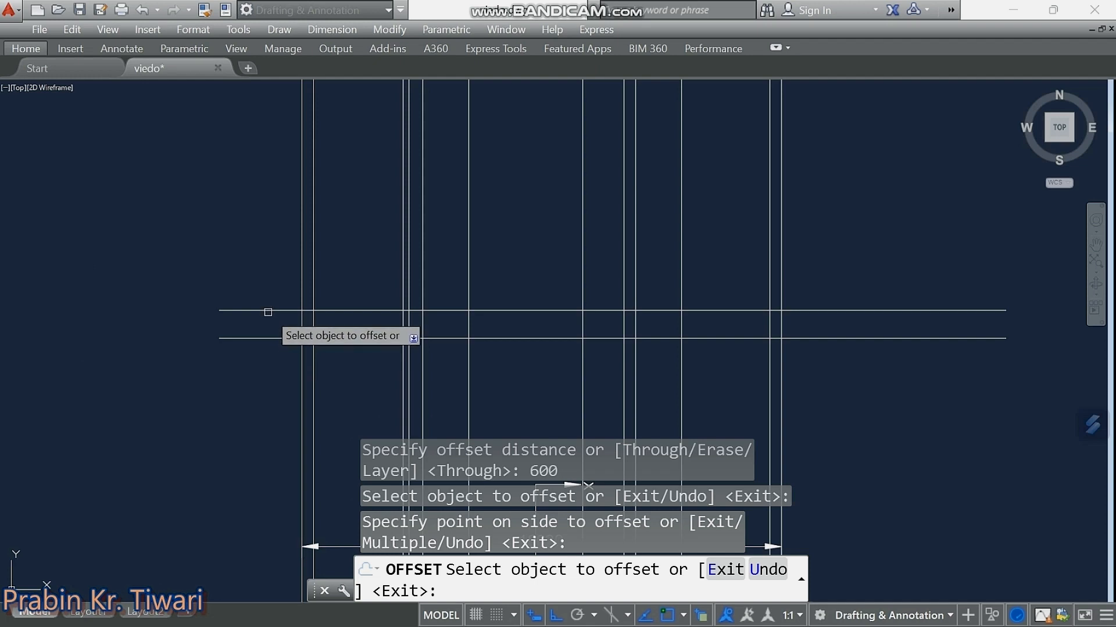
pyautogui.scroll(-2, 265, 315)
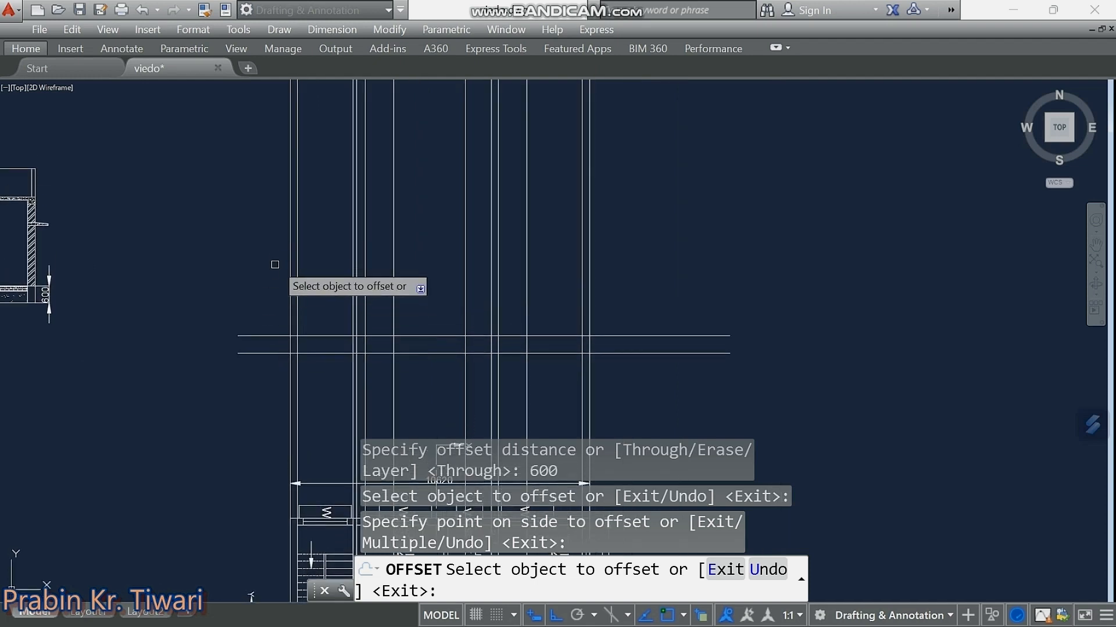
pyautogui.press('Escape')
# Offset the upper horizontal line 3000 mm upward to set the ceiling level of the section.
pyautogui.moveTo(252, 291); pyautogui.dragTo(239, 291, button='middle')
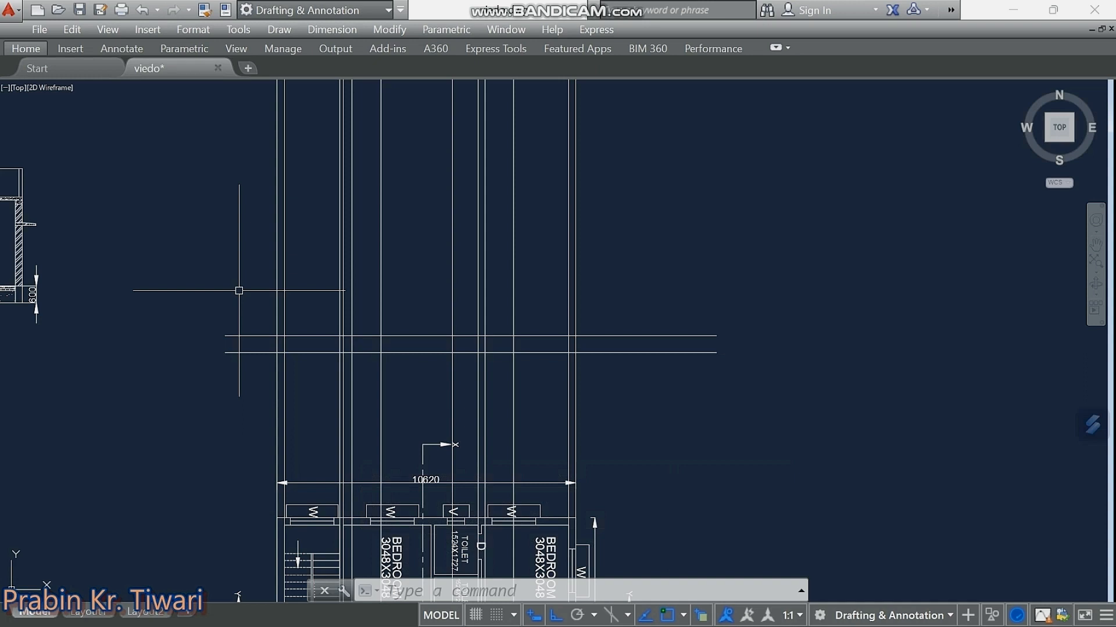
pyautogui.write('OF')
pyautogui.press('Return')
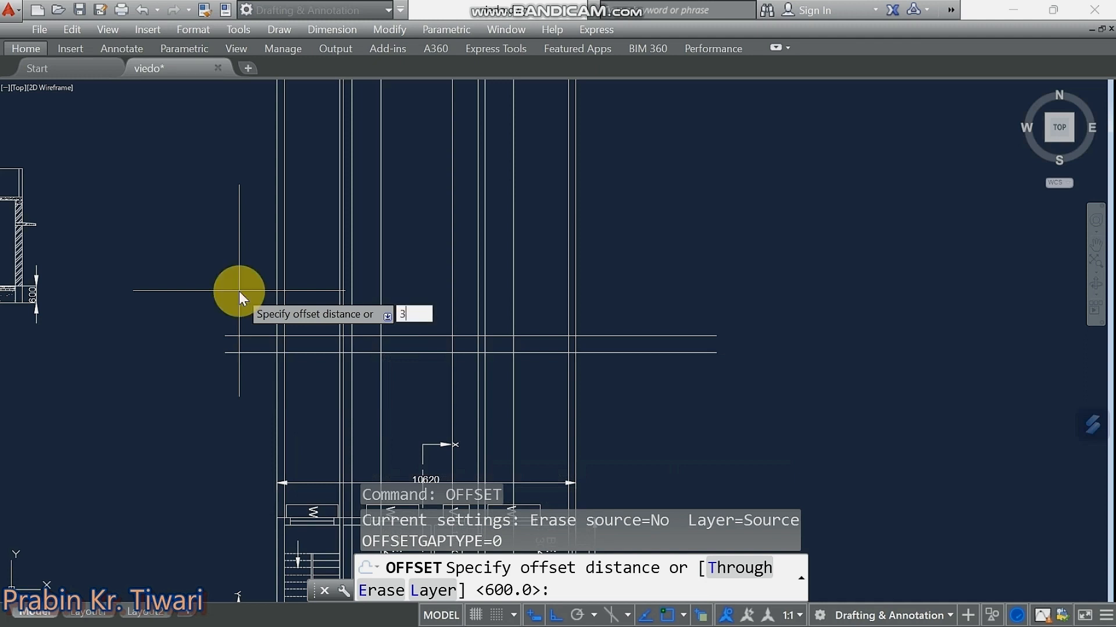
pyautogui.write('3000')
pyautogui.press('Return')
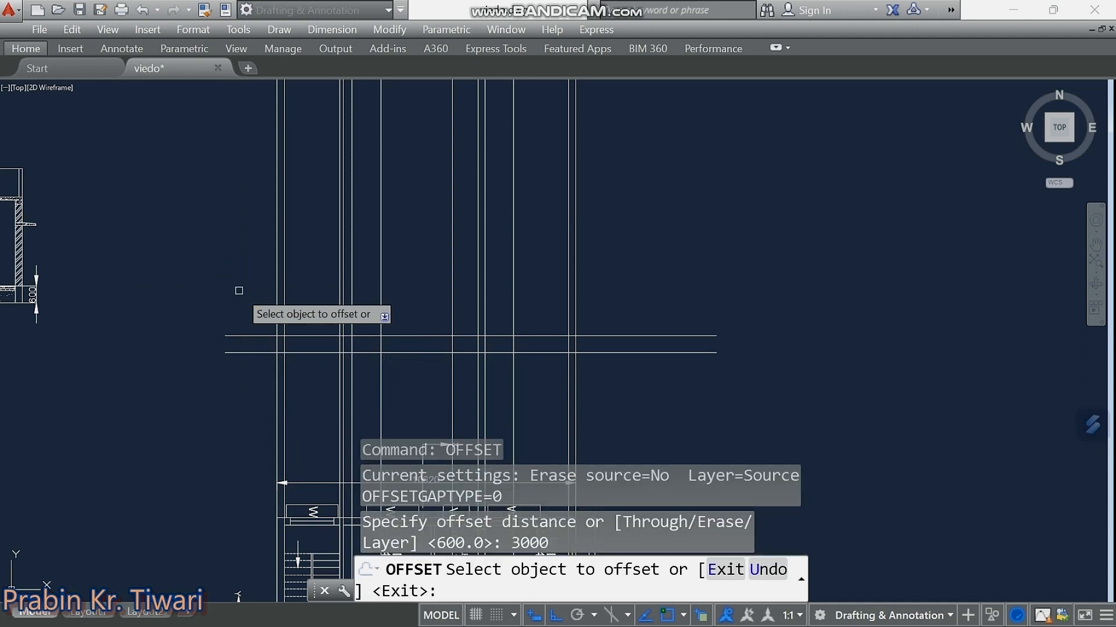
pyautogui.click(243, 336)
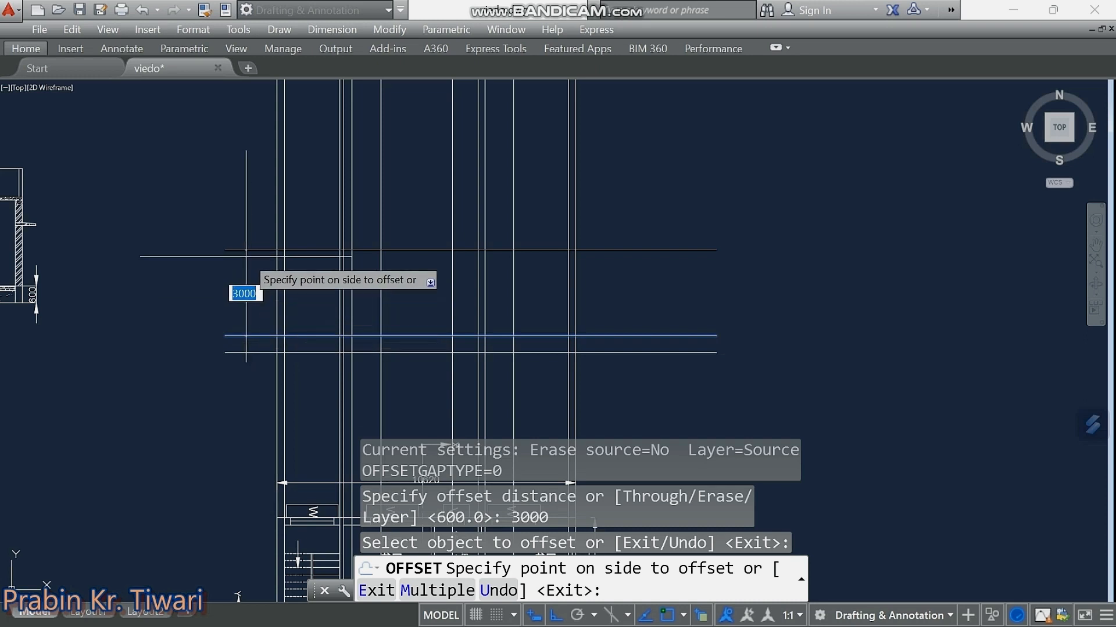
pyautogui.click(245, 224)
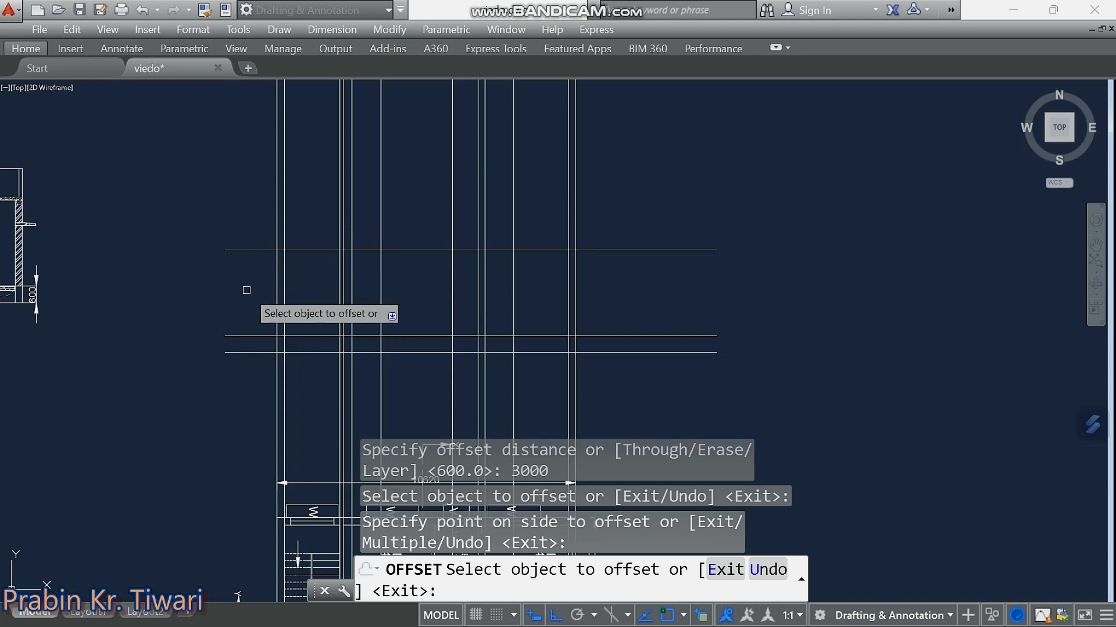
pyautogui.press('Escape')
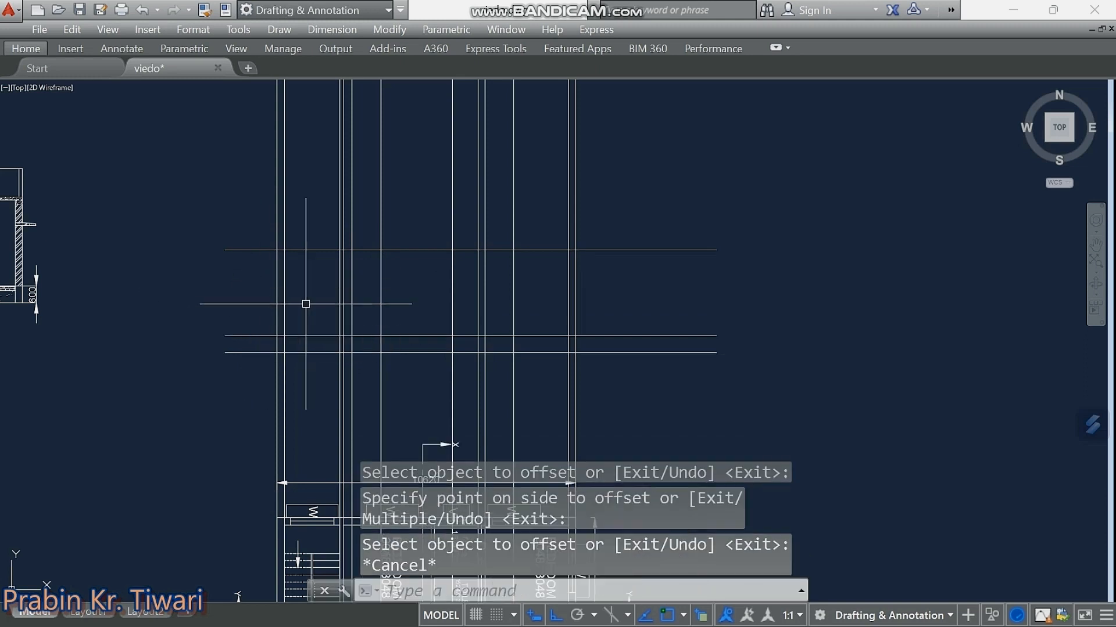
# Trim the vertical construction lines just above the highest horizontal line and between the lowest horizontal line and the rotated plan.
pyautogui.scroll(-5, 246, 290)
pyautogui.scroll(5, 316, 316)
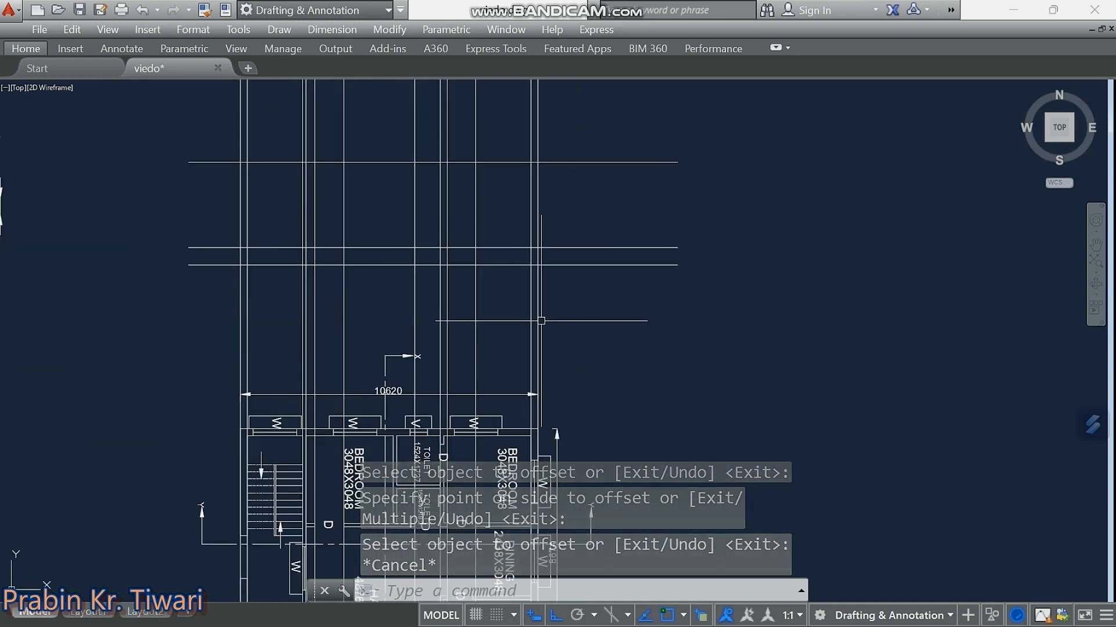
pyautogui.scroll(-3, 461, 323)
pyautogui.scroll(-2, 495, 387)
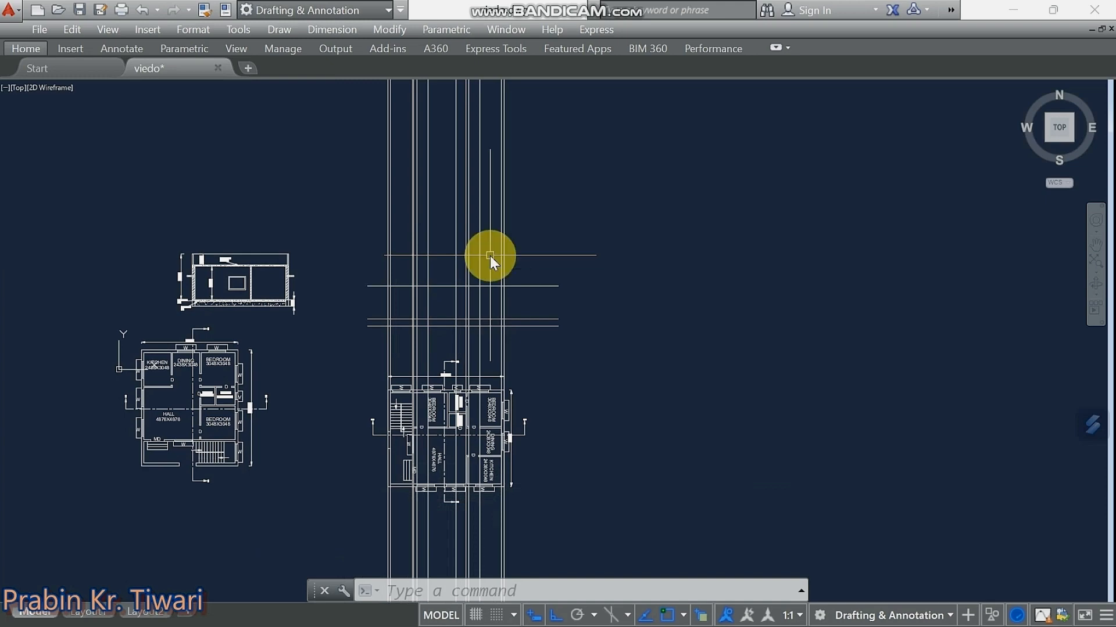
pyautogui.write('TR')
pyautogui.press('Return')
pyautogui.press('Return')
pyautogui.click(531, 273)
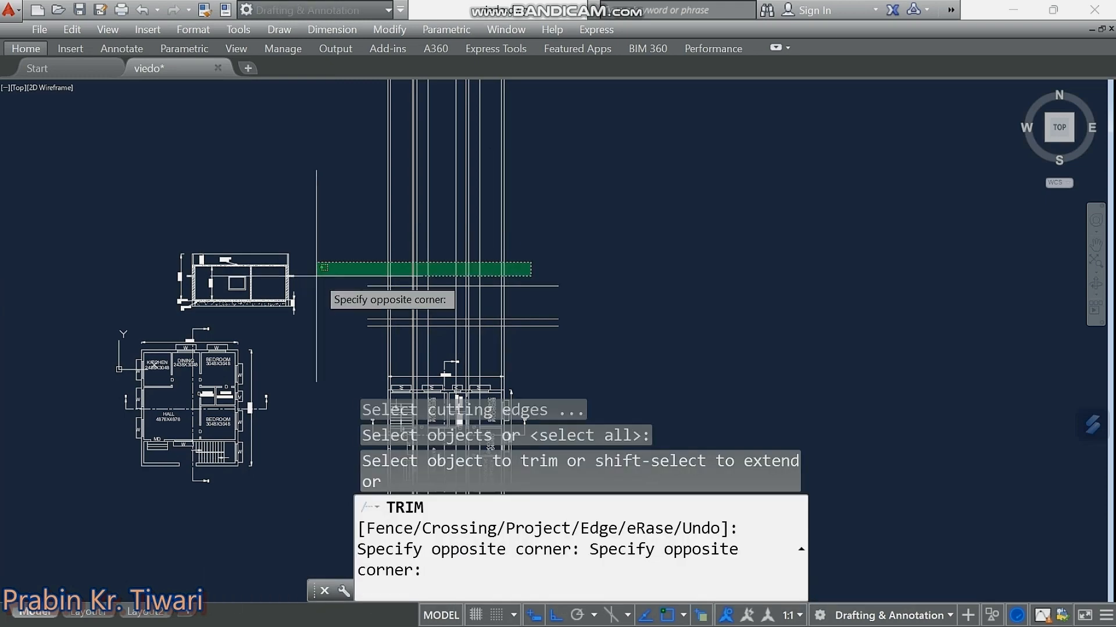
pyautogui.click(325, 268)
pyautogui.press('Escape')
pyautogui.press('Escape')
# Erase all the leftover vertical line pieces above the section outline.
pyautogui.scroll(-3, 593, 194)
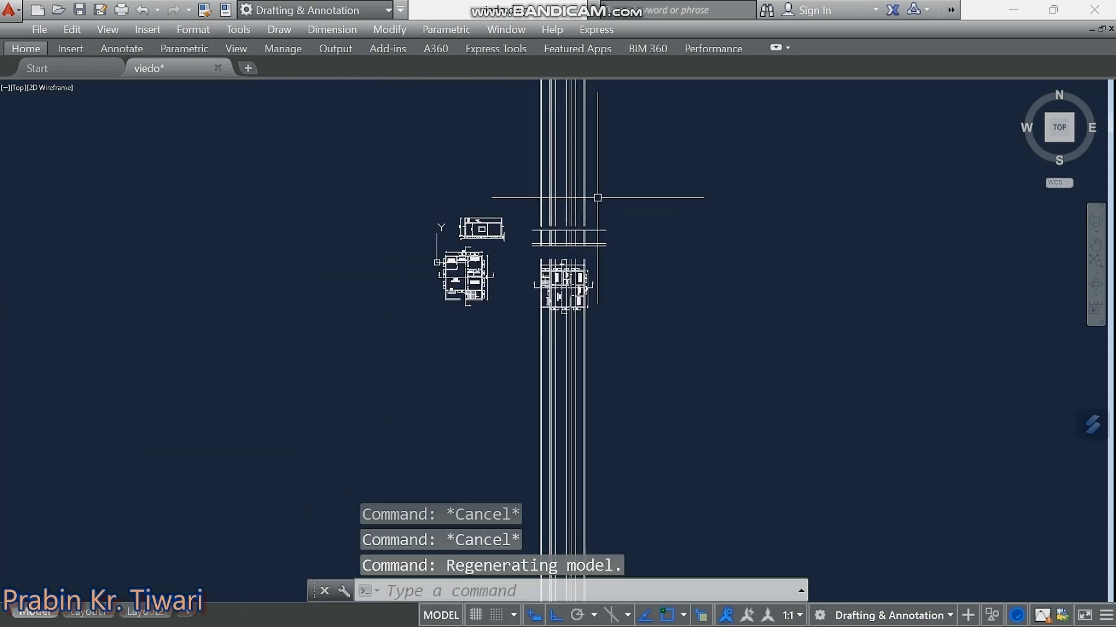
pyautogui.scroll(6, 587, 211)
pyautogui.moveTo(593, 257); pyautogui.dragTo(703, 201, button='middle')
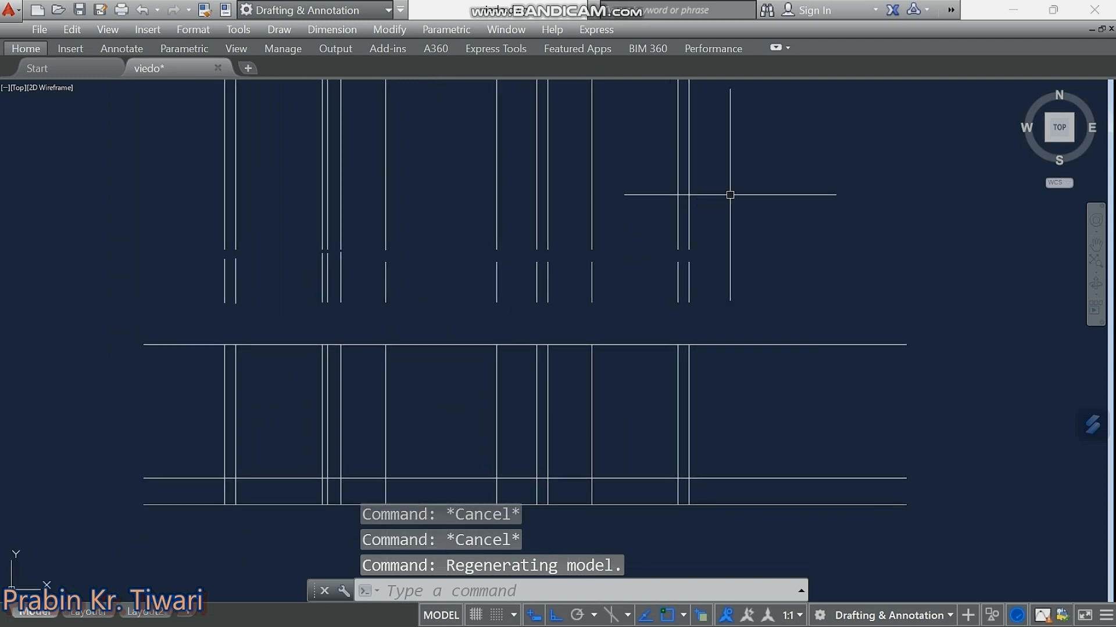
pyautogui.click(735, 192)
pyautogui.click(133, 307)
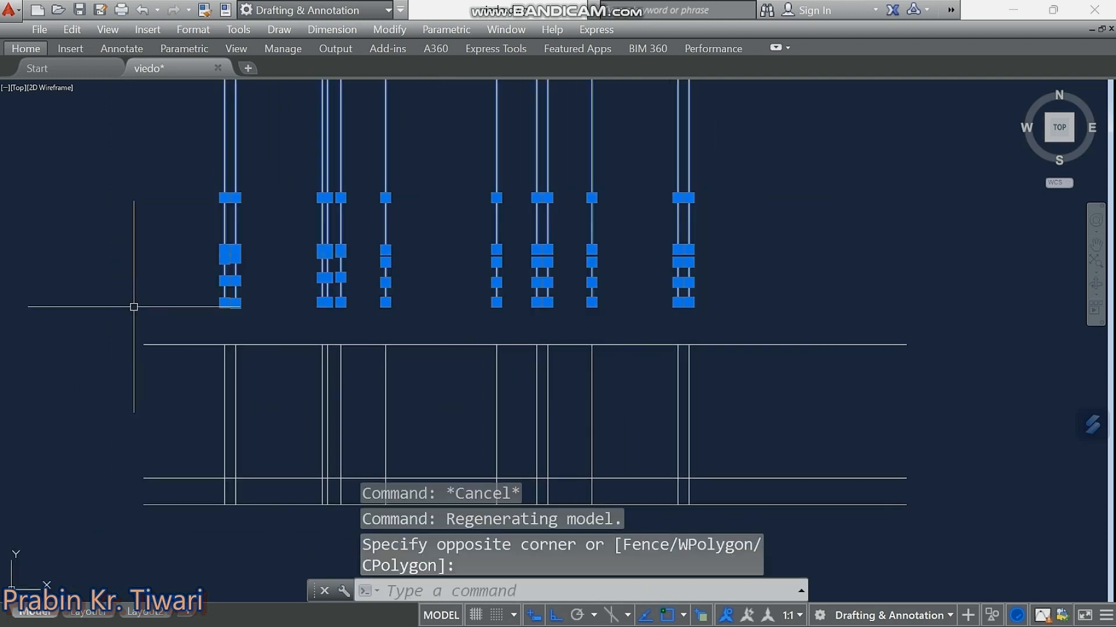
pyautogui.press('Delete')
# Trim the three horizontal level lines where they extend beyond the outer wall faces on both sides of the section.
pyautogui.scroll(-2, 474, 246)
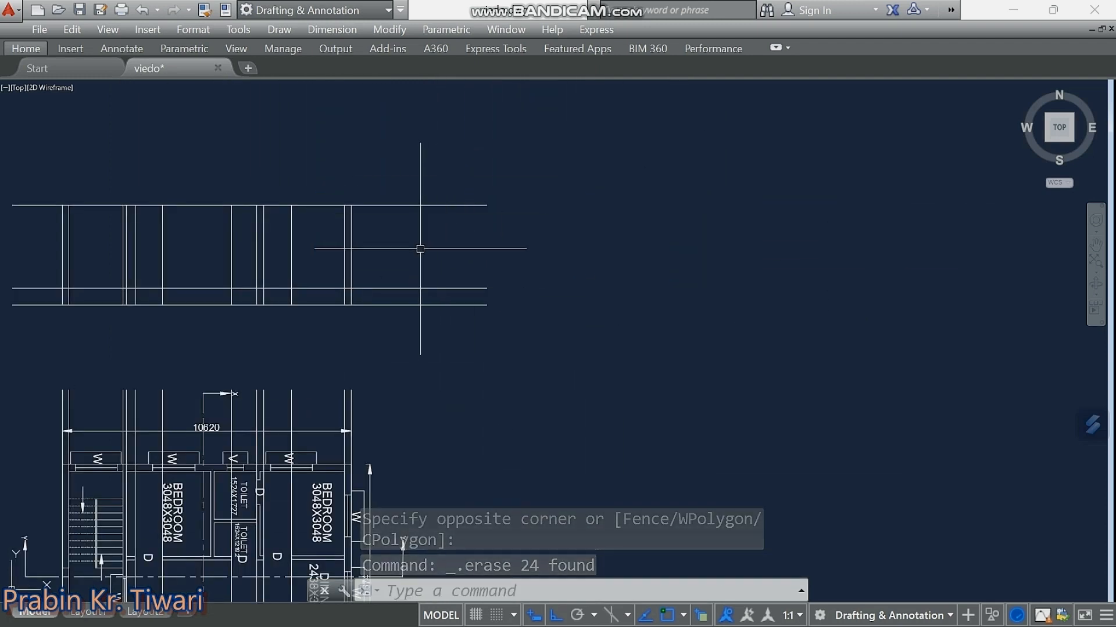
pyautogui.moveTo(418, 246); pyautogui.dragTo(513, 281, button='middle')
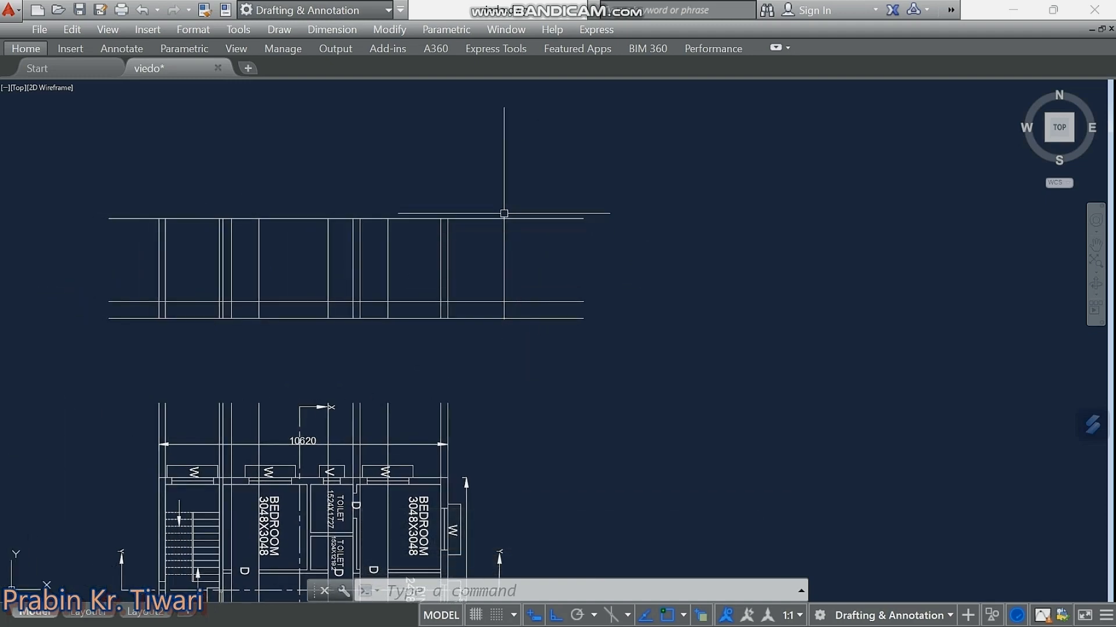
pyautogui.press('Return')
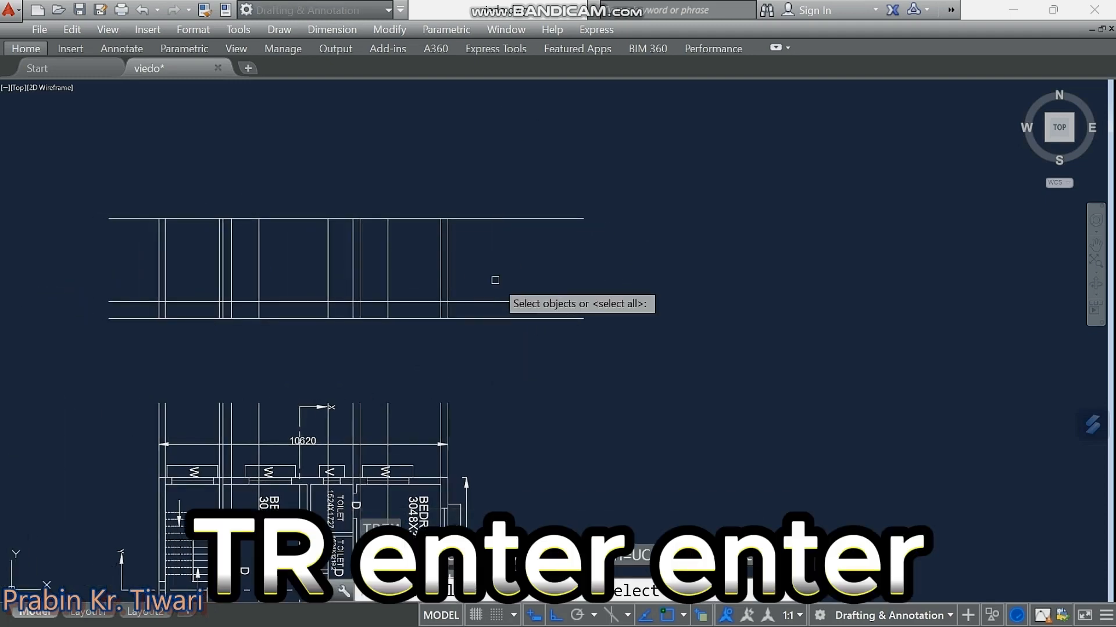
pyautogui.press('Return')
pyautogui.click(501, 200)
pyautogui.click(460, 344)
pyautogui.click(146, 200)
pyautogui.click(128, 348)
pyautogui.press('Escape')
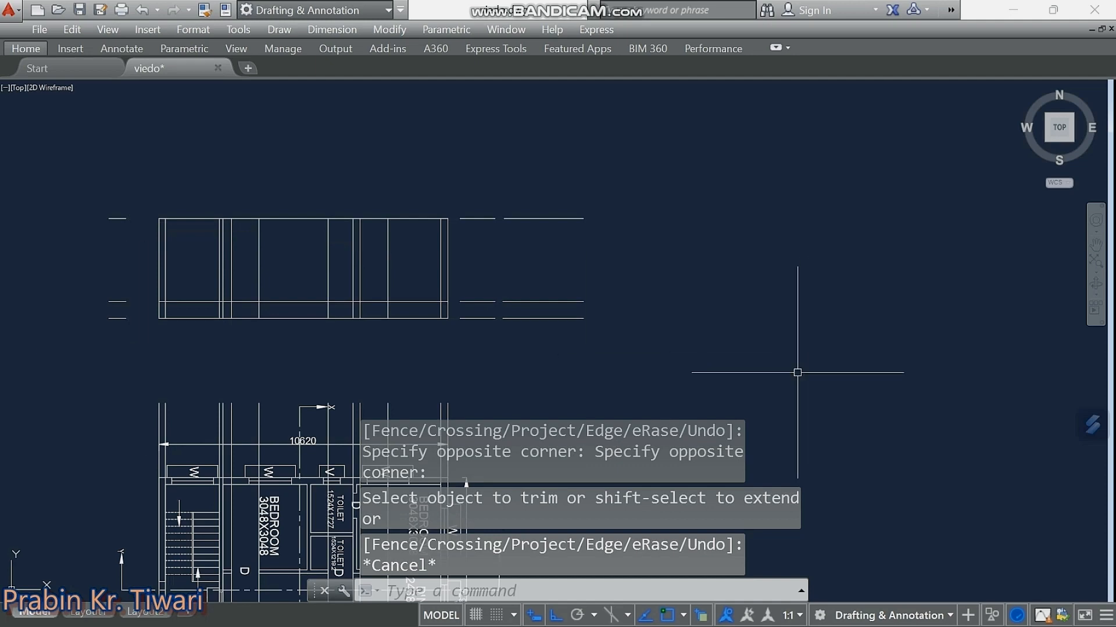
# Erase the leftover horizontal line pieces on both sides of the section outline.
pyautogui.moveTo(658, 393); pyautogui.dragTo(673, 355, button='middle')
pyautogui.click(673, 136)
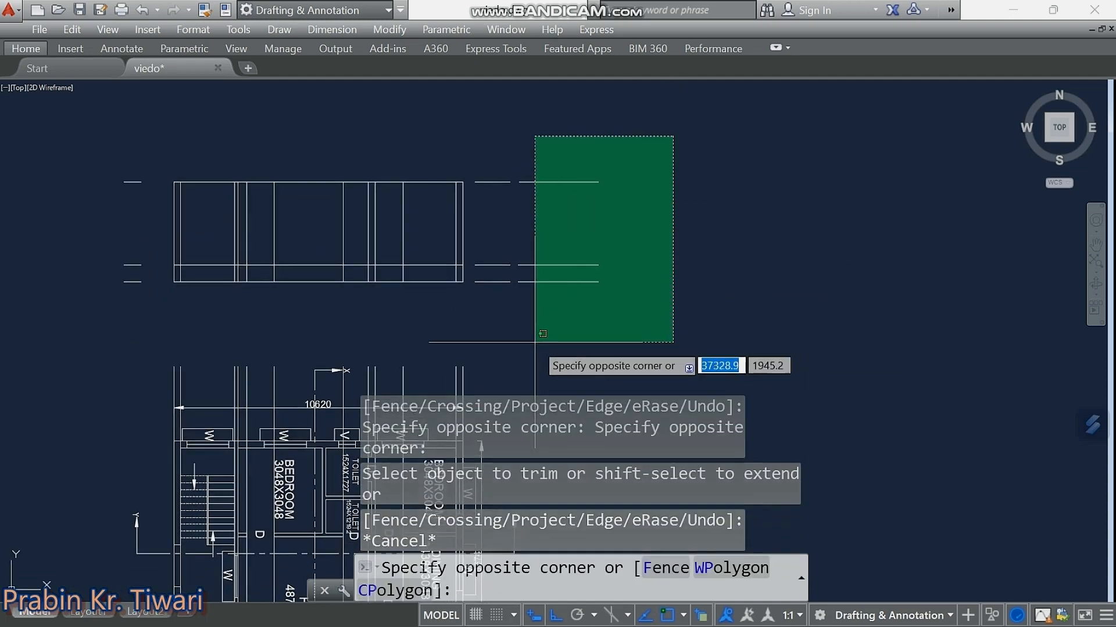
pyautogui.click(535, 311)
pyautogui.click(162, 174)
pyautogui.click(96, 369)
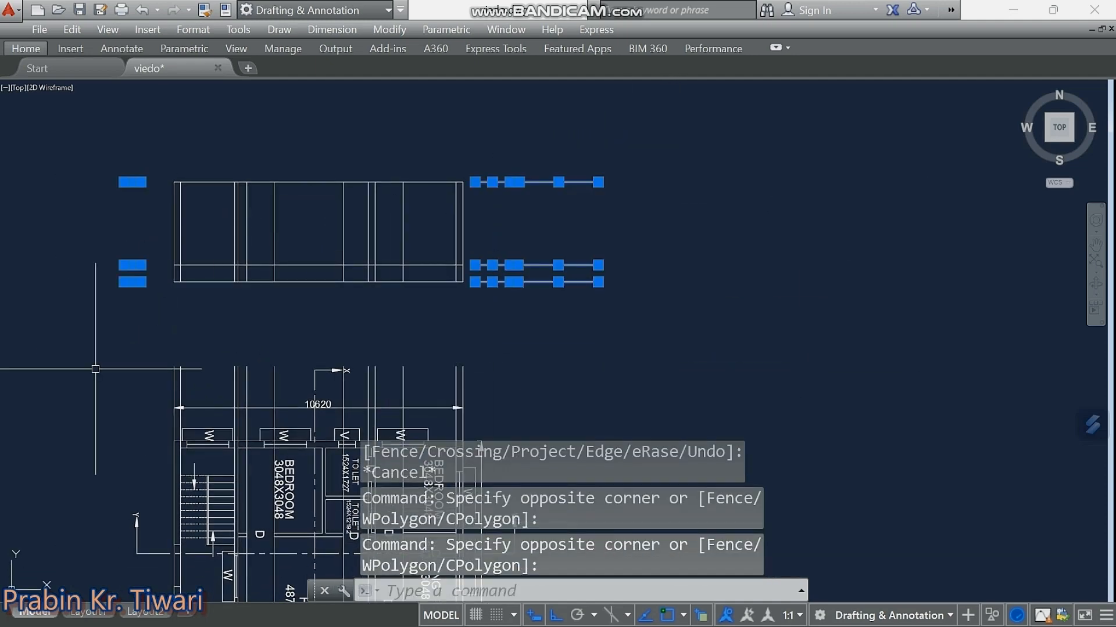
pyautogui.press('Delete')
# Offset the section's floor level line 2100 mm upward to mark the door head height.
pyautogui.moveTo(285, 325); pyautogui.dragTo(399, 261, button='middle')
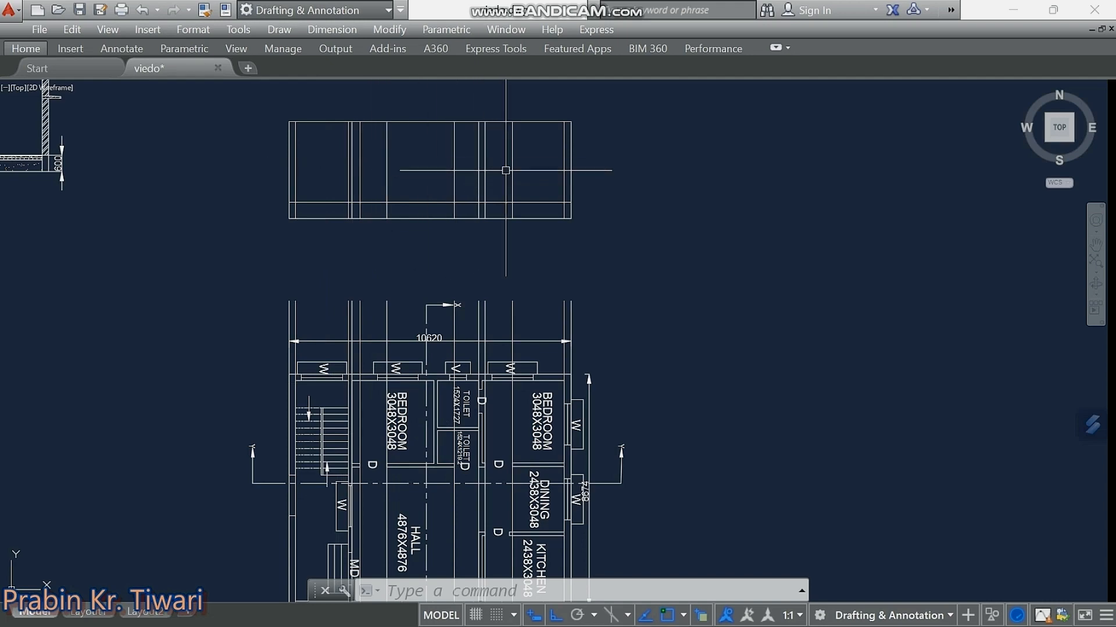
pyautogui.scroll(4, 416, 489)
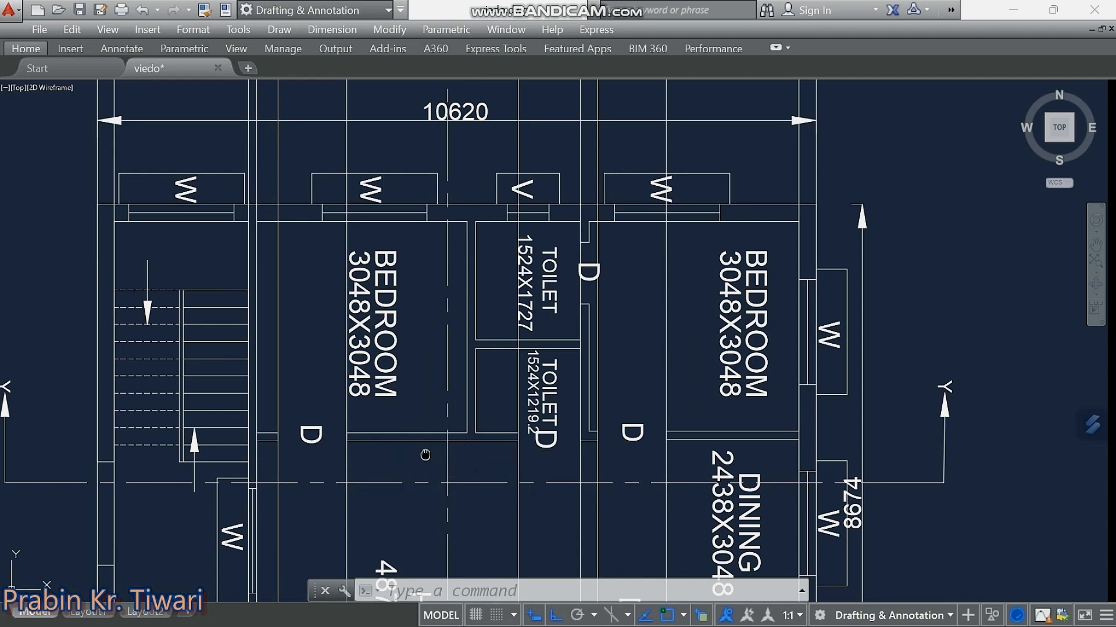
pyautogui.moveTo(424, 455); pyautogui.dragTo(408, 420, button='middle')
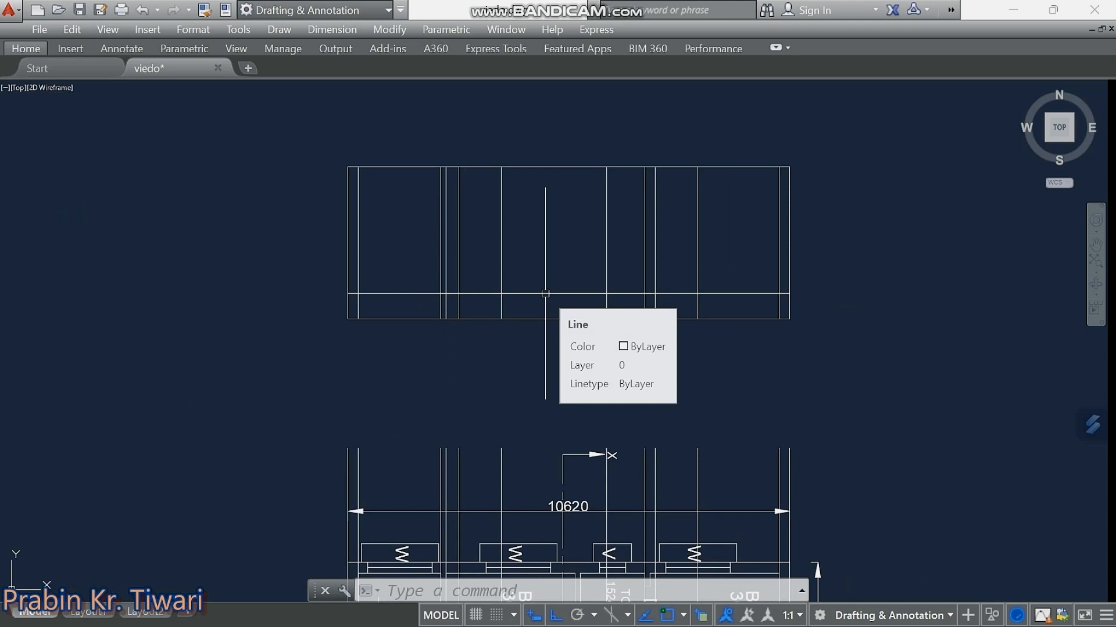
pyautogui.moveTo(533, 264); pyautogui.dragTo(516, 276, button='middle')
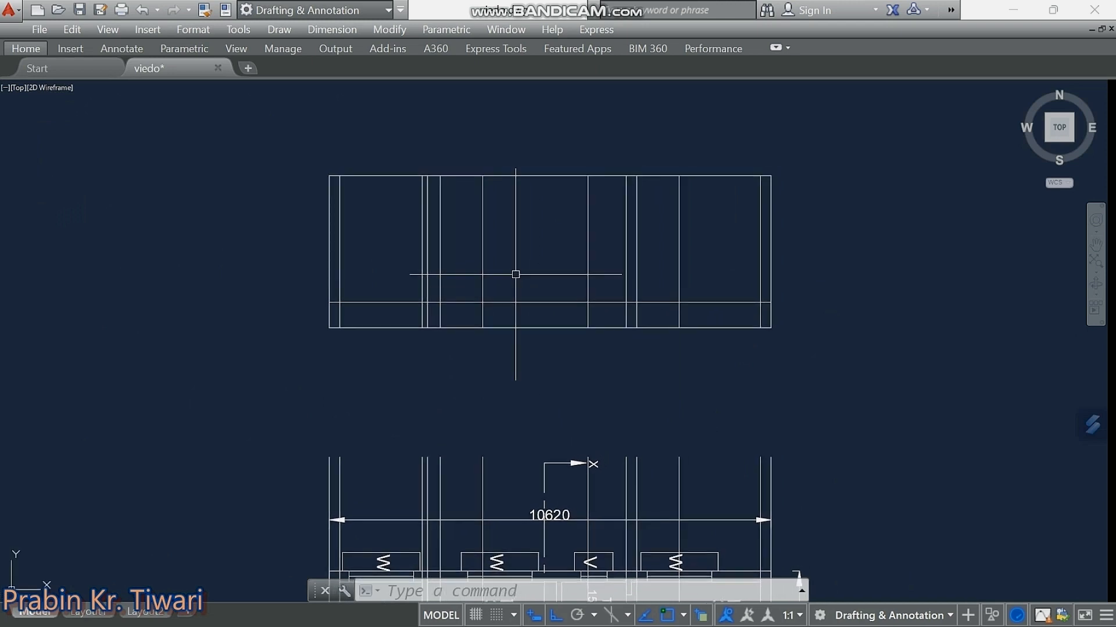
pyautogui.click(516, 274)
pyautogui.write('OF')
pyautogui.press('Return')
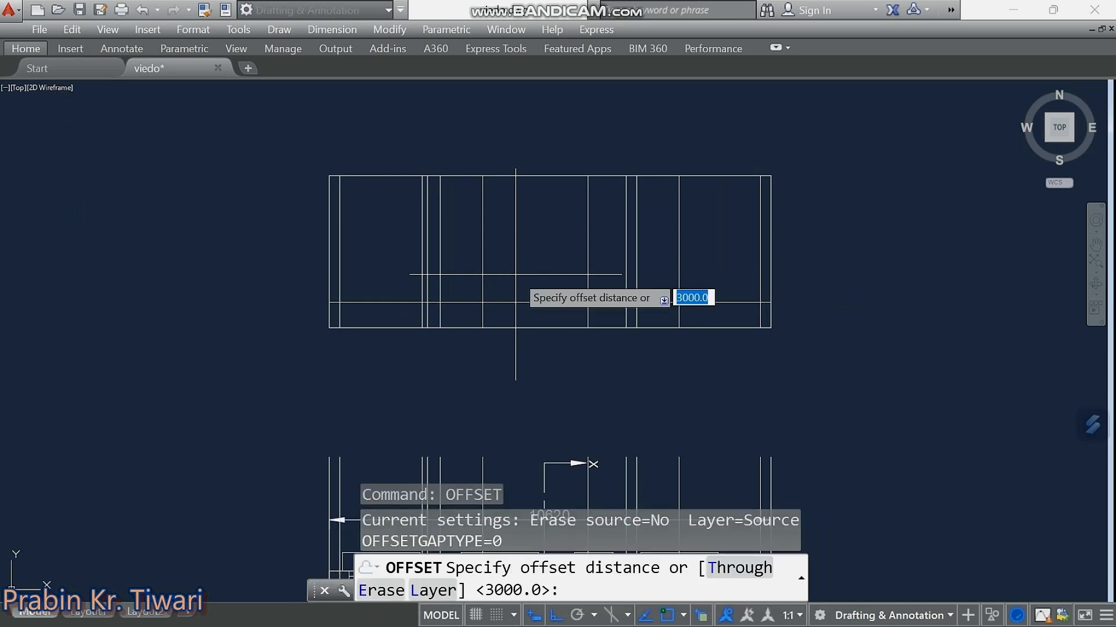
pyautogui.write('2100')
pyautogui.press('Return')
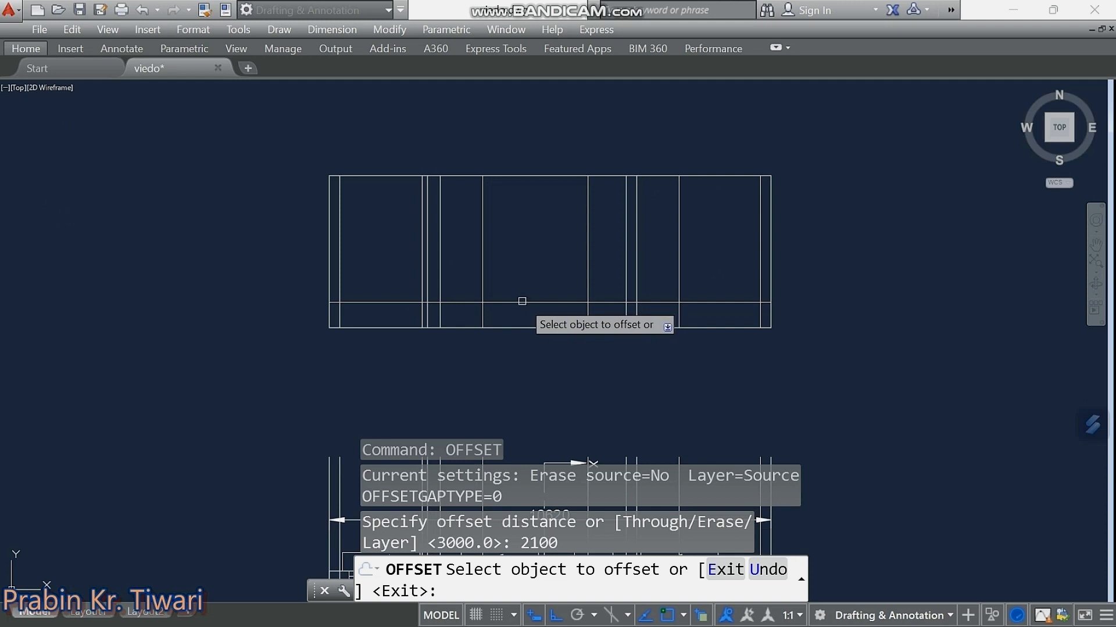
pyautogui.click(522, 301)
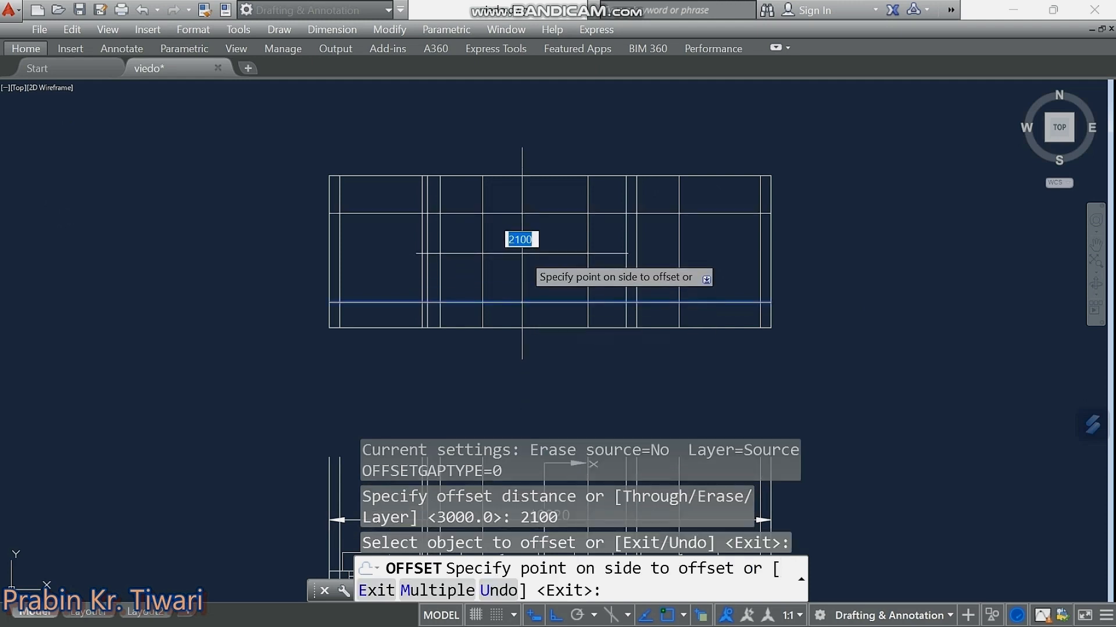
pyautogui.click(521, 246)
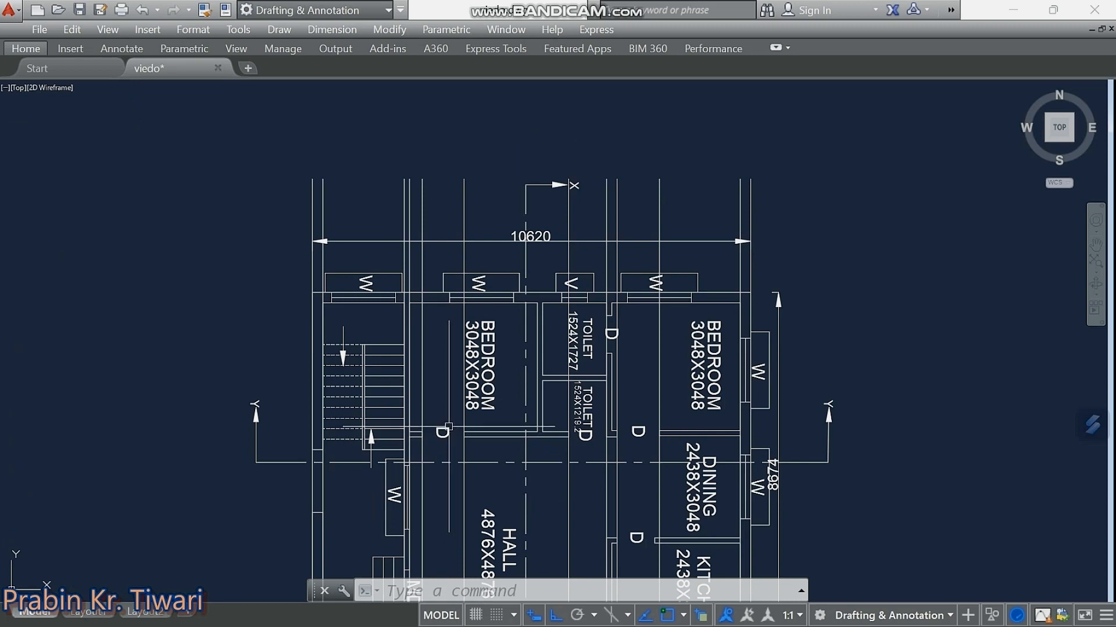
# Try to trim the door head and vertical lines into the bedroom door outline near the staircase, and undo the trim.
pyautogui.moveTo(436, 327); pyautogui.dragTo(417, 526, button='middle')
pyautogui.scroll(5, 407, 139)
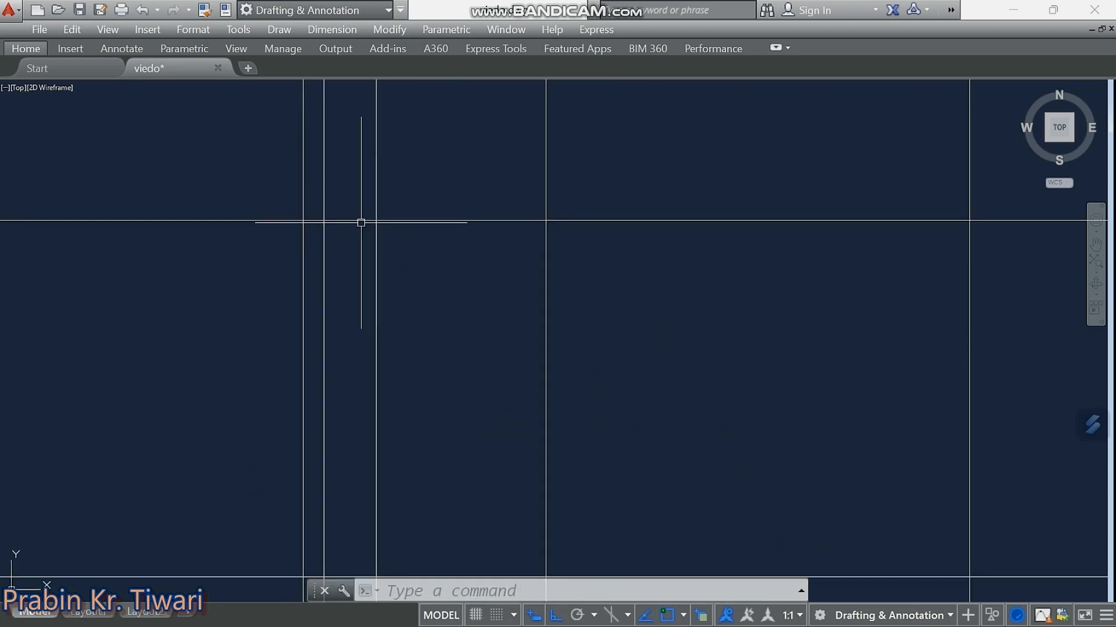
pyautogui.write('tr')
pyautogui.press('Return')
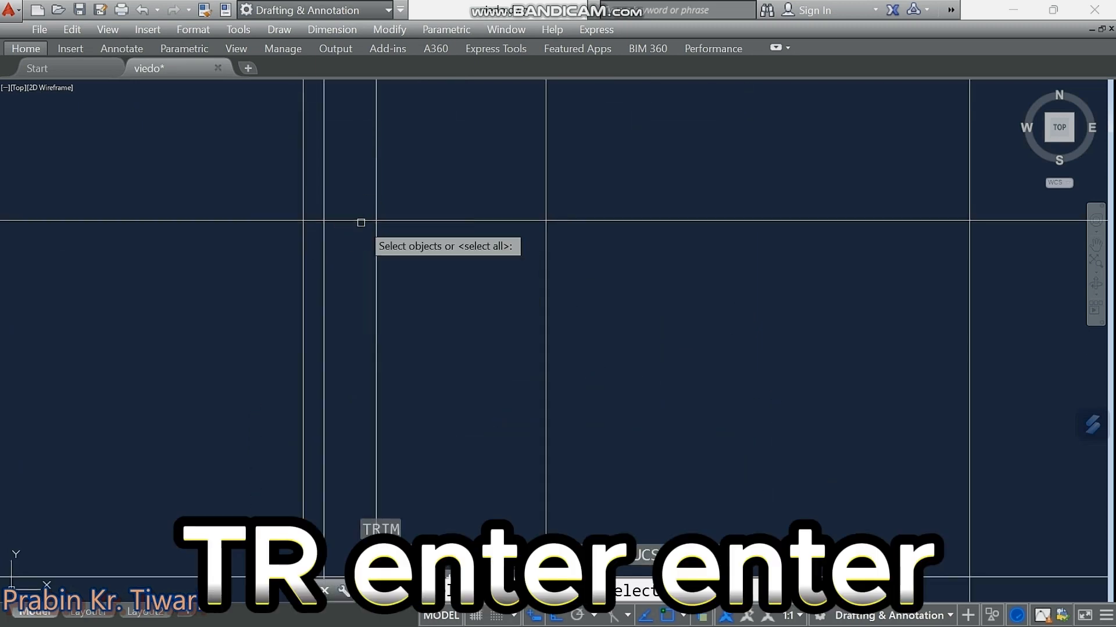
pyautogui.press('Return')
pyautogui.scroll(-3, 466, 239)
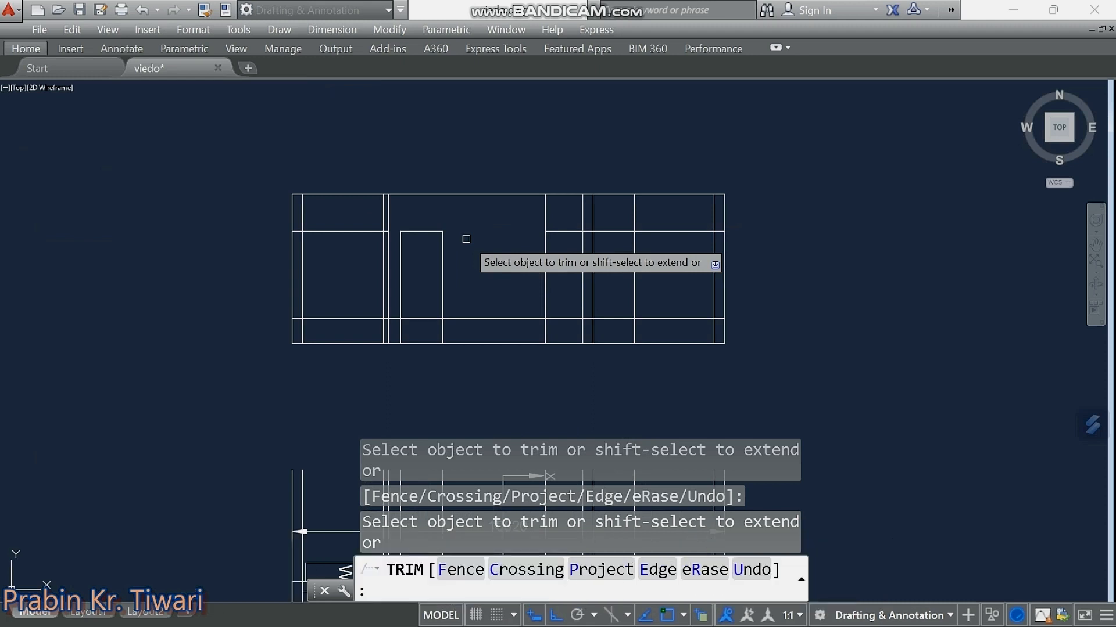
pyautogui.press('Escape')
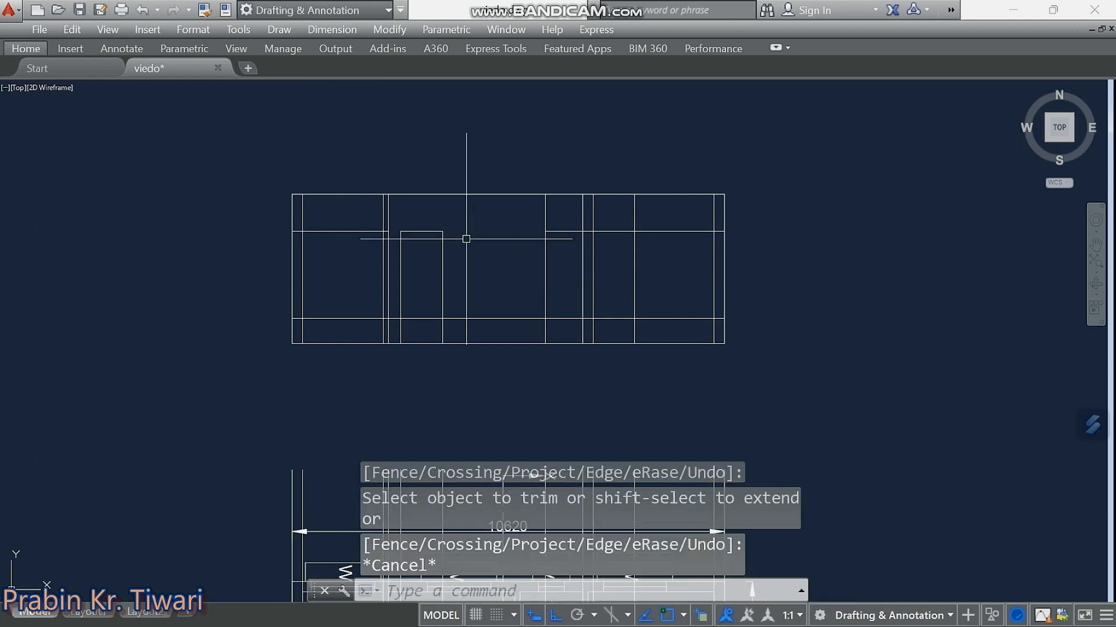
pyautogui.scroll(3, 419, 251)
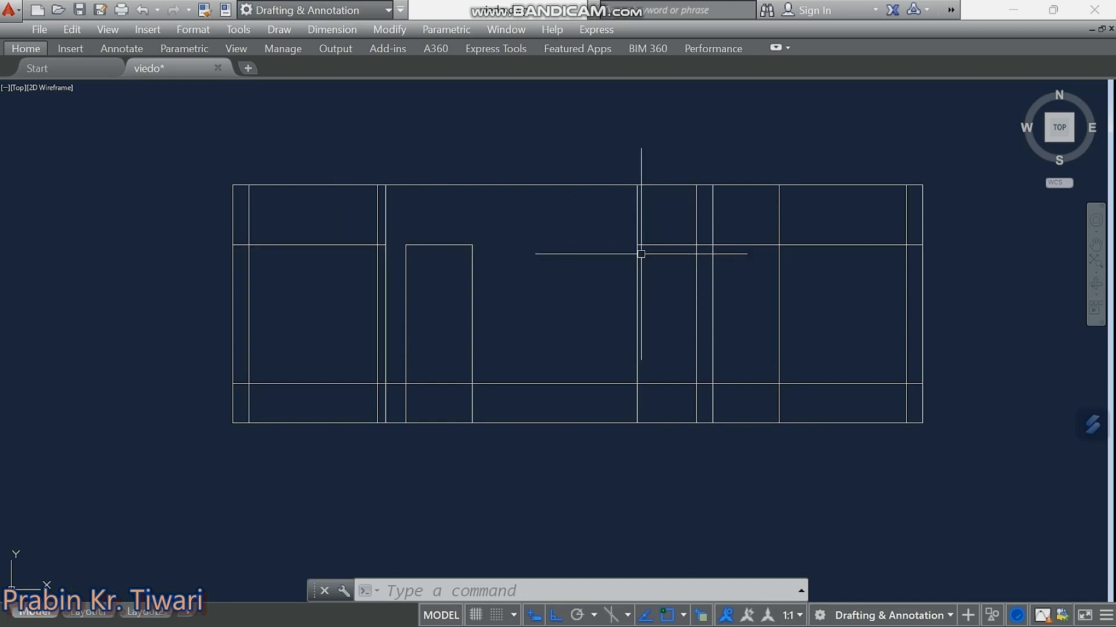
pyautogui.hotkey('ctrl', 'z')
pyautogui.hotkey('ctrl', 'z')
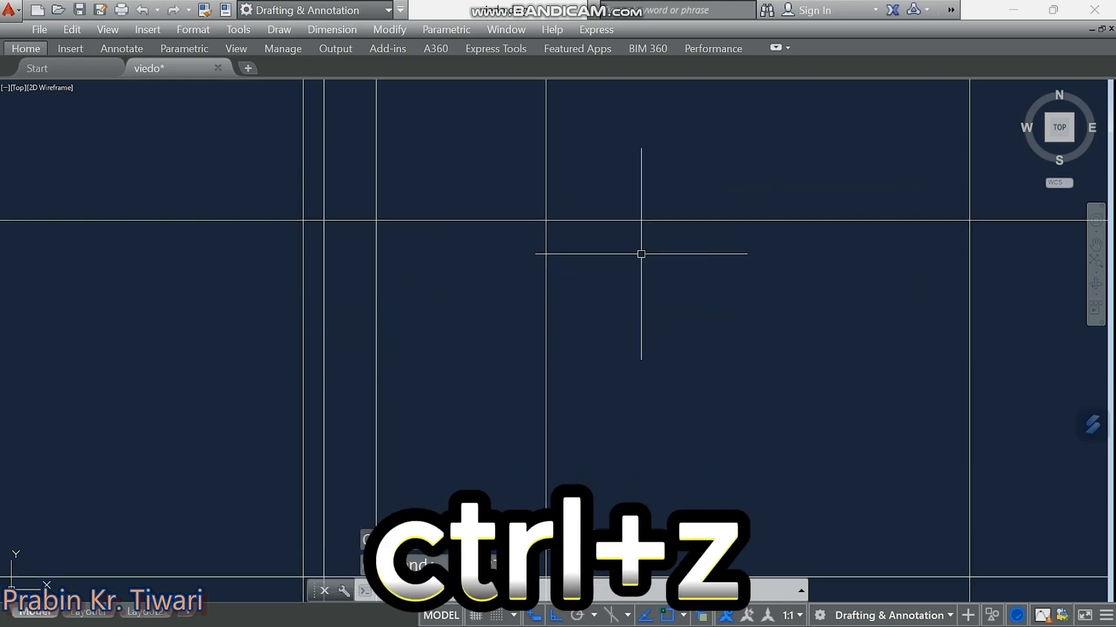
# Fillet the near jamb line of the bedroom door by the staircase to the door head line with radius 0.
pyautogui.scroll(-5, 616, 248)
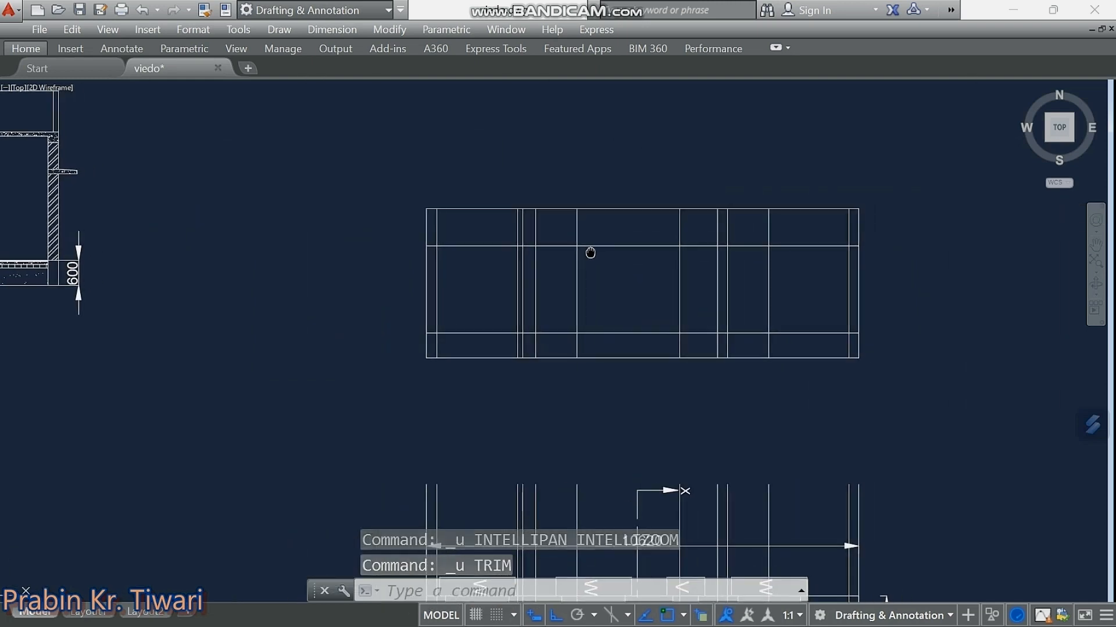
pyautogui.scroll(5, 588, 251)
pyautogui.scroll(-2, 532, 259)
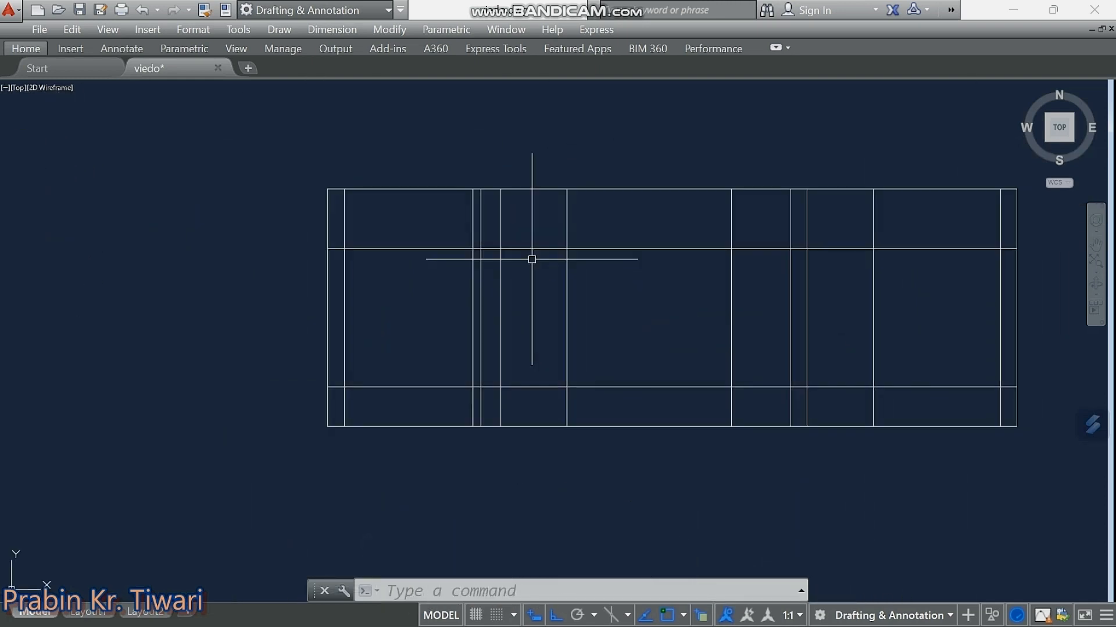
pyautogui.write('F')
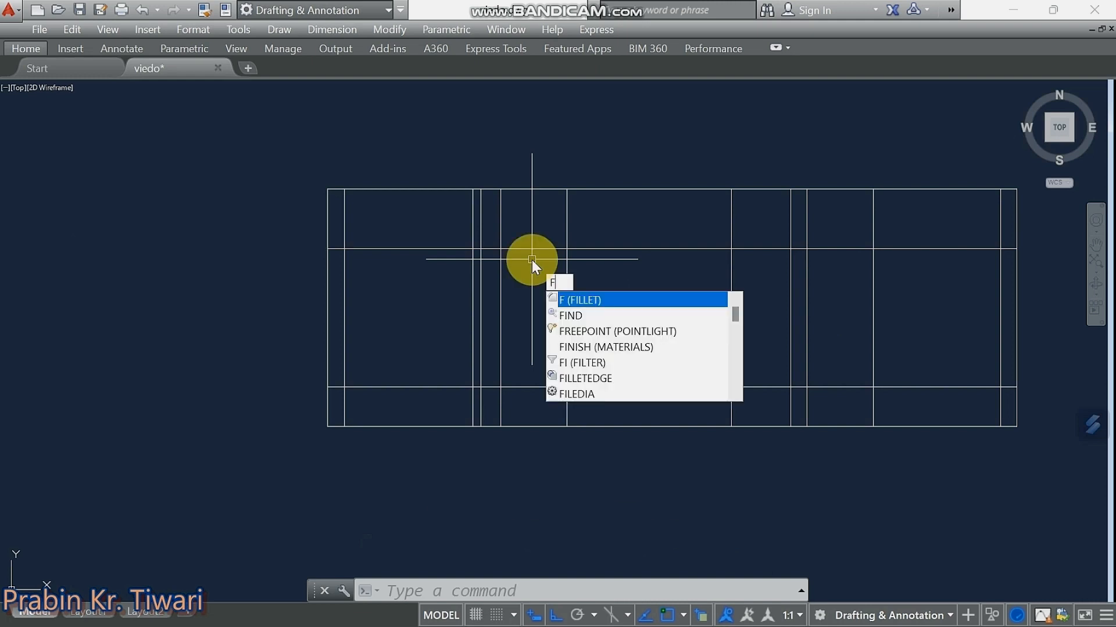
pyautogui.press('Return')
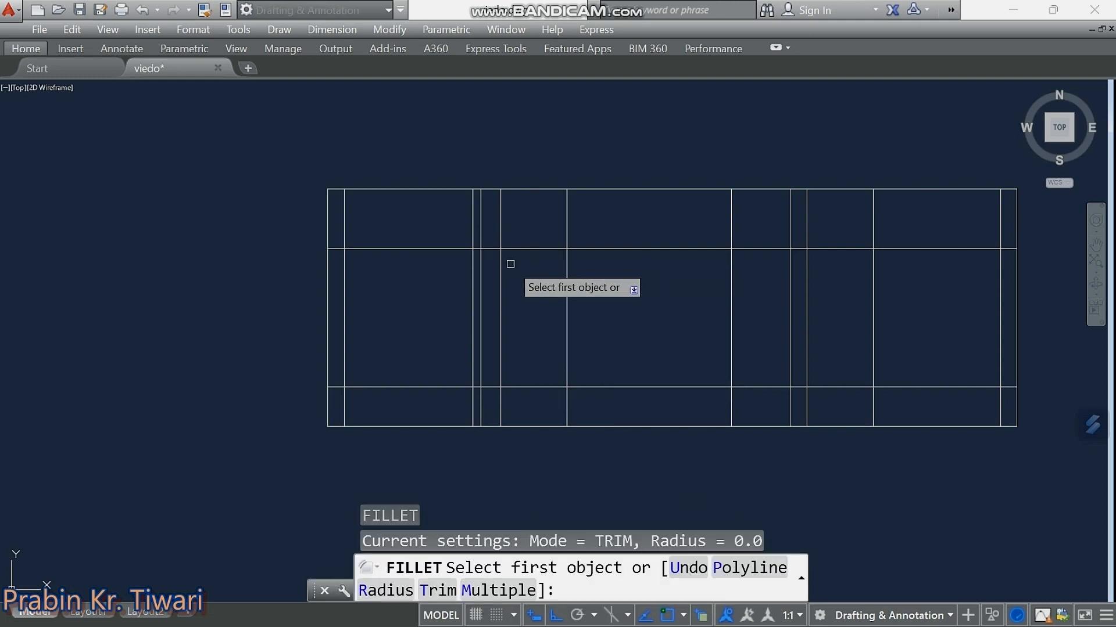
pyautogui.click(501, 262)
pyautogui.click(505, 248)
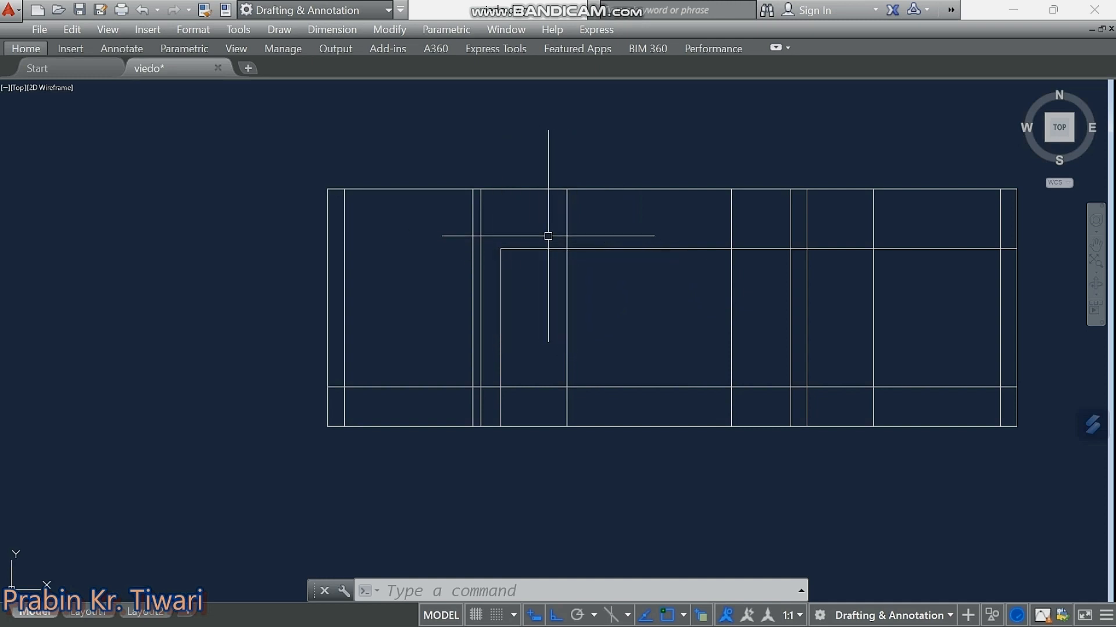
# Fillet the same door's other jamb line to the door head line, and undo both fillets.
pyautogui.write('f')
pyautogui.press('Return')
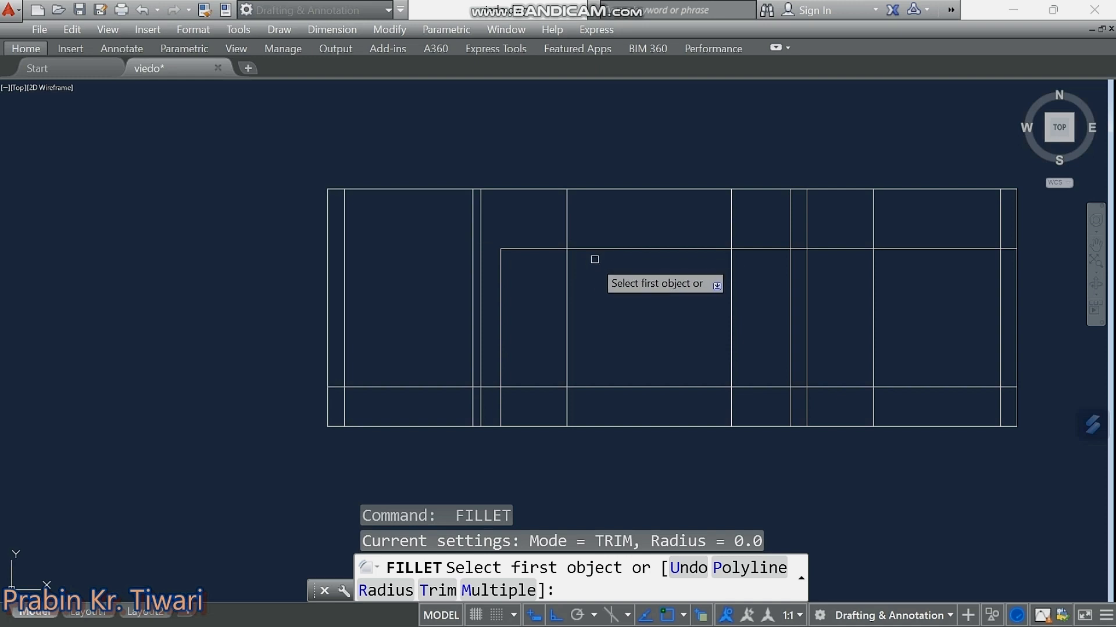
pyautogui.click(565, 262)
pyautogui.click(555, 250)
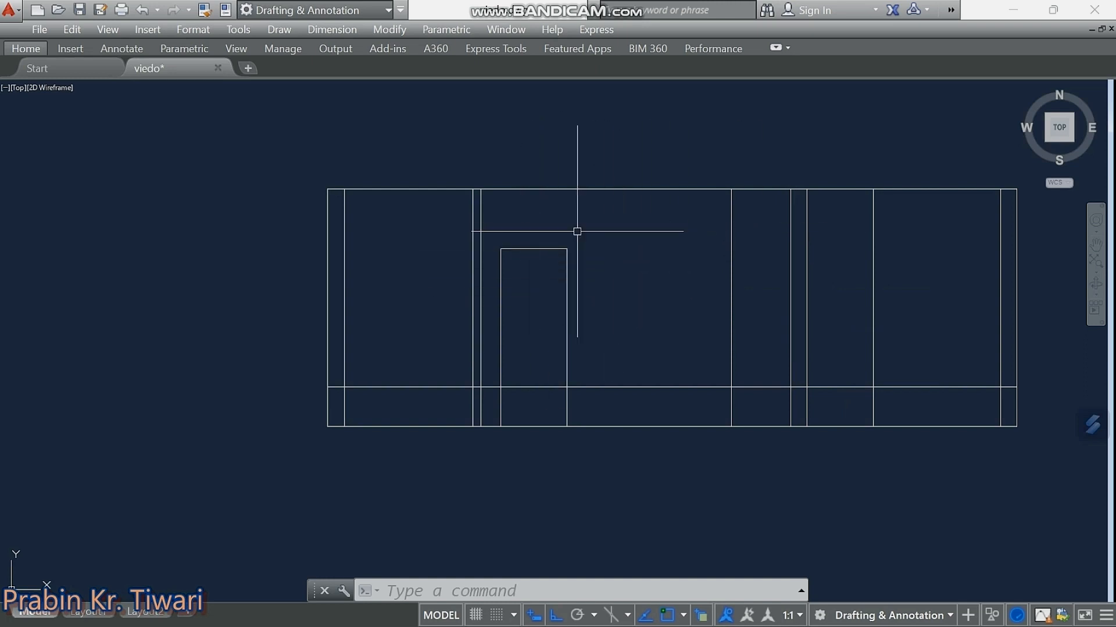
pyautogui.hotkey('ctrl', 'z')
pyautogui.hotkey('ctrl', 'z')
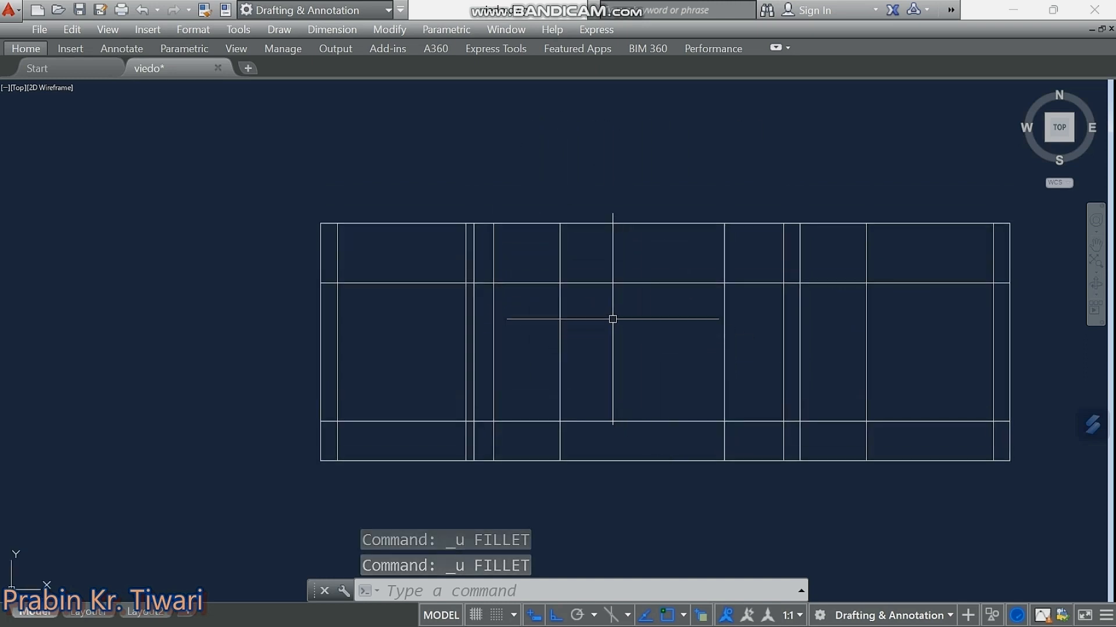
# Trim the bedroom door near the staircase to a clean outline above the head, beside both jambs and below floor level.
pyautogui.write('tr')
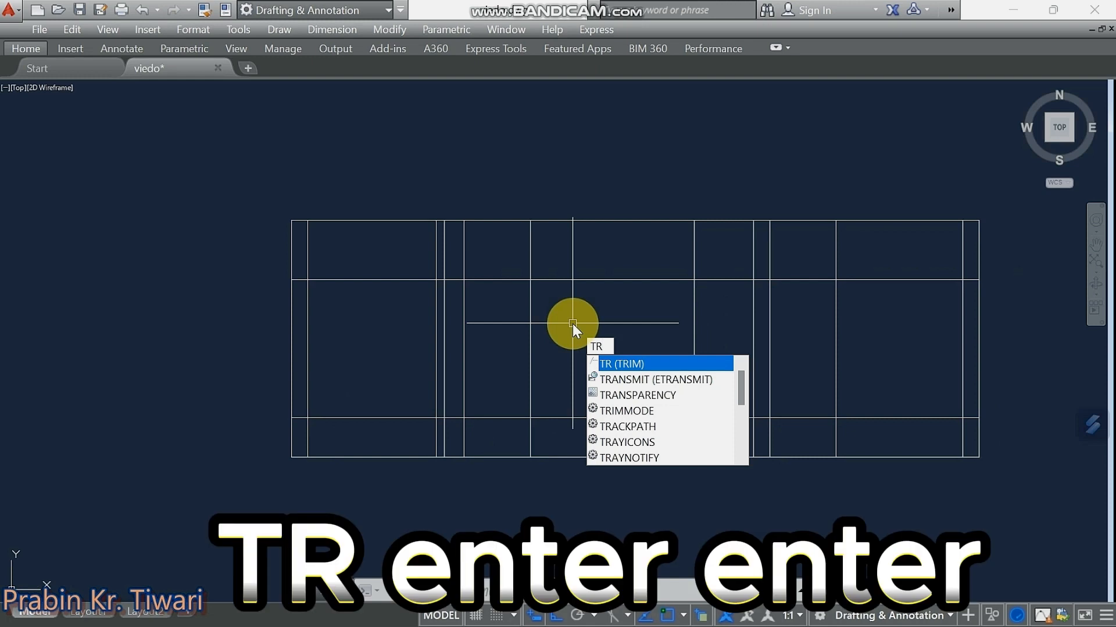
pyautogui.press('Return')
pyautogui.press('Return')
pyautogui.click(538, 257)
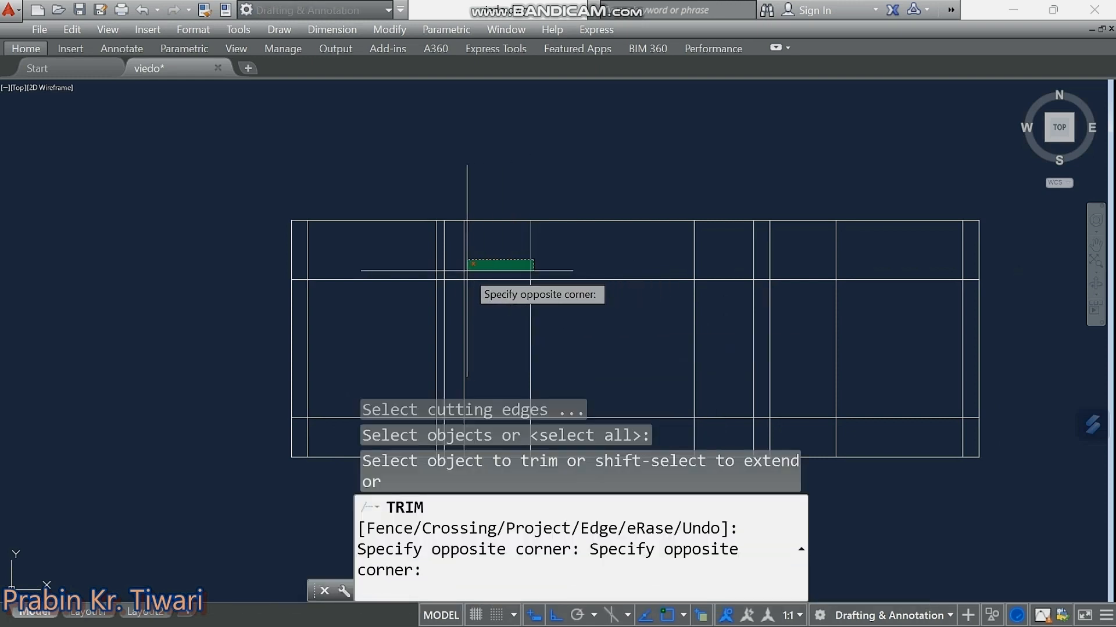
pyautogui.click(454, 271)
pyautogui.click(454, 277)
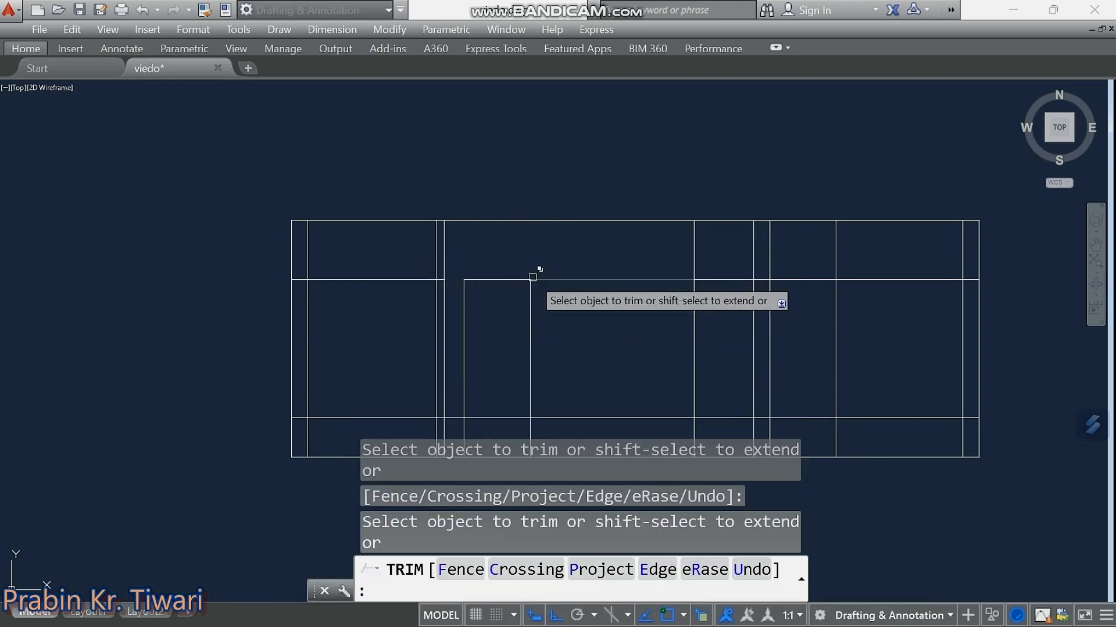
pyautogui.click(534, 279)
pyautogui.moveTo(550, 322); pyautogui.dragTo(542, 218, button='middle')
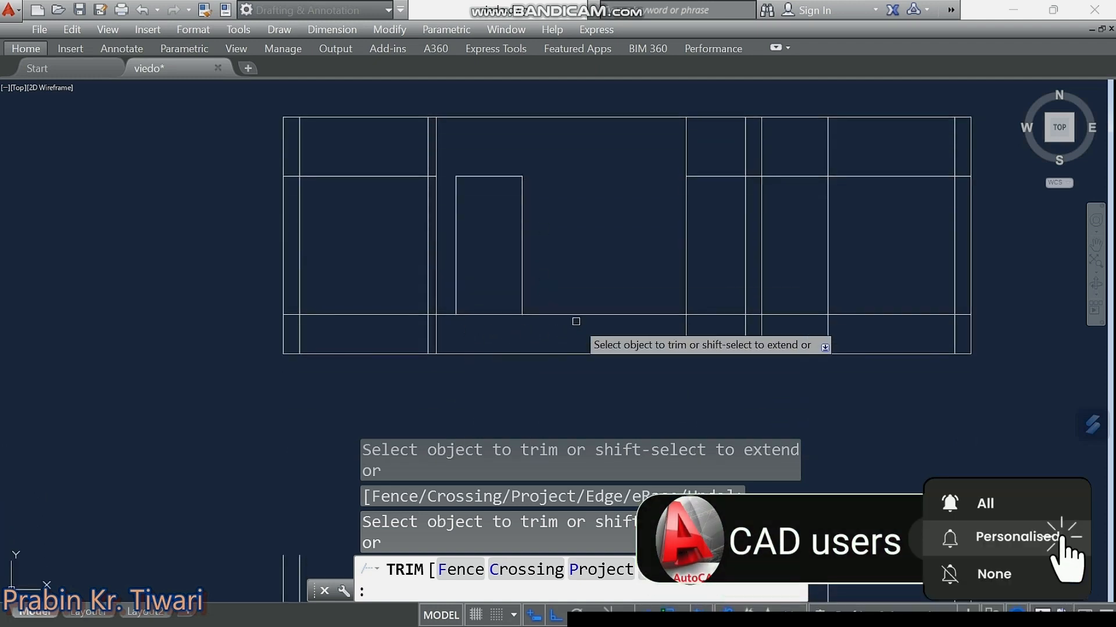
pyautogui.moveTo(588, 243); pyautogui.dragTo(567, 278, button='middle')
pyautogui.press('Escape')
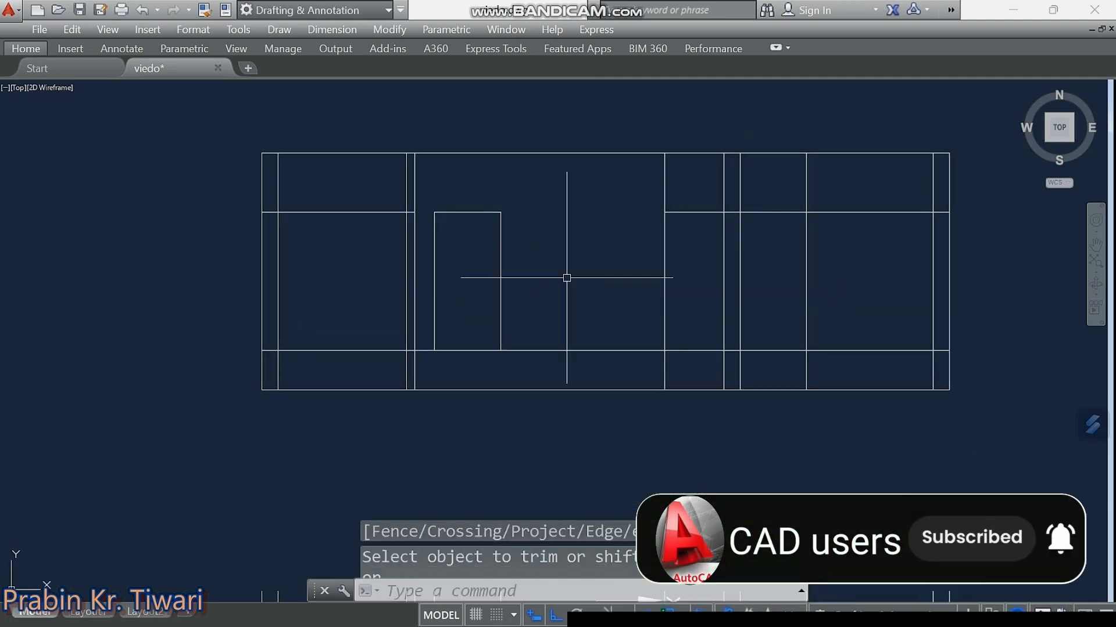
# Trim the toilet door's two jamb lines above the door head level and the head line beyond its far jamb.
pyautogui.scroll(-4, 567, 278)
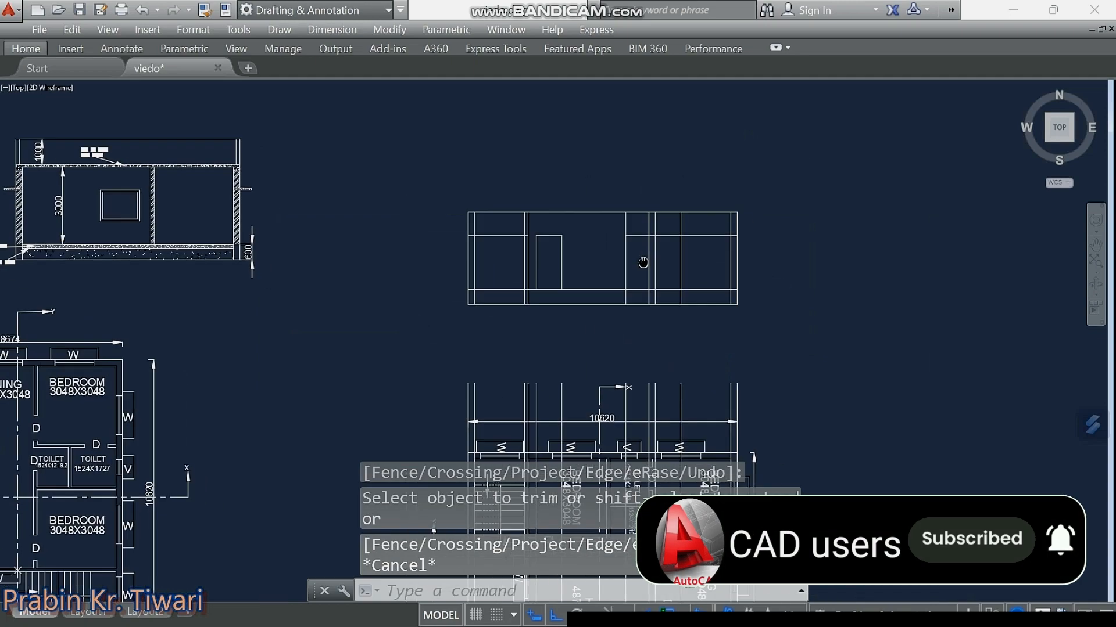
pyautogui.scroll(2, 570, 335)
pyautogui.scroll(4, 561, 416)
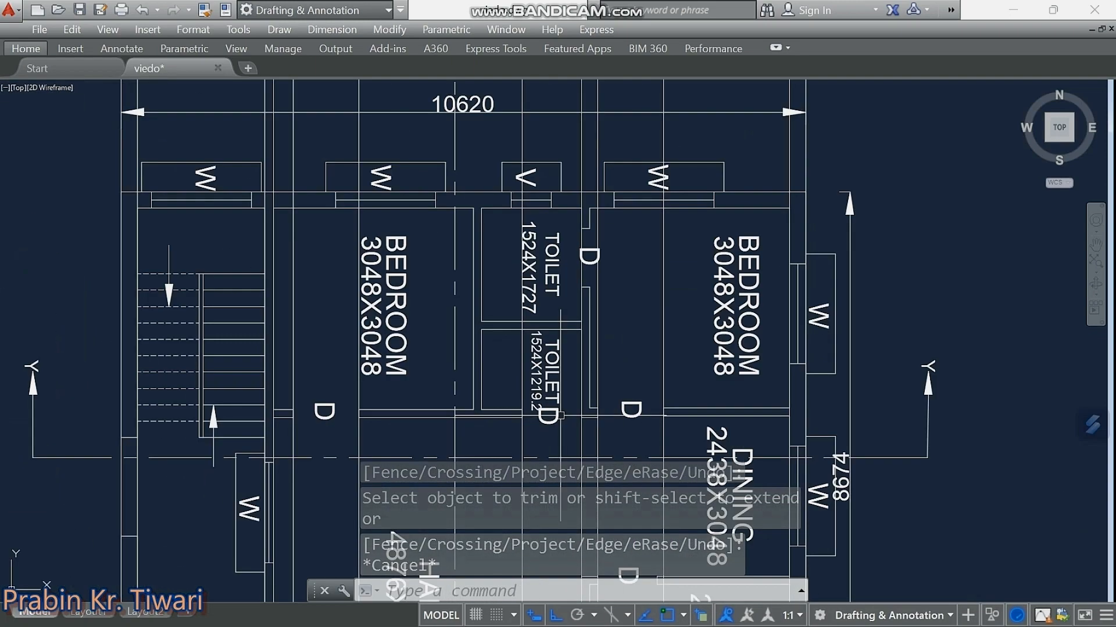
pyautogui.scroll(-4, 559, 411)
pyautogui.moveTo(558, 192); pyautogui.dragTo(556, 273, button='middle')
pyautogui.scroll(6, 560, 168)
pyautogui.scroll(2, 560, 169)
pyautogui.moveTo(560, 169); pyautogui.dragTo(494, 276, button='middle')
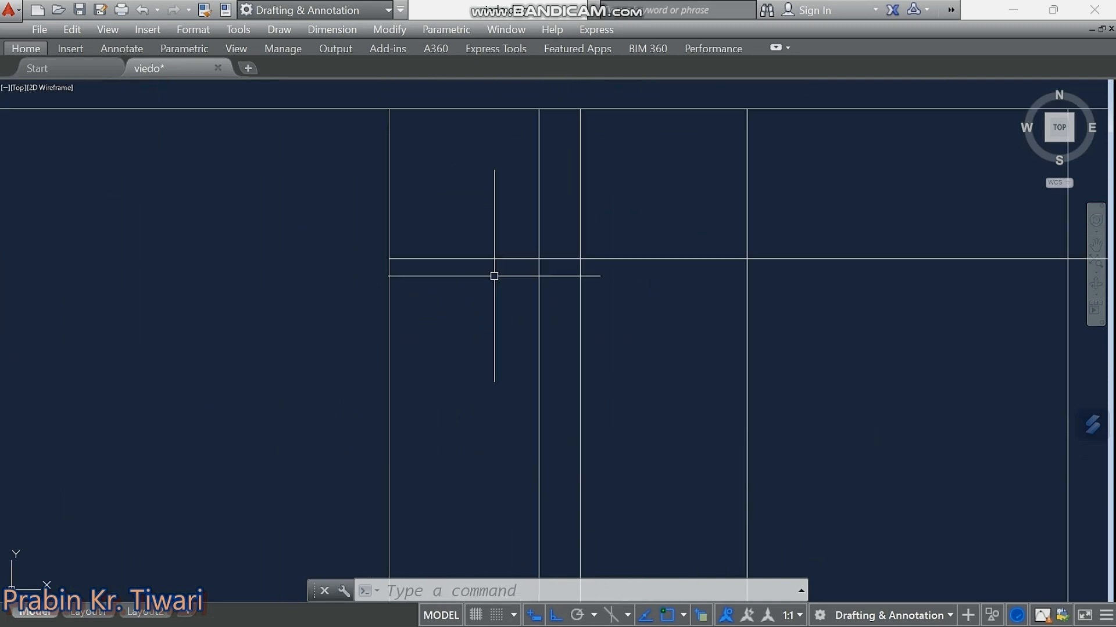
pyautogui.press('space')
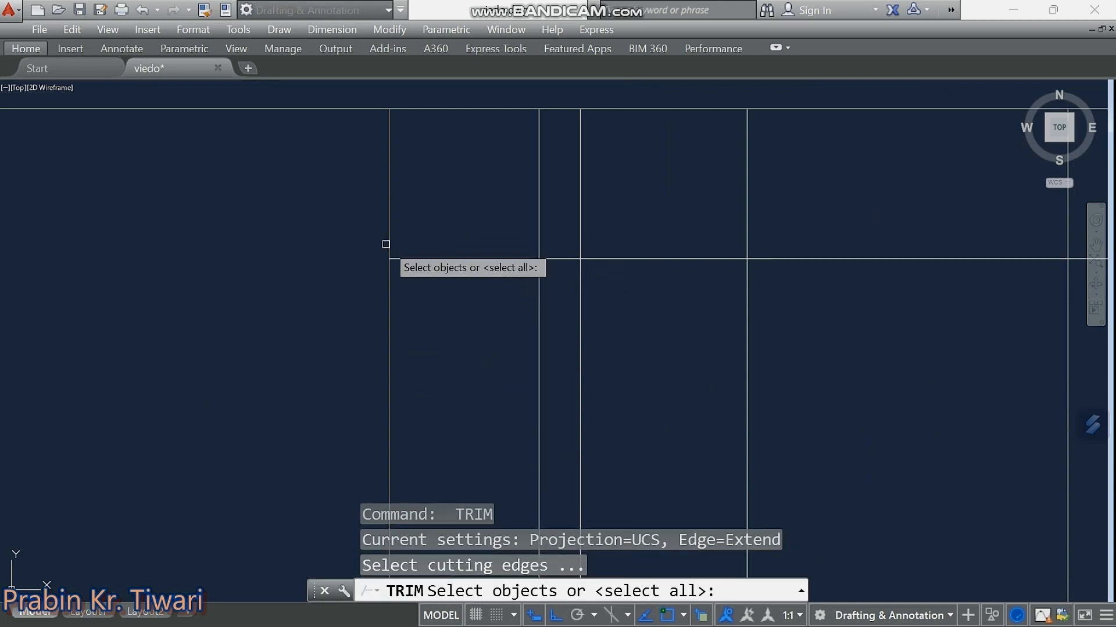
pyautogui.press('space')
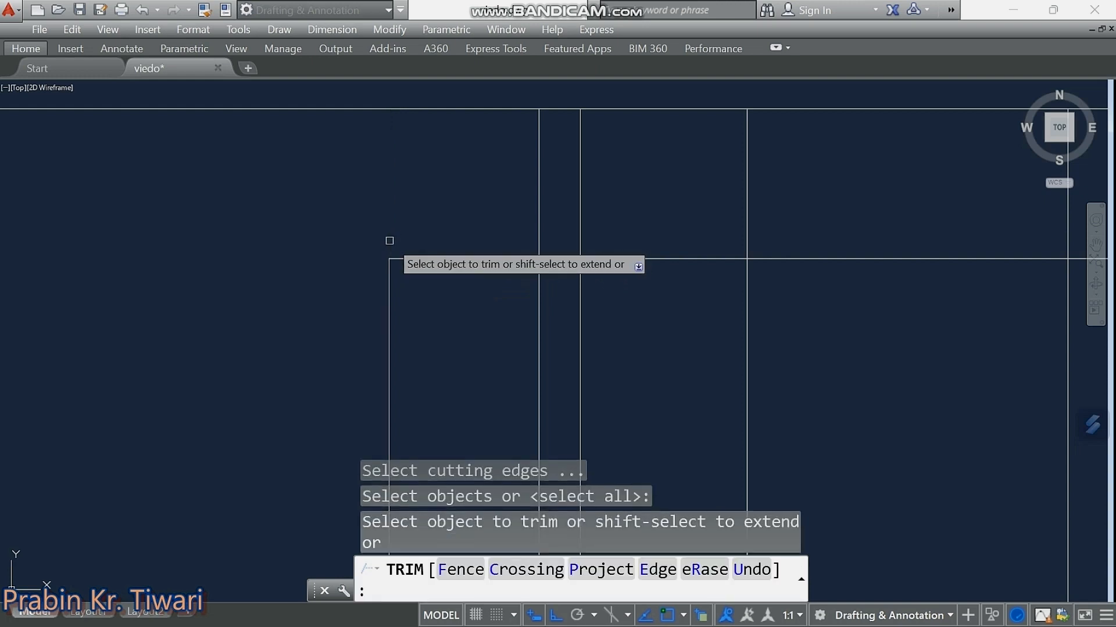
pyautogui.click(539, 244)
# Trim the toilet door's two jamb lines below the floor level line.
pyautogui.scroll(-3, 554, 257)
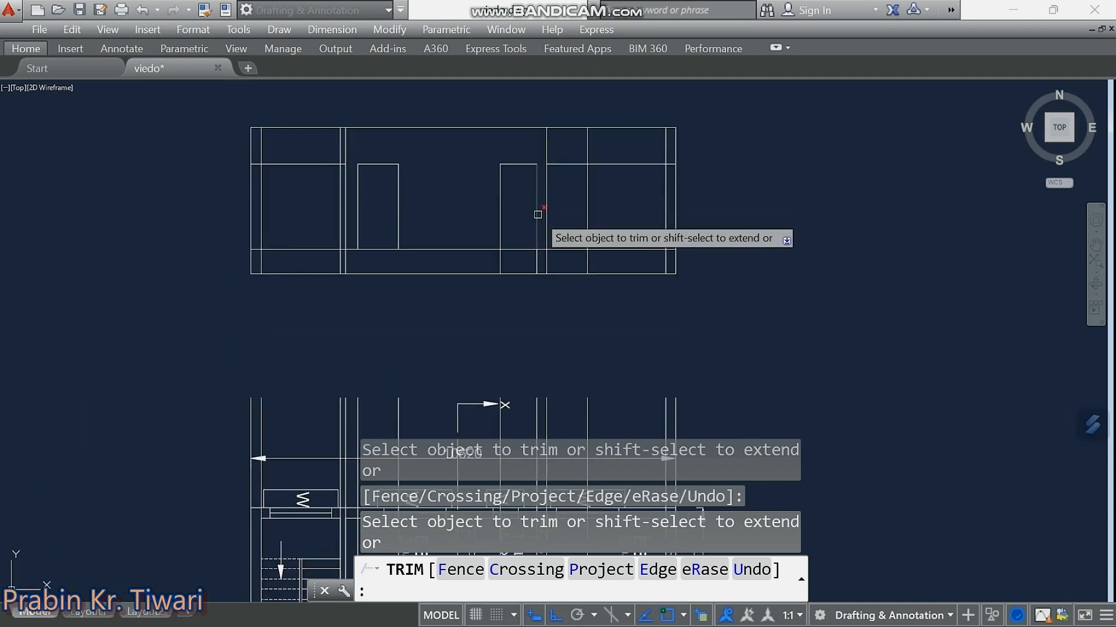
pyautogui.scroll(5, 531, 279)
pyautogui.click(522, 320)
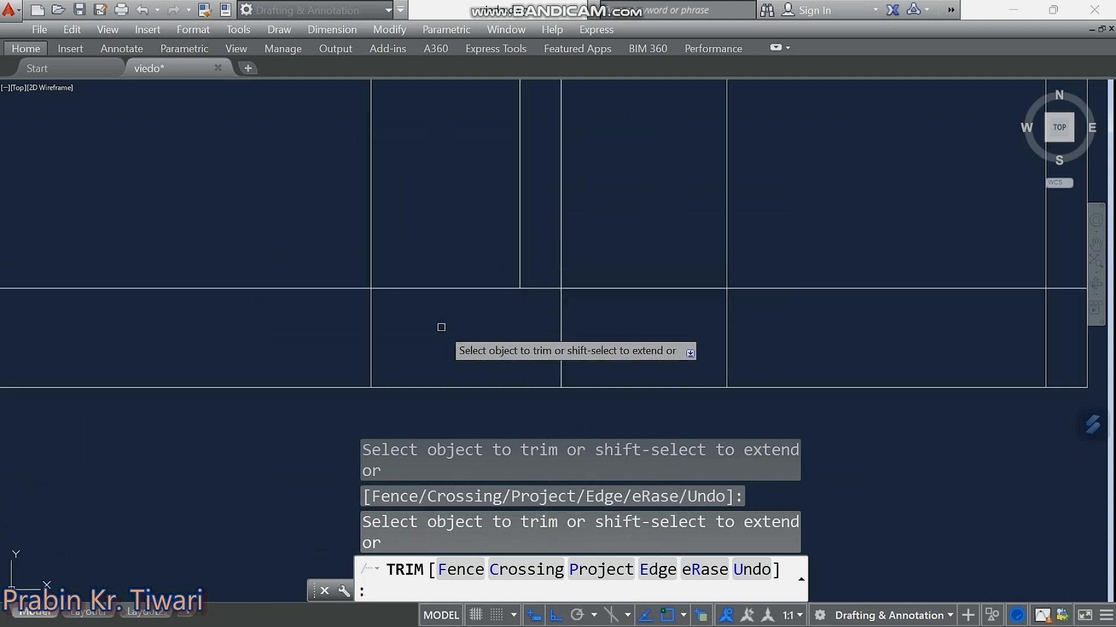
pyautogui.click(372, 324)
# Trim the second bedroom's door jambs above the head level and the head line between that door and the outer wall.
pyautogui.scroll(-4, 404, 329)
pyautogui.moveTo(478, 316); pyautogui.dragTo(503, 200, button='middle')
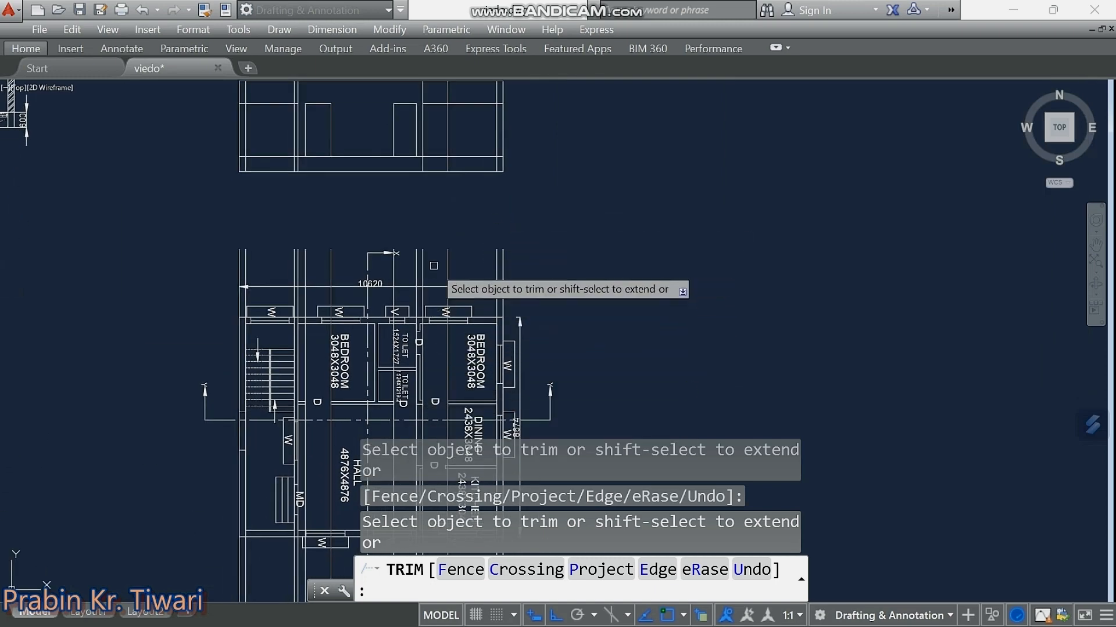
pyautogui.moveTo(432, 215); pyautogui.dragTo(438, 333, button='middle')
pyautogui.scroll(4, 445, 221)
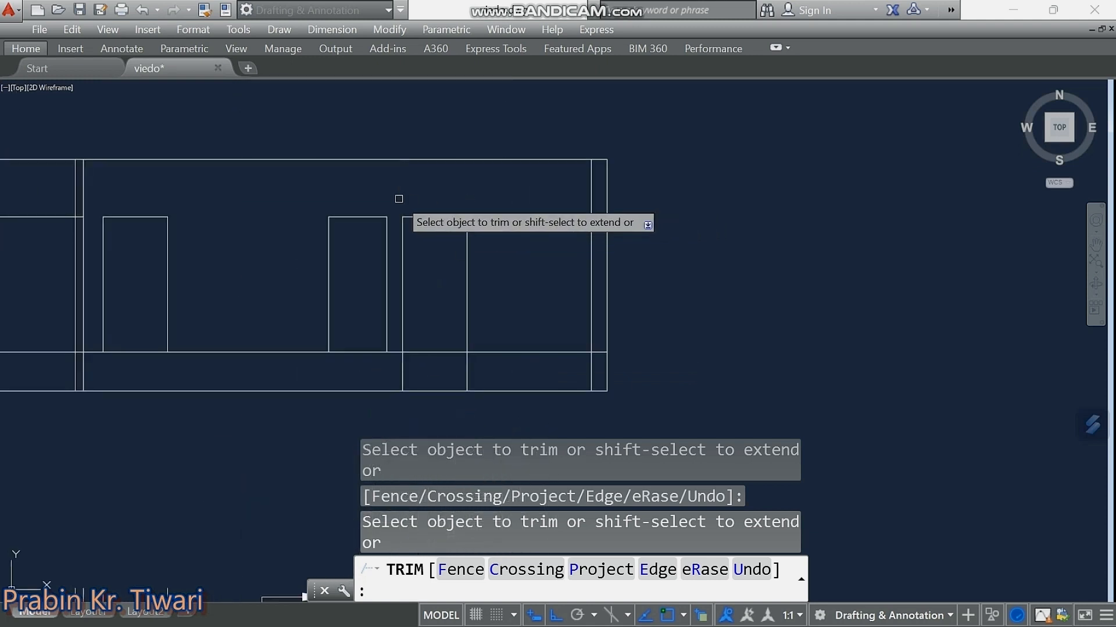
pyautogui.scroll(-4, 497, 234)
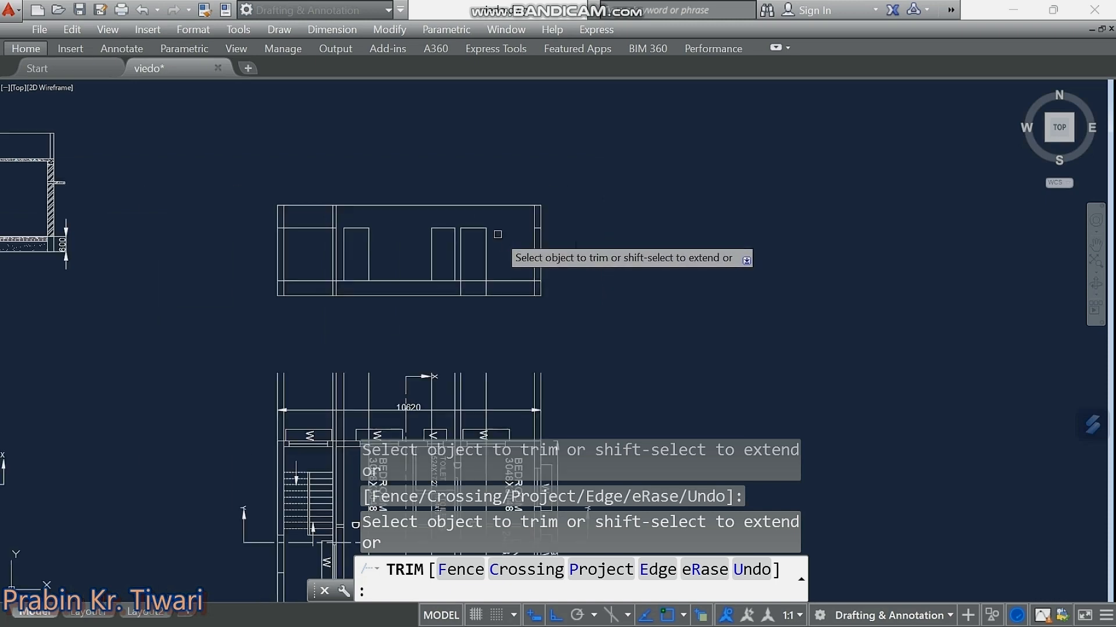
# Trim the second bedroom's door jamb lines below the floor level line and finish trimming.
pyautogui.scroll(6, 491, 288)
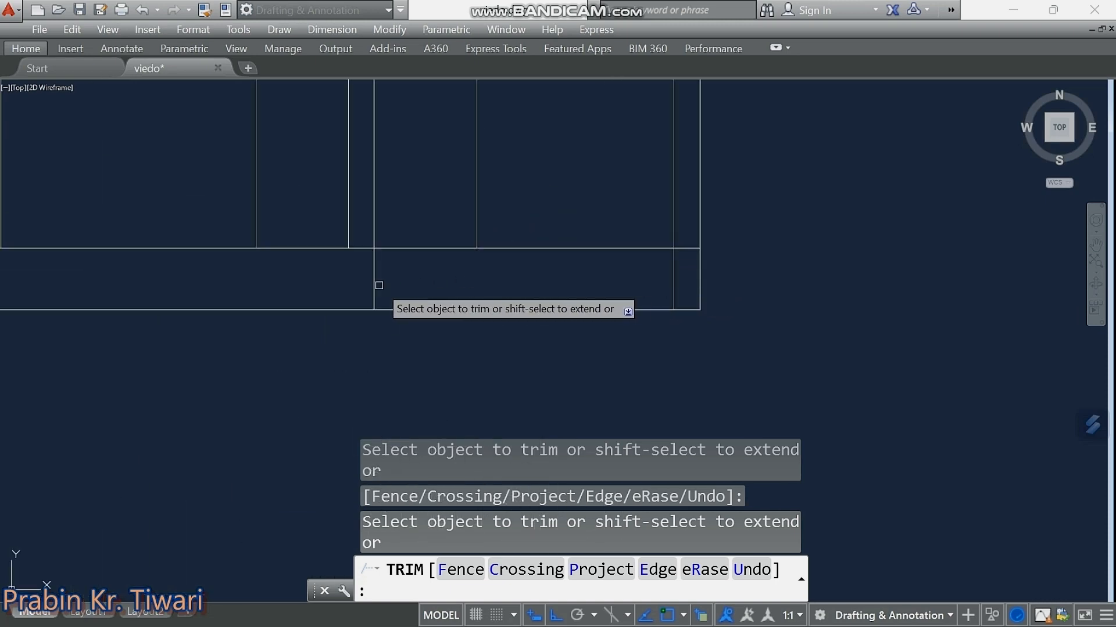
pyautogui.scroll(-5, 375, 286)
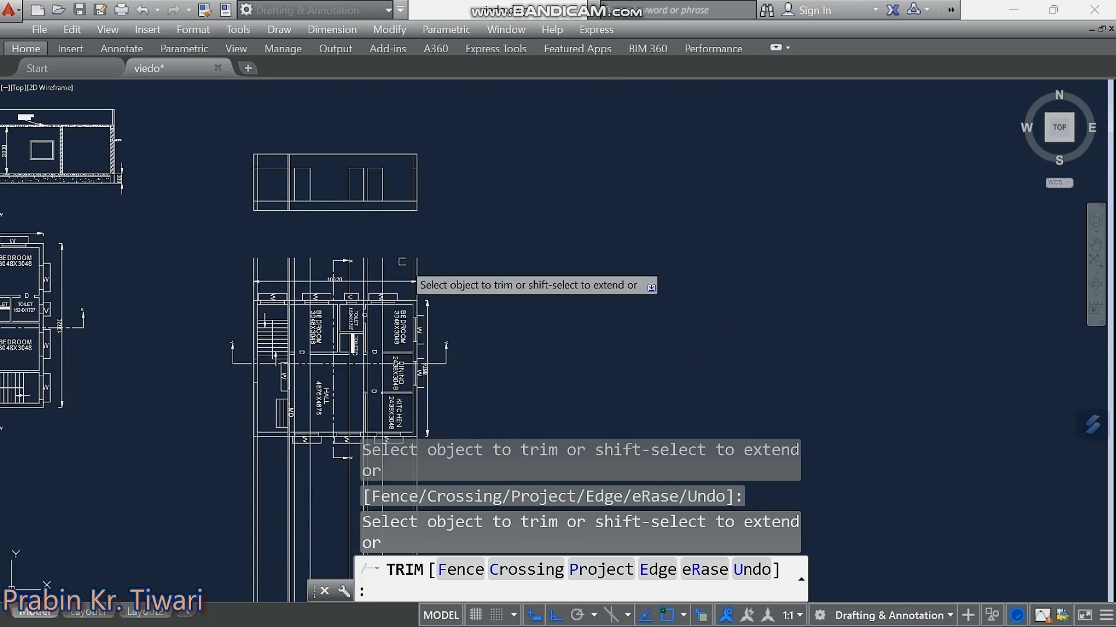
pyautogui.scroll(5, 373, 337)
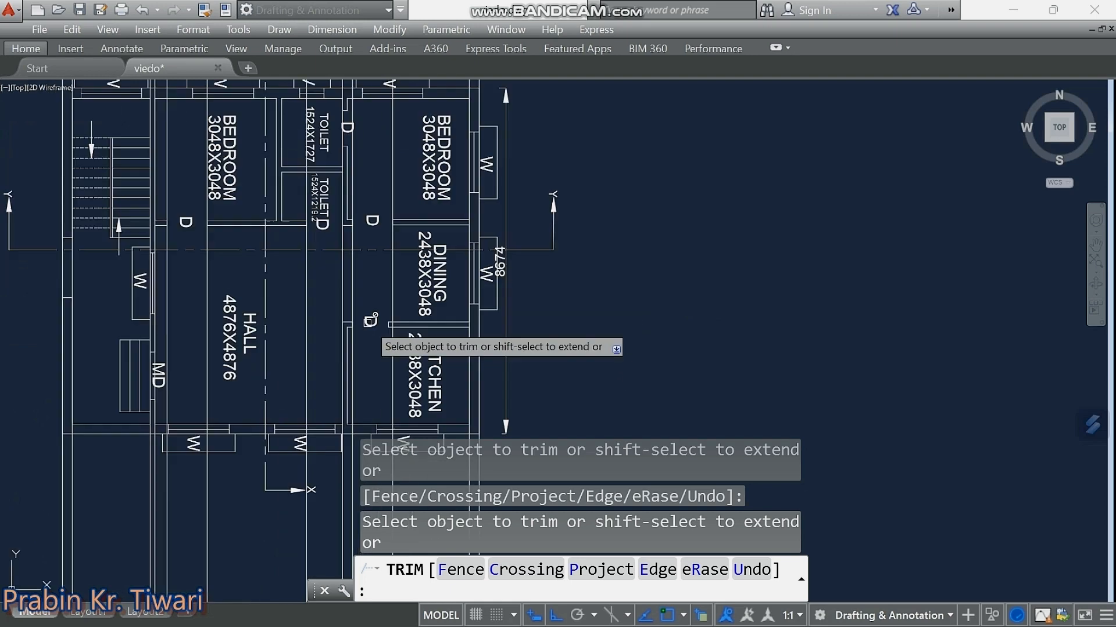
pyautogui.scroll(-5, 373, 337)
pyautogui.scroll(5, 371, 279)
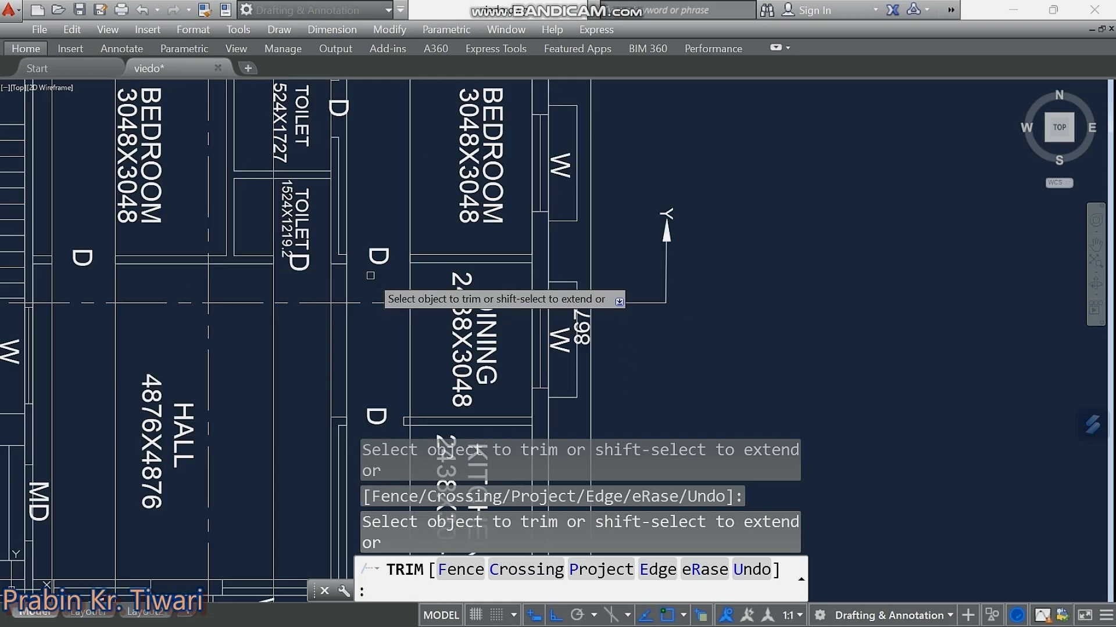
pyautogui.moveTo(378, 257); pyautogui.dragTo(420, 312, button='middle')
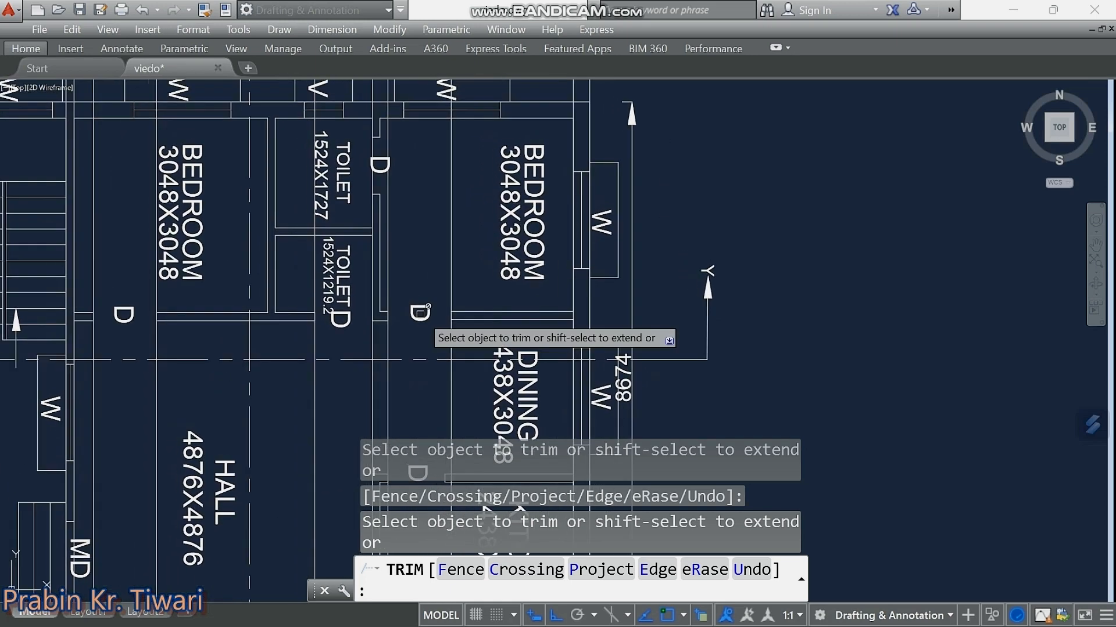
pyautogui.press('Escape')
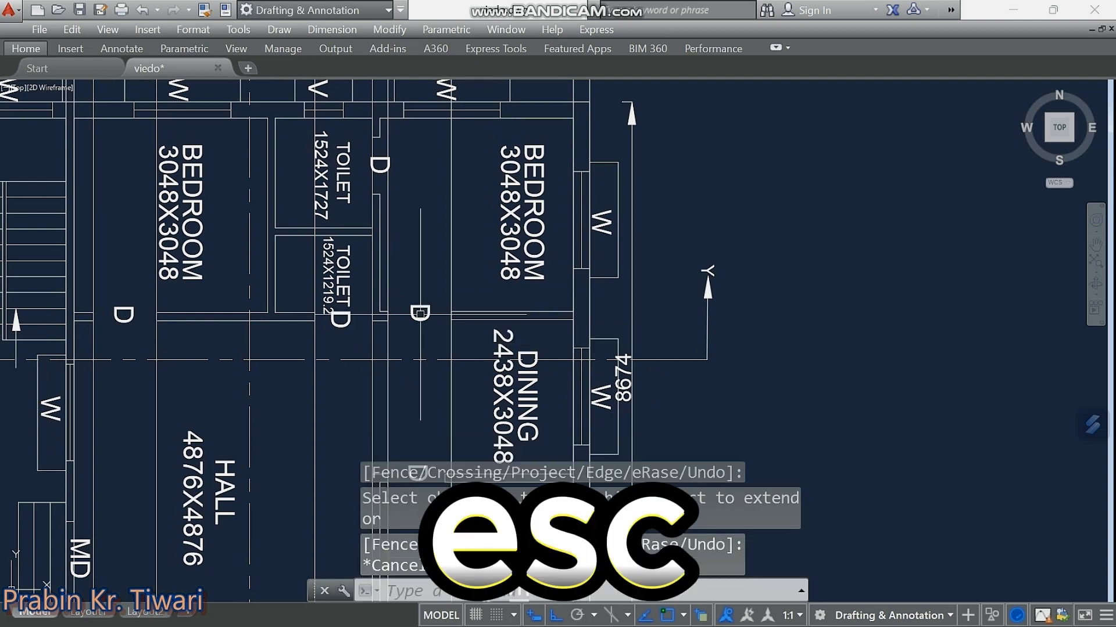
# Offset the first bedroom door's two jamb lines and head line 75 mm into the opening to form its frame.
pyautogui.moveTo(420, 314)
pyautogui.mouseDown(button='middle')
pyautogui.moveTo(477, 357)
pyautogui.moveTo(543, 340)
pyautogui.mouseUp(button='middle')
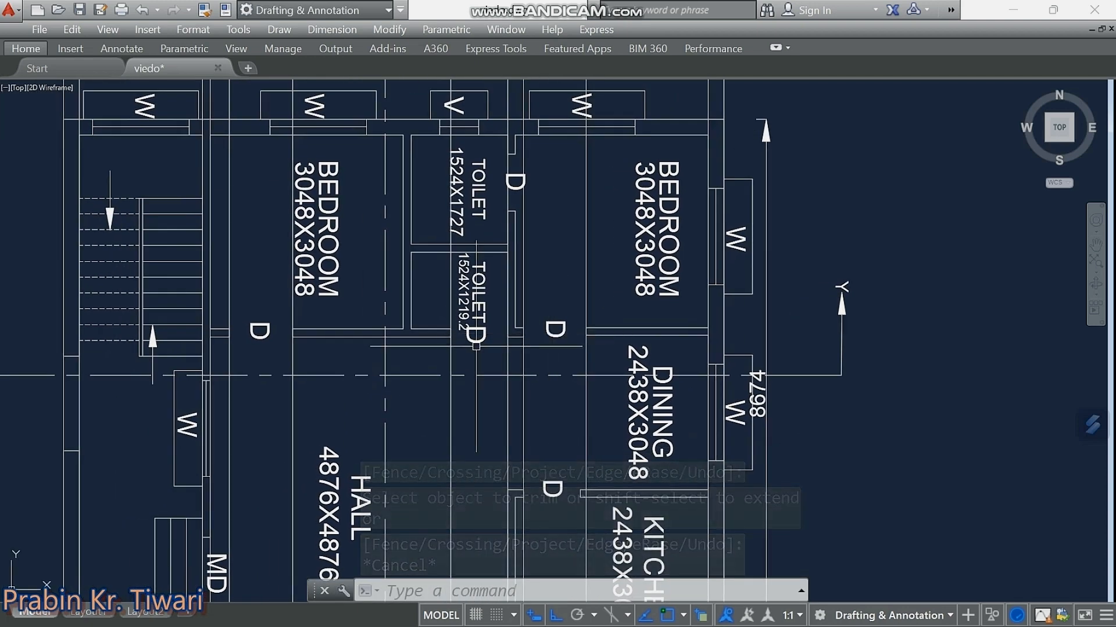
pyautogui.moveTo(266, 340); pyautogui.dragTo(419, 334, button='middle')
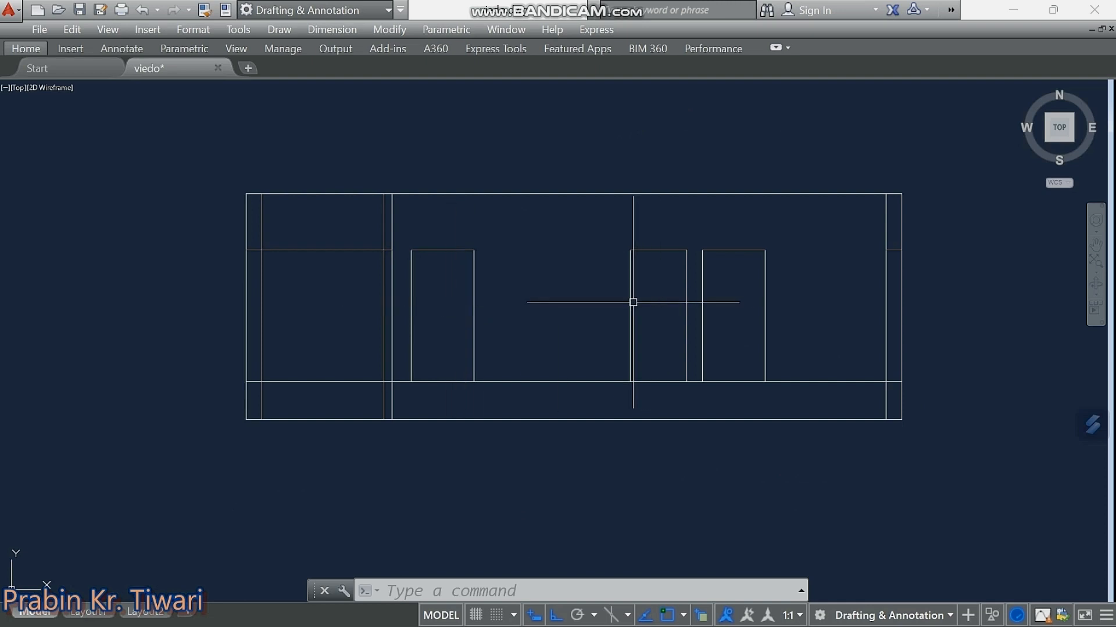
pyautogui.write('of')
pyautogui.press('Return')
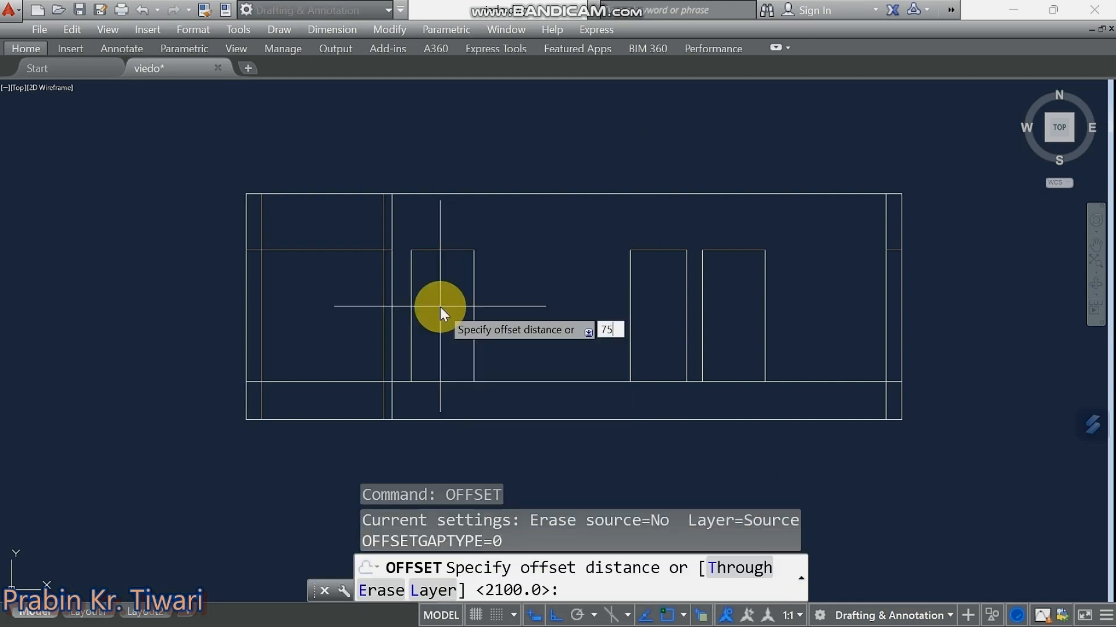
pyautogui.press('Return')
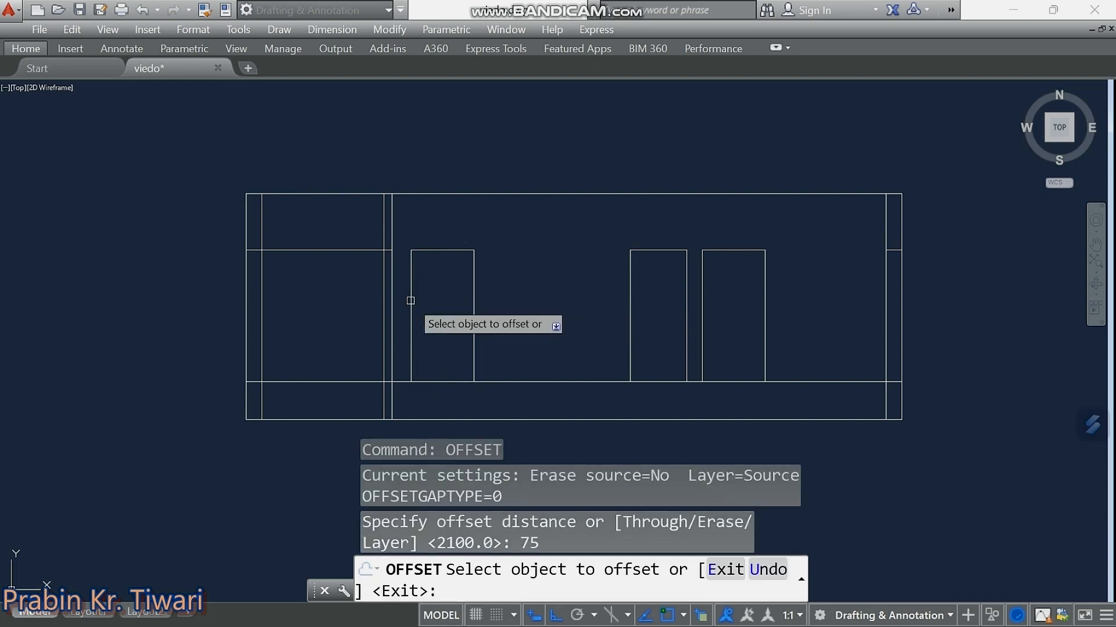
pyautogui.click(410, 300)
pyautogui.click(437, 303)
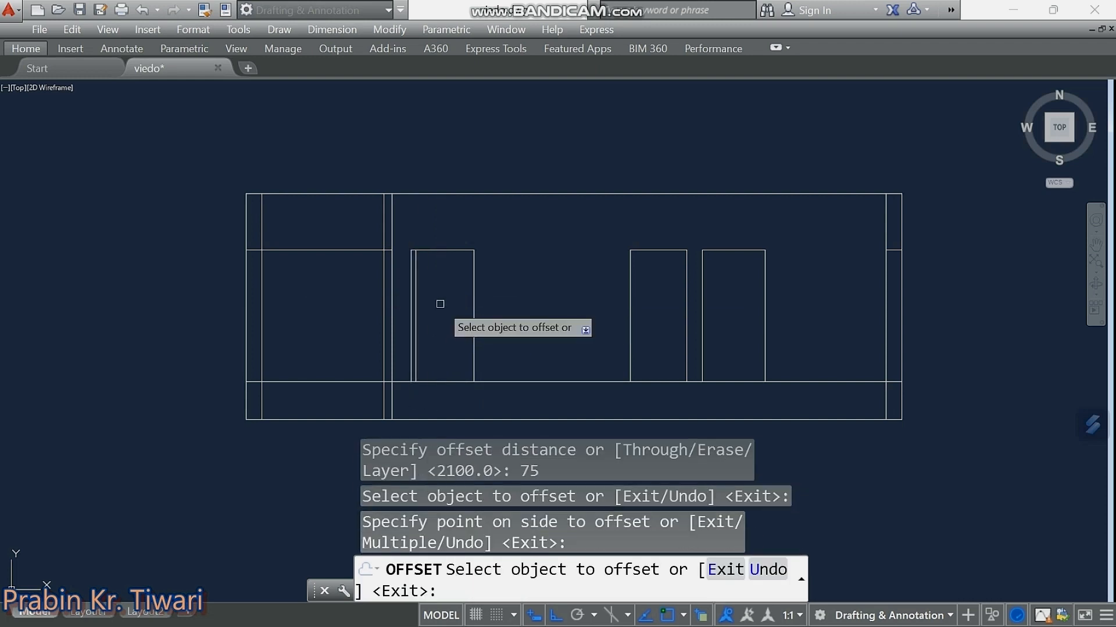
pyautogui.click(457, 249)
pyautogui.click(462, 273)
pyautogui.click(473, 297)
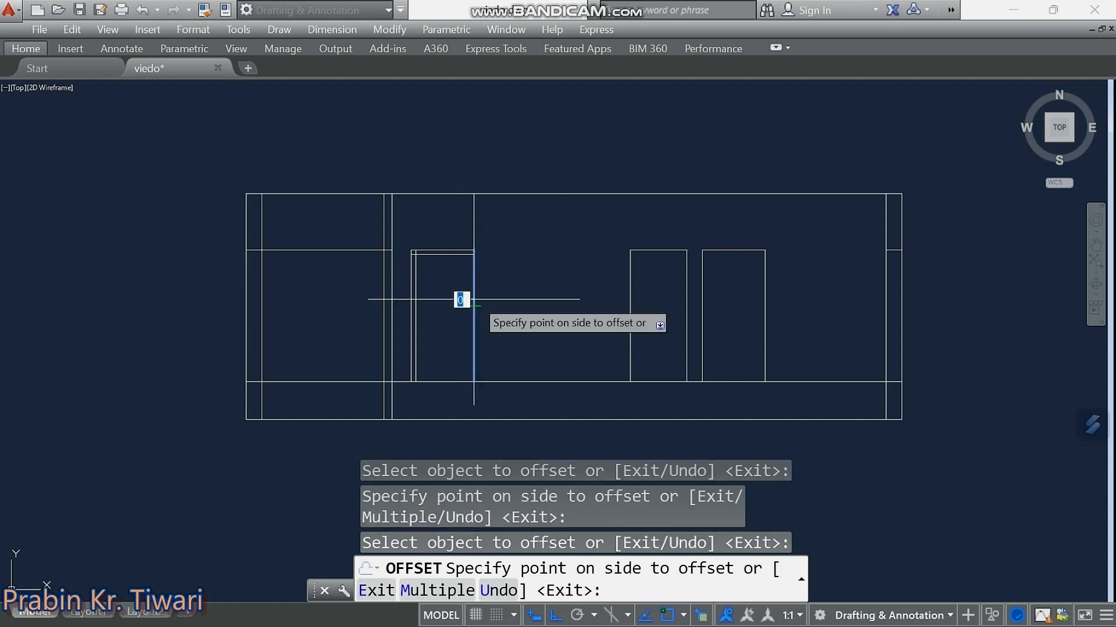
pyautogui.click(453, 308)
# Offset the toilet door's two jamb lines and head line 75 mm into the opening.
pyautogui.click(629, 321)
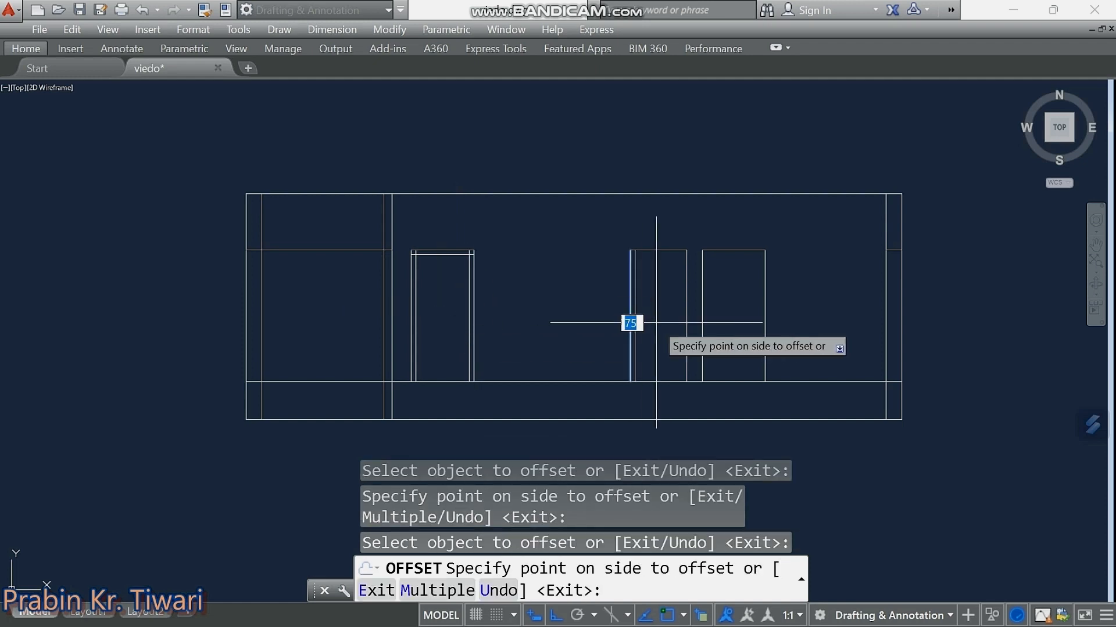
pyautogui.click(659, 321)
pyautogui.click(659, 251)
pyautogui.click(657, 279)
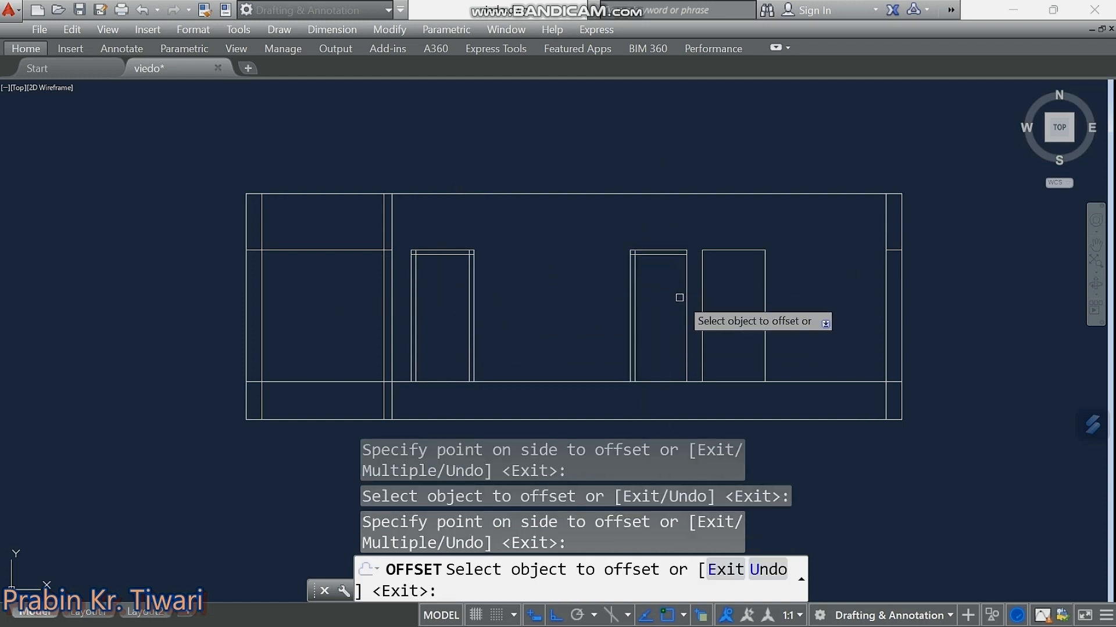
pyautogui.click(686, 301)
pyautogui.click(663, 308)
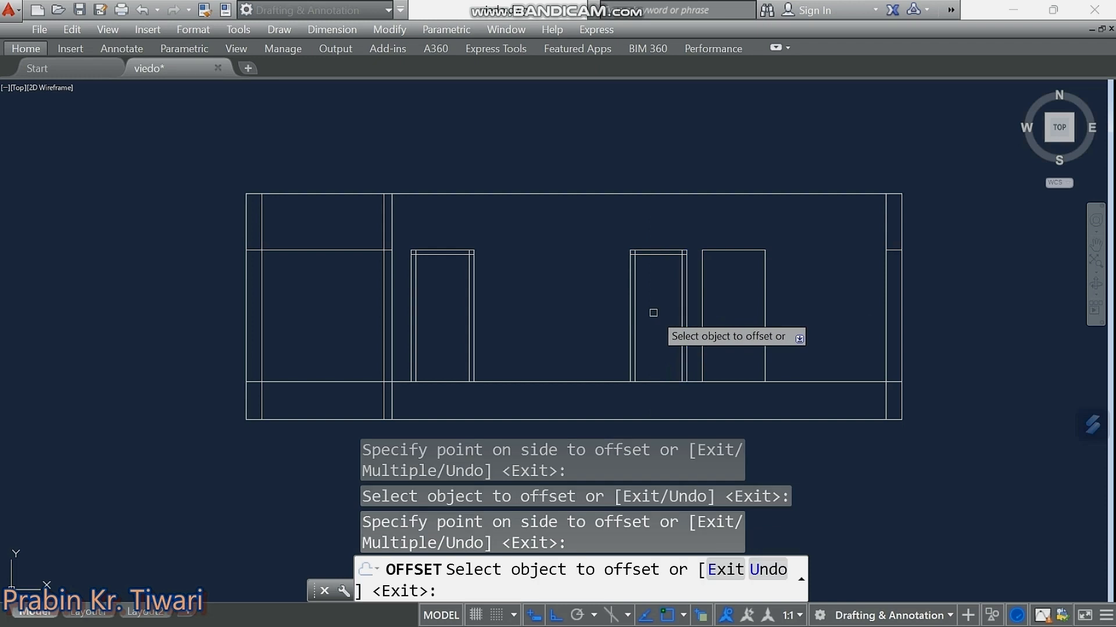
# Offset the second bedroom door's jamb lines and head line 75 mm inward and finish offsetting.
pyautogui.click(702, 323)
pyautogui.click(734, 317)
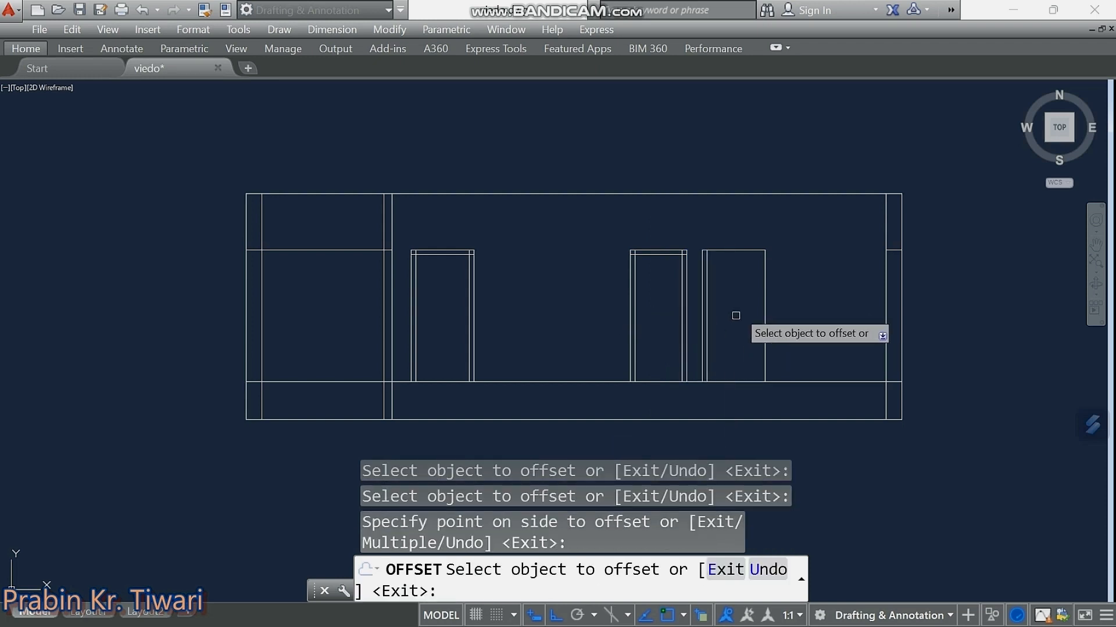
pyautogui.click(735, 251)
pyautogui.click(735, 282)
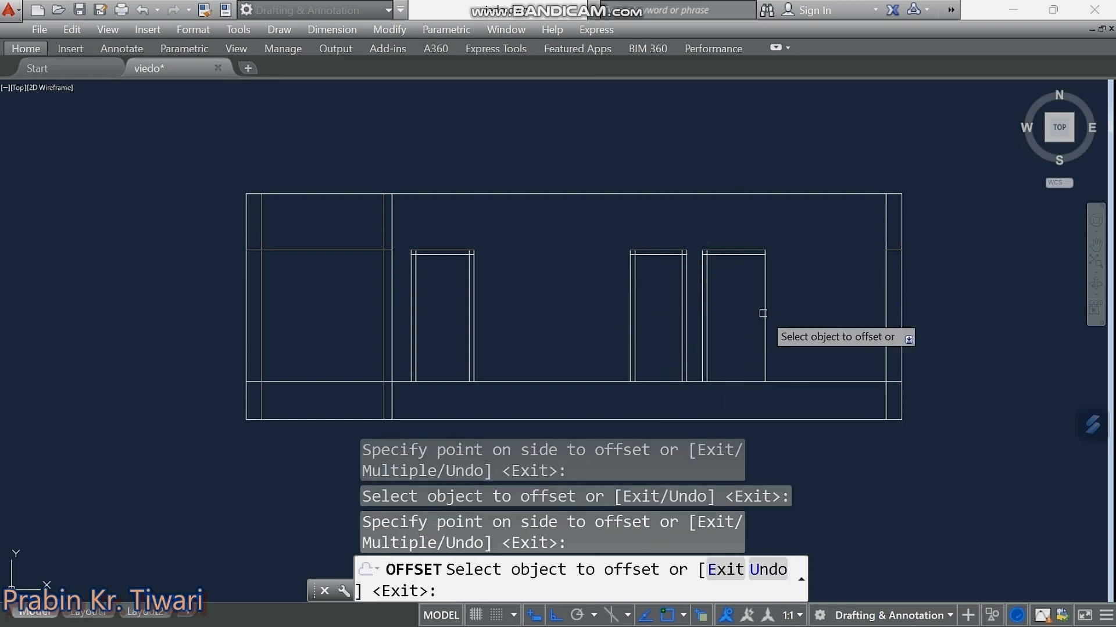
pyautogui.click(764, 307)
pyautogui.click(746, 321)
pyautogui.scroll(-3, 746, 321)
pyautogui.scroll(3, 739, 316)
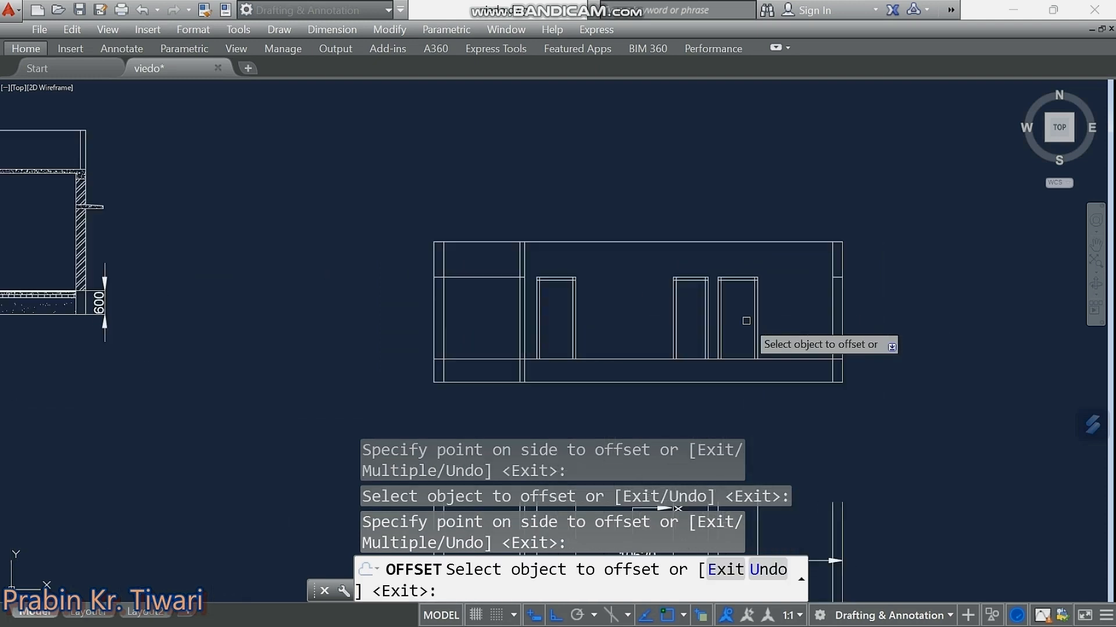
pyautogui.moveTo(737, 319); pyautogui.dragTo(696, 301, button='middle')
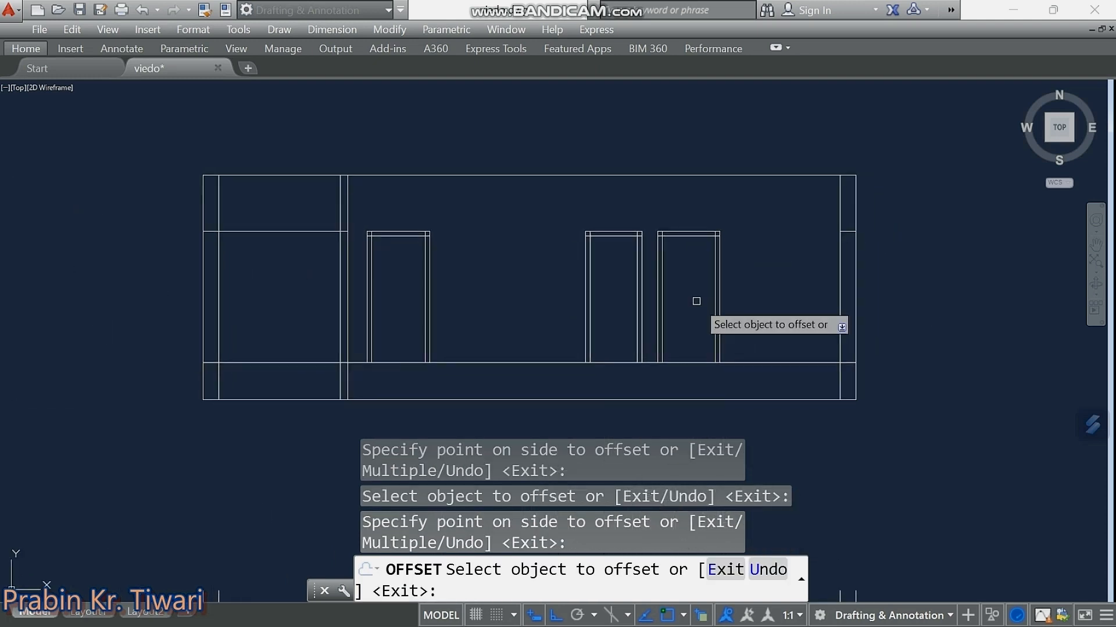
pyautogui.press('Escape')
pyautogui.press('Escape')
pyautogui.press('Escape')
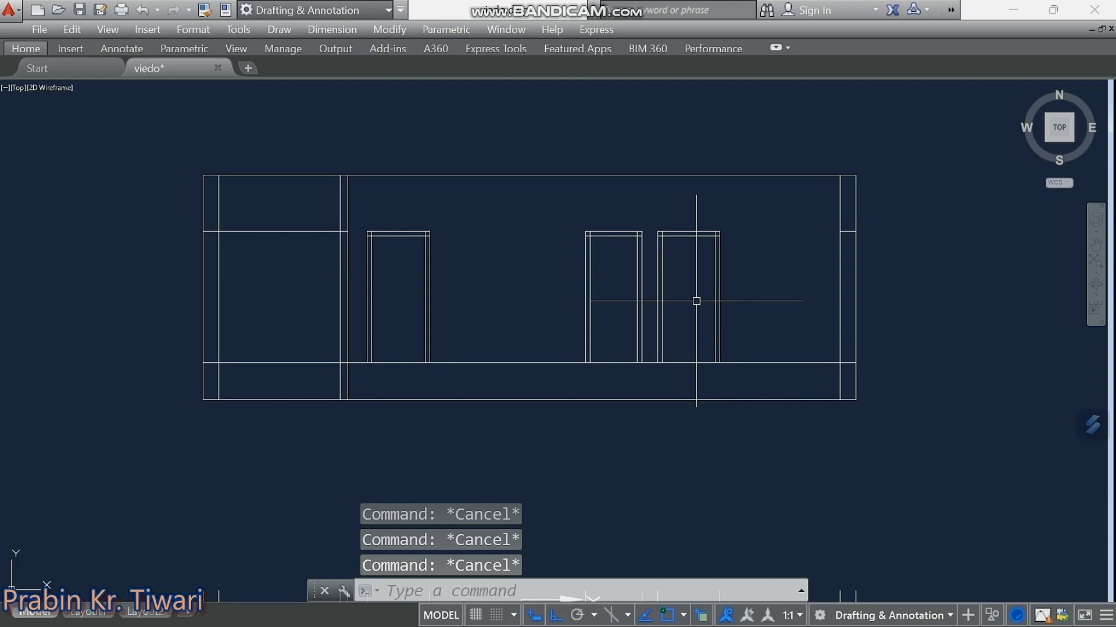
# Fillet both upper inner corners of the first bedroom door's frame into sharp corners, using the Multiple option.
pyautogui.write('f')
pyautogui.press('Return')
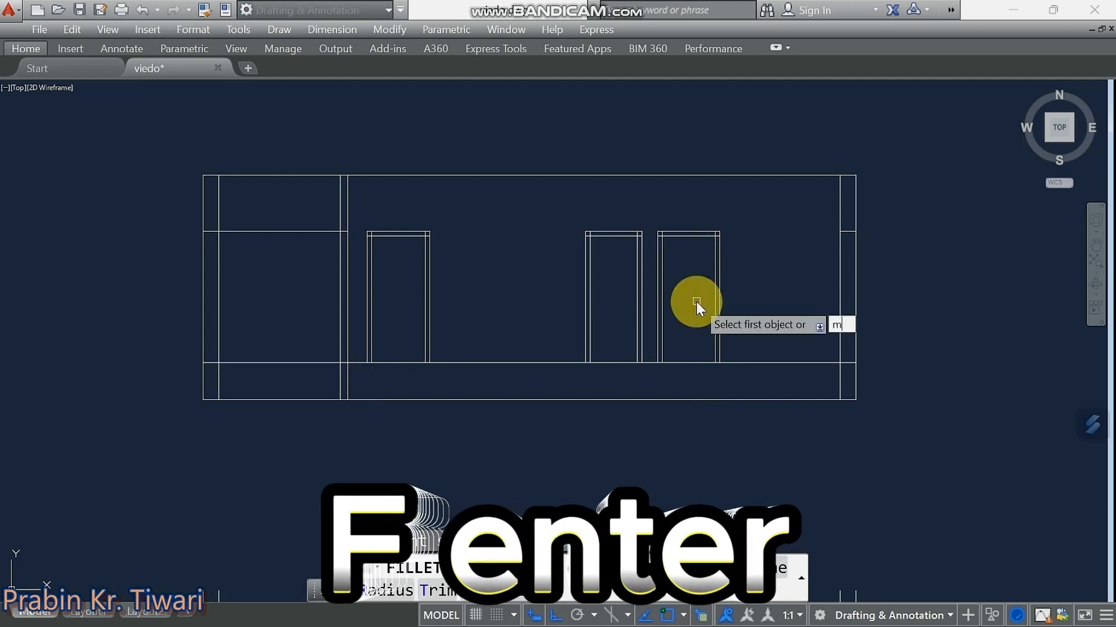
pyautogui.write('m')
pyautogui.press('Return')
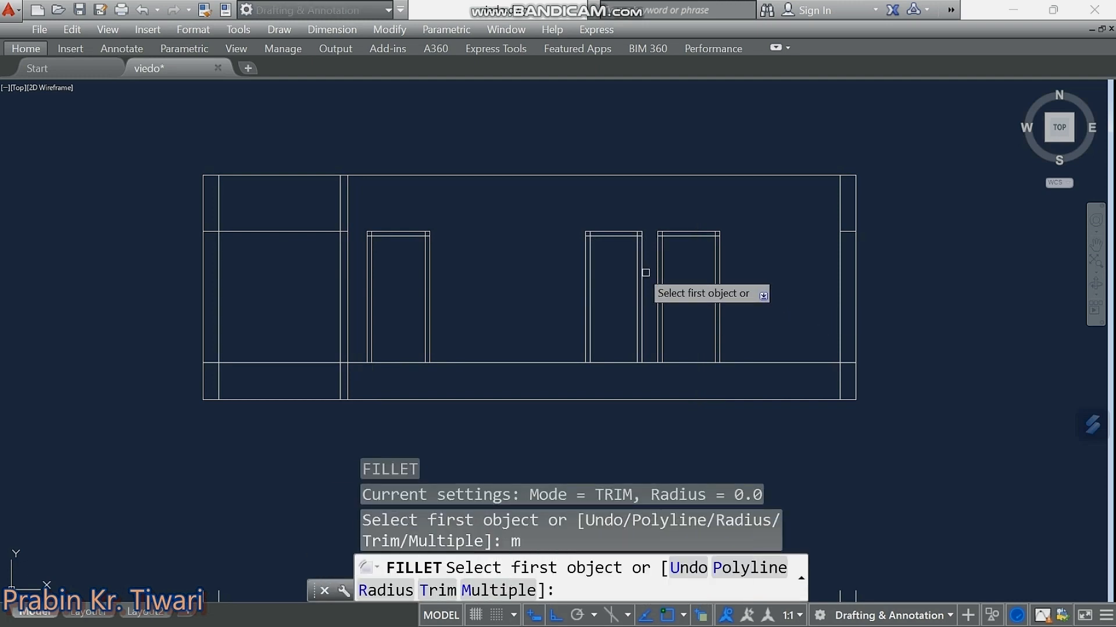
pyautogui.scroll(3, 370, 243)
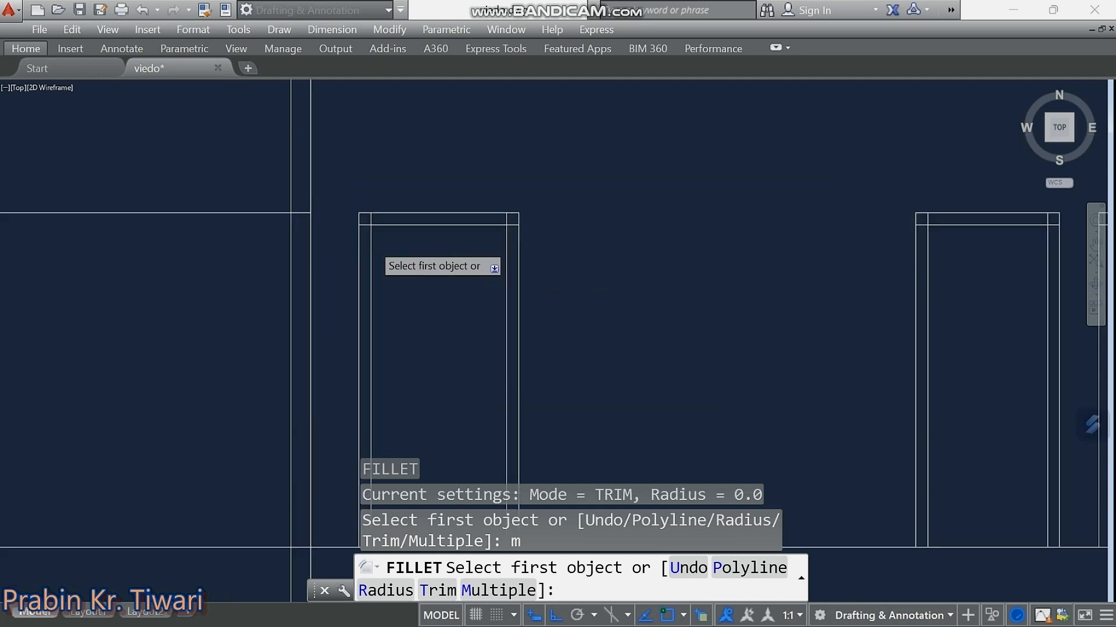
pyautogui.scroll(-1, 374, 241)
pyautogui.click(319, 188)
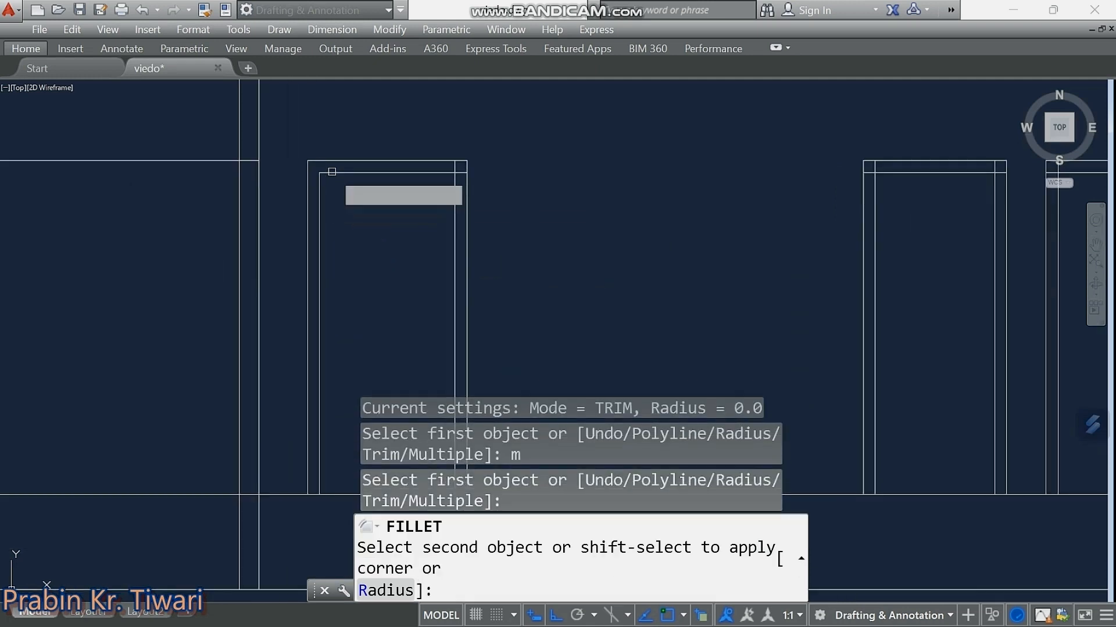
pyautogui.click(329, 173)
pyautogui.click(437, 173)
pyautogui.click(453, 193)
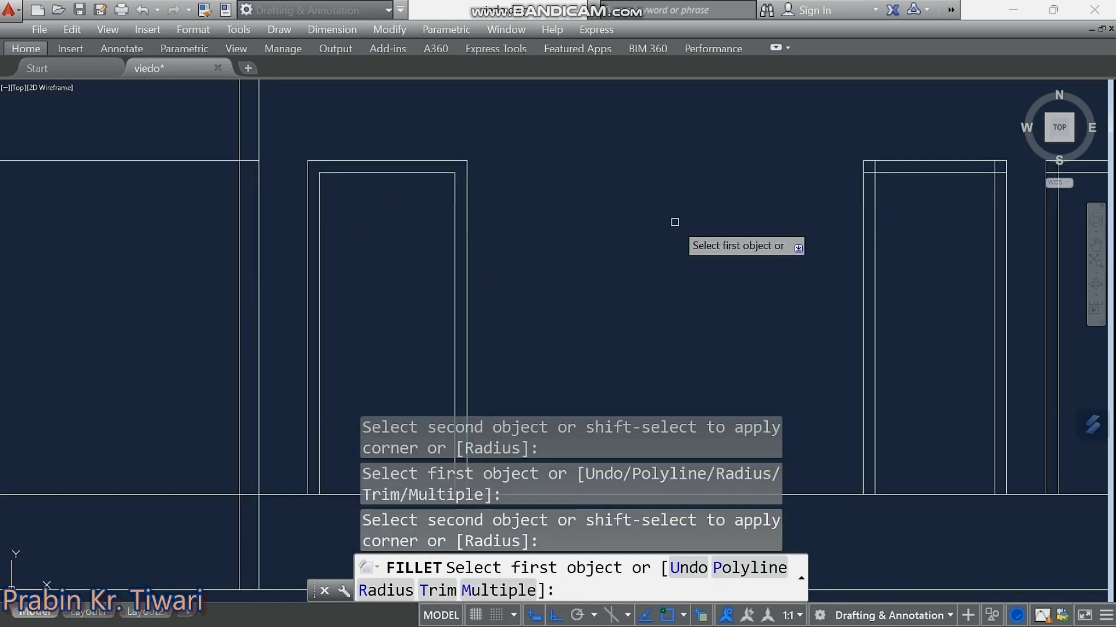
# Fillet both upper inner corners of the toilet door's frame into sharp corners.
pyautogui.scroll(3, 670, 198)
pyautogui.click(655, 162)
pyautogui.click(684, 140)
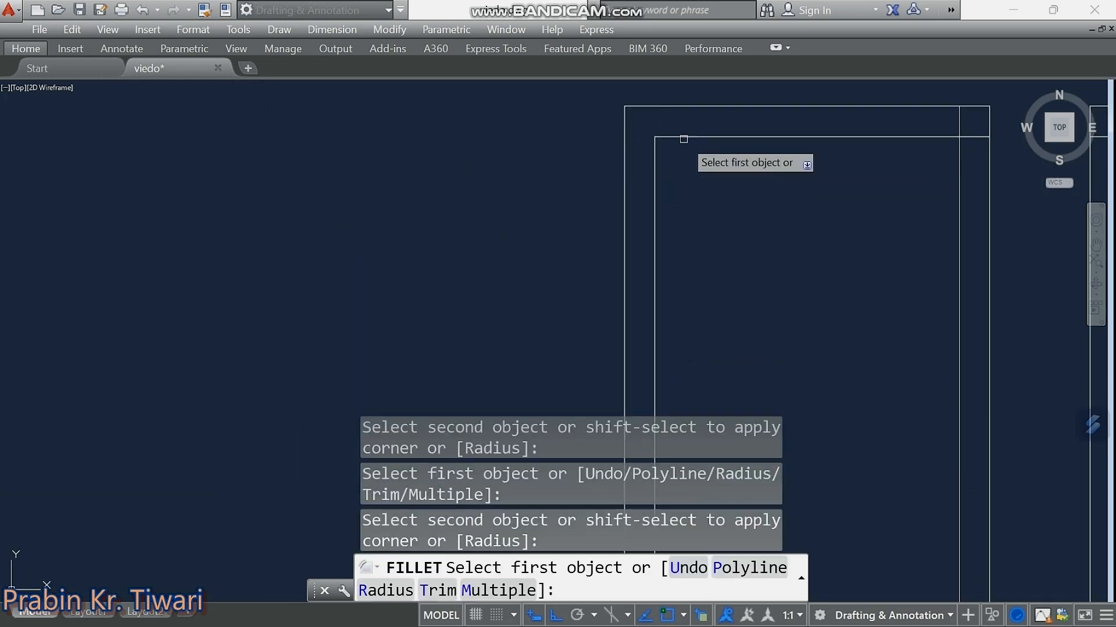
pyautogui.click(958, 159)
pyautogui.click(957, 159)
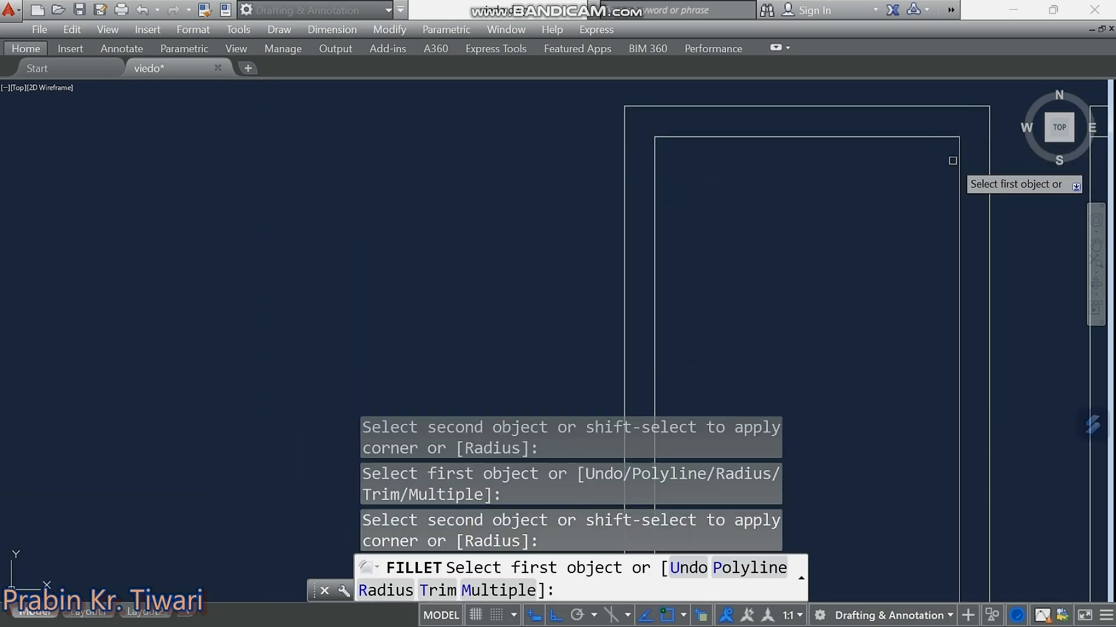
# Fillet both upper inner corners of the second bedroom door's frame into sharp corners and finish filleting.
pyautogui.moveTo(951, 163); pyautogui.dragTo(541, 158, button='middle')
pyautogui.click(710, 142)
pyautogui.click(724, 135)
pyautogui.scroll(-5, 745, 164)
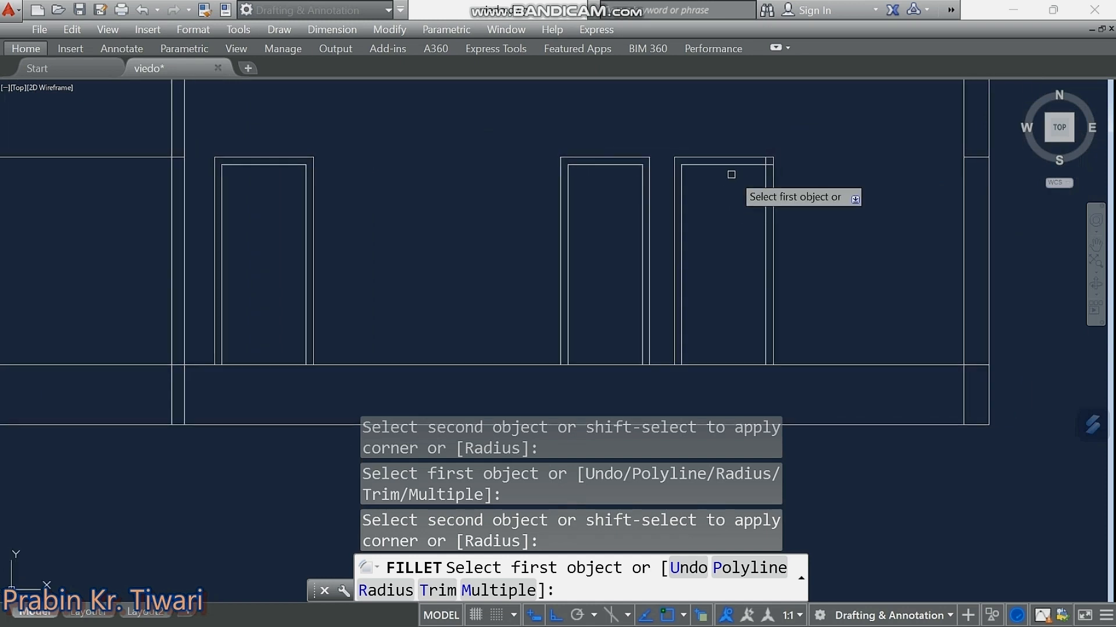
pyautogui.scroll(4, 825, 153)
pyautogui.click(807, 157)
pyautogui.click(821, 170)
pyautogui.scroll(-6, 751, 212)
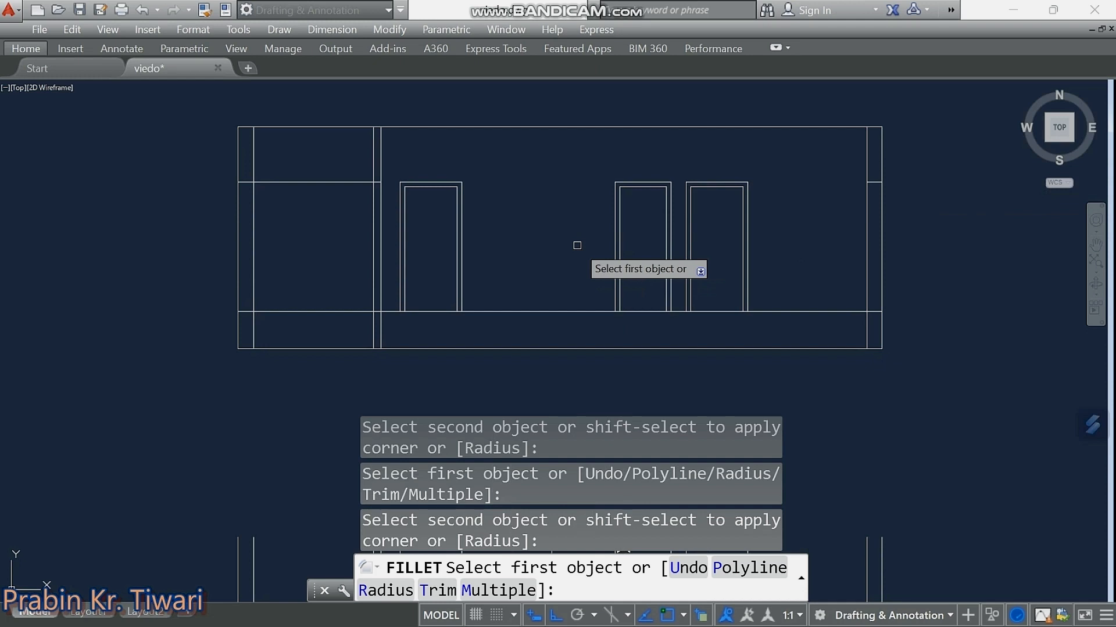
pyautogui.press('Escape')
pyautogui.press('Escape')
pyautogui.press('Escape')
# With Ortho off, draw the open leaf's slanted top edge from the first bedroom door's upper right inner corner down into the opening.
pyautogui.moveTo(517, 237); pyautogui.dragTo(499, 234, button='middle')
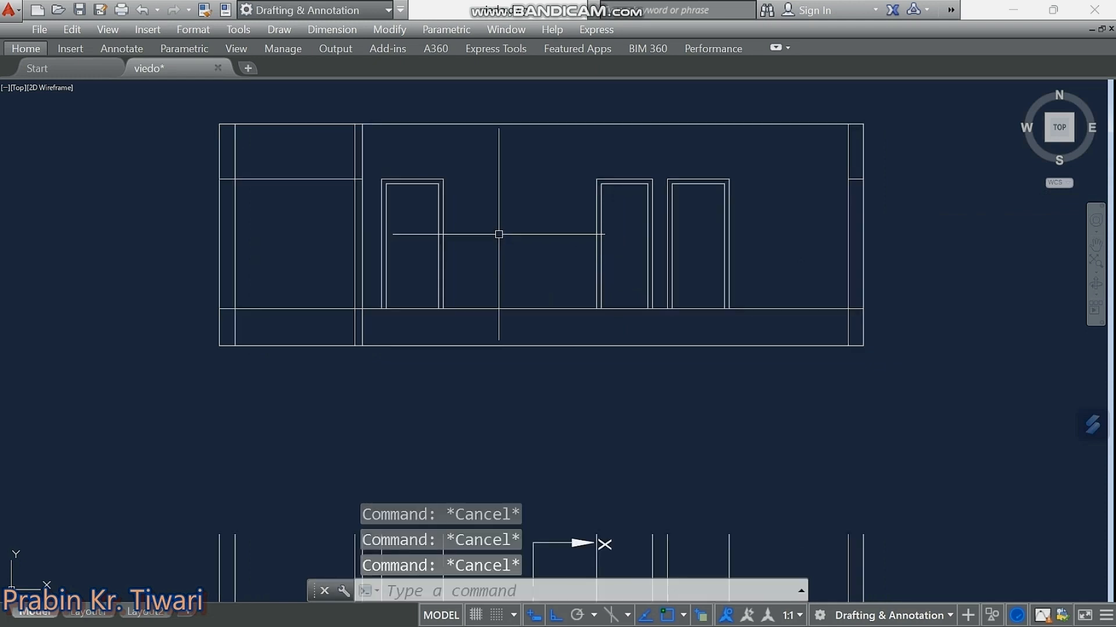
pyautogui.scroll(4, 427, 192)
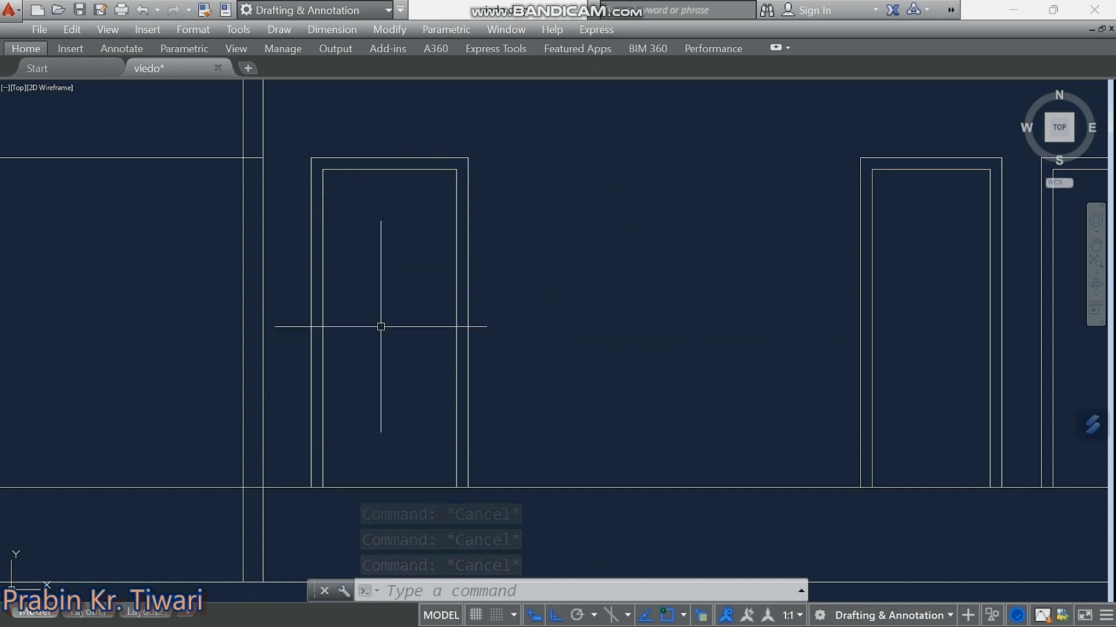
pyautogui.scroll(-4, 417, 217)
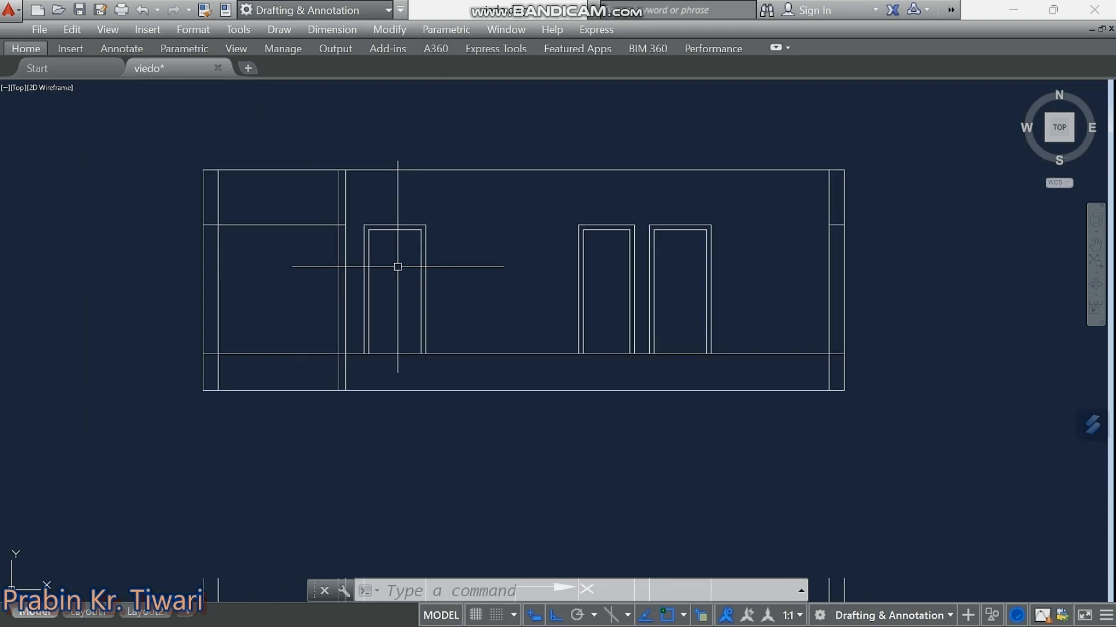
pyautogui.moveTo(398, 264); pyautogui.dragTo(371, 276, button='middle')
pyautogui.scroll(2, 371, 277)
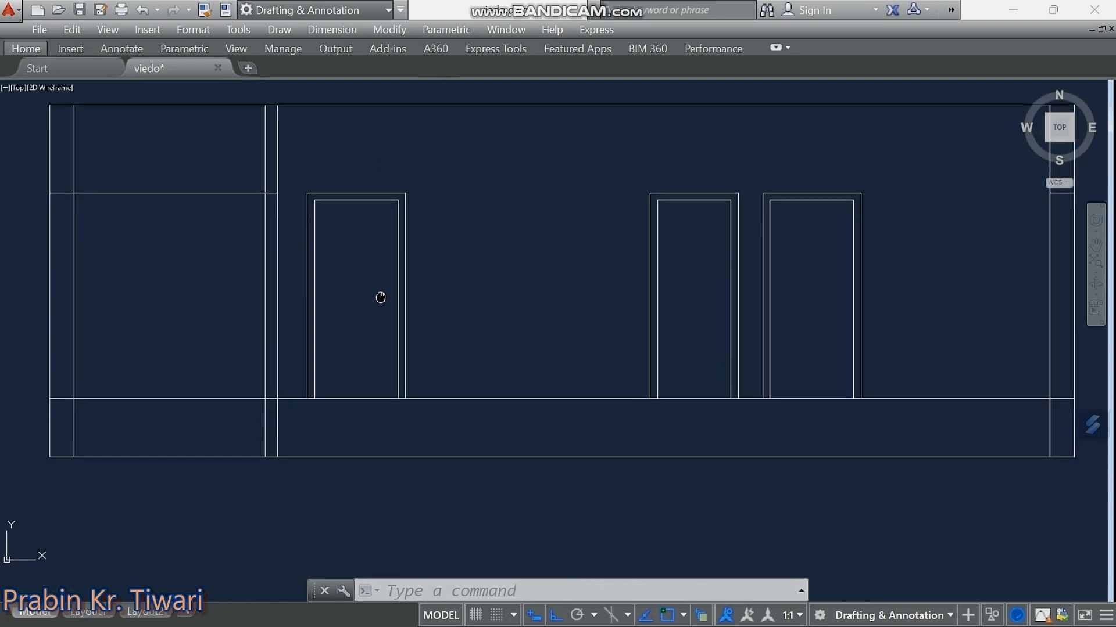
pyautogui.click(552, 618)
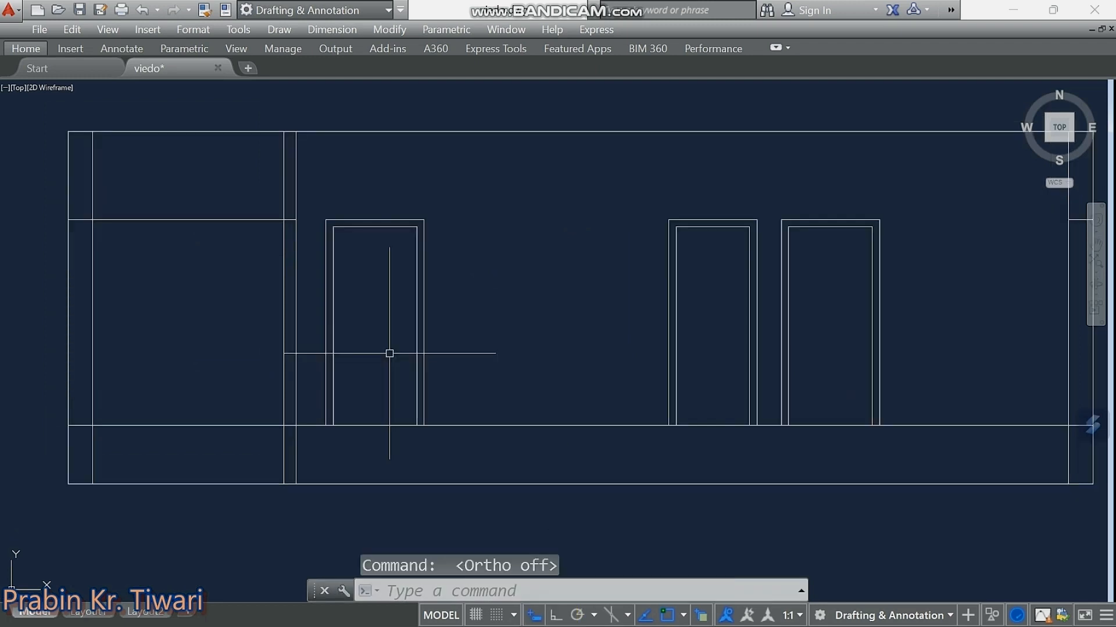
pyautogui.write('l')
pyautogui.press('Return')
pyautogui.scroll(10, 441, 187)
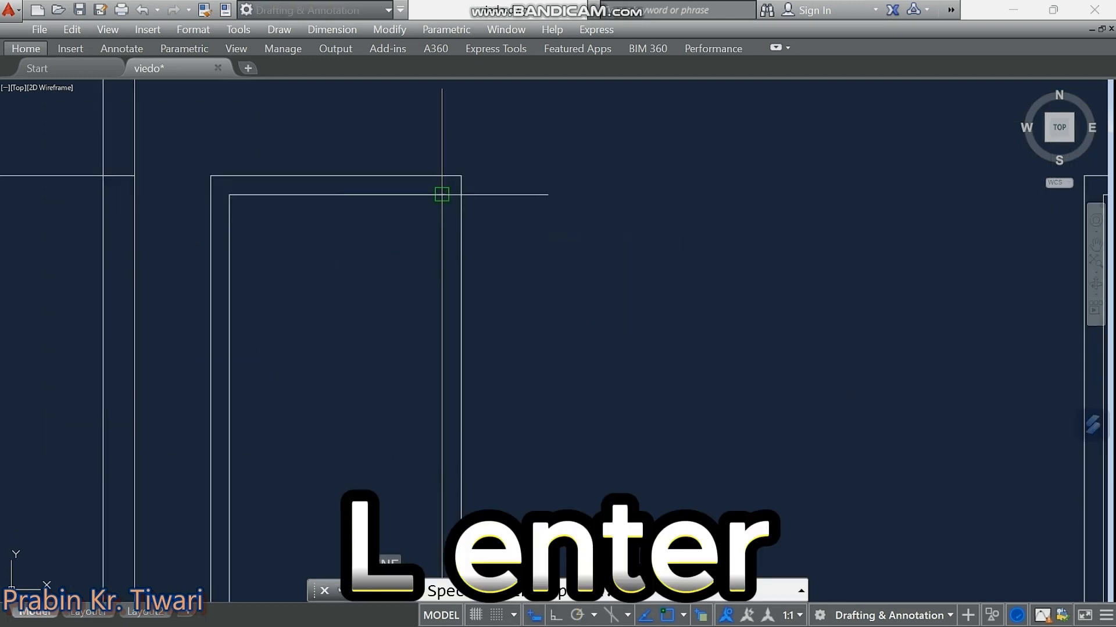
pyautogui.scroll(-3, 446, 184)
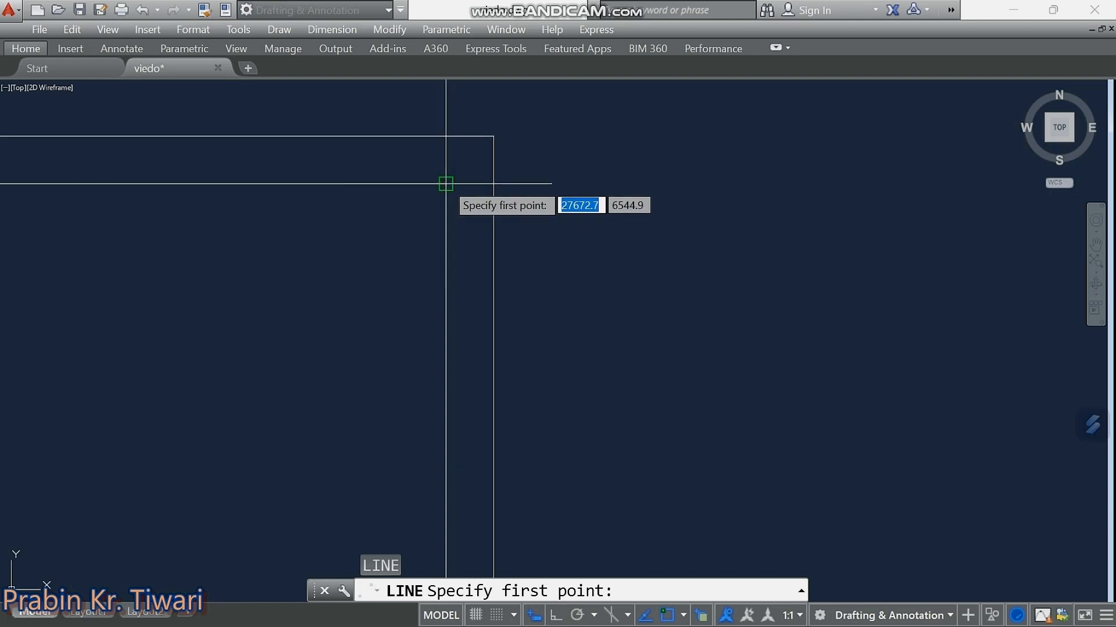
pyautogui.click(446, 184)
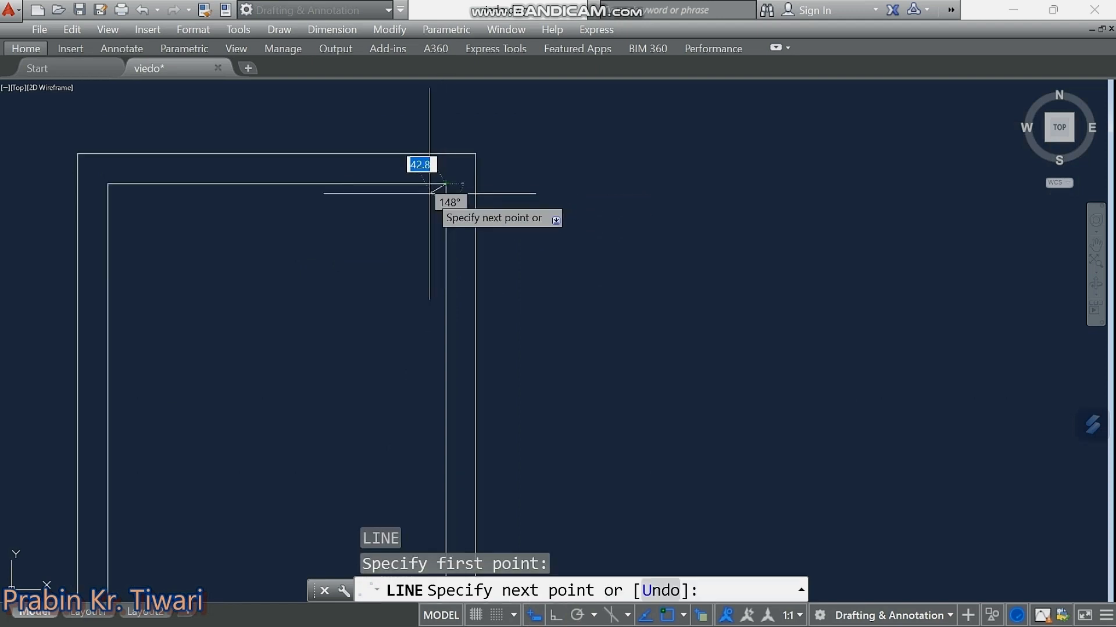
pyautogui.scroll(-4, 311, 274)
pyautogui.moveTo(312, 274); pyautogui.dragTo(395, 237, button='middle')
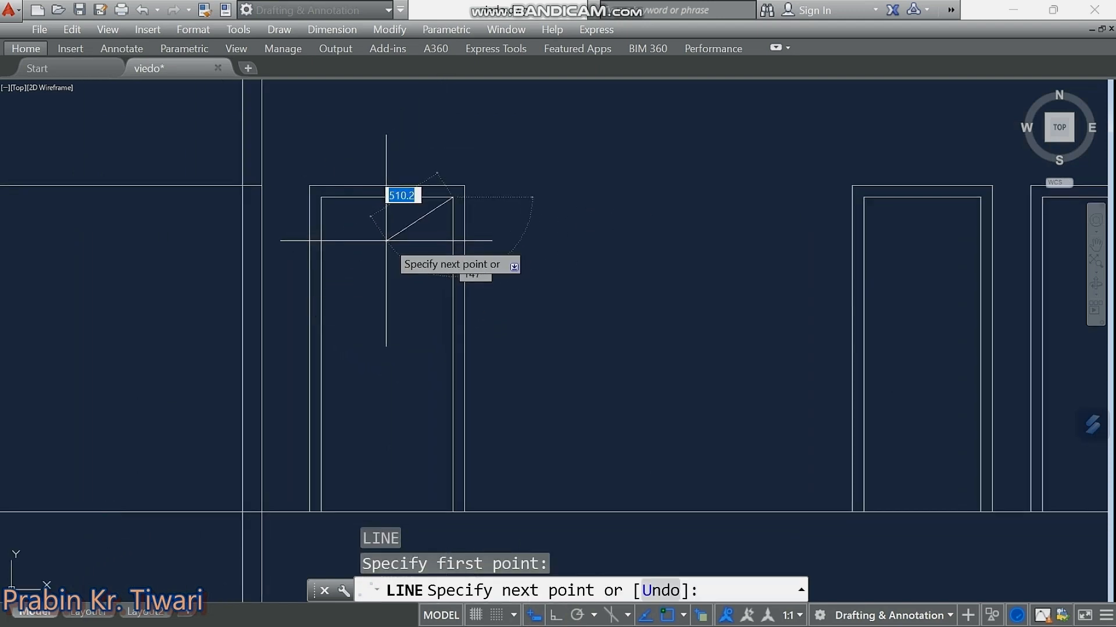
pyautogui.click(366, 244)
# With Ortho on, draw the first bedroom door leaf's vertical edge about 1420 mm down, then its slanted bottom edge to the frame's lower right inner corner.
pyautogui.click(552, 617)
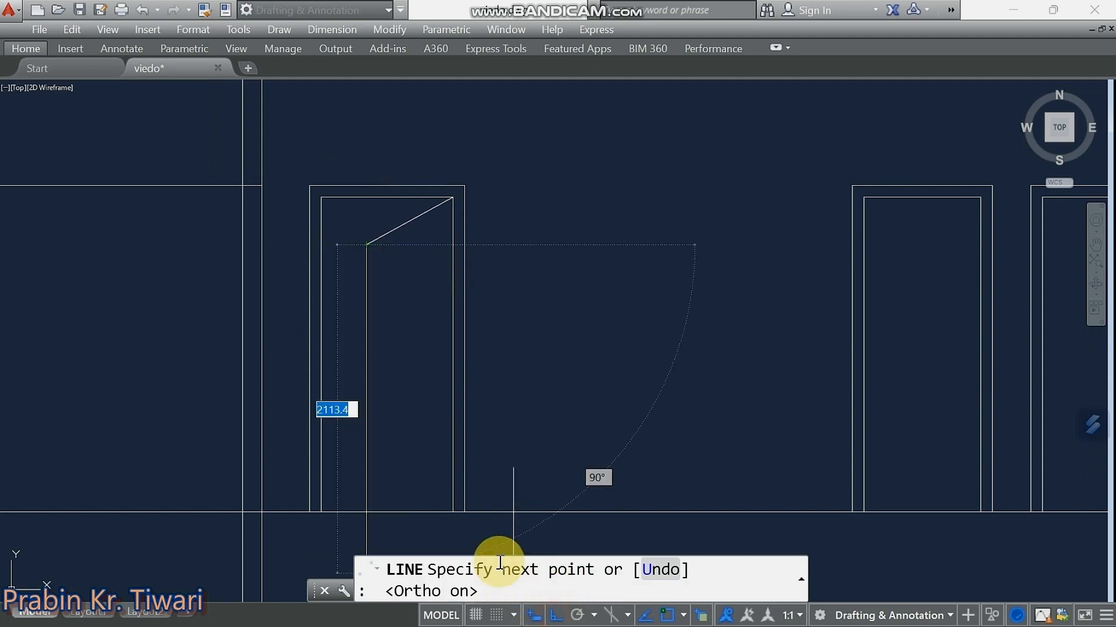
pyautogui.moveTo(363, 461); pyautogui.dragTo(406, 376, button='middle')
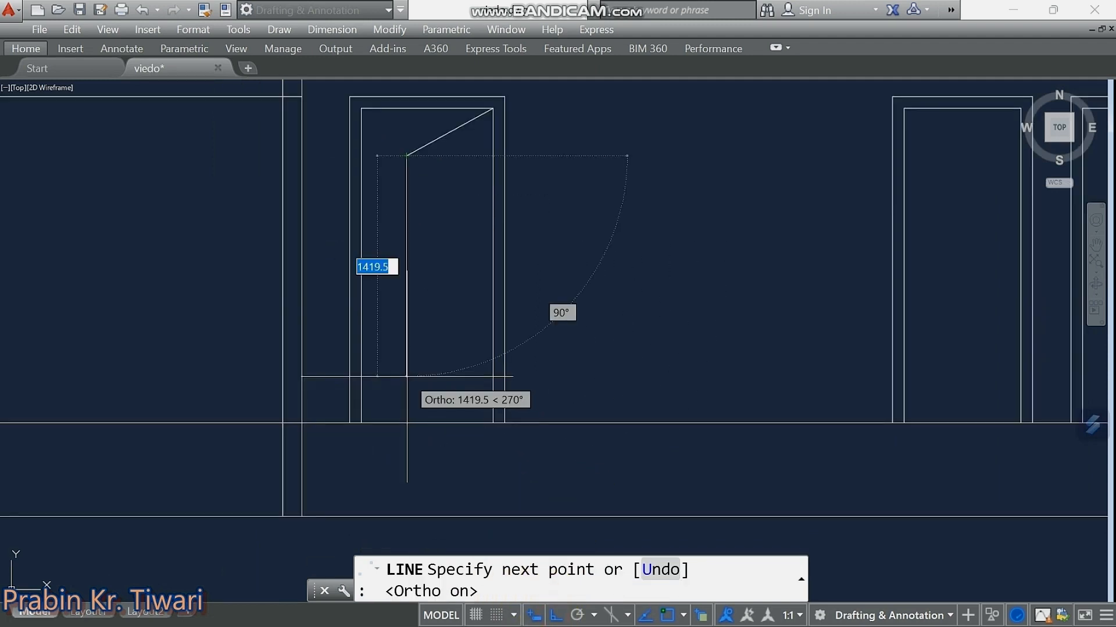
pyautogui.click(407, 377)
pyautogui.scroll(5, 548, 448)
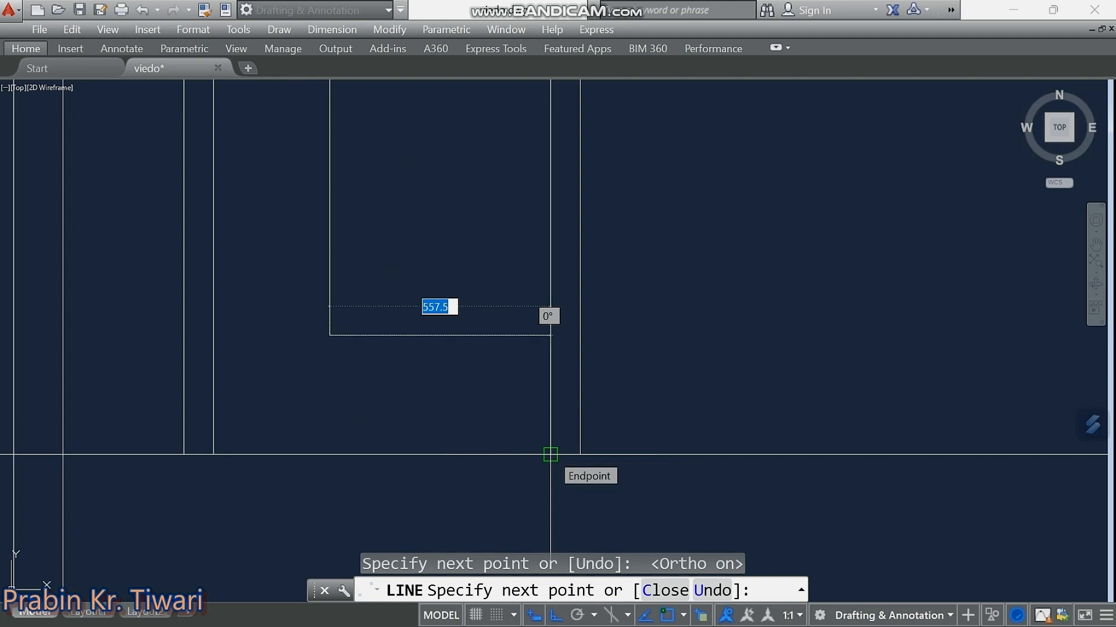
pyautogui.click(550, 454)
pyautogui.press('Escape')
pyautogui.scroll(-6, 476, 390)
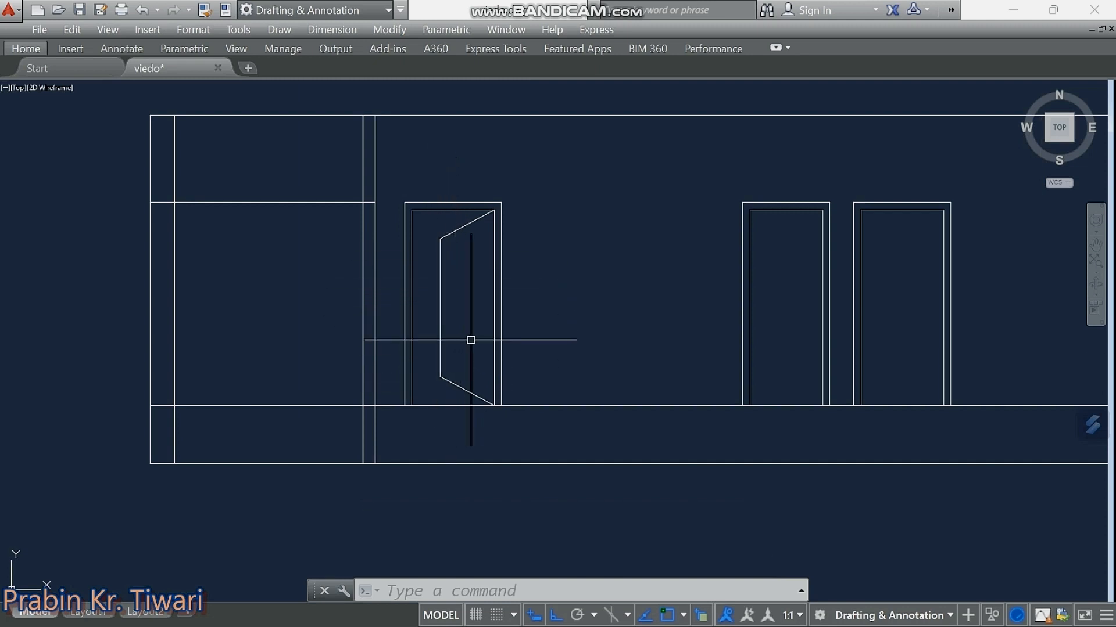
# With Ortho off, draw the toilet door leaf's slanted top edge, about 534 mm long, from the frame's upper right inner corner into the opening.
pyautogui.moveTo(435, 283); pyautogui.dragTo(426, 270, button='middle')
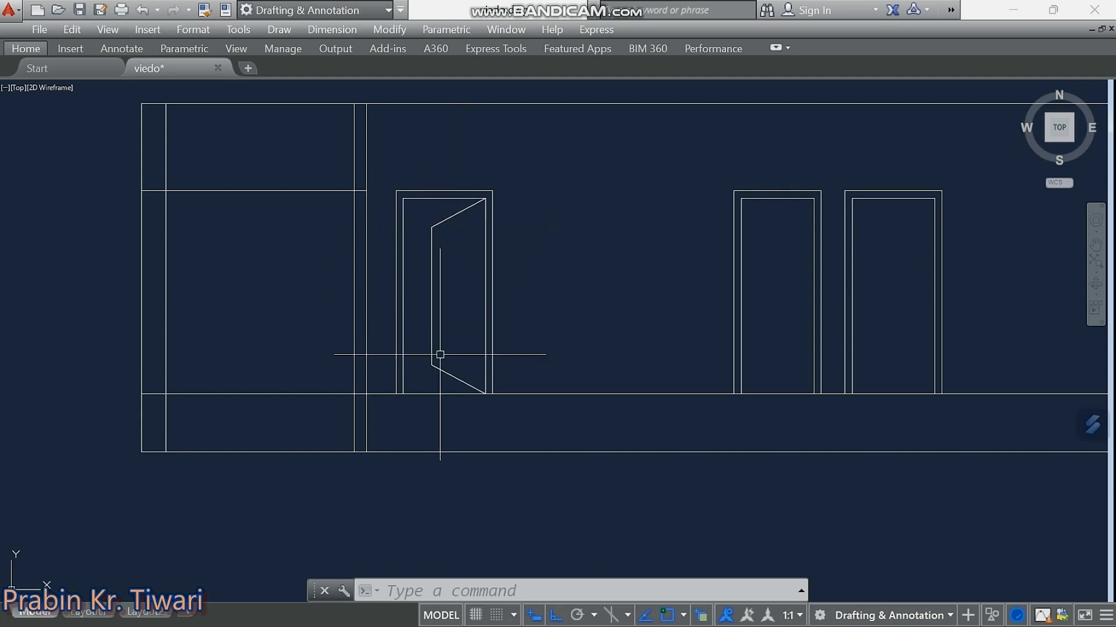
pyautogui.moveTo(456, 324); pyautogui.dragTo(431, 320, button='middle')
pyautogui.moveTo(421, 230); pyautogui.dragTo(391, 285, button='middle')
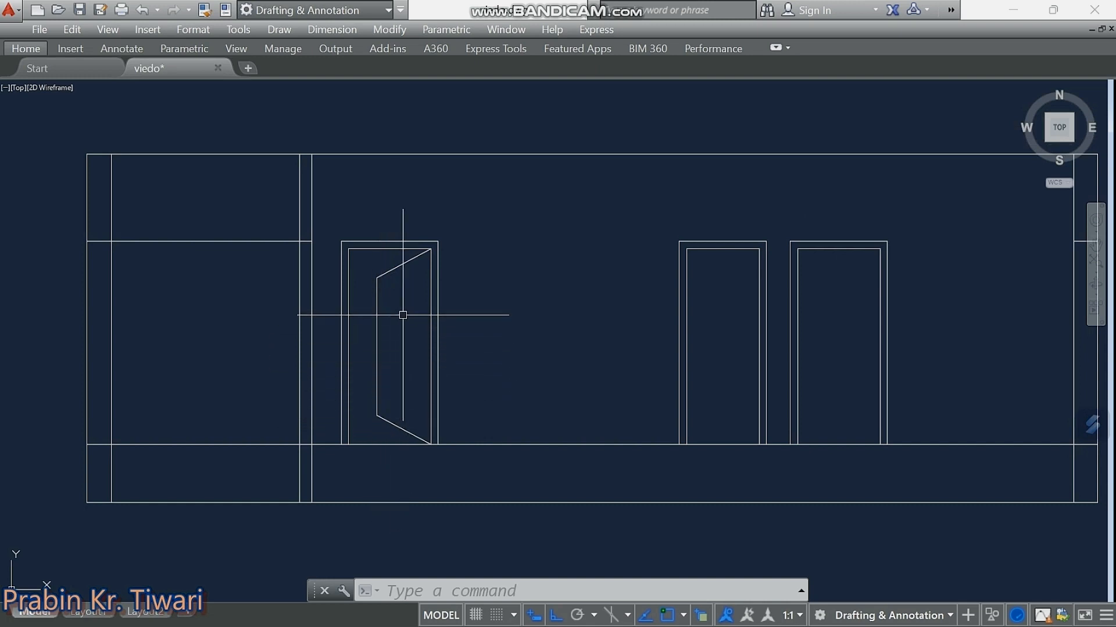
pyautogui.moveTo(730, 292); pyautogui.dragTo(494, 319, button='middle')
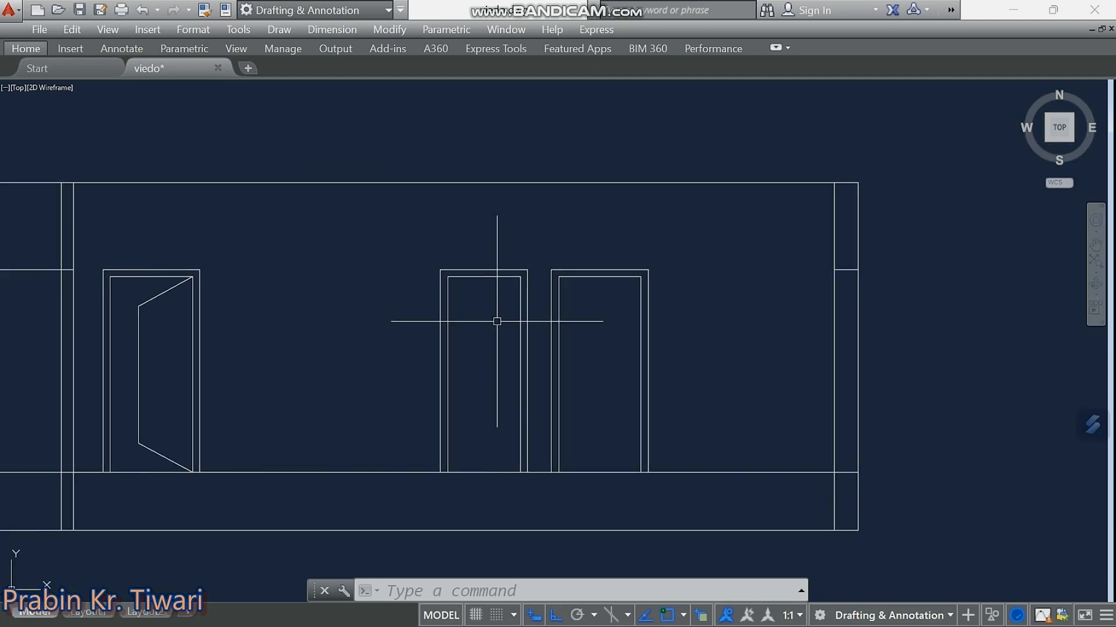
pyautogui.click(555, 617)
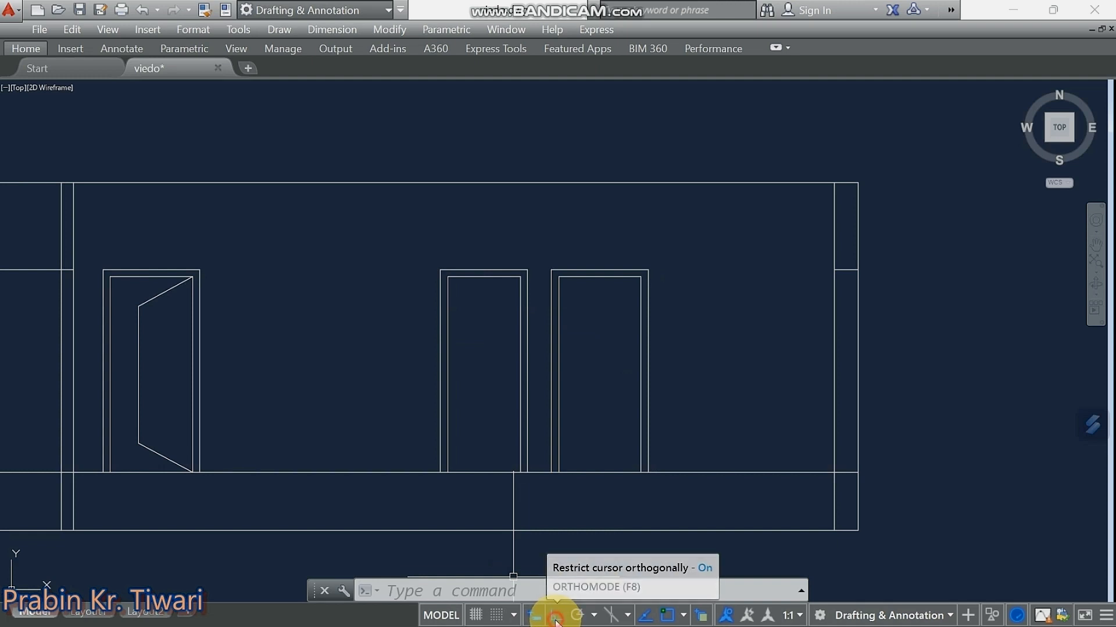
pyautogui.write('l')
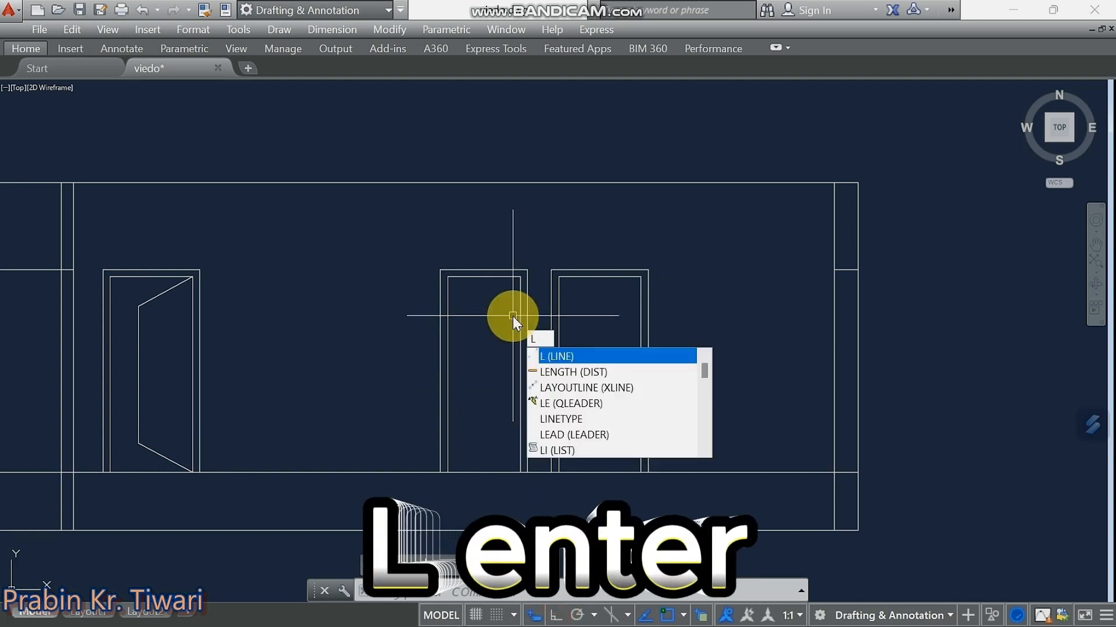
pyautogui.press('Return')
pyautogui.scroll(6, 511, 299)
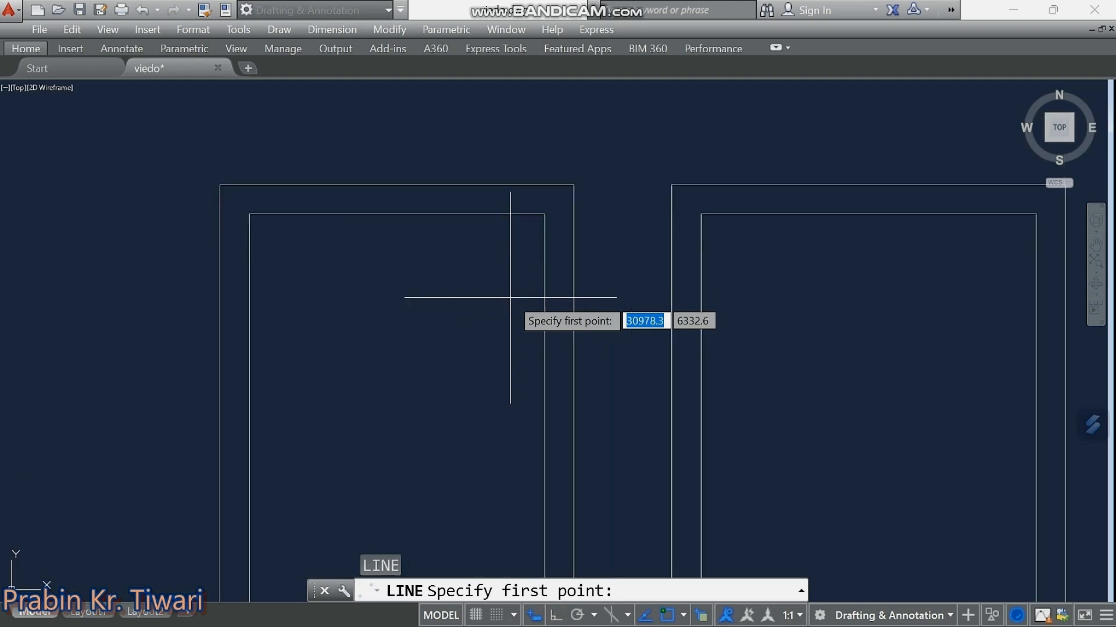
pyautogui.click(544, 214)
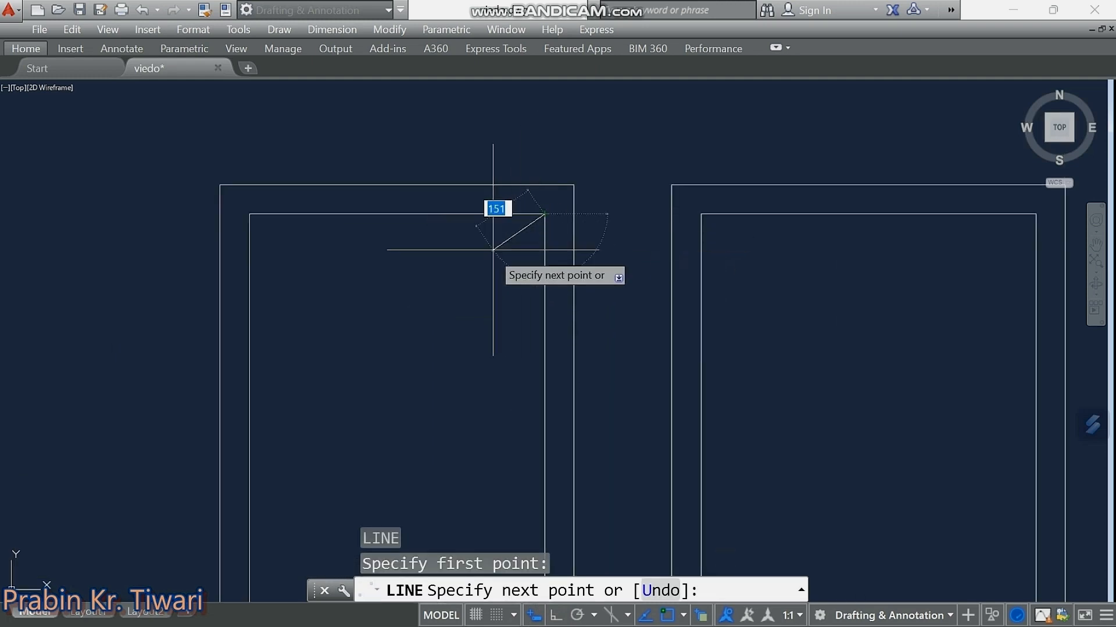
pyautogui.scroll(-2, 451, 242)
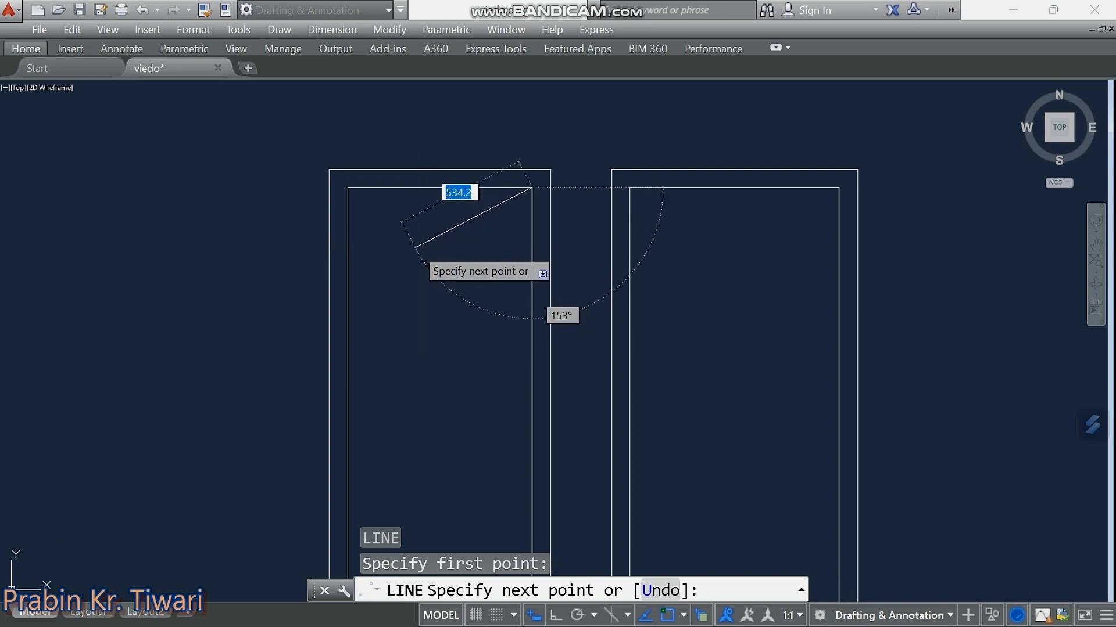
pyautogui.click(415, 248)
# With Ortho on, draw the toilet door leaf's vertical edge and its slanted bottom edge to the frame's lower right inner corner.
pyautogui.scroll(-4, 415, 257)
pyautogui.scroll(3, 416, 279)
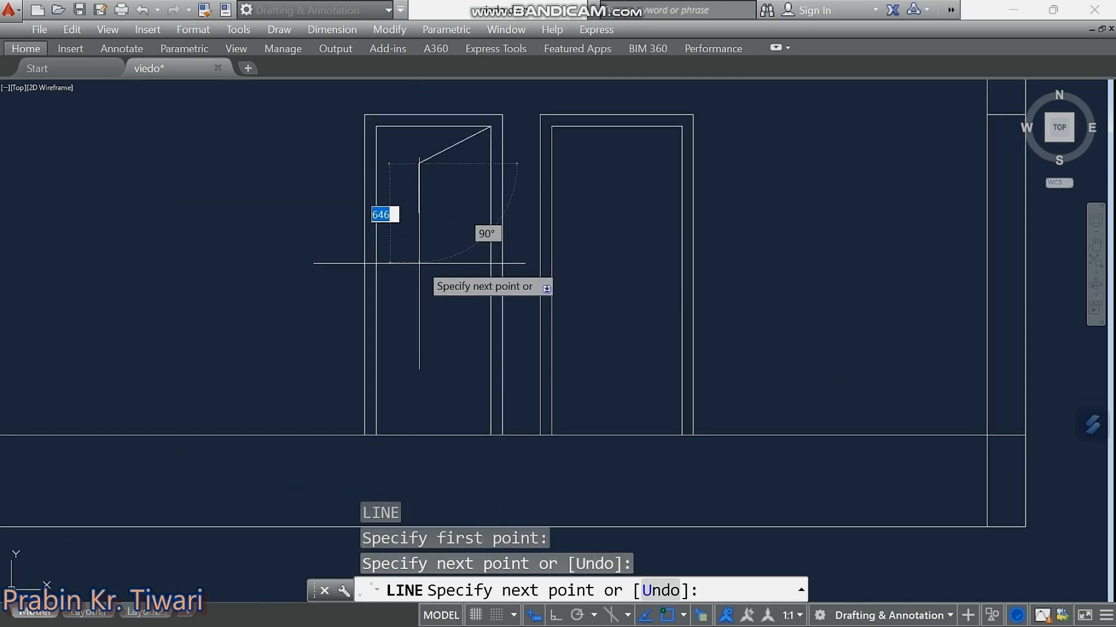
pyautogui.click(554, 617)
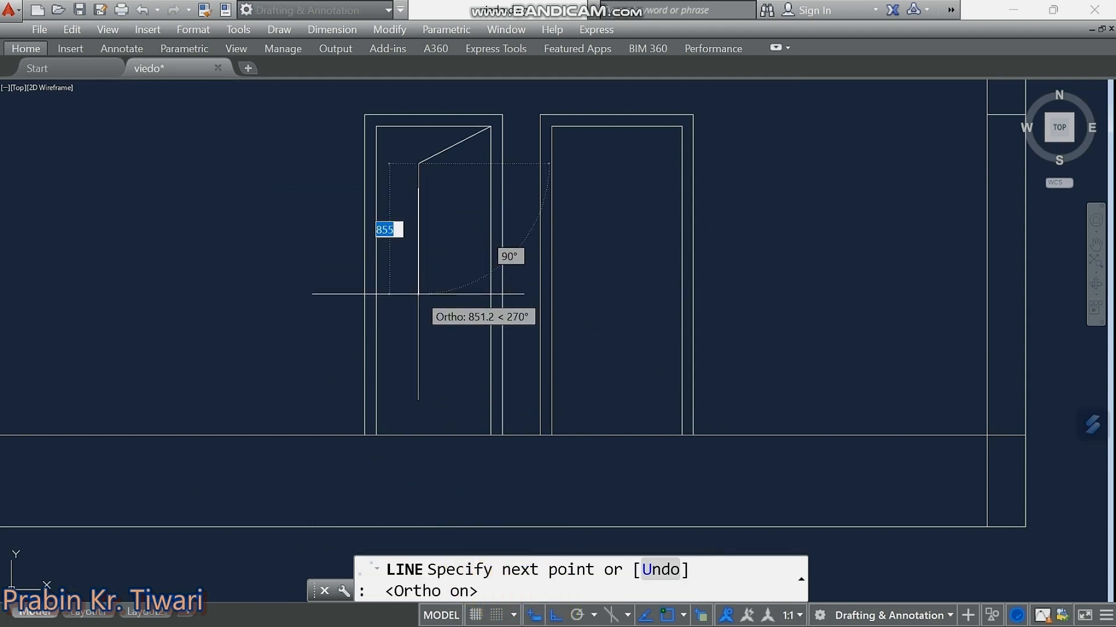
pyautogui.scroll(2, 416, 297)
pyautogui.click(414, 384)
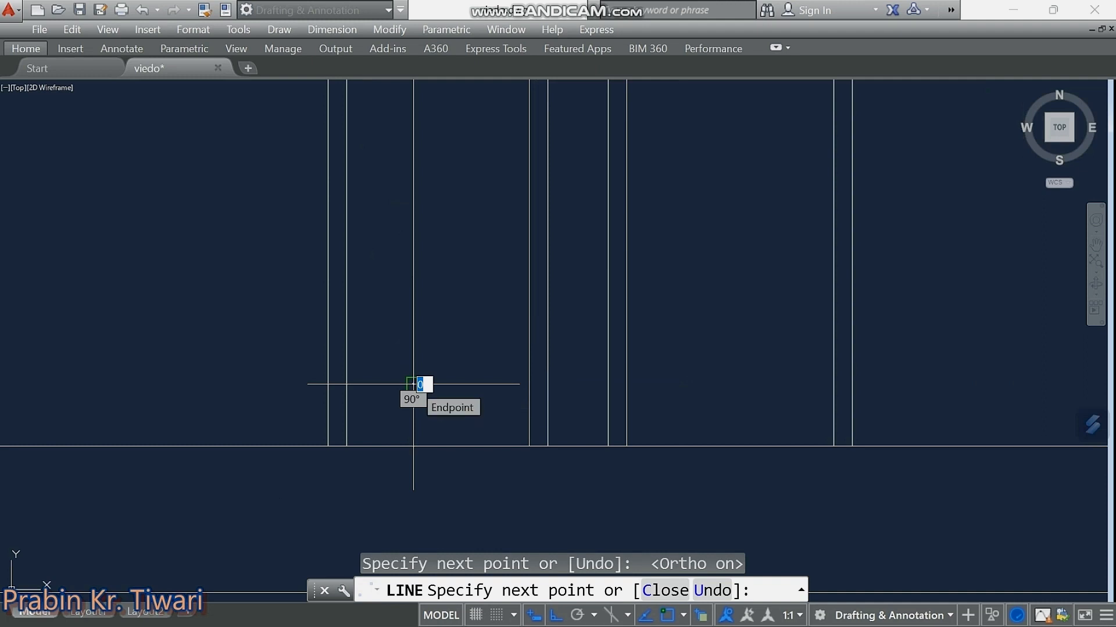
pyautogui.click(529, 446)
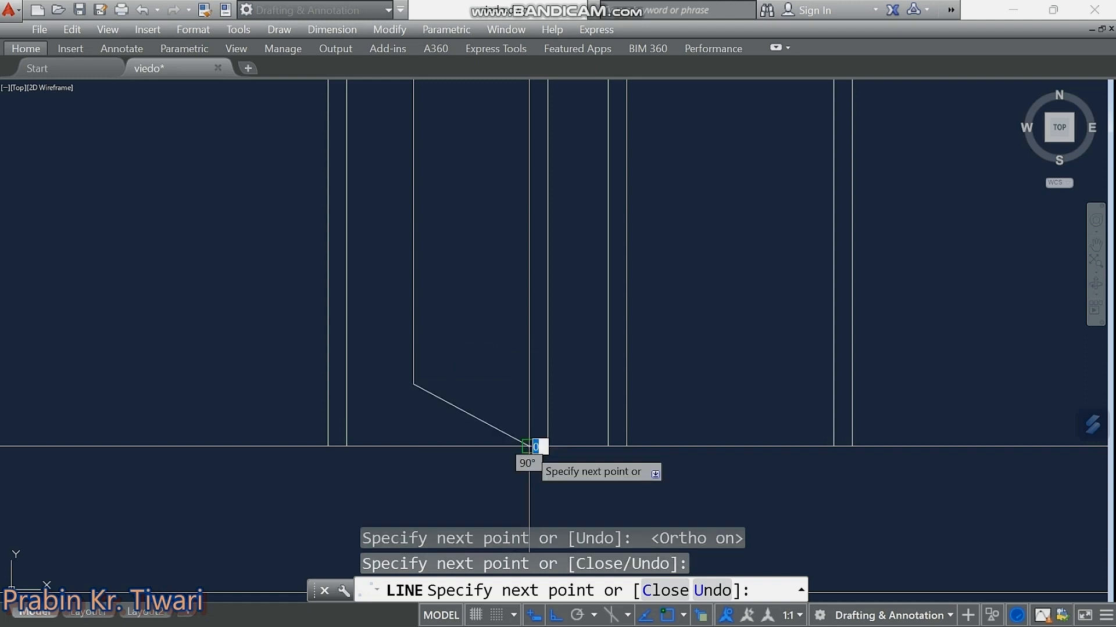
pyautogui.press('Escape')
pyautogui.scroll(-5, 500, 407)
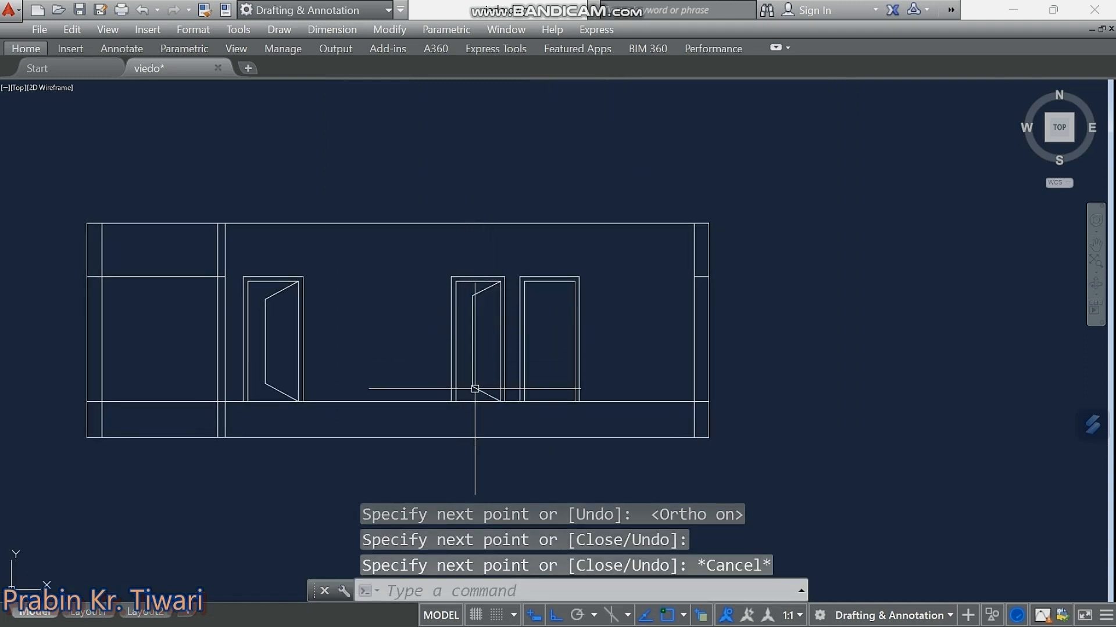
# With Ortho off, draw the second bedroom door leaf's slanted top edge, about 650 mm long, from the frame's upper right inner corner.
pyautogui.scroll(2, 579, 308)
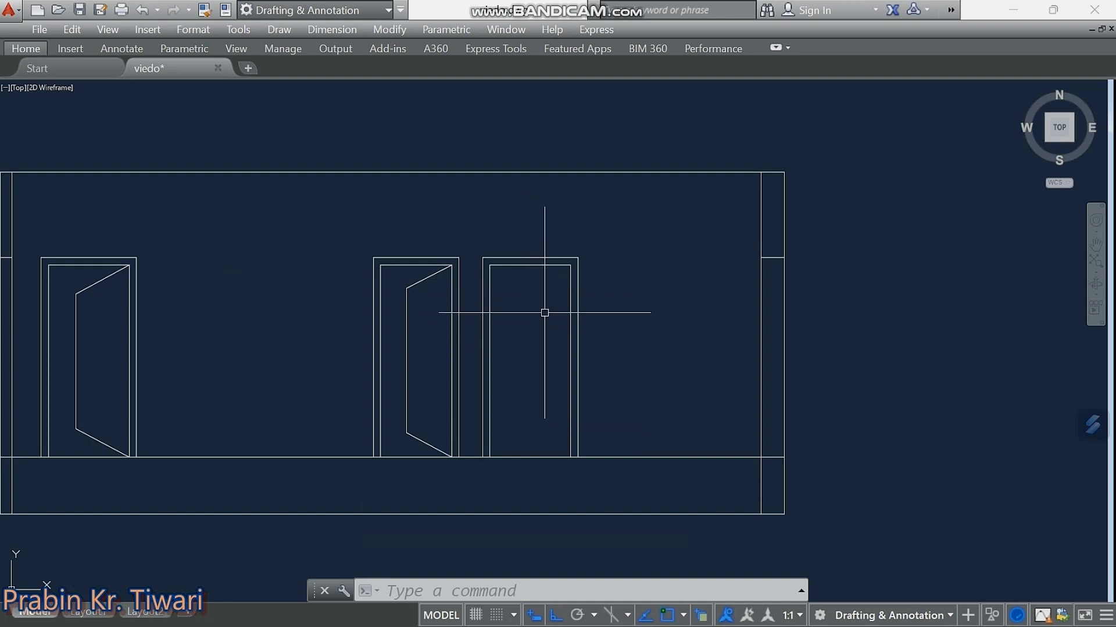
pyautogui.click(555, 615)
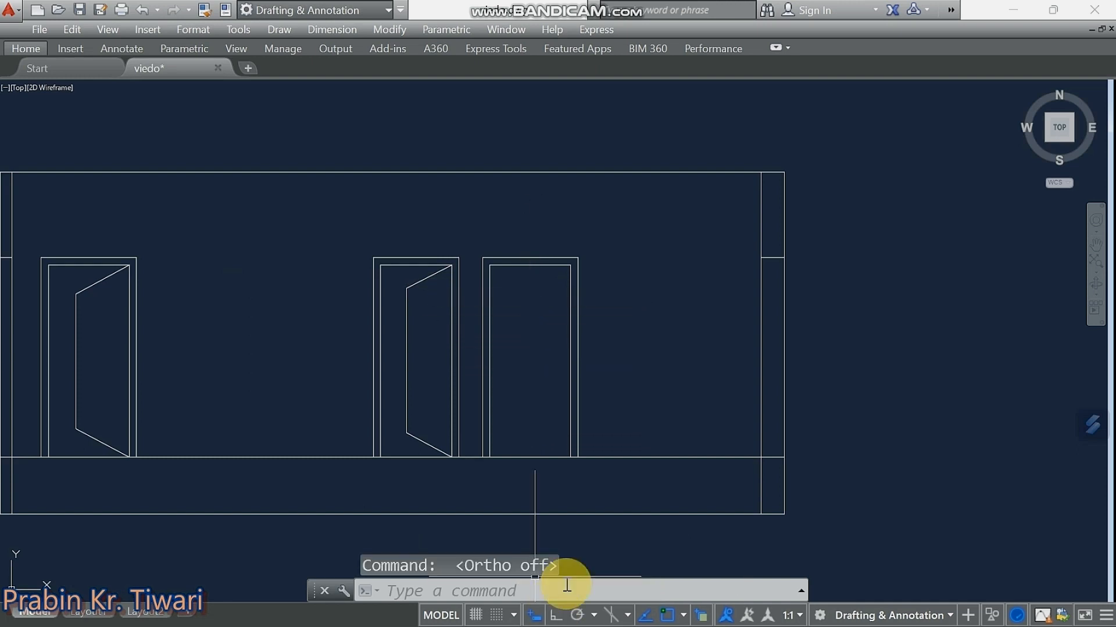
pyautogui.write('l')
pyautogui.press('Return')
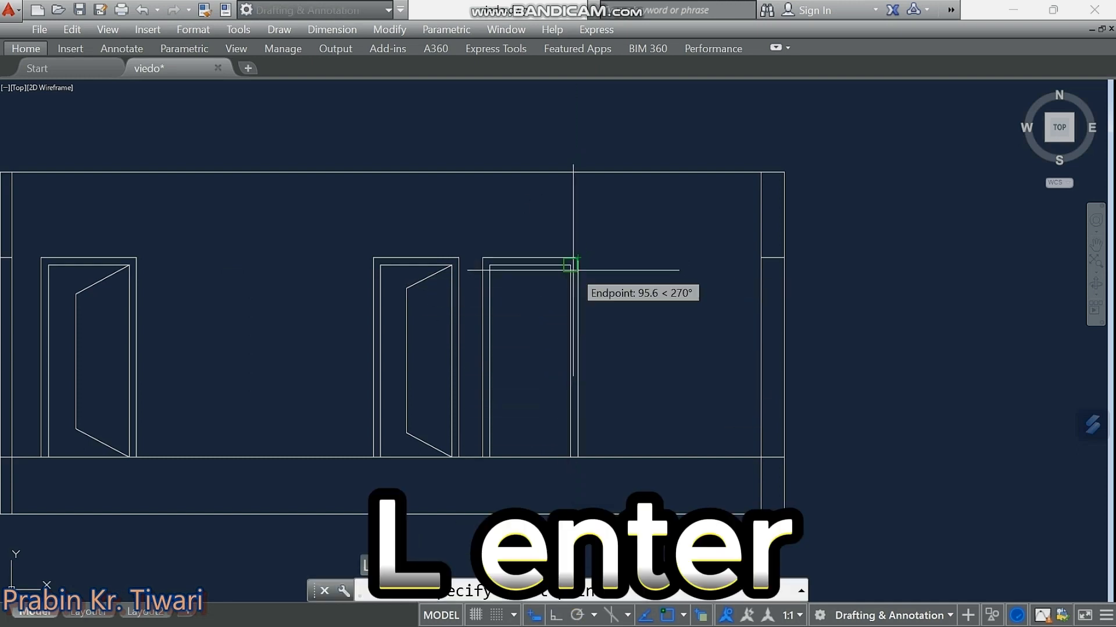
pyautogui.scroll(3, 571, 265)
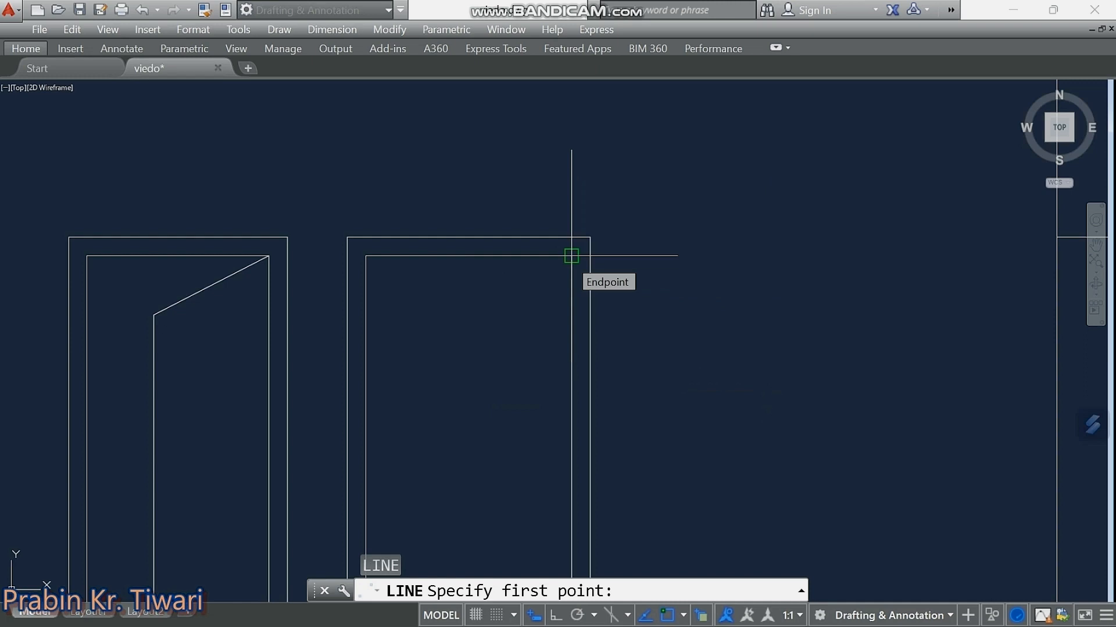
pyautogui.click(572, 255)
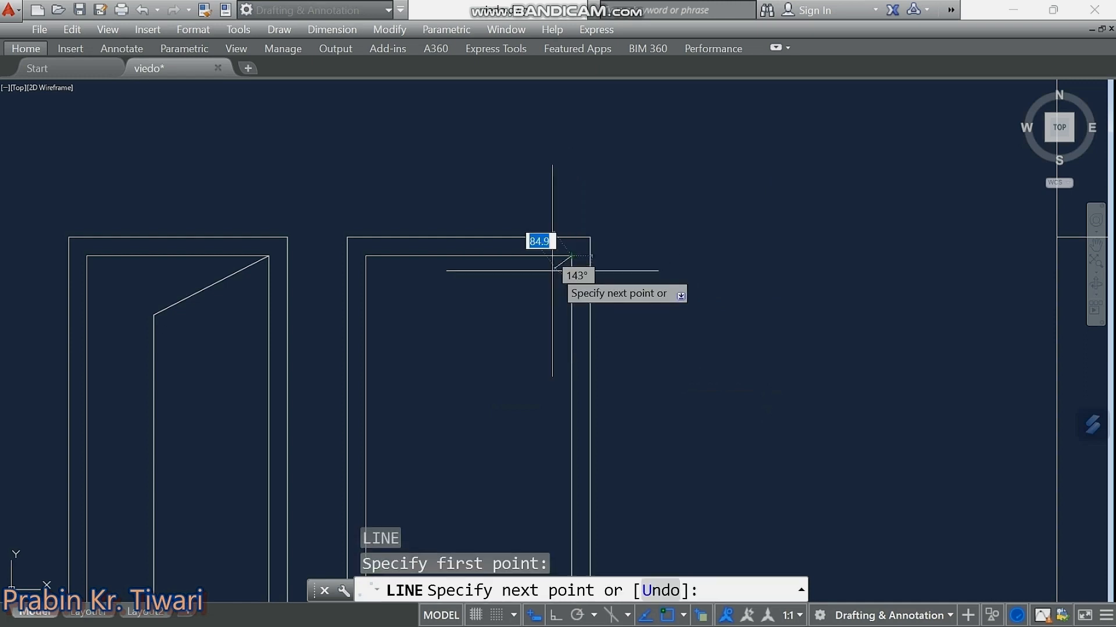
pyautogui.scroll(-3, 523, 279)
pyautogui.moveTo(526, 284); pyautogui.dragTo(544, 231, button='middle')
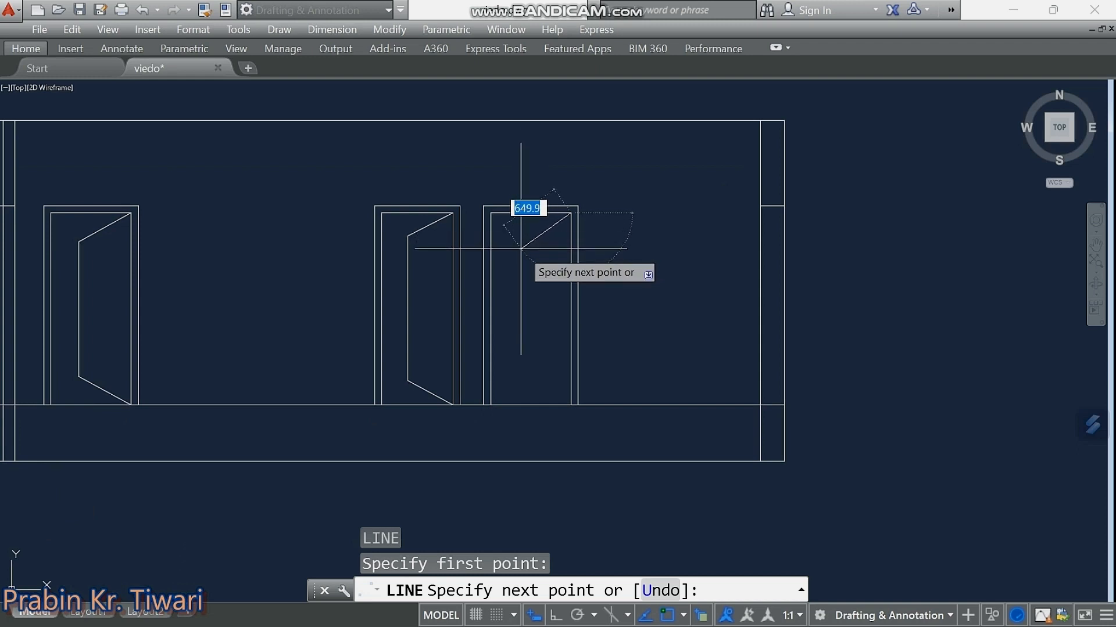
pyautogui.click(520, 249)
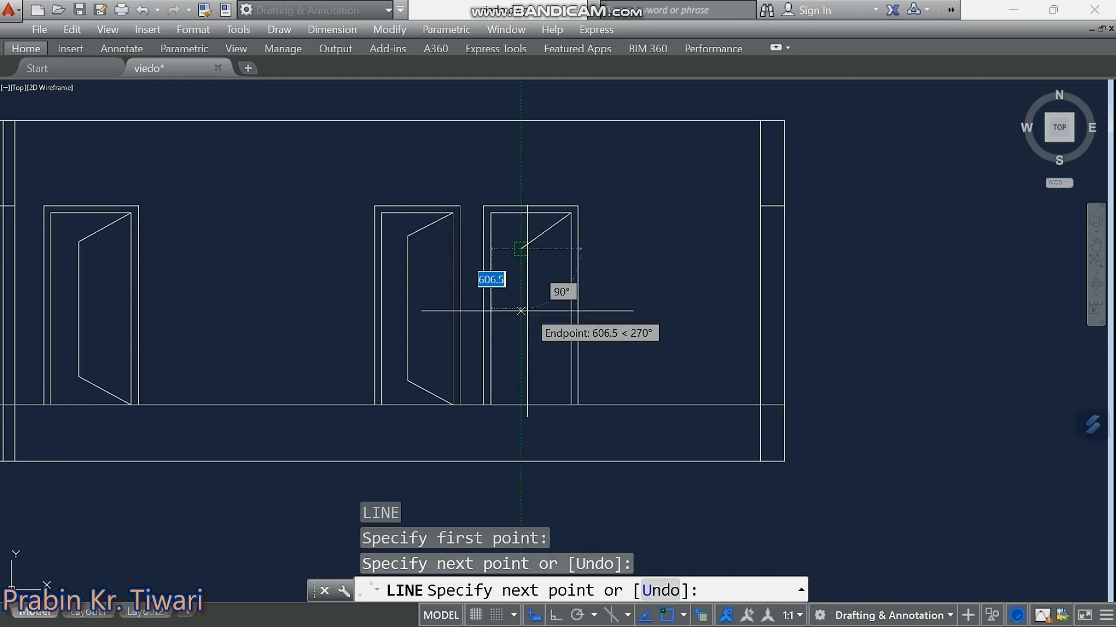
# With Ortho on, draw the second bedroom door leaf's vertical edge and its slanted bottom edge to the frame's lower right inner corner.
pyautogui.press('F8')
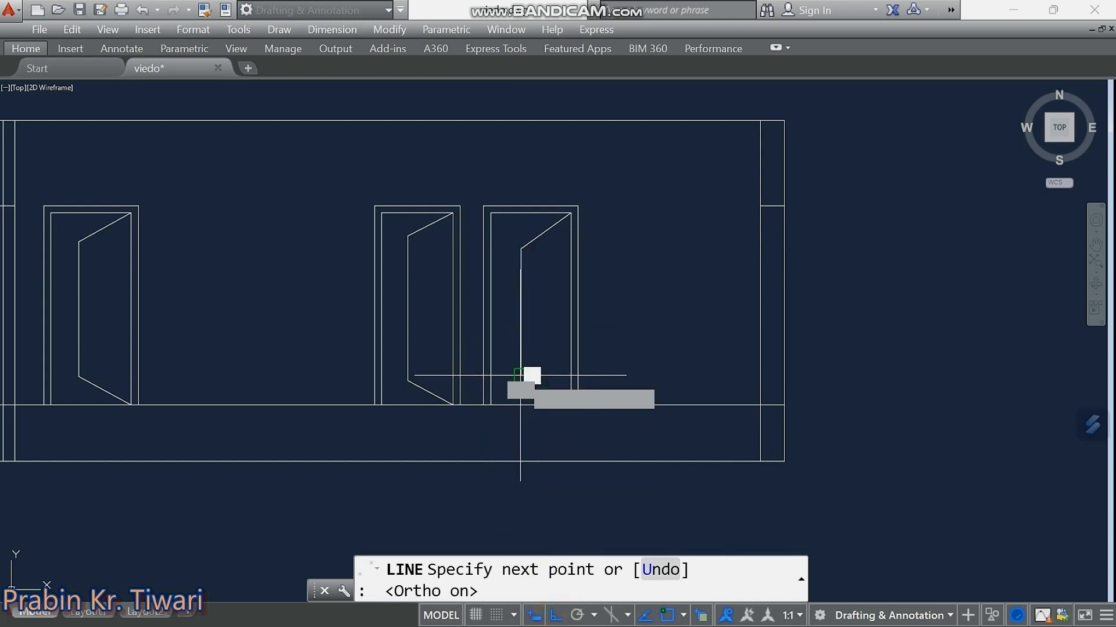
pyautogui.click(528, 377)
pyautogui.scroll(4, 536, 386)
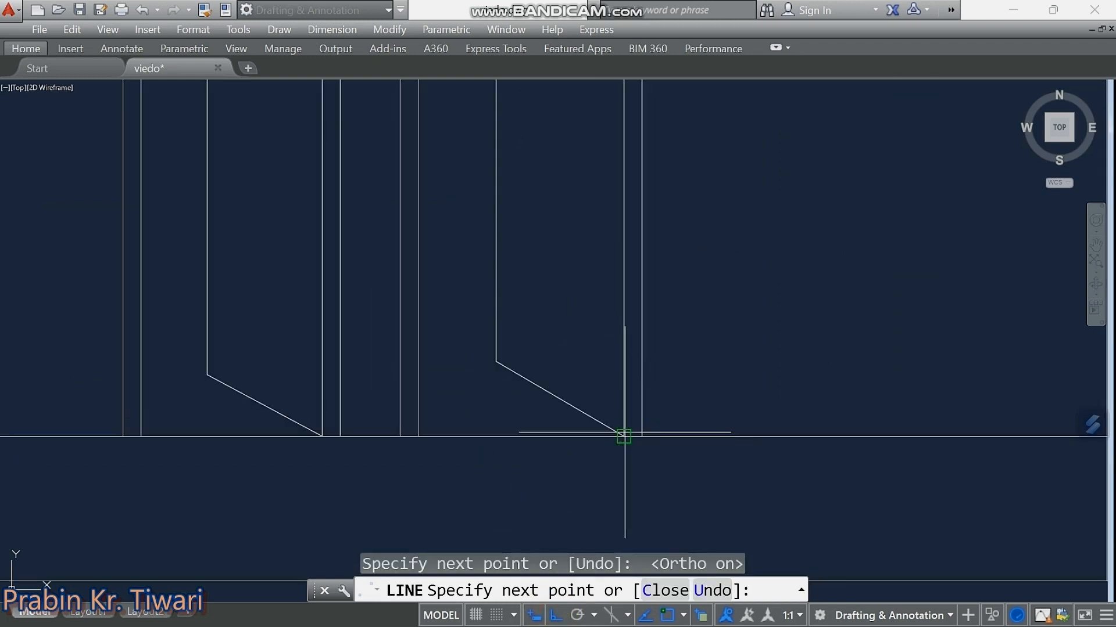
pyautogui.click(623, 436)
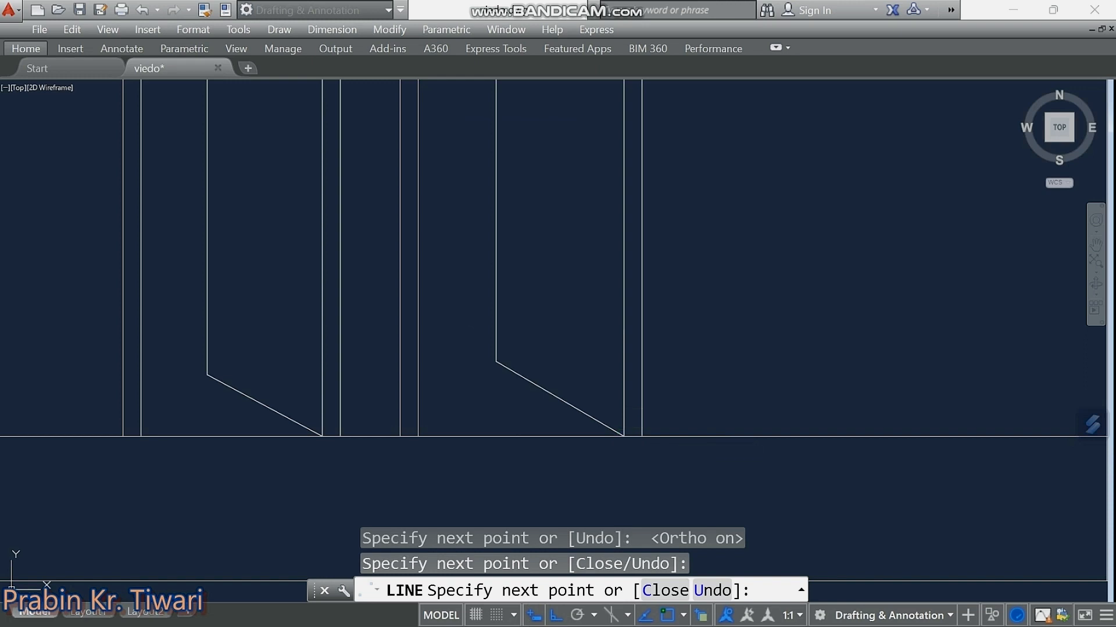
pyautogui.press('Escape')
pyautogui.scroll(-4, 552, 346)
pyautogui.moveTo(561, 302); pyautogui.dragTo(572, 302, button='middle')
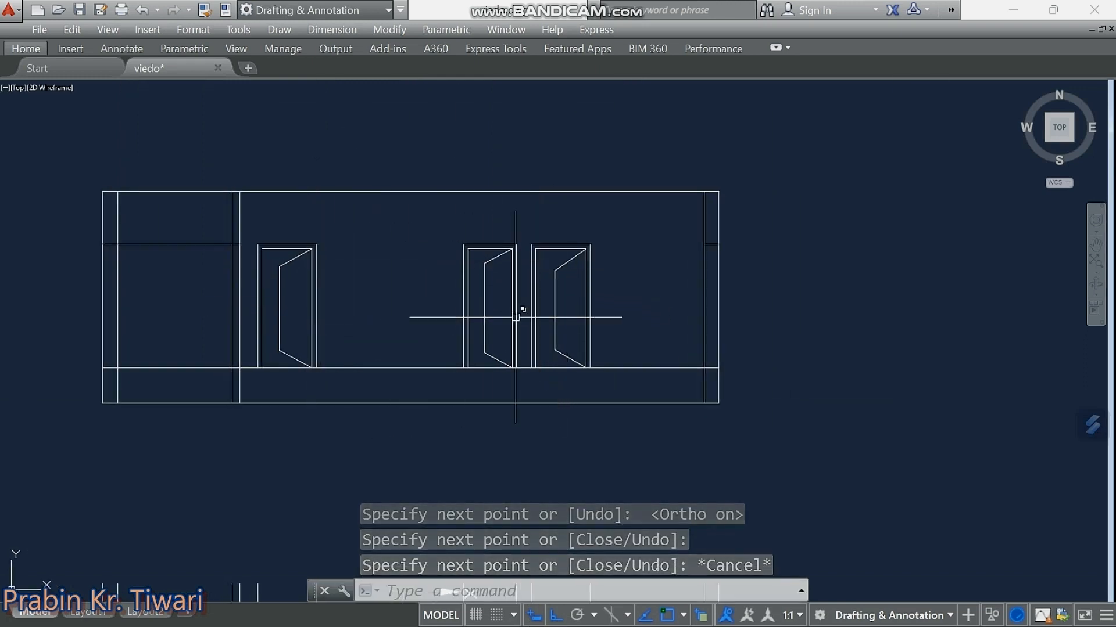
# Examine where section line Y-Y crosses the dining room's outer wall and window in the floor plan, and compare it with the section's end wall.
pyautogui.scroll(-2, 494, 308)
pyautogui.scroll(-4, 424, 316)
pyautogui.moveTo(459, 354)
pyautogui.mouseDown(button='middle')
pyautogui.moveTo(637, 308)
pyautogui.moveTo(549, 207)
pyautogui.mouseUp(button='middle')
pyautogui.scroll(5, 610, 271)
pyautogui.scroll(-2, 640, 302)
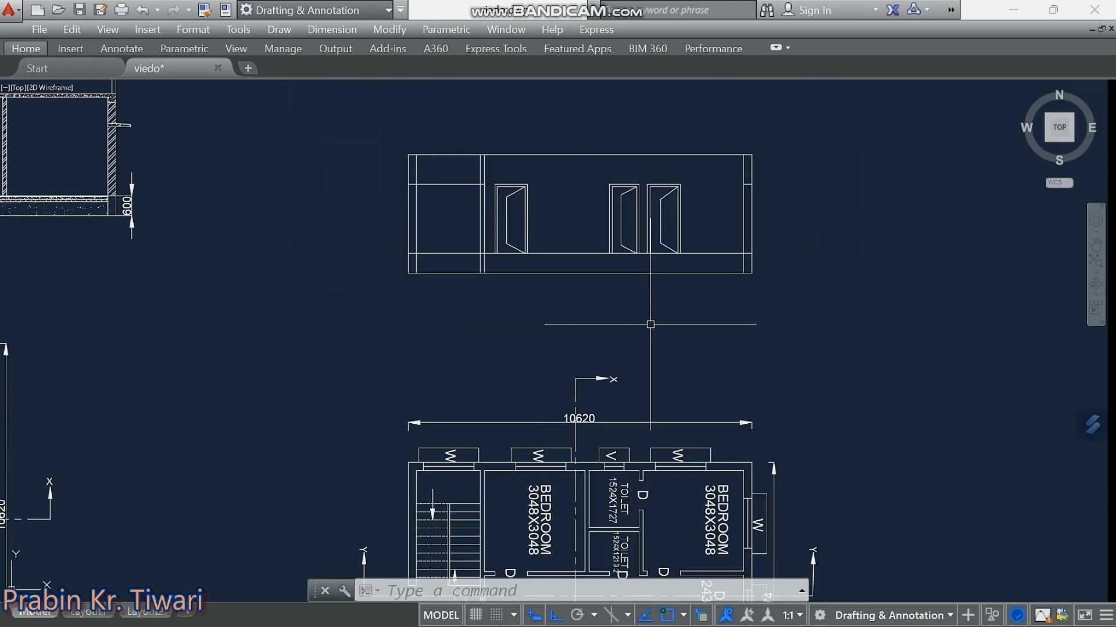
pyautogui.moveTo(647, 324); pyautogui.dragTo(580, 245, button='middle')
pyautogui.scroll(5, 694, 522)
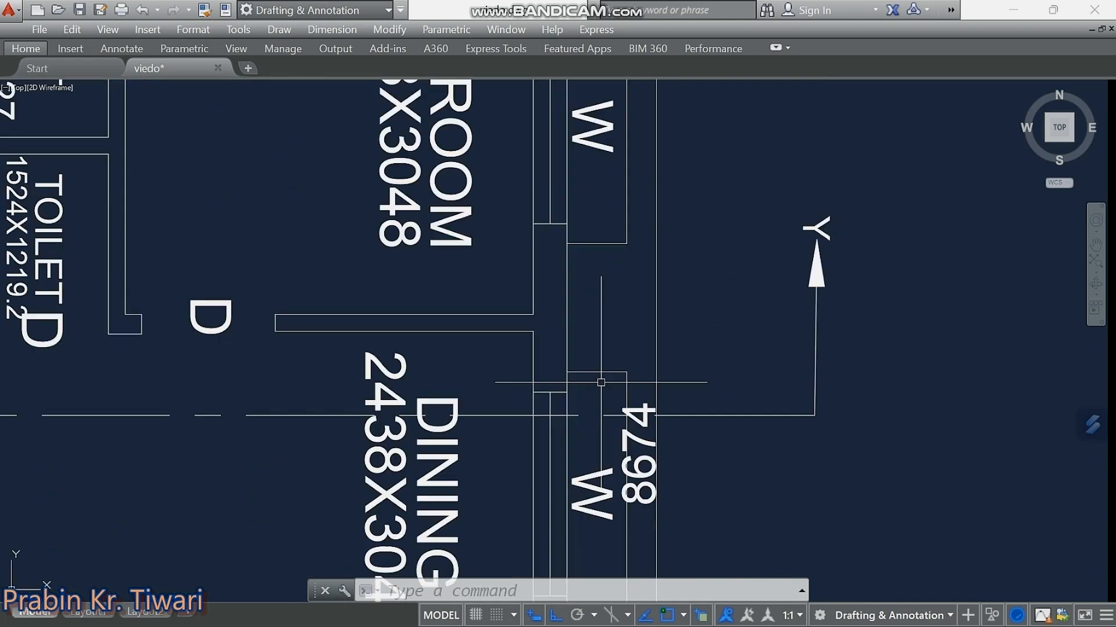
pyautogui.moveTo(594, 382); pyautogui.dragTo(574, 316, button='middle')
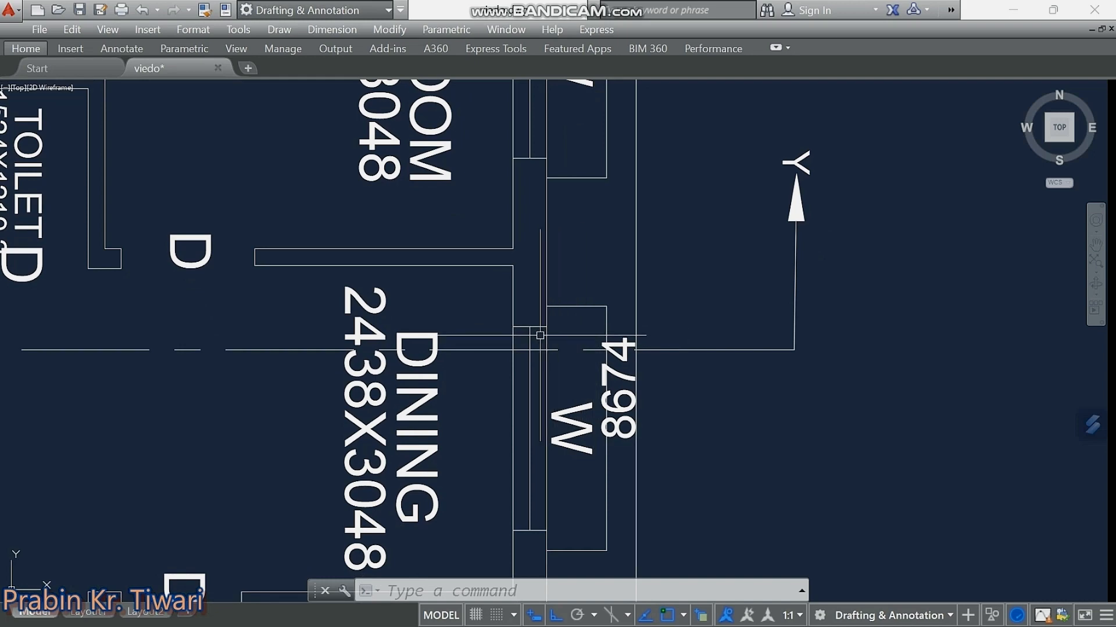
pyautogui.scroll(2, 539, 335)
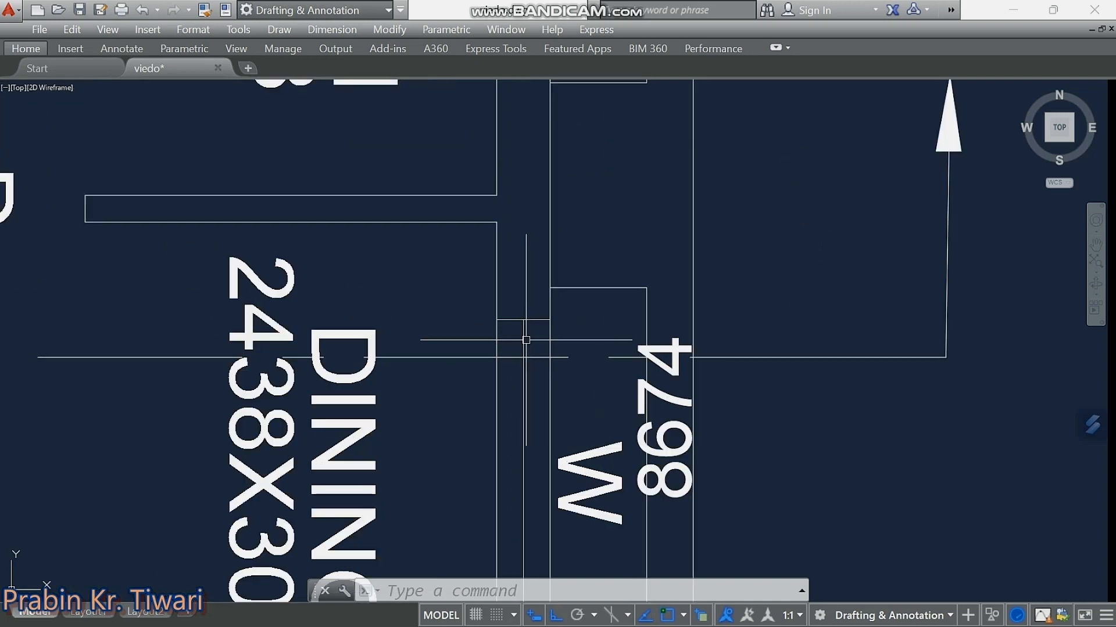
pyautogui.scroll(-5, 527, 340)
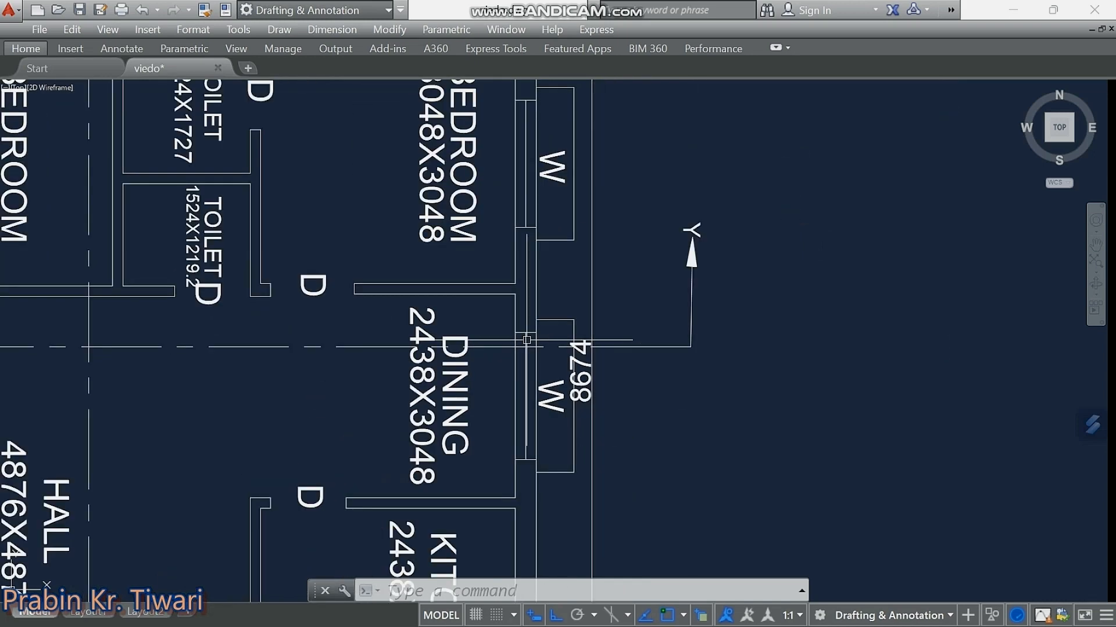
pyautogui.scroll(3, 546, 229)
pyautogui.moveTo(546, 228)
pyautogui.mouseDown(button='middle')
pyautogui.moveTo(549, 315)
pyautogui.moveTo(540, 328)
pyautogui.mouseUp(button='middle')
pyautogui.scroll(2, 562, 294)
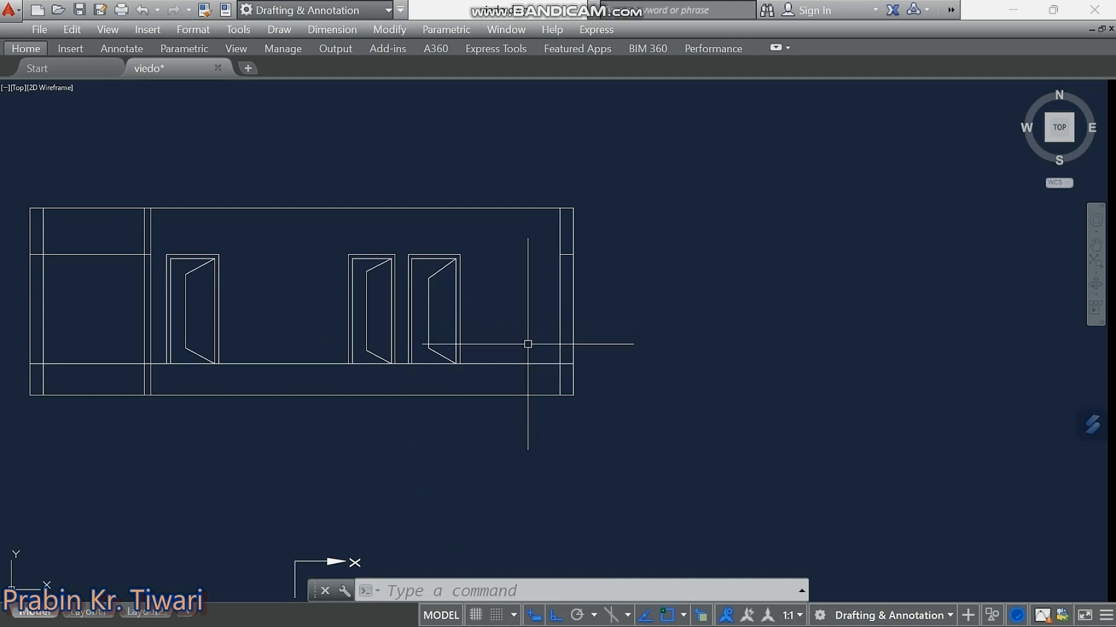
pyautogui.moveTo(531, 339)
pyautogui.mouseDown(button='middle')
pyautogui.moveTo(528, 351)
pyautogui.moveTo(554, 365)
pyautogui.moveTo(580, 347)
pyautogui.moveTo(641, 340)
pyautogui.mouseUp(button='middle')
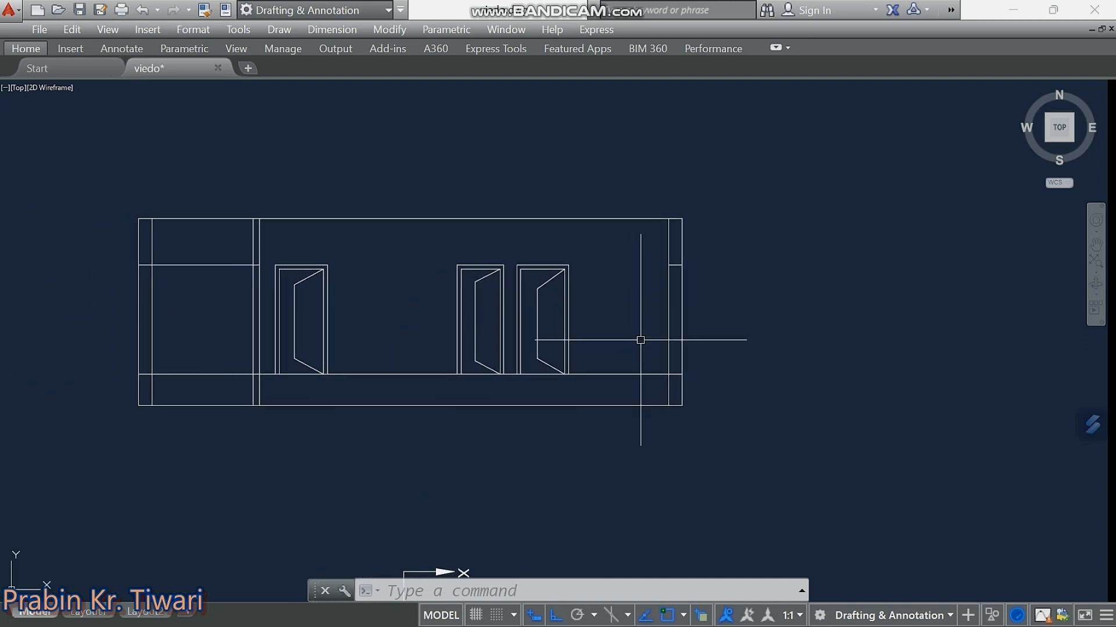
# Offset the section's floor line 2100 mm upward to form the lintel line across the section.
pyautogui.write('OFFSET')
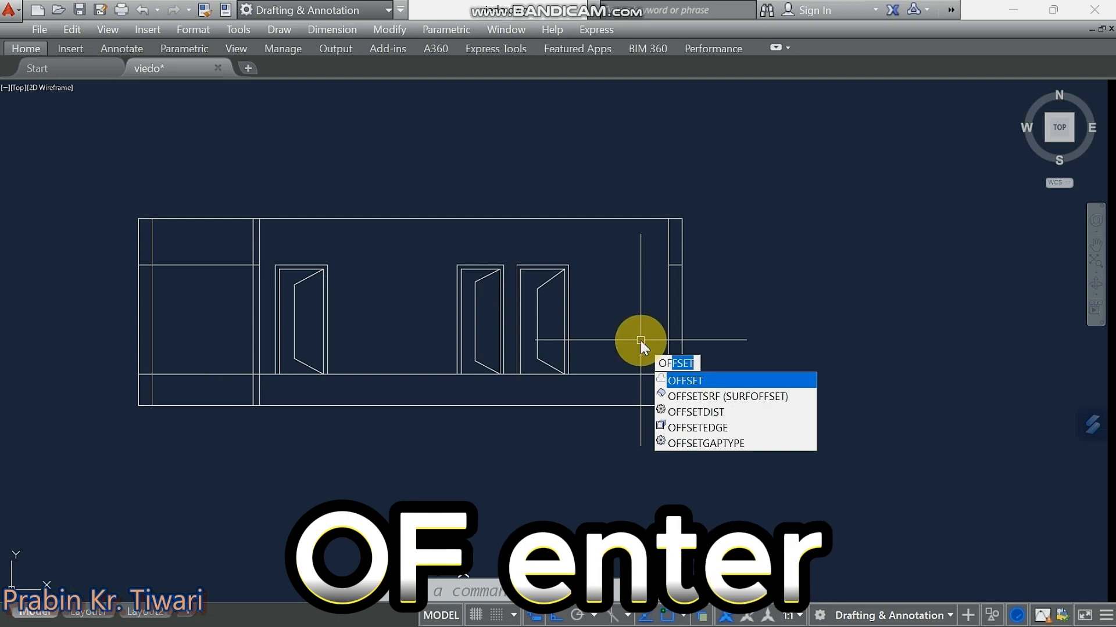
pyautogui.press('Return')
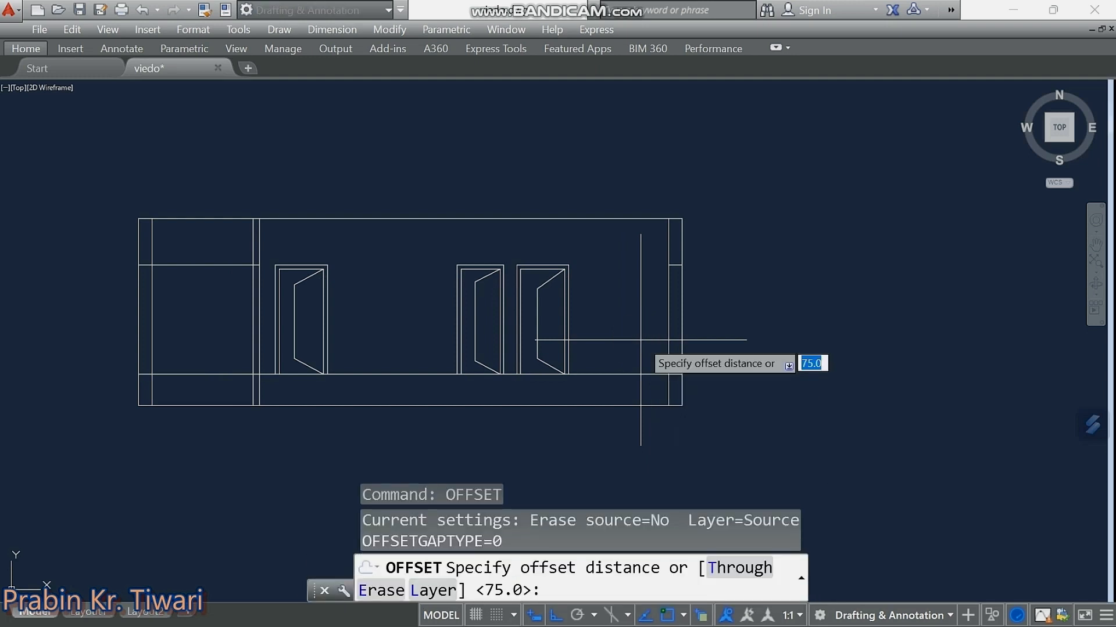
pyautogui.press('Return')
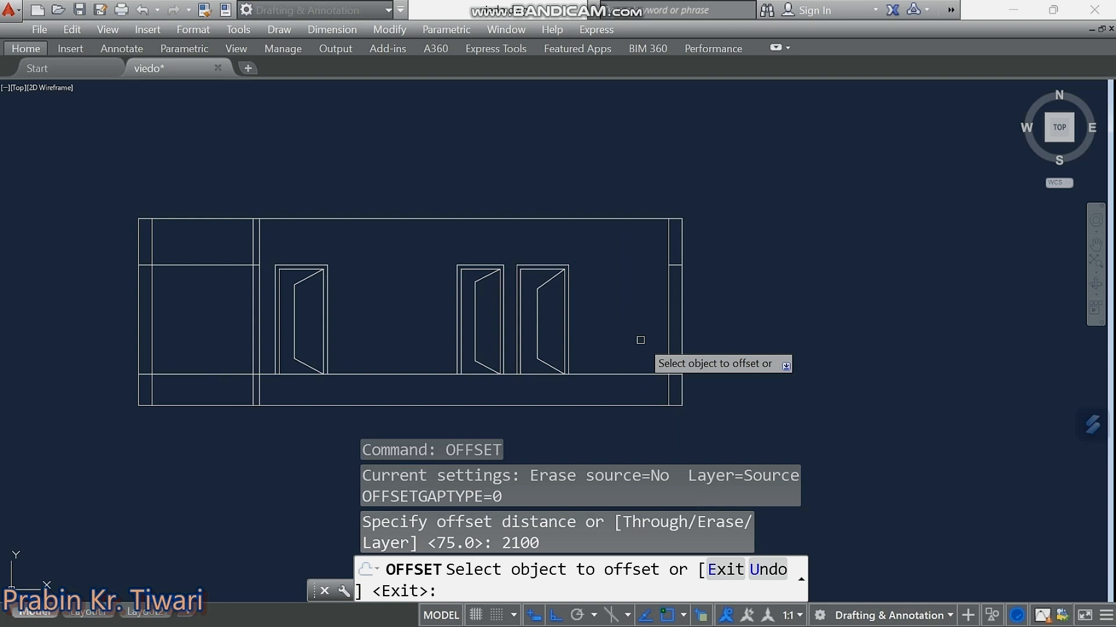
pyautogui.click(645, 375)
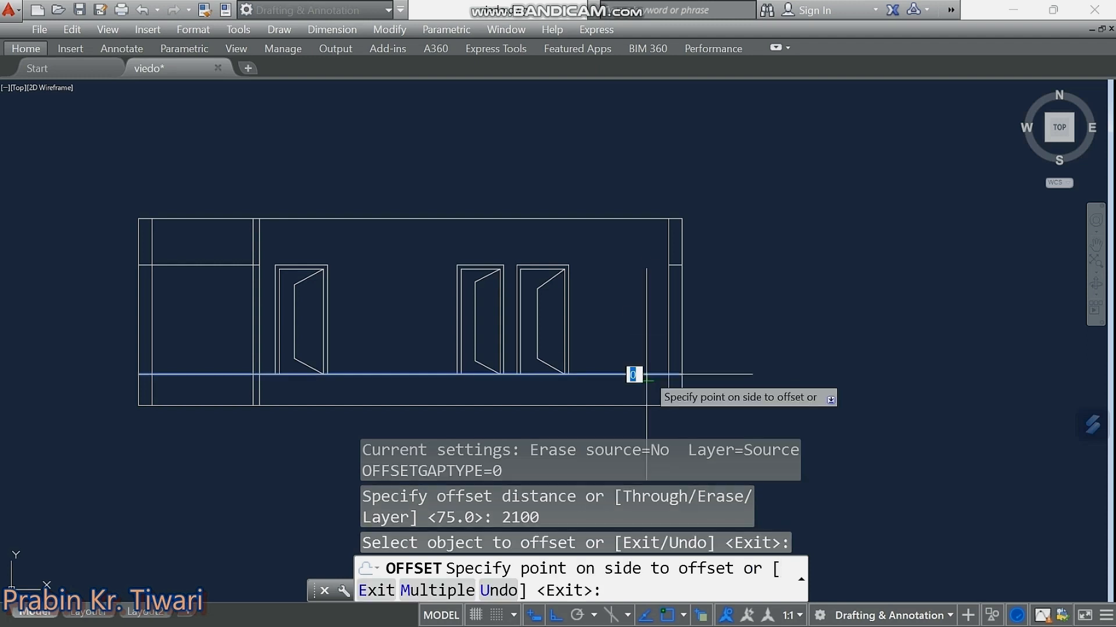
pyautogui.click(645, 289)
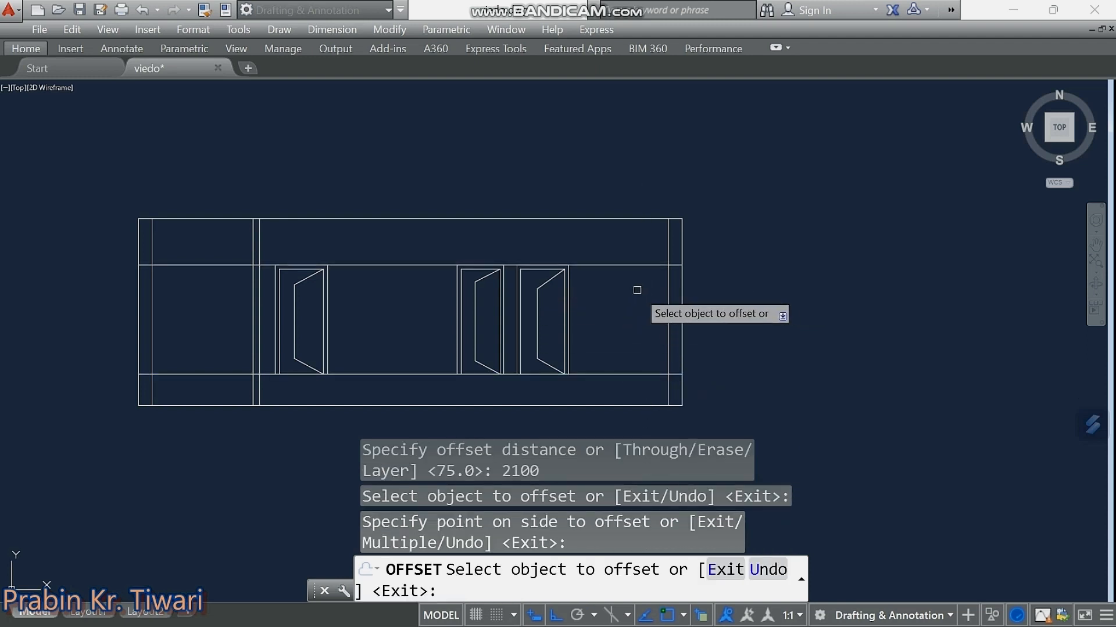
pyautogui.press('Escape')
pyautogui.press('Escape')
pyautogui.press('Escape')
# Trim the offset lintel line between the second bedroom door and the end wall, and erase its remainder across the doors.
pyautogui.scroll(2, 635, 290)
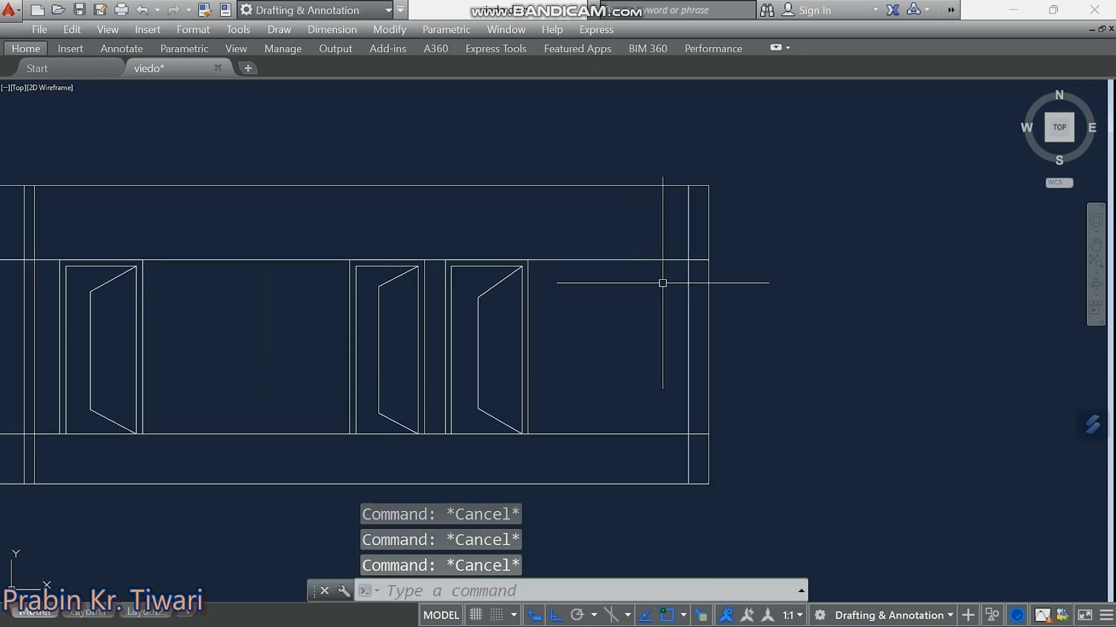
pyautogui.scroll(5, 635, 291)
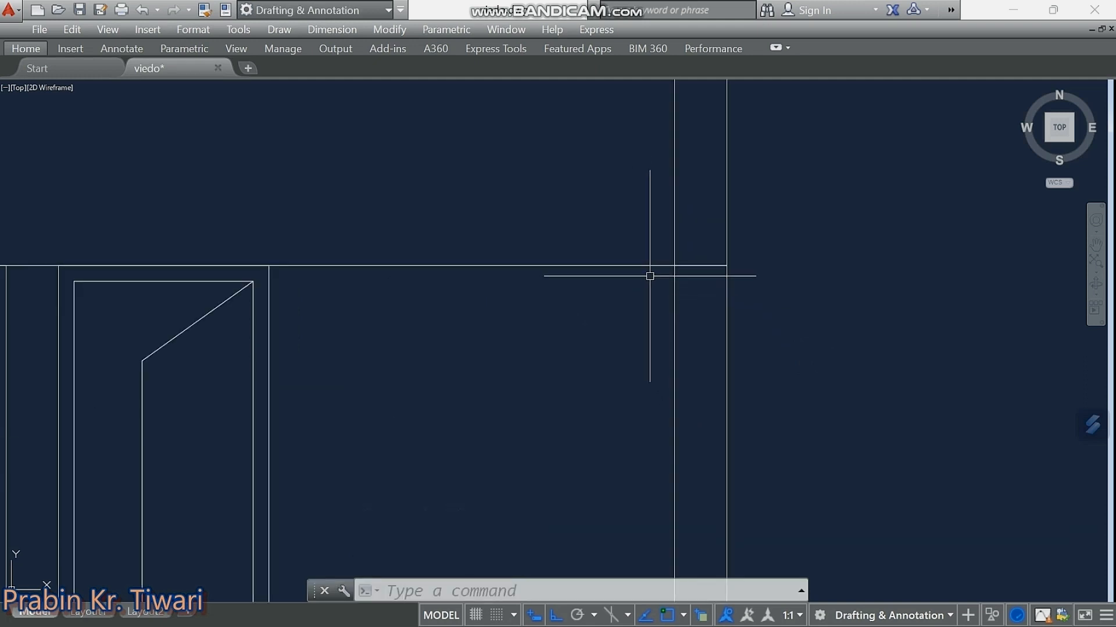
pyautogui.write('tr')
pyautogui.press('Return')
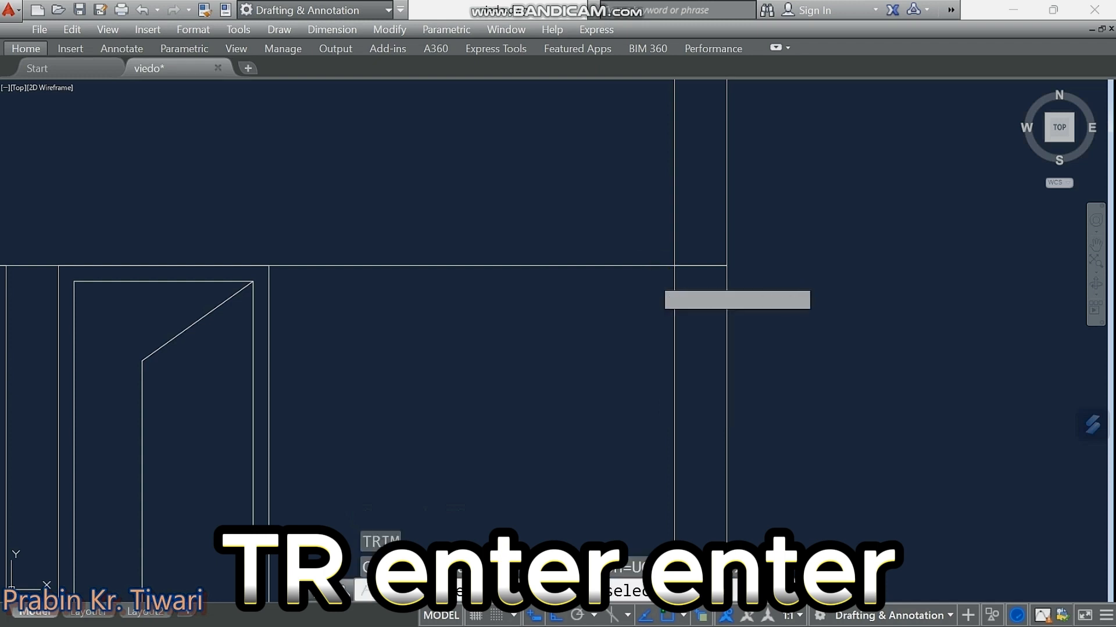
pyautogui.press('Return')
pyautogui.scroll(-5, 602, 281)
pyautogui.scroll(5, 477, 174)
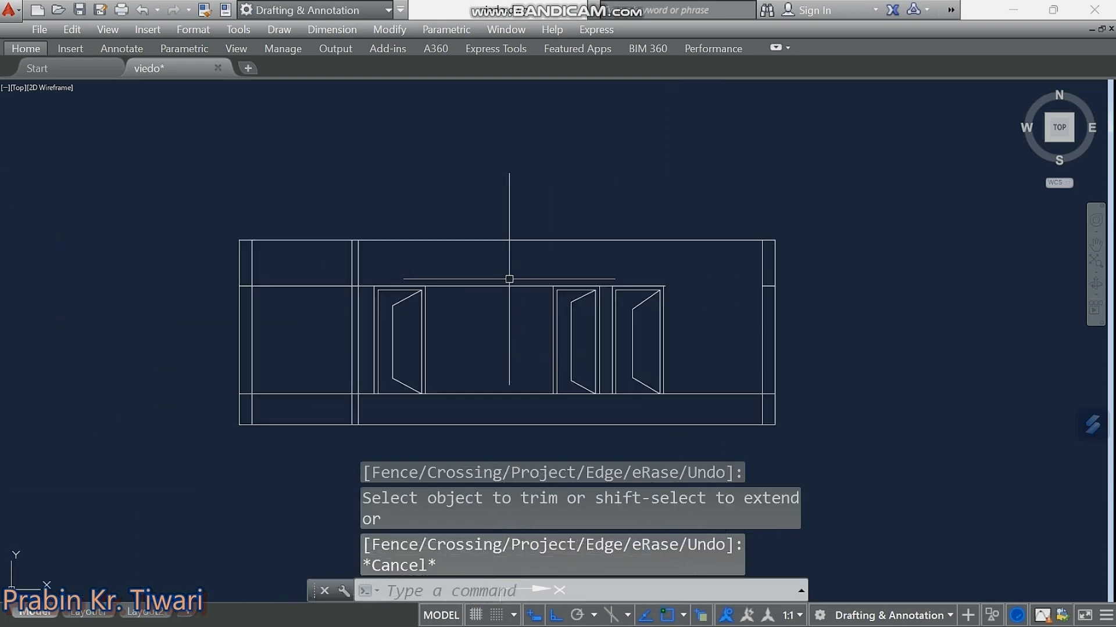
pyautogui.click(511, 271)
pyautogui.click(486, 311)
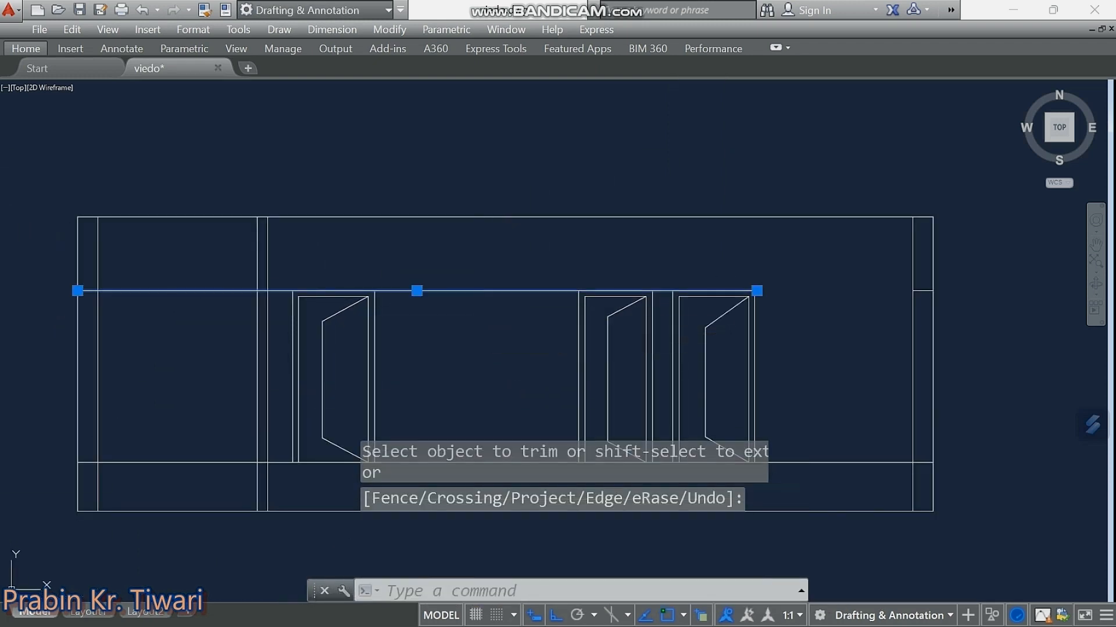
pyautogui.press('Delete')
# Draw the sunshade's underside 450 mm outward from the end wall's outer face at lintel level, with a 75 mm vertical outer edge.
pyautogui.scroll(5, 591, 342)
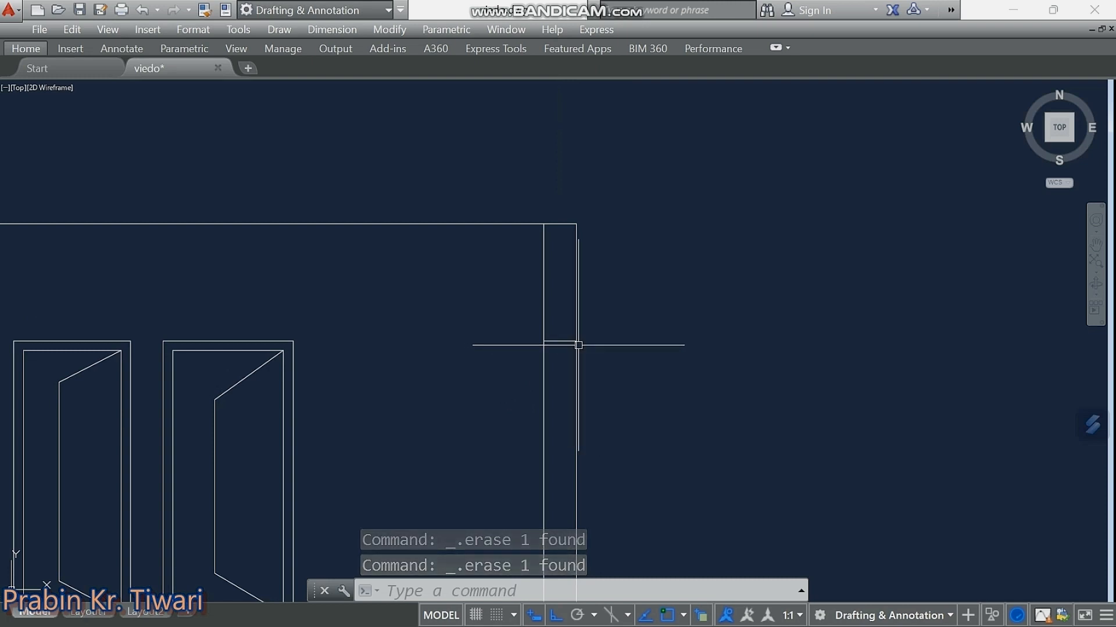
pyautogui.write('l')
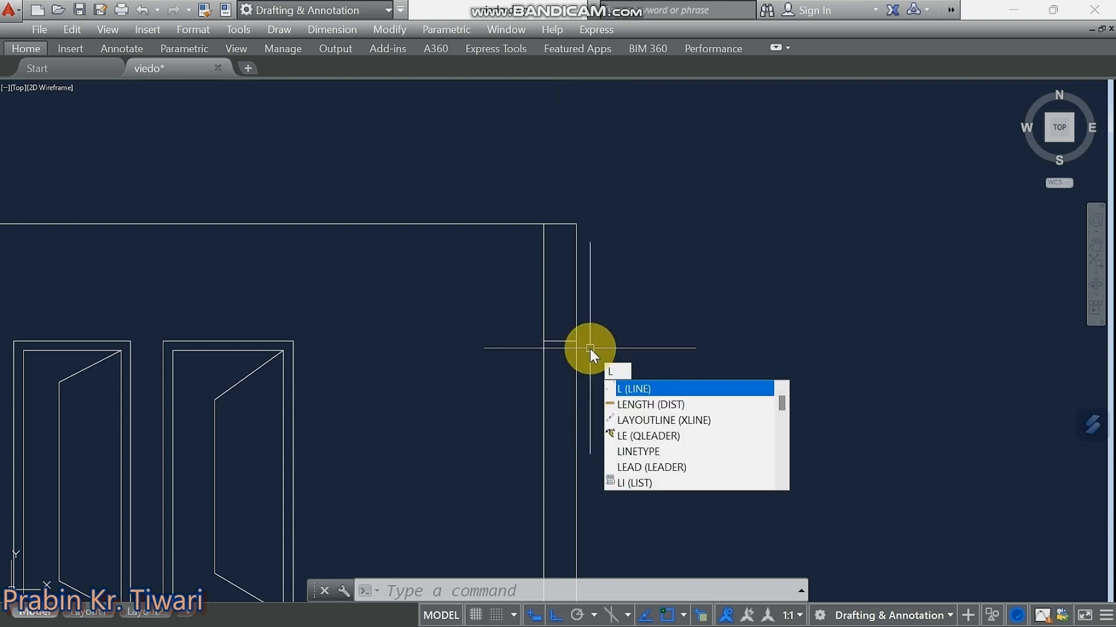
pyautogui.press('Return')
pyautogui.scroll(2, 591, 349)
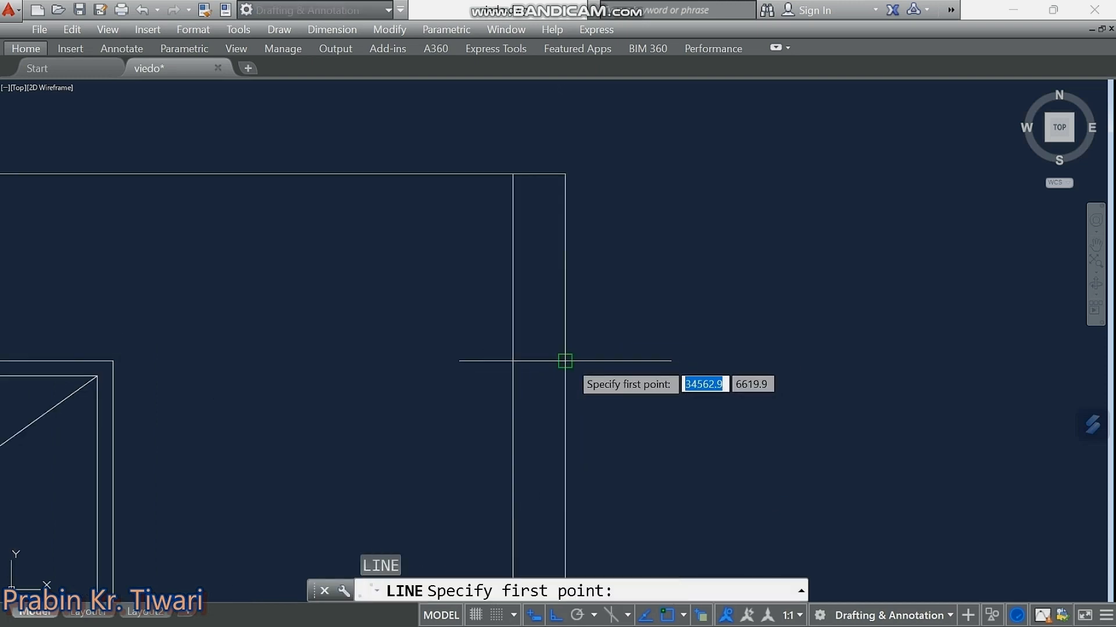
pyautogui.click(565, 360)
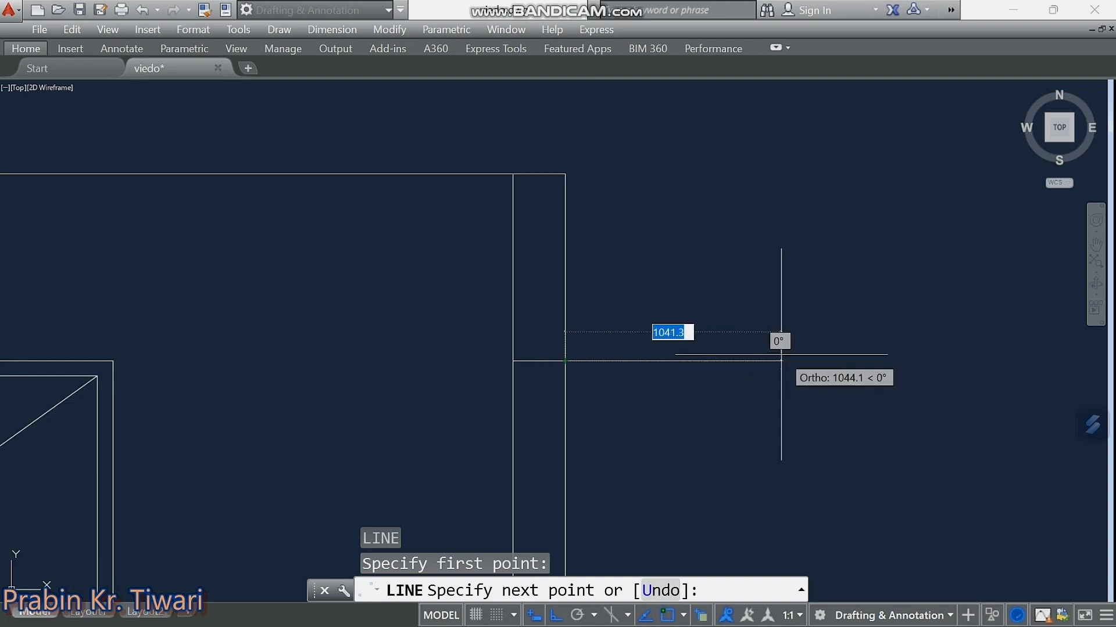
pyautogui.write('450')
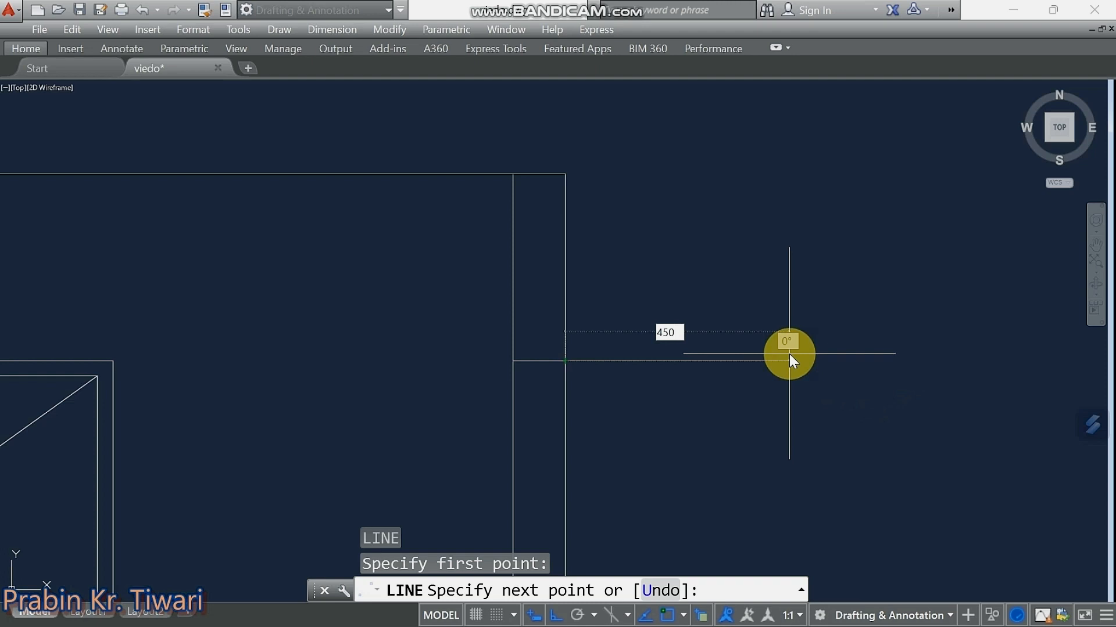
pyautogui.press('Return')
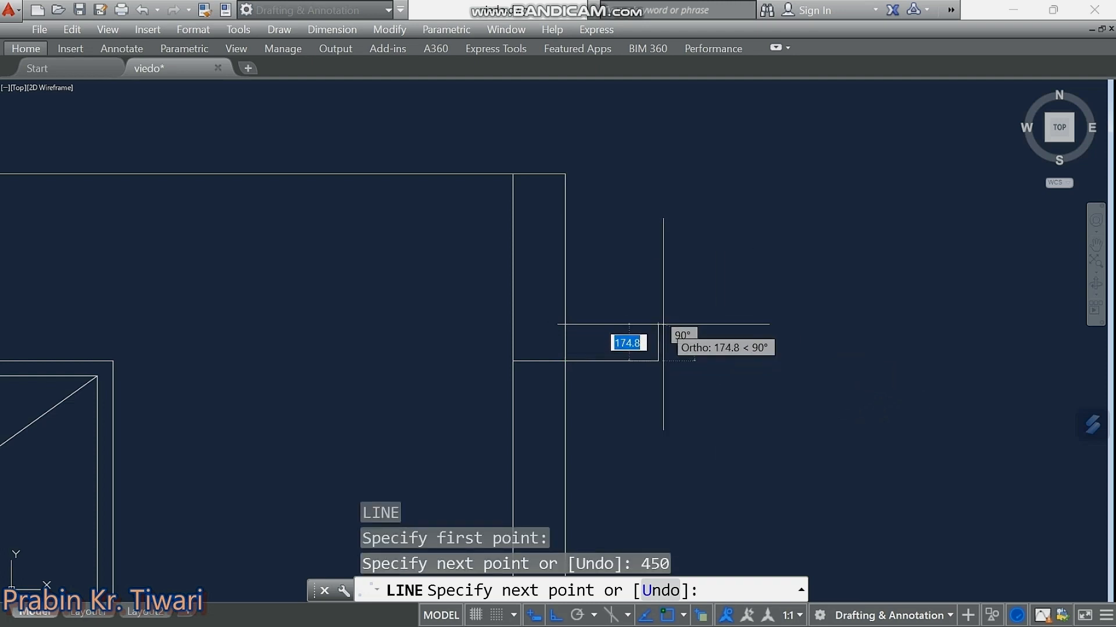
pyautogui.write('75')
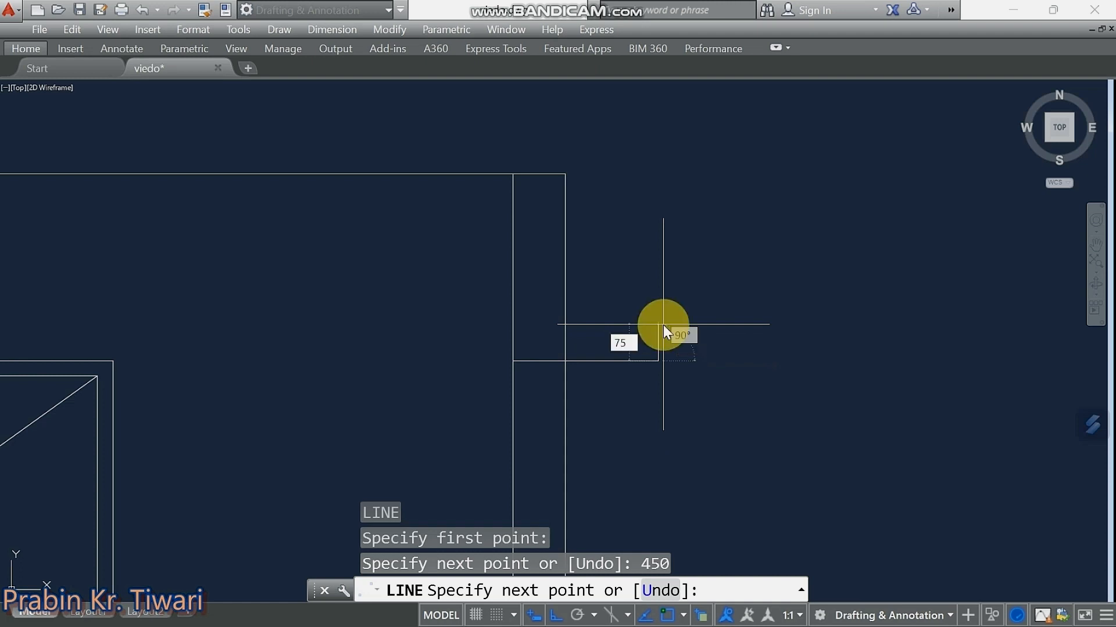
pyautogui.press('Return')
pyautogui.press('Escape')
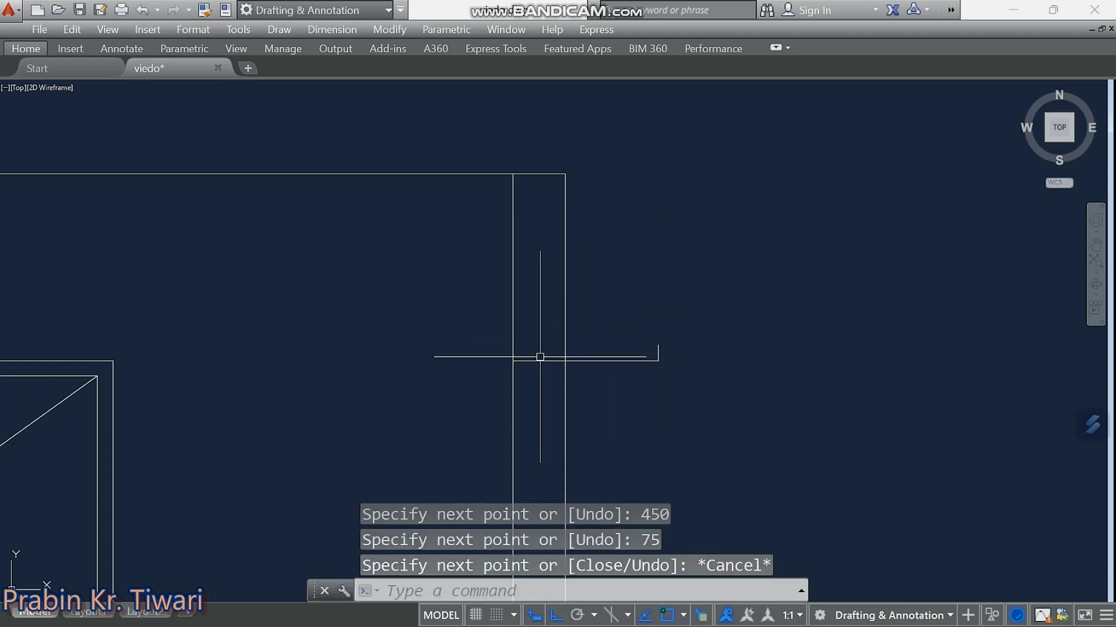
# Offset the short lintel line inside the end wall 100 mm upward.
pyautogui.moveTo(535, 359); pyautogui.dragTo(551, 343, button='middle')
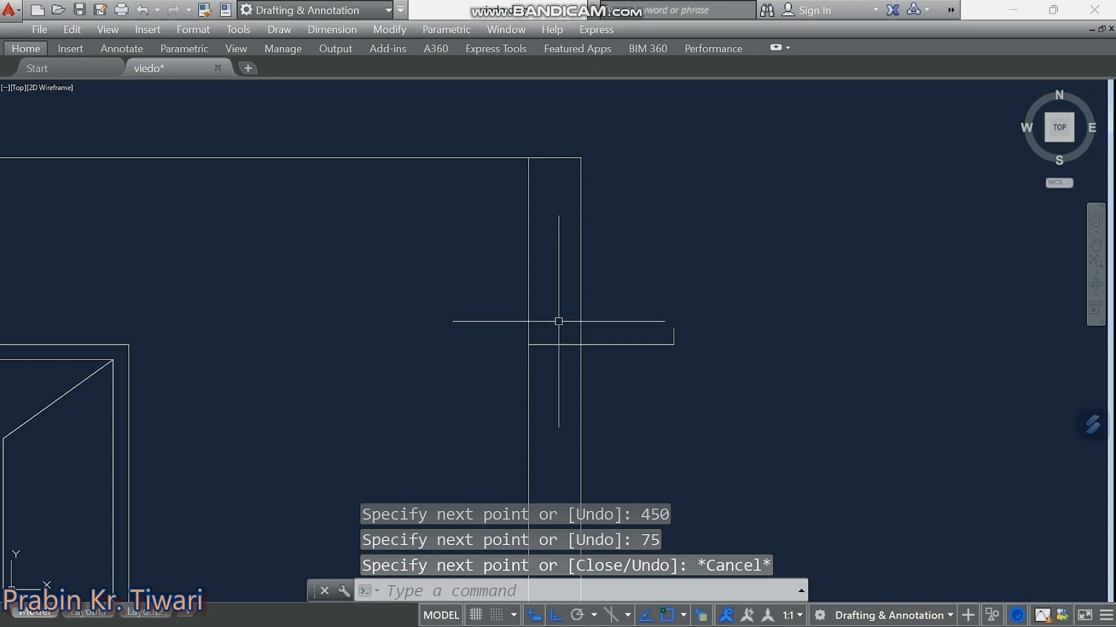
pyautogui.write('OFFSET')
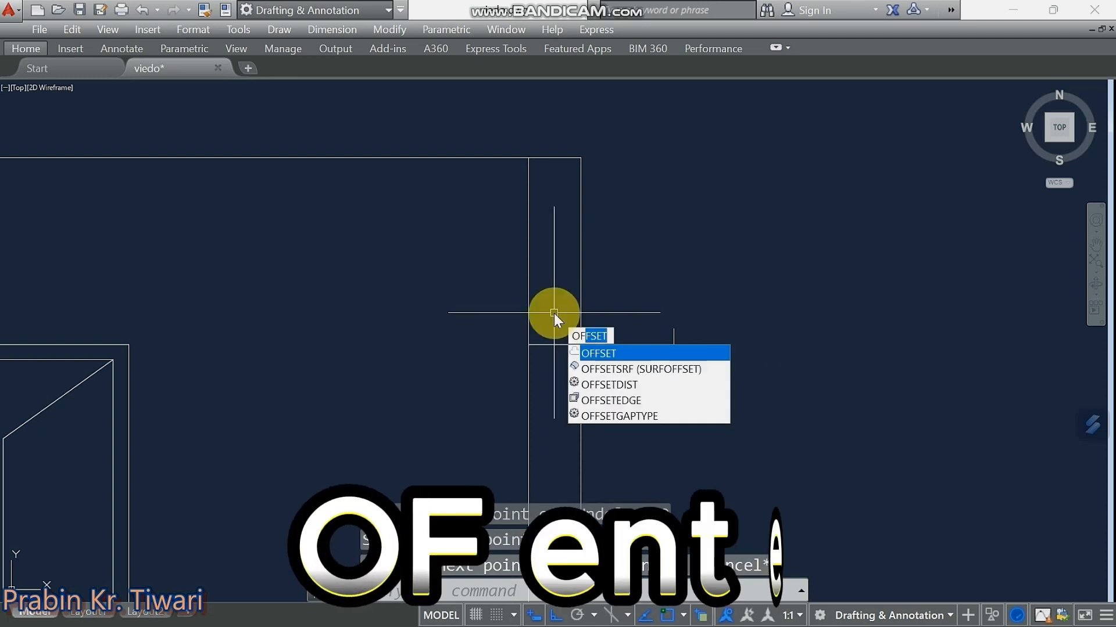
pyautogui.press('Return')
pyautogui.write('100')
pyautogui.press('Return')
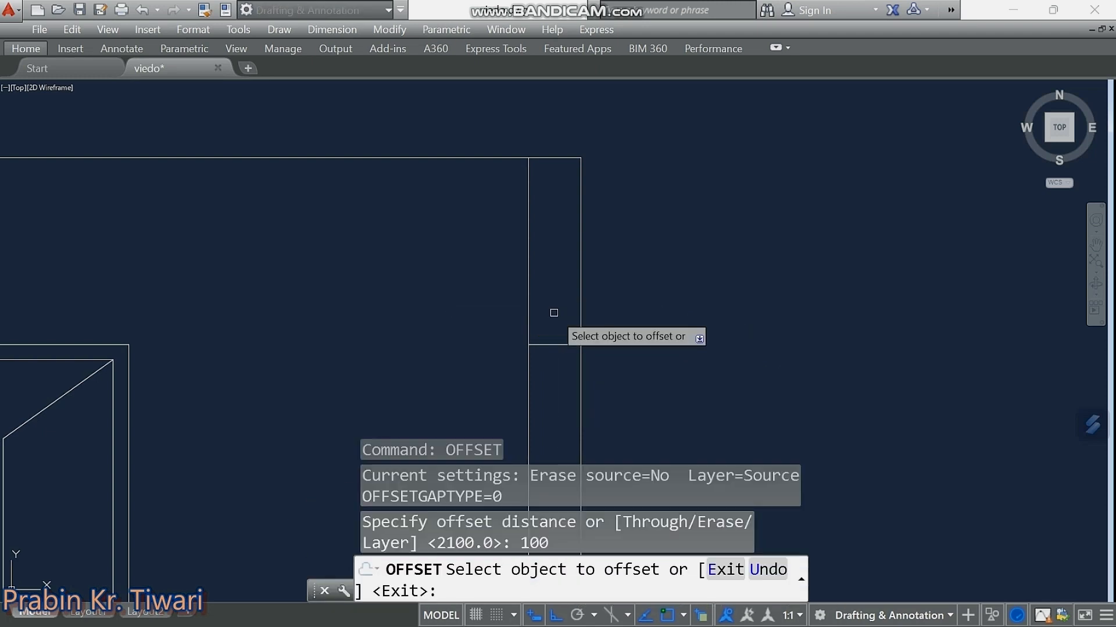
pyautogui.click(561, 345)
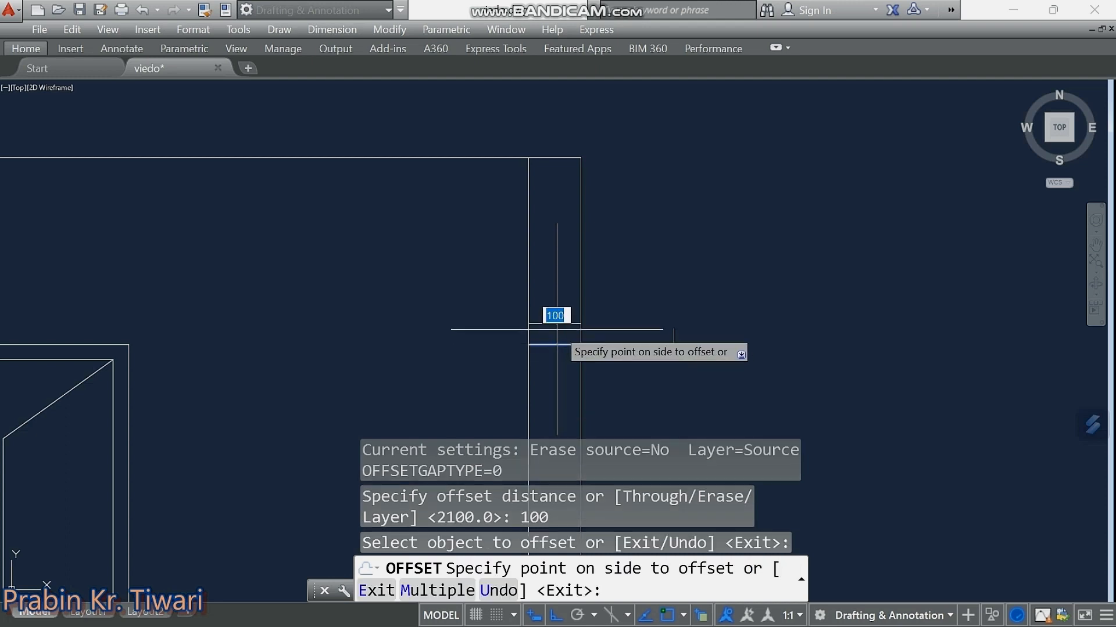
pyautogui.click(555, 291)
pyautogui.press('Escape')
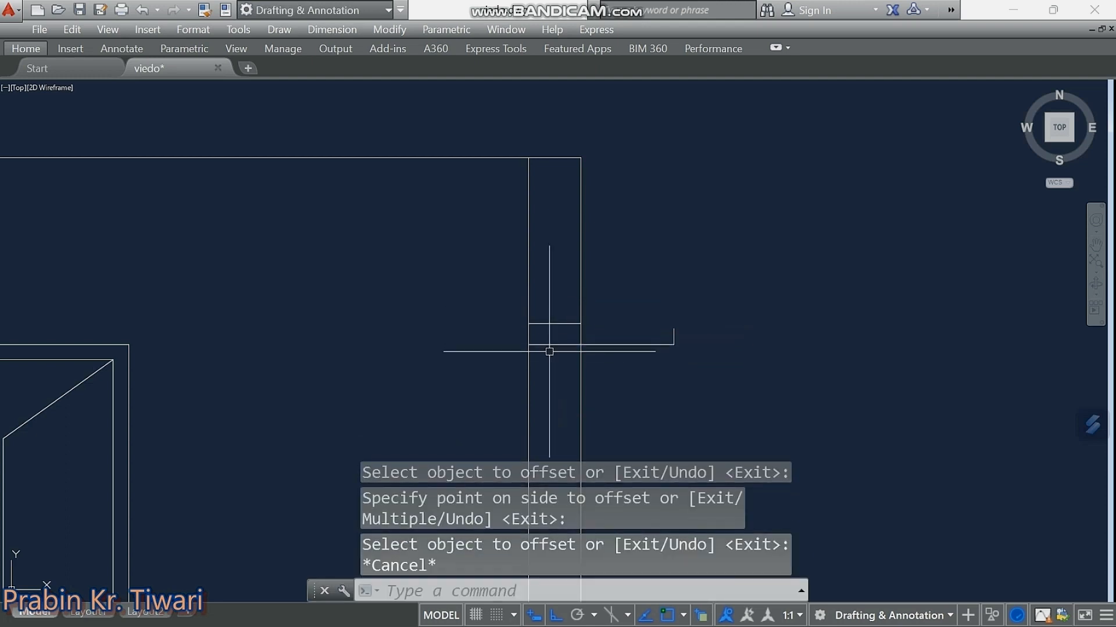
# Draw the sunshade's sloping top edge from the upper lintel line's outer end to the top of the vertical outer edge.
pyautogui.scroll(3, 554, 321)
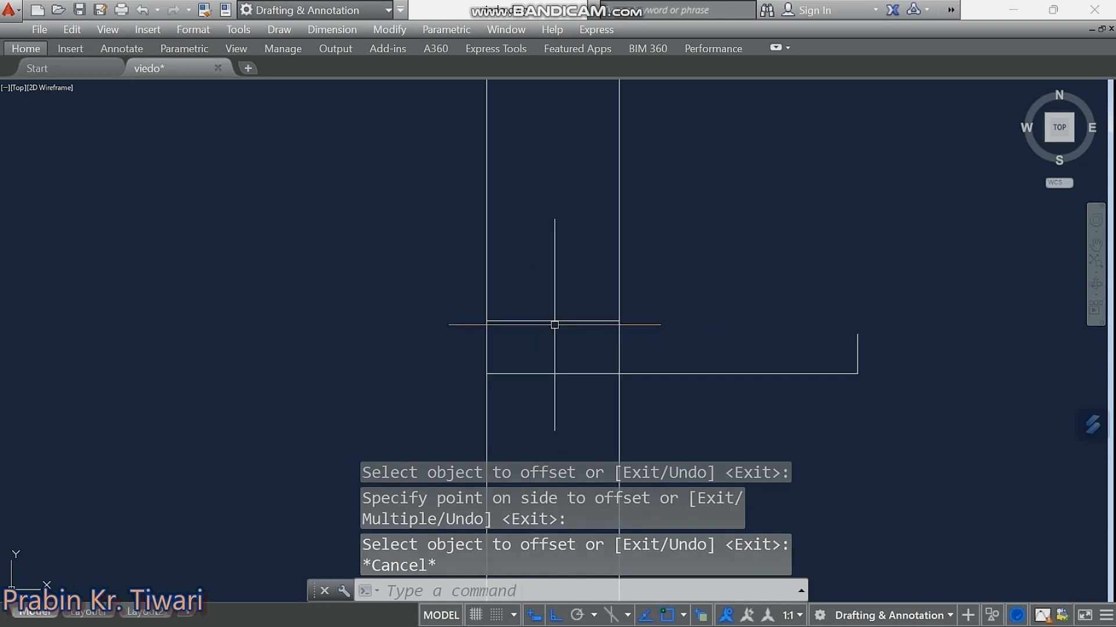
pyautogui.scroll(-2, 560, 325)
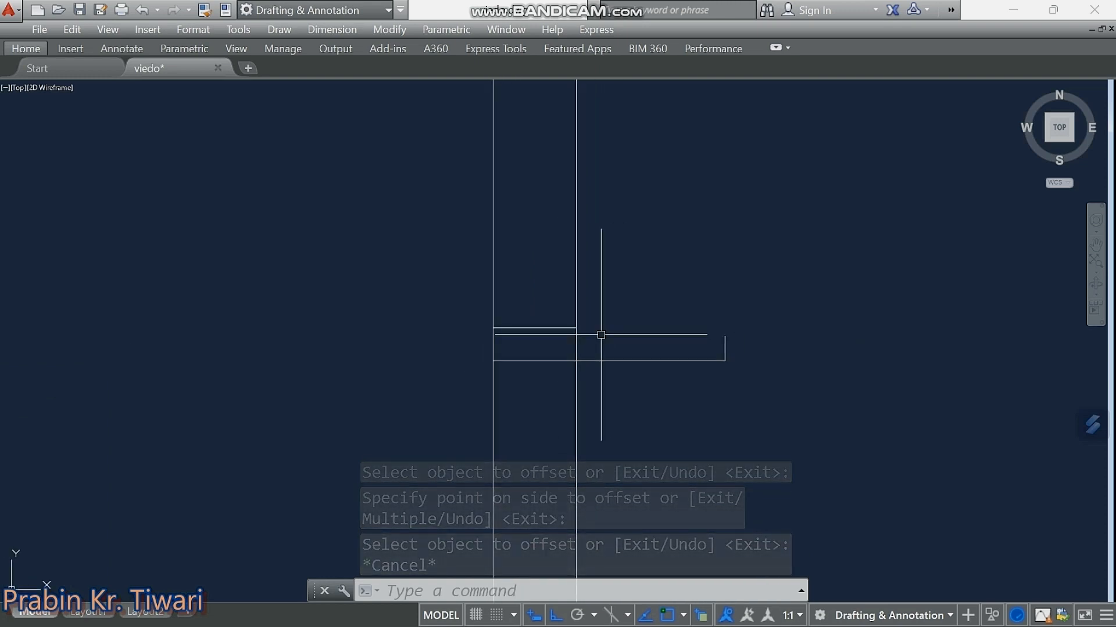
pyautogui.write('L')
pyautogui.press('Return')
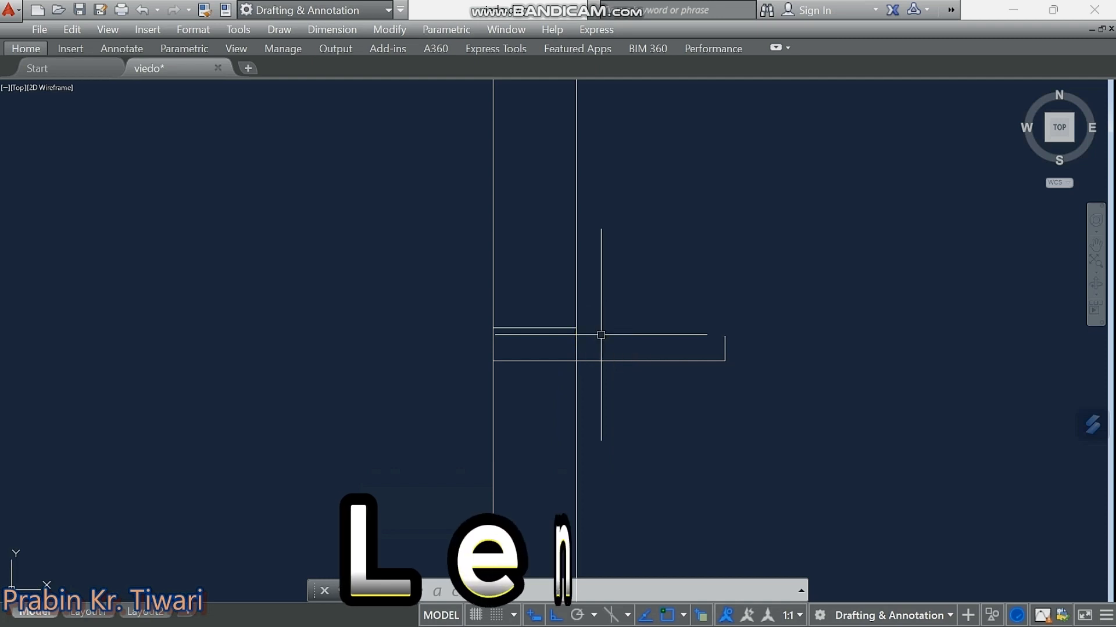
pyautogui.scroll(3, 601, 334)
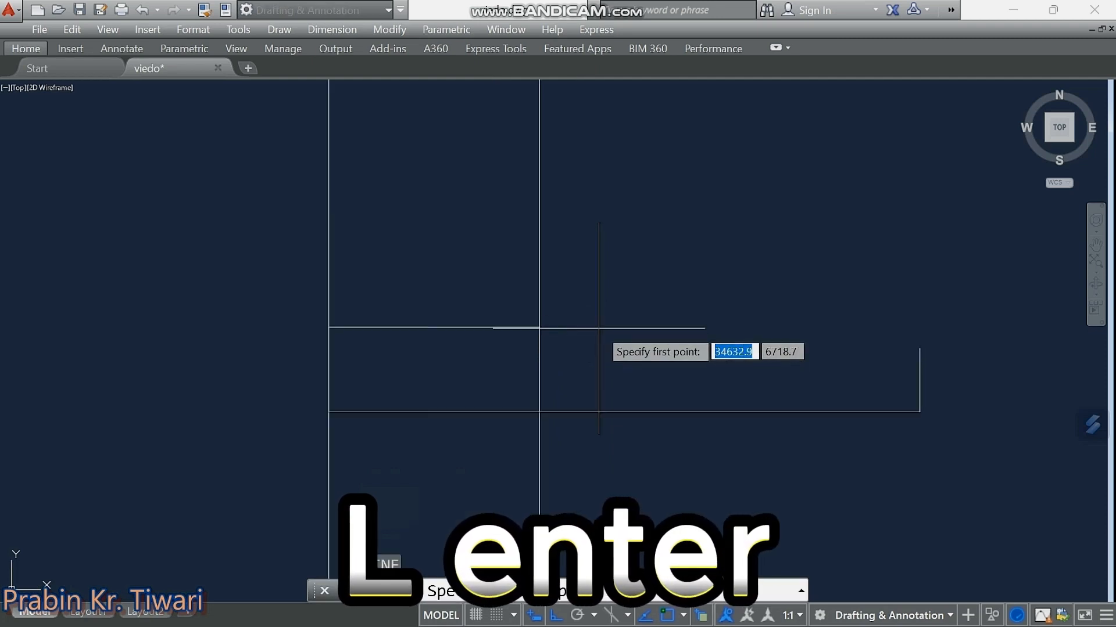
pyautogui.click(539, 327)
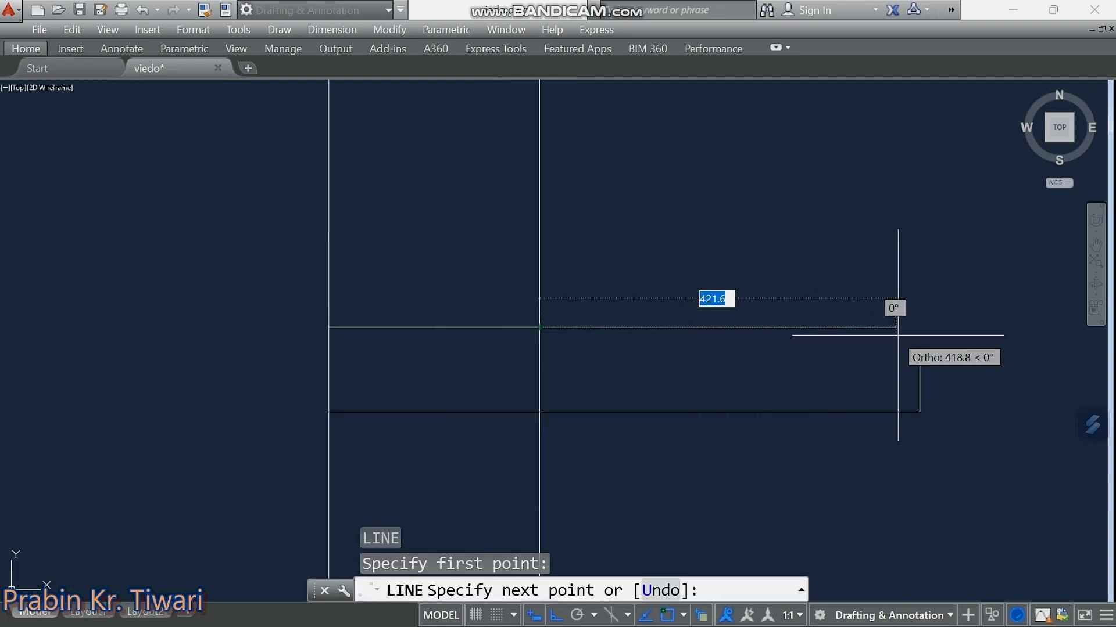
pyautogui.click(920, 349)
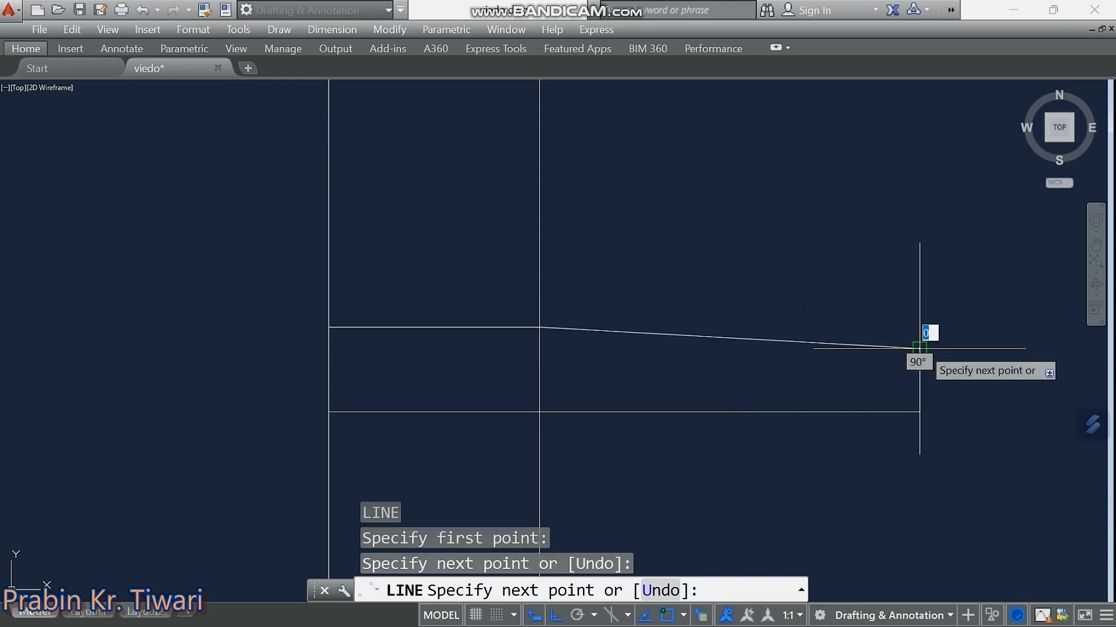
pyautogui.press('Escape')
# Trim the end wall's outer line between the sunshade's top and underside.
pyautogui.scroll(-5, 726, 353)
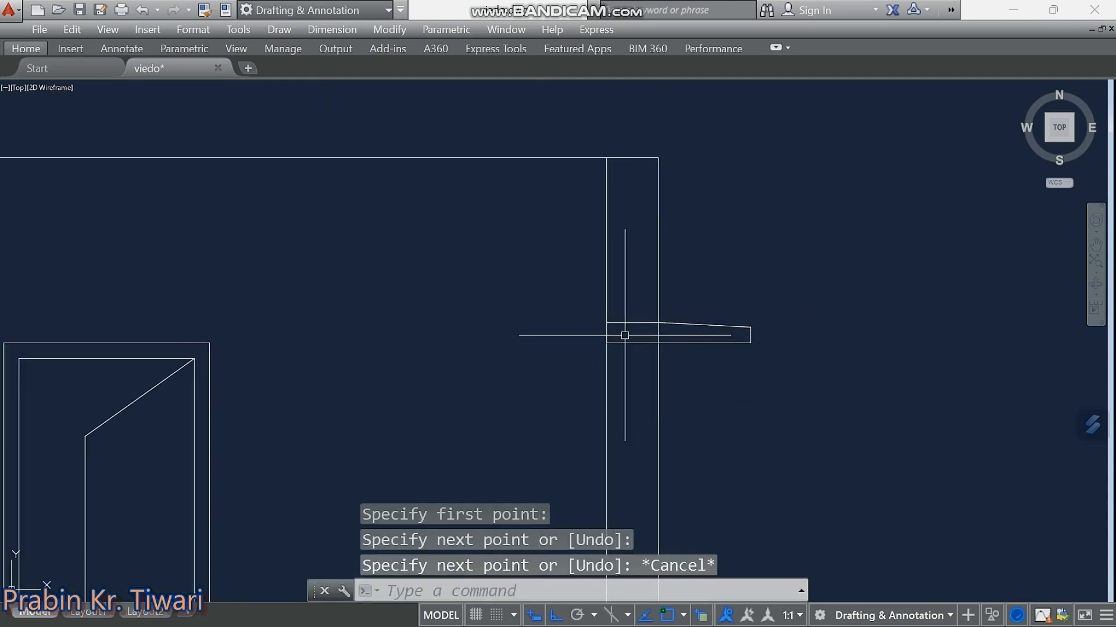
pyautogui.scroll(4, 655, 331)
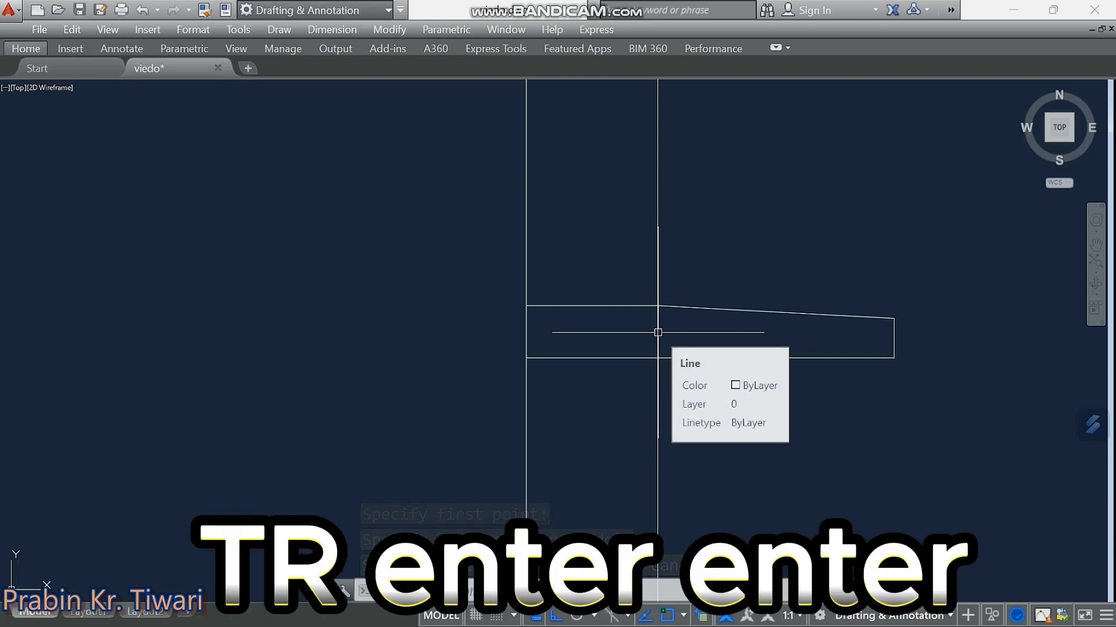
pyautogui.write('tr')
pyautogui.press('Return')
pyautogui.press('Return')
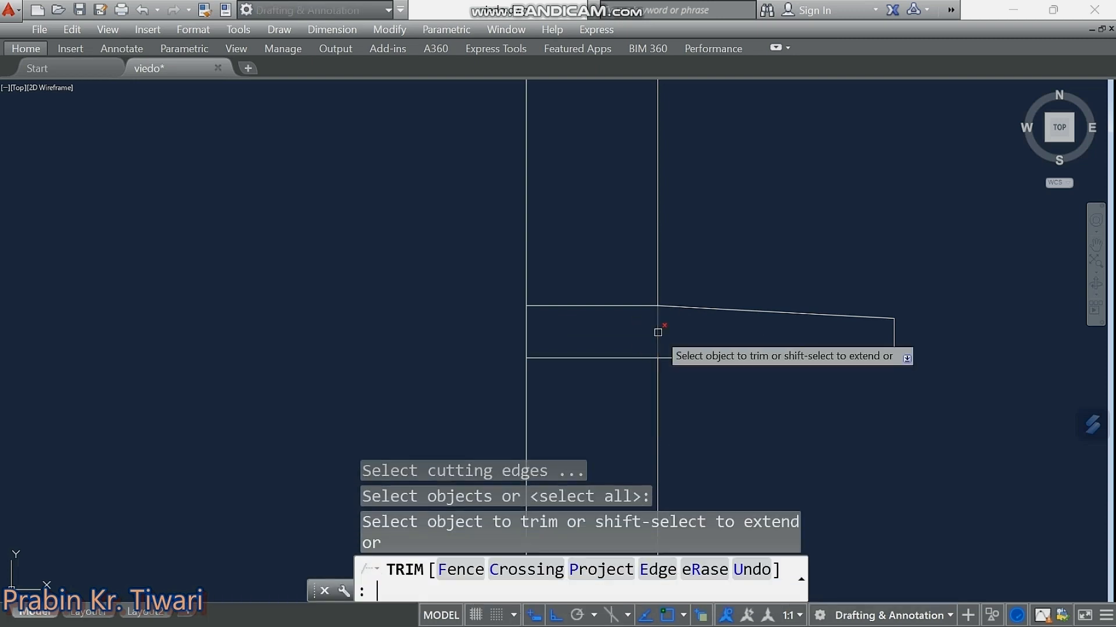
pyautogui.click(658, 333)
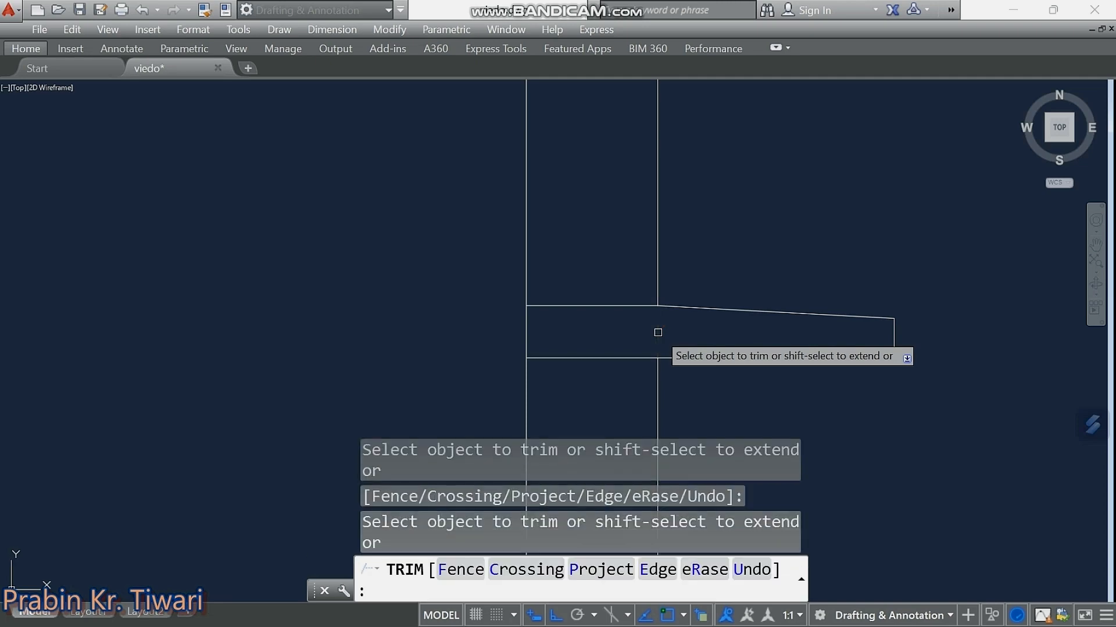
pyautogui.press('Escape')
pyautogui.scroll(-4, 655, 331)
pyautogui.moveTo(653, 332); pyautogui.dragTo(619, 266, button='middle')
pyautogui.scroll(-2, 620, 265)
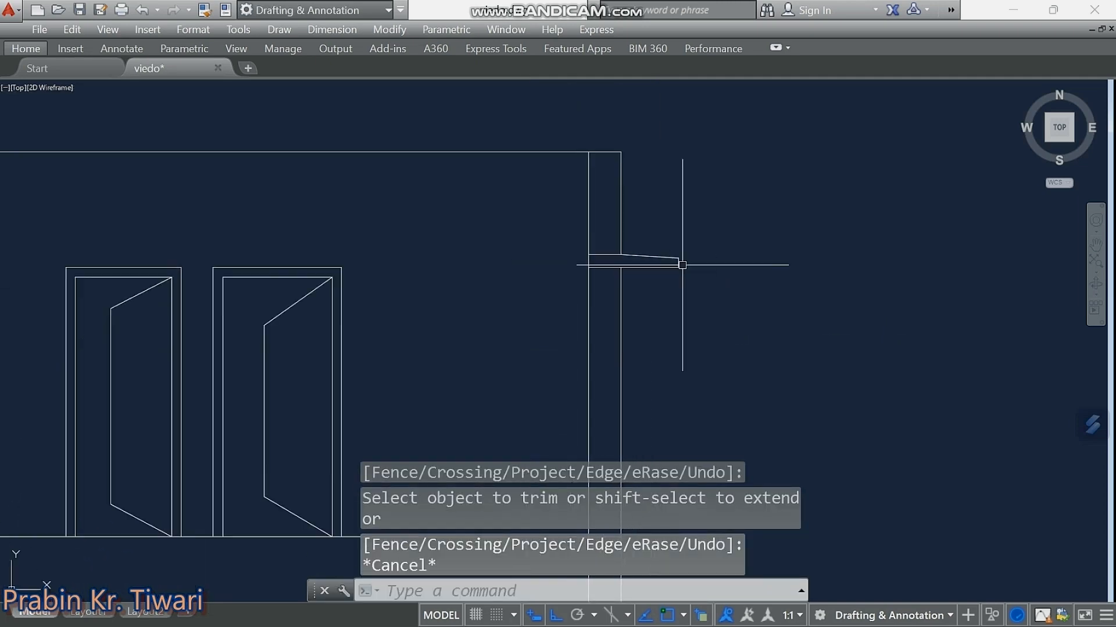
pyautogui.scroll(-5, 597, 379)
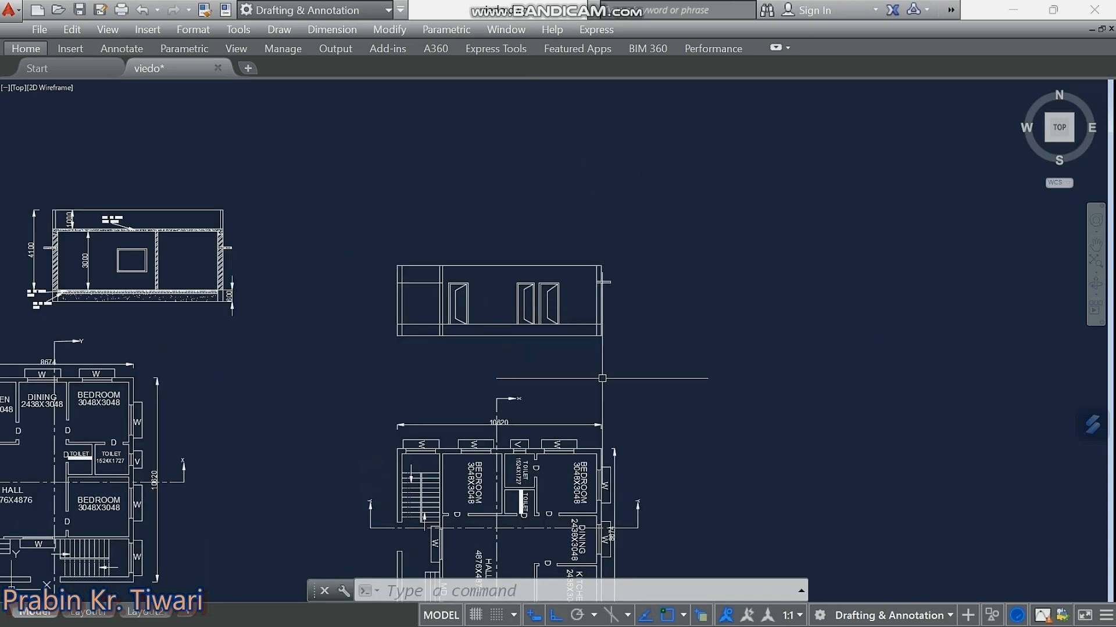
# Offset the section's floor line 900 mm upward for the sill of the cut dining window.
pyautogui.moveTo(598, 378); pyautogui.dragTo(576, 314, button='middle')
pyautogui.scroll(6, 561, 430)
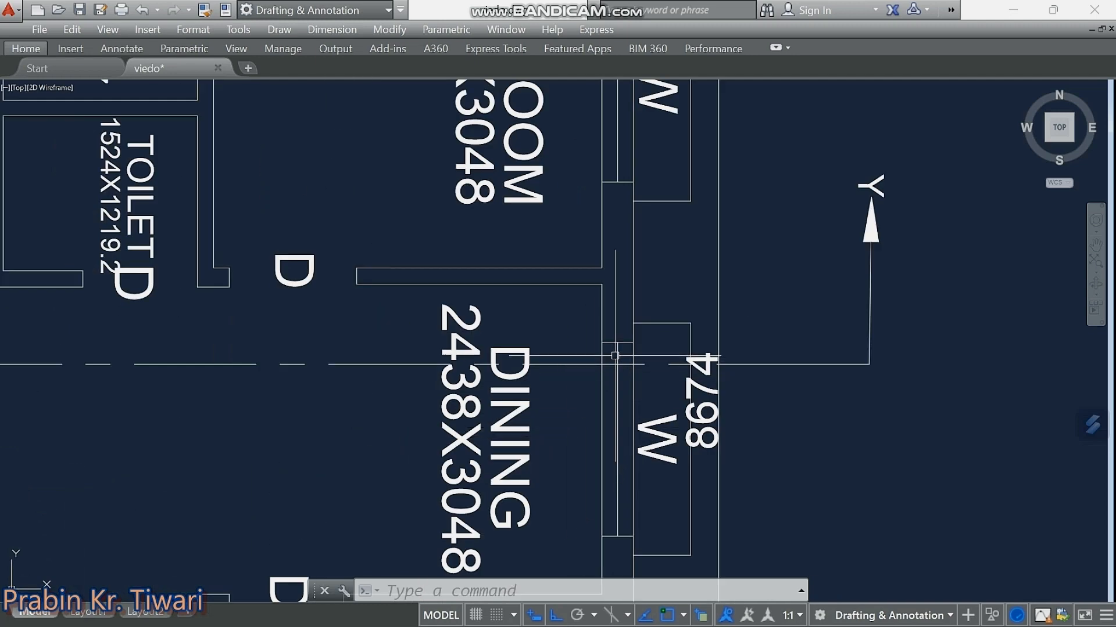
pyautogui.scroll(3, 615, 355)
pyautogui.scroll(-3, 637, 363)
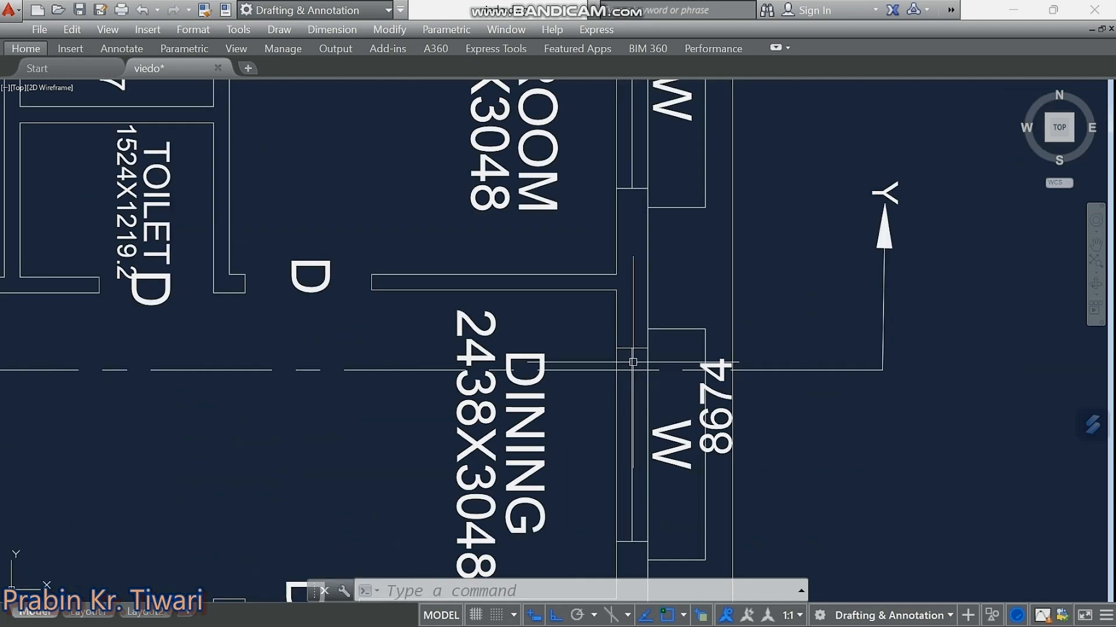
pyautogui.scroll(-5, 633, 362)
pyautogui.scroll(6, 625, 216)
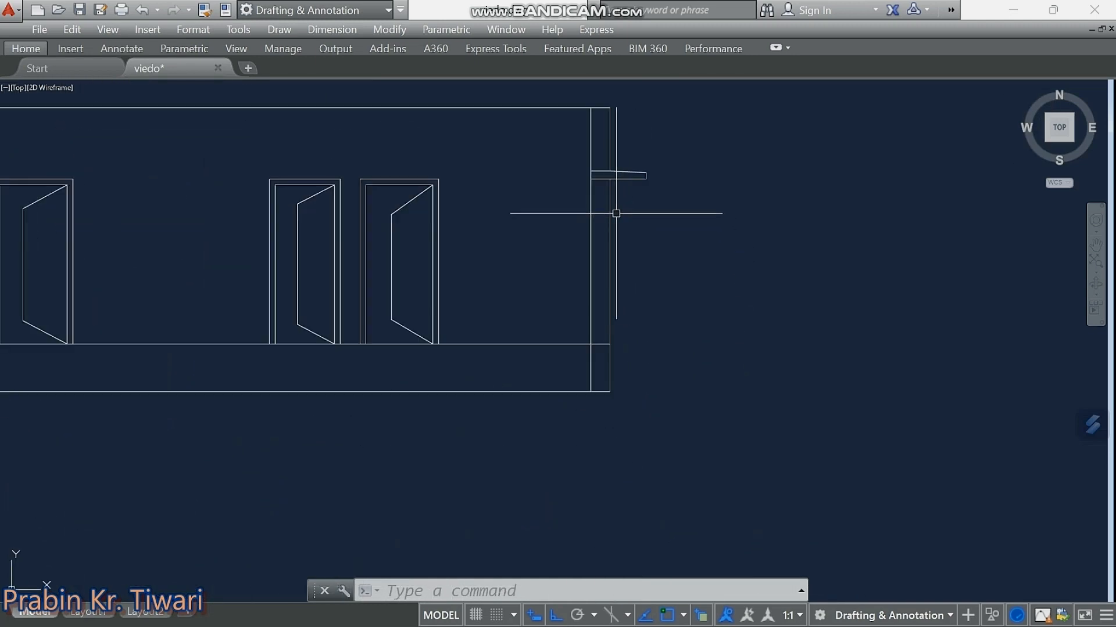
pyautogui.scroll(2, 608, 177)
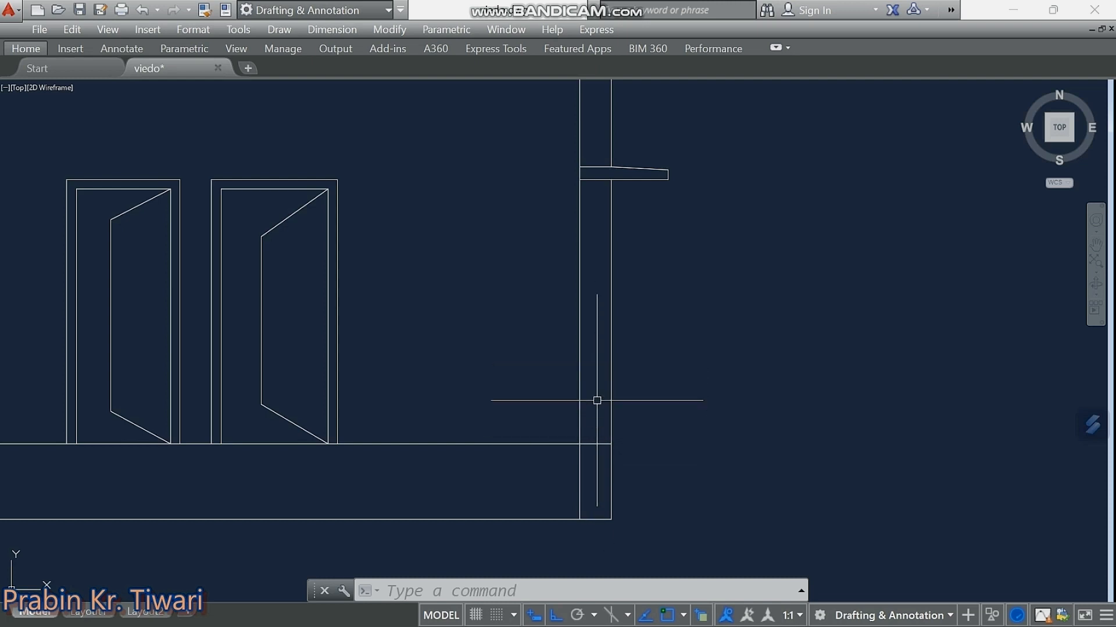
pyautogui.write('OFFSET')
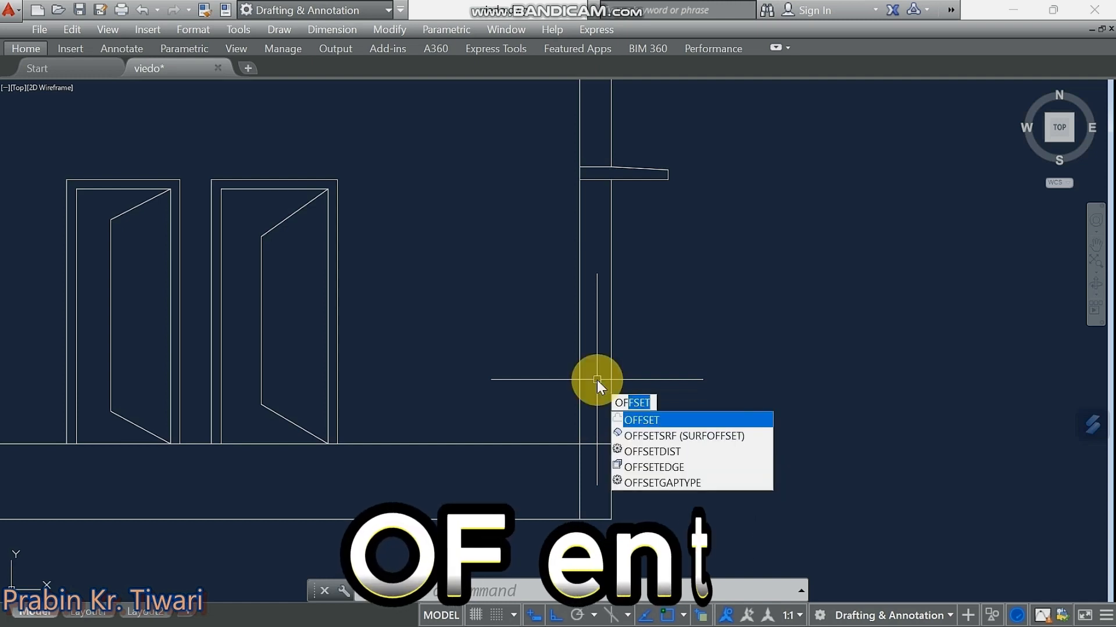
pyautogui.press('Return')
pyautogui.write('900')
pyautogui.press('Return')
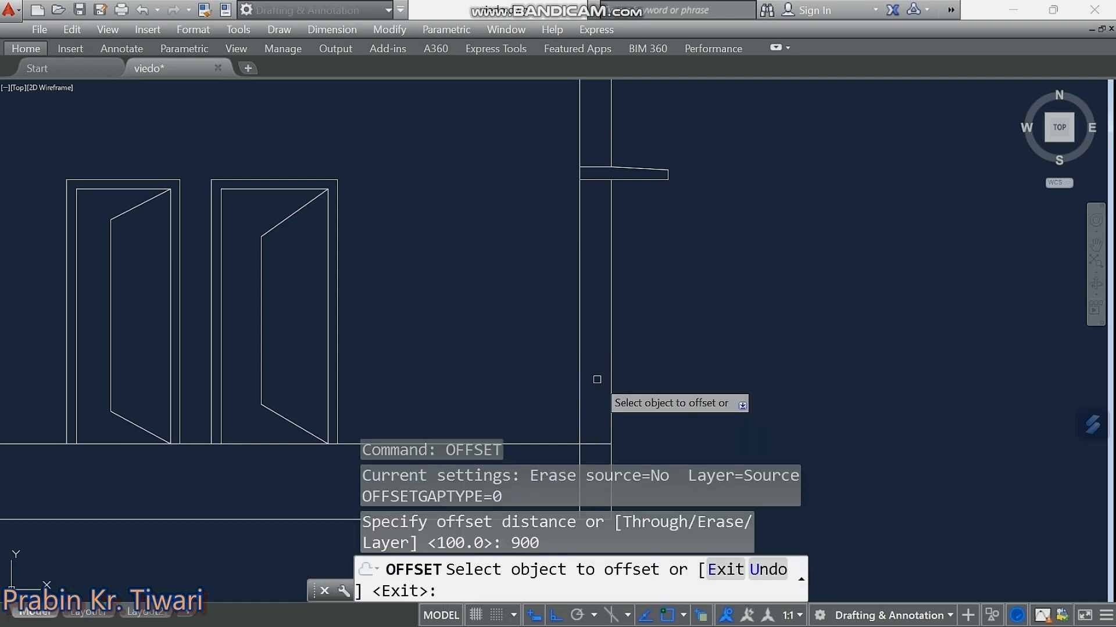
pyautogui.moveTo(601, 397); pyautogui.dragTo(633, 342, button='middle')
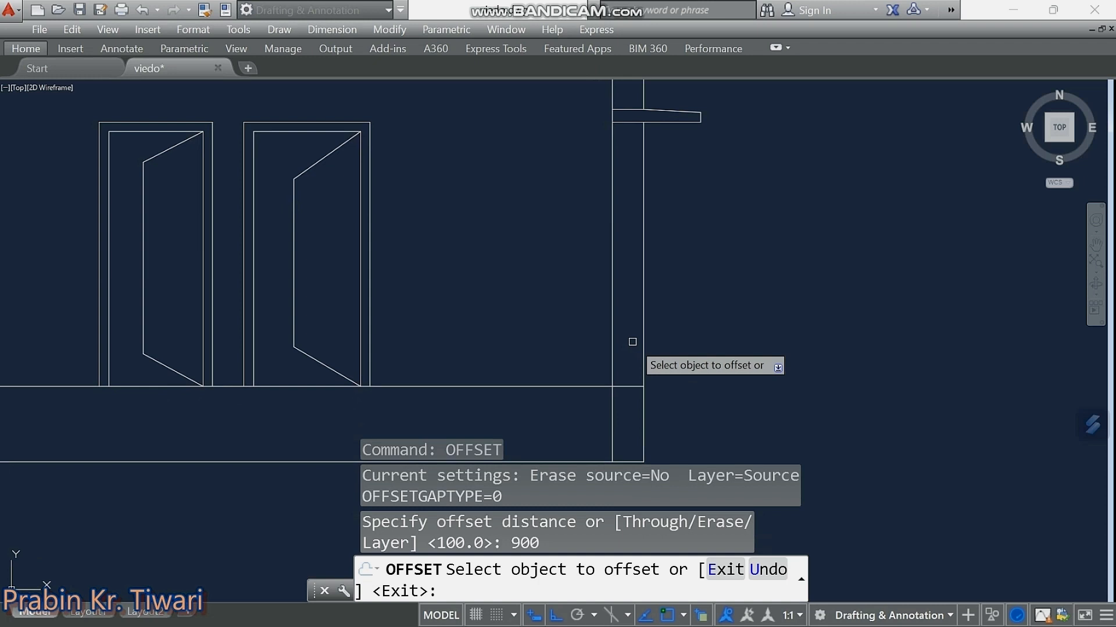
pyautogui.moveTo(632, 342); pyautogui.dragTo(630, 358, button='middle')
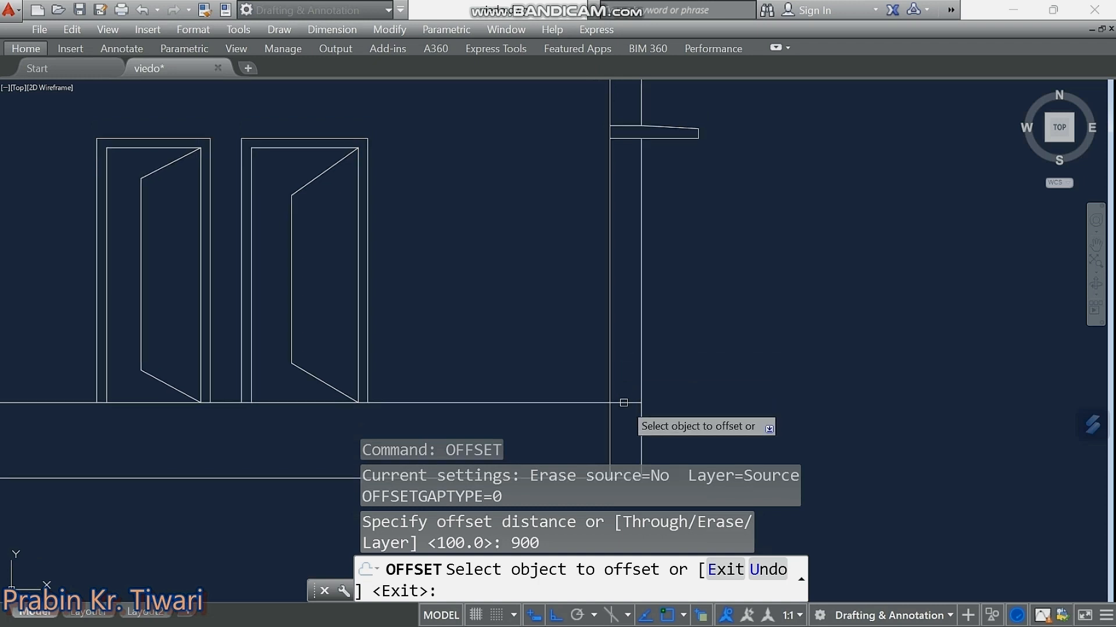
pyautogui.click(623, 403)
pyautogui.click(623, 343)
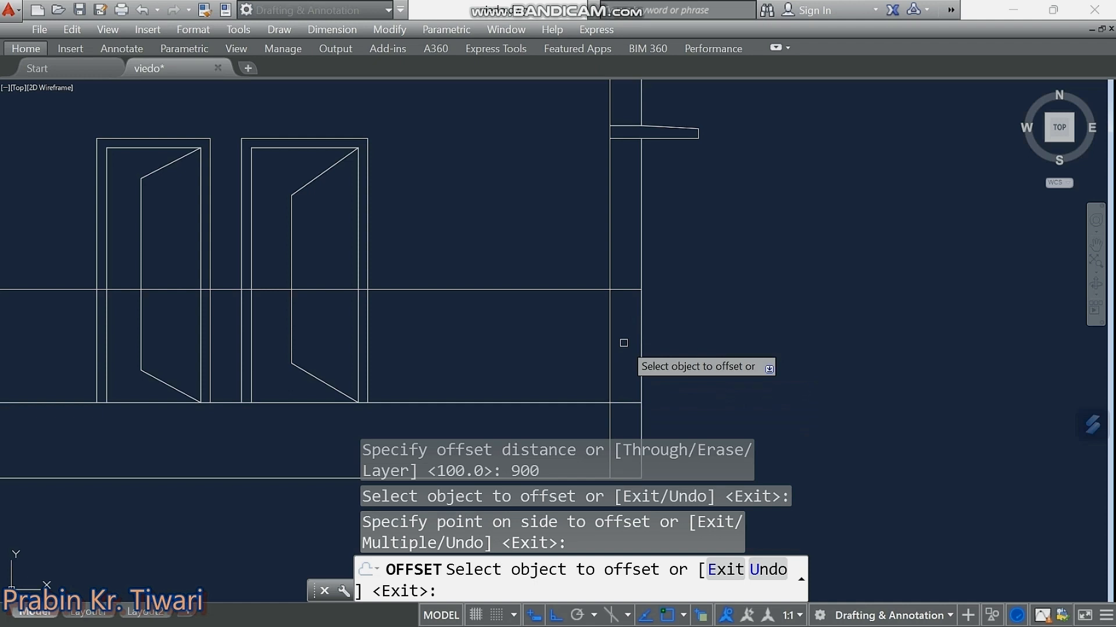
pyautogui.press('Escape')
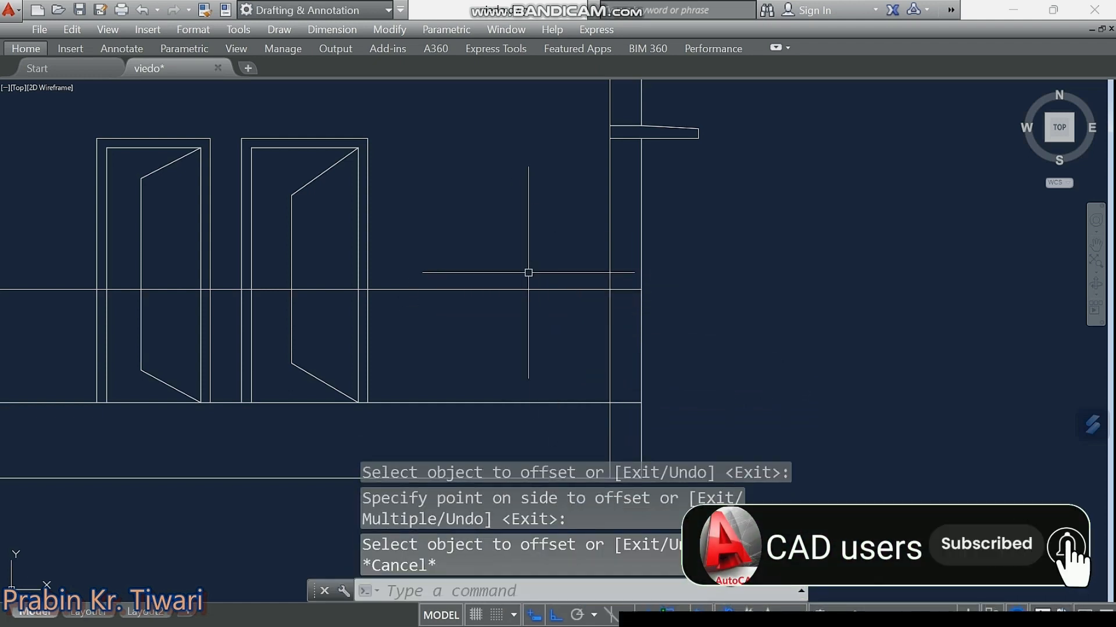
# Trim the sill line at the end wall's inner face and erase its remainder across the rooms, keeping only the piece inside the wall.
pyautogui.write('tr')
pyautogui.press('Return')
pyautogui.press('Return')
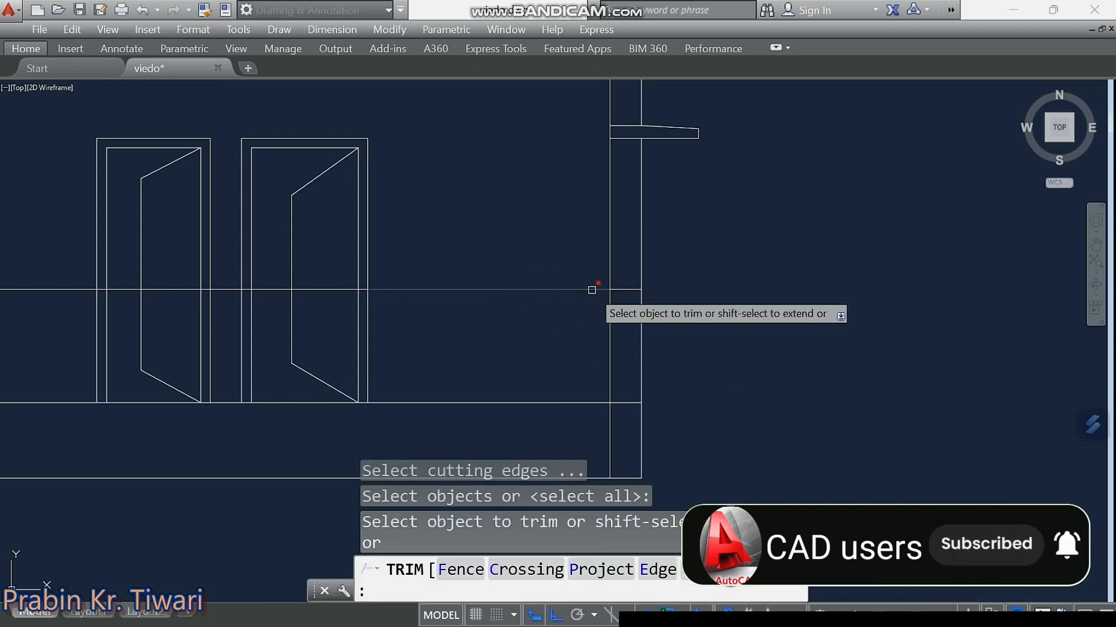
pyautogui.press('Escape')
pyautogui.click(327, 281)
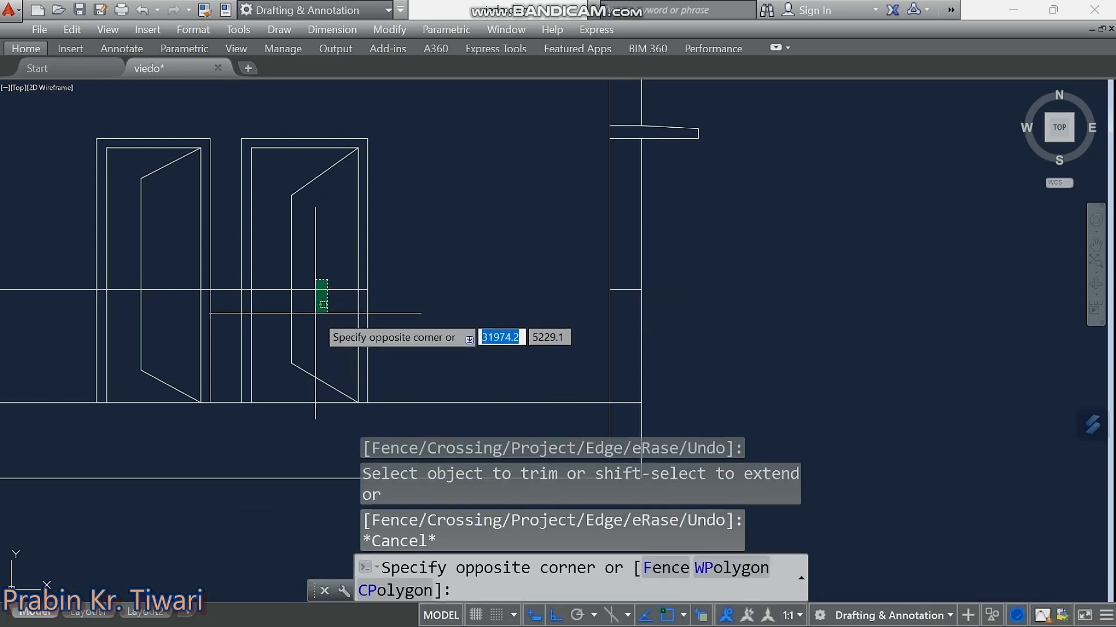
pyautogui.click(315, 314)
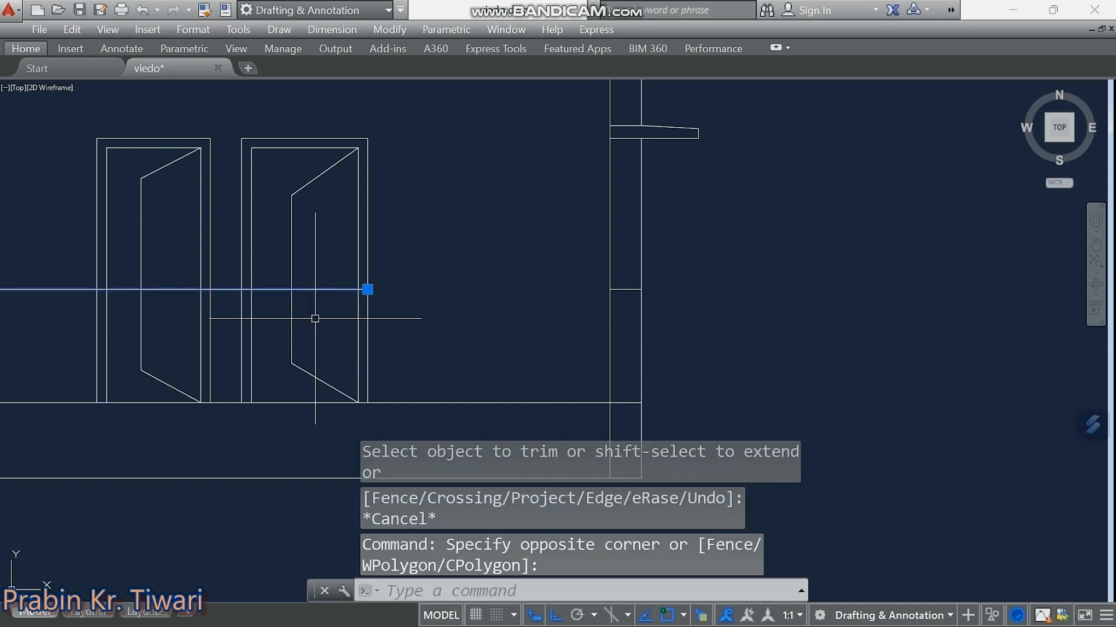
pyautogui.press('Delete')
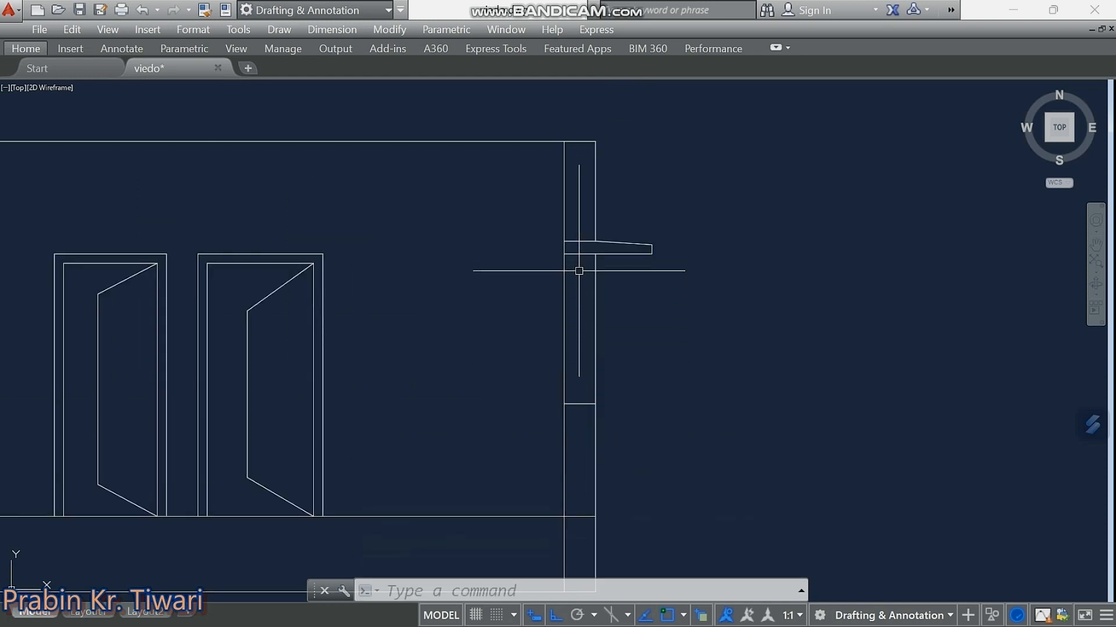
# Draw the window's vertical centre line from the midpoint of the sill line up to the underside of the lintel.
pyautogui.click(584, 293)
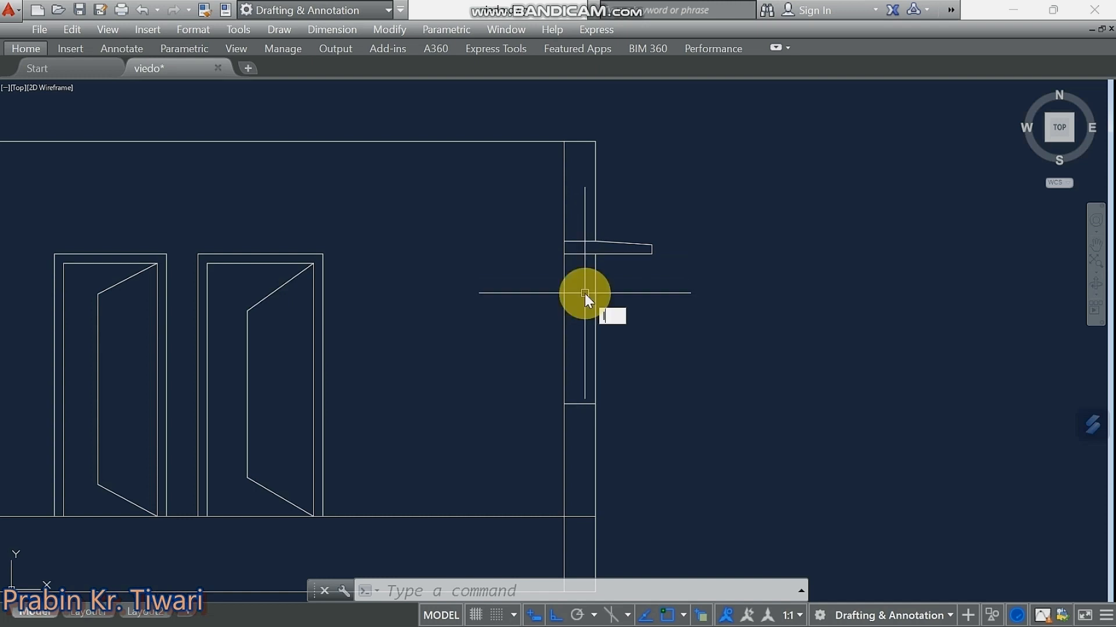
pyautogui.write('l')
pyautogui.press('Return')
pyautogui.scroll(3, 578, 401)
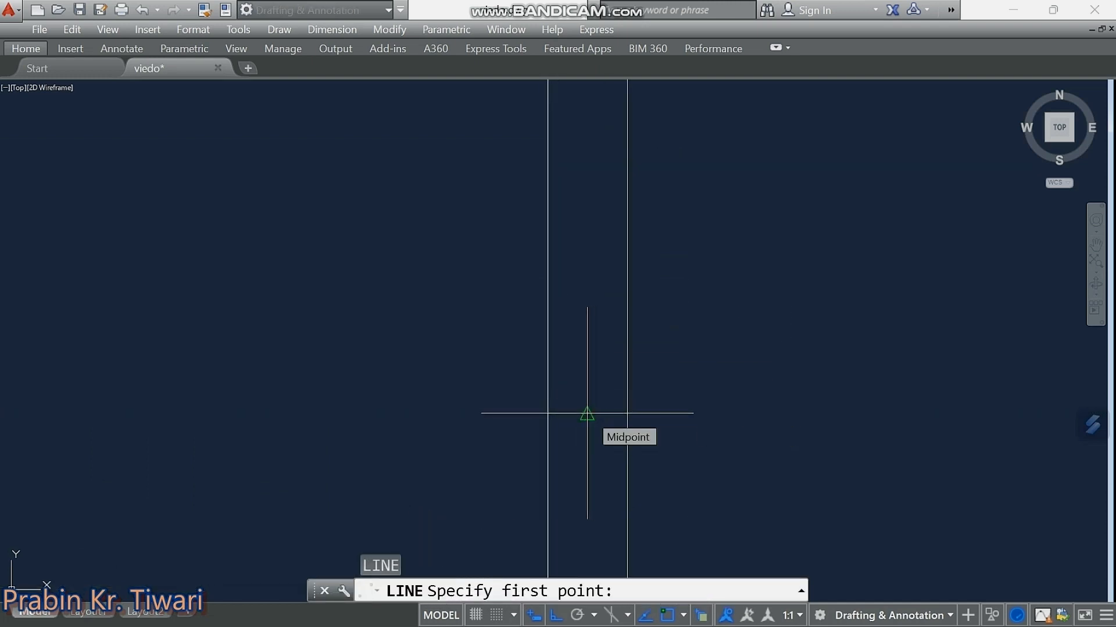
pyautogui.click(587, 414)
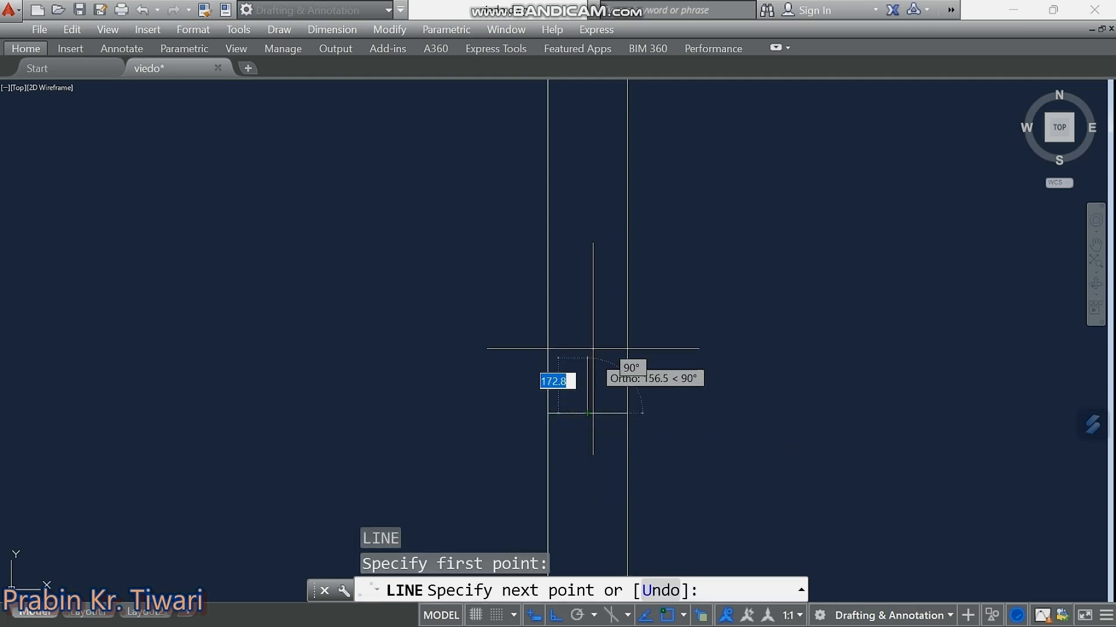
pyautogui.scroll(-3, 590, 250)
pyautogui.moveTo(590, 244); pyautogui.dragTo(593, 332, button='middle')
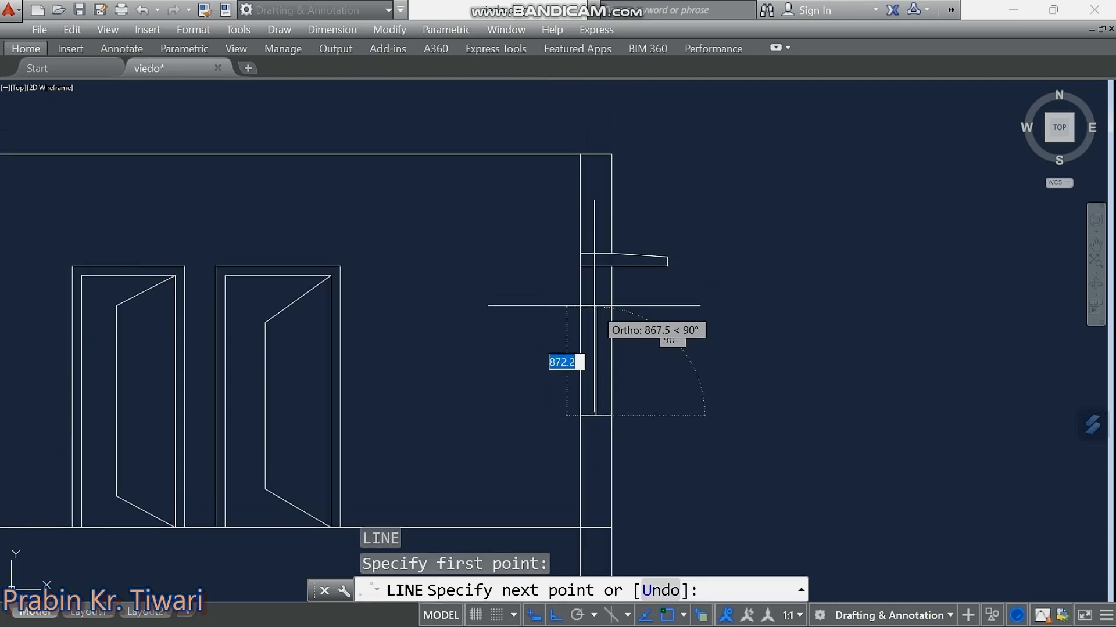
pyautogui.scroll(3, 597, 280)
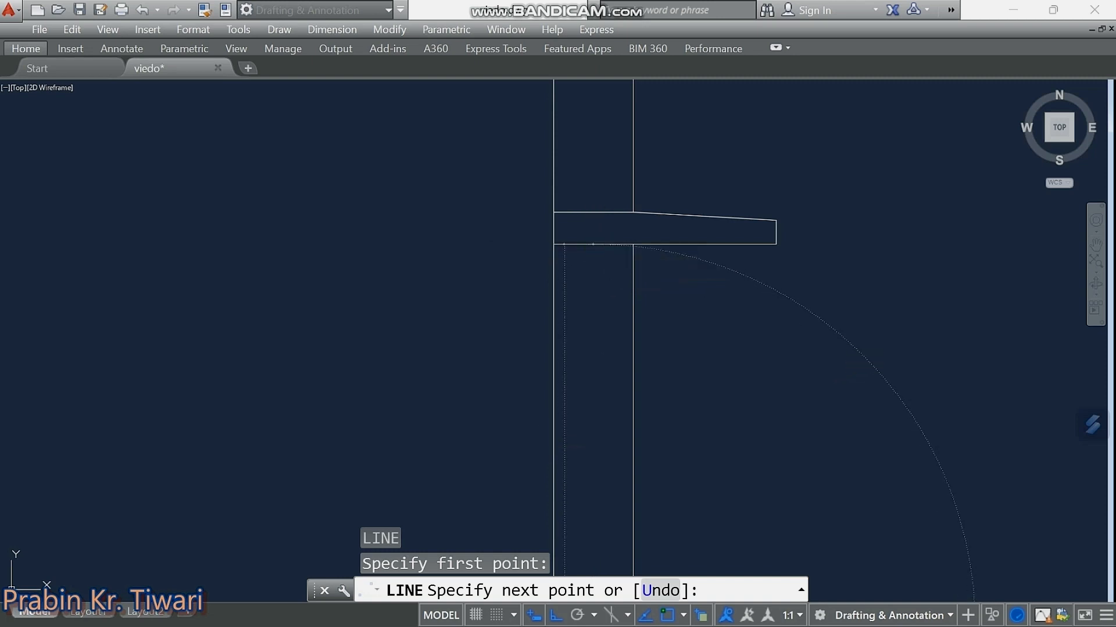
pyautogui.click(591, 245)
pyautogui.press('Escape')
pyautogui.scroll(-5, 593, 244)
pyautogui.moveTo(605, 301); pyautogui.dragTo(594, 293, button='middle')
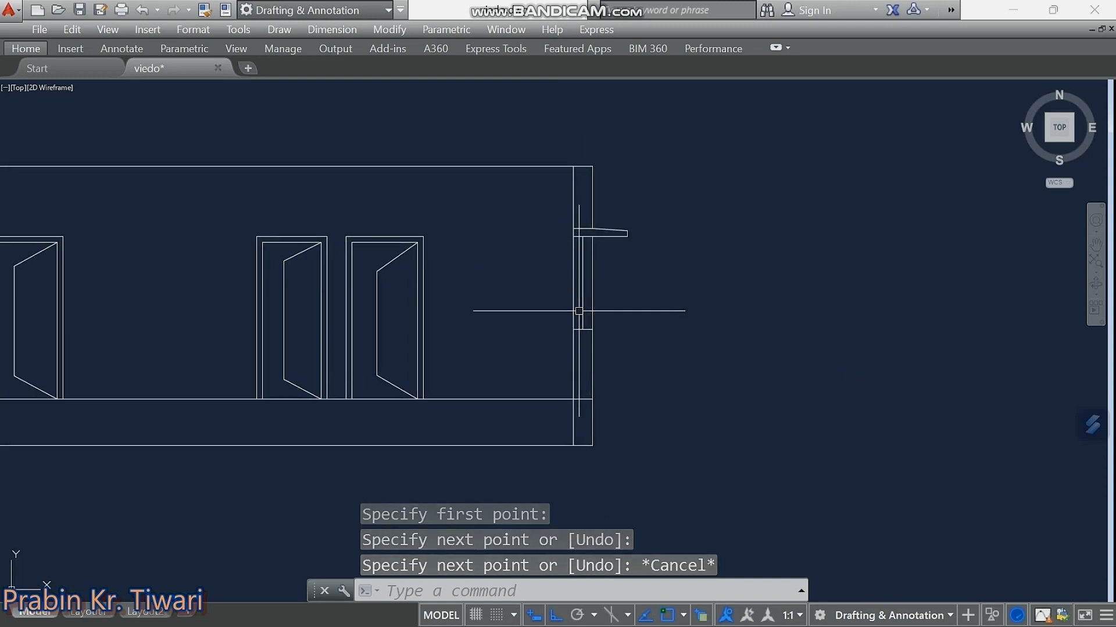
# Examine the dining window and the staircase along cut line Y-Y in the rotated floor plan.
pyautogui.scroll(-7, 581, 311)
pyautogui.scroll(8, 611, 430)
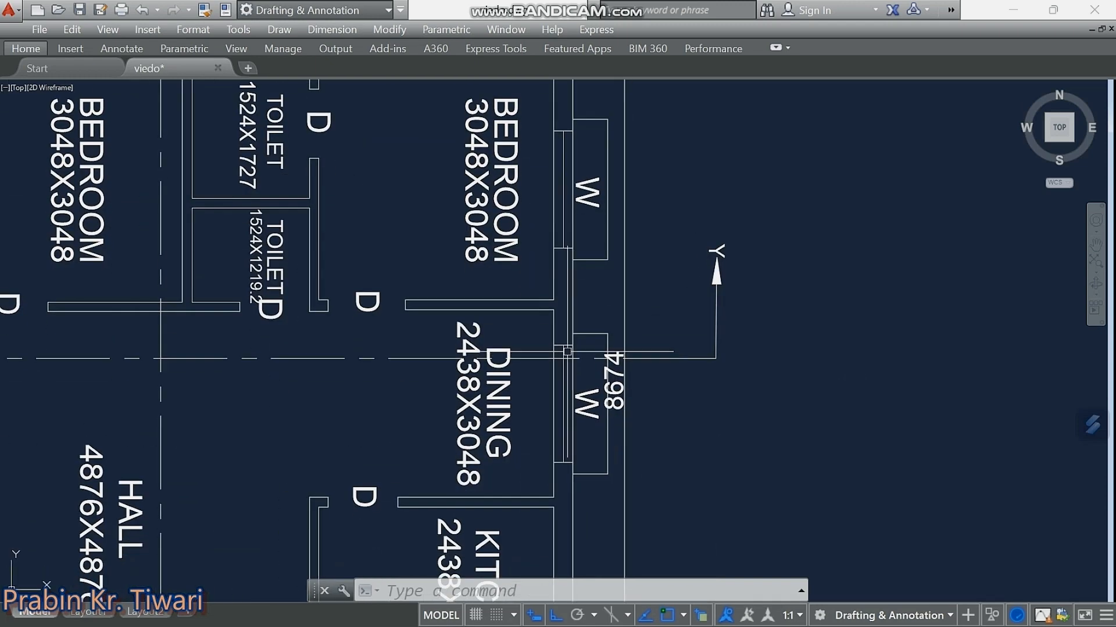
pyautogui.scroll(2, 567, 352)
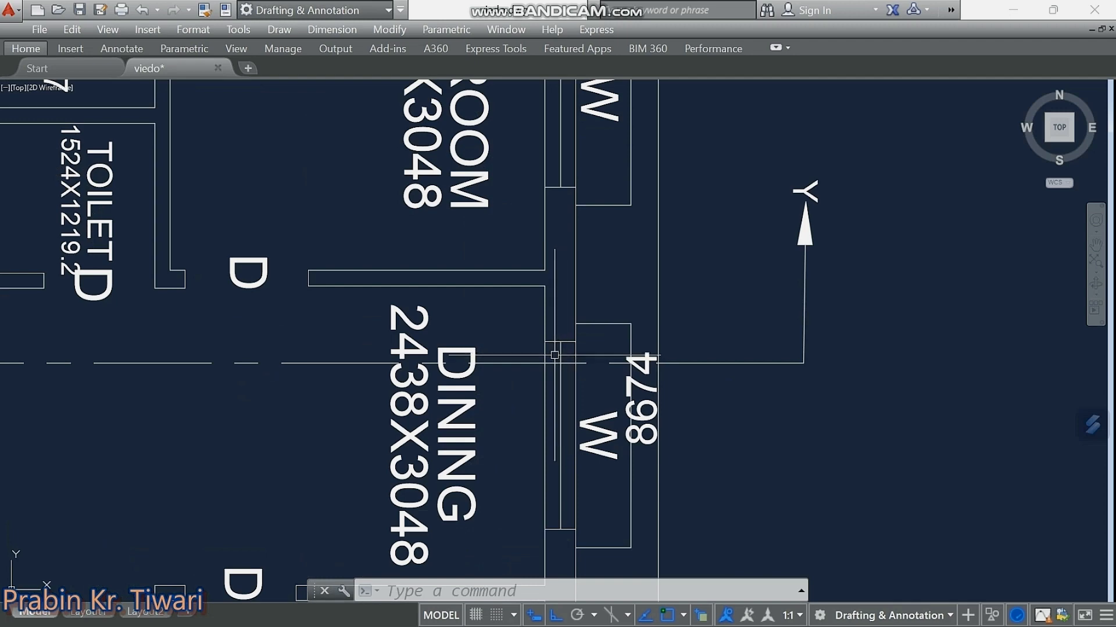
pyautogui.scroll(-8, 559, 353)
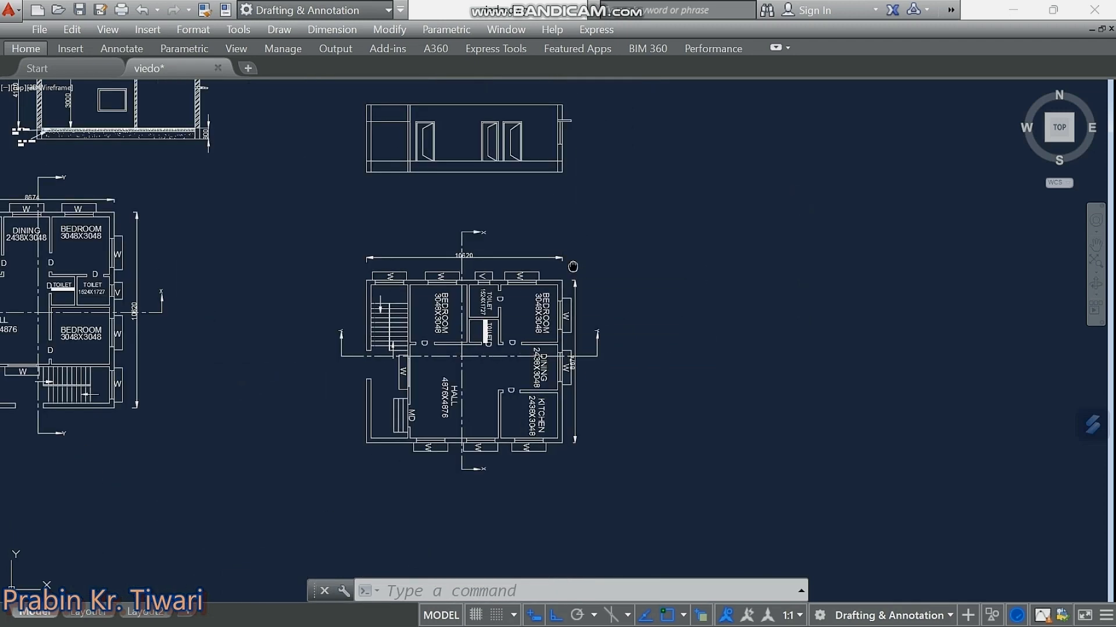
pyautogui.scroll(7, 546, 198)
pyautogui.moveTo(532, 200); pyautogui.dragTo(595, 265, button='middle')
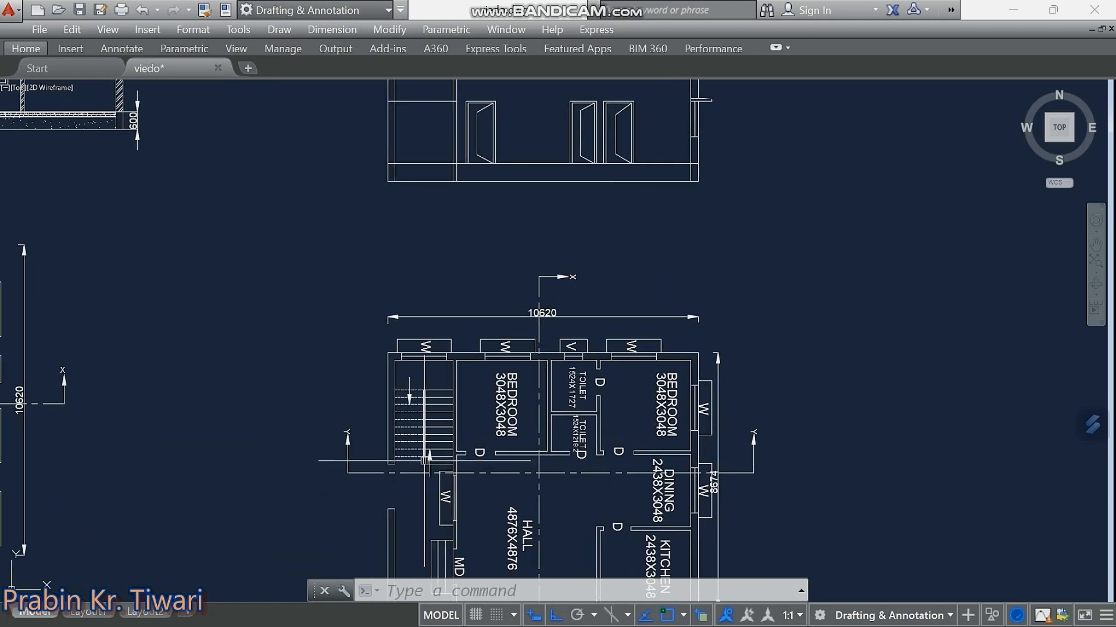
pyautogui.scroll(2, 417, 459)
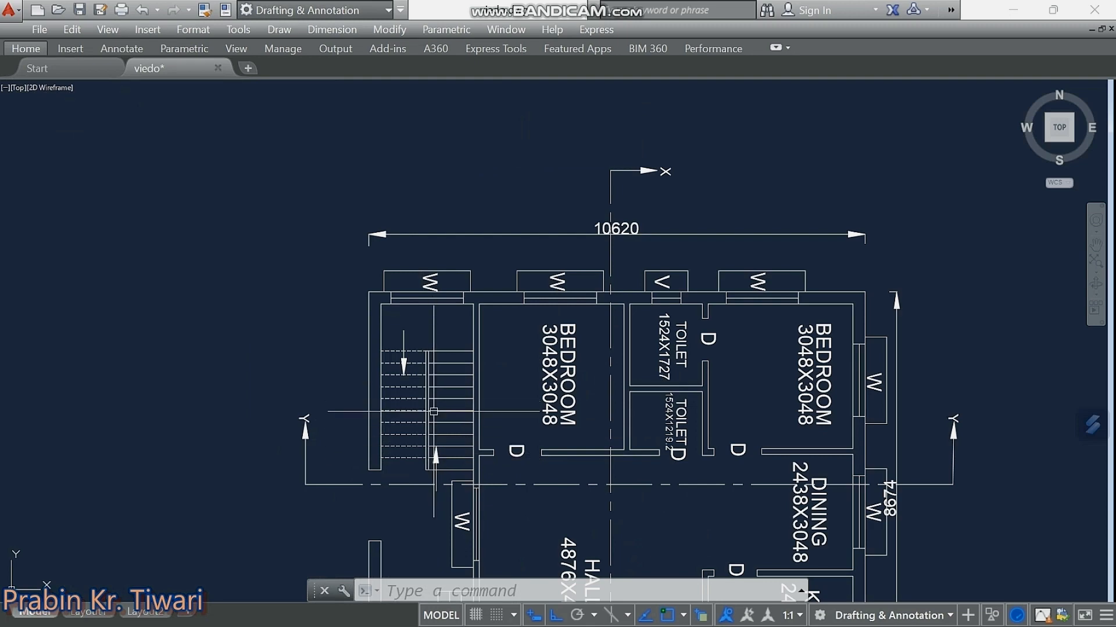
# Erase the short horizontal line at door-head level across the section's staircase bay.
pyautogui.scroll(-4, 433, 414)
pyautogui.moveTo(438, 411); pyautogui.dragTo(444, 433, button='middle')
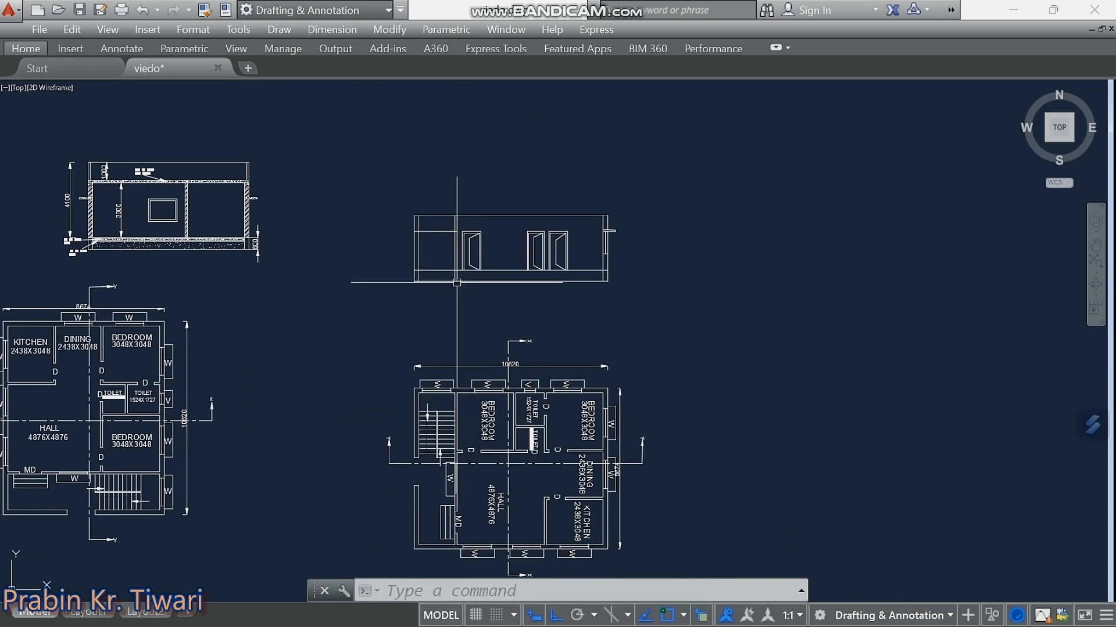
pyautogui.scroll(2, 542, 533)
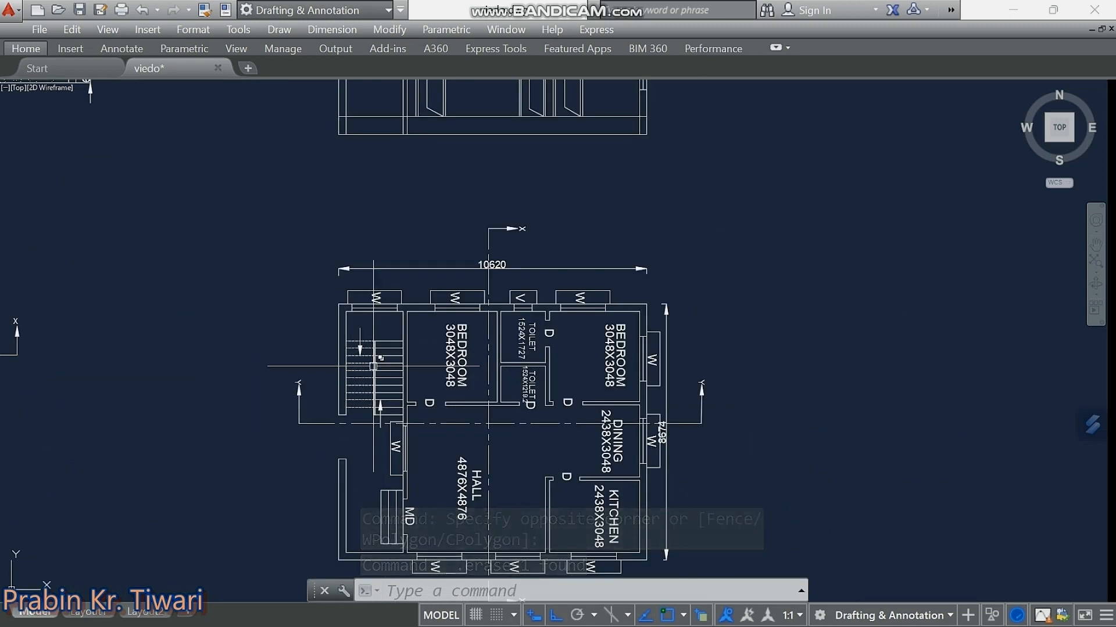
# Examine where cut line Y-Y passes the staircase in the plan and compare it with the section's staircase bay.
pyautogui.scroll(4, 379, 411)
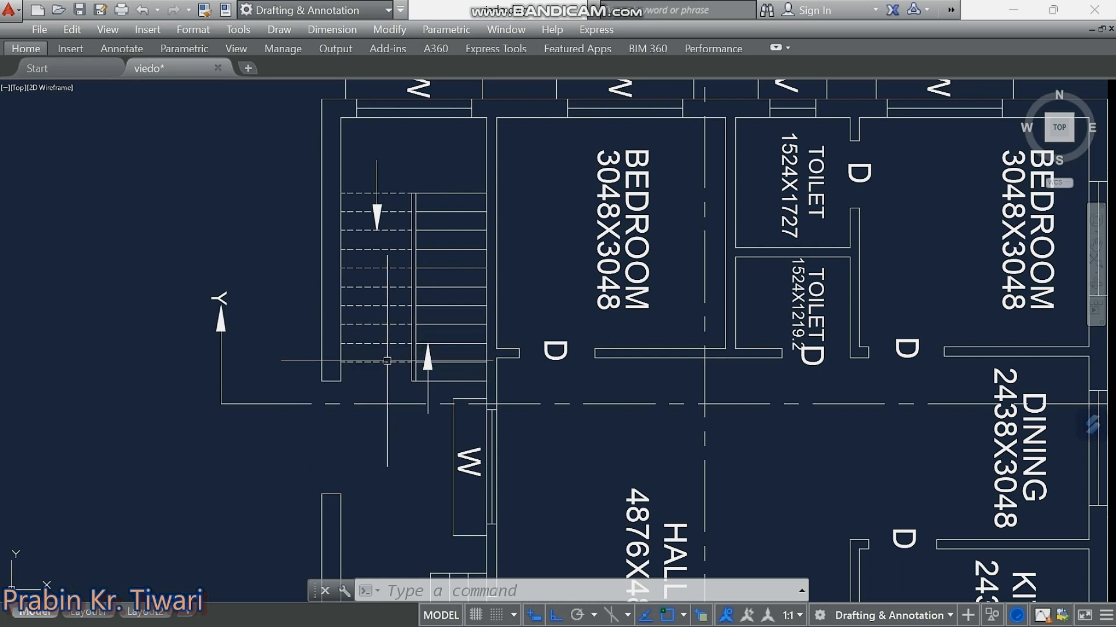
pyautogui.moveTo(387, 361)
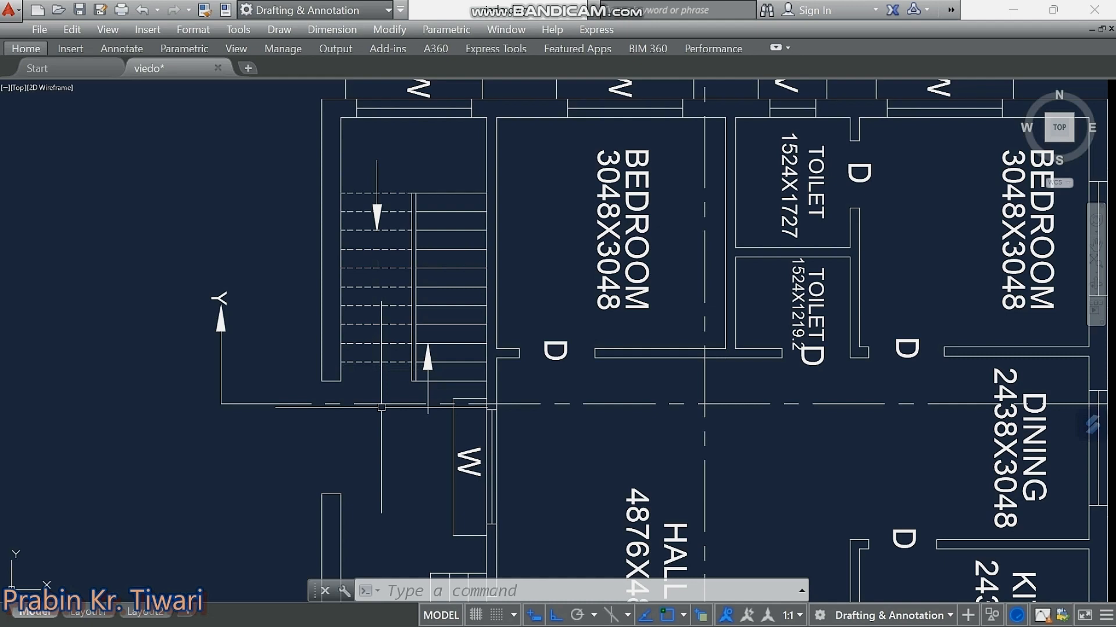
pyautogui.scroll(-2, 389, 404)
pyautogui.moveTo(393, 402); pyautogui.dragTo(377, 362, button='middle')
pyautogui.moveTo(382, 317); pyautogui.dragTo(377, 476, button='middle')
pyautogui.scroll(-2, 426, 274)
pyautogui.scroll(-2, 426, 273)
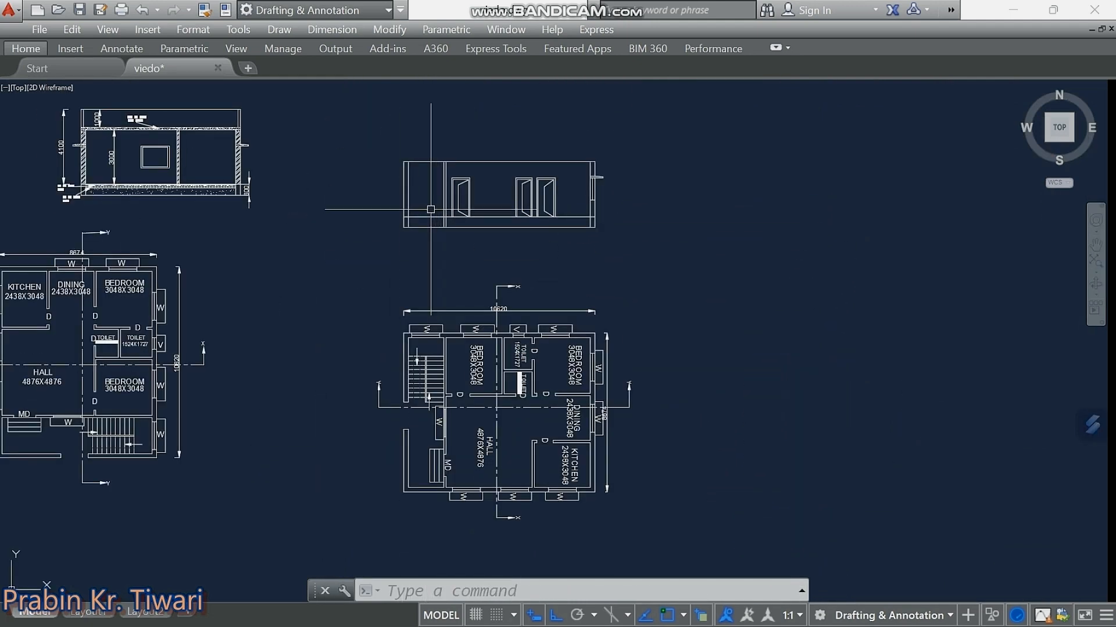
pyautogui.scroll(4, 440, 355)
pyautogui.scroll(-4, 413, 365)
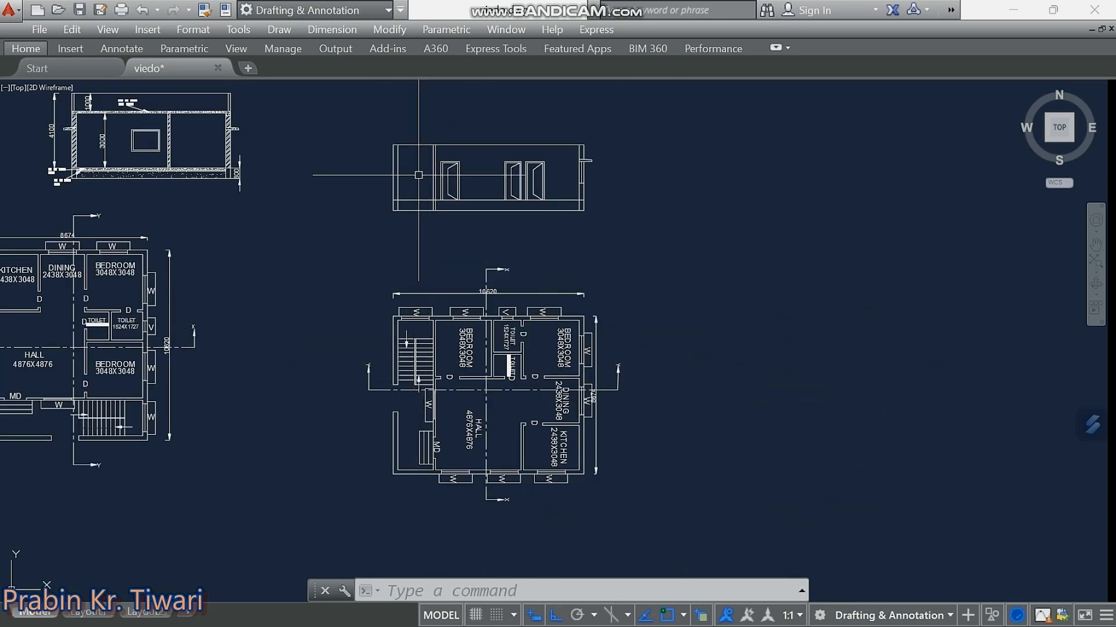
# Offset the section's floor line 150 upward to mark the first stair riser.
pyautogui.scroll(2, 410, 217)
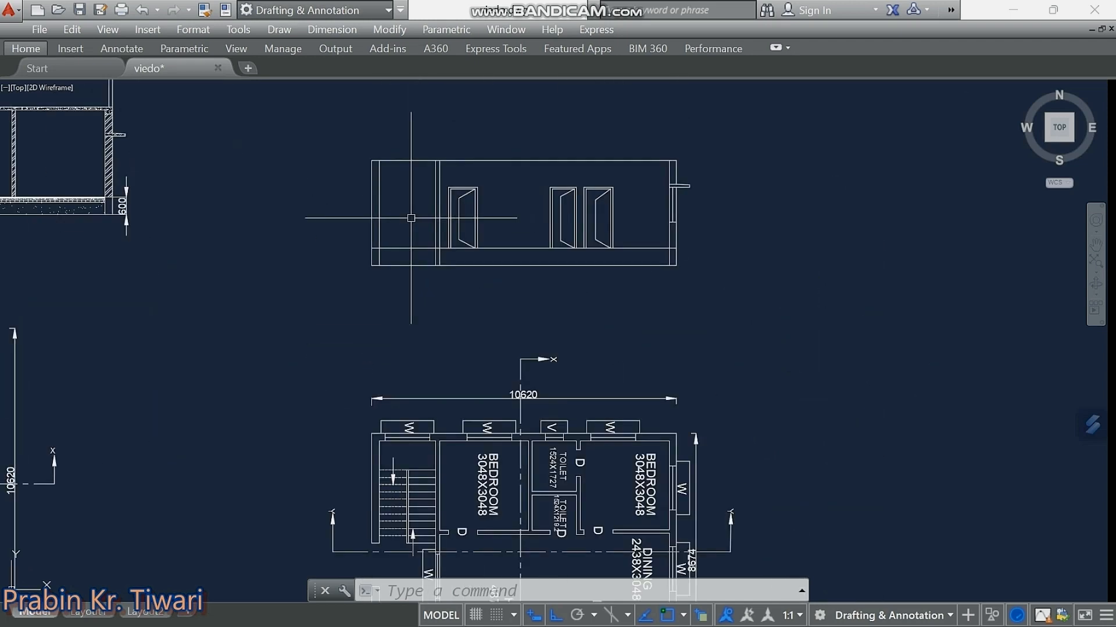
pyautogui.scroll(4, 401, 244)
pyautogui.scroll(-2, 398, 238)
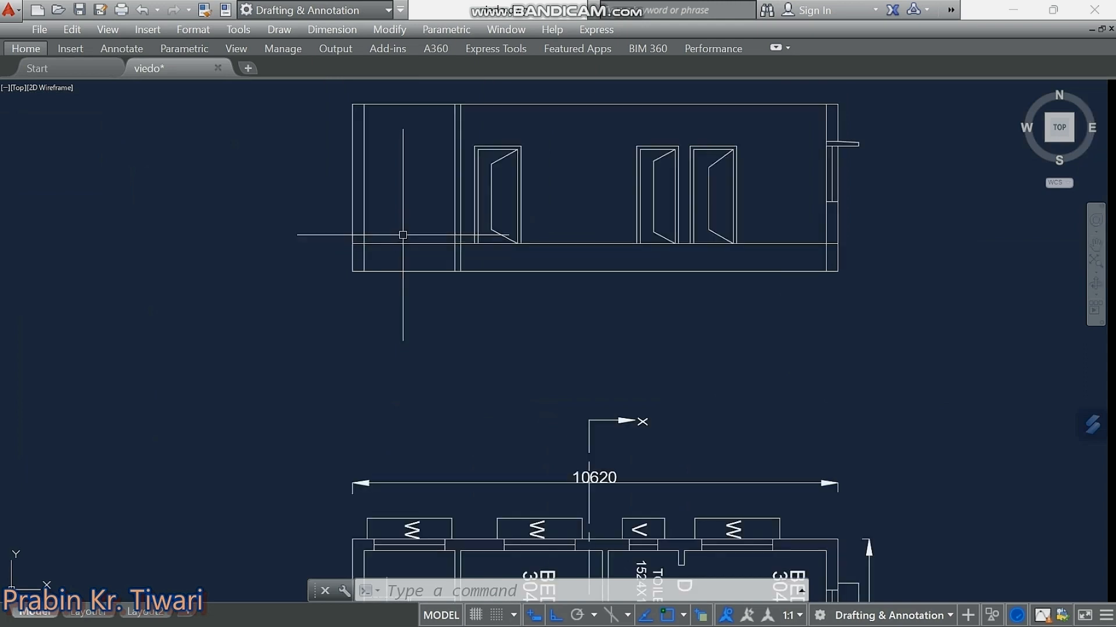
pyautogui.write('OFFSET')
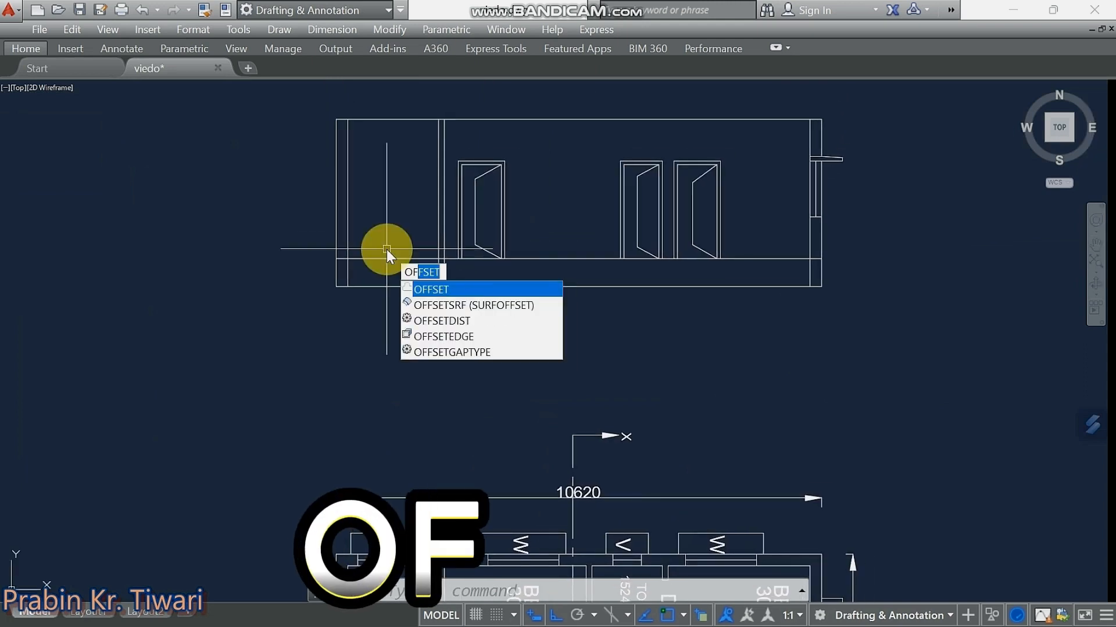
pyautogui.press('Return')
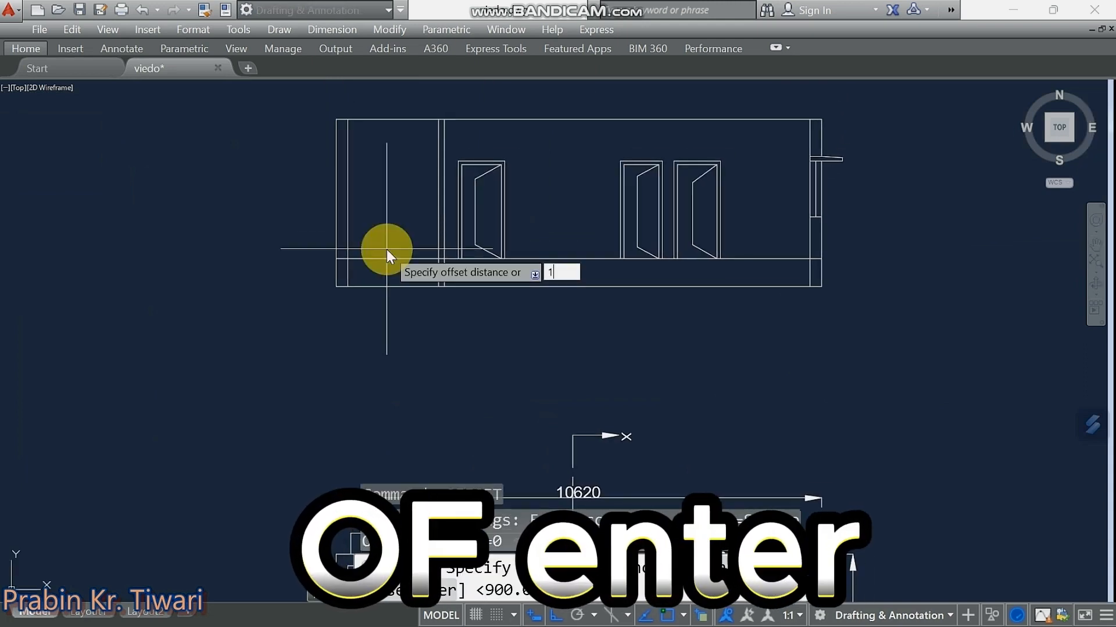
pyautogui.write('150')
pyautogui.press('Return')
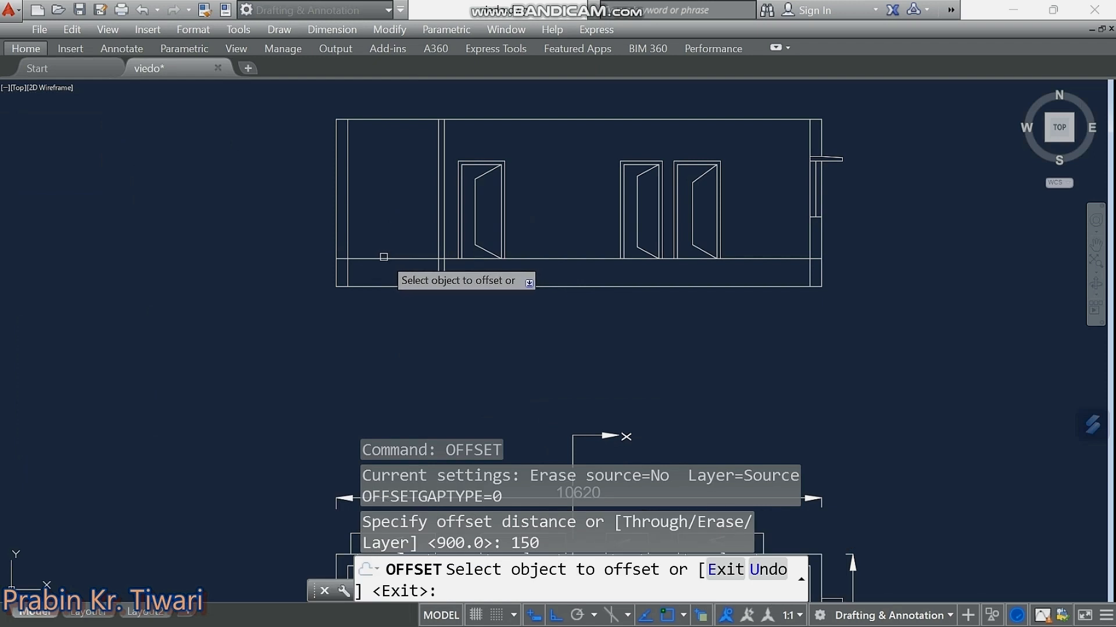
pyautogui.click(384, 257)
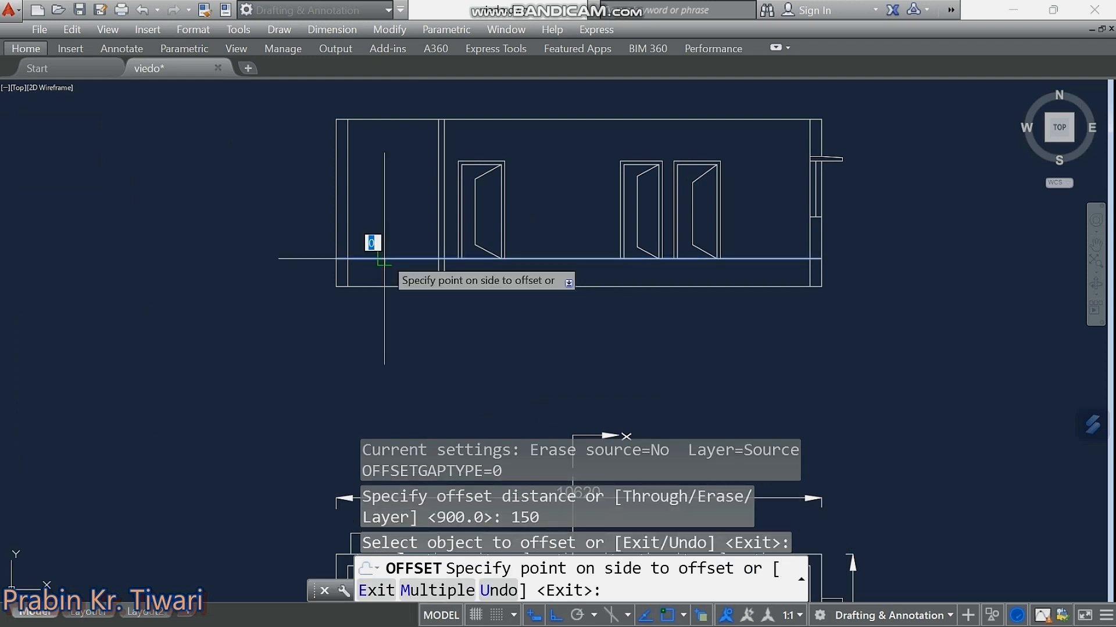
pyautogui.click(380, 185)
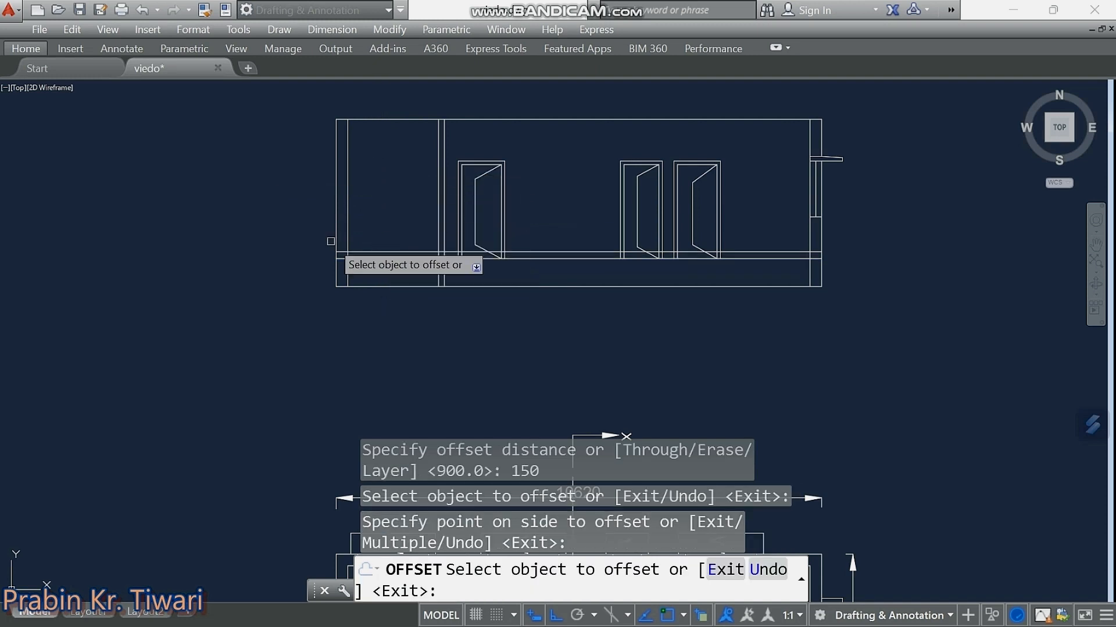
pyautogui.scroll(5, 354, 255)
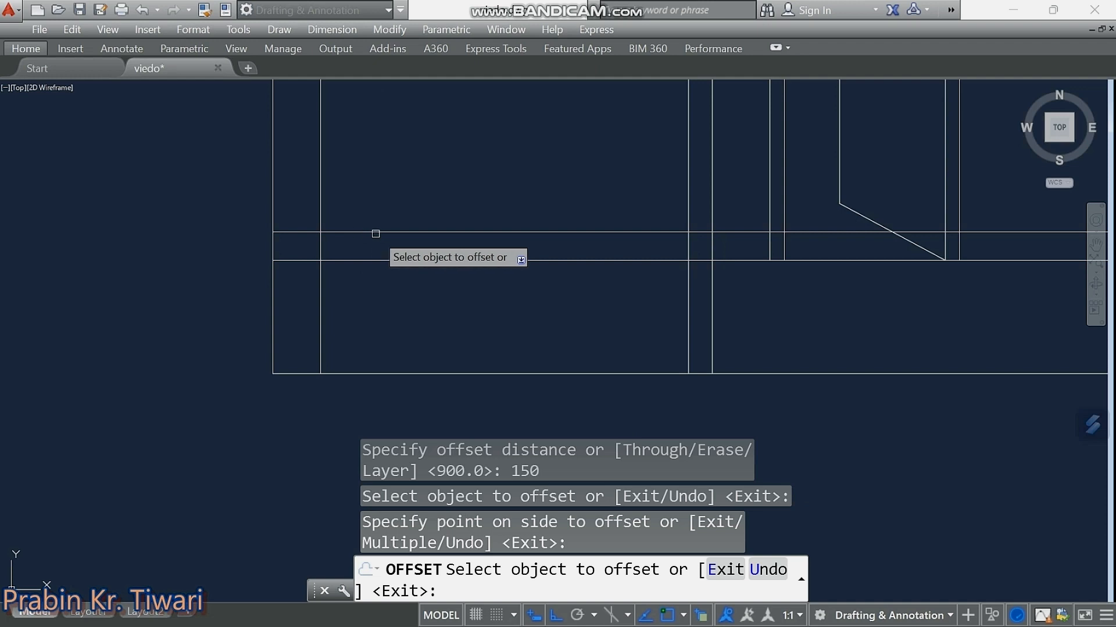
pyautogui.scroll(-3, 375, 229)
pyautogui.press('Escape')
pyautogui.press('Escape')
pyautogui.press('Escape')
pyautogui.press('Escape')
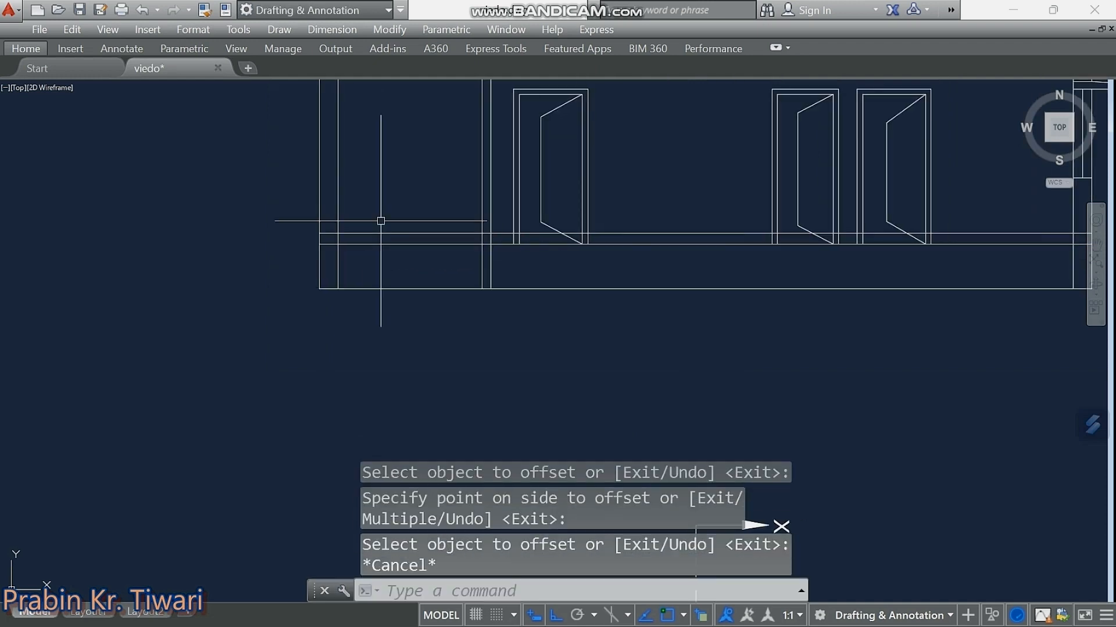
# Trim the offset line where it crosses the outer wall and the partition wall beside the staircase bay.
pyautogui.write('tr')
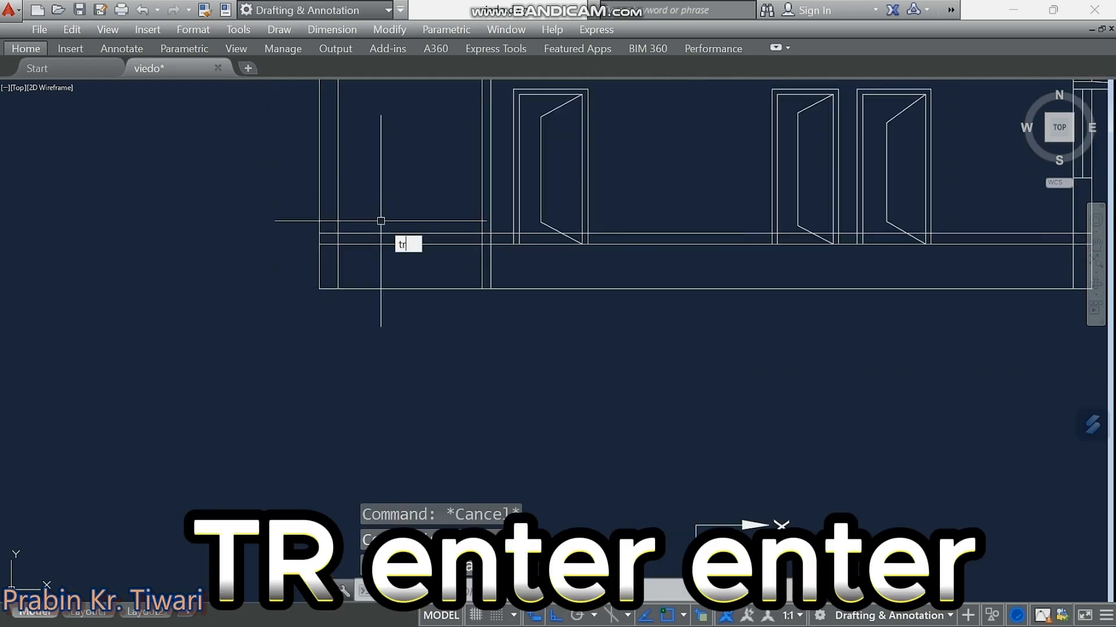
pyautogui.press('Return')
pyautogui.press('Return')
pyautogui.scroll(3, 348, 229)
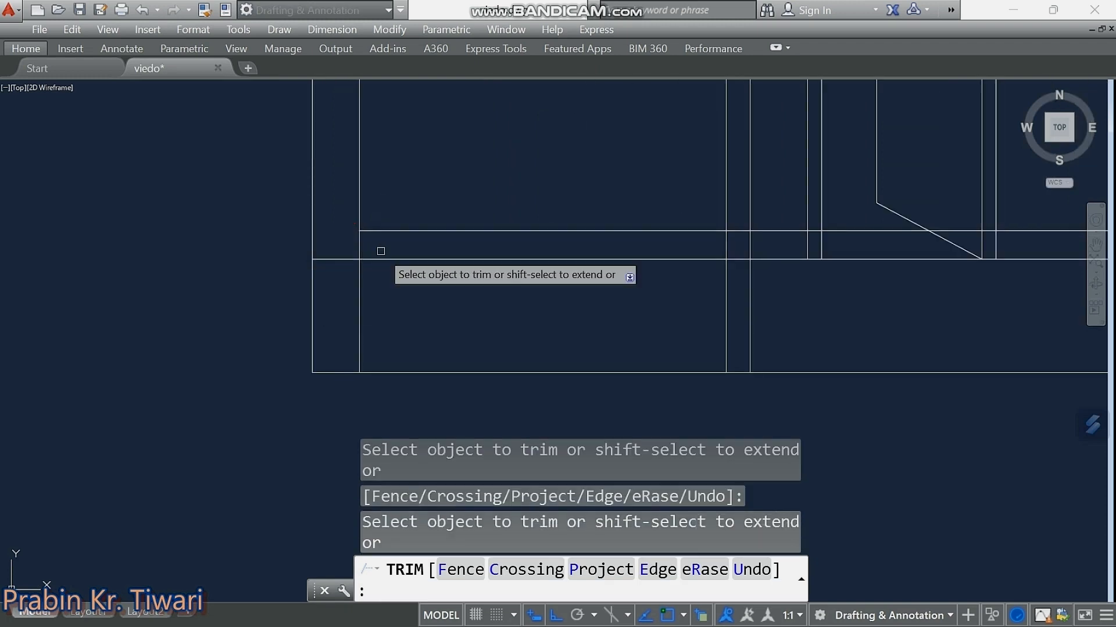
pyautogui.scroll(-3, 737, 232)
pyautogui.press('Escape')
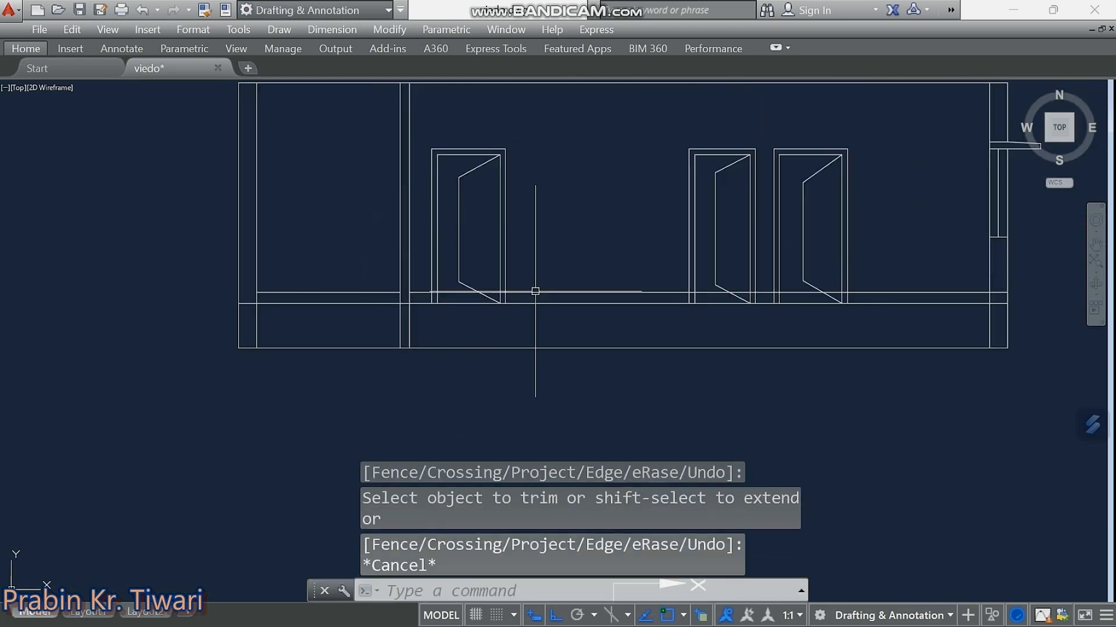
# Erase the leftover piece of the offset line running past the doors, outside the staircase bay.
pyautogui.scroll(3, 535, 291)
pyautogui.click(551, 278)
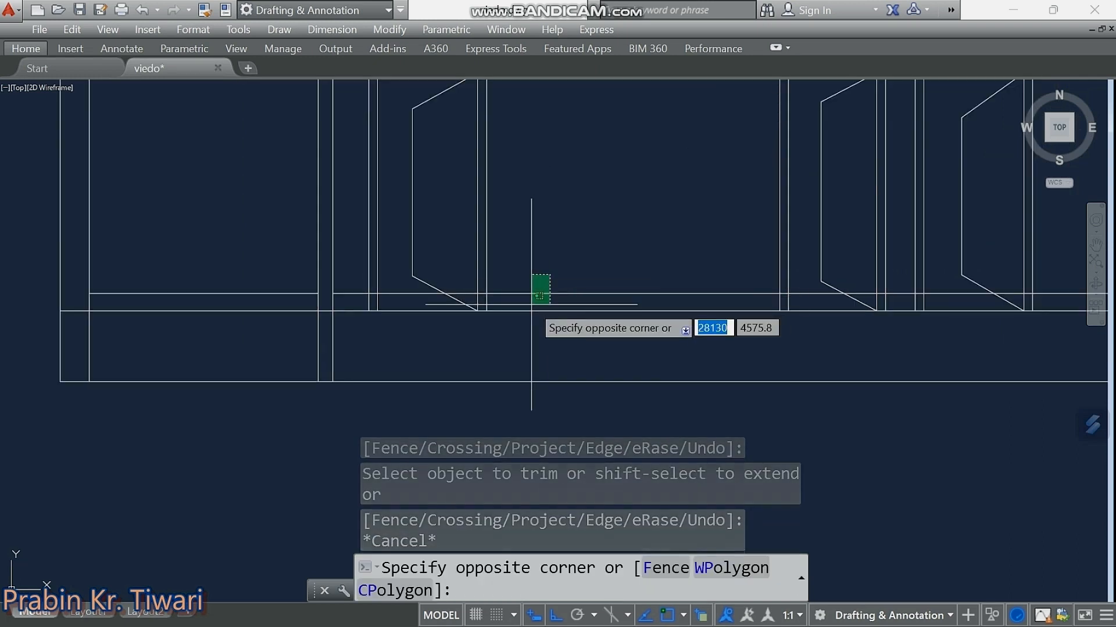
pyautogui.click(531, 304)
pyautogui.press('Delete')
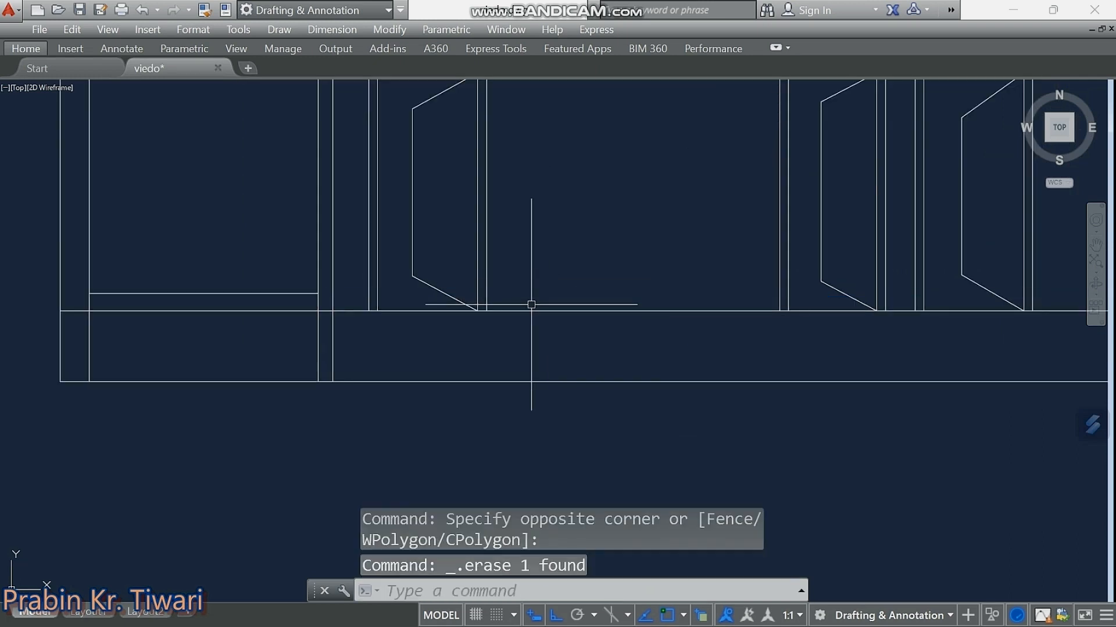
# Copy the short step line in the staircase bay vertically upward as an array of 20 items at 150 spacing.
pyautogui.scroll(-3, 386, 280)
pyautogui.scroll(3, 384, 273)
pyautogui.click(382, 277)
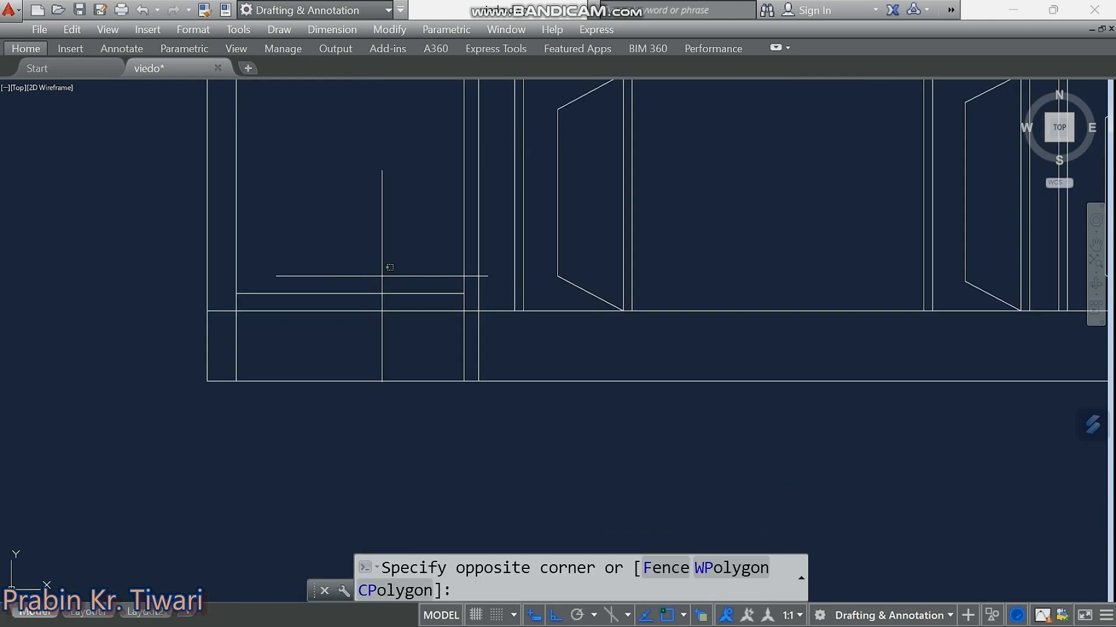
pyautogui.click(361, 297)
pyautogui.rightClick(386, 246)
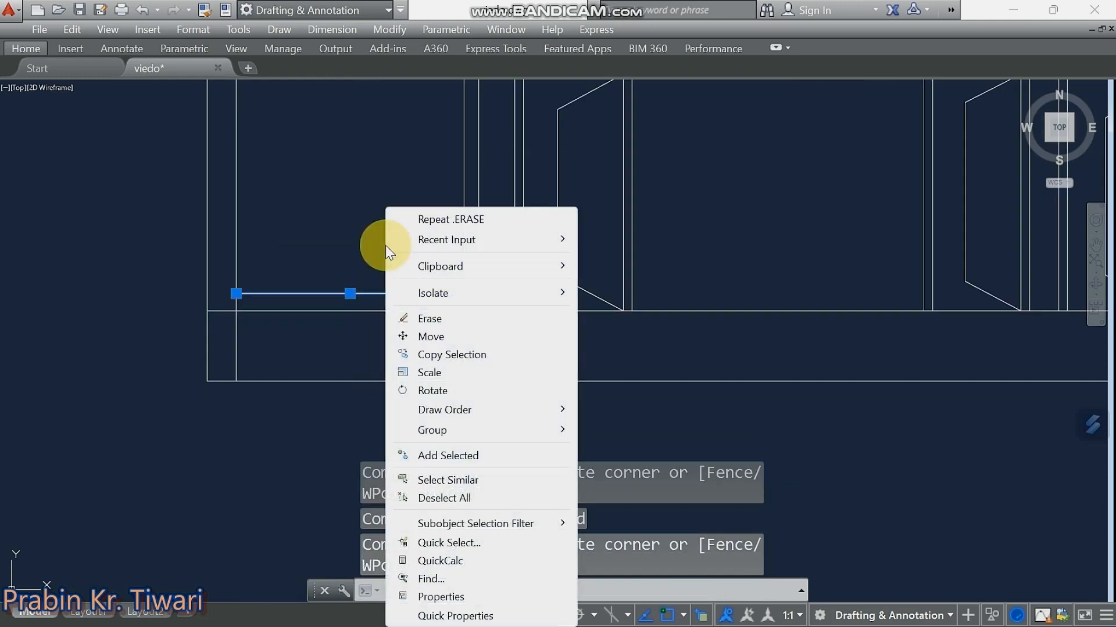
pyautogui.click(434, 357)
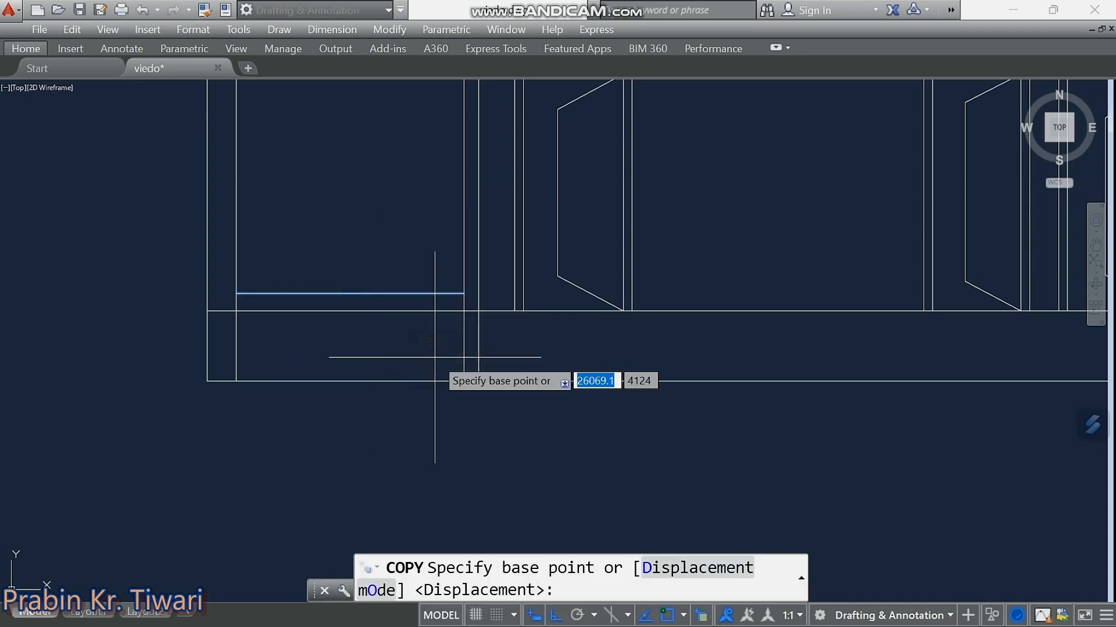
pyautogui.click(464, 294)
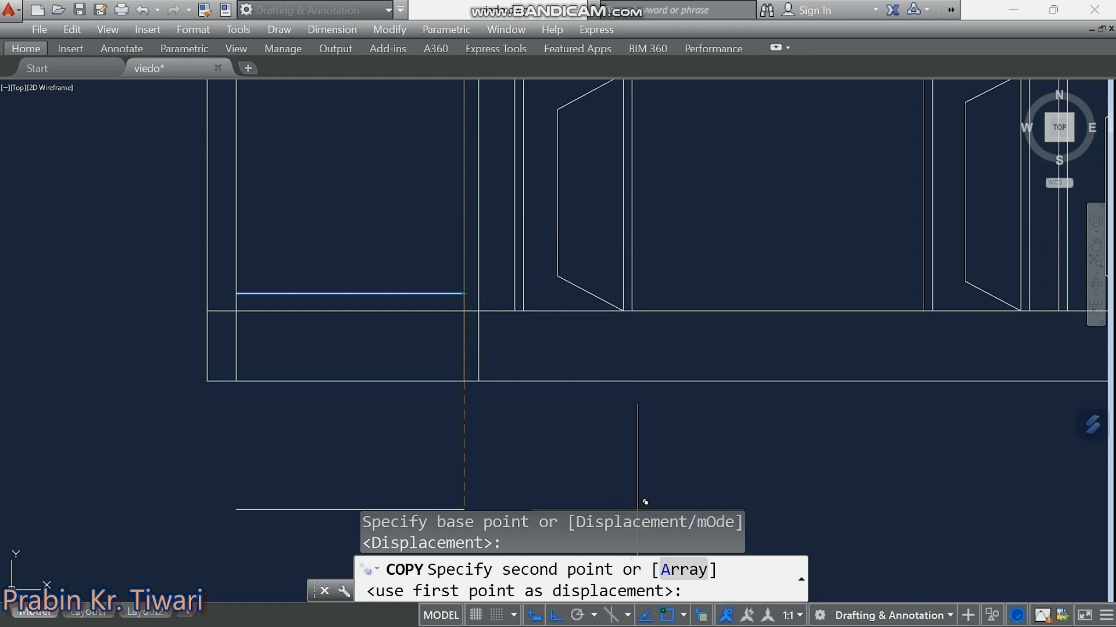
pyautogui.click(686, 577)
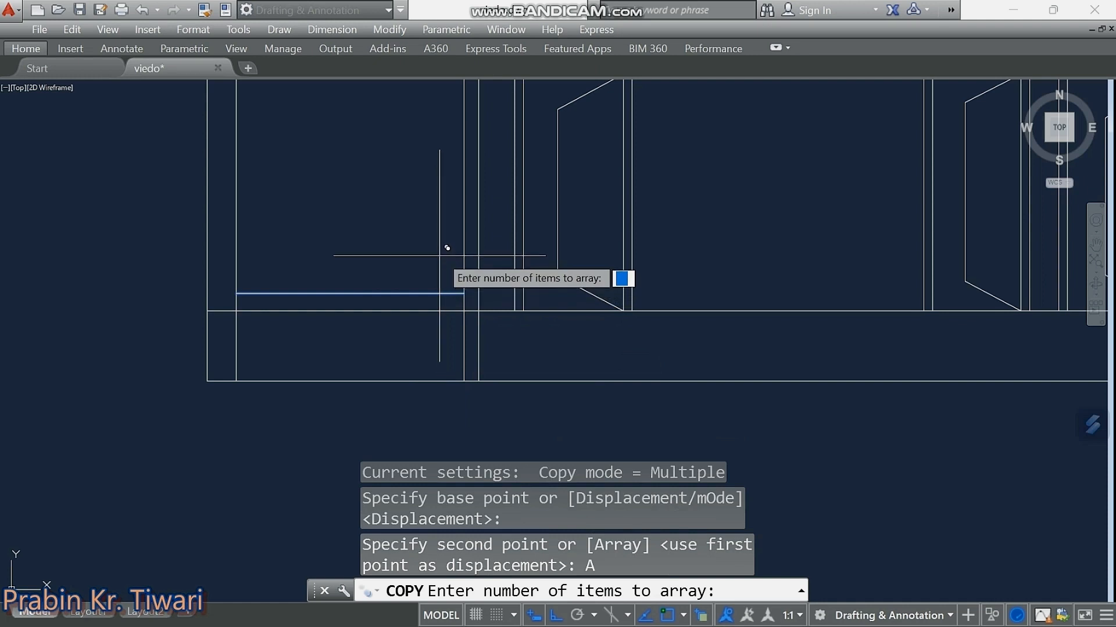
pyautogui.scroll(-3, 447, 248)
pyautogui.write('20')
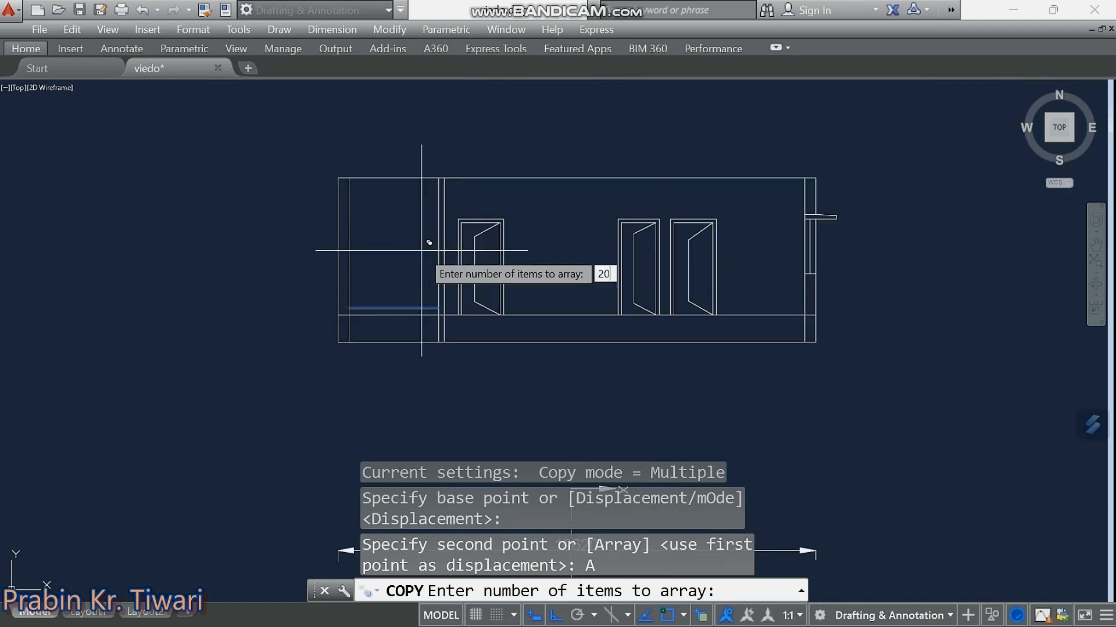
pyautogui.press('Return')
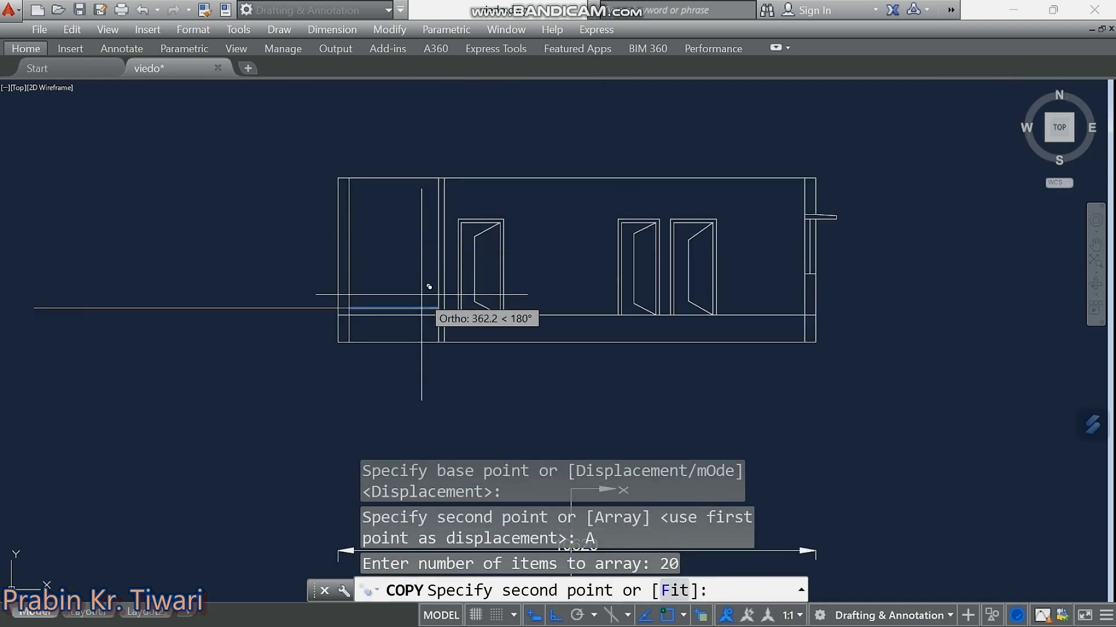
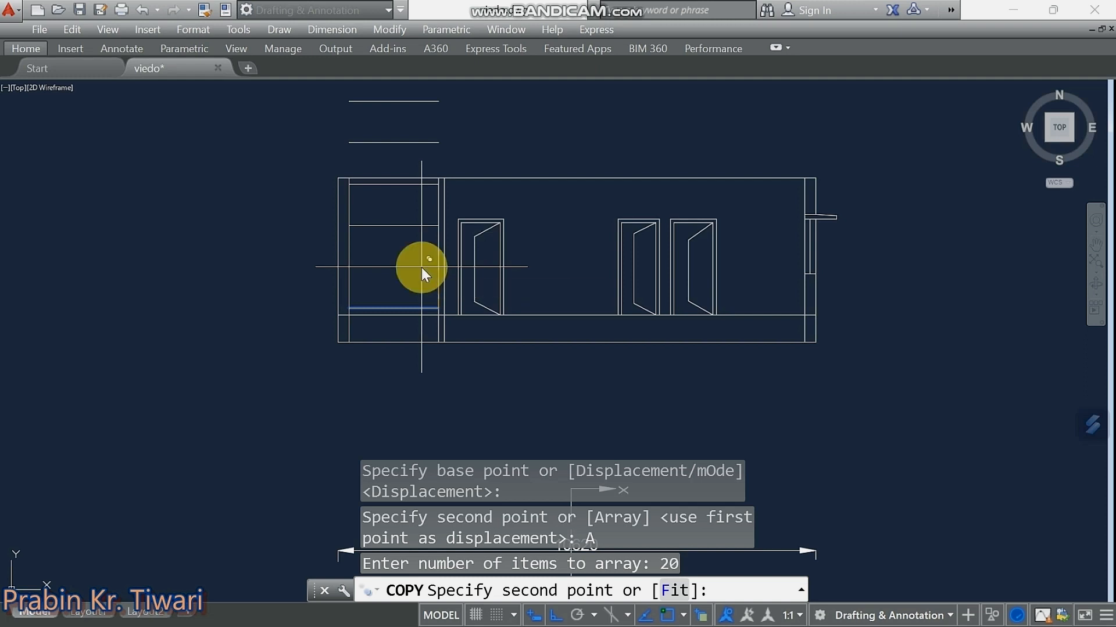
pyautogui.write('150')
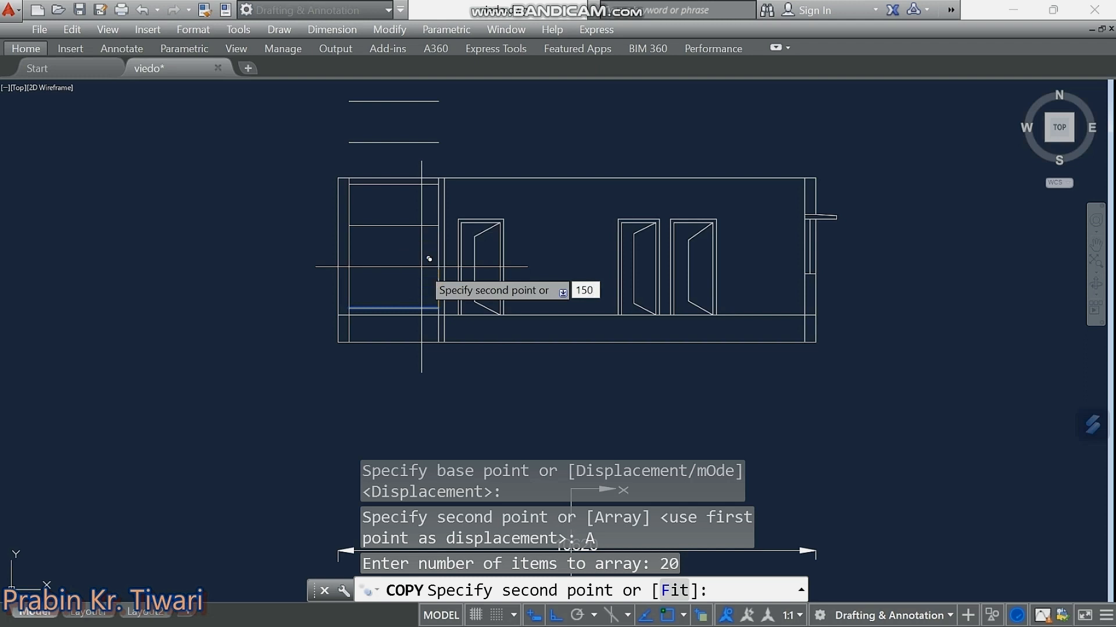
pyautogui.press('Return')
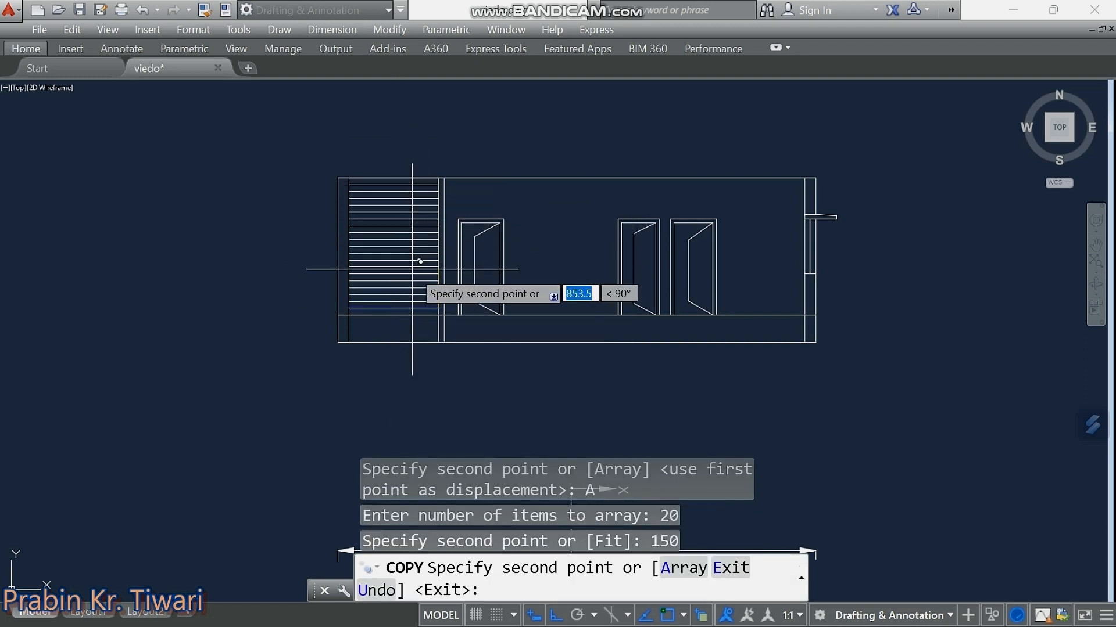
pyautogui.press('Escape')
pyautogui.press('Escape')
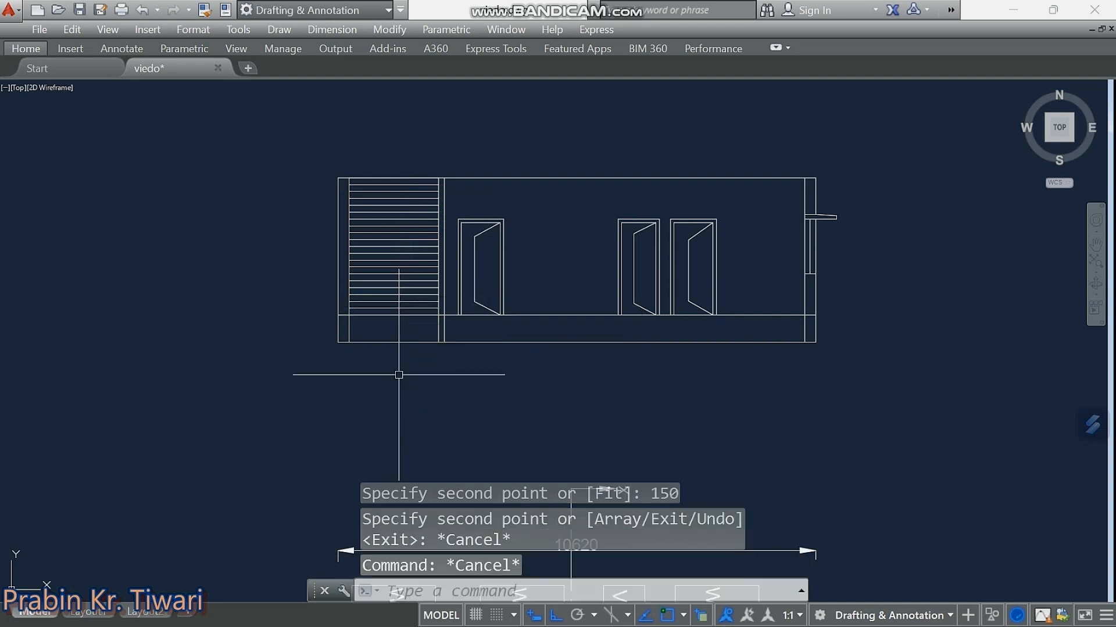
pyautogui.press('Escape')
pyautogui.press('Escape')
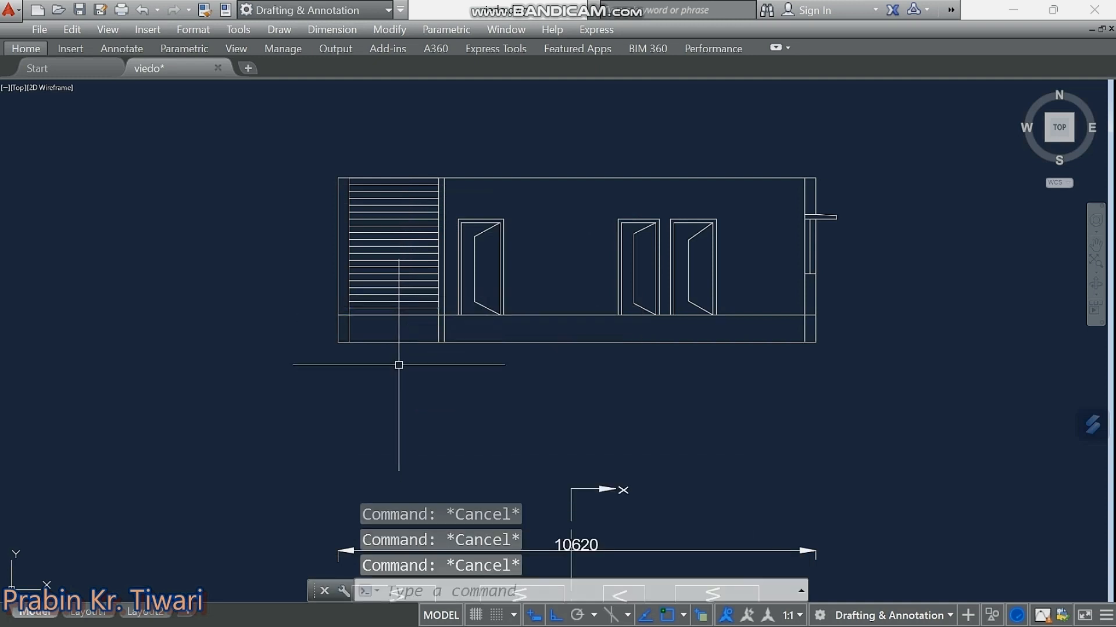
# Draw vertical construction lines through both edges of the gap between the stair flights in the plan, crossing the section.
pyautogui.scroll(5, 422, 259)
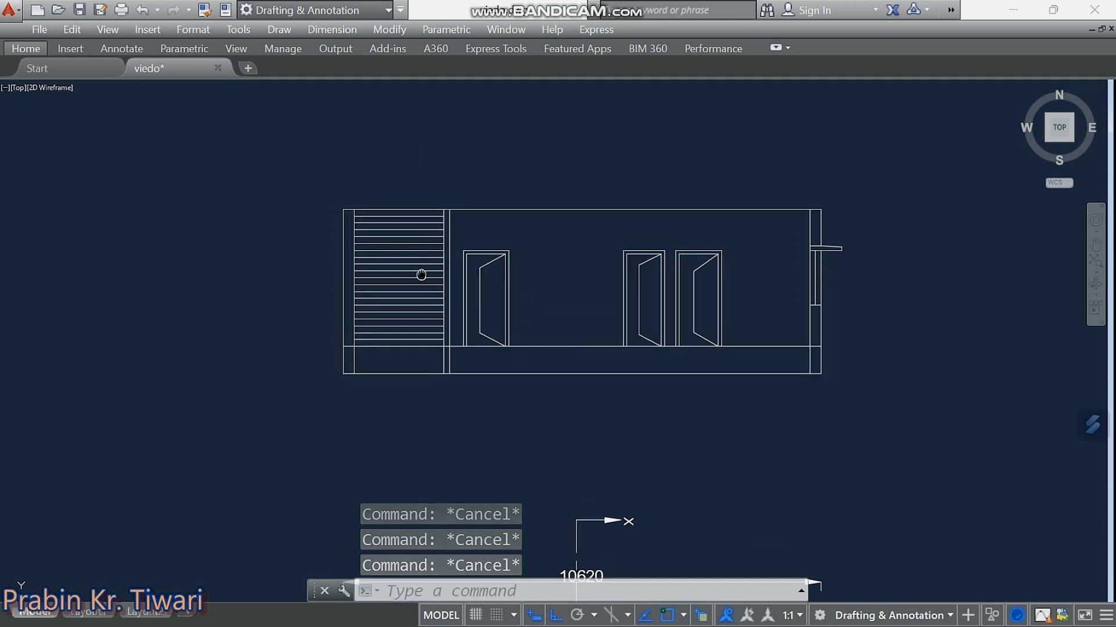
pyautogui.scroll(-2, 401, 211)
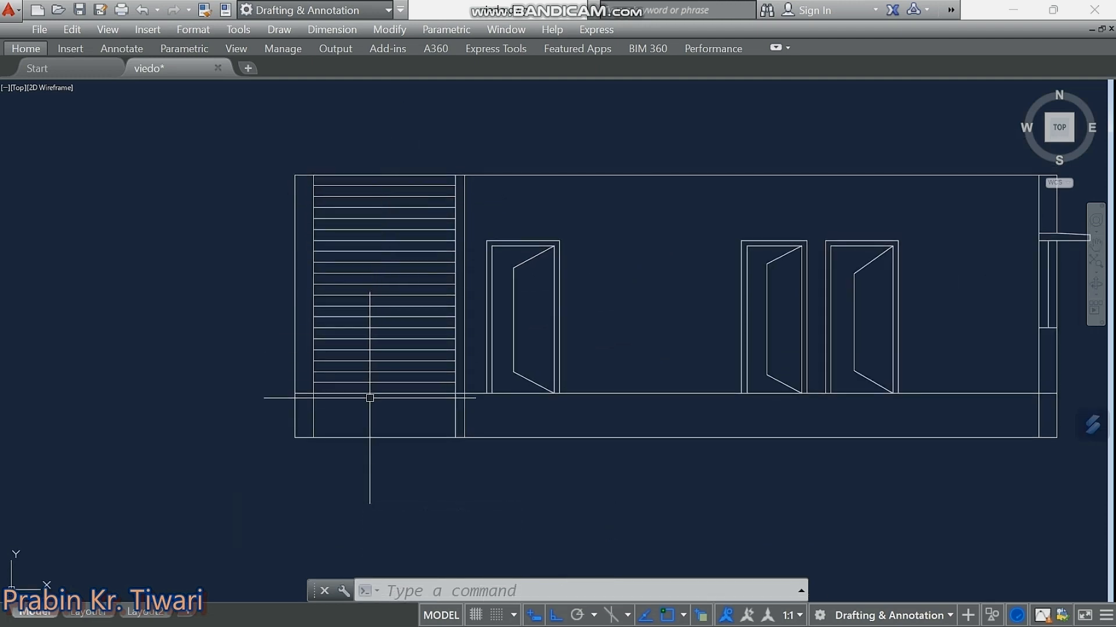
pyautogui.scroll(5, 395, 372)
pyautogui.moveTo(403, 418); pyautogui.dragTo(383, 423, button='middle')
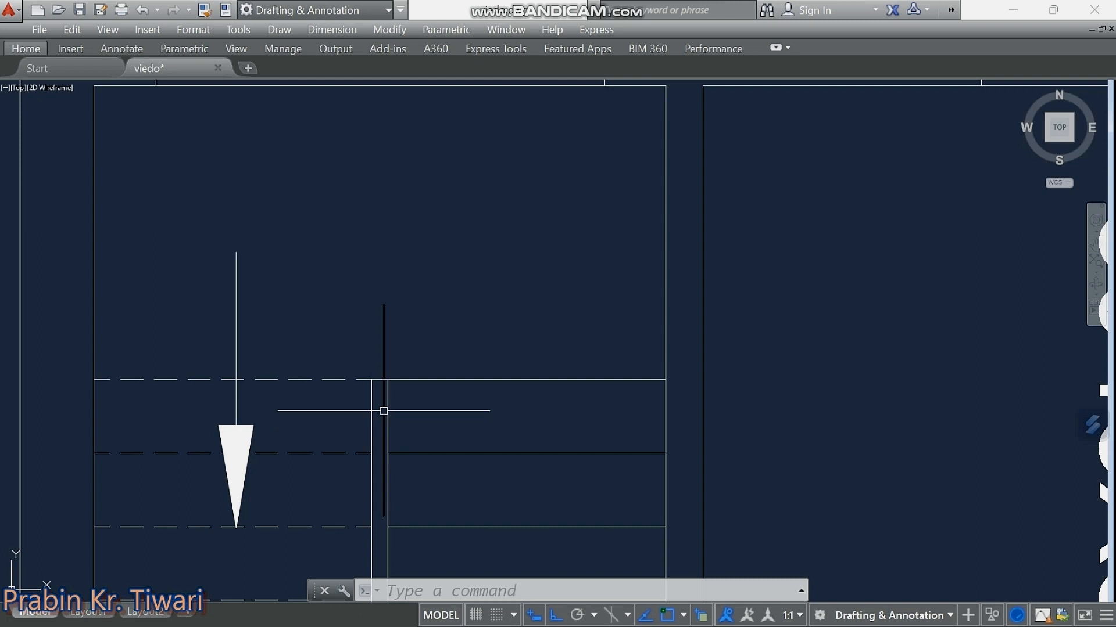
pyautogui.write('xl')
pyautogui.press('Return')
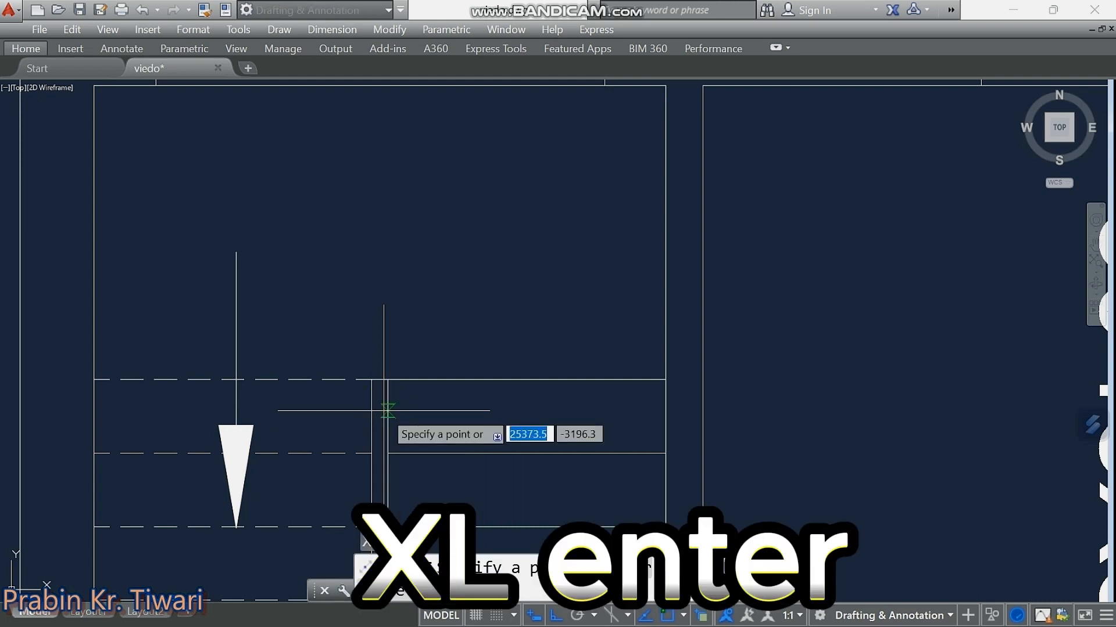
pyautogui.write('v')
pyautogui.press('Return')
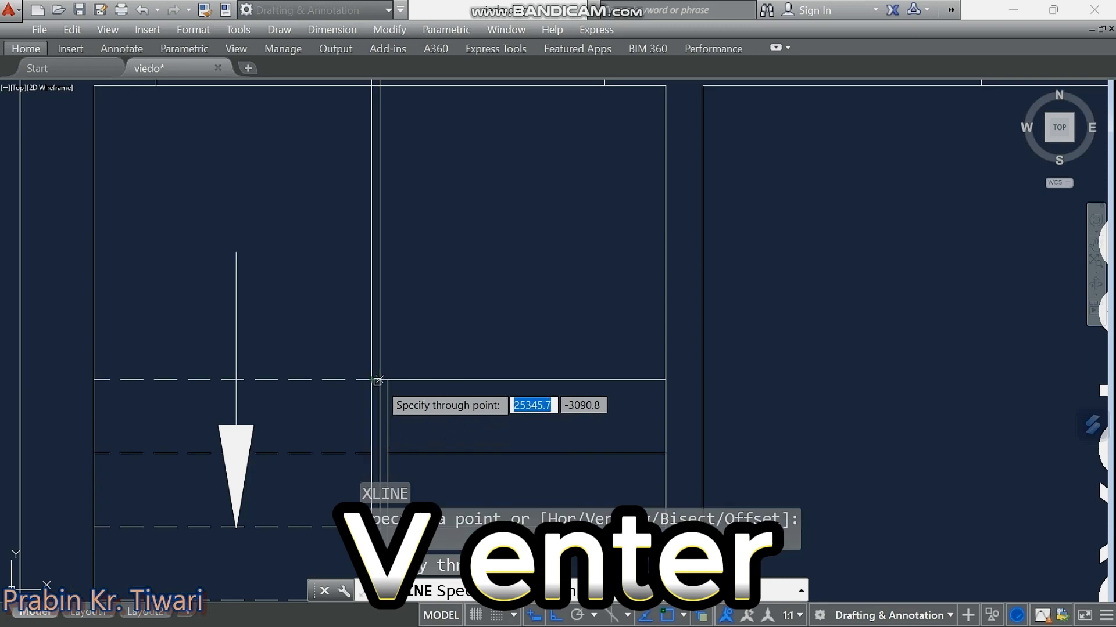
pyautogui.click(388, 379)
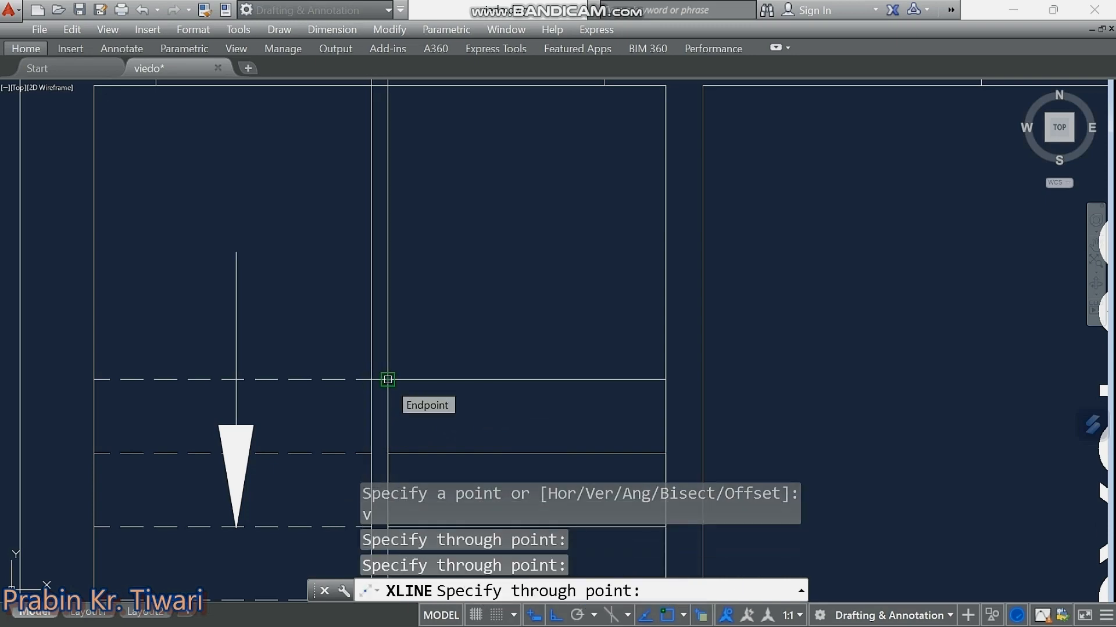
pyautogui.press('Escape')
pyautogui.scroll(-5, 388, 382)
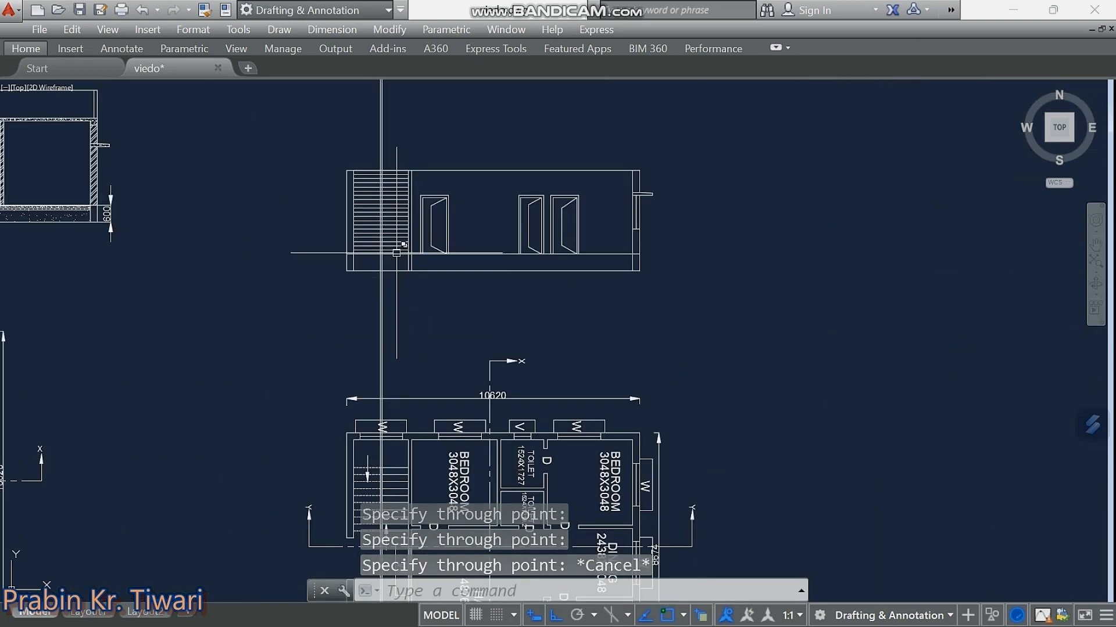
# Trim the two vertical construction lines between the floor line and the base line of the section's staircase bay.
pyautogui.scroll(5, 385, 252)
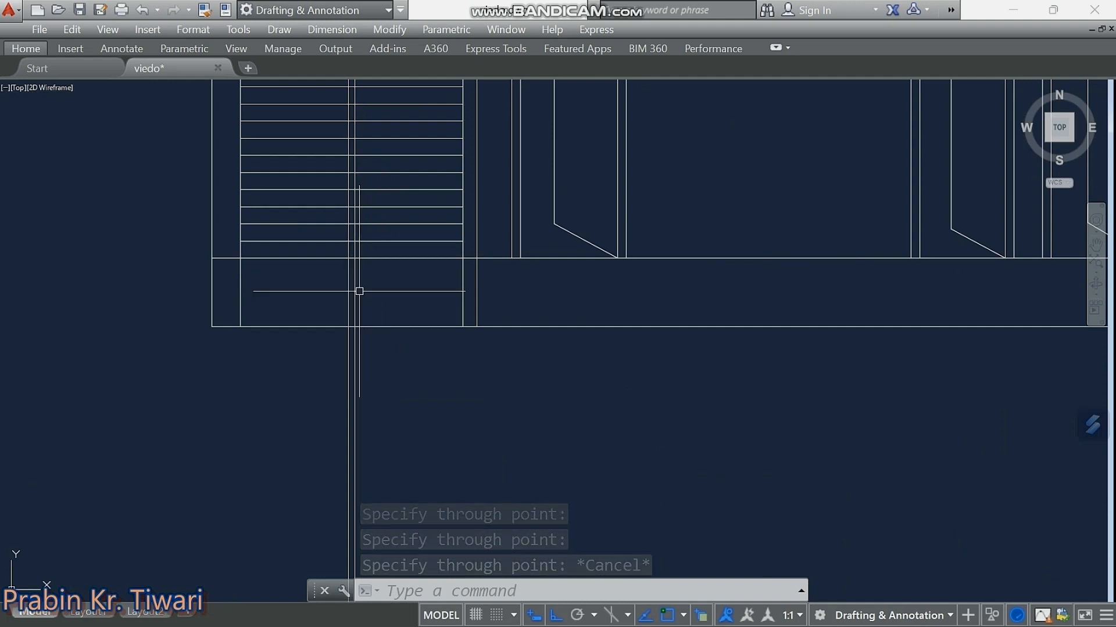
pyautogui.scroll(2, 364, 283)
pyautogui.write('TR')
pyautogui.press('Return')
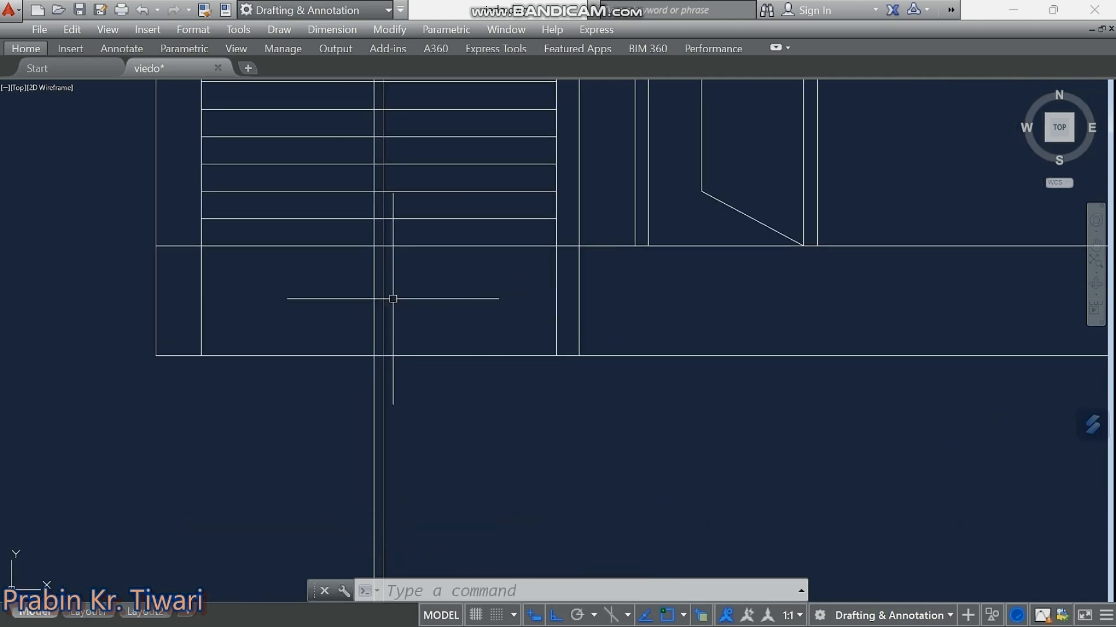
pyautogui.press('Return')
pyautogui.click(402, 268)
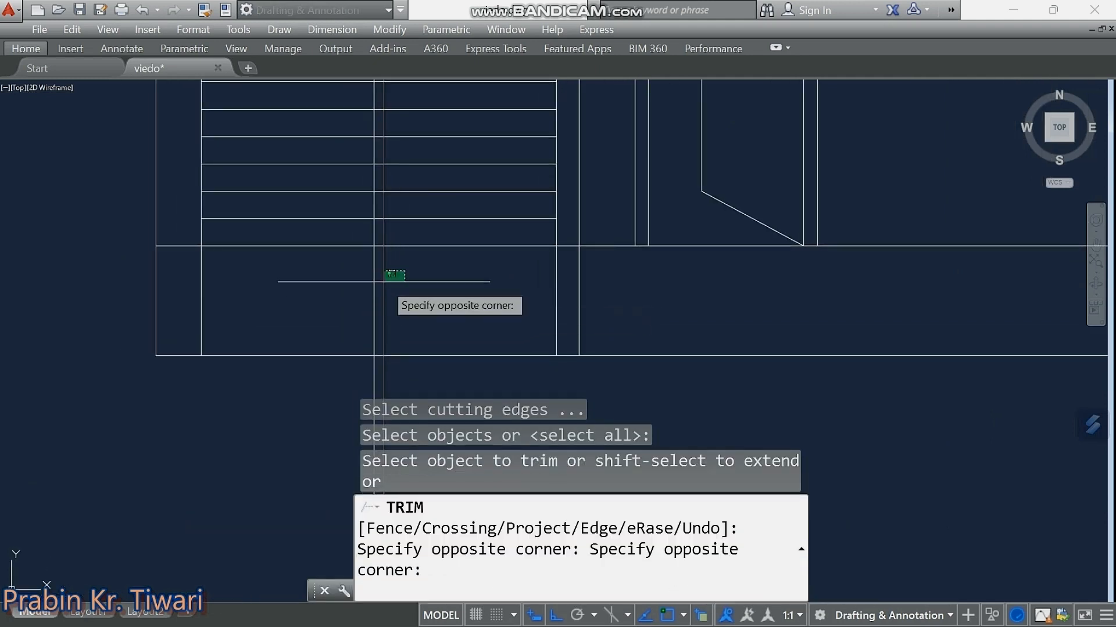
pyautogui.click(343, 299)
pyautogui.press('Escape')
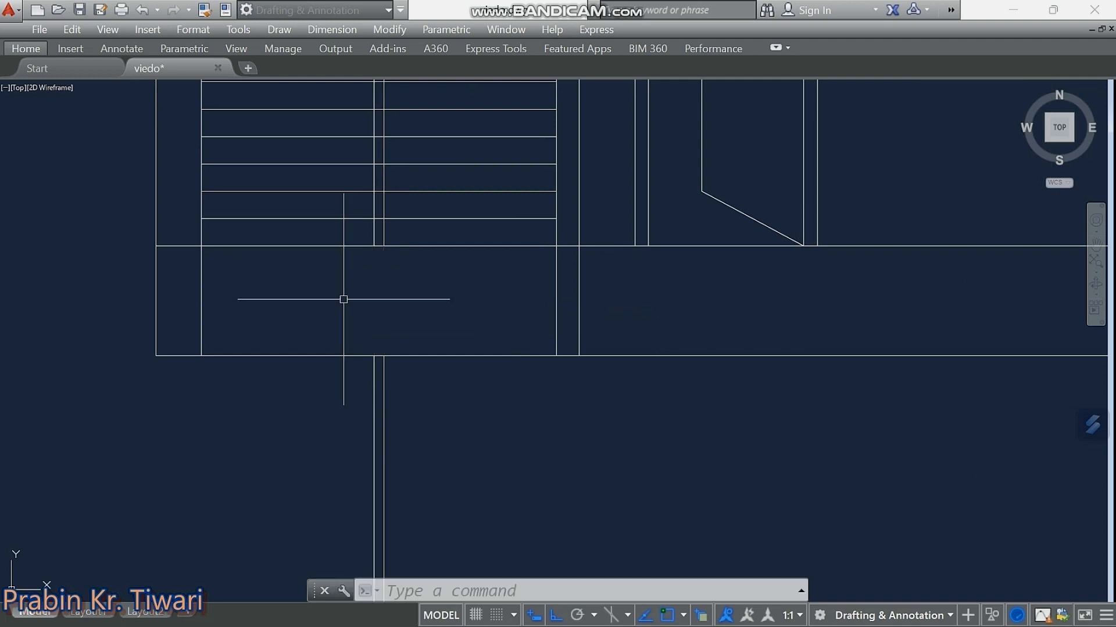
# Erase the leftover pieces of the two construction lines running from the section's base down through the plan.
pyautogui.scroll(-6, 413, 93)
pyautogui.scroll(2, 419, 203)
pyautogui.click(418, 203)
pyautogui.click(318, 268)
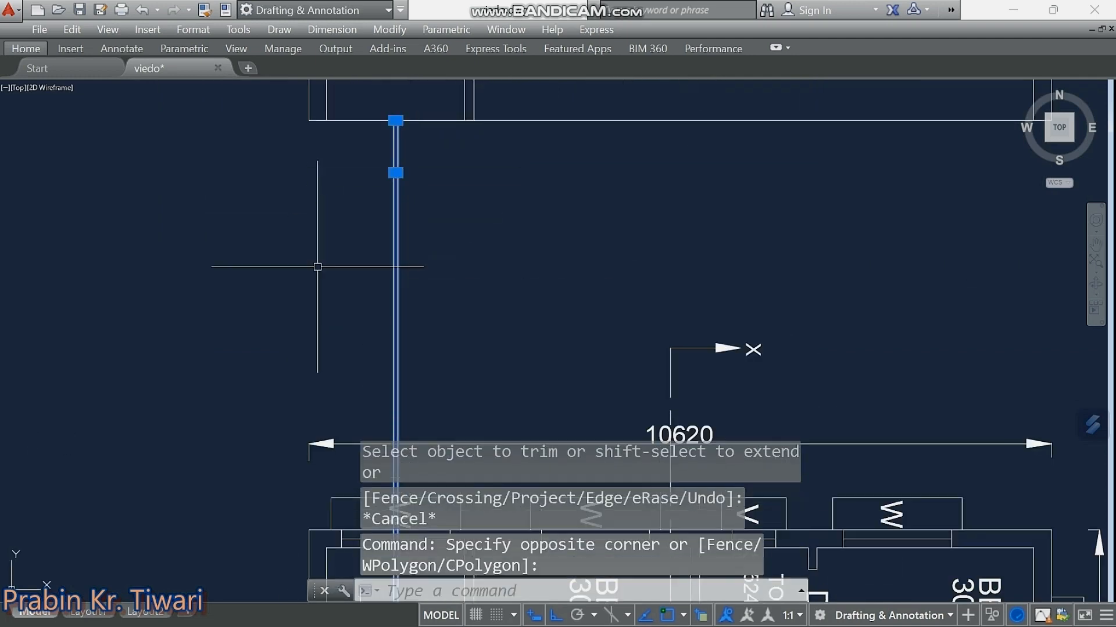
pyautogui.press('Delete')
# Trim both vertical construction lines above the roof line of the section, including the short stubs left over.
pyautogui.scroll(4, 516, 206)
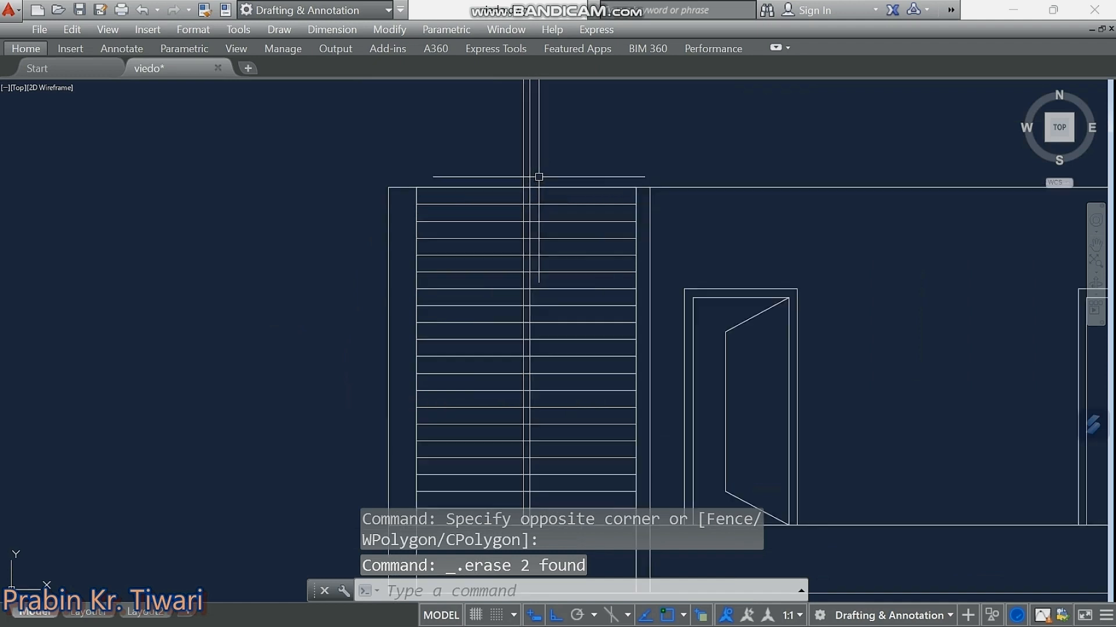
pyautogui.moveTo(538, 174); pyautogui.dragTo(477, 186, button='middle')
pyautogui.write('tr')
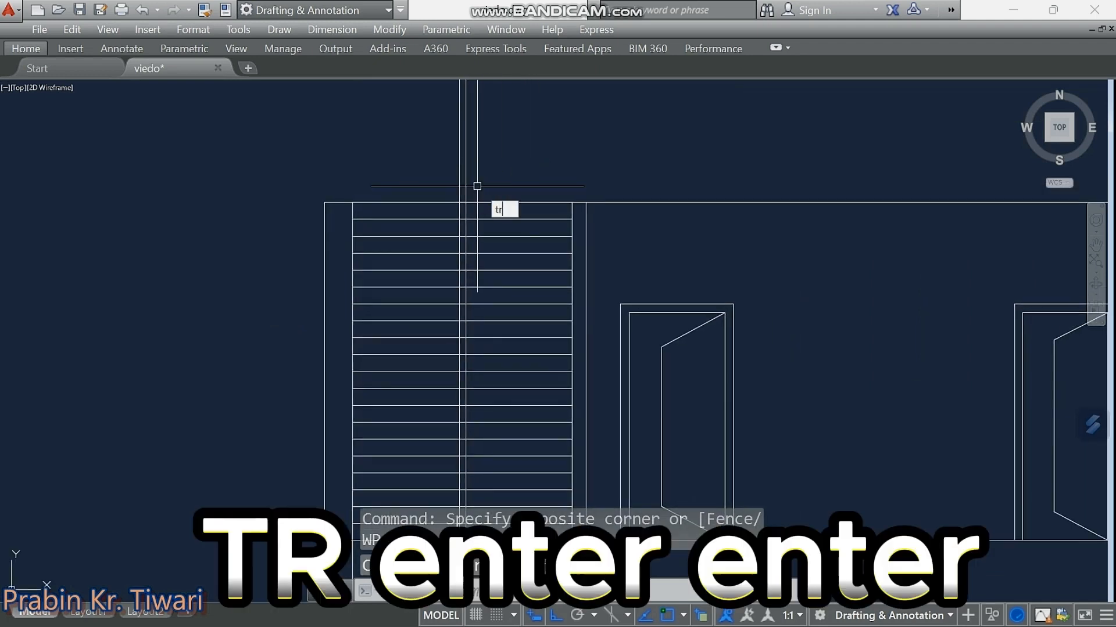
pyautogui.press('Return')
pyautogui.press('Return')
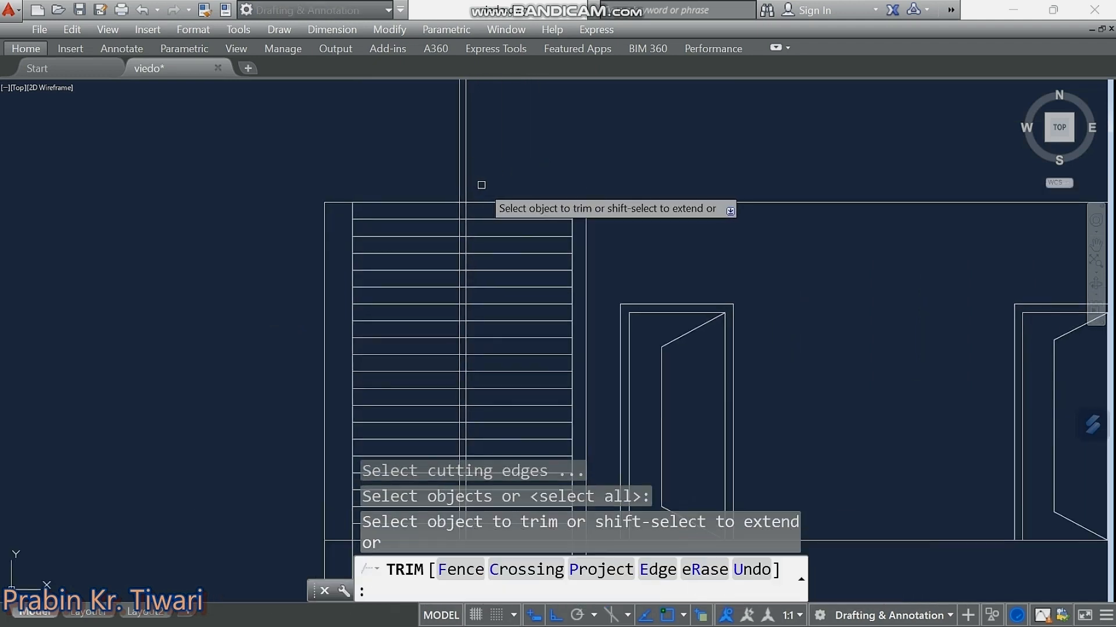
pyautogui.click(477, 186)
pyautogui.click(425, 188)
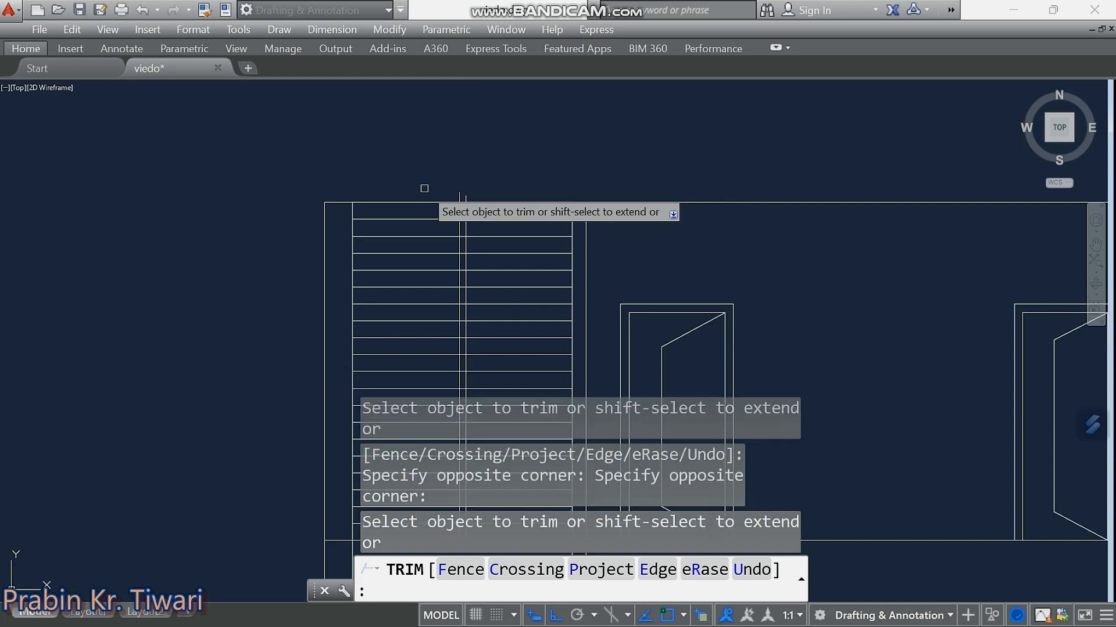
pyautogui.scroll(6, 424, 188)
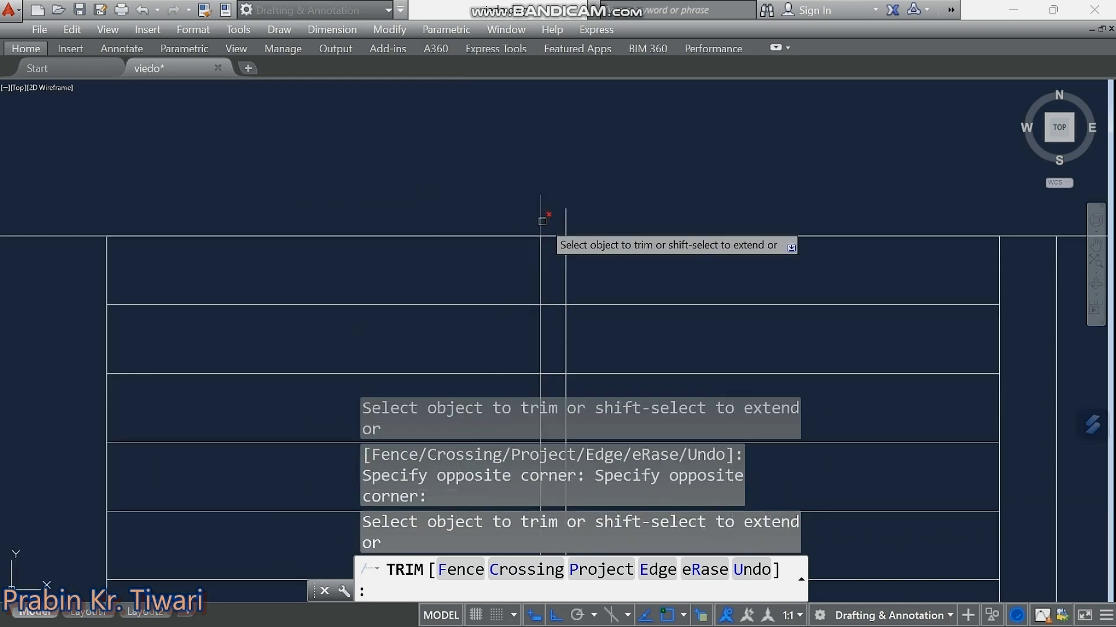
pyautogui.click(570, 227)
pyautogui.click(535, 220)
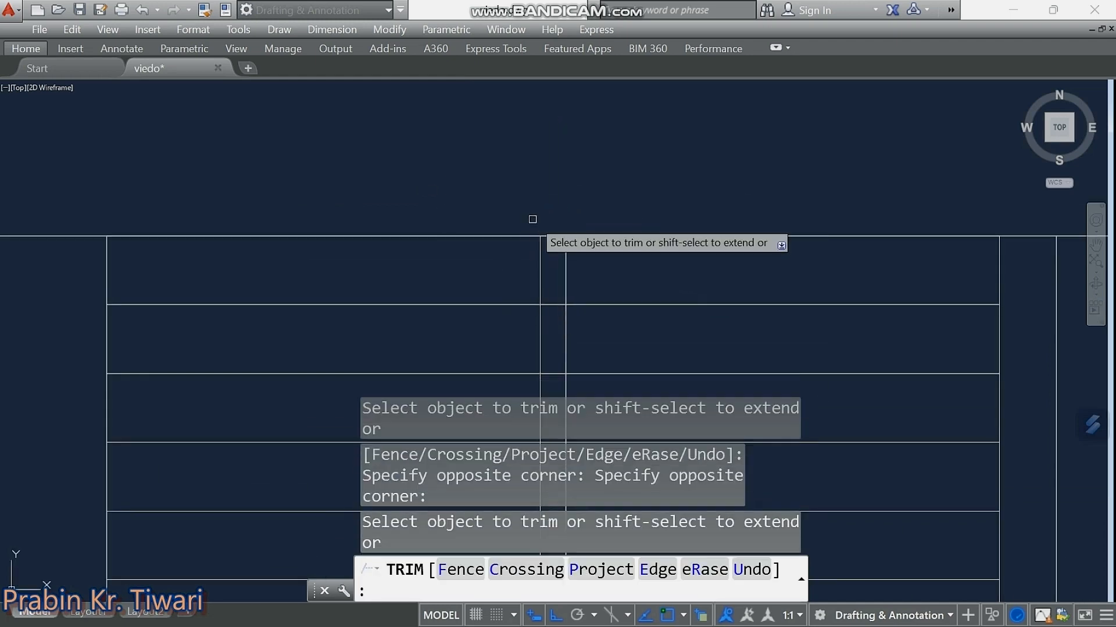
# Trim all the riser lines inside the narrow gap between the two vertical lines, separating the two stair flights.
pyautogui.scroll(-6, 533, 219)
pyautogui.moveTo(515, 211); pyautogui.dragTo(448, 182, button='middle')
pyautogui.moveTo(466, 252); pyautogui.dragTo(406, 192, button='middle')
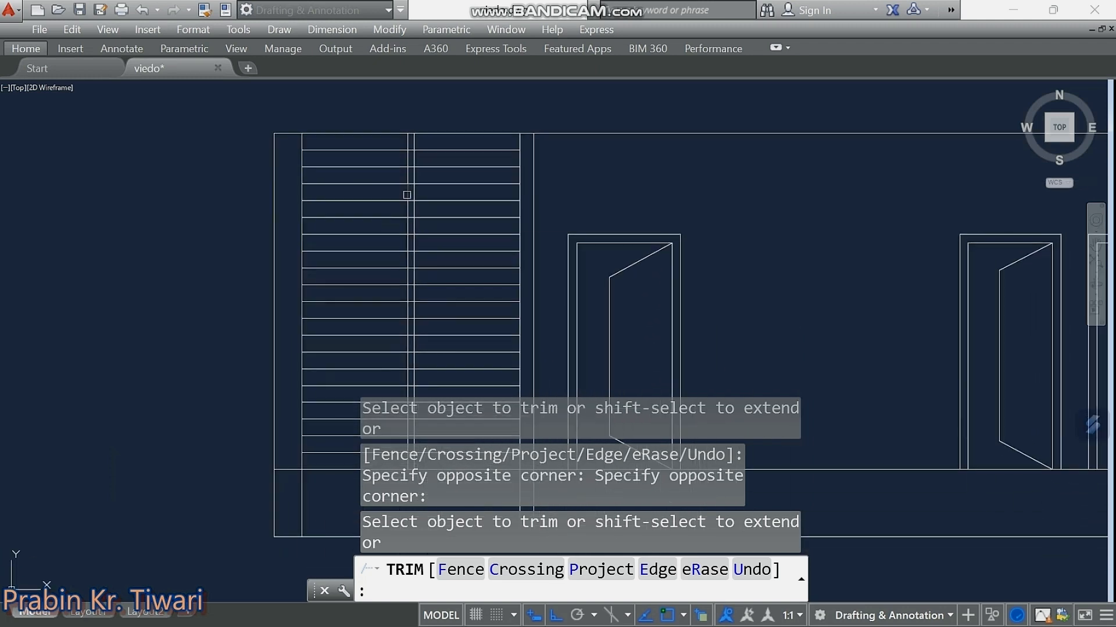
pyautogui.moveTo(405, 260); pyautogui.dragTo(386, 155, button='middle')
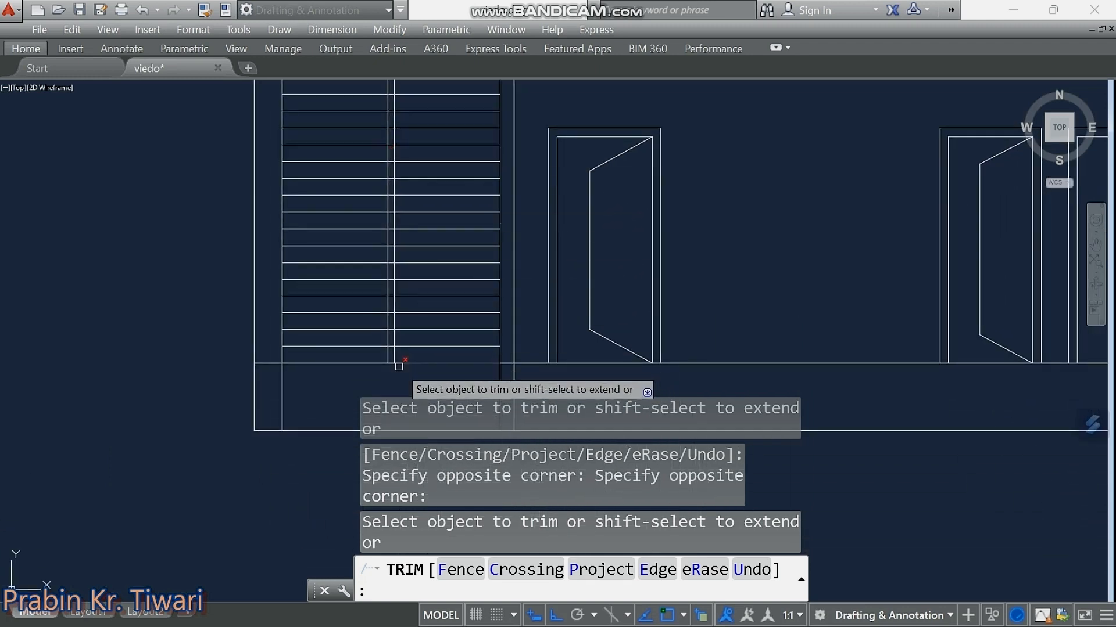
pyautogui.scroll(-5, 386, 185)
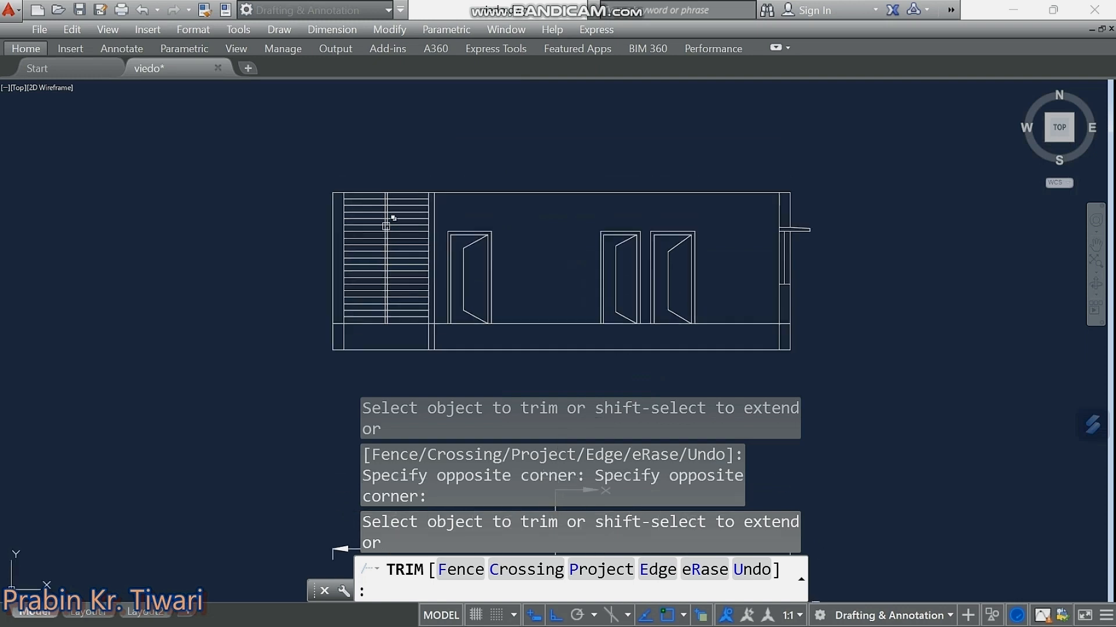
pyautogui.scroll(9, 386, 202)
pyautogui.scroll(2, 386, 197)
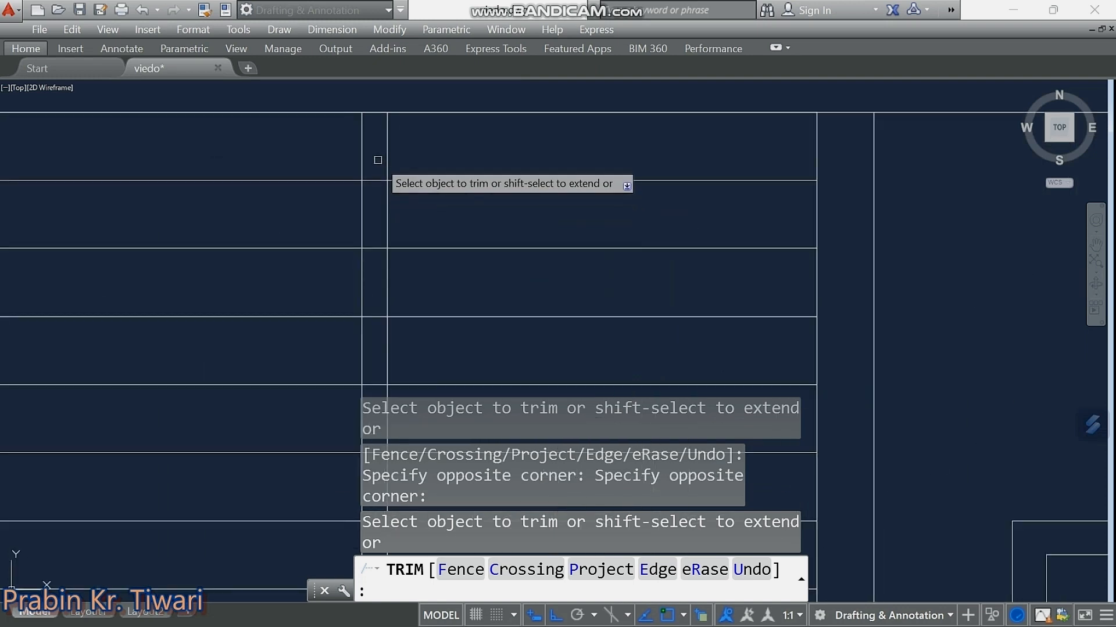
pyautogui.moveTo(377, 159); pyautogui.dragTo(374, 125, button='middle')
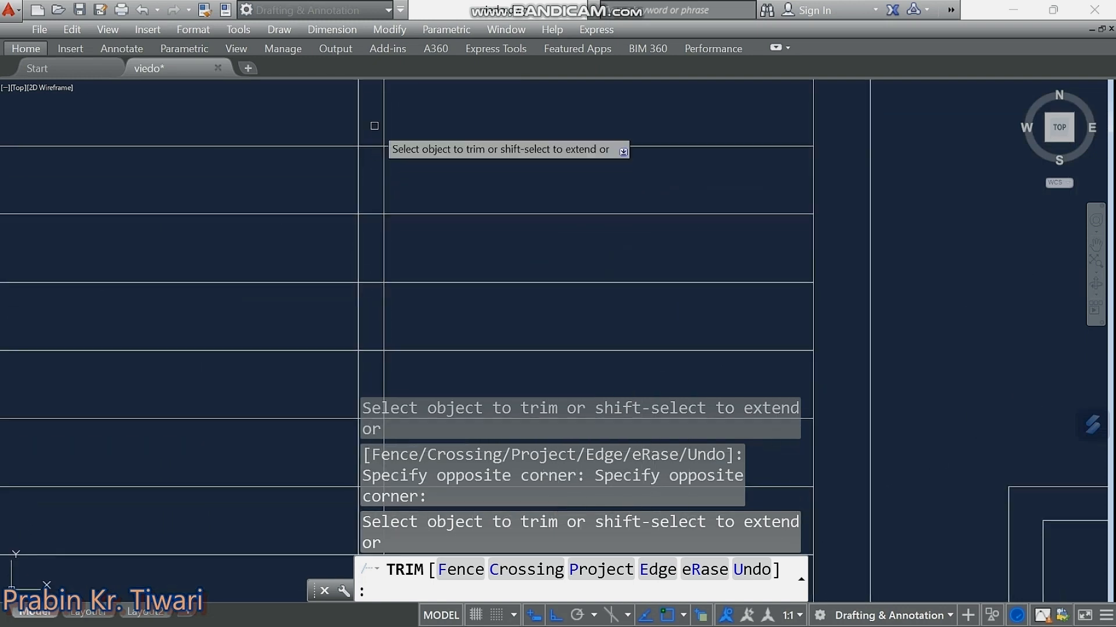
pyautogui.click(374, 125)
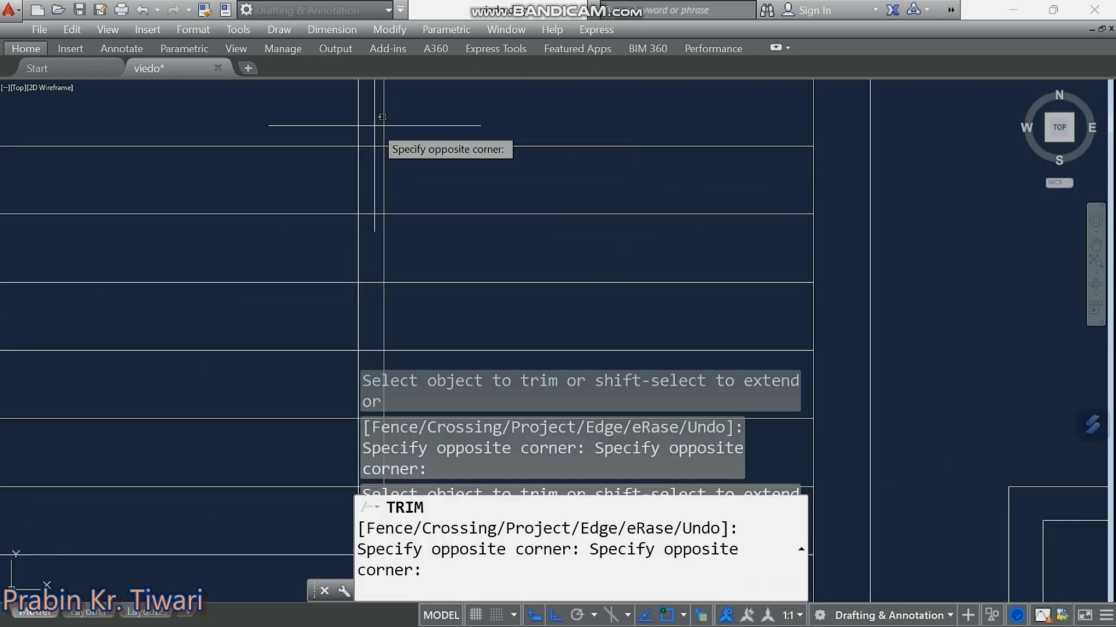
pyautogui.click(374, 304)
pyautogui.moveTo(374, 304); pyautogui.dragTo(371, 295, button='middle')
pyautogui.click(370, 291)
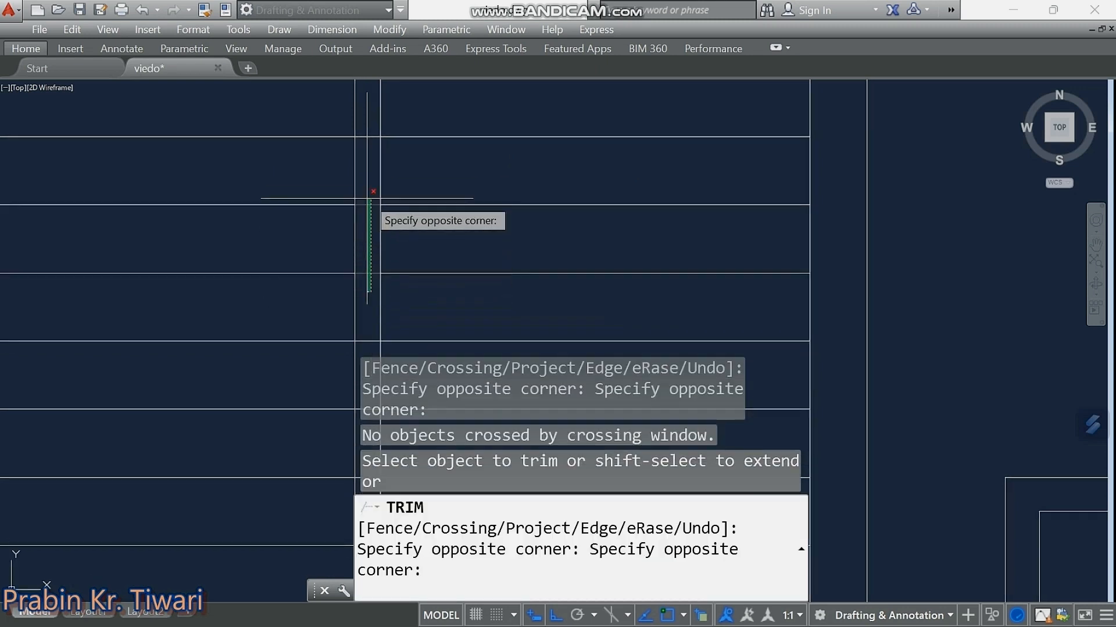
pyautogui.click(366, 133)
pyautogui.moveTo(365, 168); pyautogui.dragTo(326, 162, button='middle')
pyautogui.click(357, 172)
pyautogui.click(364, 321)
pyautogui.click(329, 158)
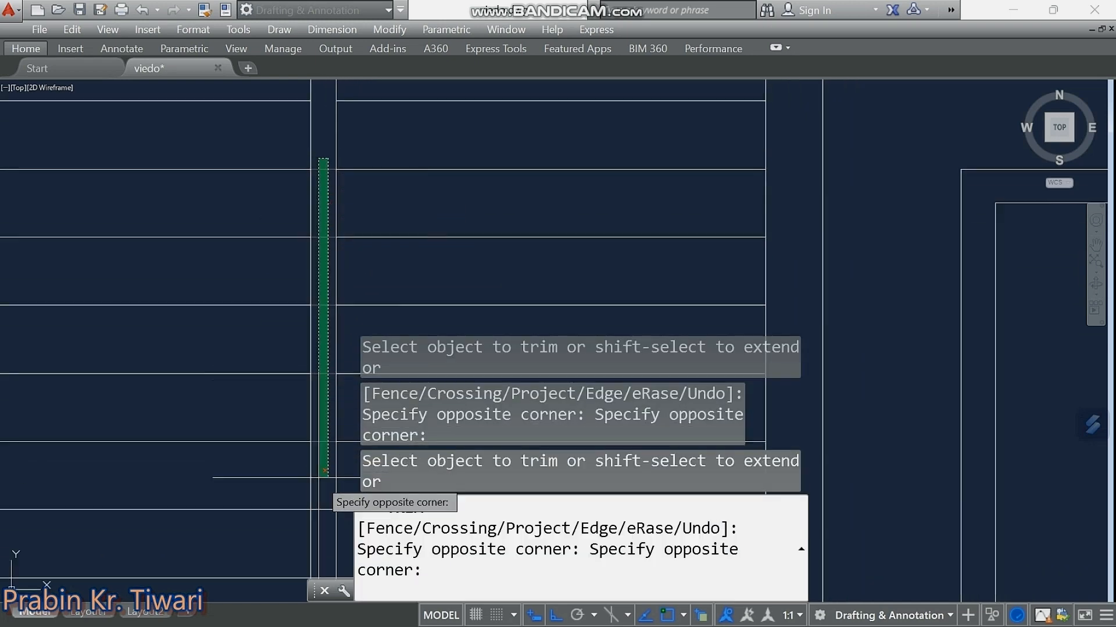
pyautogui.click(326, 475)
pyautogui.moveTo(326, 169); pyautogui.dragTo(341, 160, button='middle')
pyautogui.click(342, 161)
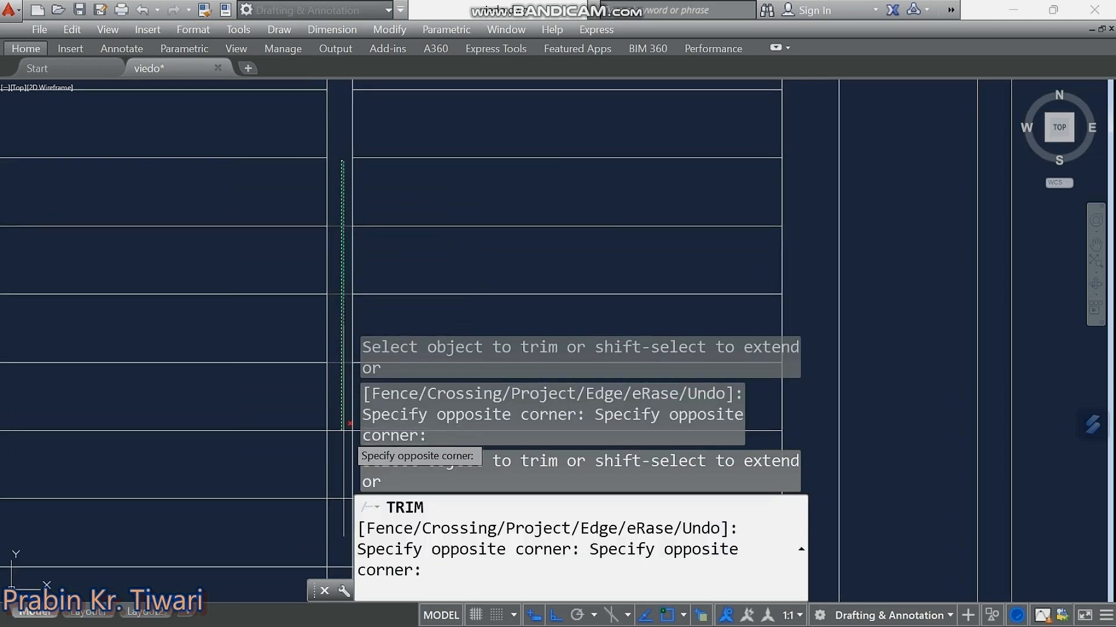
pyautogui.click(348, 425)
pyautogui.moveTo(341, 108); pyautogui.dragTo(319, 135, button='middle')
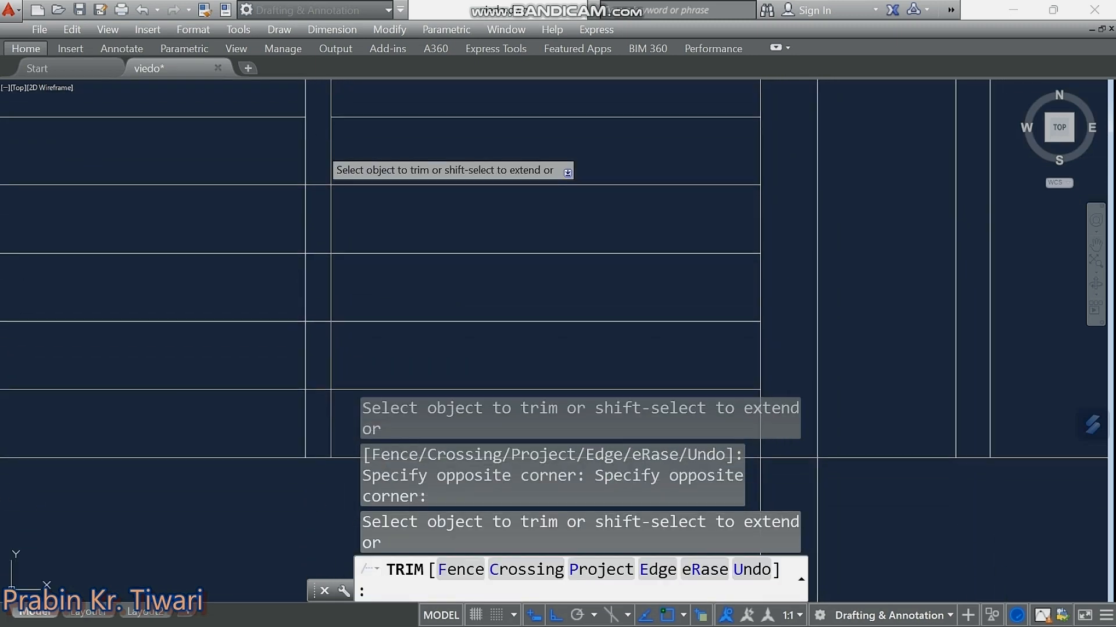
pyautogui.click(319, 148)
pyautogui.click(323, 398)
pyautogui.scroll(-5, 324, 407)
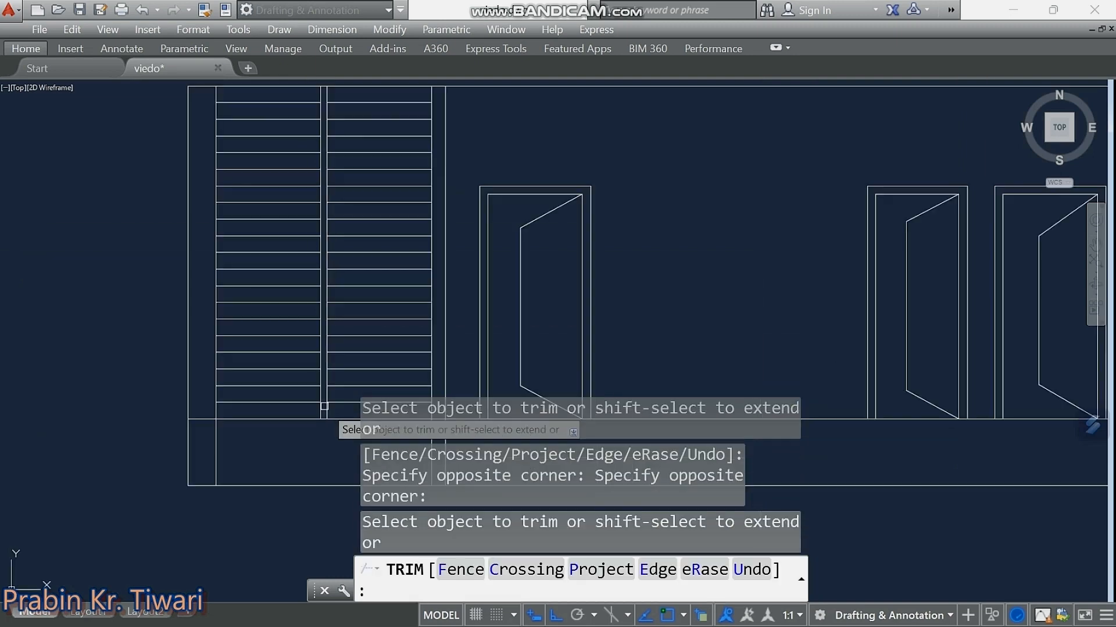
pyautogui.press('Escape')
pyautogui.press('Escape')
pyautogui.press('Escape')
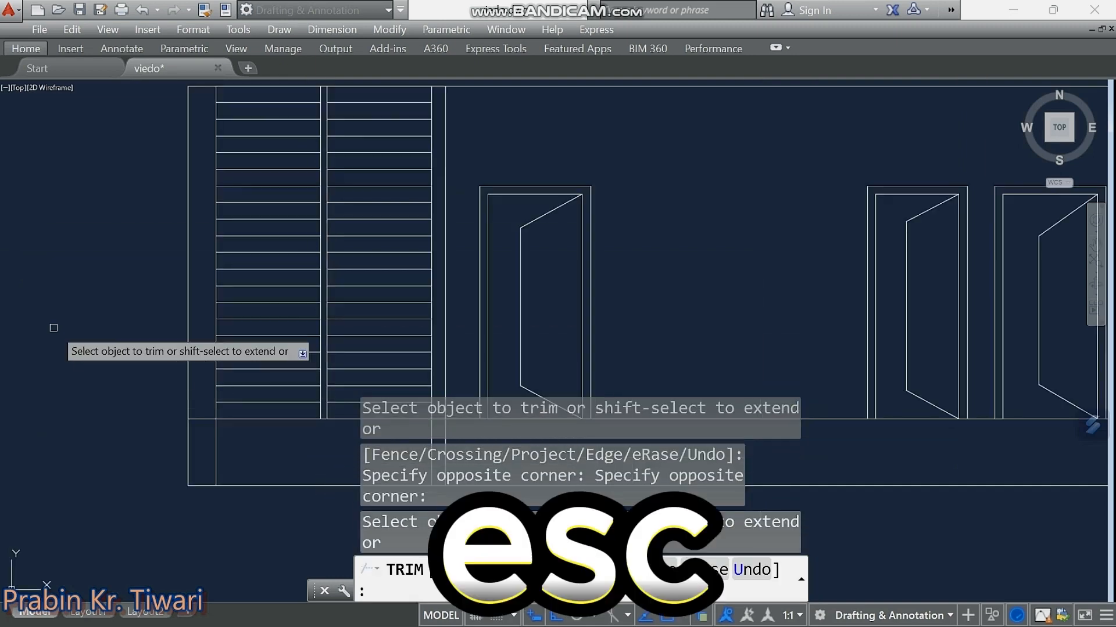
# Examine the stair flights and direction arrows in the plan and compare them with the risers in the section.
pyautogui.scroll(-6, 252, 254)
pyautogui.scroll(4, 244, 466)
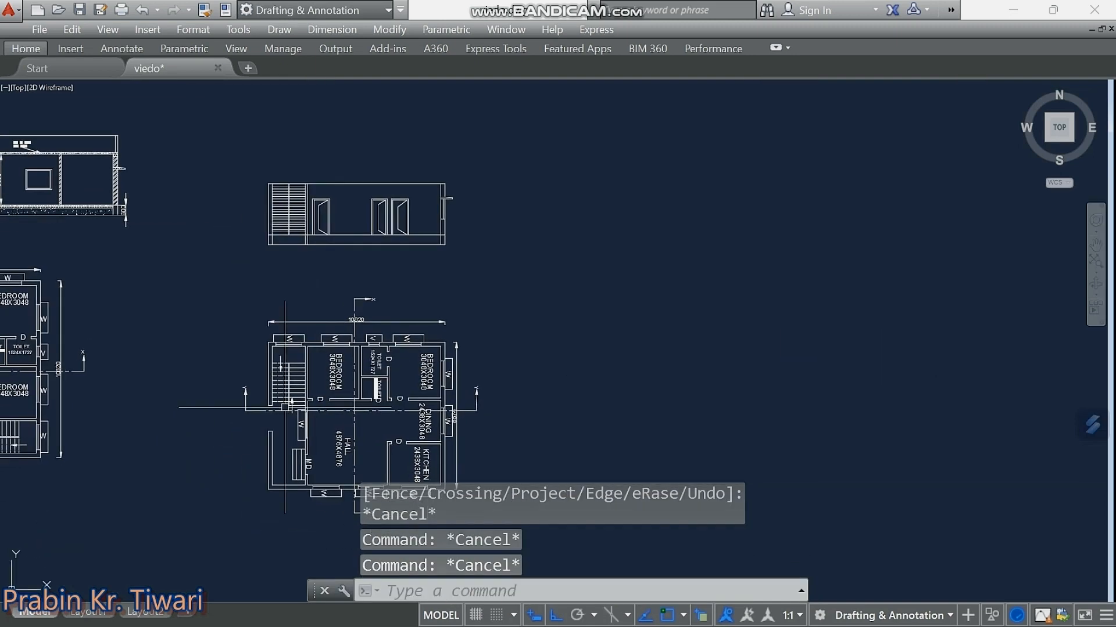
pyautogui.scroll(5, 262, 404)
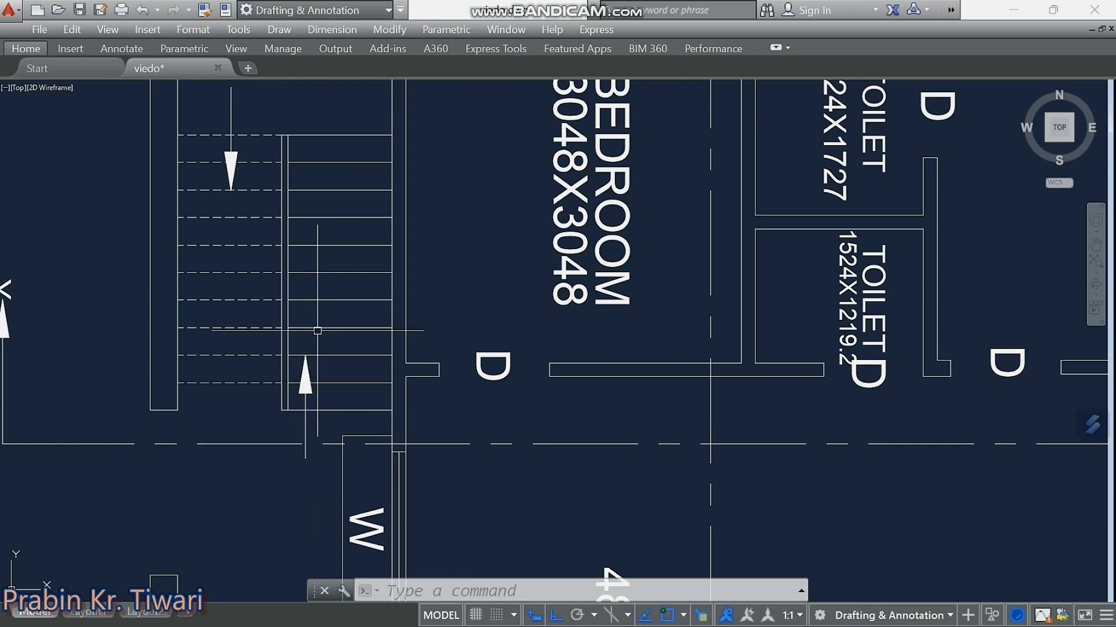
pyautogui.moveTo(338, 396)
pyautogui.mouseDown(button='middle')
pyautogui.moveTo(319, 378)
pyautogui.moveTo(289, 403)
pyautogui.mouseUp(button='middle')
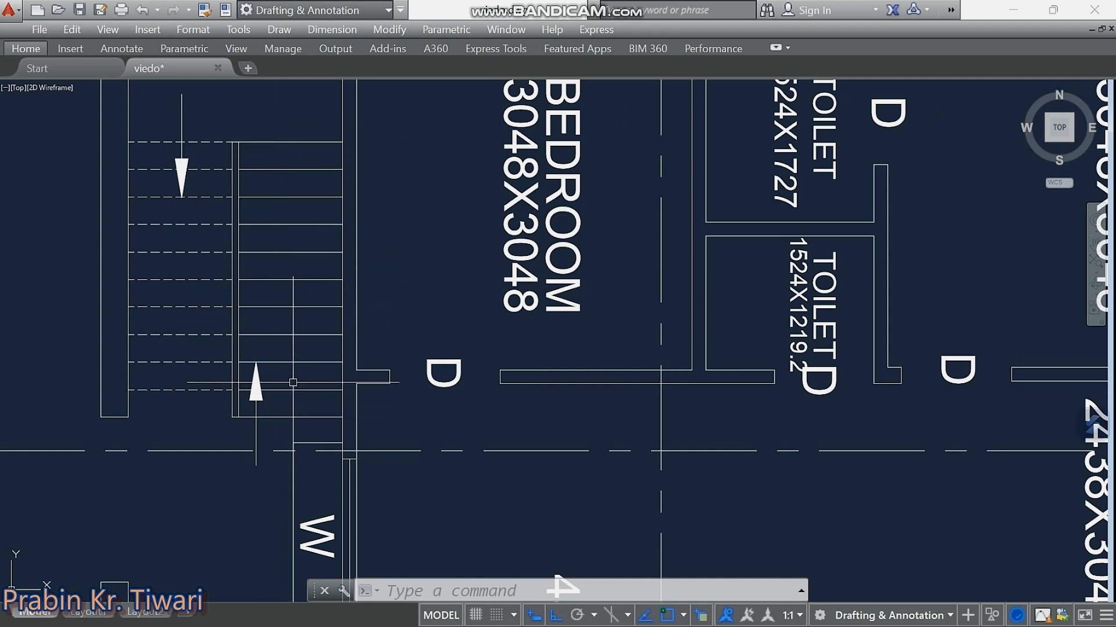
pyautogui.scroll(-5, 293, 383)
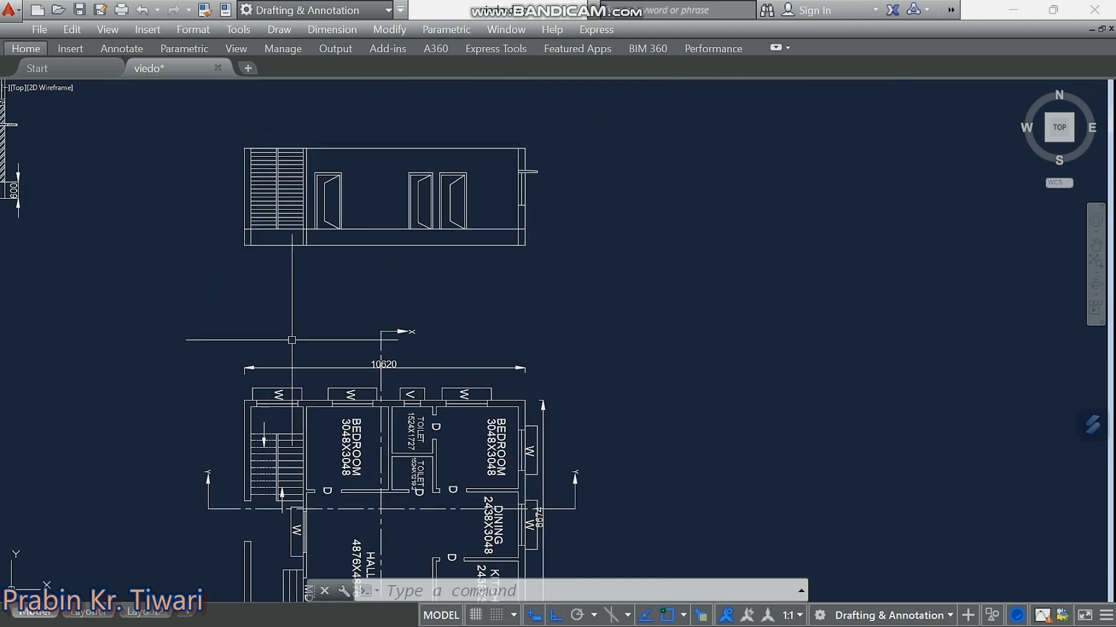
pyautogui.scroll(6, 290, 209)
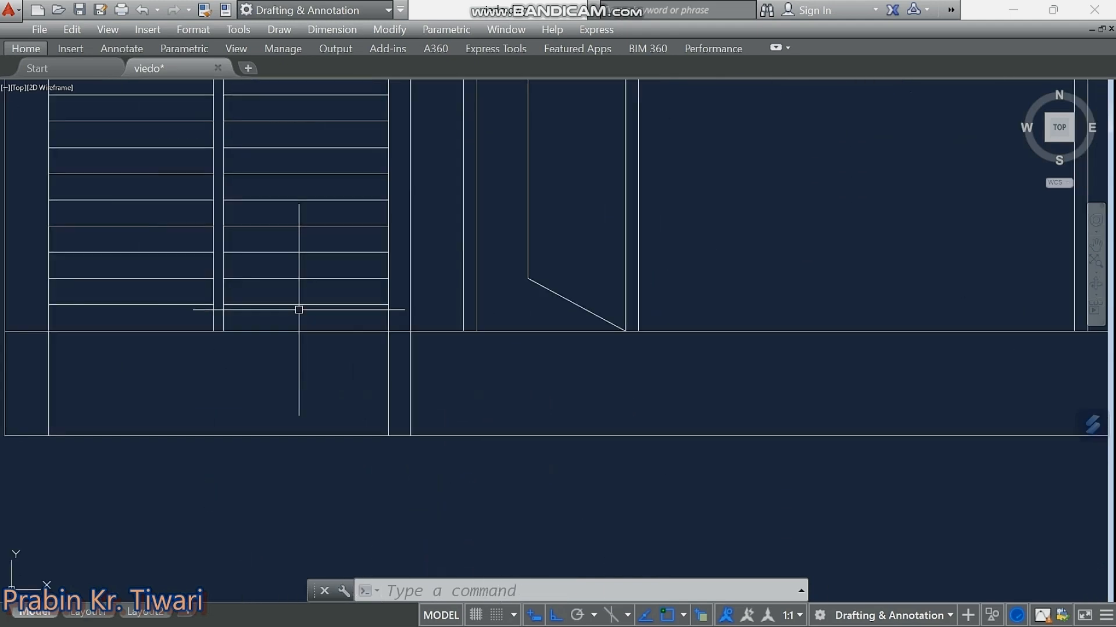
pyautogui.moveTo(299, 309); pyautogui.dragTo(313, 323, button='middle')
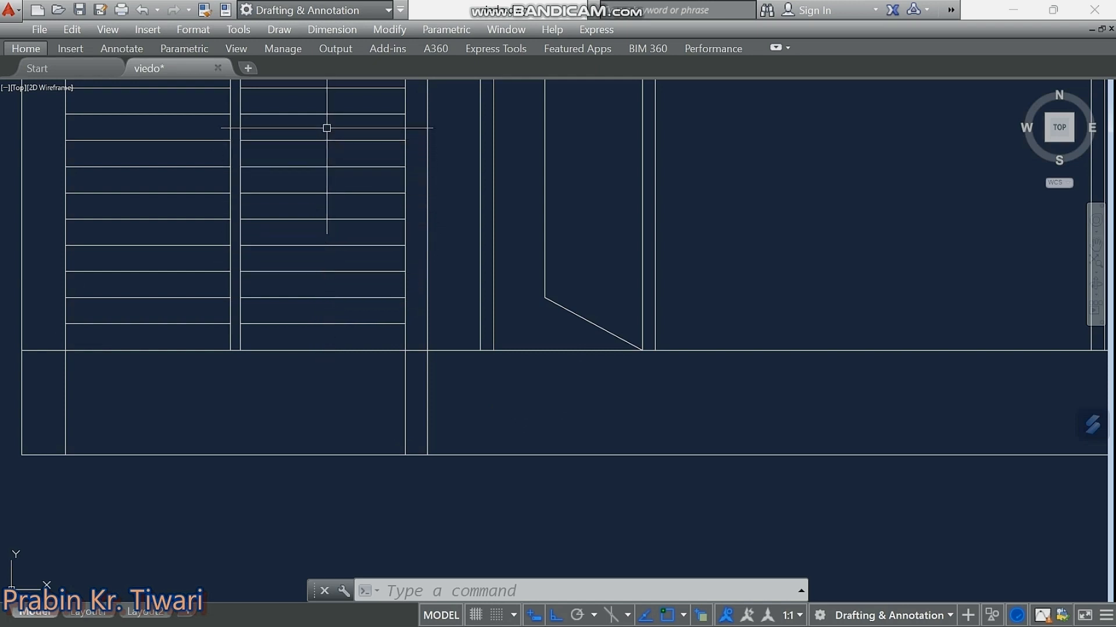
pyautogui.moveTo(330, 101)
pyautogui.mouseDown(button='middle')
pyautogui.moveTo(308, 187)
pyautogui.moveTo(319, 204)
pyautogui.moveTo(319, 297)
pyautogui.mouseUp(button='middle')
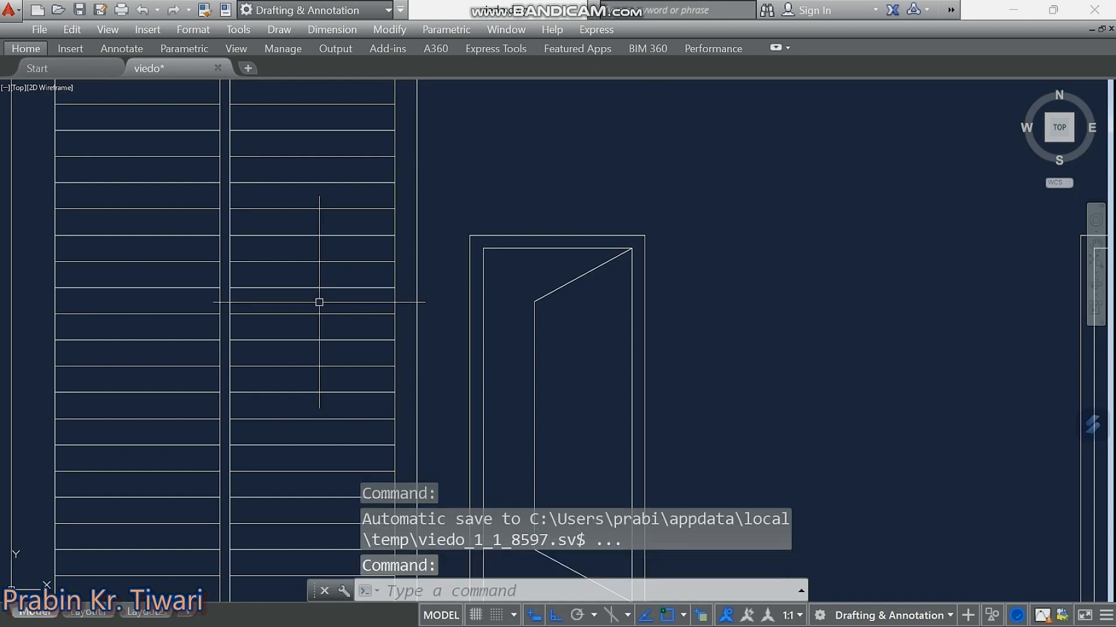
# Erase the upper riser lines of the flight beside the partition wall, keeping its lower half from the floor line.
pyautogui.click(319, 302)
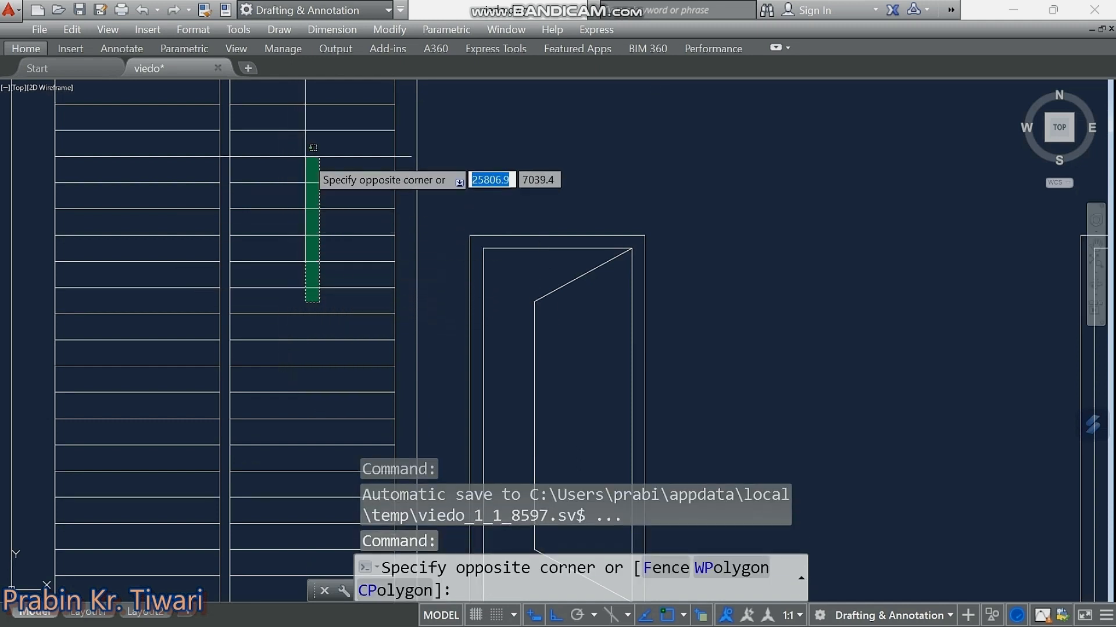
pyautogui.moveTo(304, 123); pyautogui.dragTo(273, 272, button='middle')
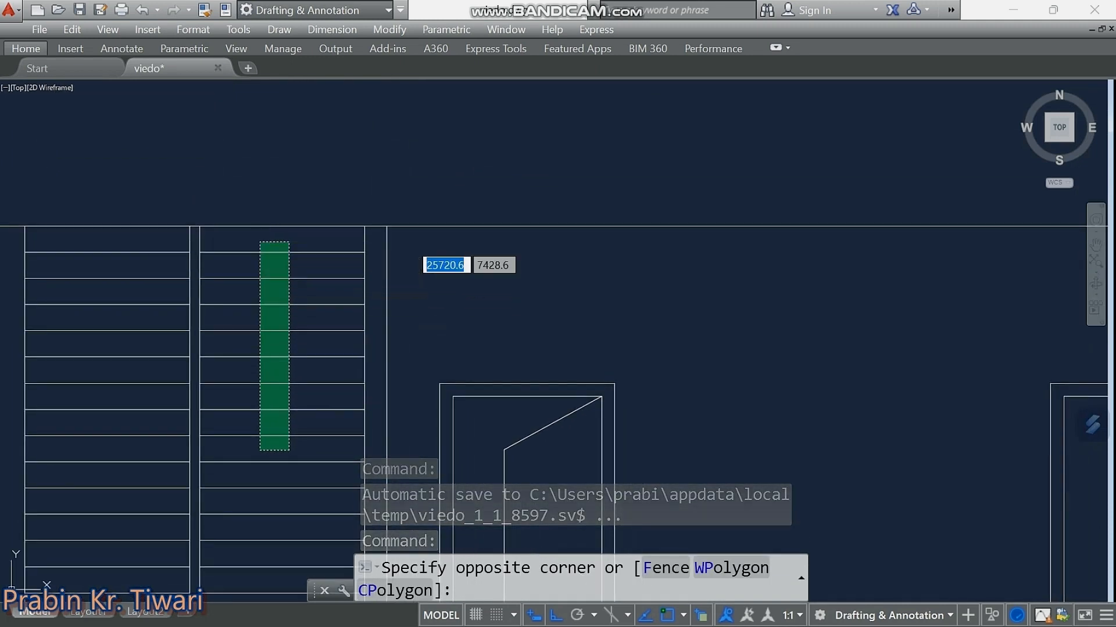
pyautogui.click(259, 242)
pyautogui.press('Delete')
# Erase the ten lower riser lines of the flight beside the outer wall, keeping its upper half.
pyautogui.scroll(-2, 319, 274)
pyautogui.scroll(2, 319, 274)
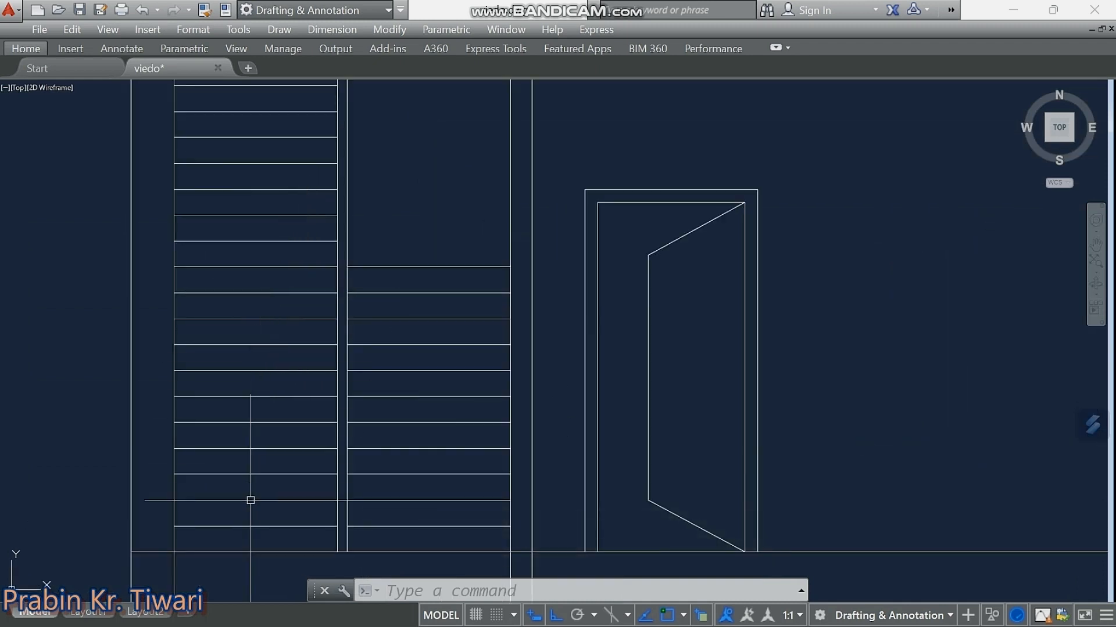
pyautogui.click(311, 280)
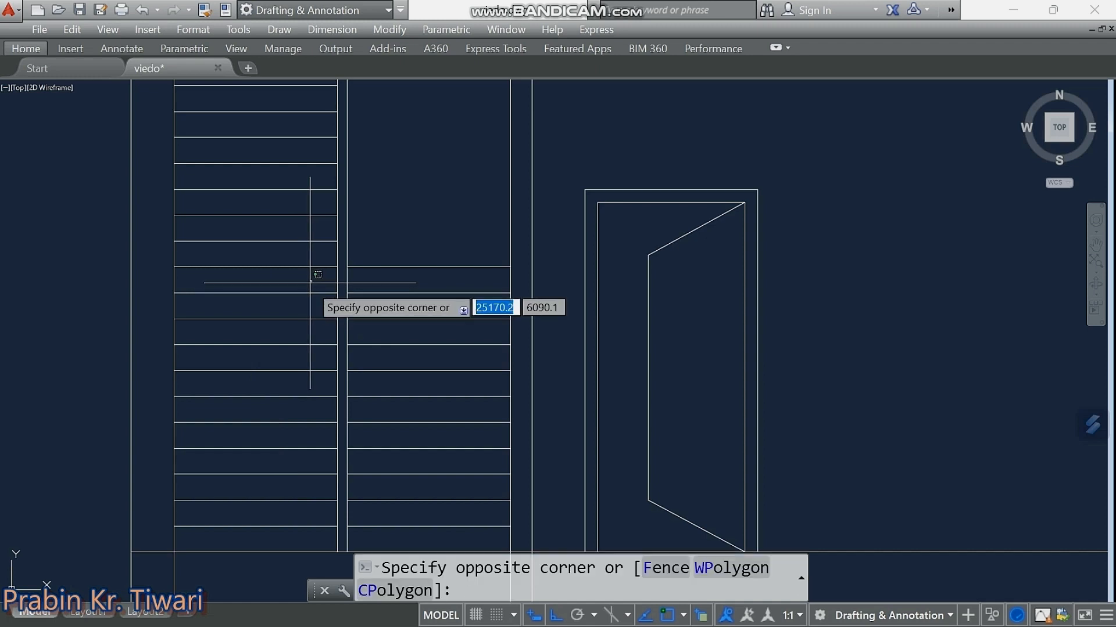
pyautogui.click(219, 537)
pyautogui.press('Delete')
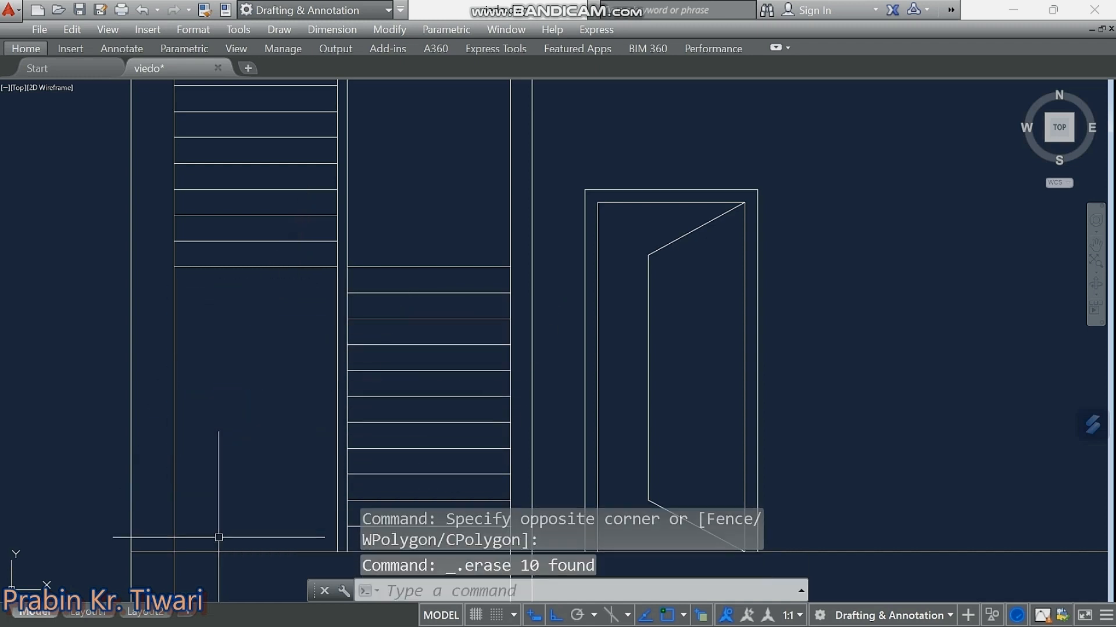
# Extend the lowest riser line of the upper flight across the narrow gap to meet the top riser line of the lower flight.
pyautogui.scroll(2, 236, 439)
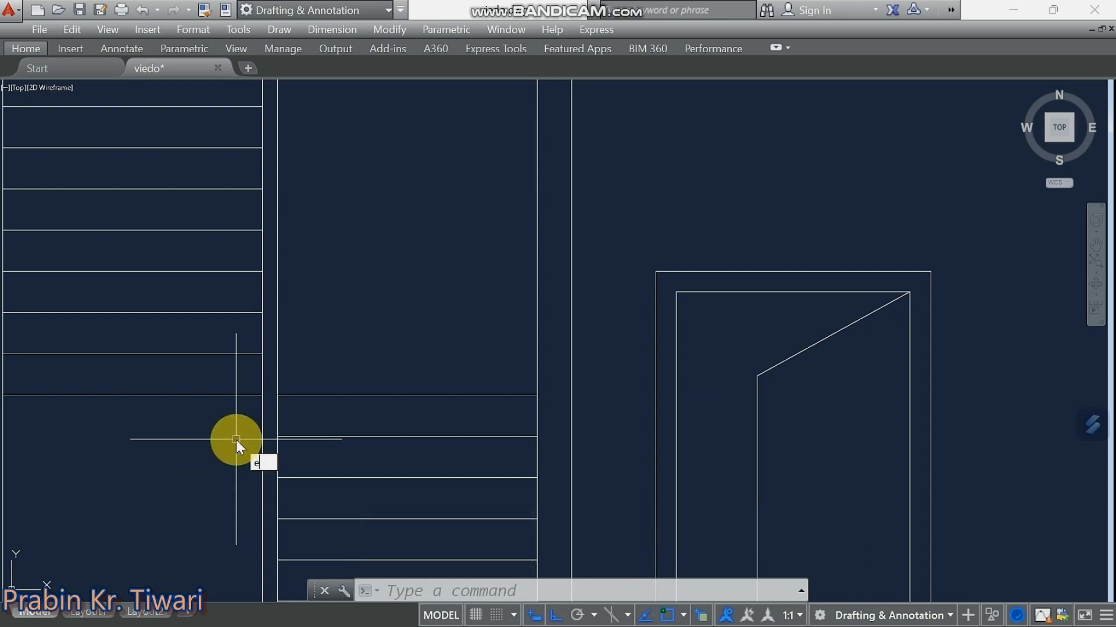
pyautogui.write('x')
pyautogui.press('Return')
pyautogui.press('Return')
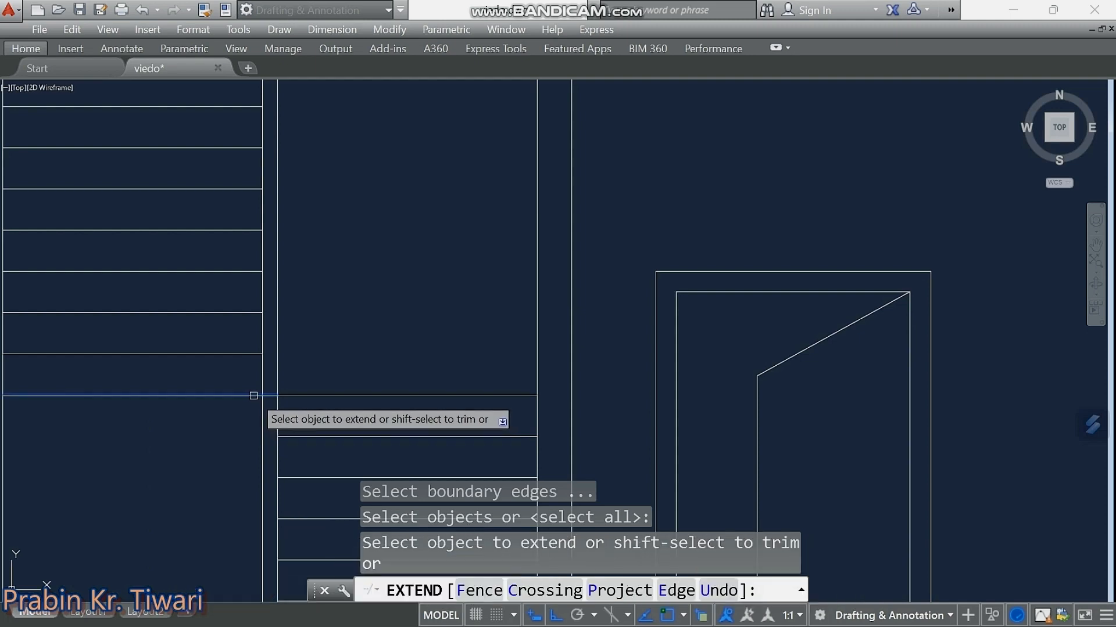
pyautogui.scroll(5, 254, 396)
pyautogui.moveTo(295, 422); pyautogui.dragTo(284, 378, button='middle')
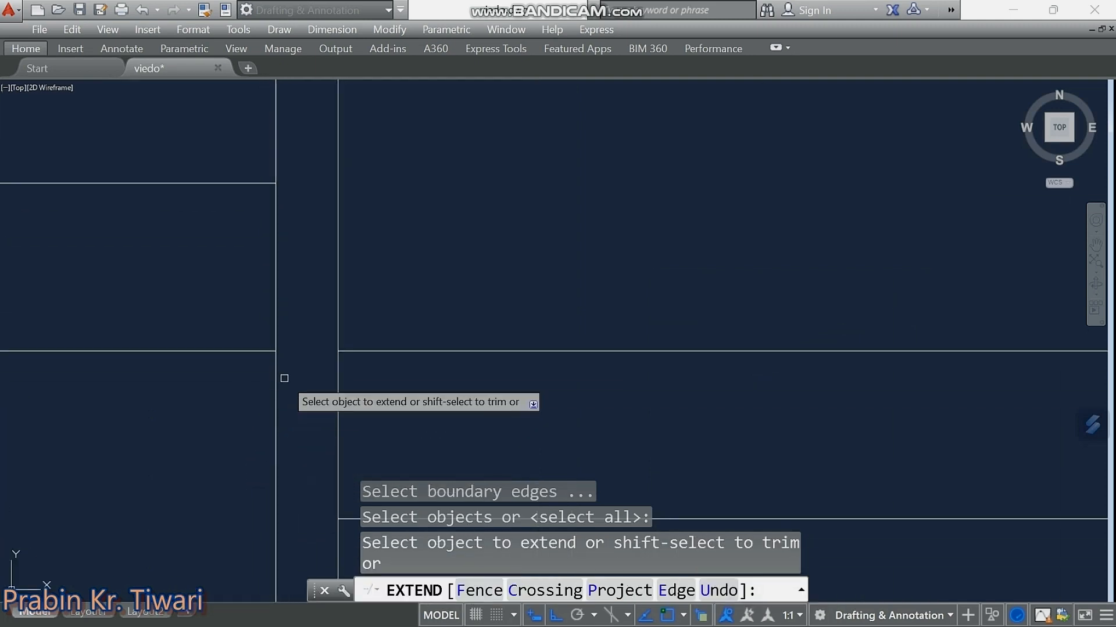
pyautogui.click(245, 352)
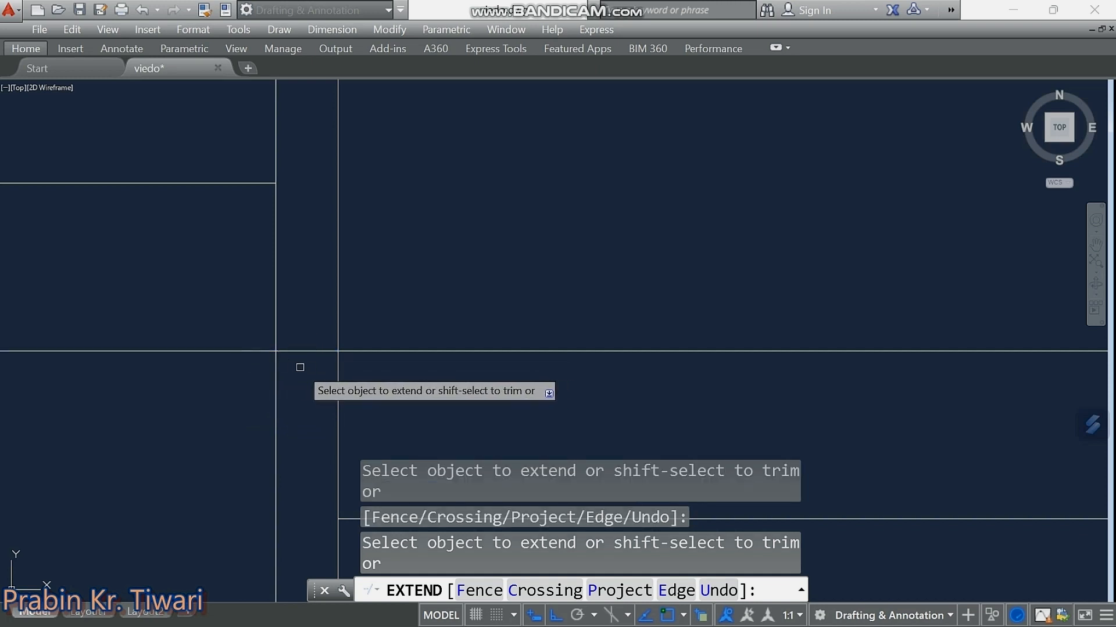
pyautogui.press('Escape')
pyautogui.press('Escape')
pyautogui.press('Escape')
pyautogui.press('Escape')
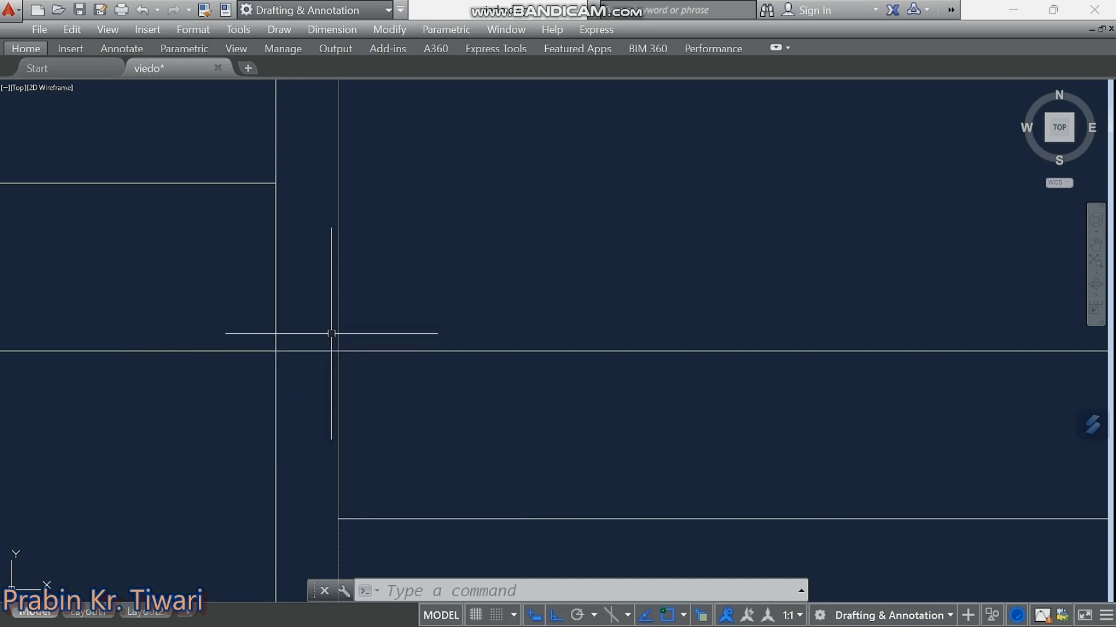
# Draw a vertical line and a horizontal line forming an open corner in the empty space beside the section.
pyautogui.scroll(-3, 331, 333)
pyautogui.scroll(3, 336, 336)
pyautogui.scroll(-3, 343, 320)
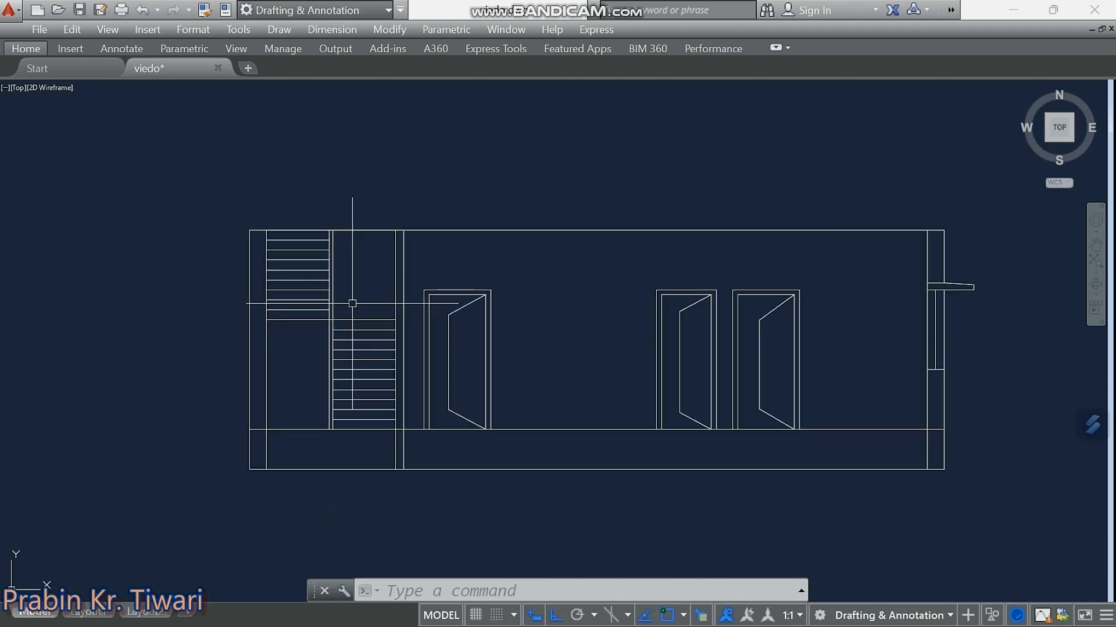
pyautogui.scroll(-5, 352, 304)
pyautogui.moveTo(341, 312)
pyautogui.mouseDown(button='middle')
pyautogui.moveTo(378, 282)
pyautogui.moveTo(359, 297)
pyautogui.mouseUp(button='middle')
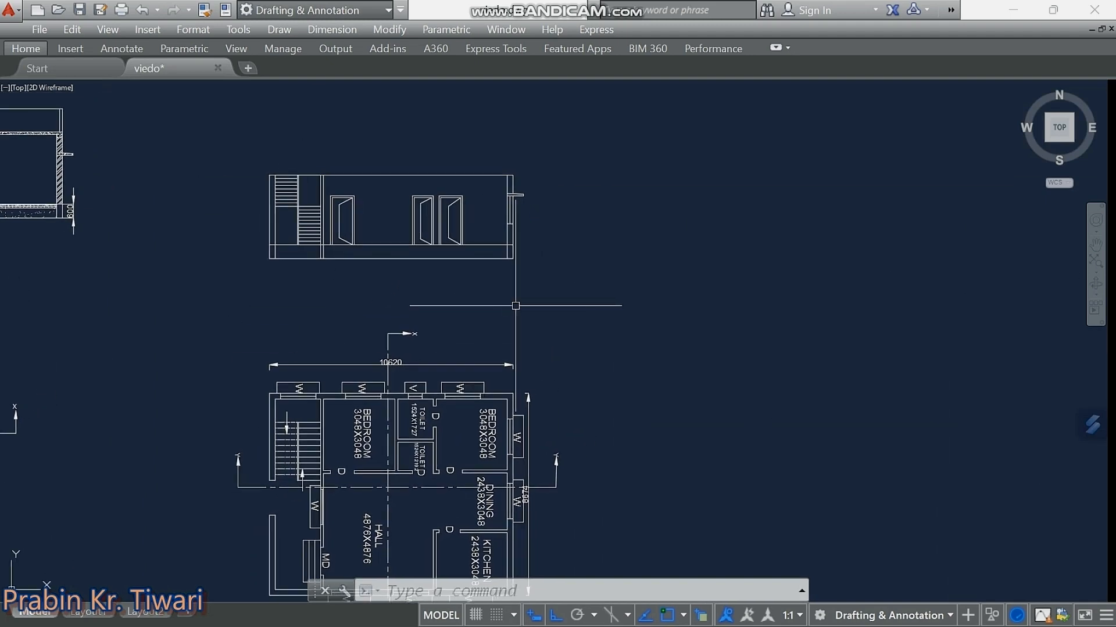
pyautogui.write('l')
pyautogui.press('Return')
pyautogui.click(574, 295)
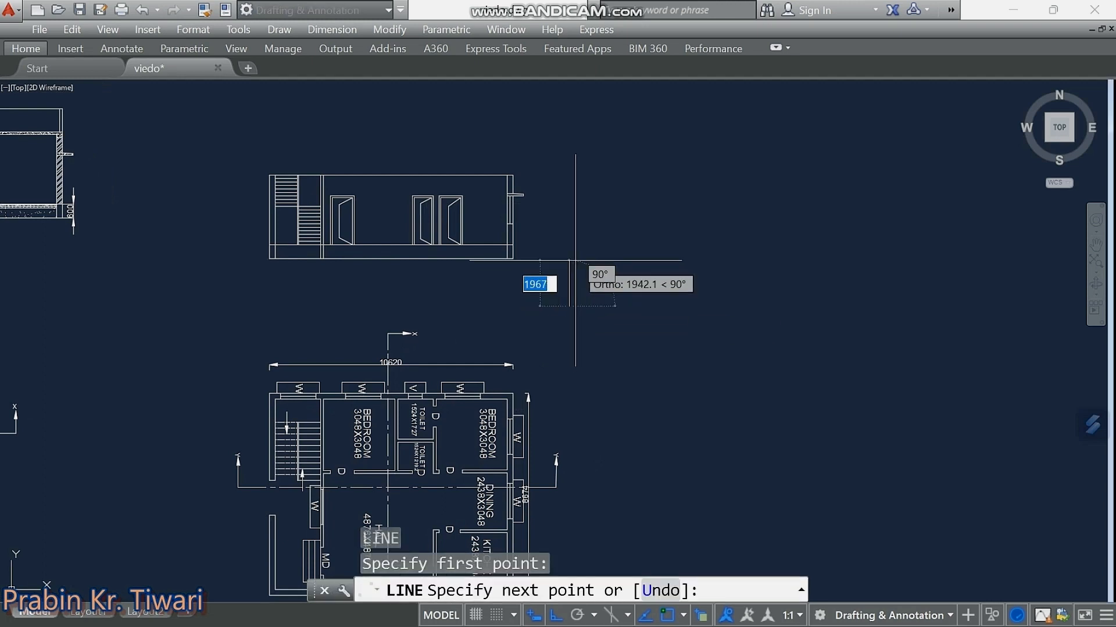
pyautogui.click(666, 252)
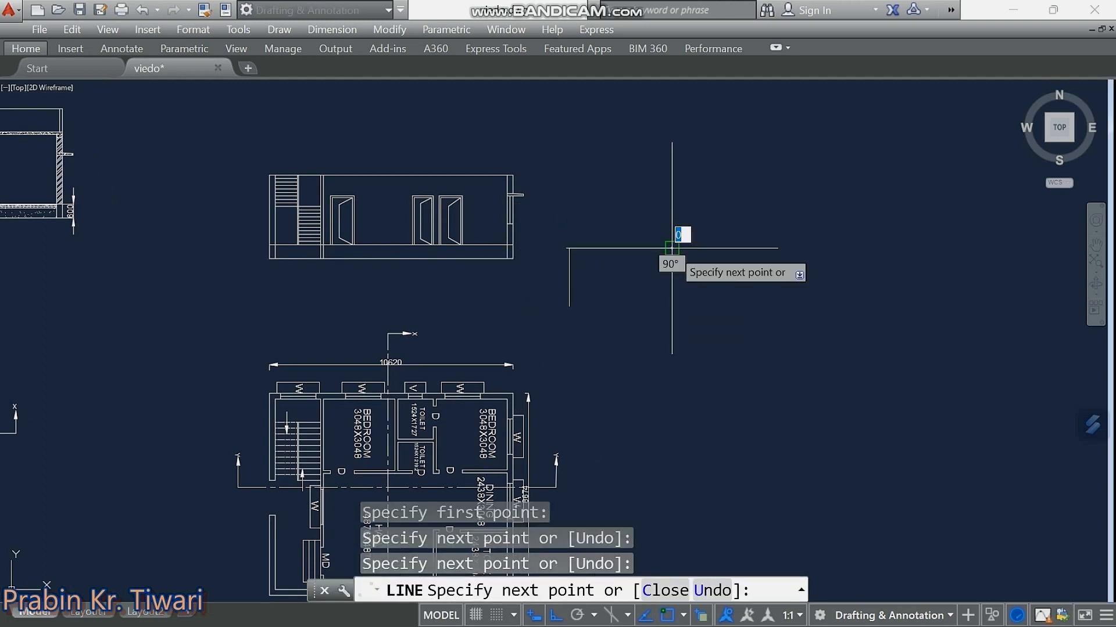
pyautogui.press('Escape')
# Erase the two lines forming the loose corner beside the section.
pyautogui.moveTo(580, 281); pyautogui.dragTo(580, 303, button='middle')
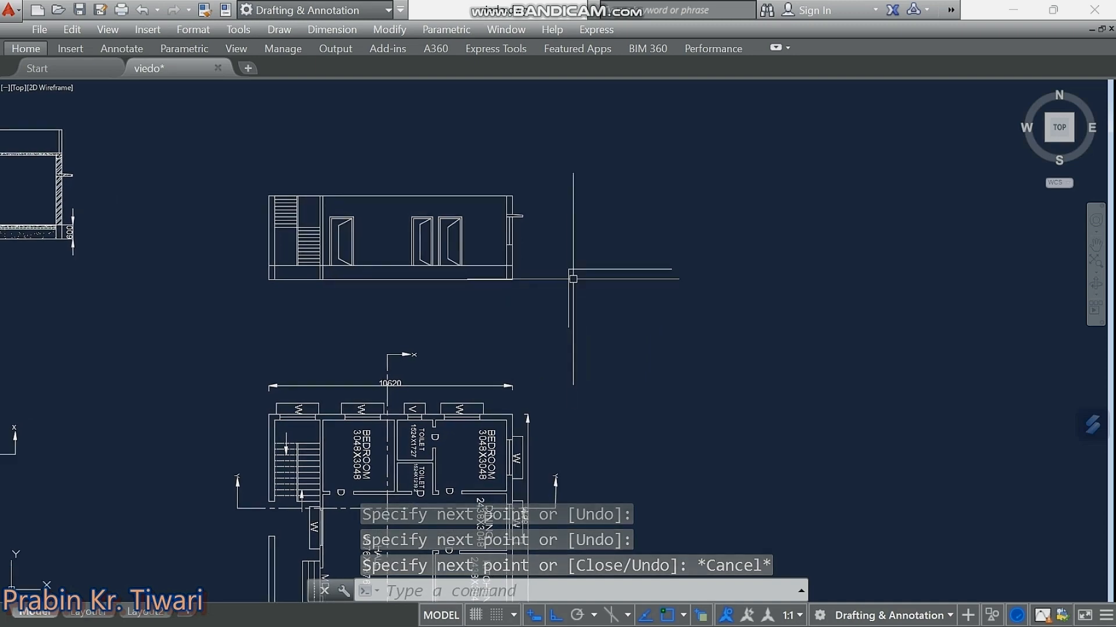
pyautogui.scroll(4, 569, 299)
pyautogui.scroll(-6, 637, 214)
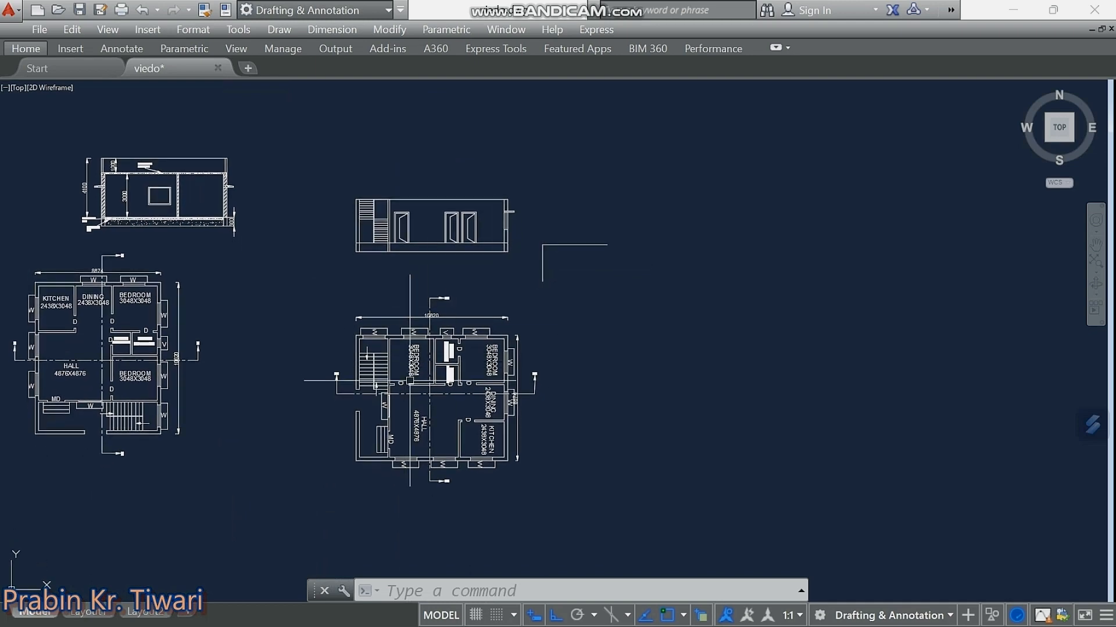
pyautogui.scroll(2, 374, 361)
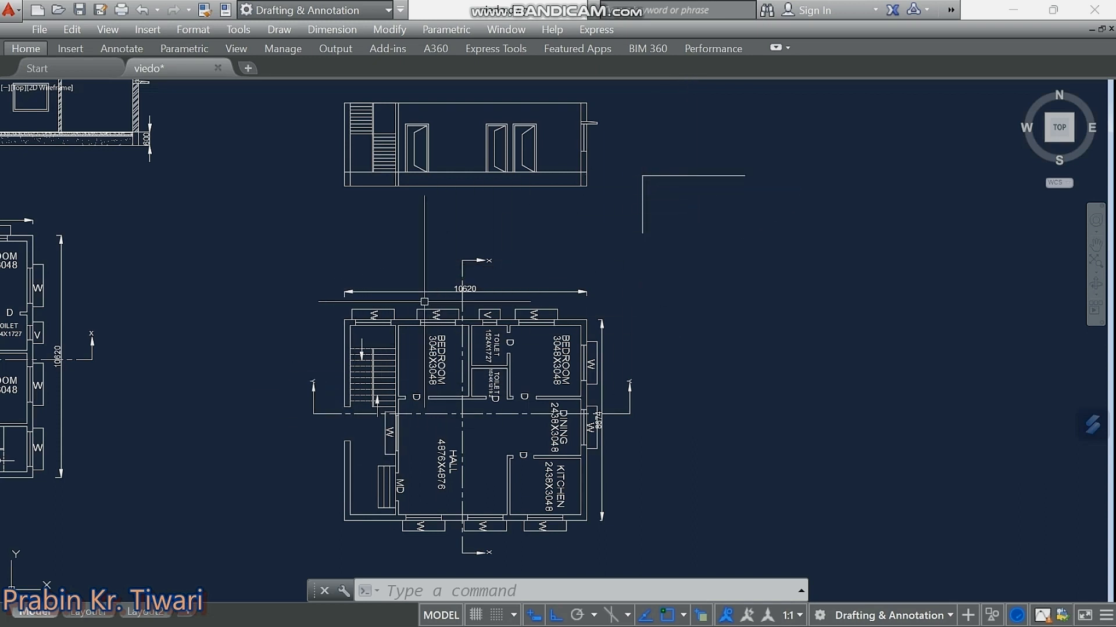
pyautogui.moveTo(398, 353); pyautogui.dragTo(411, 367, button='middle')
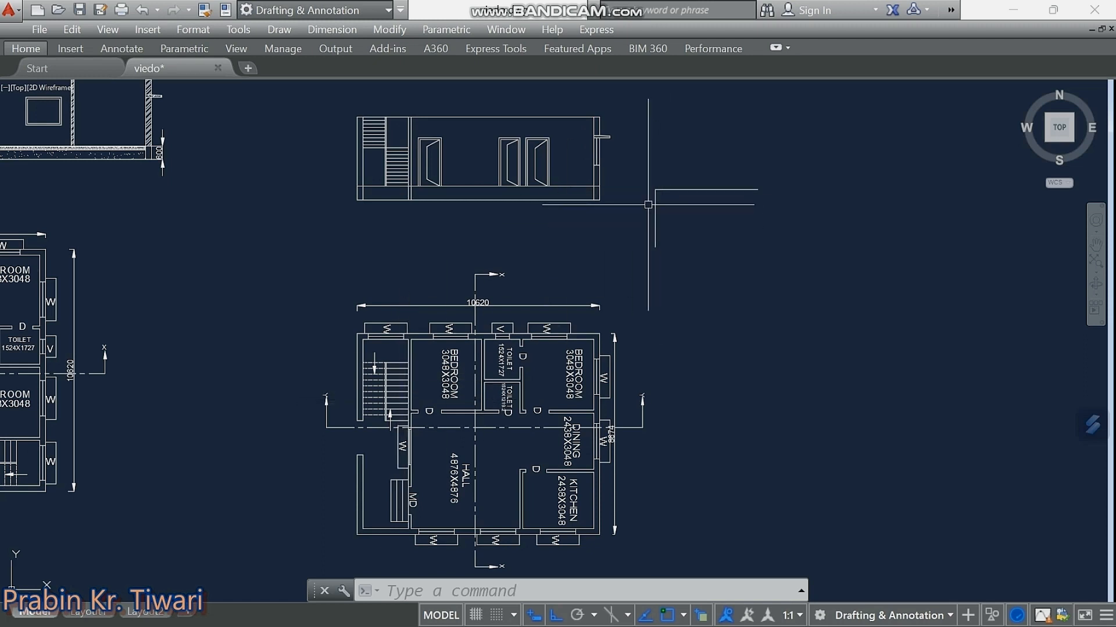
pyautogui.scroll(2, 648, 205)
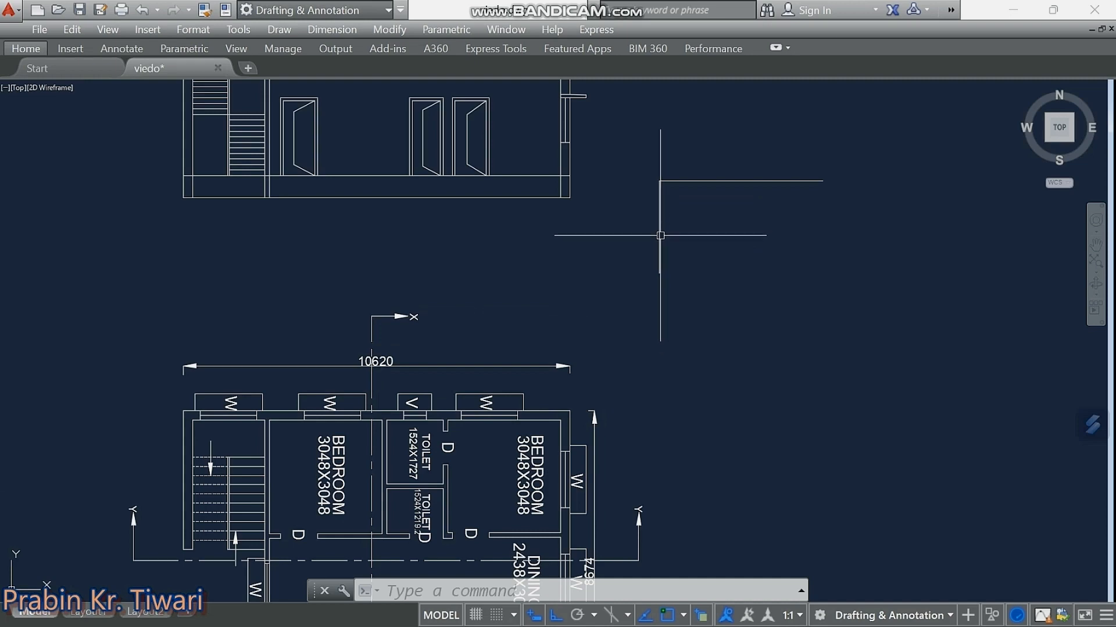
pyautogui.scroll(-3, 662, 243)
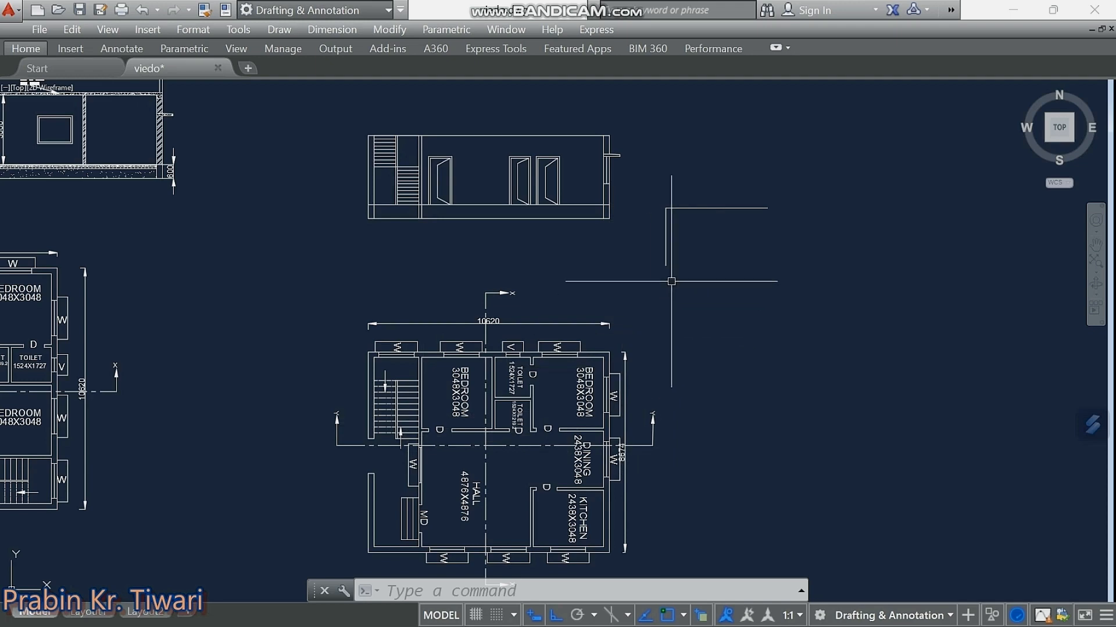
pyautogui.click(772, 176)
pyautogui.click(657, 269)
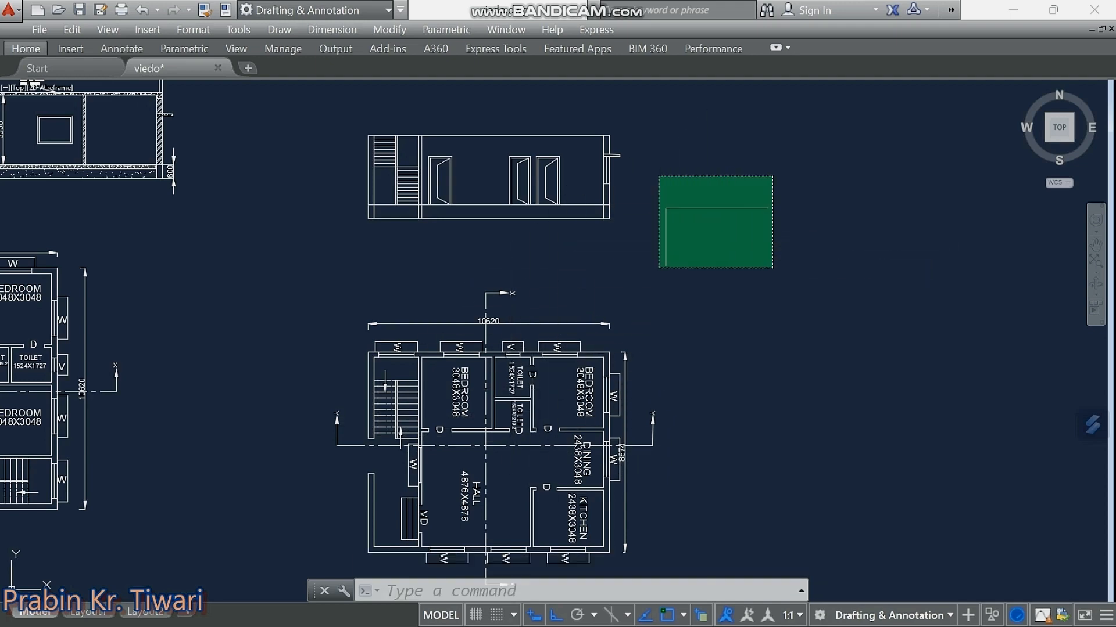
pyautogui.press('Delete')
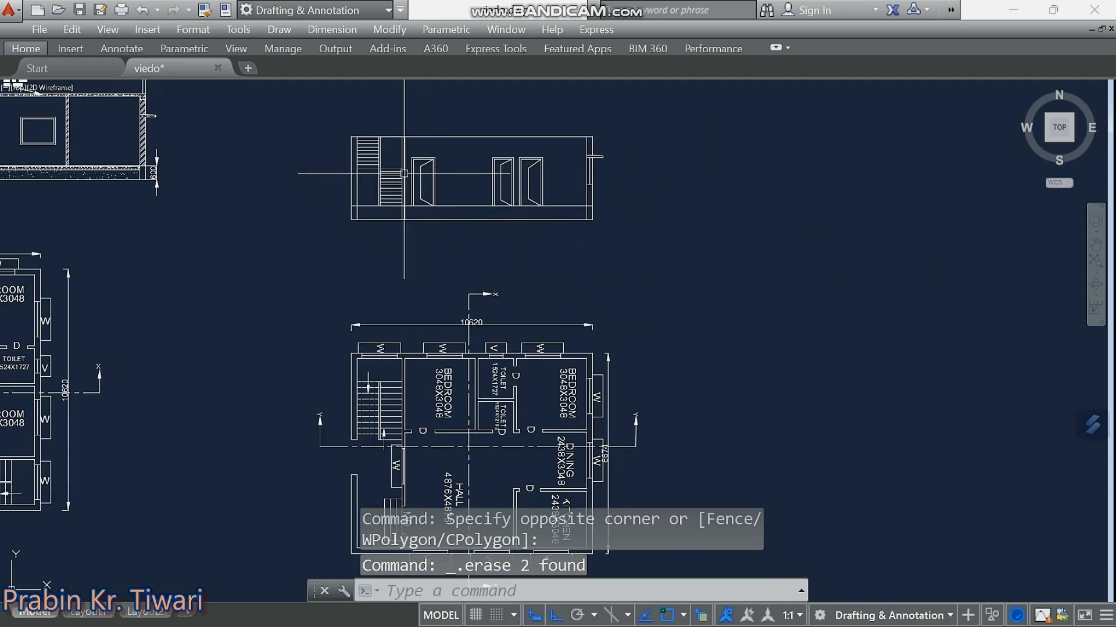
# Offset the section's top horizontal line upward by 100 to form the roof slab thickness.
pyautogui.moveTo(417, 157); pyautogui.dragTo(456, 223, button='middle')
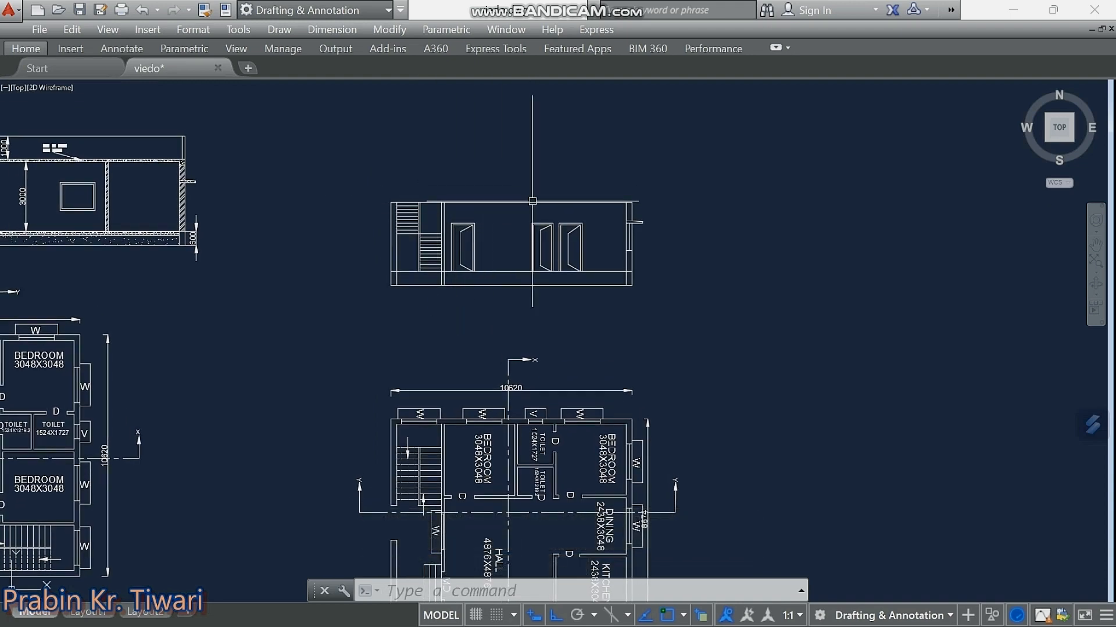
pyautogui.scroll(2, 533, 201)
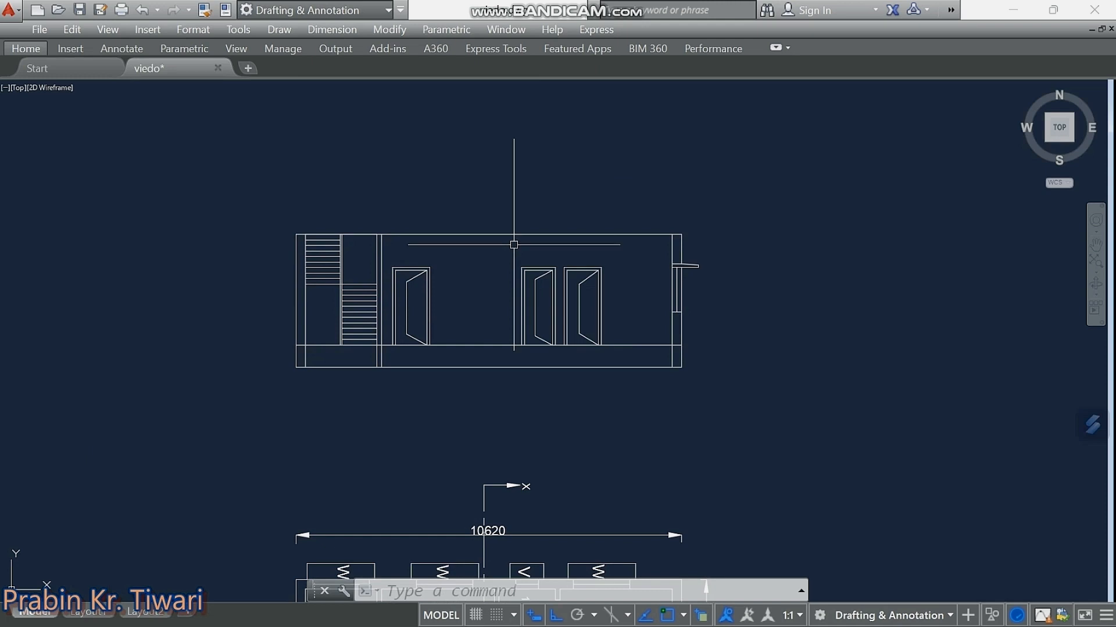
pyautogui.scroll(2, 506, 231)
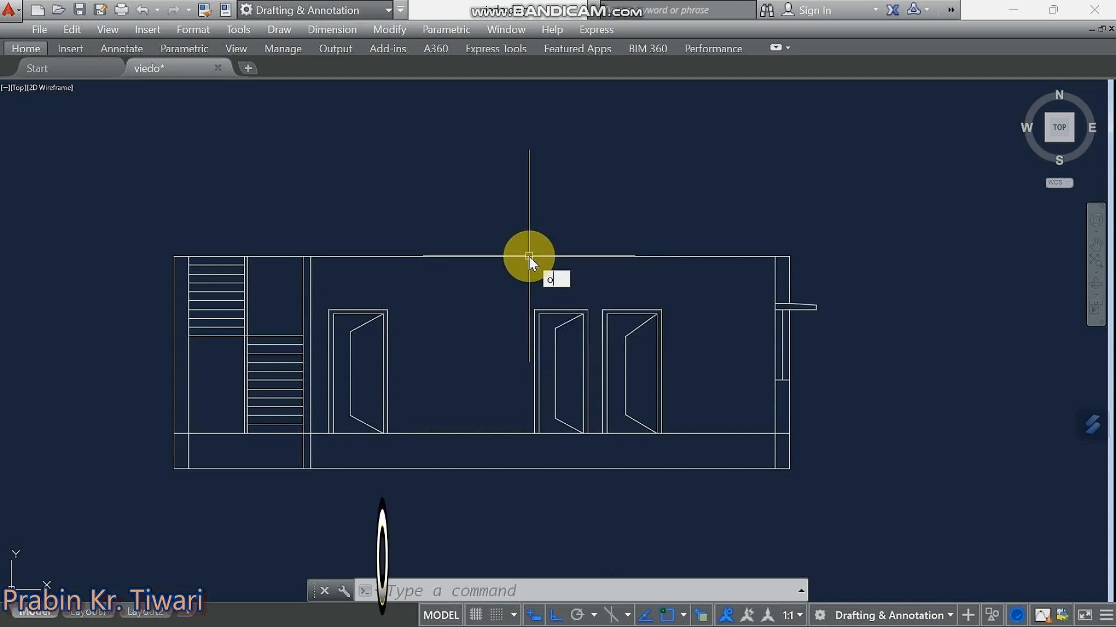
pyautogui.write('OF')
pyautogui.press('Return')
pyautogui.write('100')
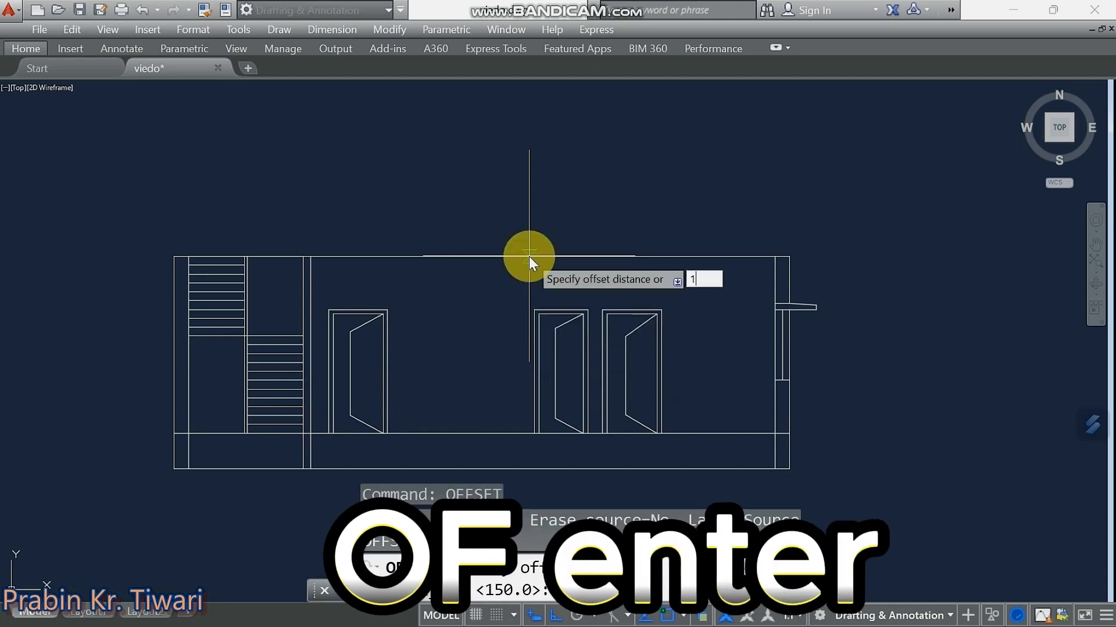
pyautogui.press('Return')
pyautogui.click(529, 256)
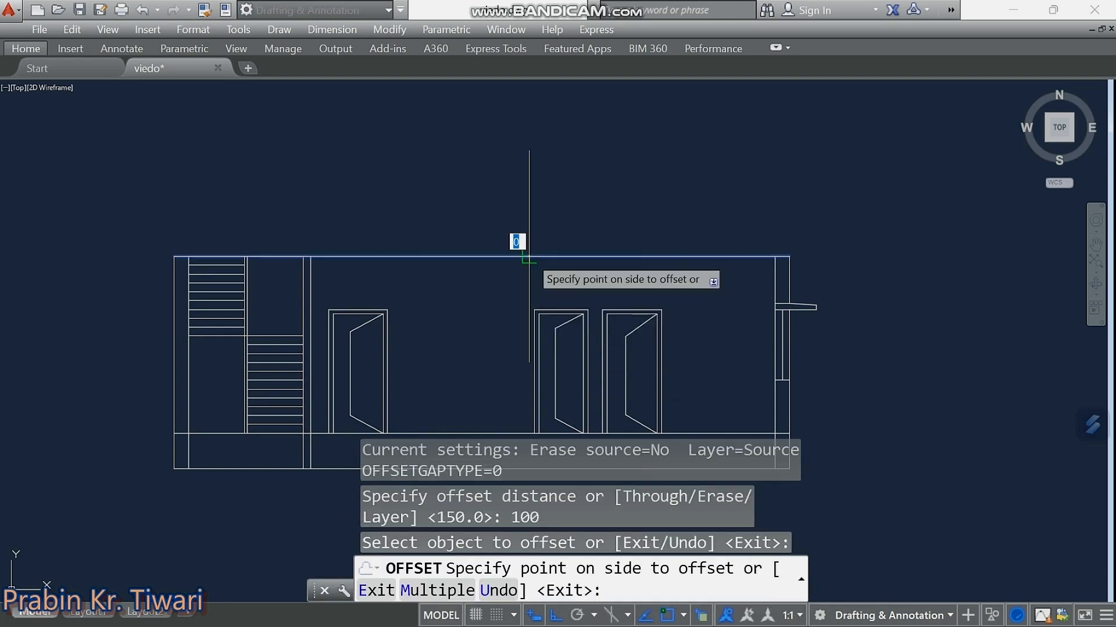
pyautogui.click(526, 201)
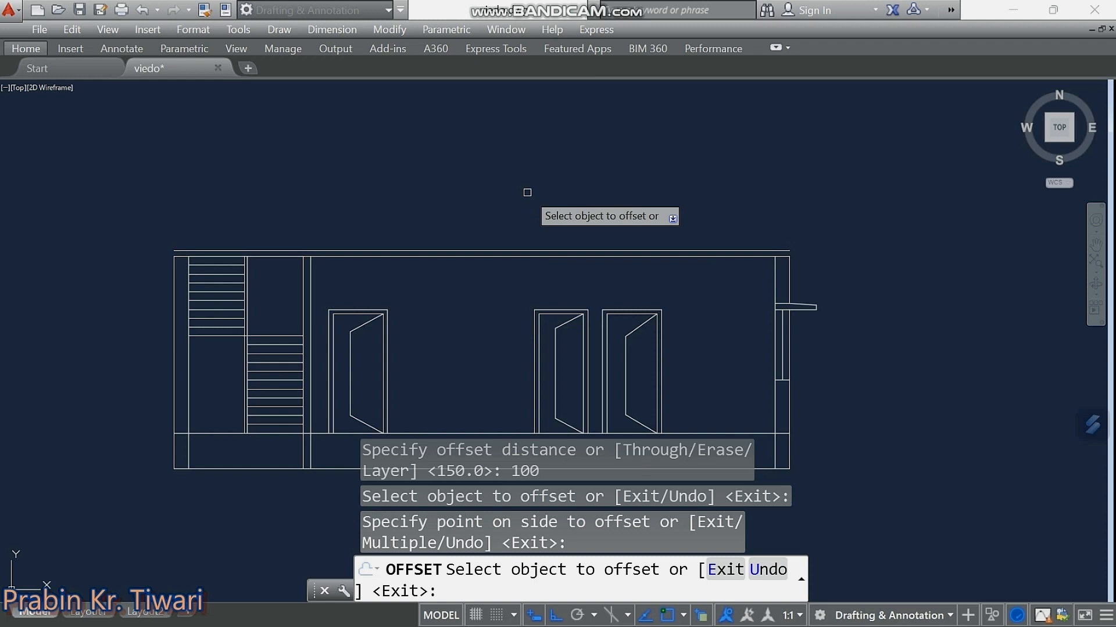
pyautogui.press('Escape')
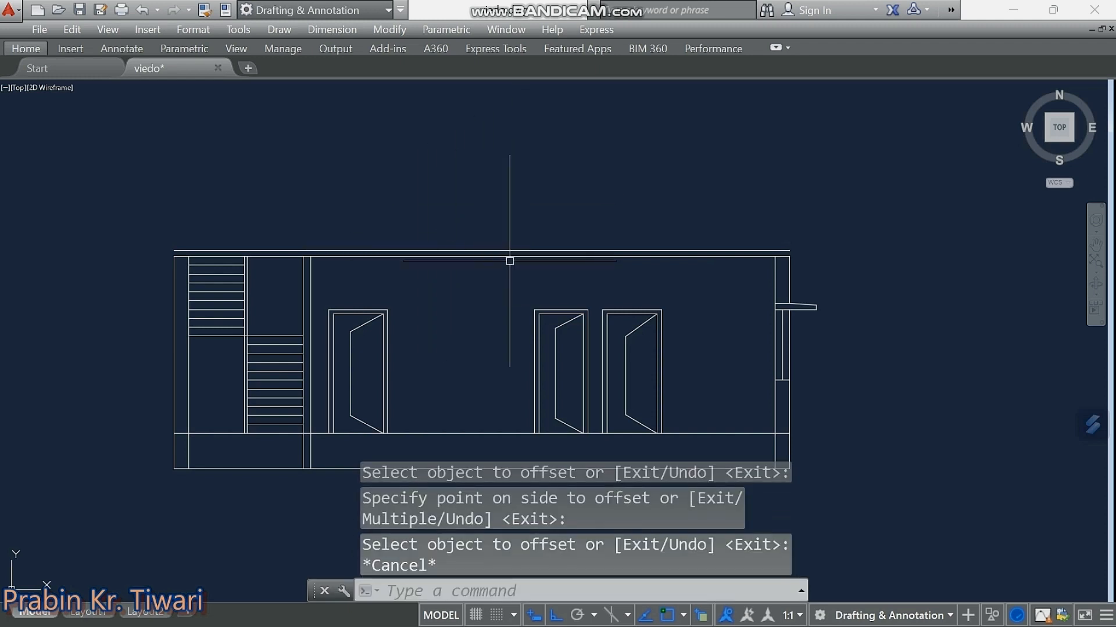
# Join the upper slab line to the outer face of the wall with the sunshade using a Fillet with radius 0.
pyautogui.scroll(4, 614, 259)
pyautogui.scroll(-4, 584, 256)
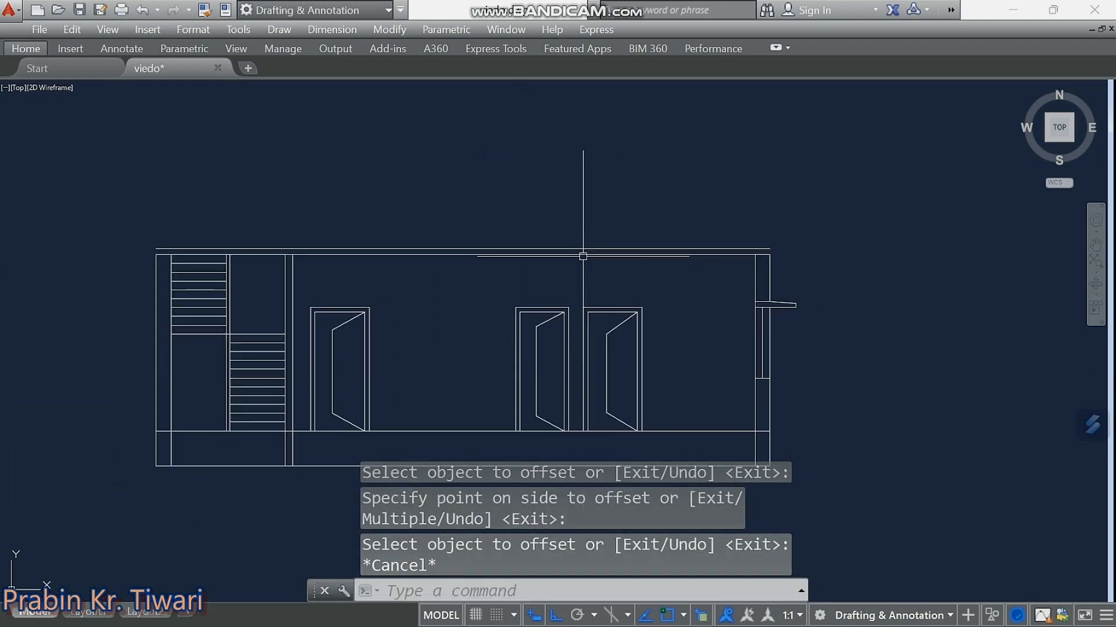
pyautogui.moveTo(685, 282); pyautogui.dragTo(640, 294, button='middle')
pyautogui.scroll(6, 730, 253)
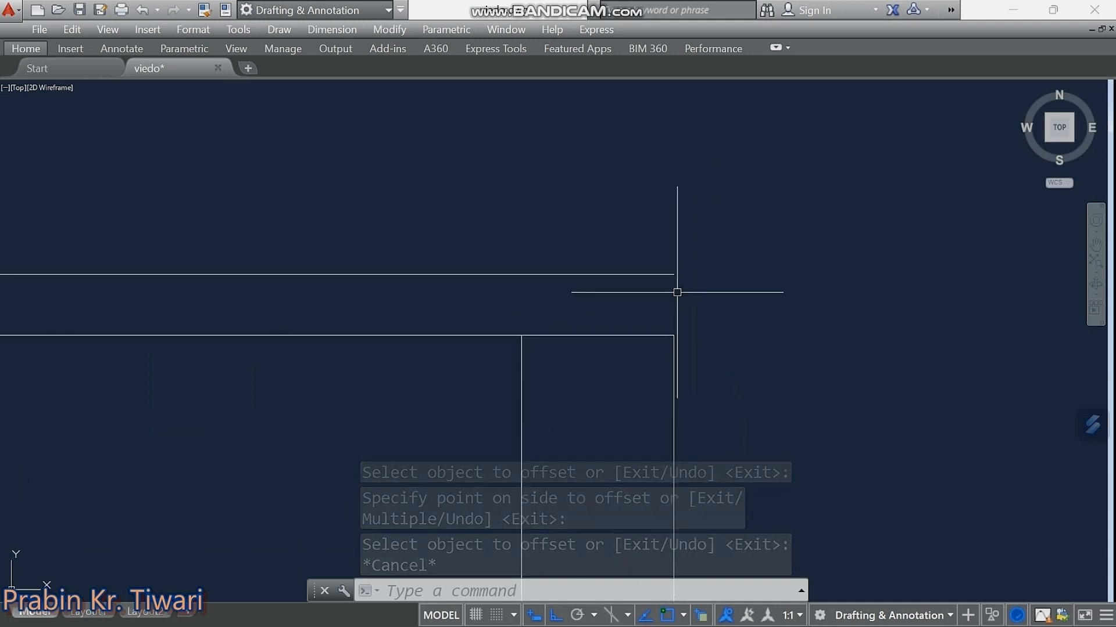
pyautogui.write('f')
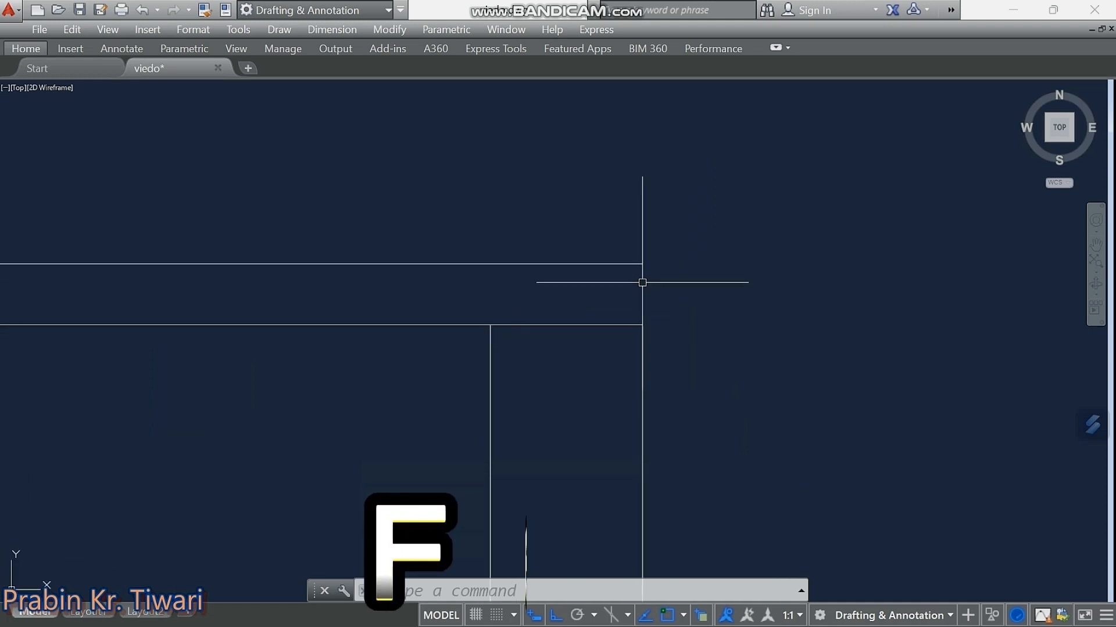
pyautogui.press('Return')
pyautogui.click(640, 264)
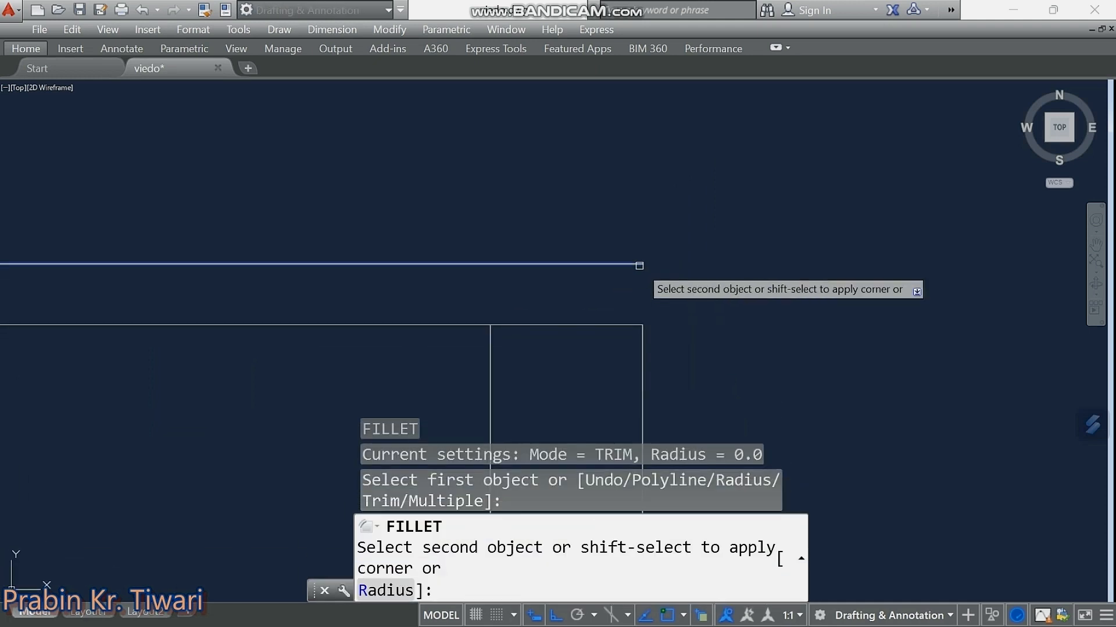
pyautogui.click(642, 352)
pyautogui.scroll(-5, 642, 355)
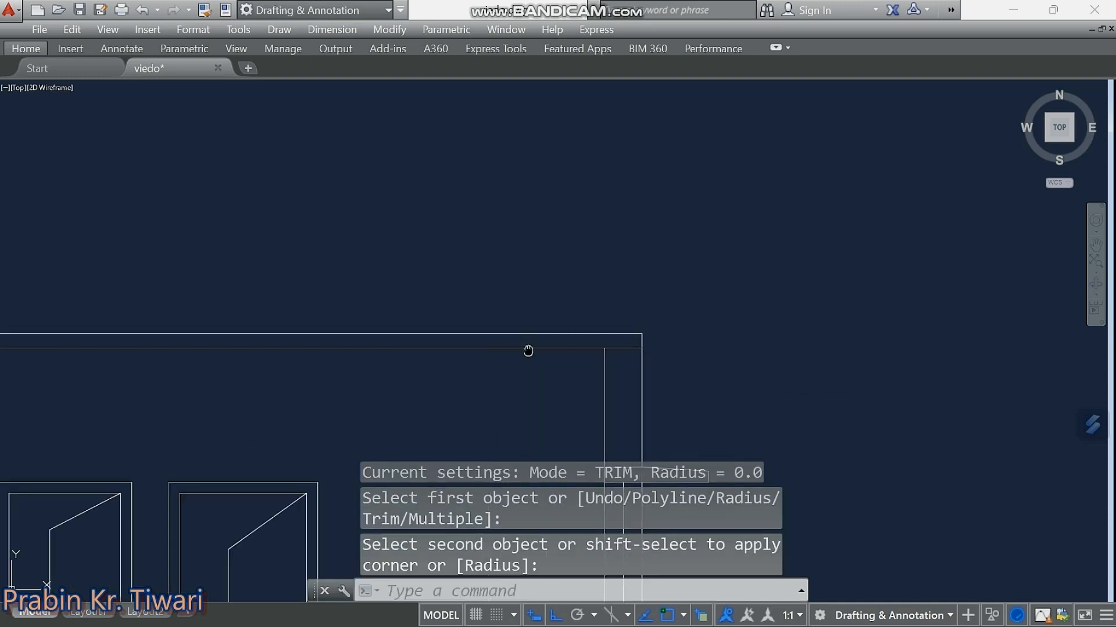
pyautogui.scroll(5, 735, 306)
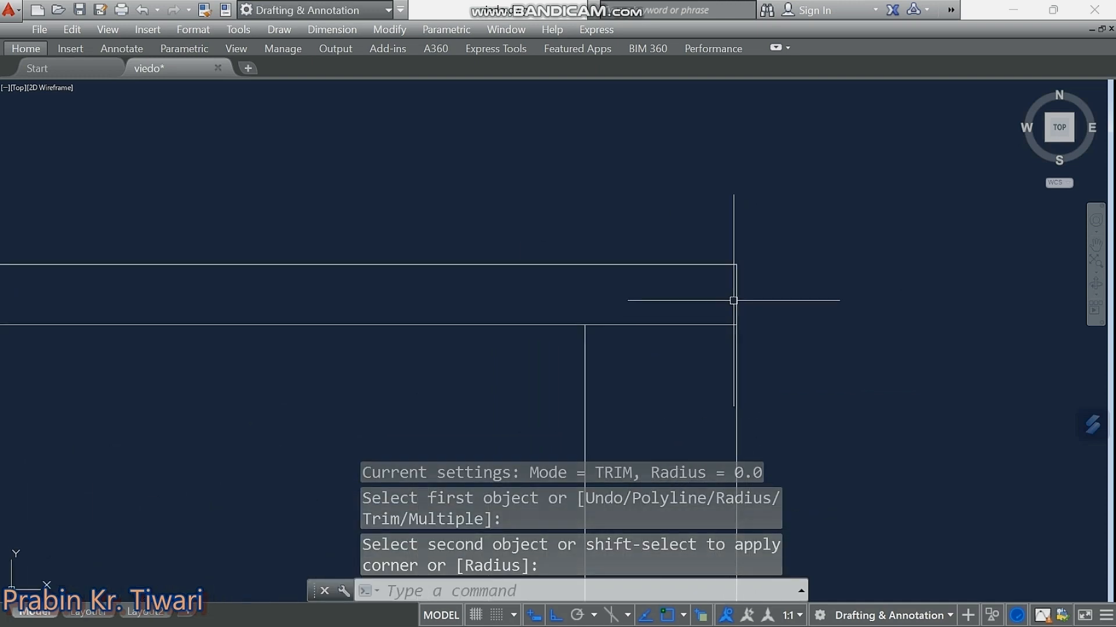
pyautogui.scroll(-6, 735, 299)
# Trim the roof slab lines over the stair opening beside the partition wall and erase the leftover upper slab segment above the upper flight.
pyautogui.scroll(5, 517, 296)
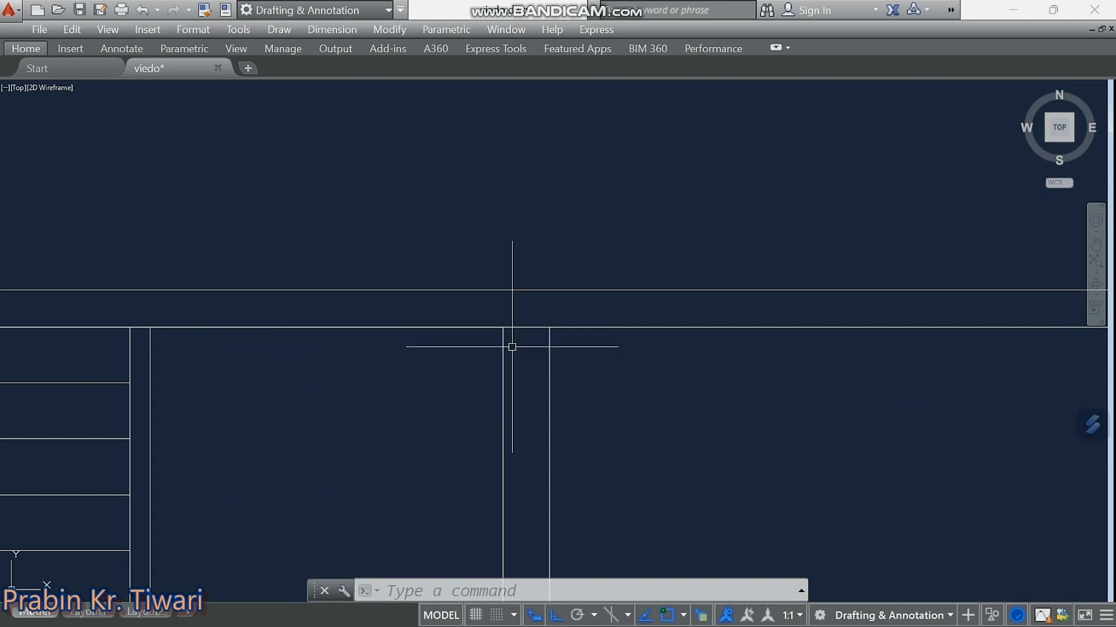
pyautogui.scroll(-5, 407, 249)
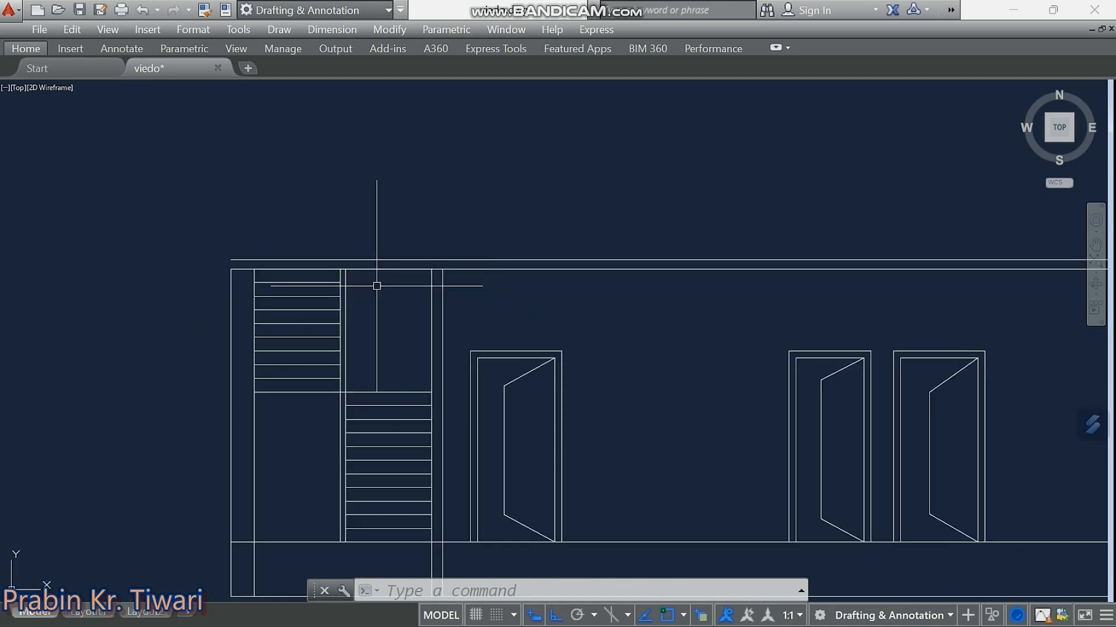
pyautogui.scroll(4, 391, 358)
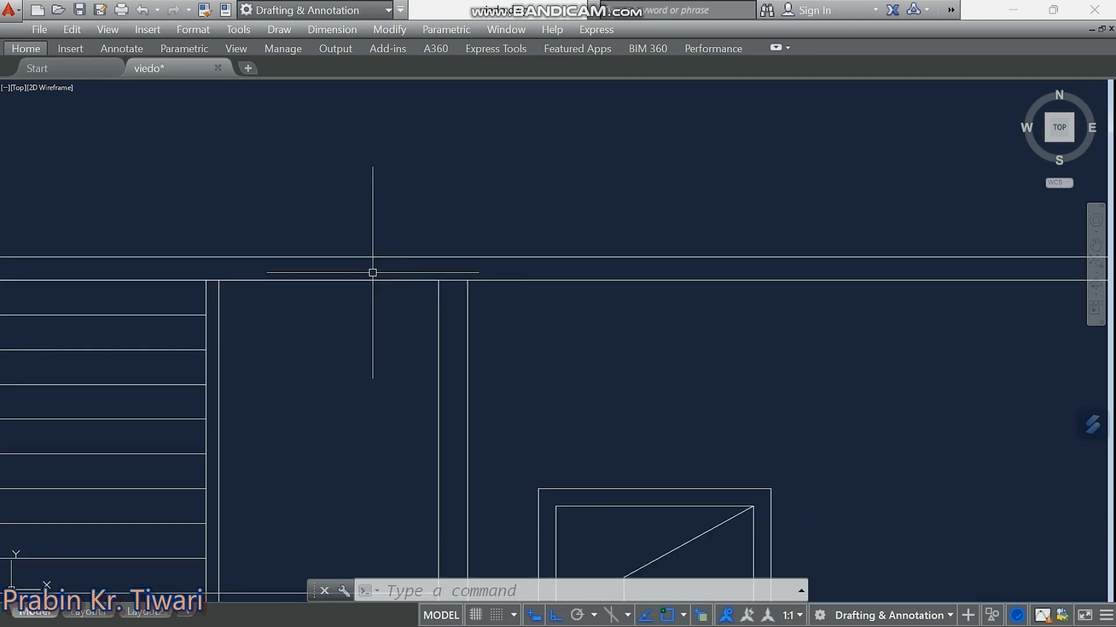
pyautogui.scroll(-4, 371, 281)
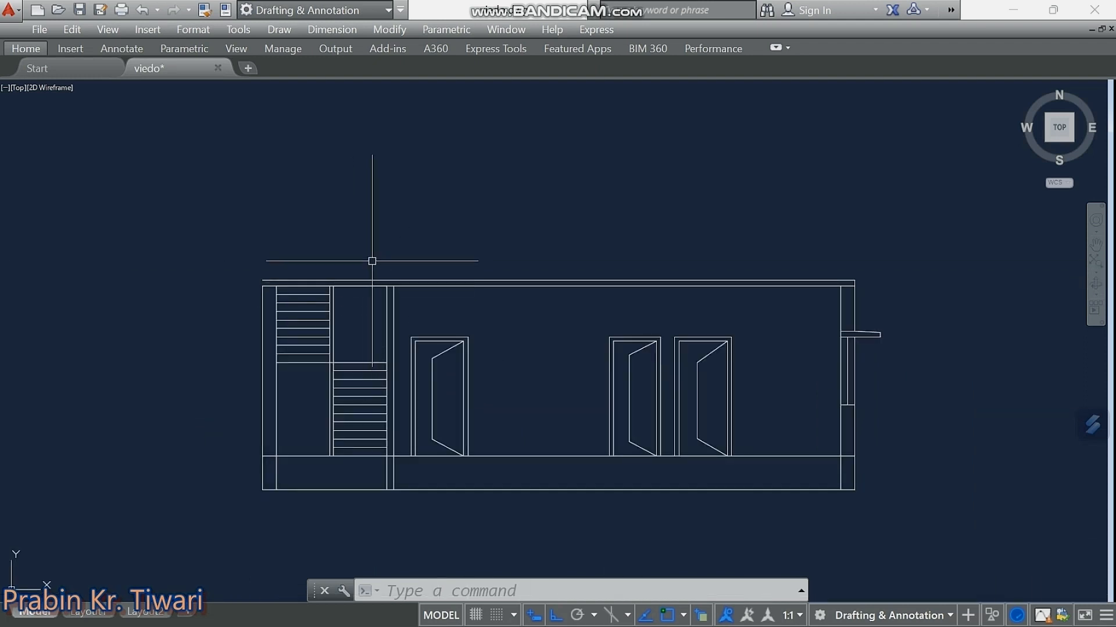
pyautogui.scroll(2, 330, 298)
pyautogui.write('t')
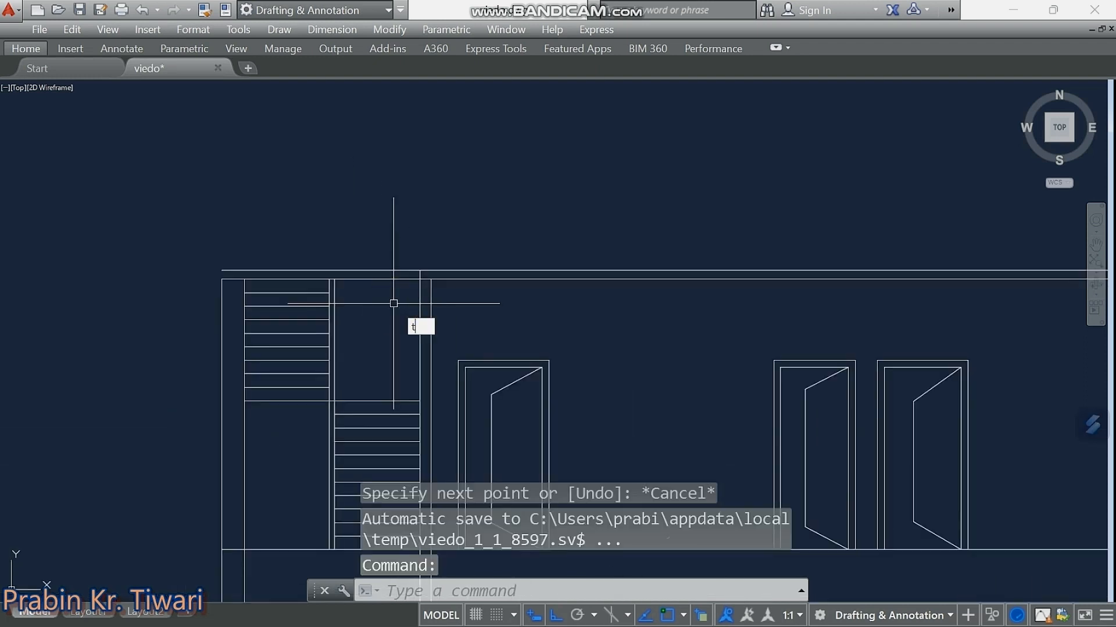
pyautogui.write('r')
pyautogui.press('Return')
pyautogui.press('Return')
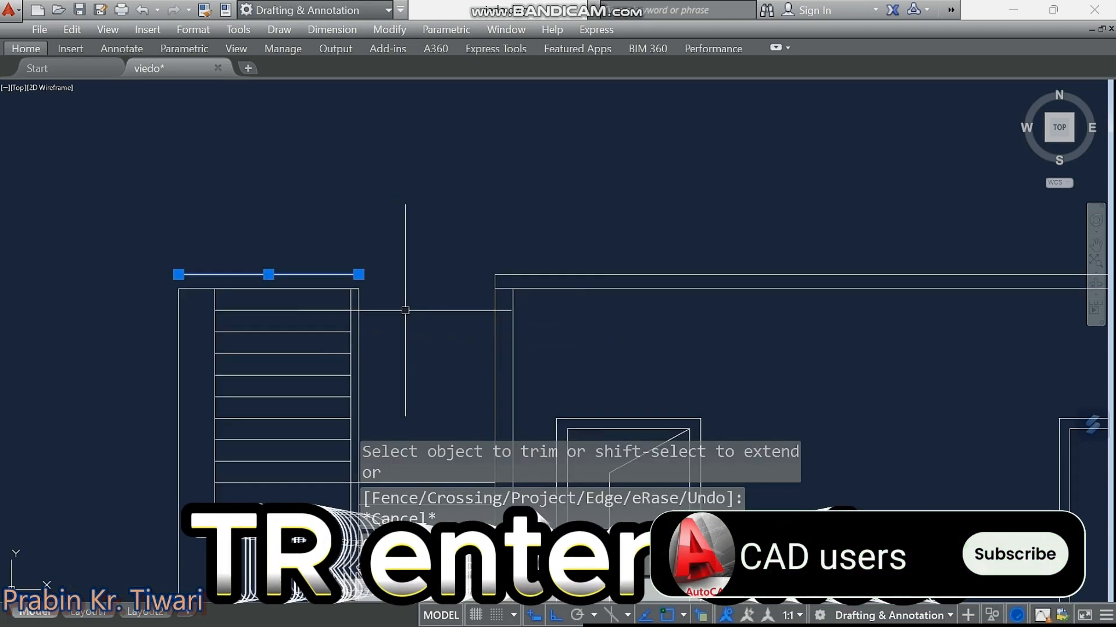
pyautogui.press('Delete')
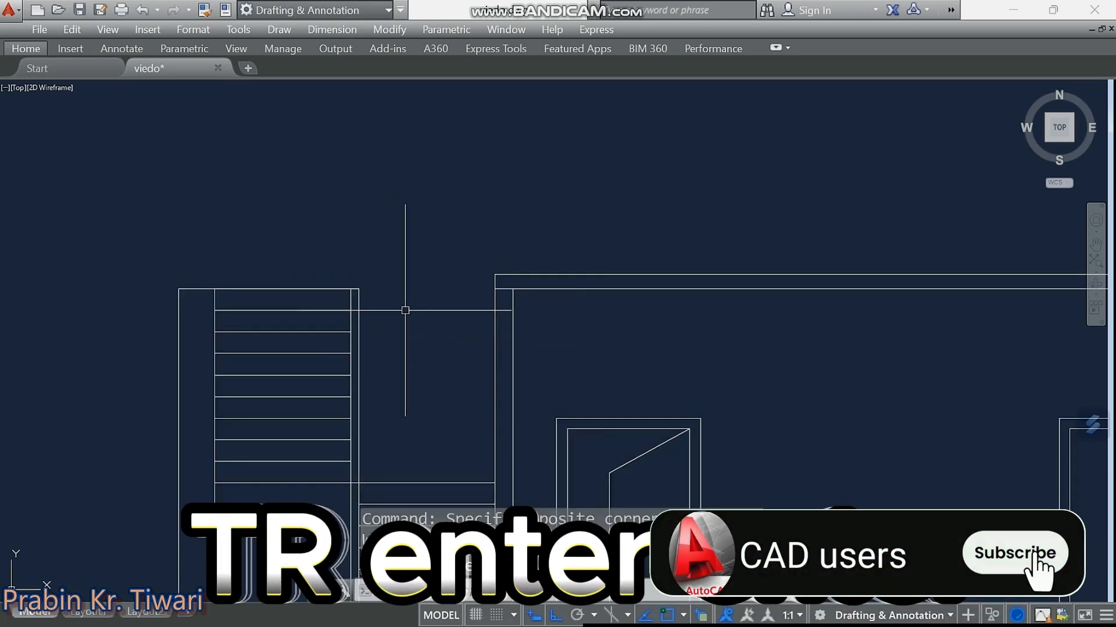
pyautogui.scroll(-3, 384, 297)
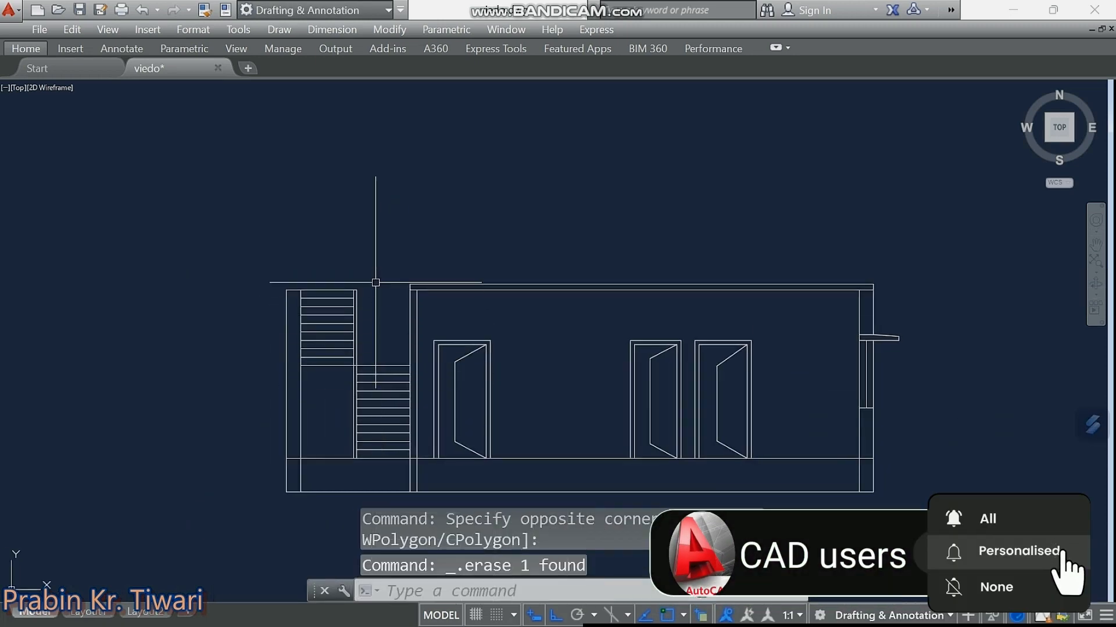
pyautogui.scroll(-2, 375, 236)
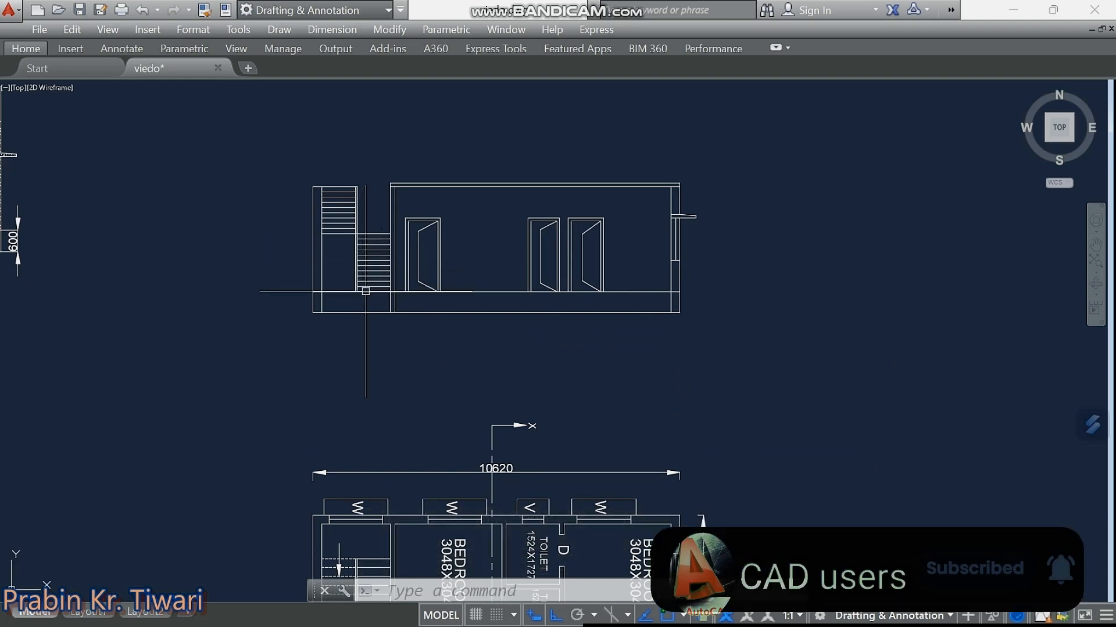
# Offset the top line of the roof slab 1000 upward to mark the parapet height.
pyautogui.scroll(4, 366, 287)
pyautogui.moveTo(376, 268); pyautogui.dragTo(372, 325, button='middle')
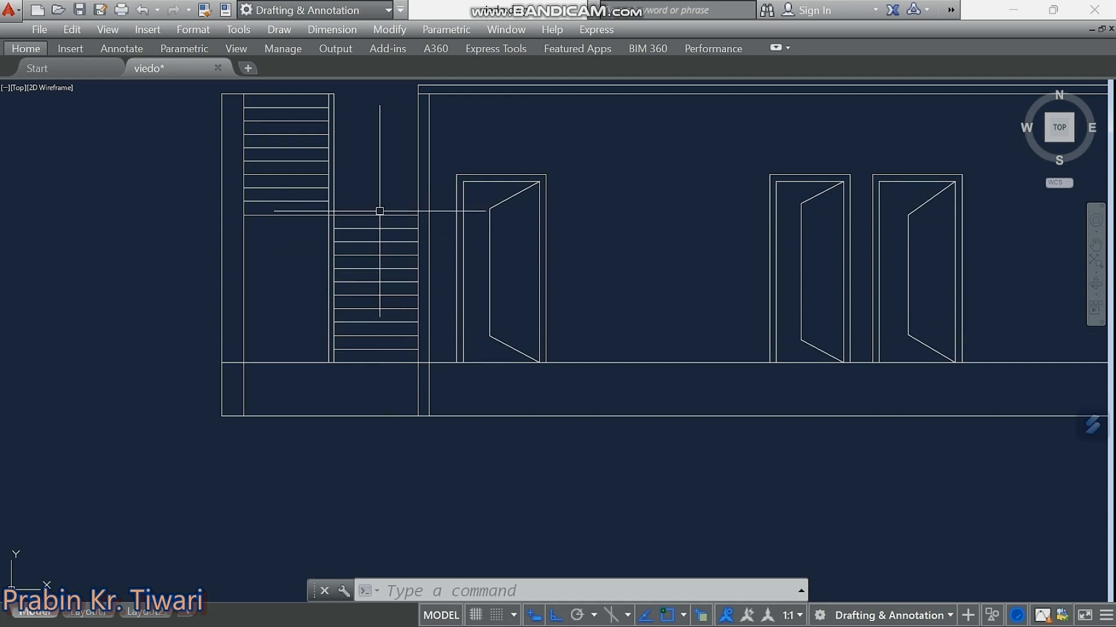
pyautogui.moveTo(375, 202); pyautogui.dragTo(380, 245, button='middle')
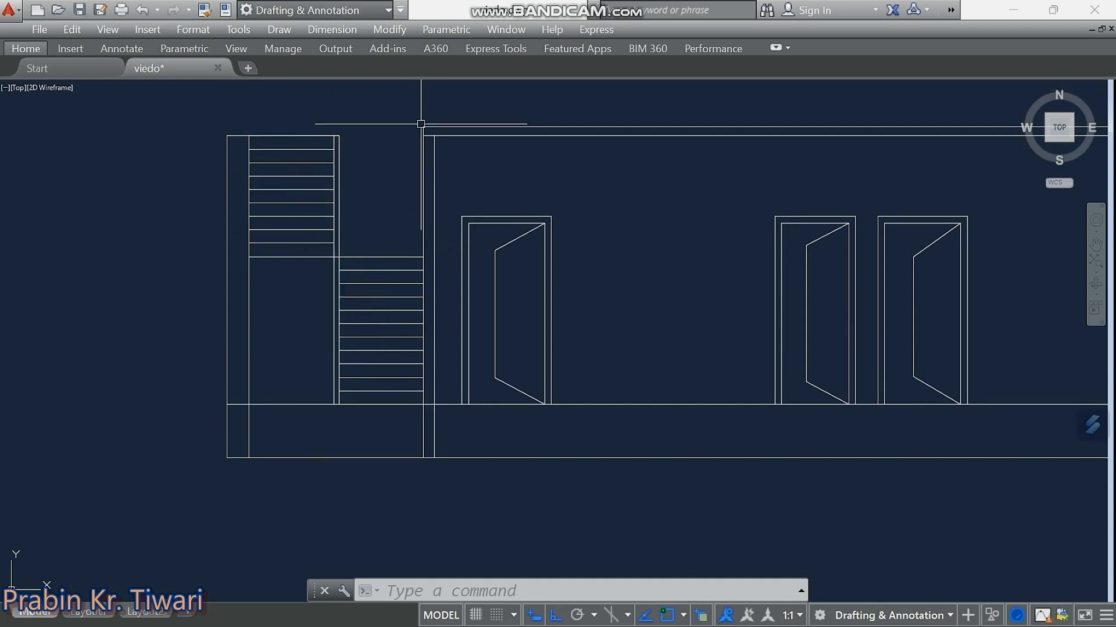
pyautogui.scroll(-2, 421, 123)
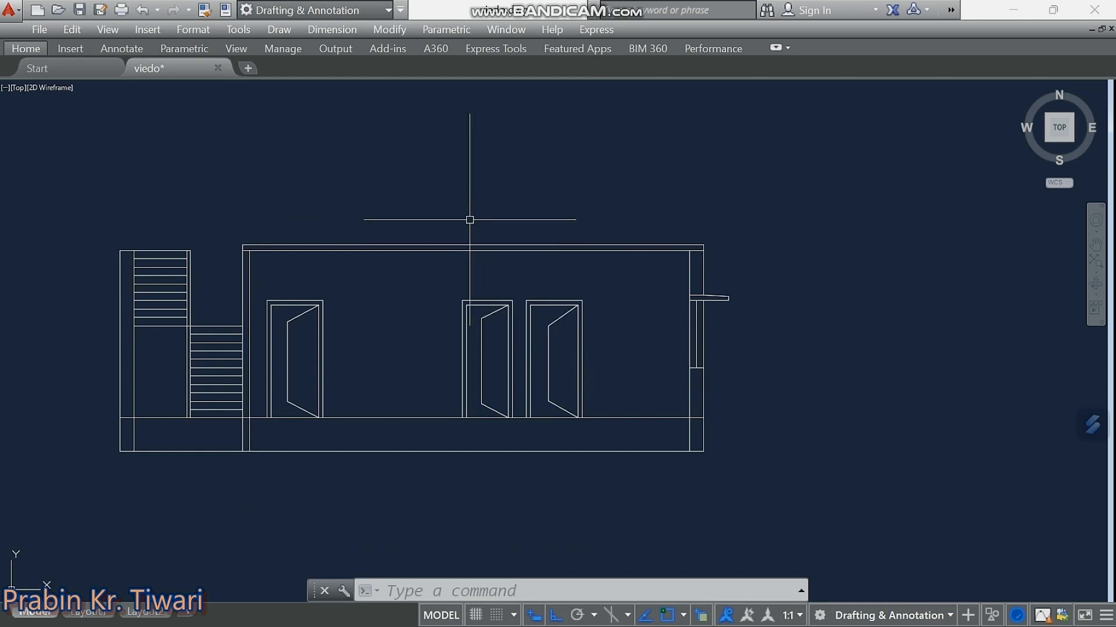
pyautogui.write('of')
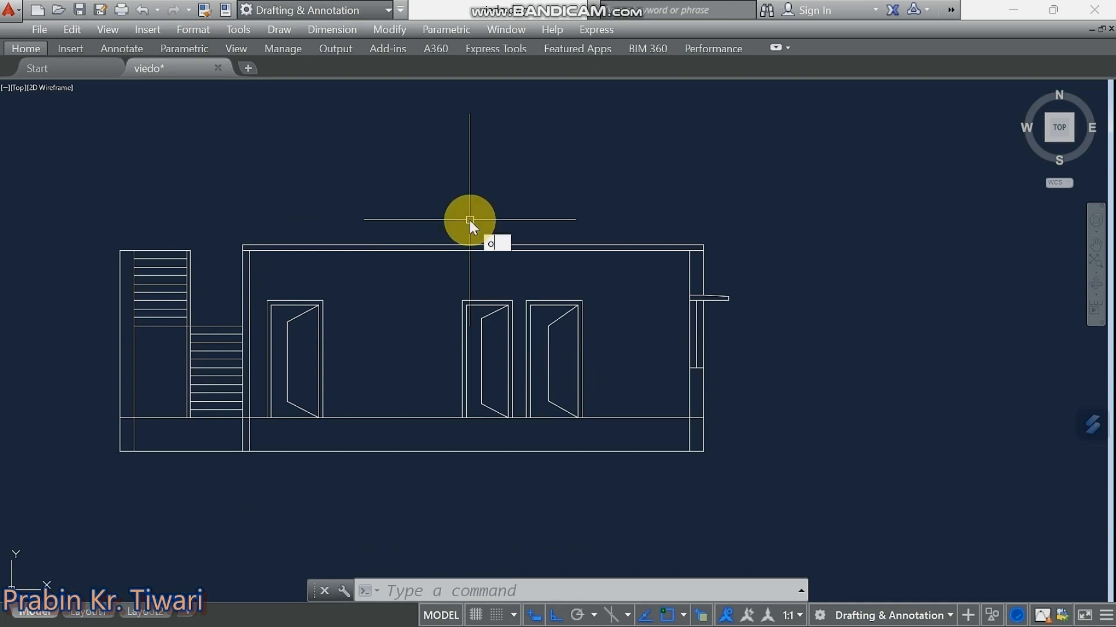
pyautogui.press('Return')
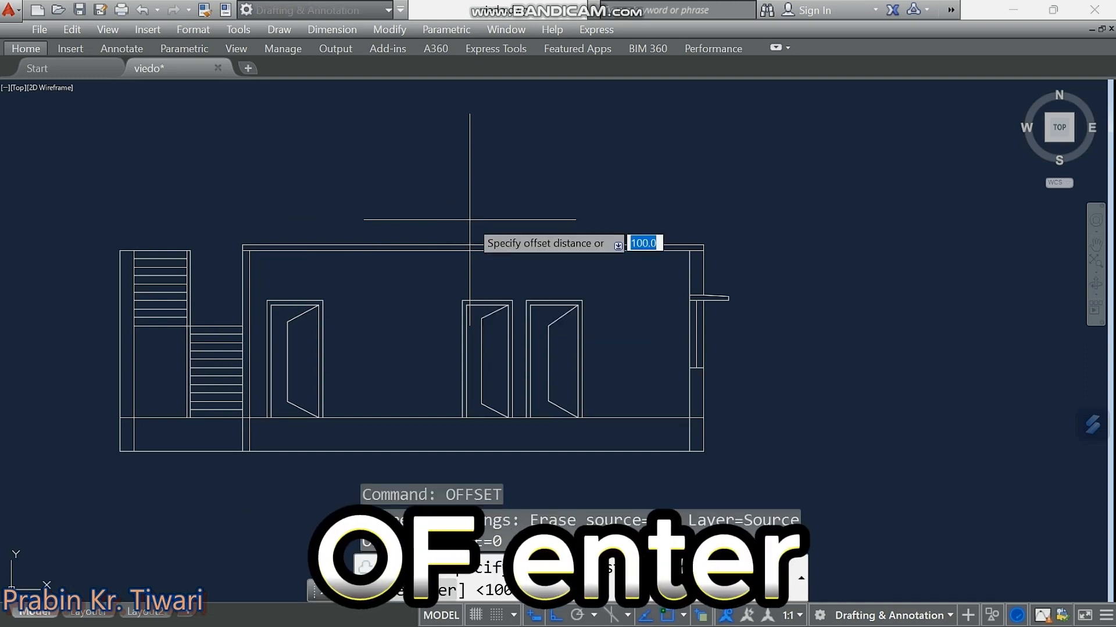
pyautogui.write('1000')
pyautogui.press('Return')
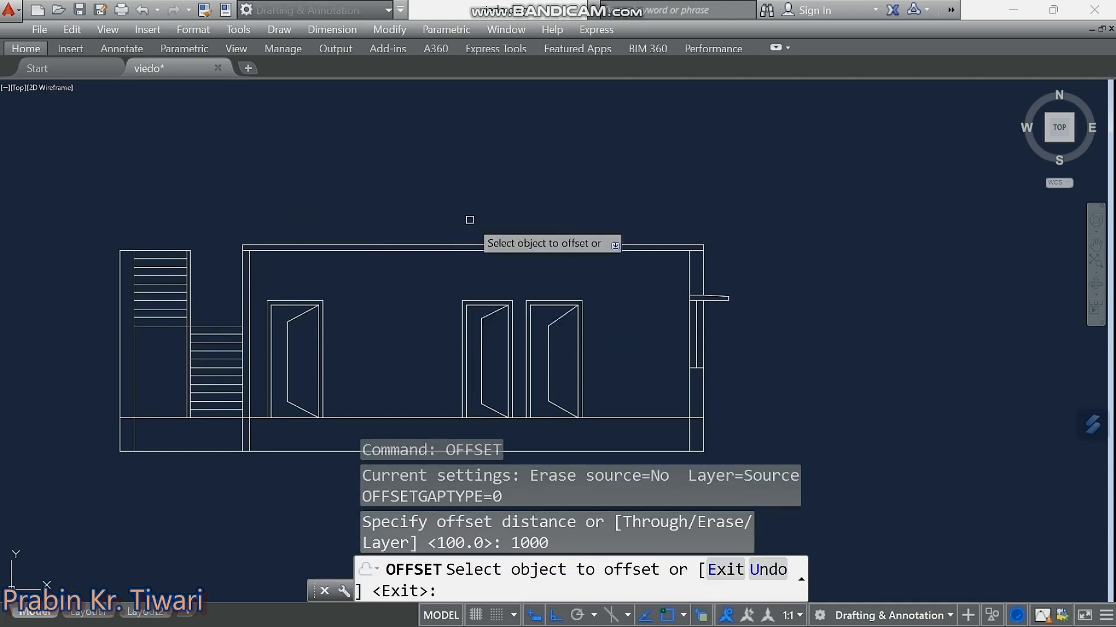
pyautogui.click(480, 245)
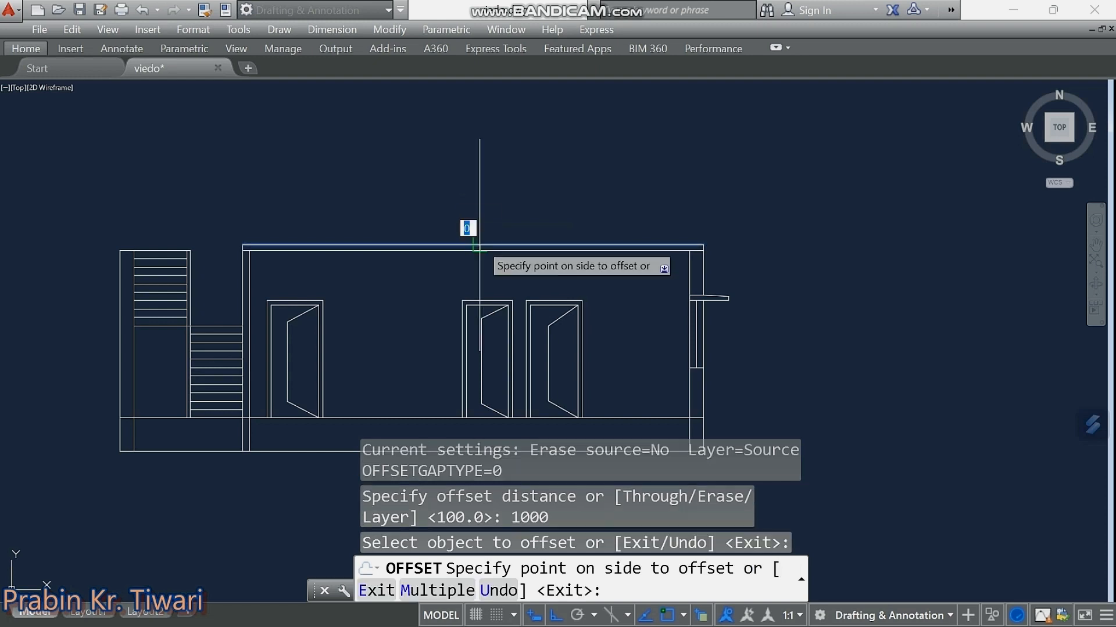
pyautogui.click(477, 168)
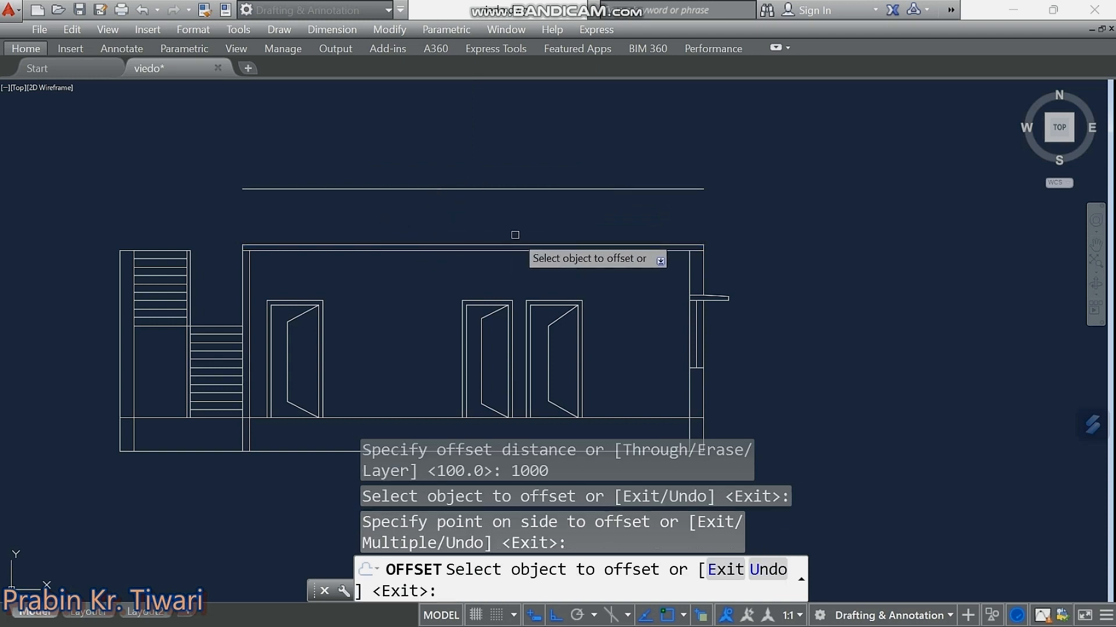
pyautogui.press('Escape')
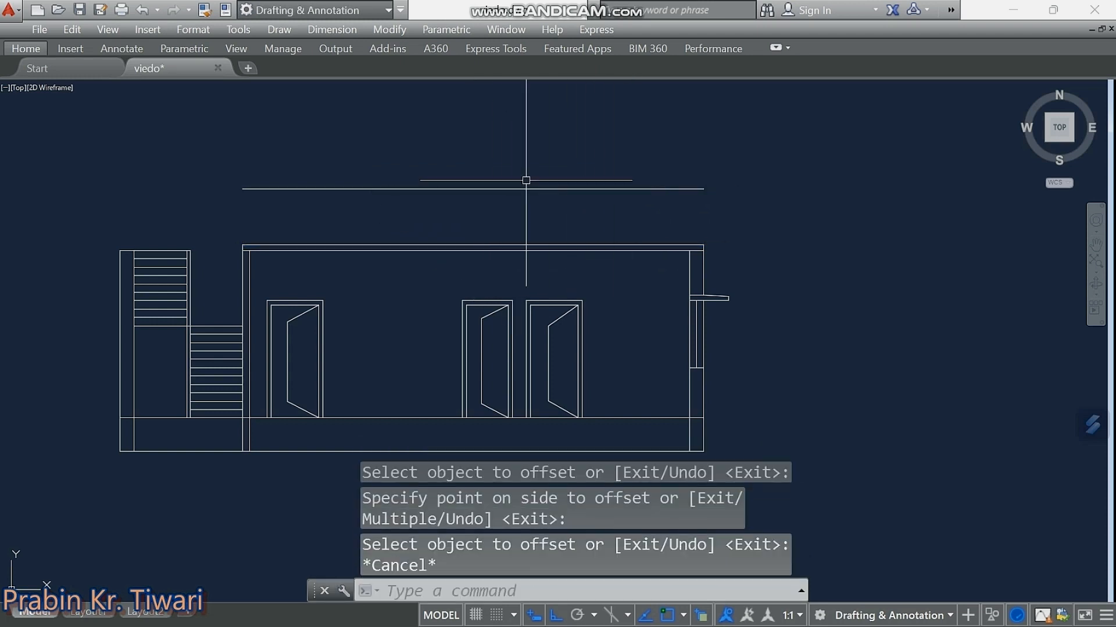
# Fillet the raised parapet line with the outer face of the right end wall to form a sharp corner.
pyautogui.scroll(2, 653, 208)
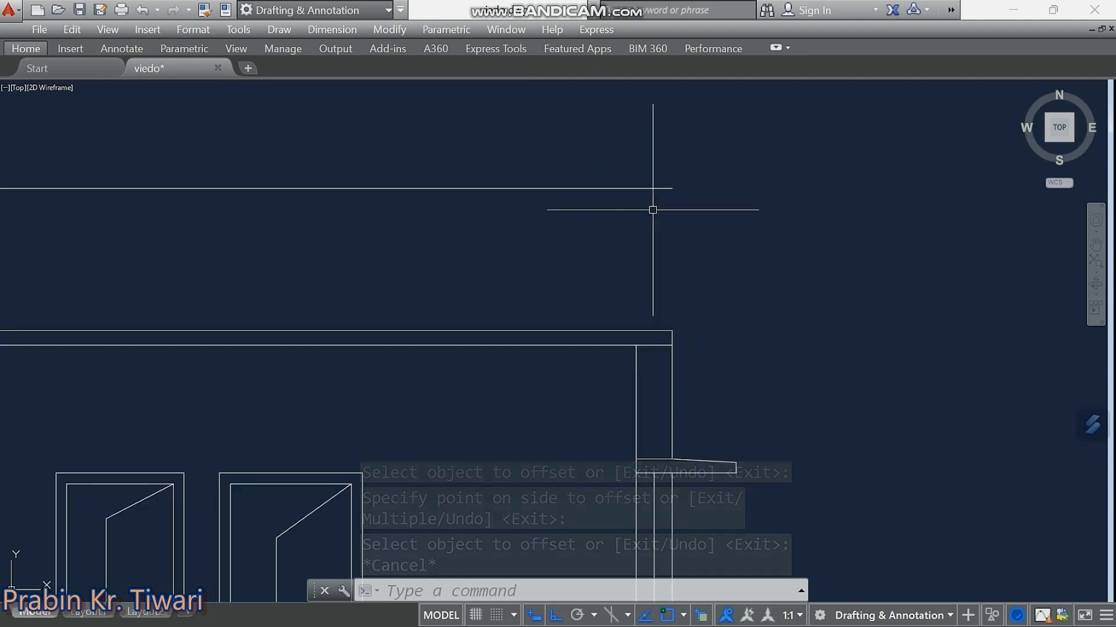
pyautogui.write('f')
pyautogui.press('Return')
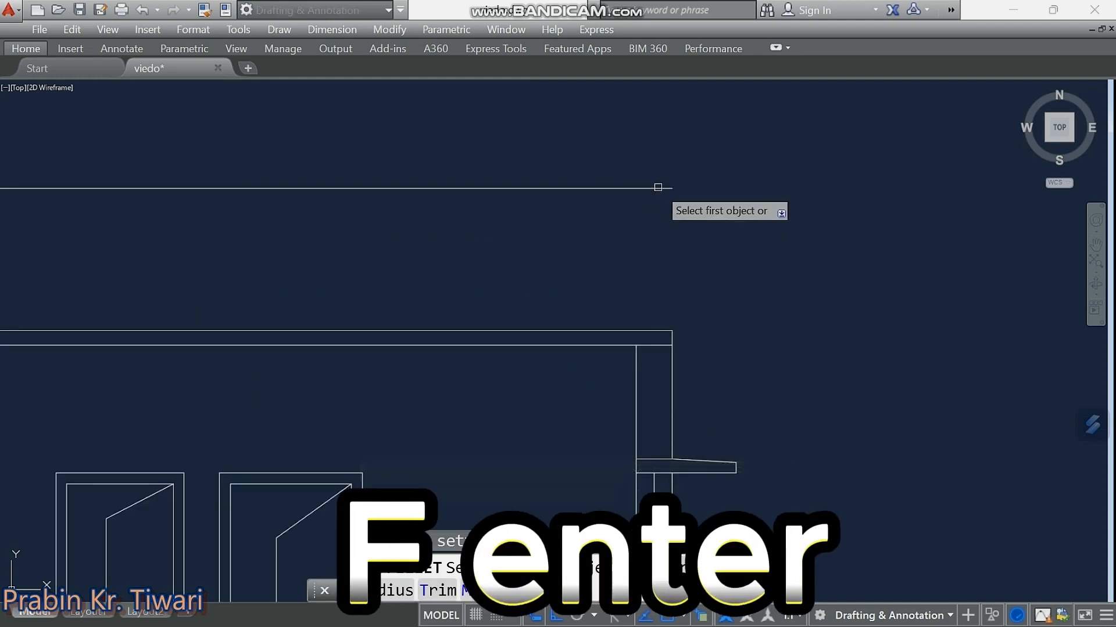
pyautogui.click(658, 188)
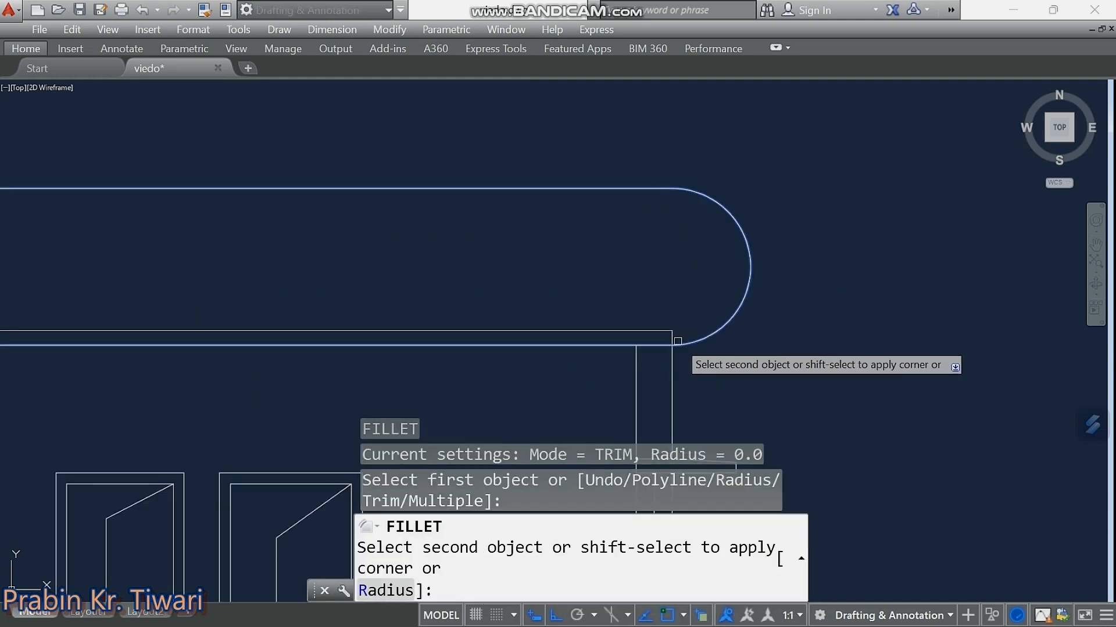
pyautogui.click(675, 340)
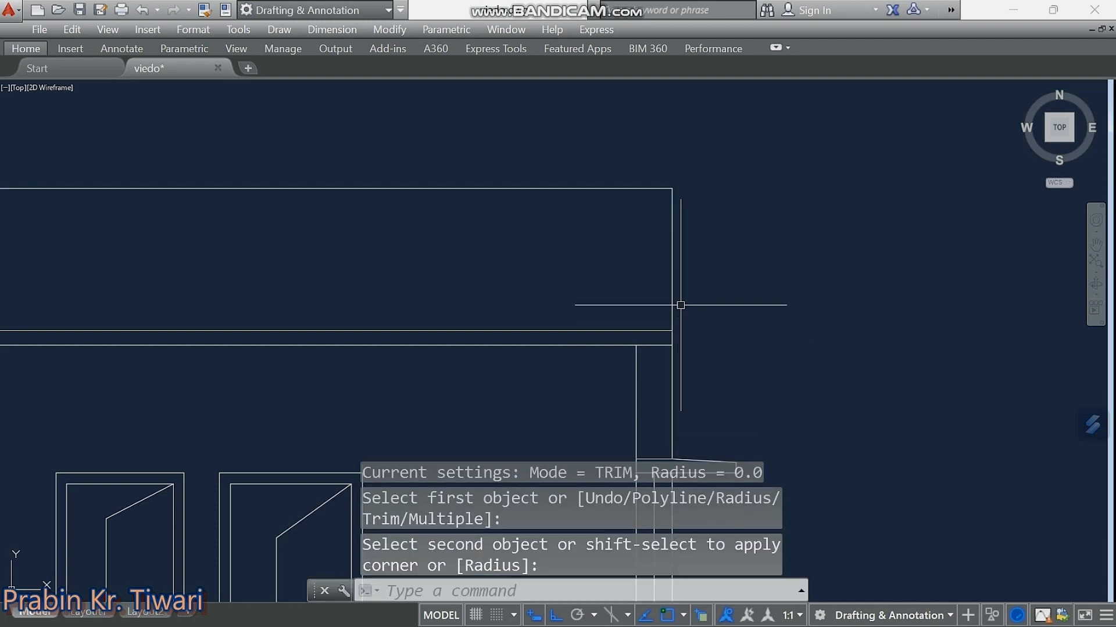
# Offset the outer line of the right end wall 125 inward to give the parapet its thickness.
pyautogui.scroll(-3, 677, 294)
pyautogui.scroll(2, 678, 279)
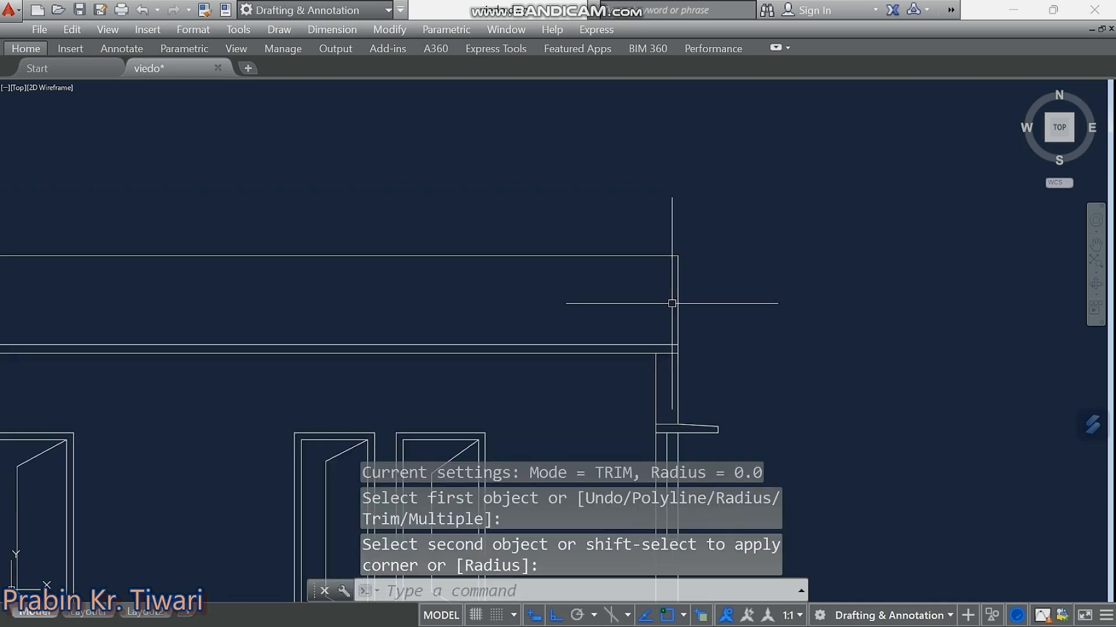
pyautogui.scroll(-4, 672, 302)
pyautogui.scroll(3, 668, 314)
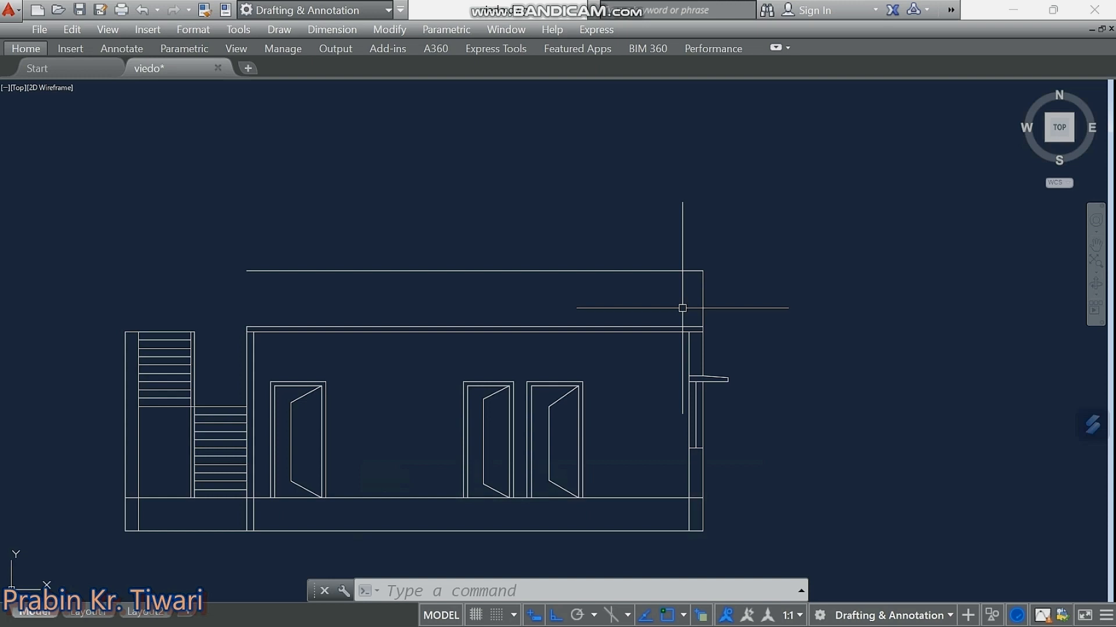
pyautogui.scroll(4, 682, 308)
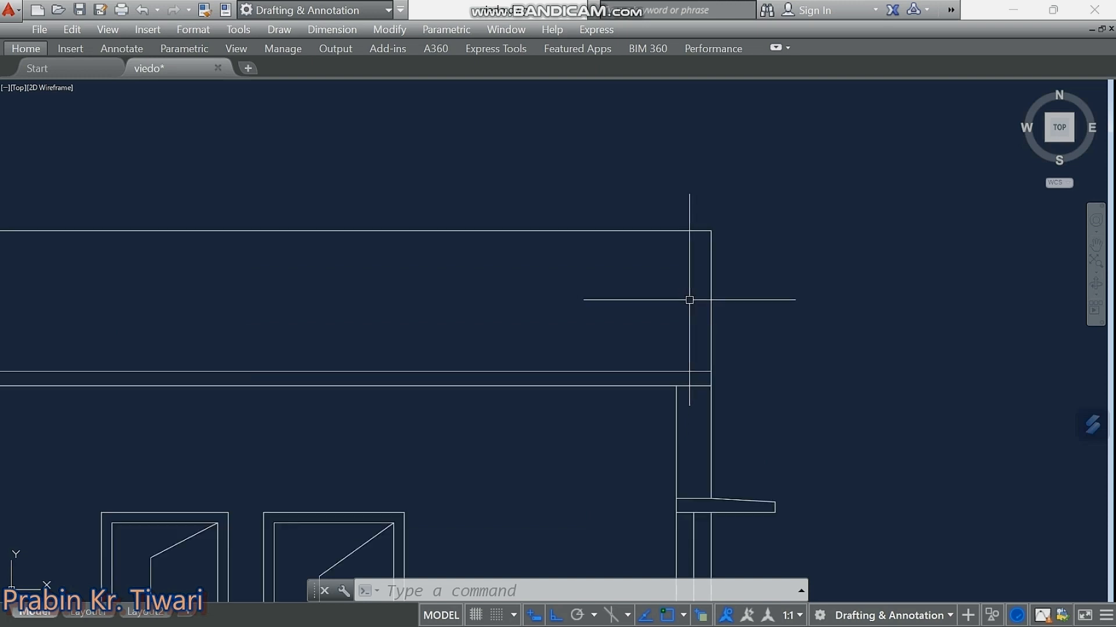
pyautogui.write('OF')
pyautogui.press('Return')
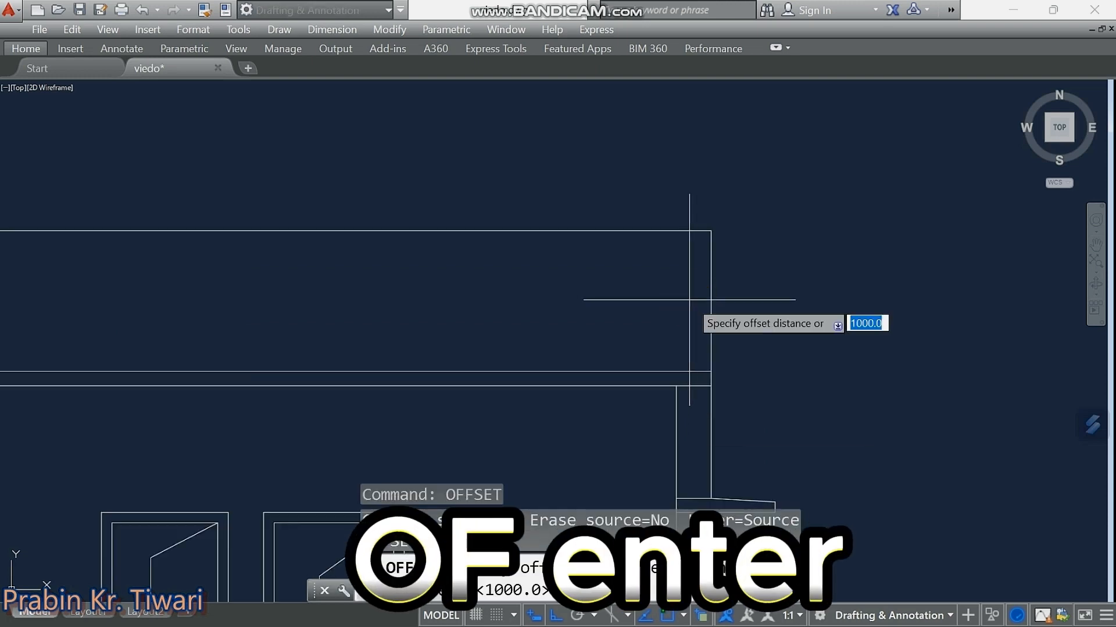
pyautogui.write('125')
pyautogui.press('Return')
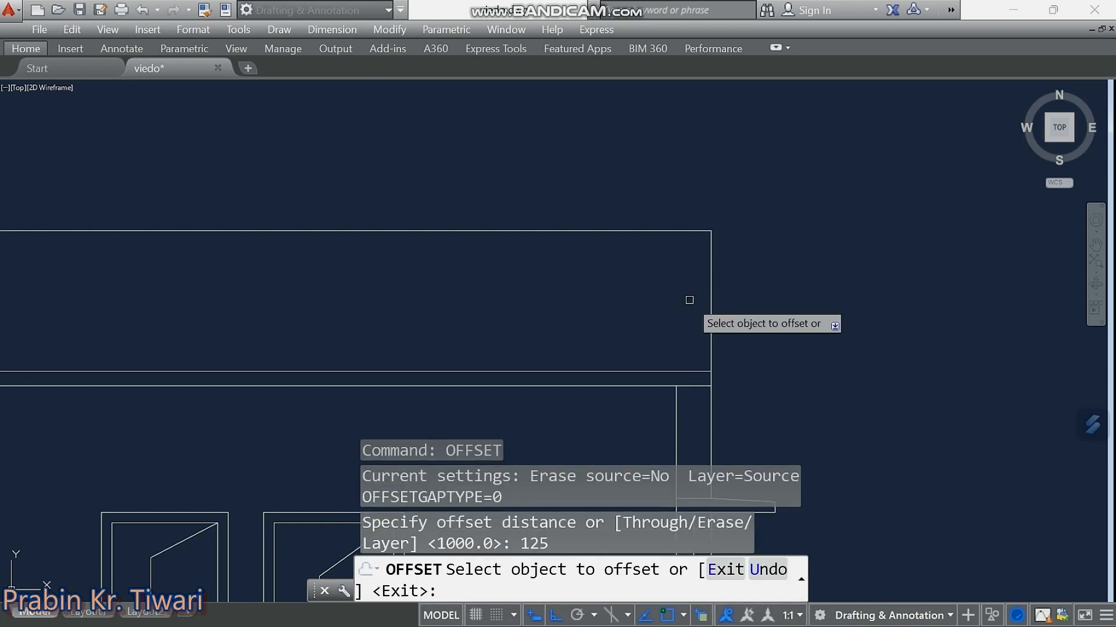
pyautogui.click(711, 315)
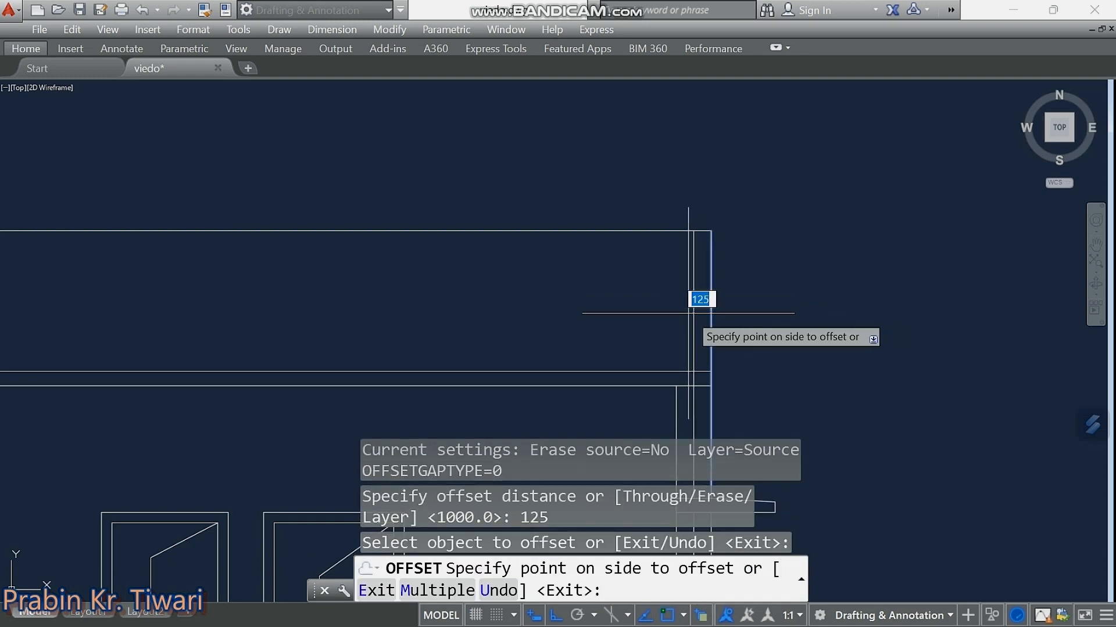
pyautogui.click(619, 312)
pyautogui.press('Escape')
# Trim the parapet's inner line where it crosses the roof slab and erase its leftover piece below the slab.
pyautogui.scroll(2, 699, 242)
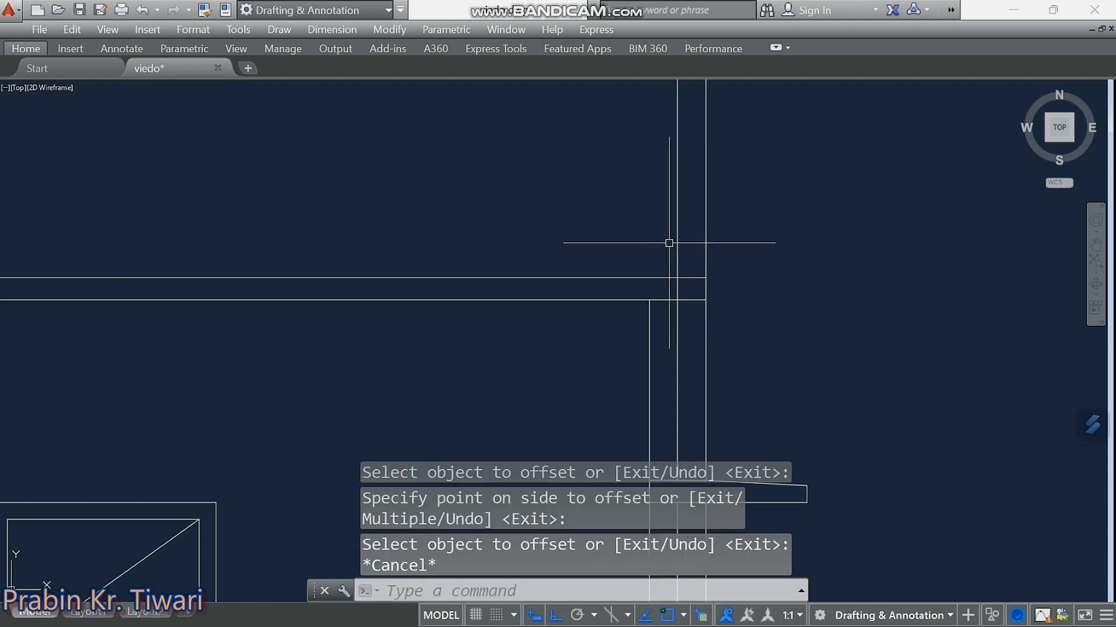
pyautogui.moveTo(678, 253); pyautogui.dragTo(674, 286, button='middle')
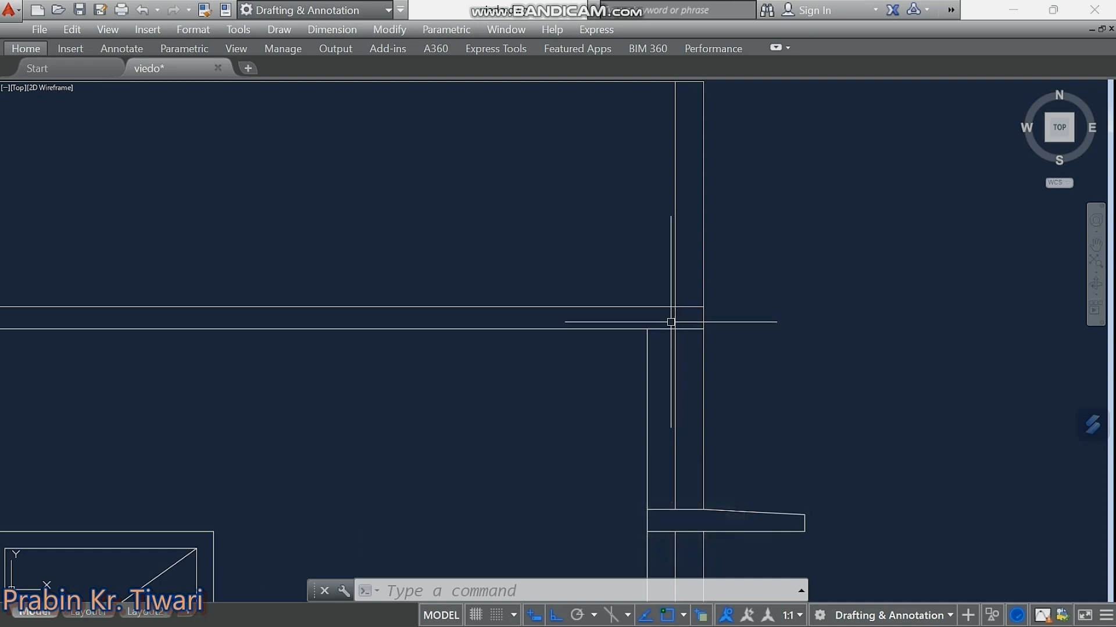
pyautogui.write('tr')
pyautogui.press('Return')
pyautogui.press('Return')
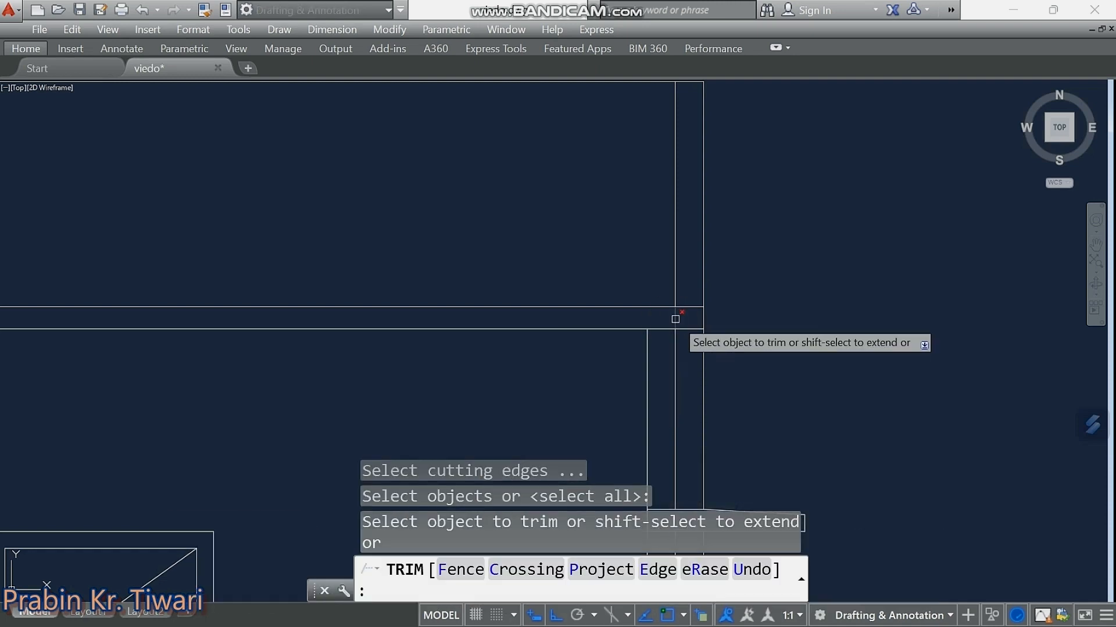
pyautogui.click(672, 319)
pyautogui.press('Escape')
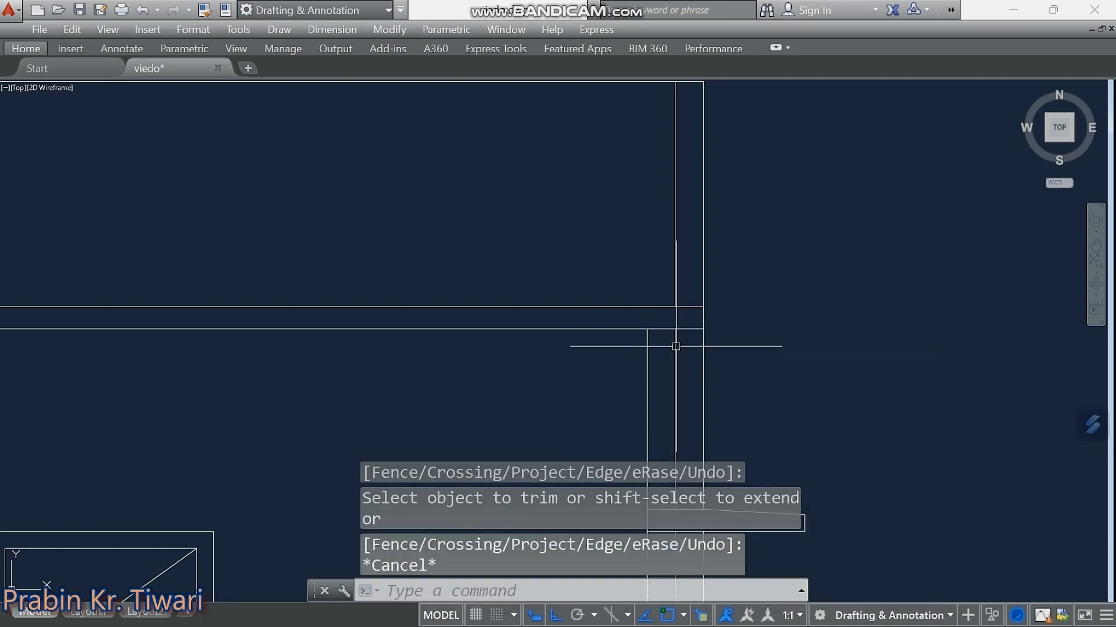
pyautogui.click(674, 348)
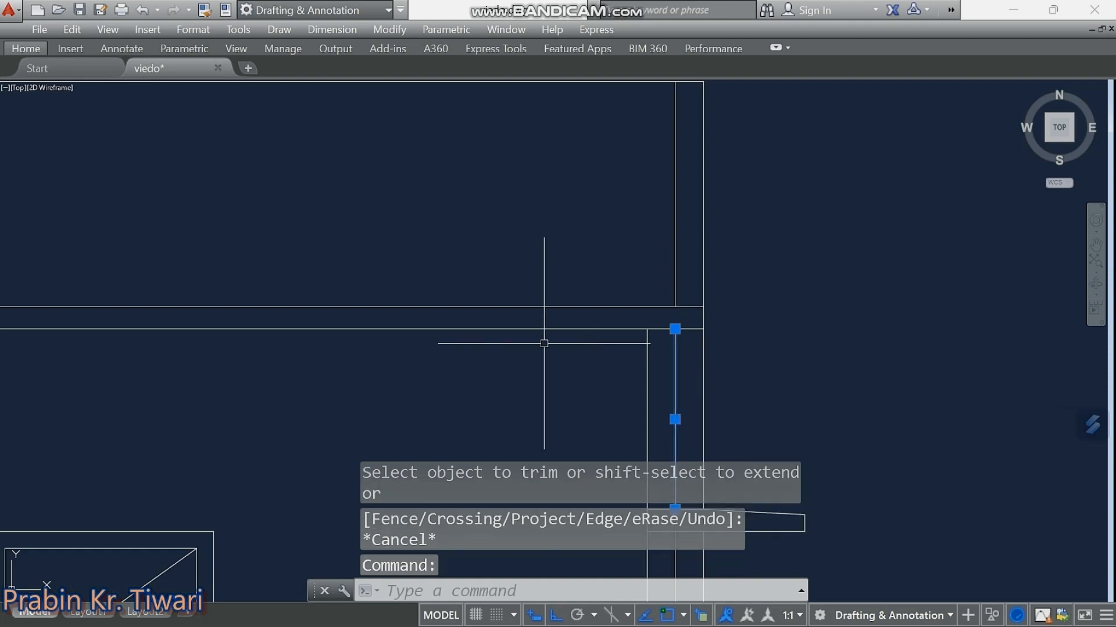
pyautogui.press('Delete')
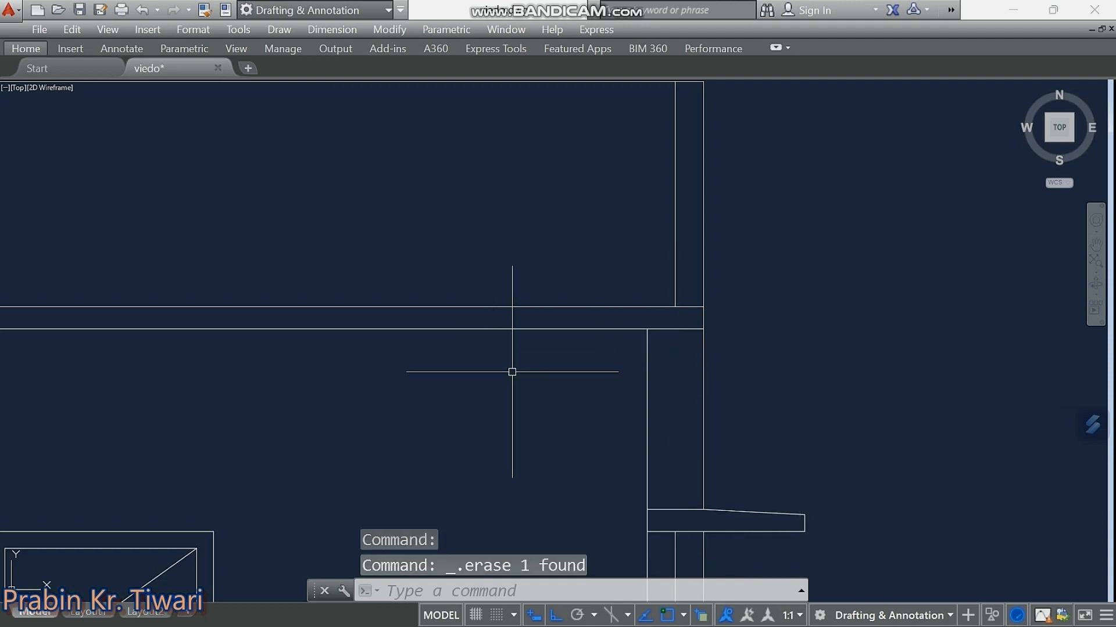
# Offset the top line of the roof slab 2400 upward, above the parapet line.
pyautogui.scroll(-5, 552, 378)
pyautogui.scroll(-2, 523, 361)
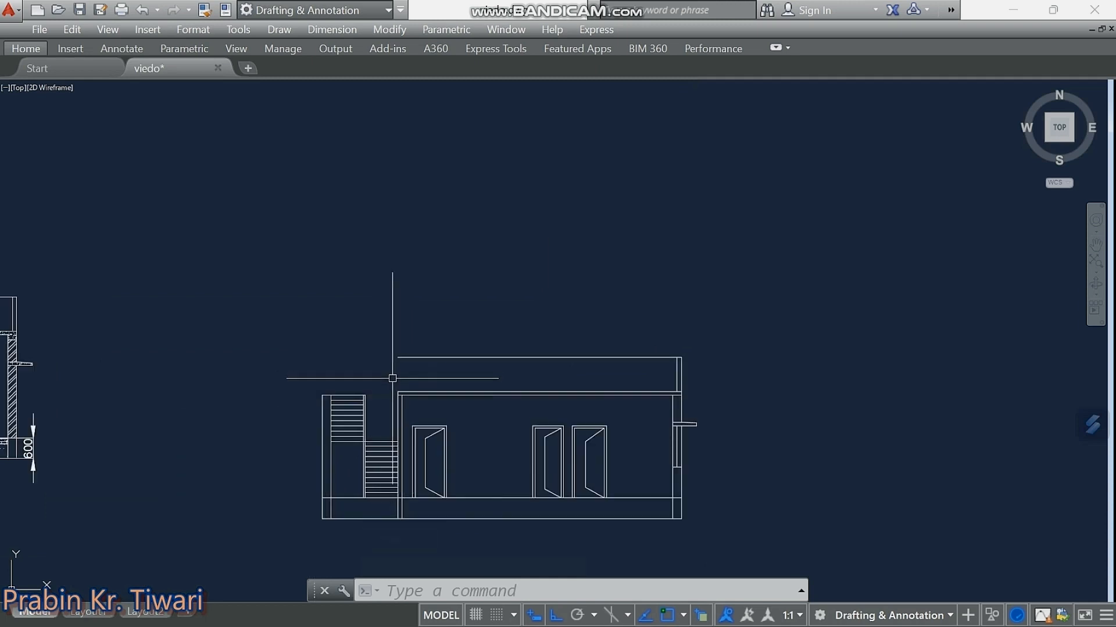
pyautogui.scroll(-1, 365, 387)
pyautogui.moveTo(363, 387); pyautogui.dragTo(281, 280, button='middle')
pyautogui.scroll(4, 276, 265)
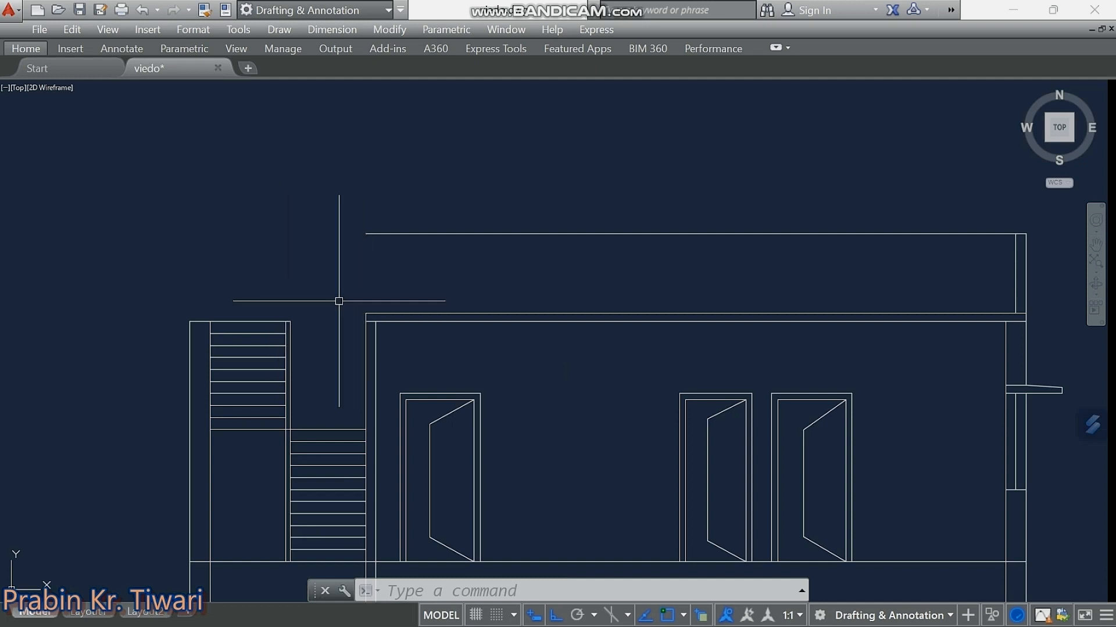
pyautogui.scroll(-5, 328, 232)
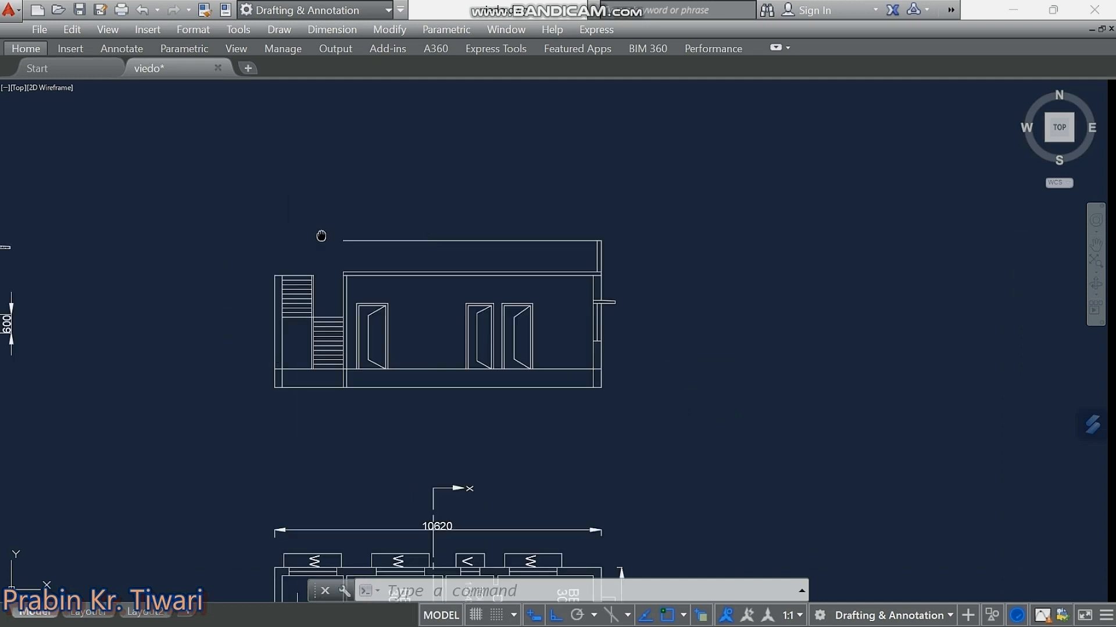
pyautogui.scroll(3, 319, 232)
pyautogui.scroll(2, 305, 302)
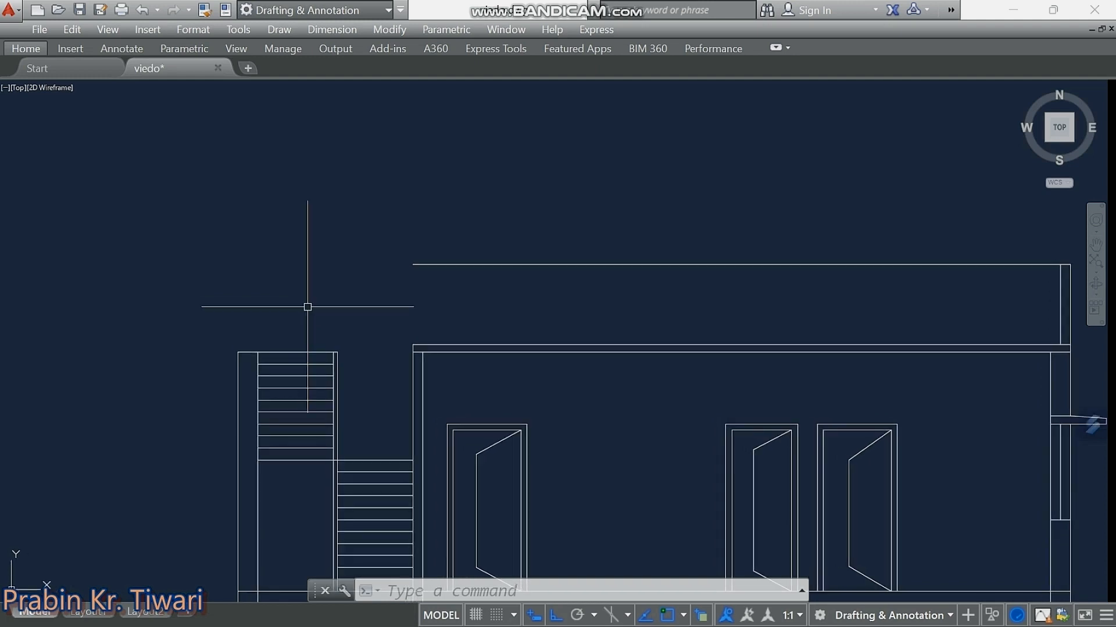
pyautogui.write('of')
pyautogui.press('Return')
pyautogui.write('2')
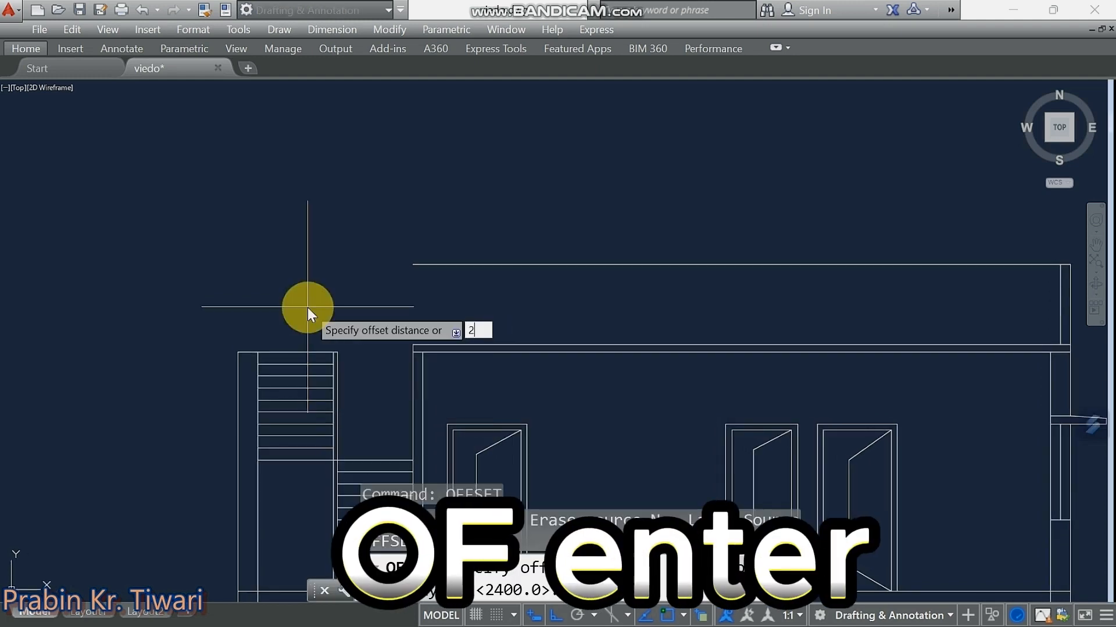
pyautogui.write('400')
pyautogui.press('Return')
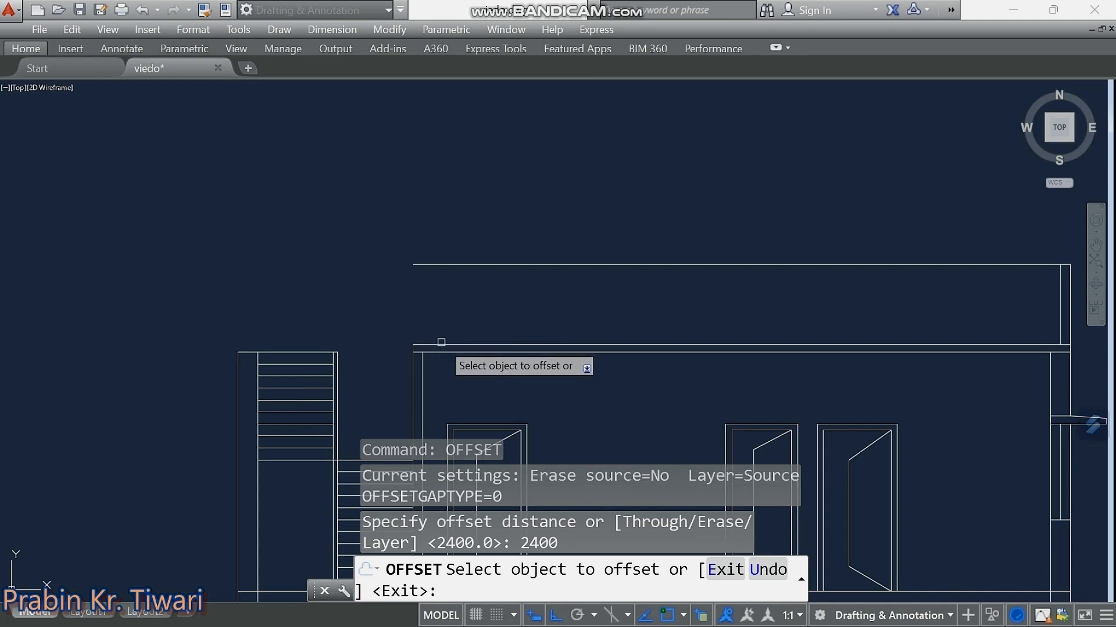
pyautogui.scroll(4, 441, 343)
pyautogui.scroll(-4, 379, 346)
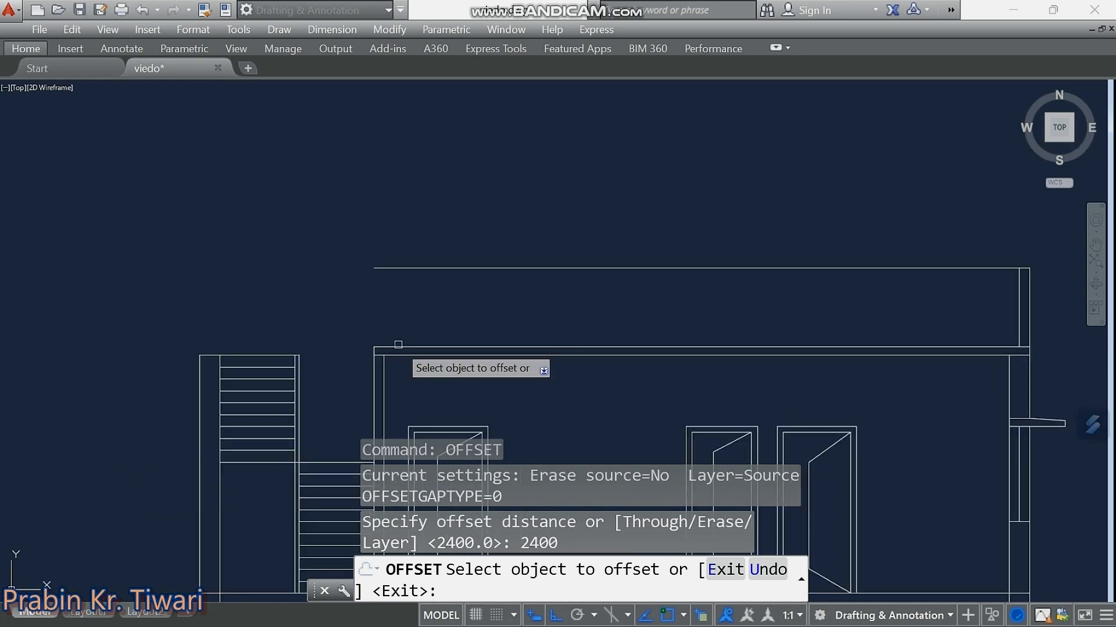
pyautogui.scroll(2, 388, 343)
pyautogui.click(381, 351)
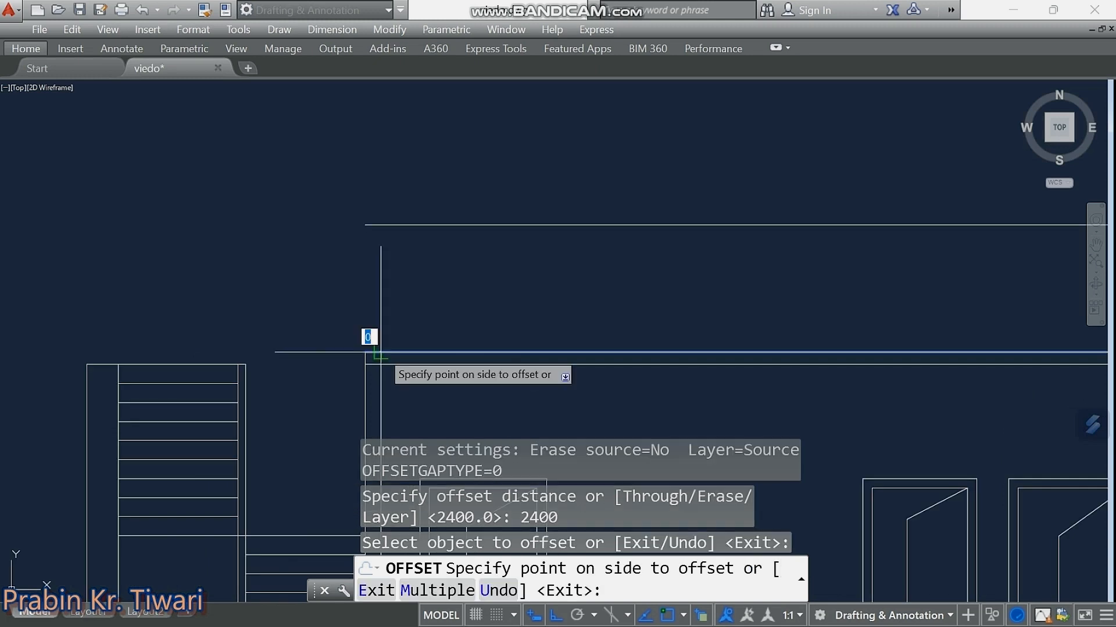
pyautogui.click(386, 191)
pyautogui.scroll(-3, 388, 196)
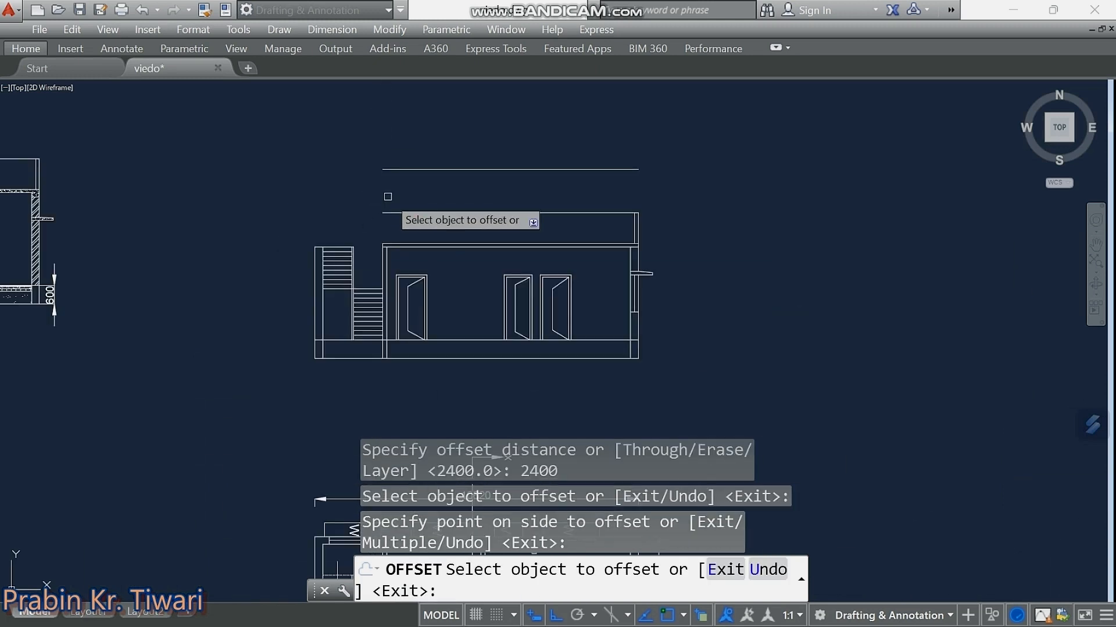
pyautogui.press('Escape')
pyautogui.press('Escape')
pyautogui.press('Escape')
pyautogui.scroll(2, 398, 201)
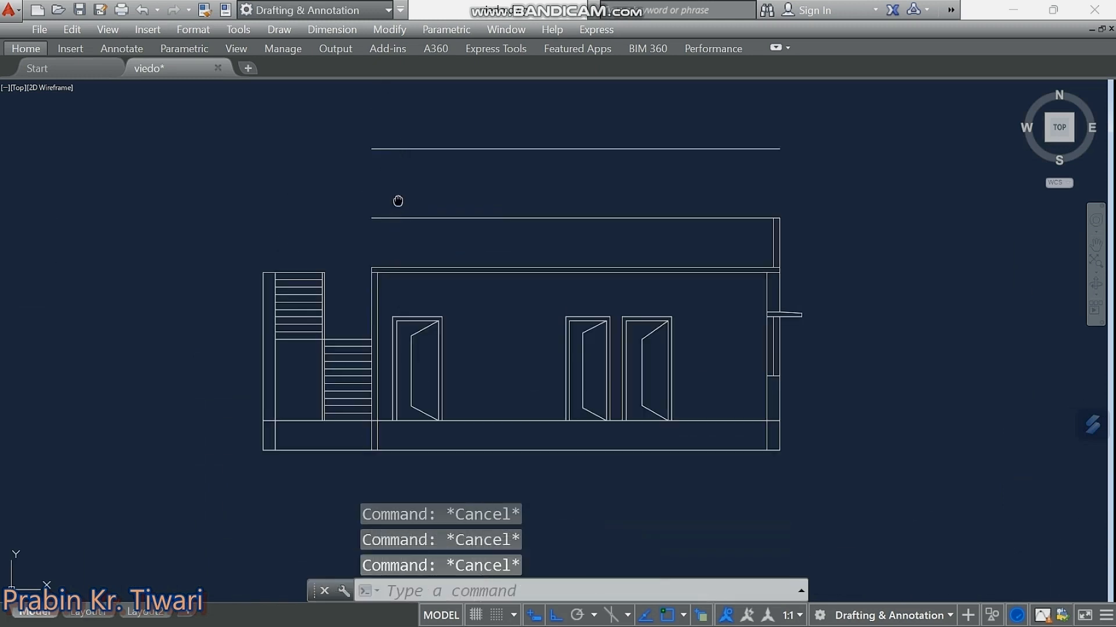
# Fillet the raised roof-level line with the outer face of the staircase's left wall to form a sharp corner.
pyautogui.moveTo(398, 201); pyautogui.dragTo(406, 219, button='middle')
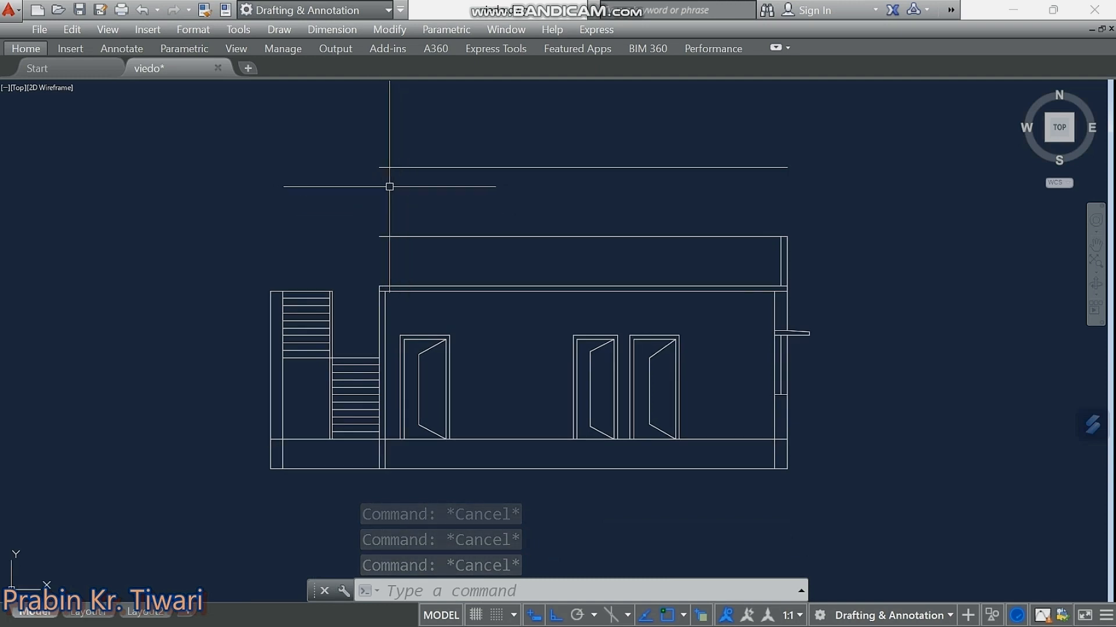
pyautogui.write('F')
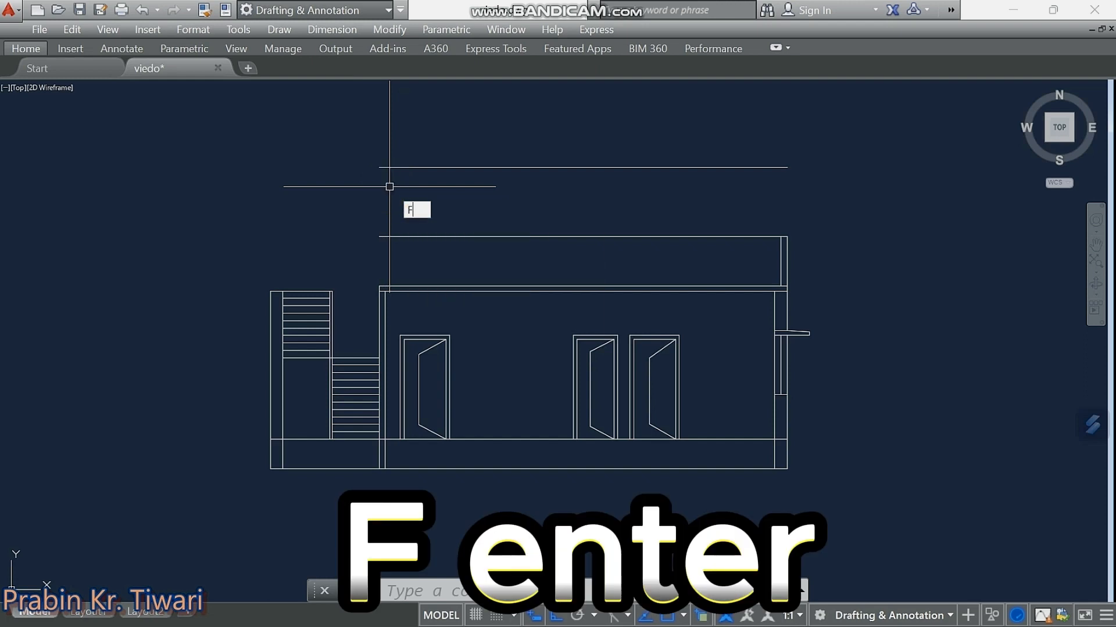
pyautogui.press('Return')
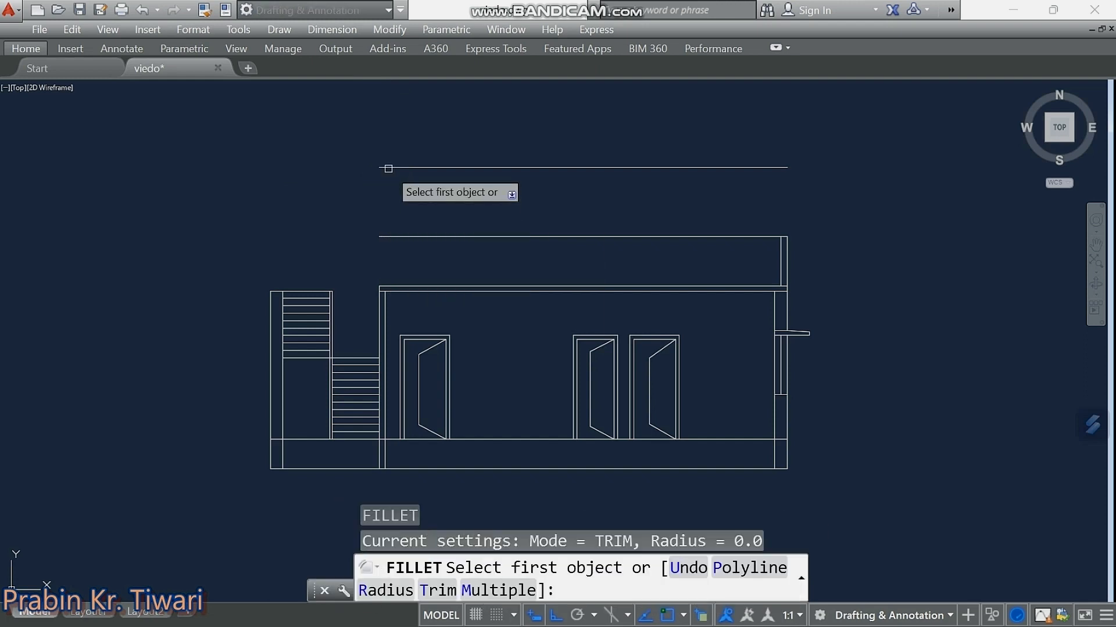
pyautogui.click(388, 168)
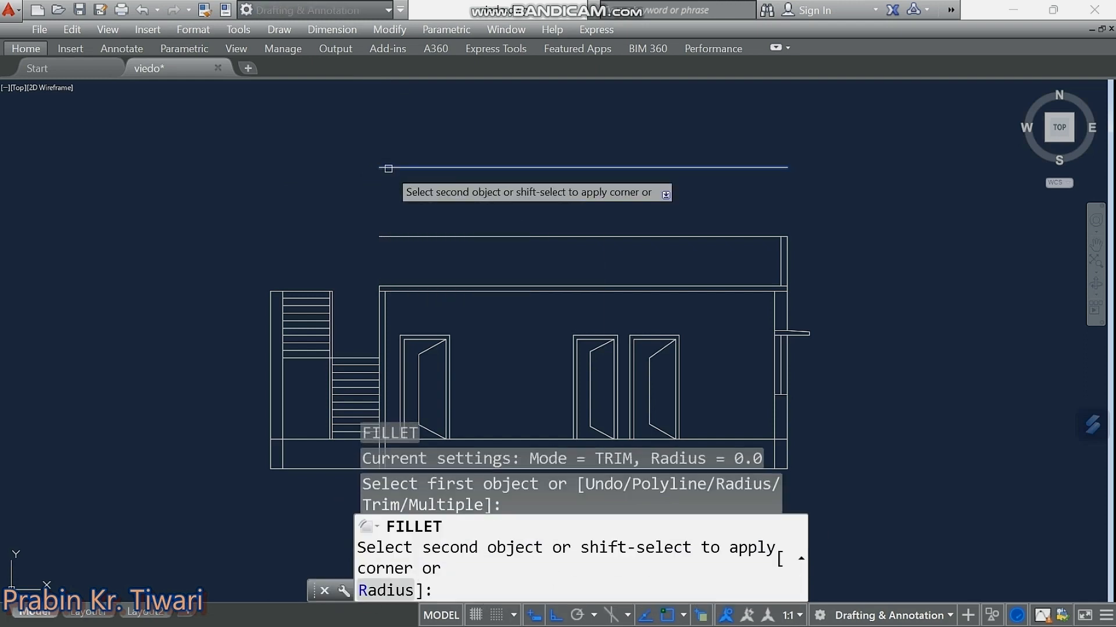
pyautogui.click(272, 304)
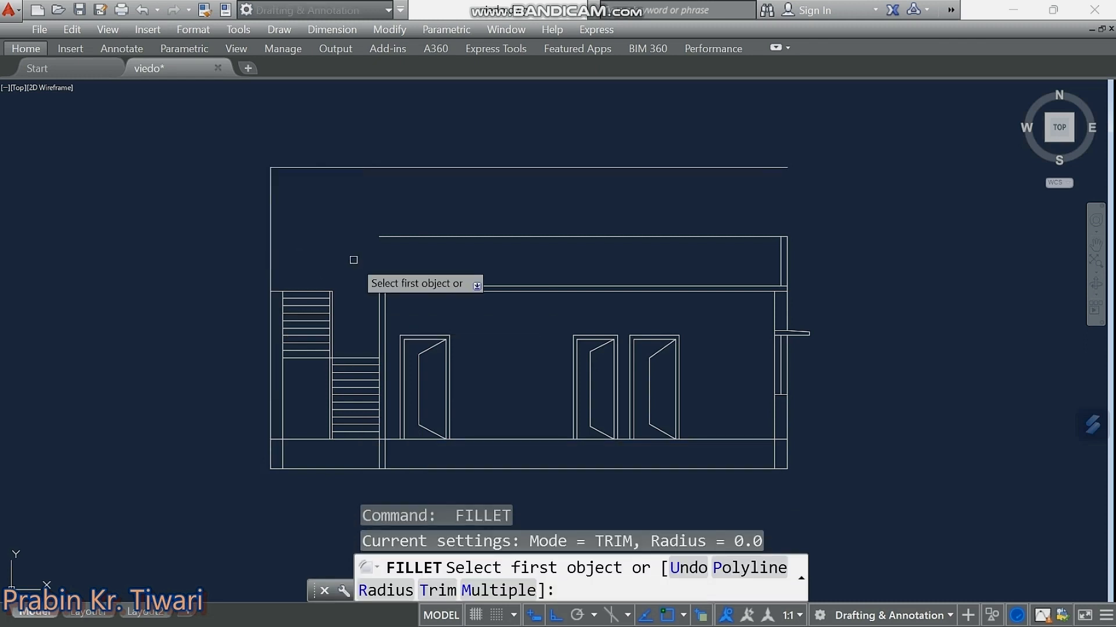
# Fillet the raised roof-level line with the room-side face of the wall between staircase and room, closing the stair tower outline.
pyautogui.scroll(3, 353, 260)
pyautogui.scroll(-3, 369, 281)
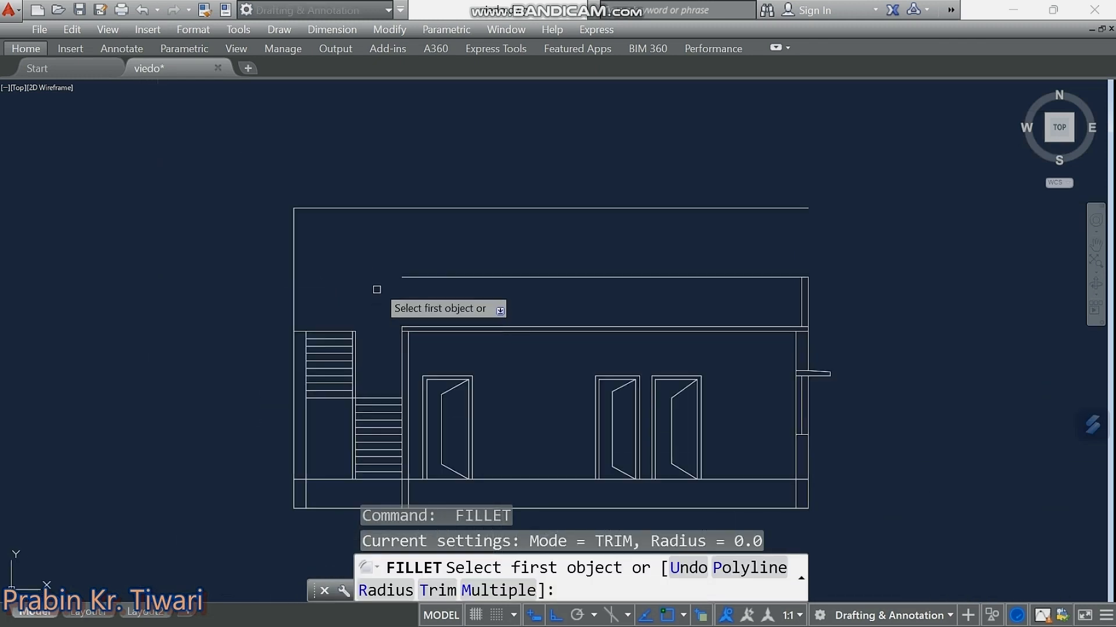
pyautogui.click(378, 208)
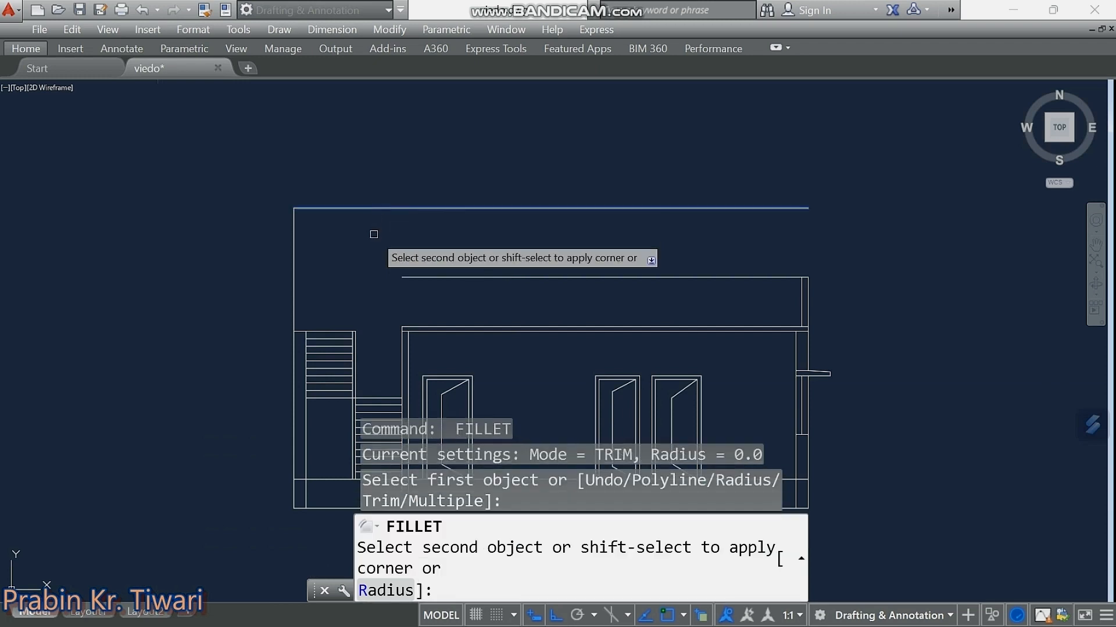
pyautogui.scroll(6, 392, 326)
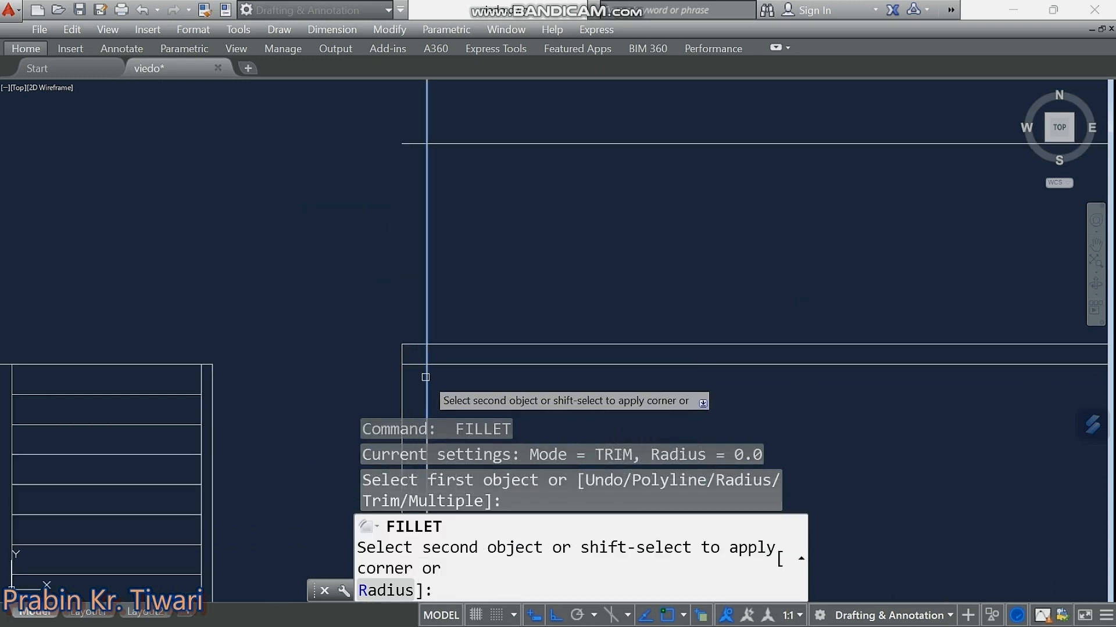
pyautogui.click(425, 377)
pyautogui.scroll(-6, 406, 346)
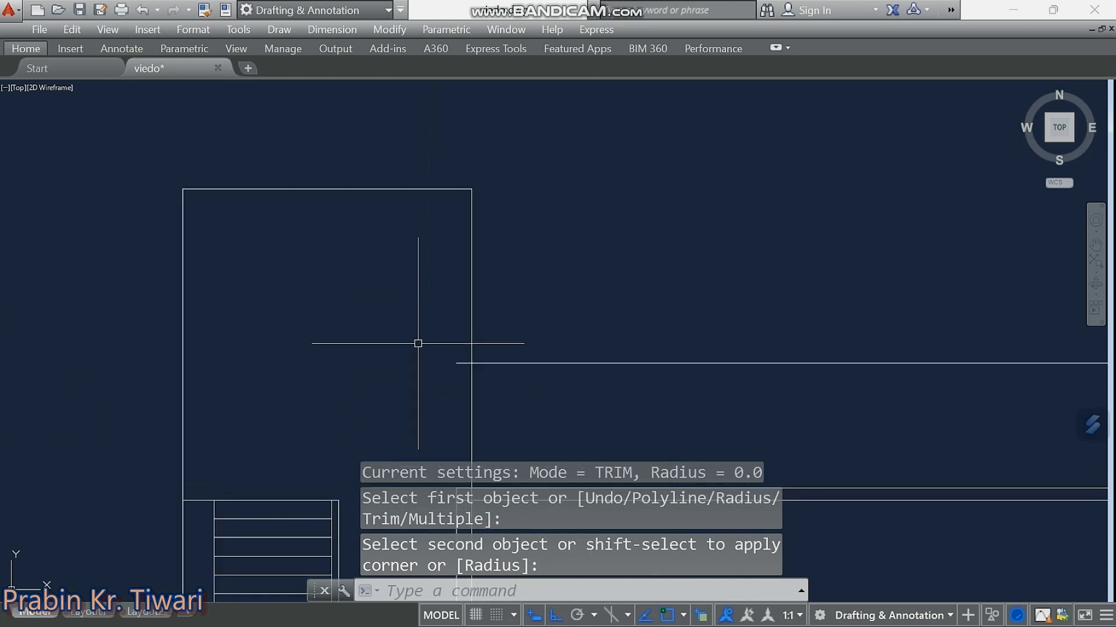
# Trim the short end of the parapet line that projects into the stair tower past its right wall face.
pyautogui.moveTo(417, 343)
pyautogui.mouseDown(button='middle')
pyautogui.moveTo(430, 351)
pyautogui.moveTo(386, 312)
pyautogui.mouseUp(button='middle')
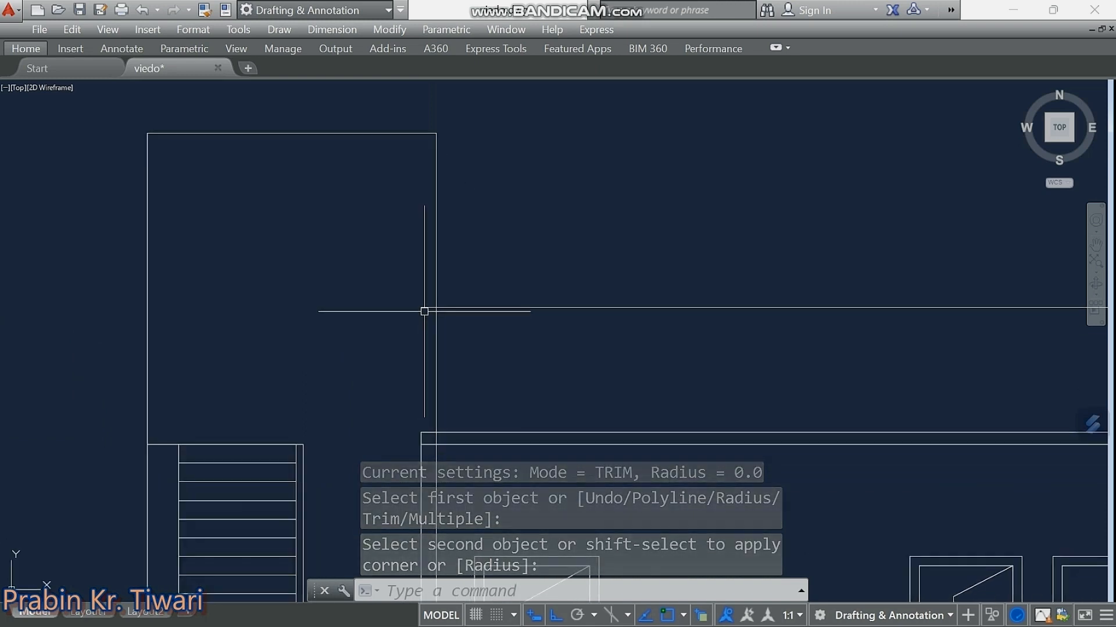
pyautogui.write('tr')
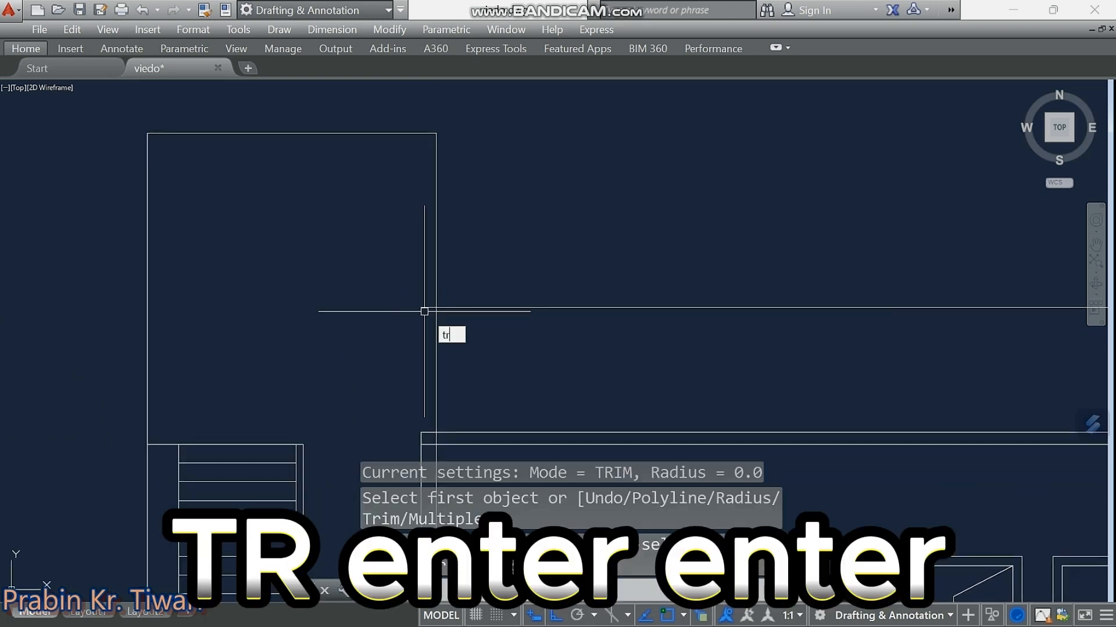
pyautogui.press('Return')
pyautogui.press('Return')
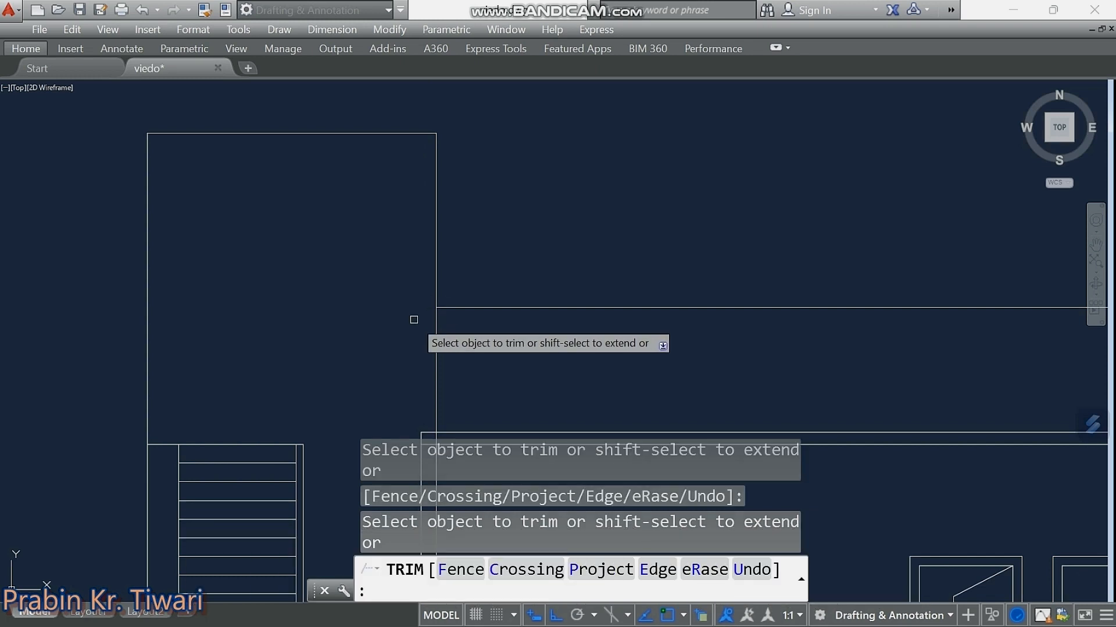
pyautogui.press('Escape')
pyautogui.press('Escape')
pyautogui.press('Escape')
pyautogui.scroll(-2, 414, 319)
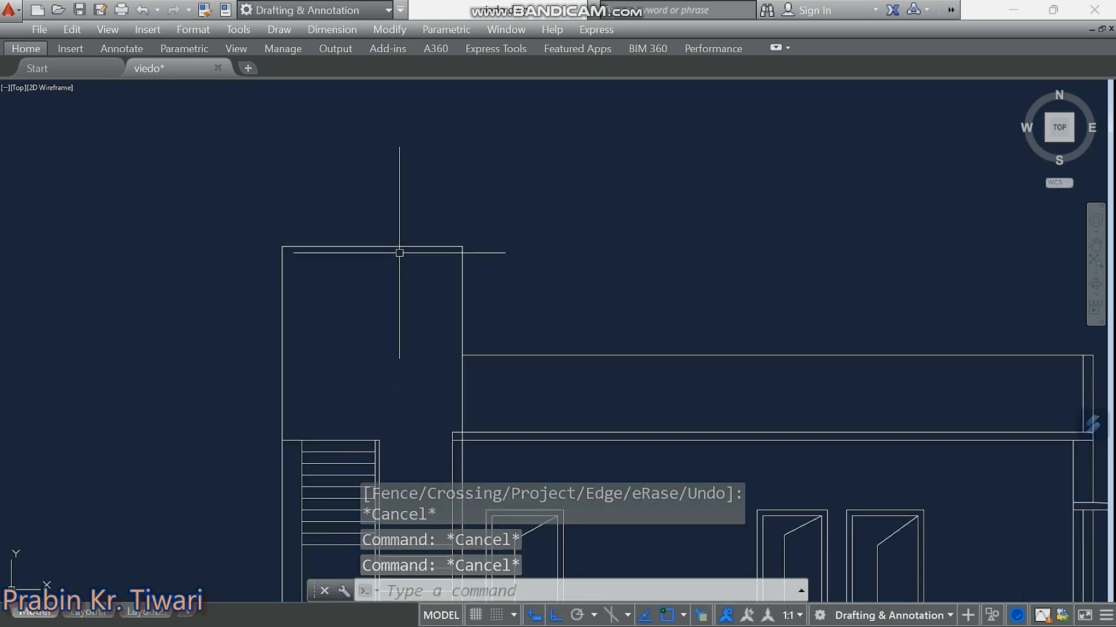
# Offset the top line of the stair tower 100 downward to give its roof slab a thickness.
pyautogui.moveTo(398, 250); pyautogui.dragTo(382, 241, button='middle')
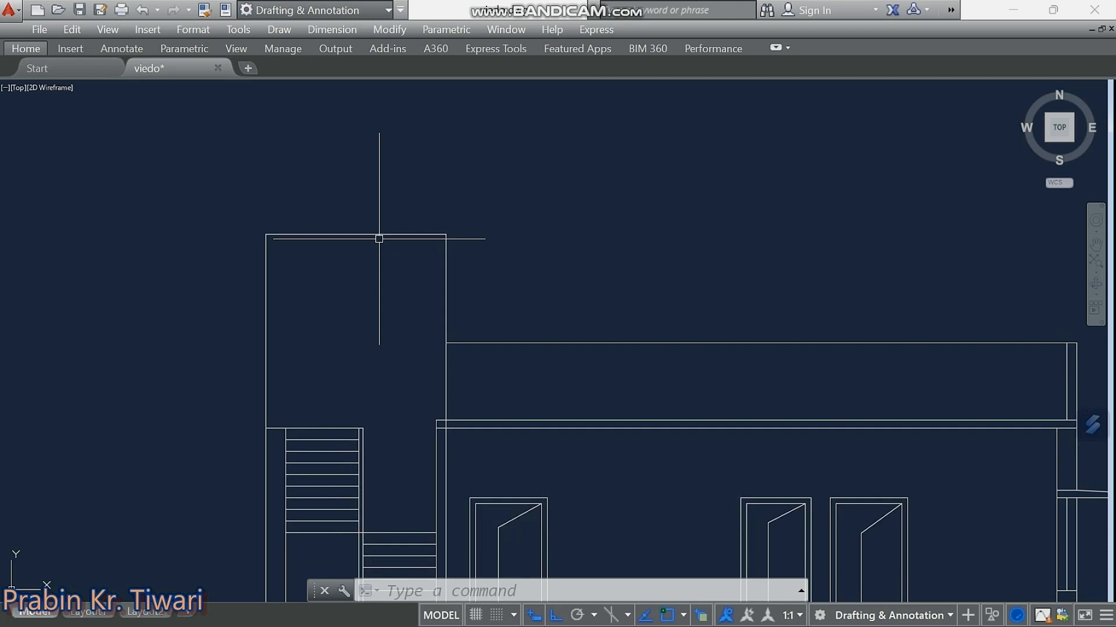
pyautogui.write('f')
pyautogui.press('Return')
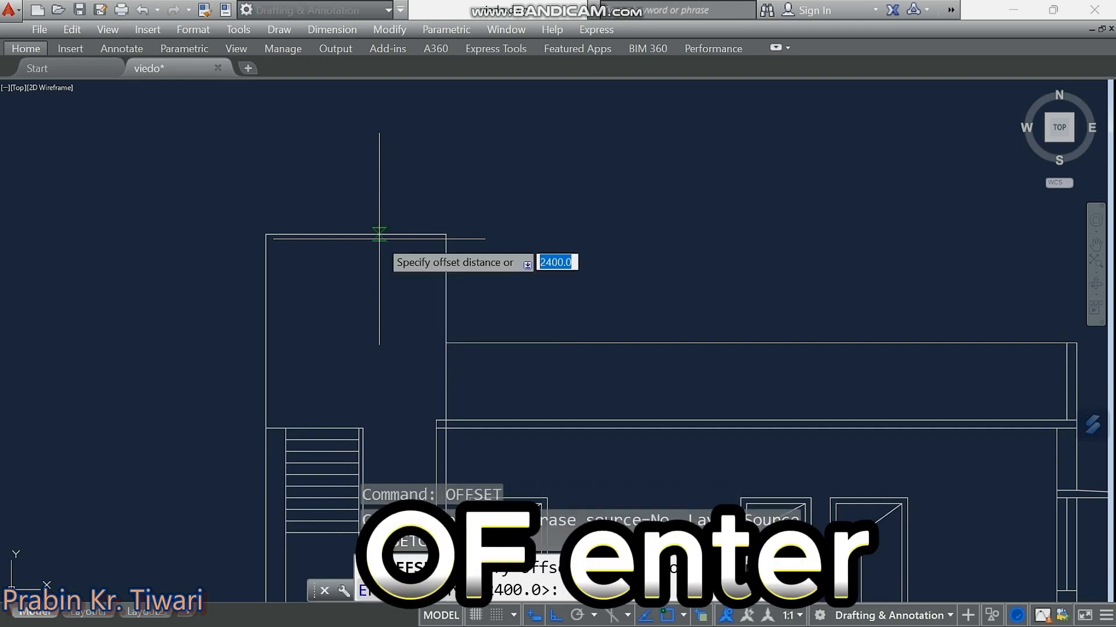
pyautogui.write('100')
pyautogui.press('Return')
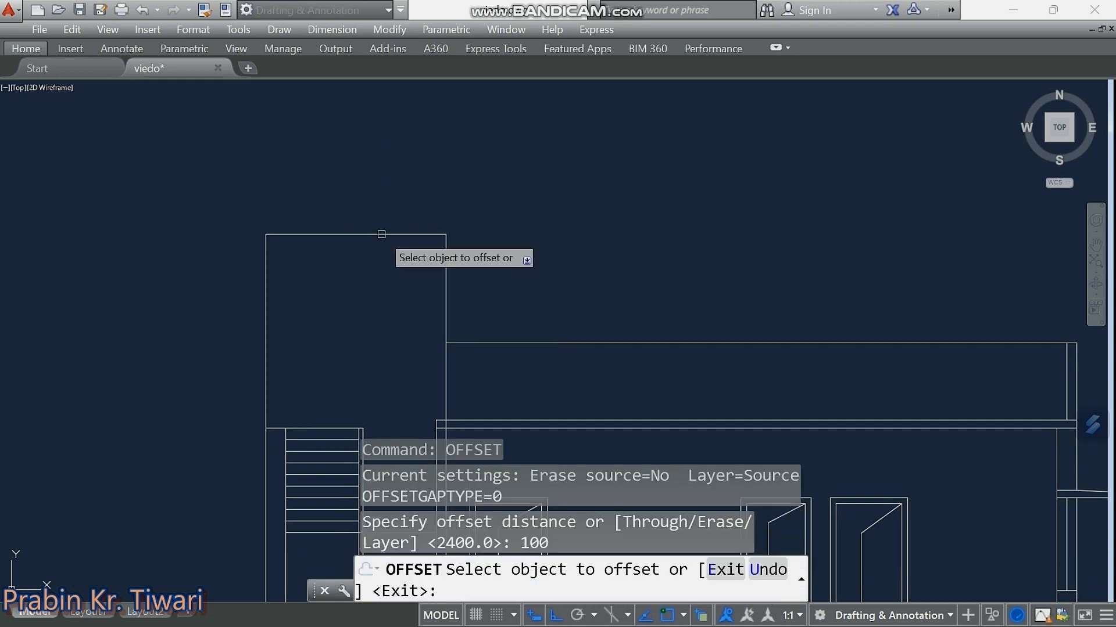
pyautogui.click(381, 235)
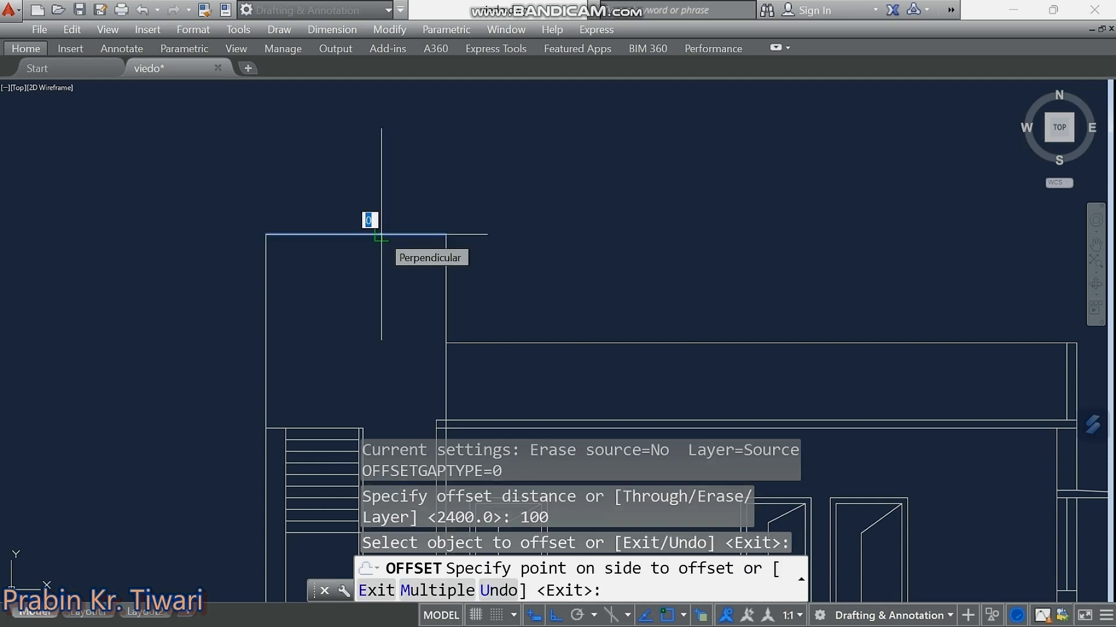
pyautogui.click(381, 319)
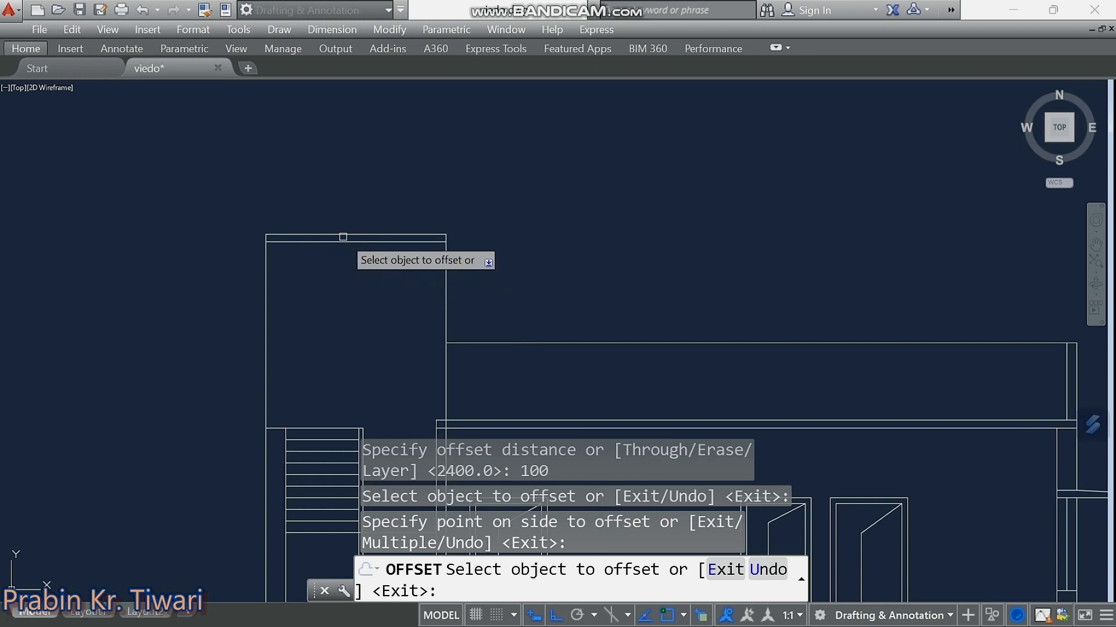
pyautogui.press('Escape')
pyautogui.press('Escape')
pyautogui.press('Escape')
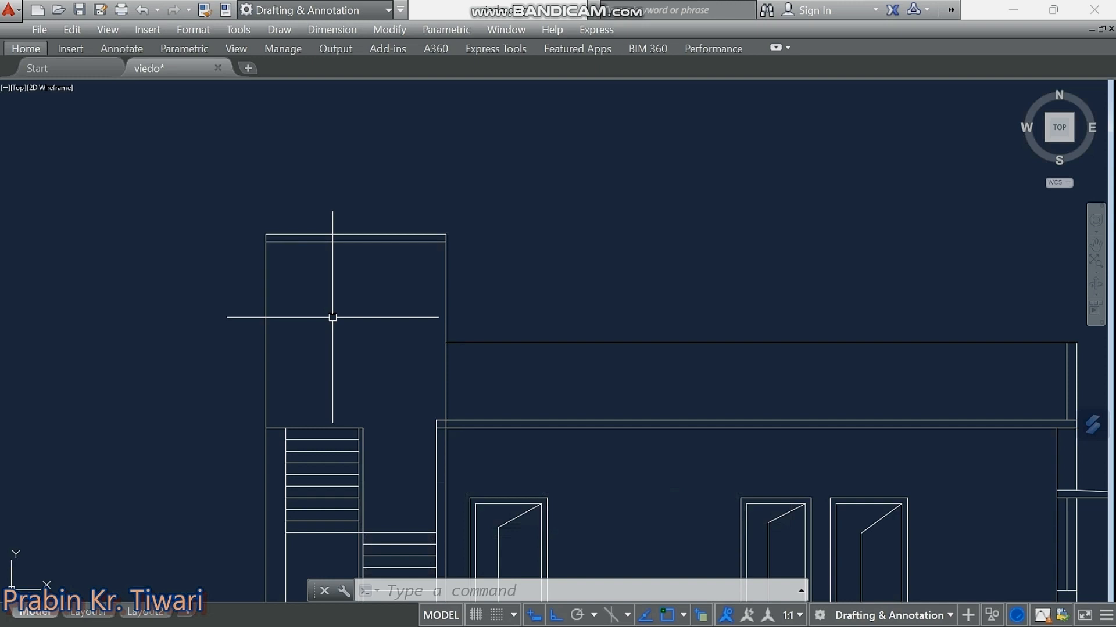
# Offset both outer vertical lines of the stair tower 125 inward to form its wall thicknesses.
pyautogui.write('OF')
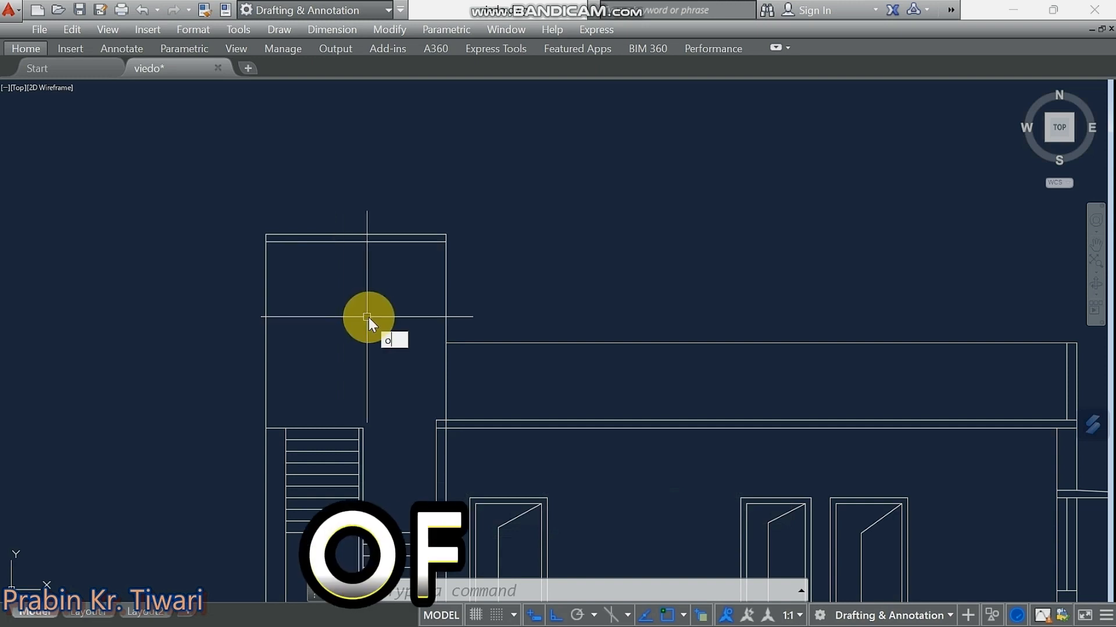
pyautogui.press('Return')
pyautogui.write('12')
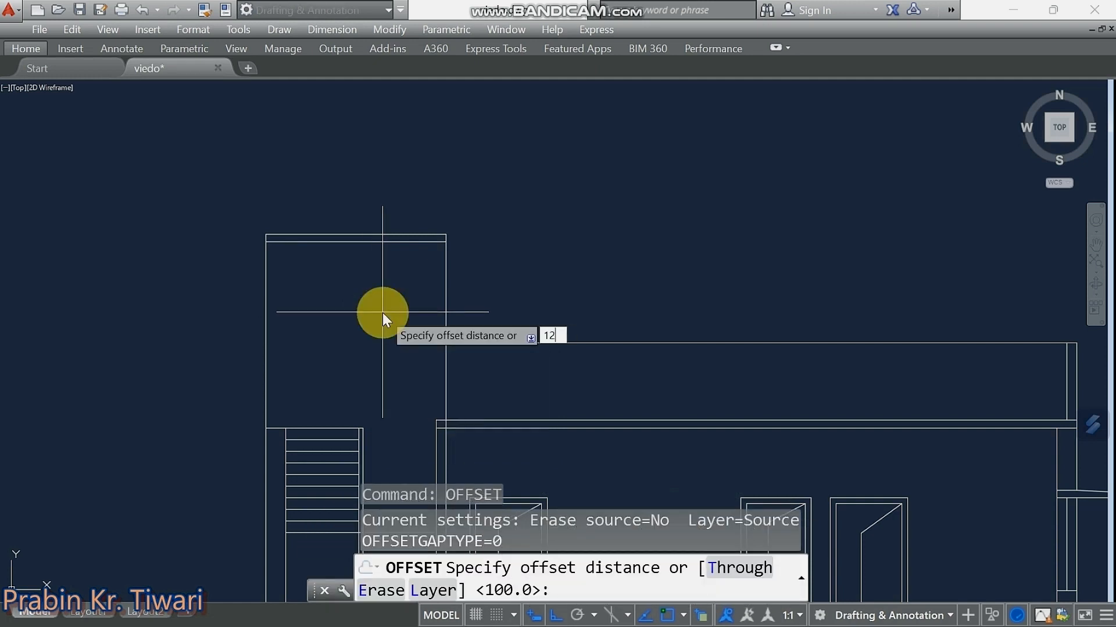
pyautogui.write('5')
pyautogui.press('Return')
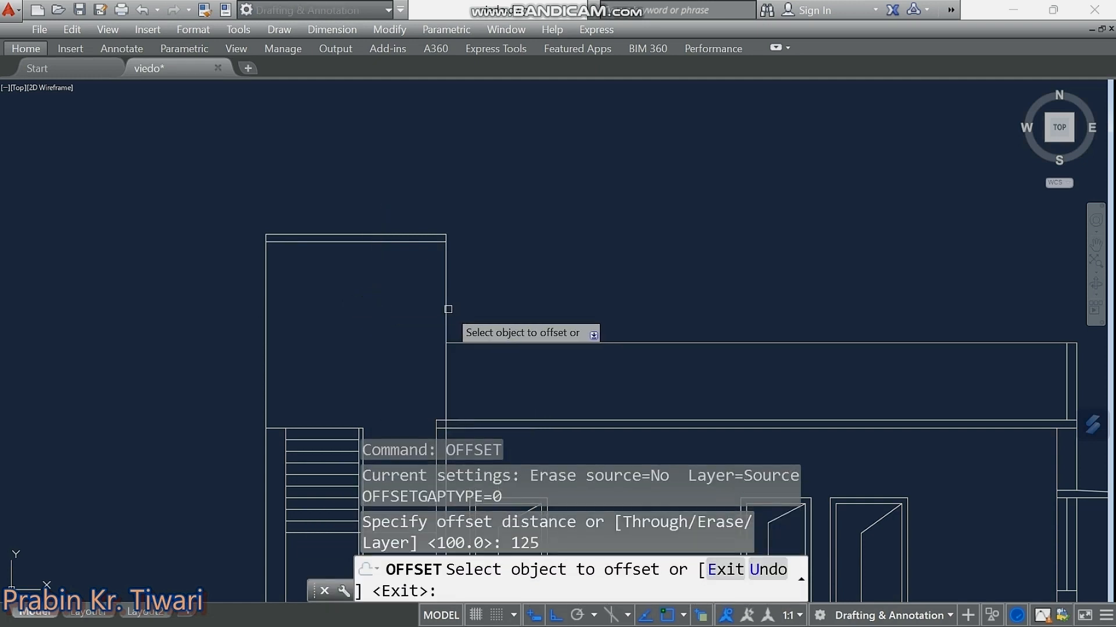
pyautogui.click(448, 309)
pyautogui.click(436, 297)
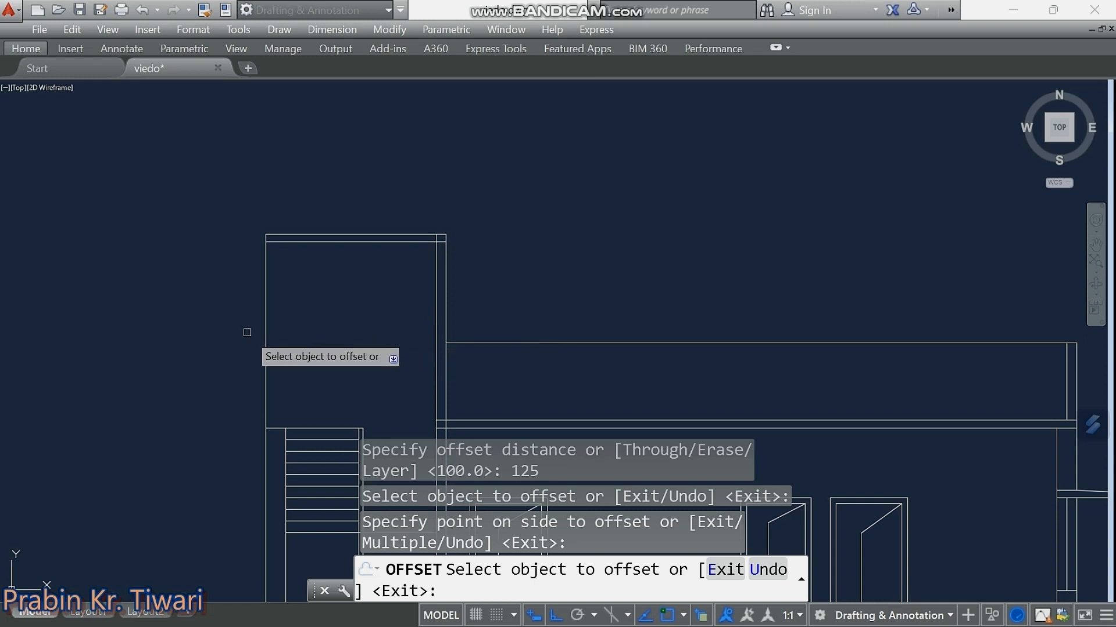
pyautogui.click(266, 334)
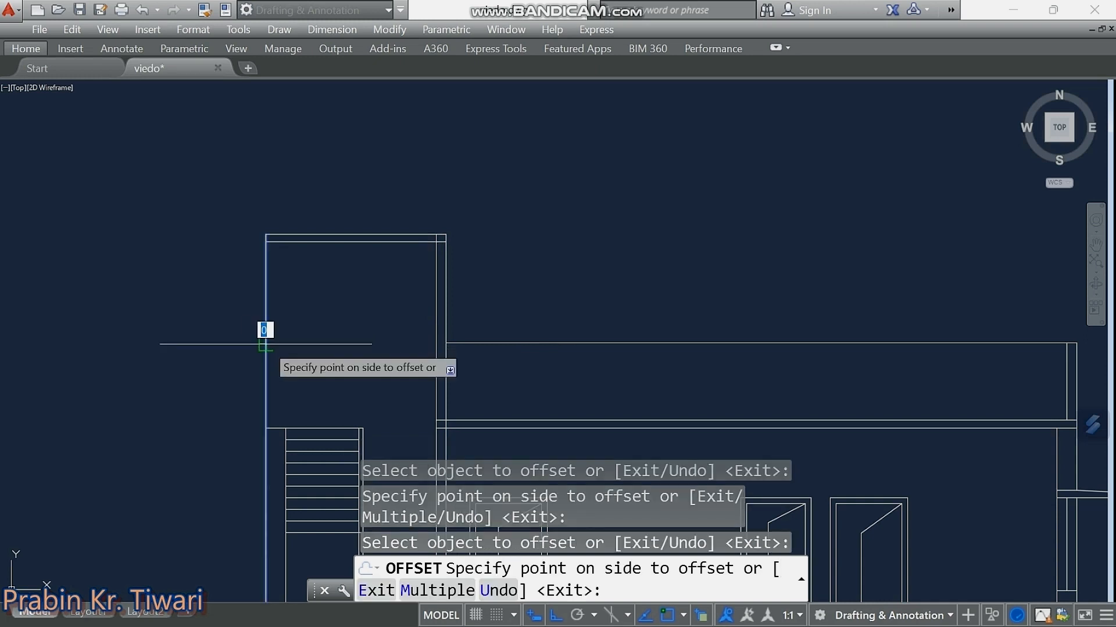
pyautogui.click(299, 351)
pyautogui.press('Escape')
pyautogui.press('Escape')
pyautogui.press('Escape')
pyautogui.press('Escape')
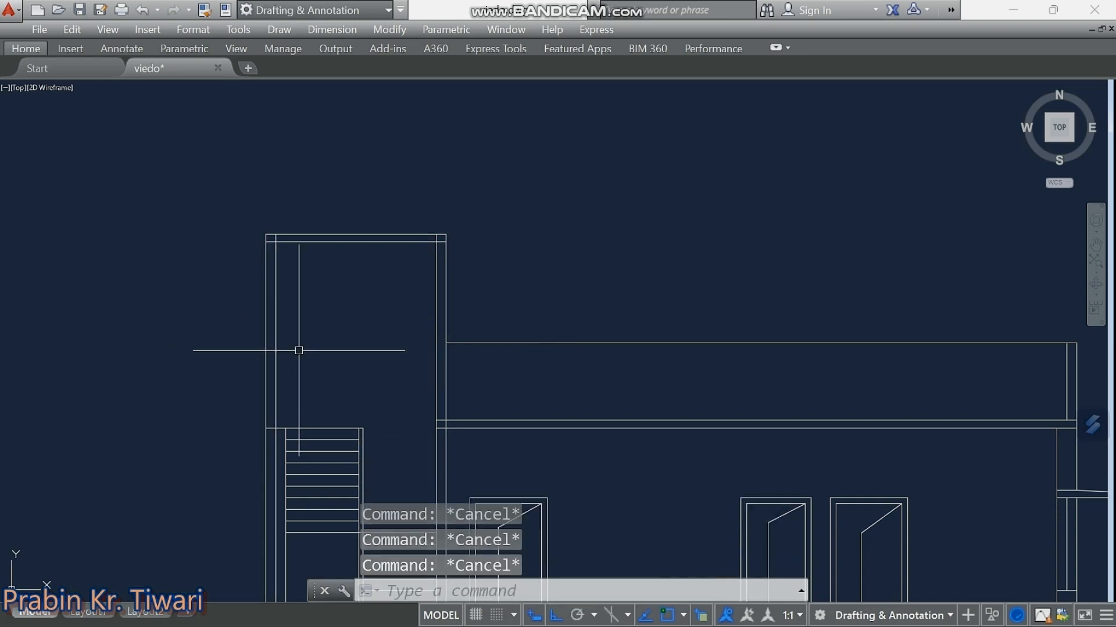
# Trim the left stair tower wall's inner line at the top of the stairs and erase its leftover piece below.
pyautogui.scroll(5, 294, 341)
pyautogui.write('tr')
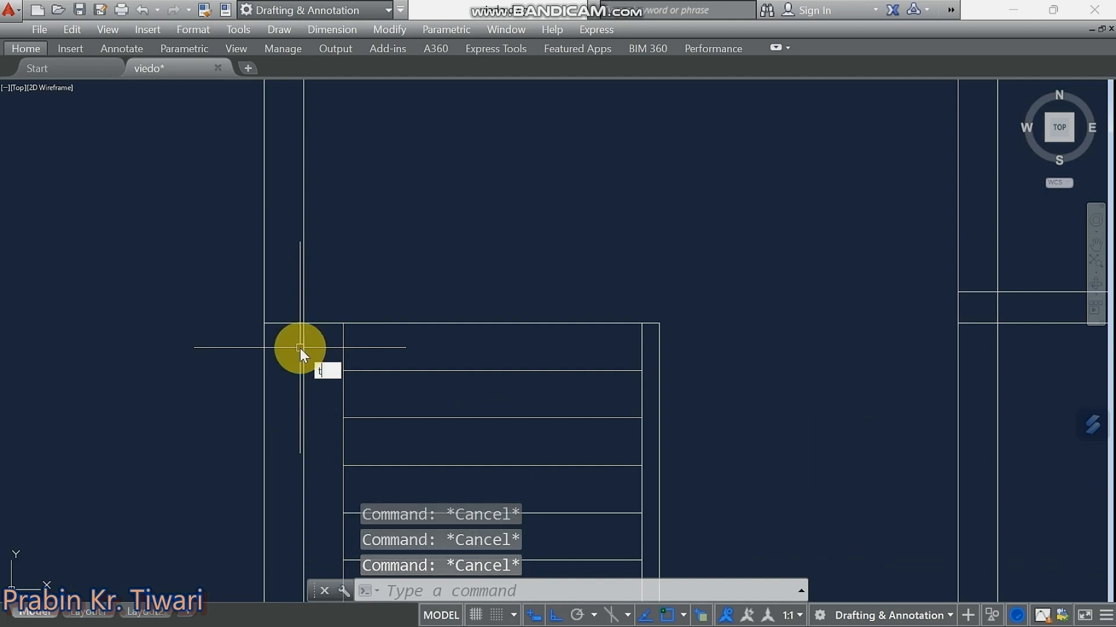
pyautogui.press('Return')
pyautogui.press('Return')
pyautogui.scroll(-4, 308, 336)
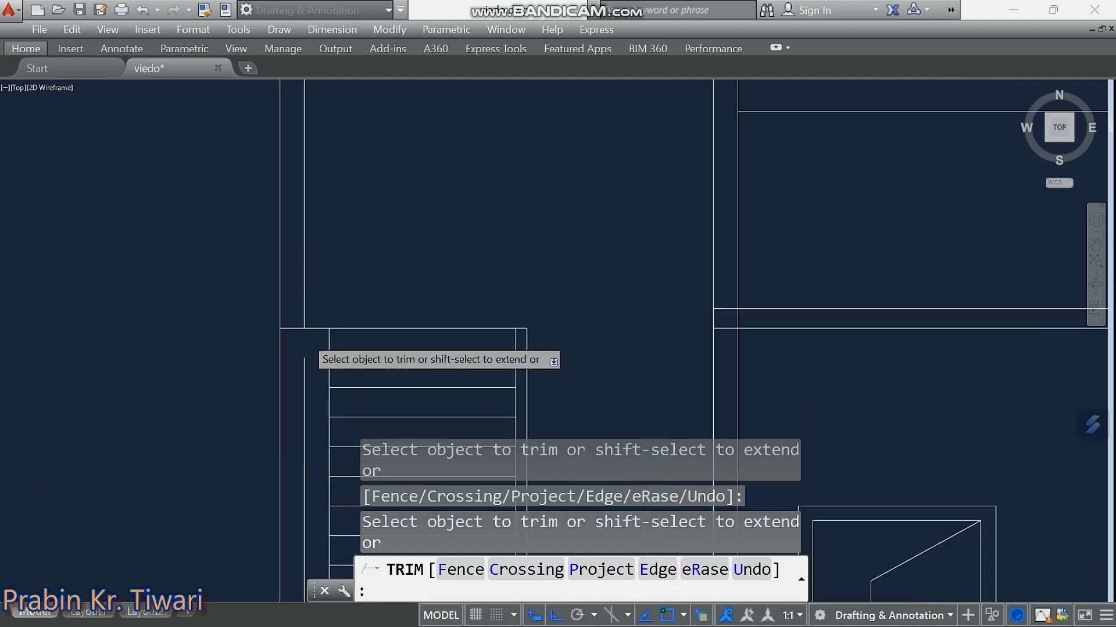
pyautogui.scroll(5, 387, 331)
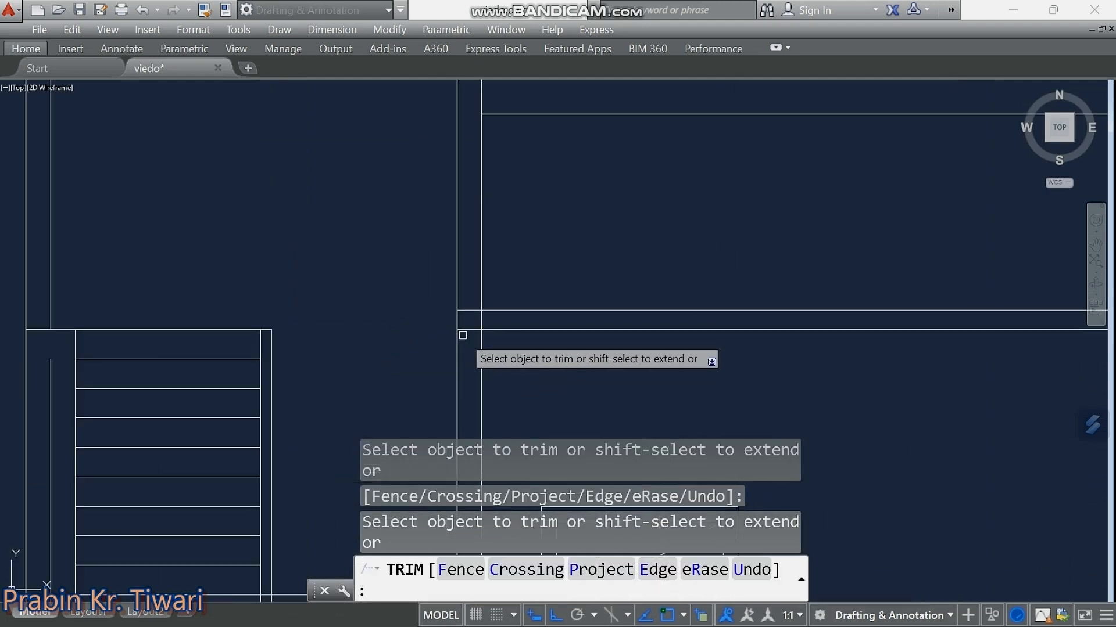
pyautogui.scroll(-3, 458, 345)
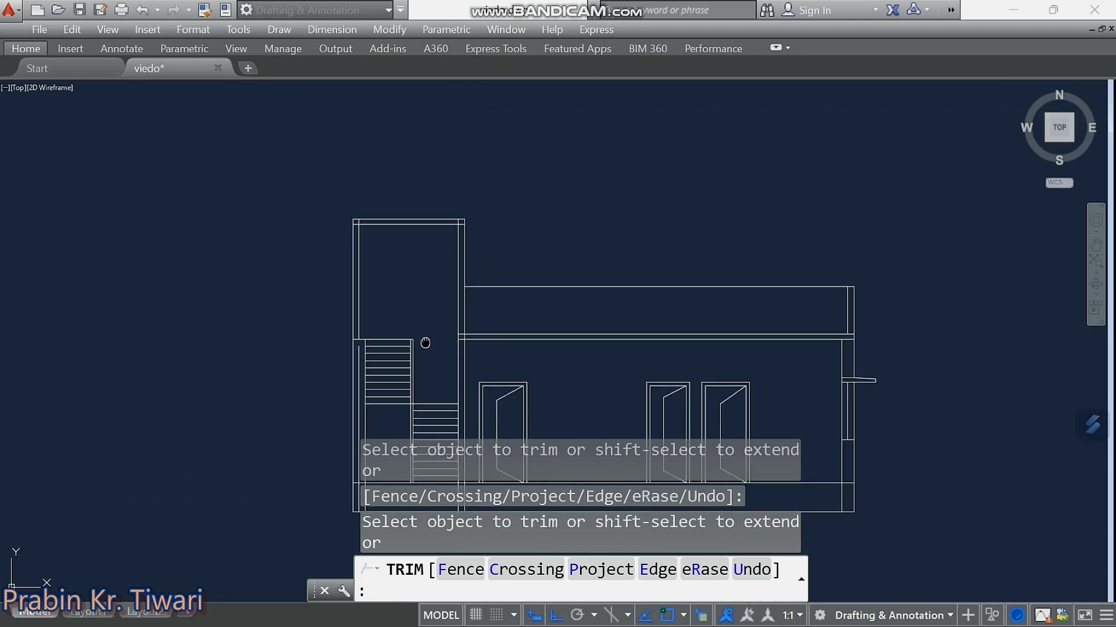
pyautogui.press('Escape')
pyautogui.scroll(2, 321, 313)
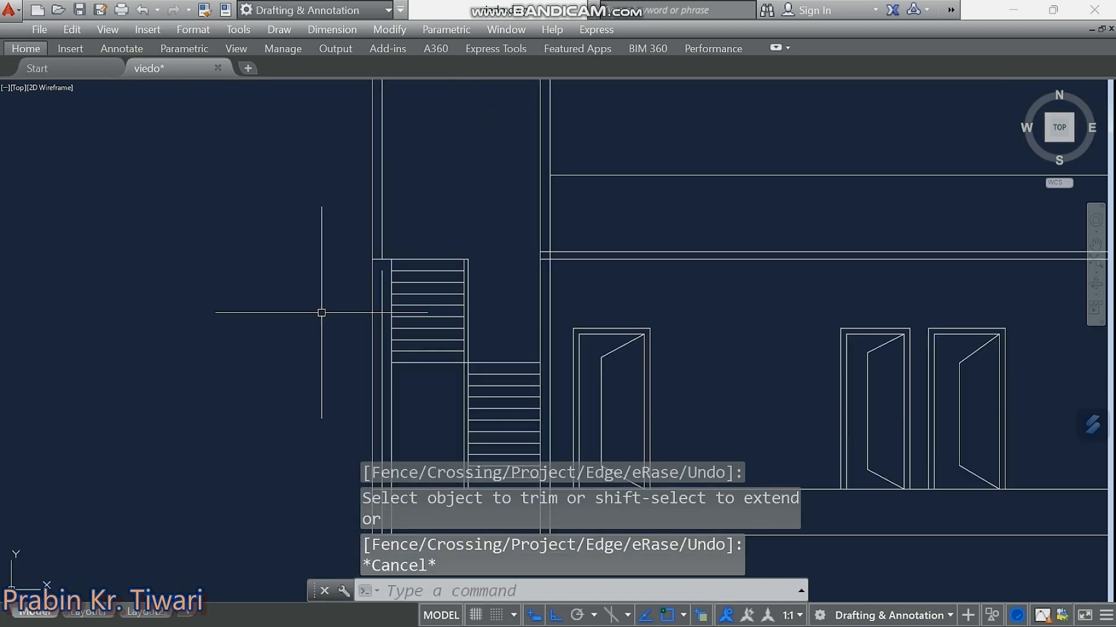
pyautogui.scroll(2, 372, 309)
pyautogui.click(386, 302)
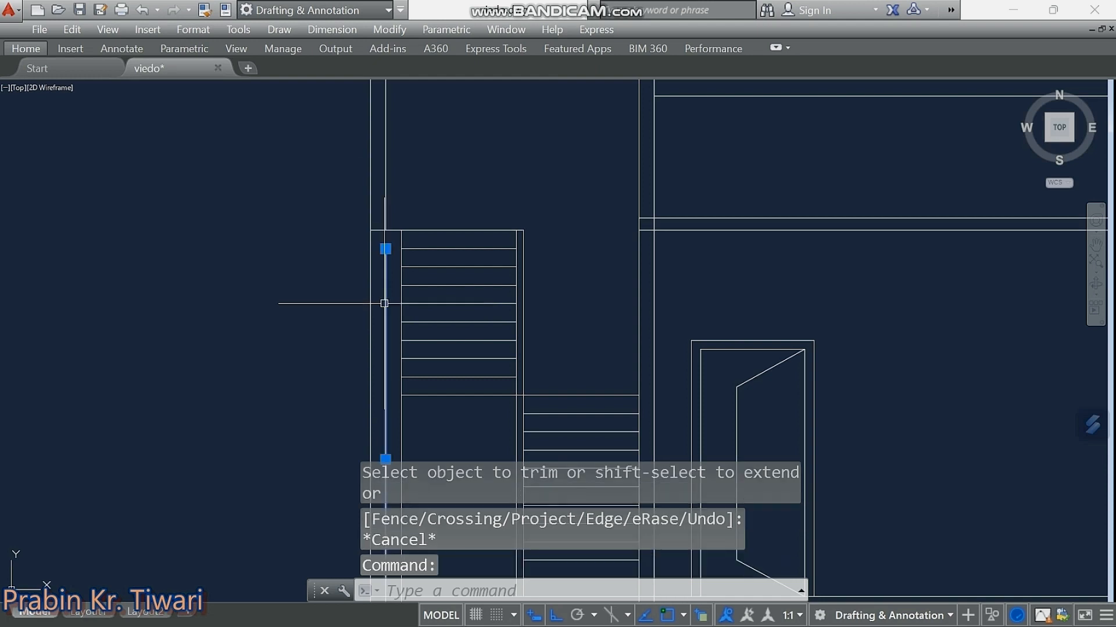
pyautogui.press('Delete')
# Trim the inner lines of both stair tower walls where they run through the roof slab thickness.
pyautogui.scroll(-4, 250, 302)
pyautogui.scroll(8, 250, 303)
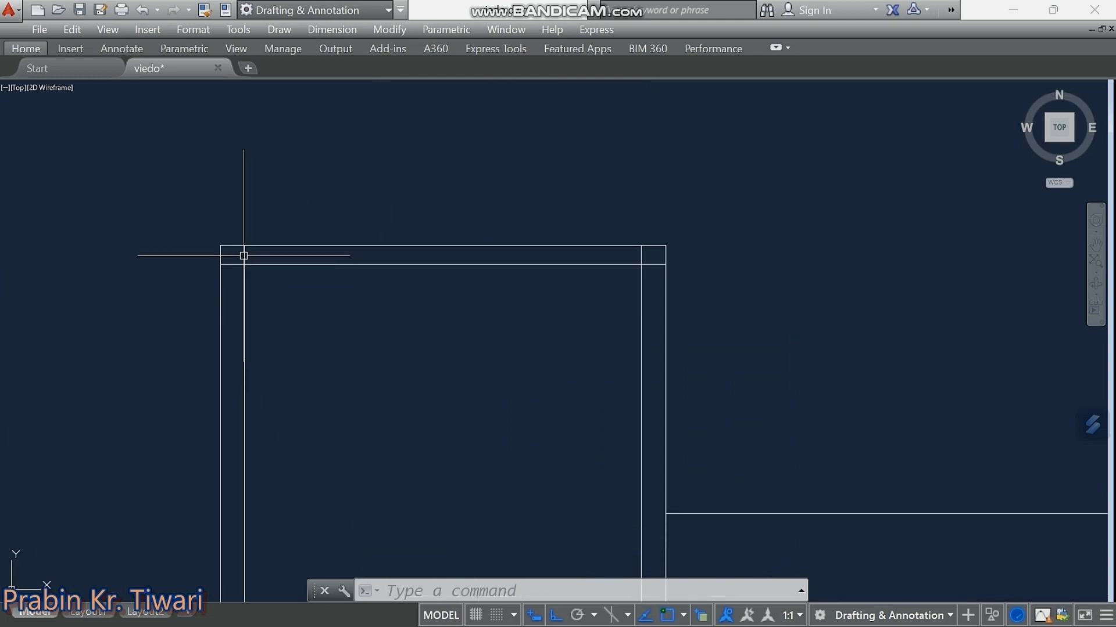
pyautogui.scroll(4, 243, 256)
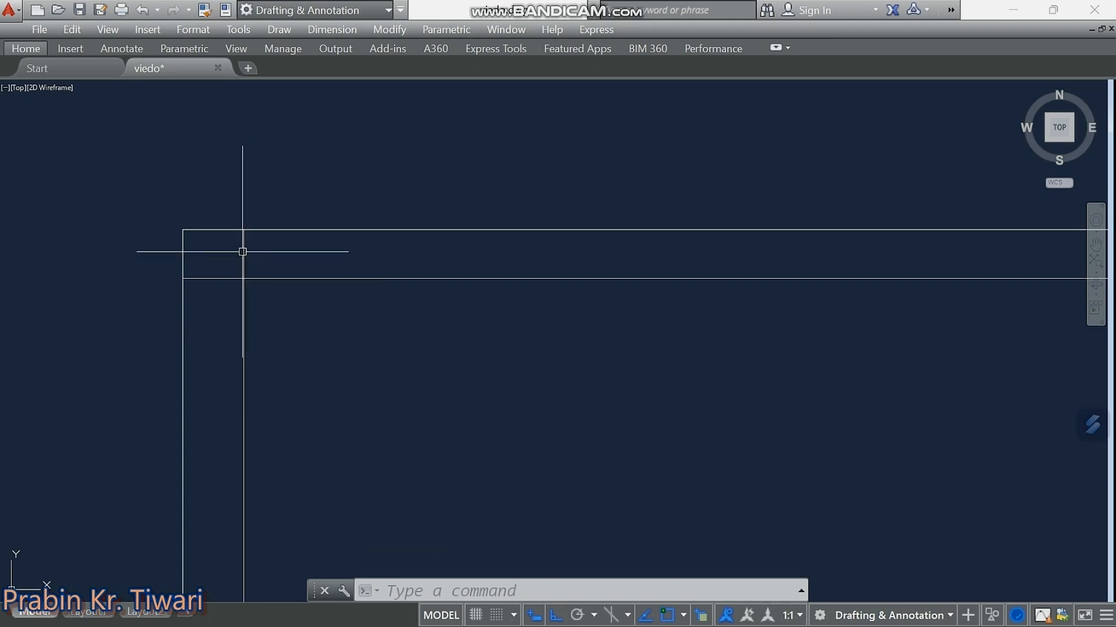
pyautogui.write('tr')
pyautogui.press('Return')
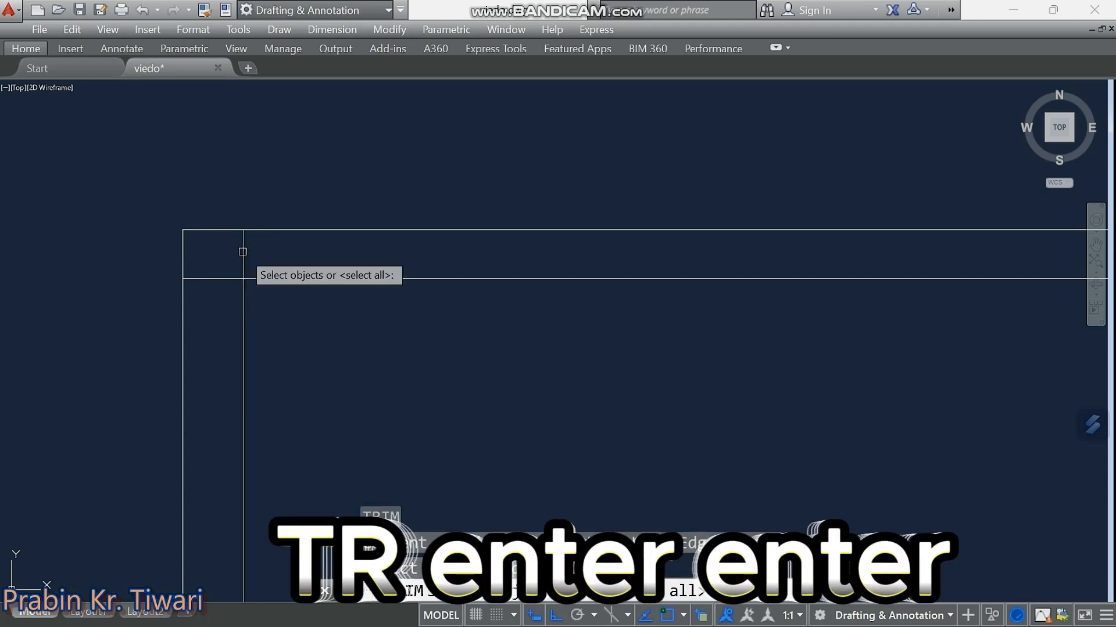
pyautogui.press('Return')
pyautogui.scroll(-3, 307, 254)
pyautogui.scroll(4, 476, 255)
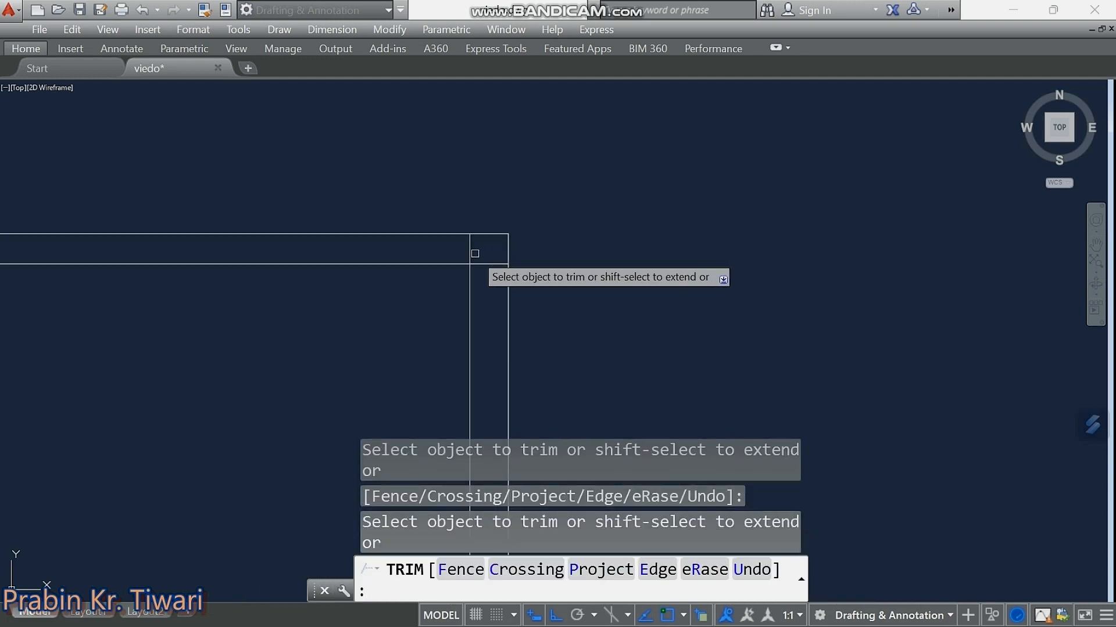
pyautogui.scroll(-4, 476, 264)
pyautogui.press('Escape')
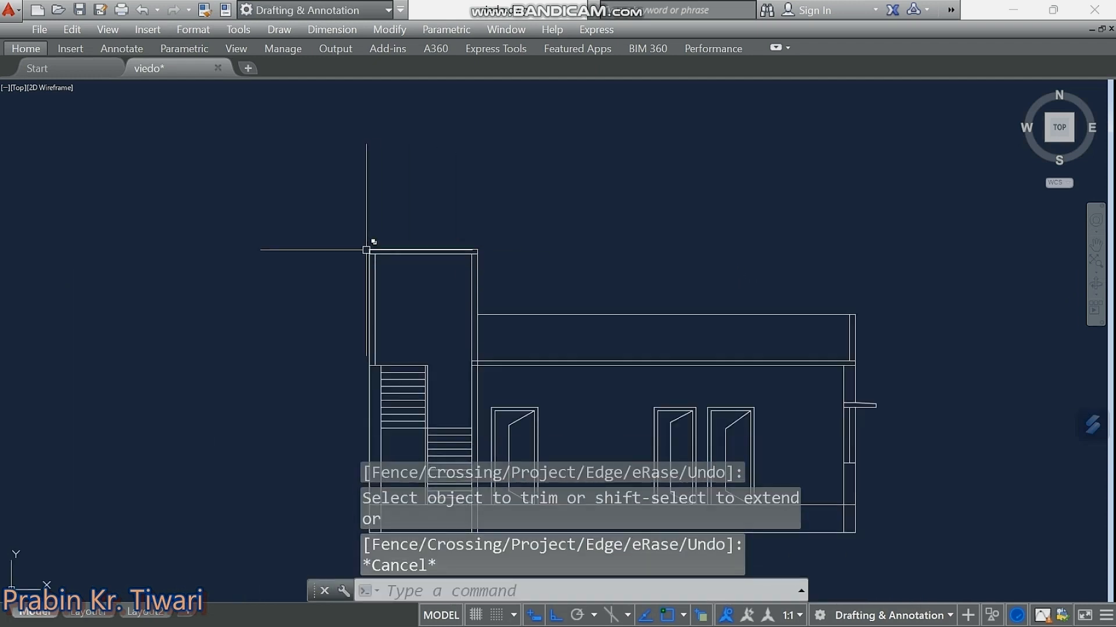
# Examine the stair tower in the section and compare it with the staircase area of the floor plan.
pyautogui.scroll(5, 371, 246)
pyautogui.scroll(-3, 506, 274)
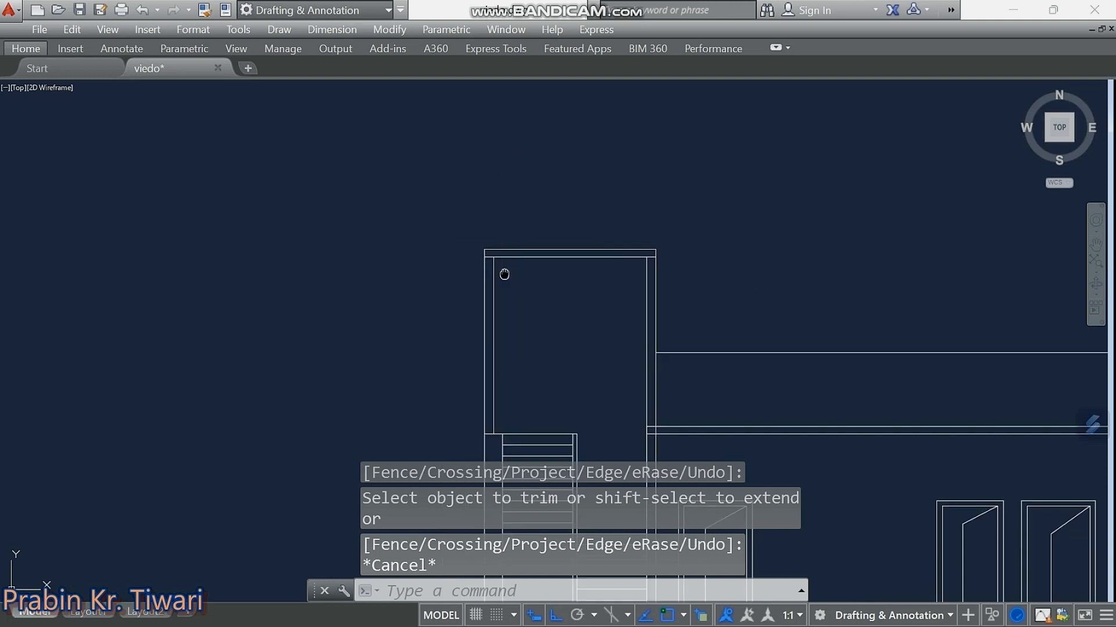
pyautogui.scroll(4, 456, 249)
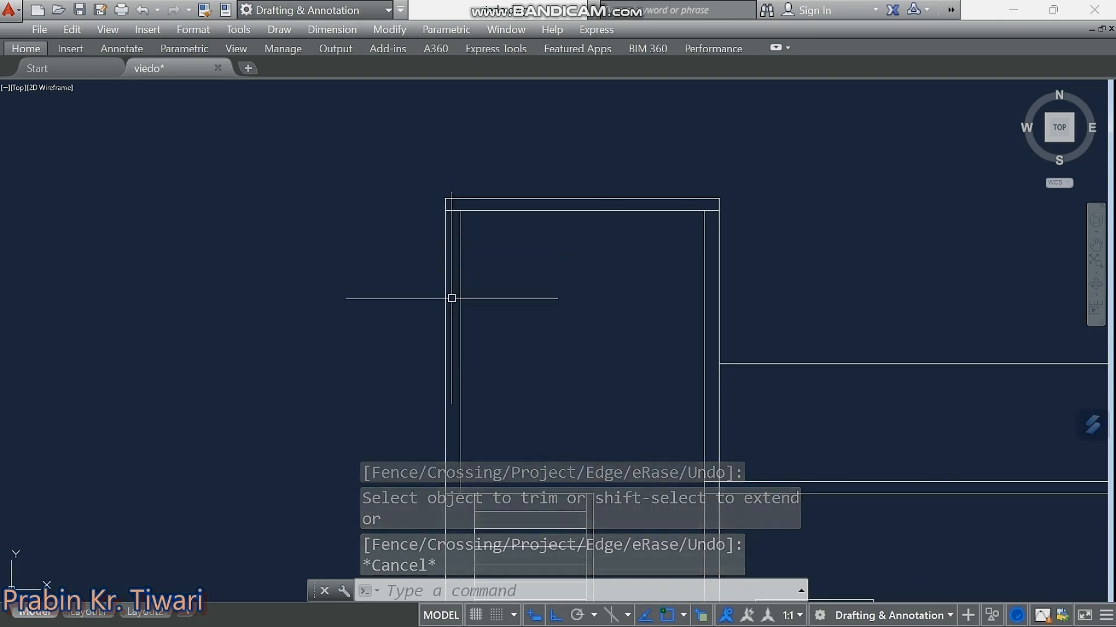
pyautogui.scroll(-5, 401, 252)
pyautogui.scroll(2, 395, 257)
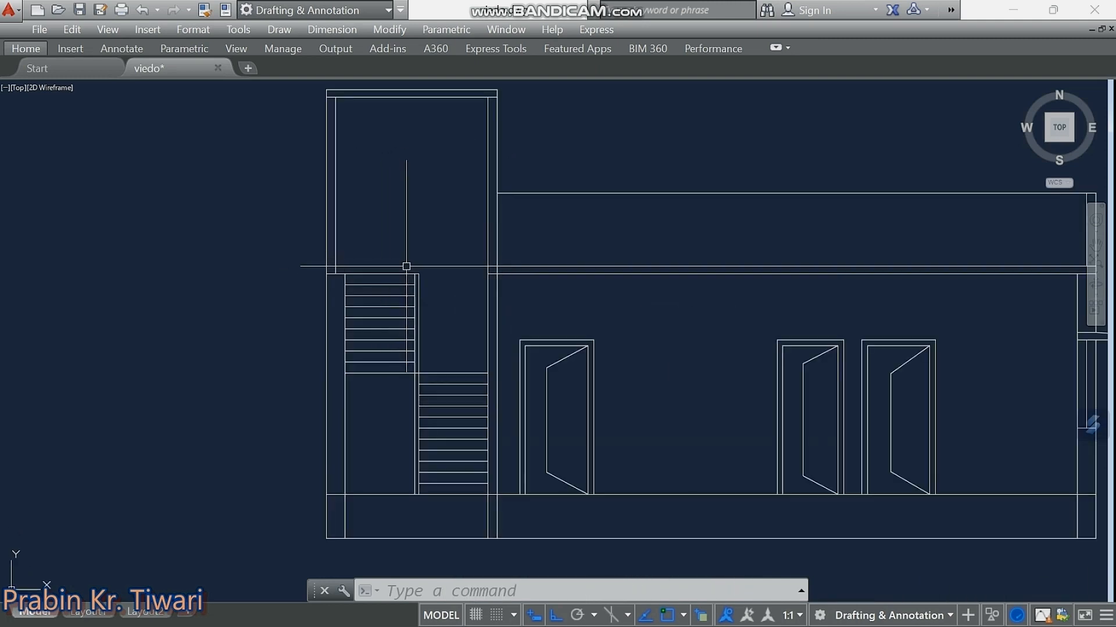
pyautogui.scroll(-4, 370, 222)
pyautogui.scroll(6, 371, 499)
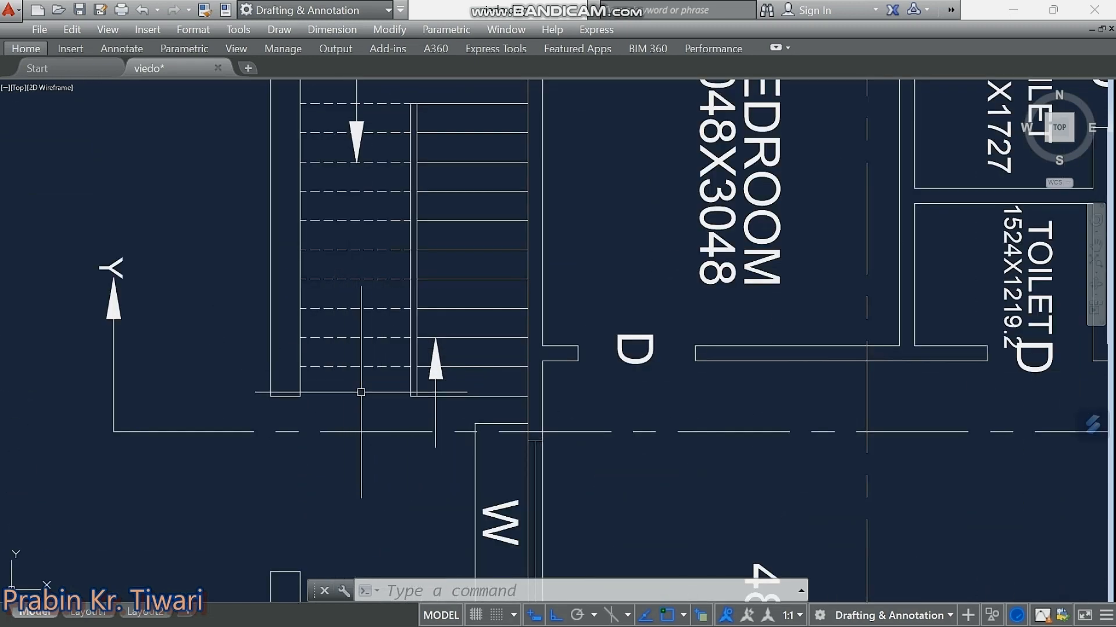
pyautogui.scroll(-2, 358, 388)
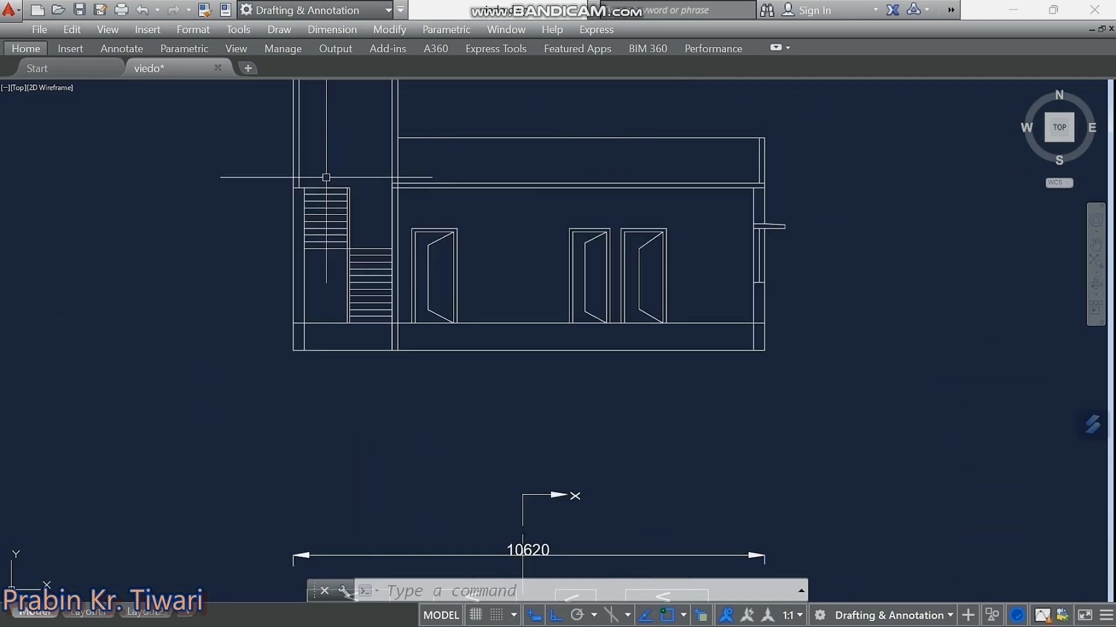
pyautogui.scroll(-2, 330, 192)
pyautogui.scroll(2, 335, 217)
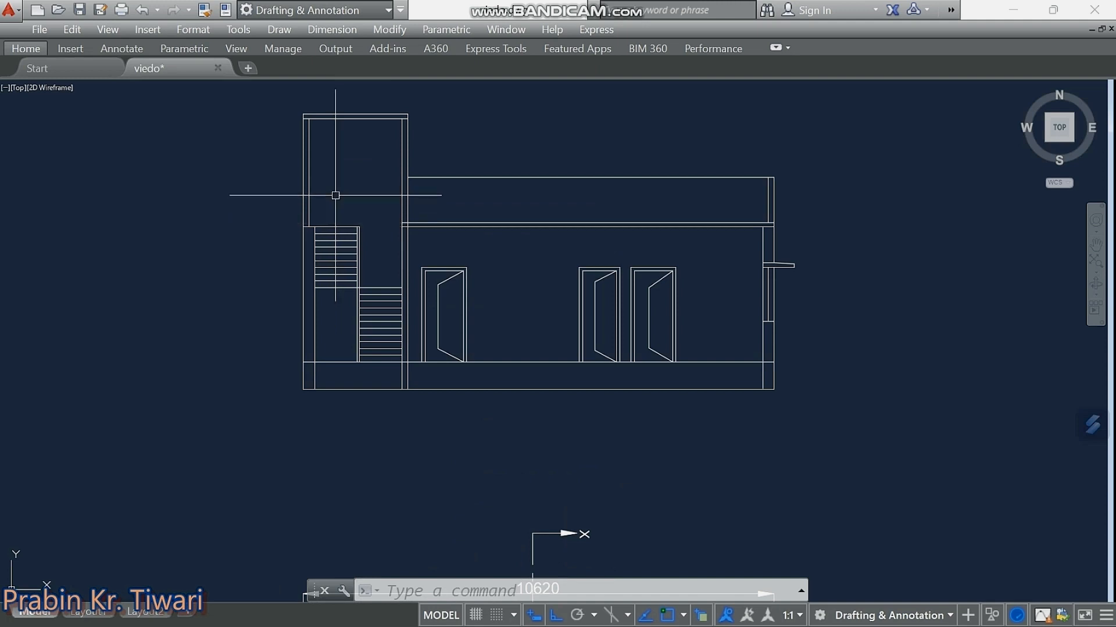
# Offset the landing line at the top of the stairs 2100 upward to set the door head height.
pyautogui.write('of')
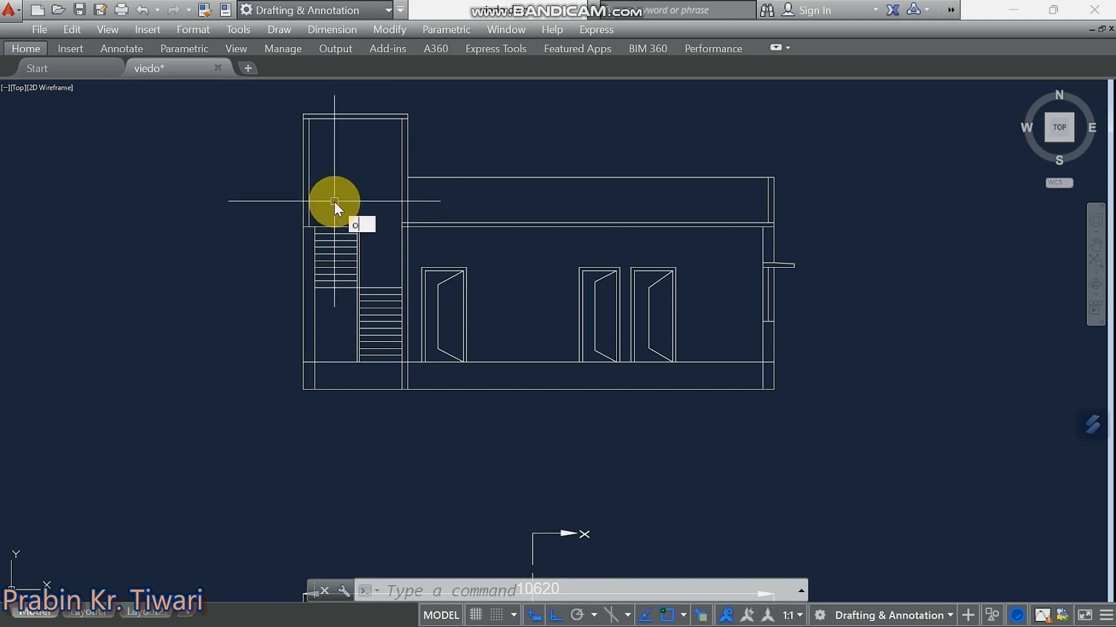
pyautogui.press('Return')
pyautogui.write('2100')
pyautogui.press('Return')
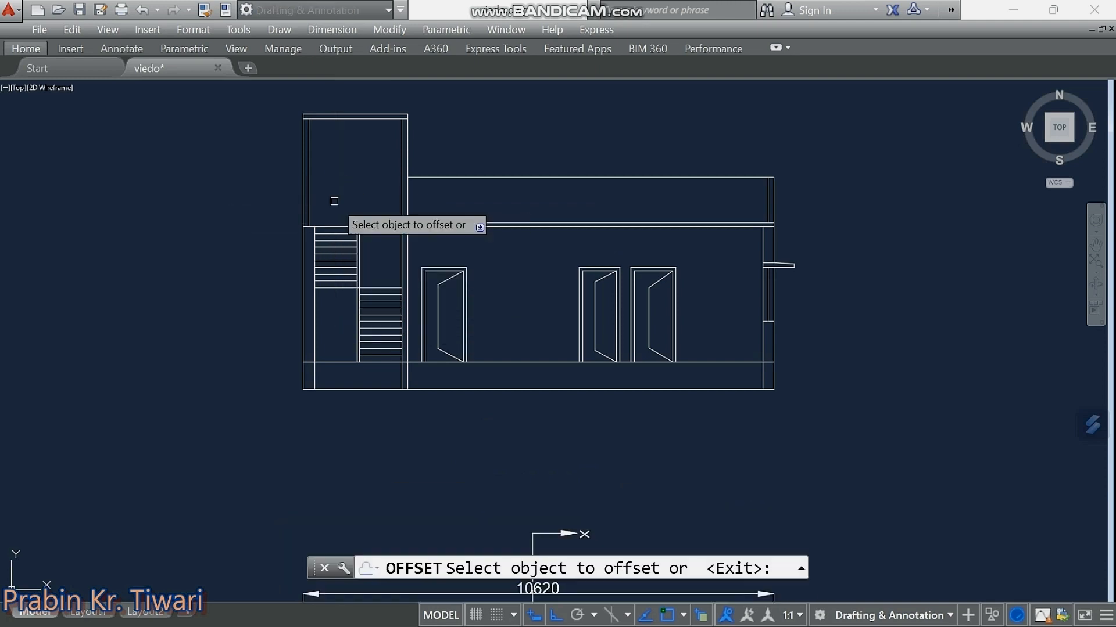
pyautogui.scroll(3, 334, 201)
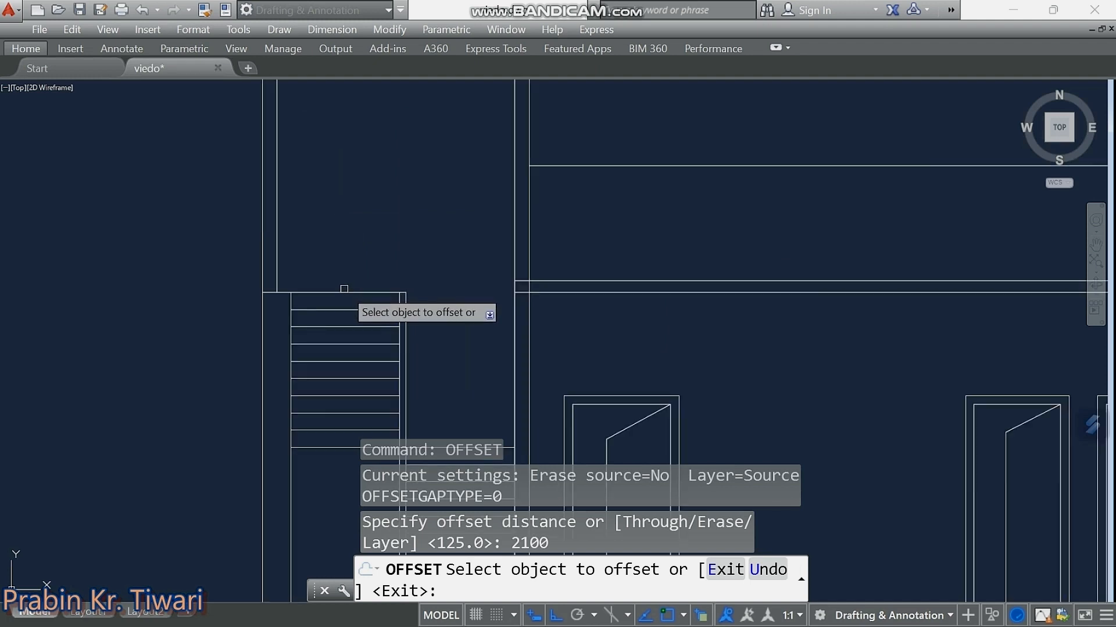
pyautogui.click(344, 292)
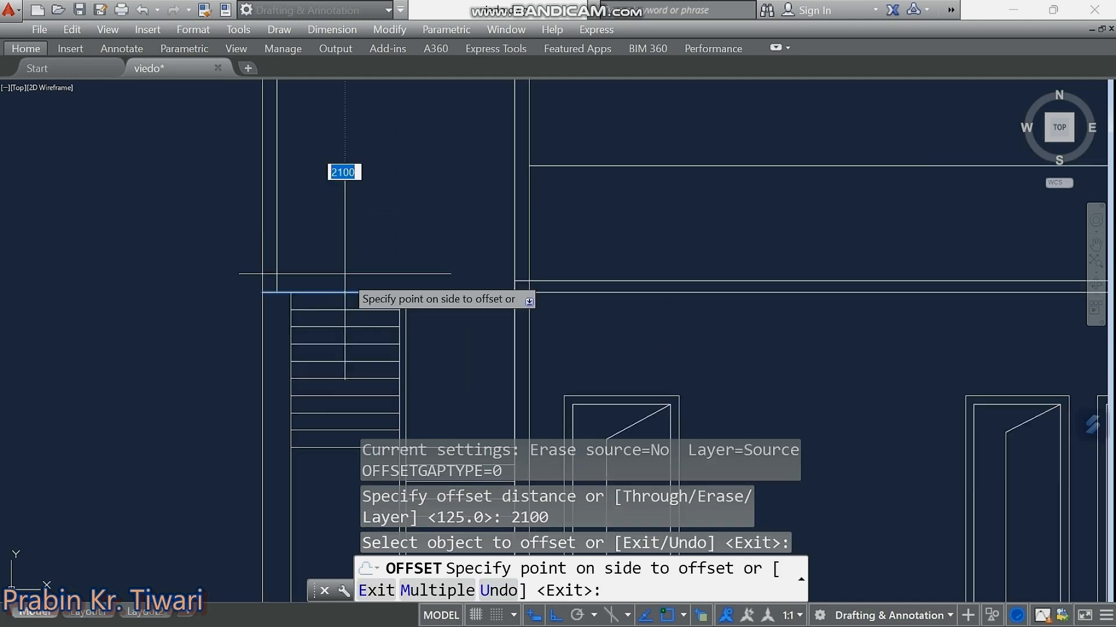
pyautogui.click(345, 224)
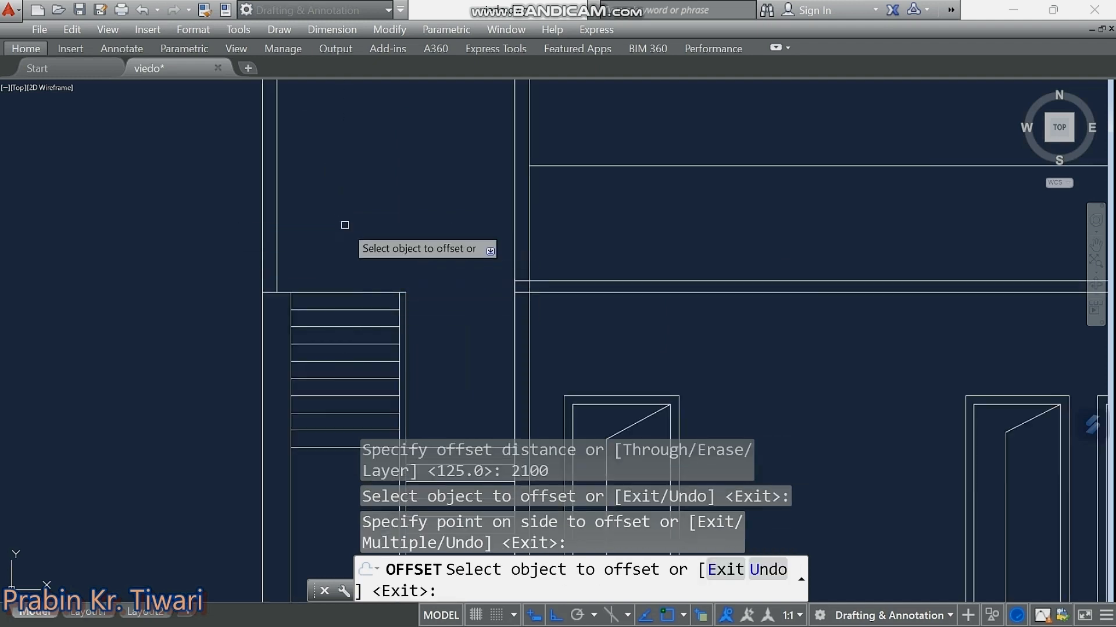
pyautogui.scroll(-4, 348, 219)
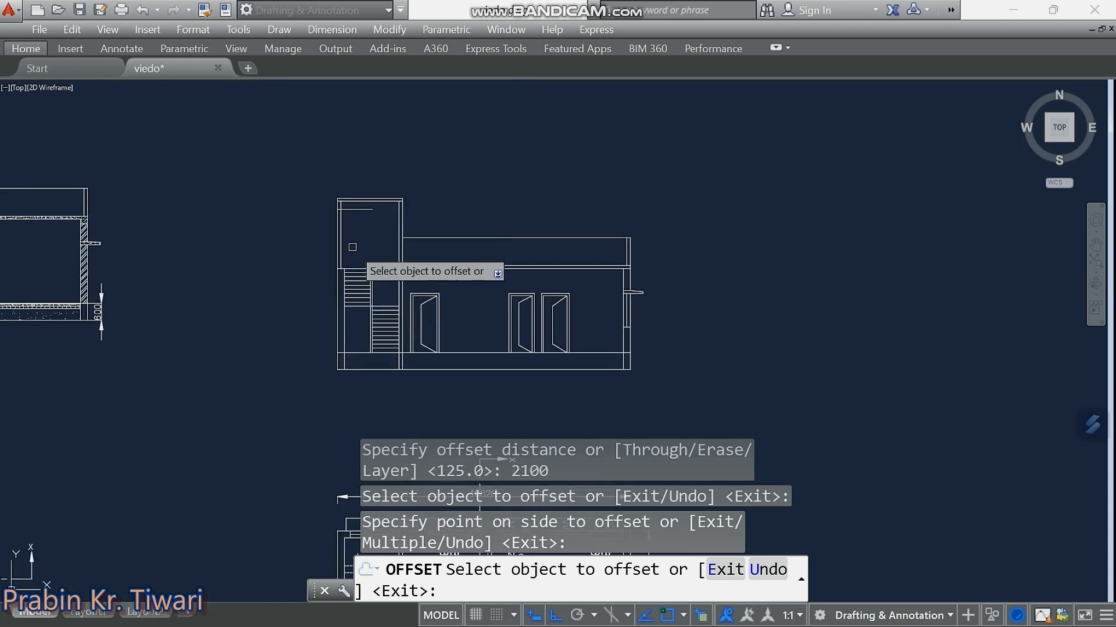
pyautogui.press('Escape')
# Trim the part of the door head line that crosses the left stair tower wall's thickness.
pyautogui.scroll(8, 327, 213)
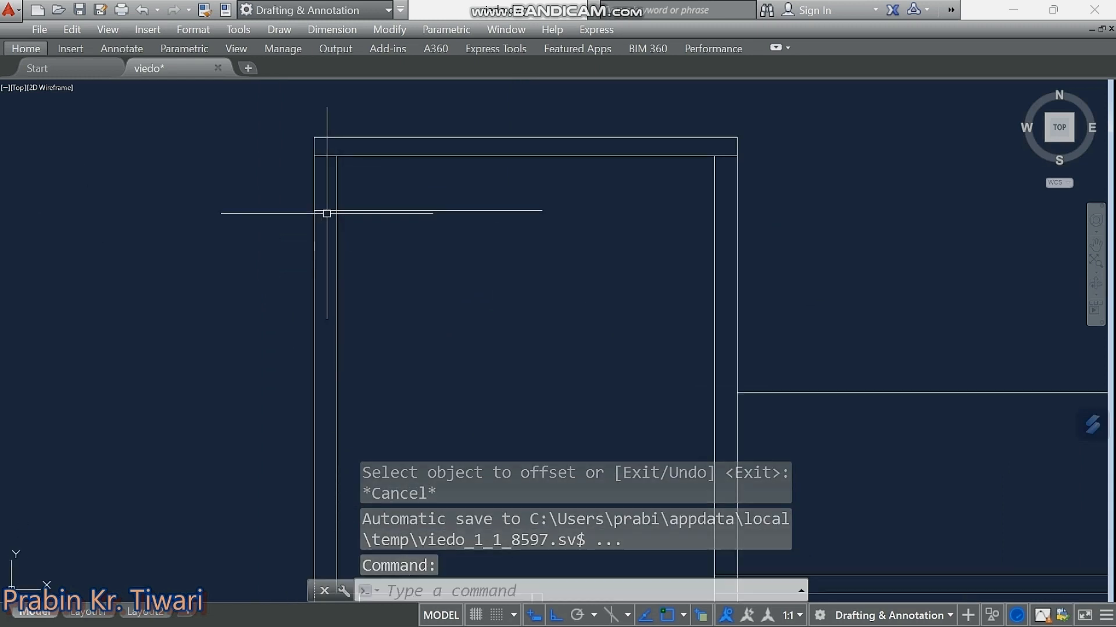
pyautogui.write('tr')
pyautogui.press('Return')
pyautogui.press('Return')
pyautogui.click(326, 213)
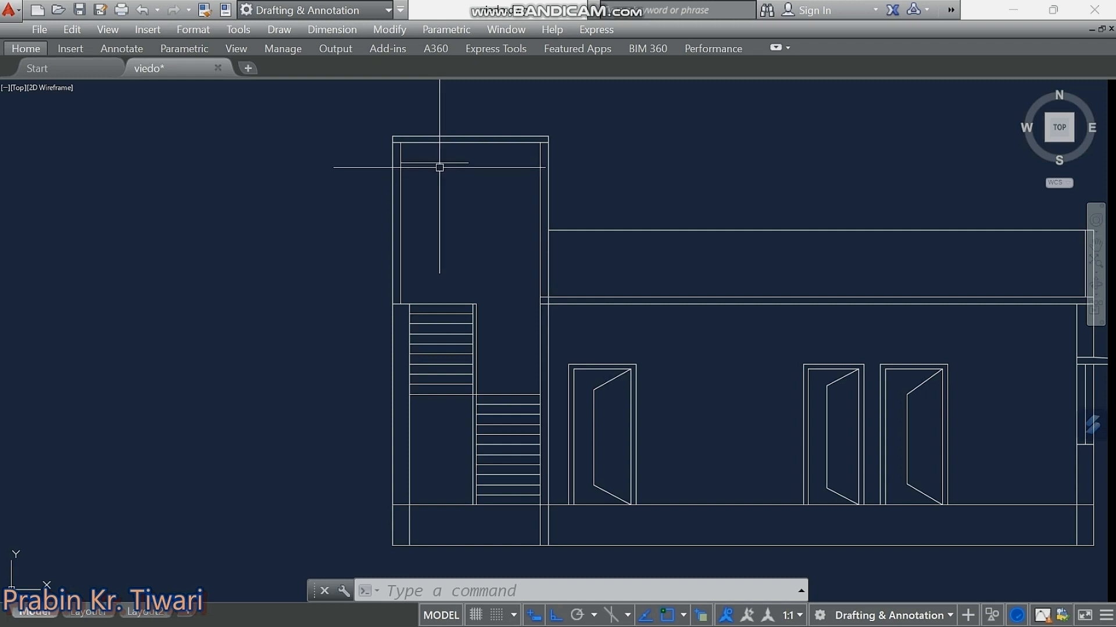
# Offset the left stair tower wall's inner line 900 to the right to mark the door width.
pyautogui.moveTo(438, 190); pyautogui.dragTo(441, 204, button='middle')
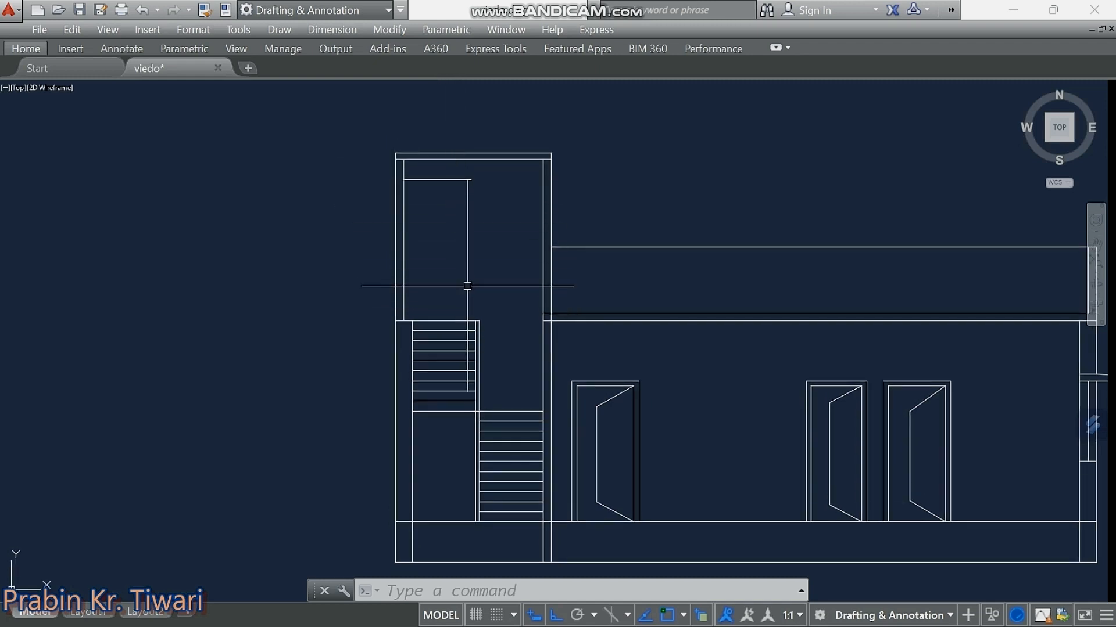
pyautogui.scroll(2, 457, 201)
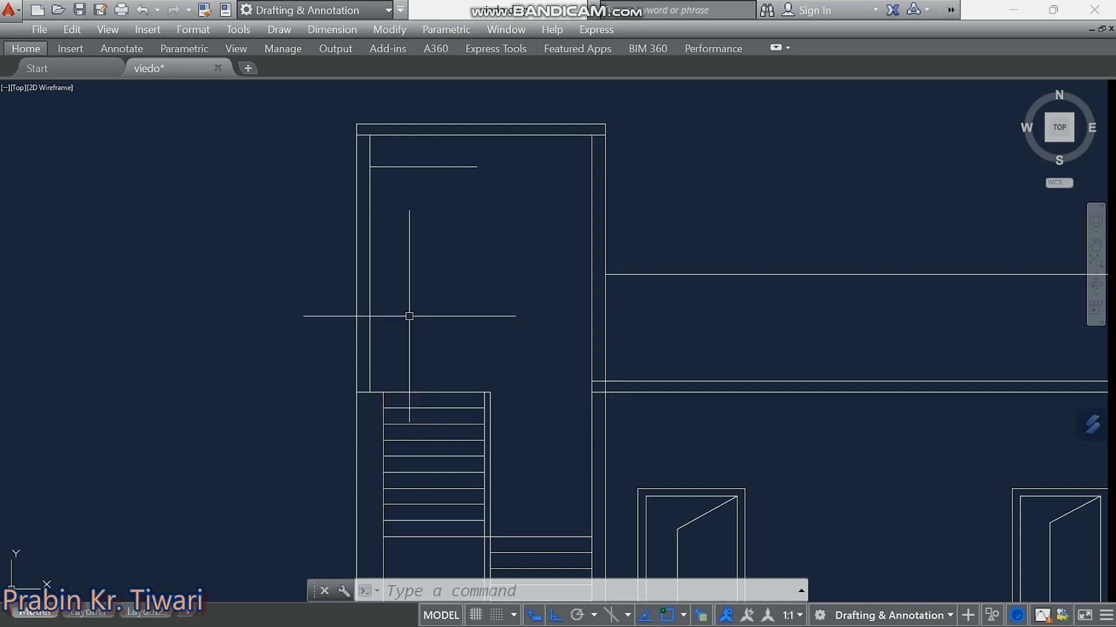
pyautogui.write('of')
pyautogui.press('Return')
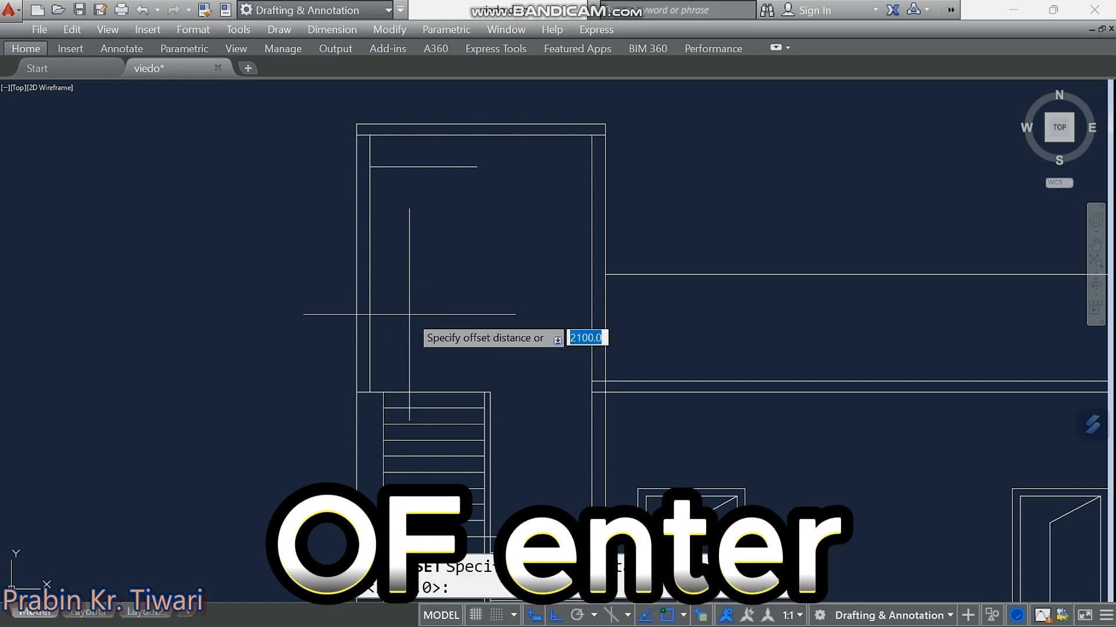
pyautogui.write('900')
pyautogui.press('Return')
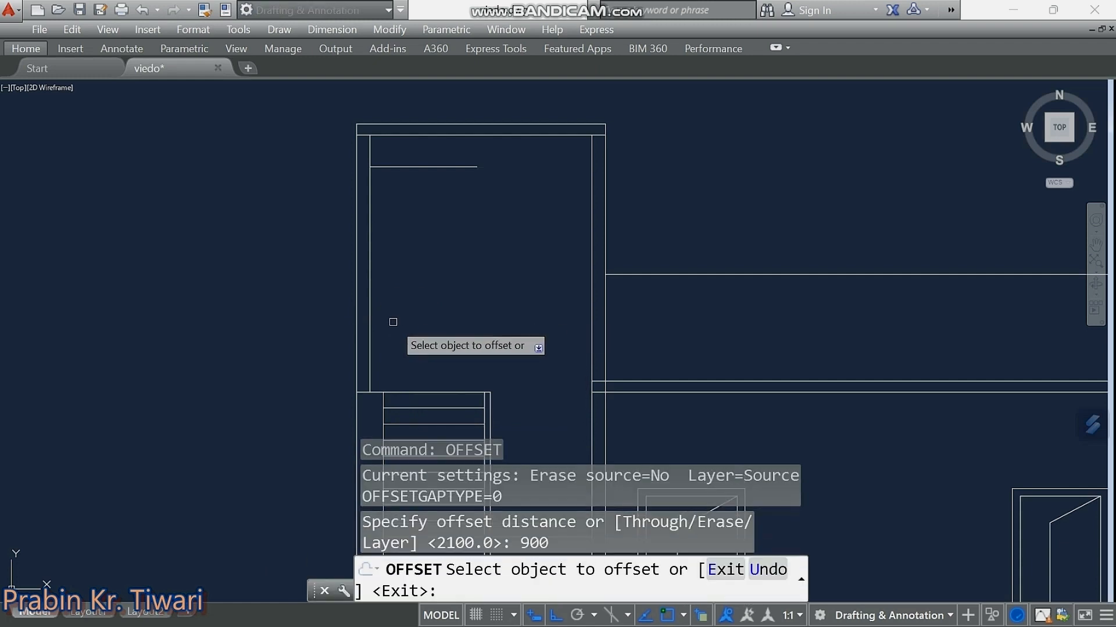
pyautogui.click(369, 308)
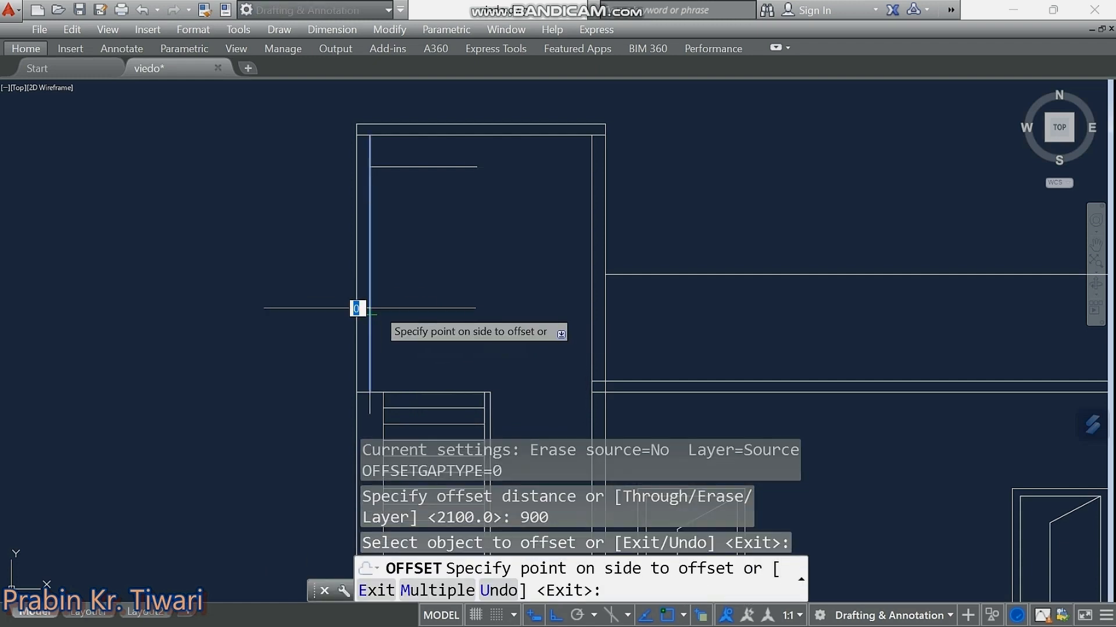
pyautogui.click(437, 303)
pyautogui.press('Escape')
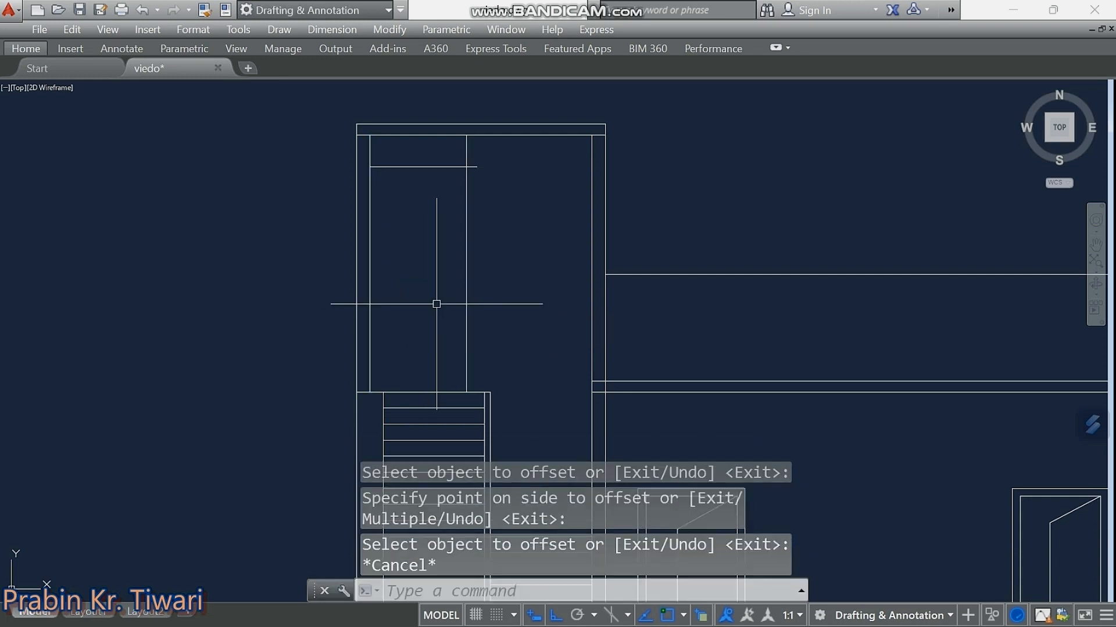
# Fillet the door head line with the door's right vertical line to form a square upper corner.
pyautogui.scroll(4, 443, 175)
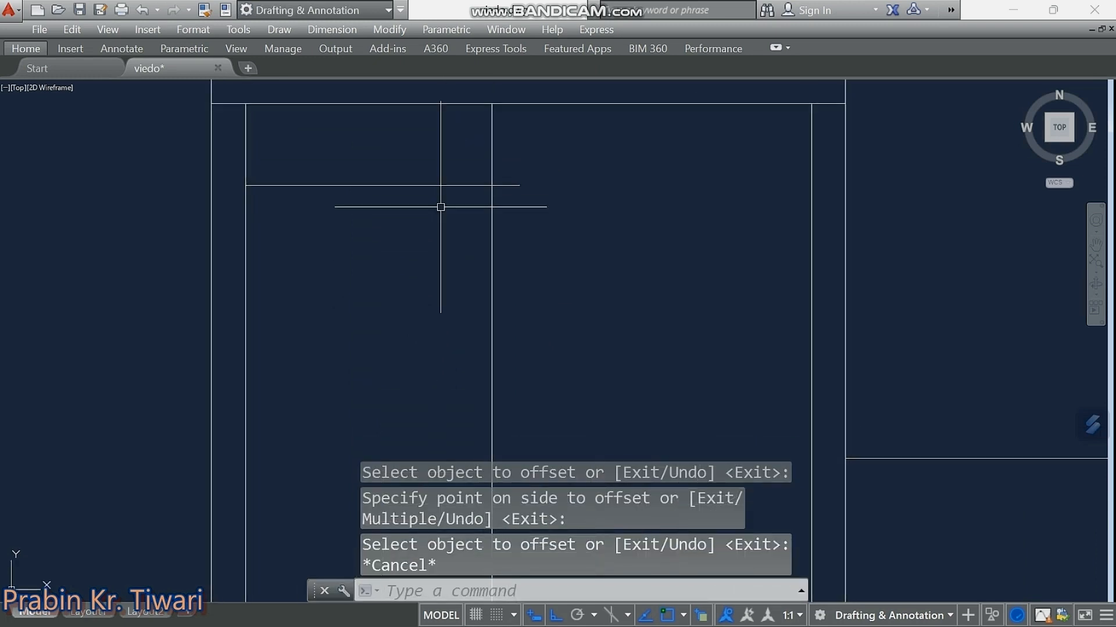
pyautogui.write('F')
pyautogui.press('Return')
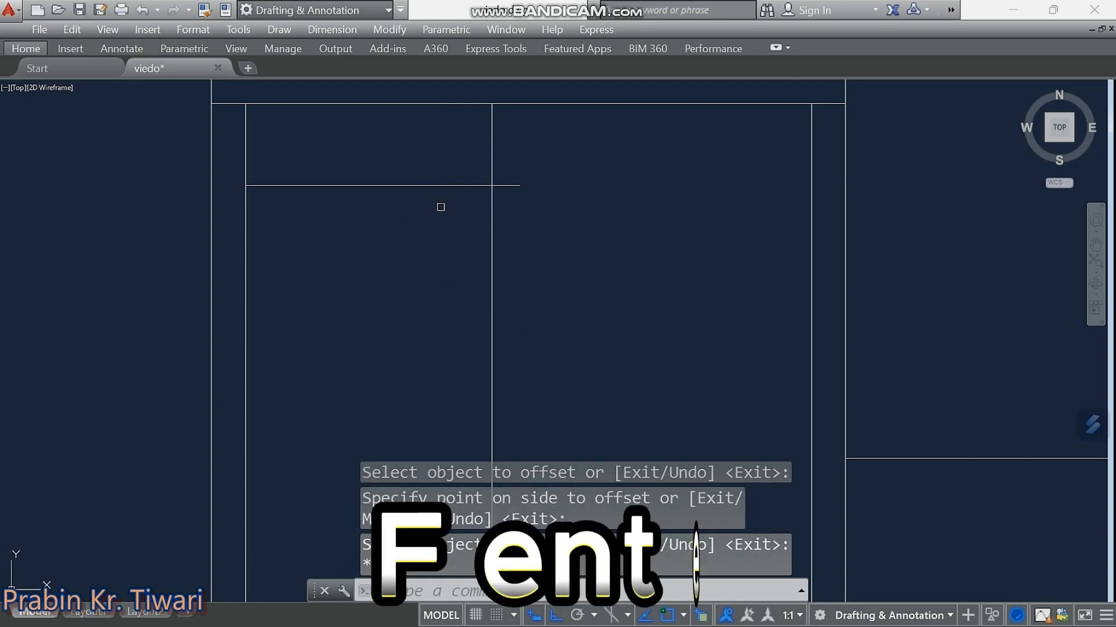
pyautogui.click(473, 185)
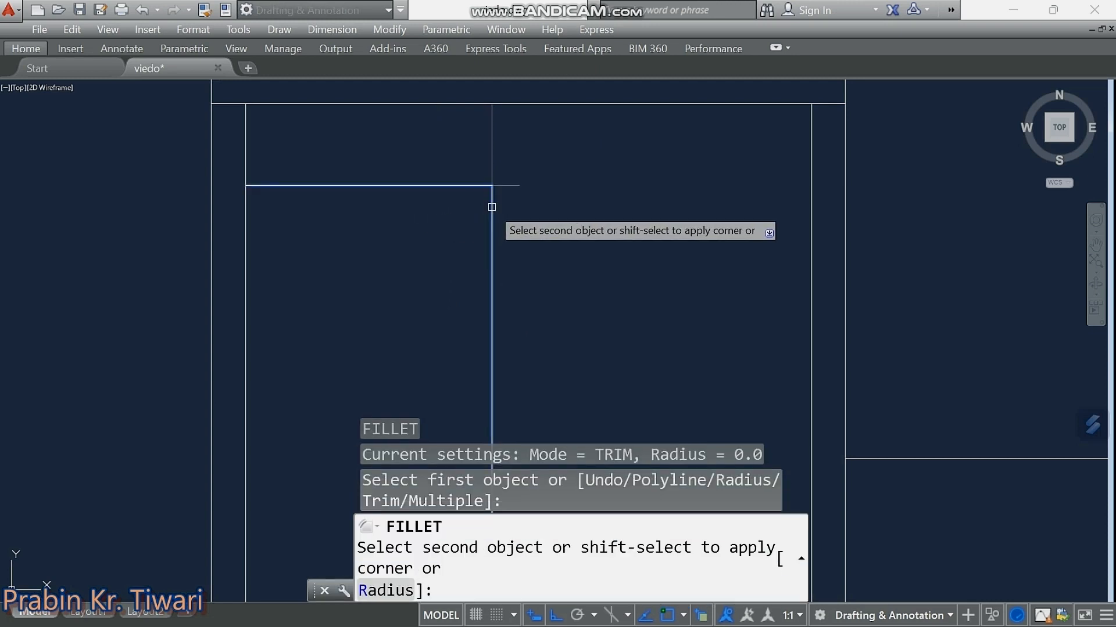
pyautogui.click(491, 204)
pyautogui.press('Escape')
pyautogui.press('Escape')
pyautogui.press('Escape')
pyautogui.scroll(-4, 461, 188)
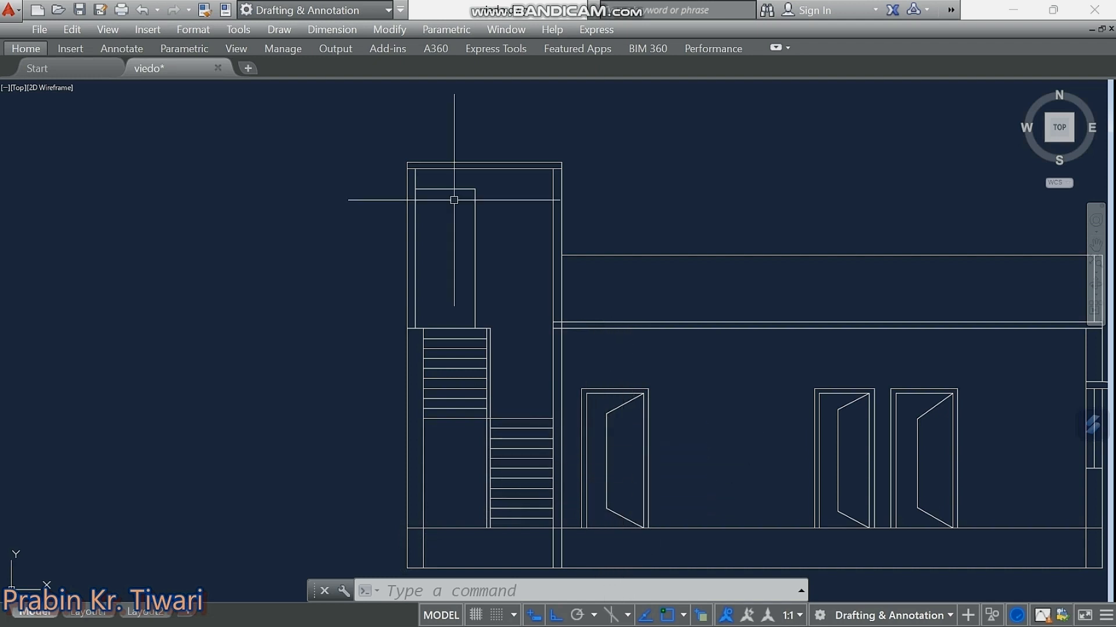
# Offset the stair tower door's head line and both side lines 75 inward to form its frame.
pyautogui.write('OF')
pyautogui.press('Return')
pyautogui.write('7')
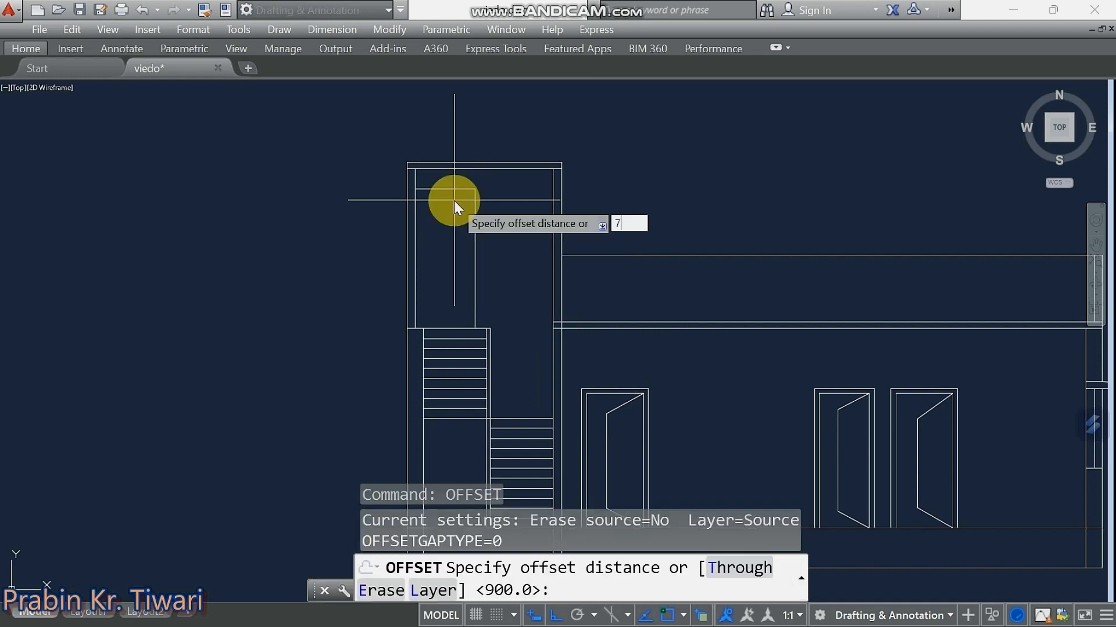
pyautogui.write('5')
pyautogui.press('Return')
pyautogui.scroll(2, 454, 192)
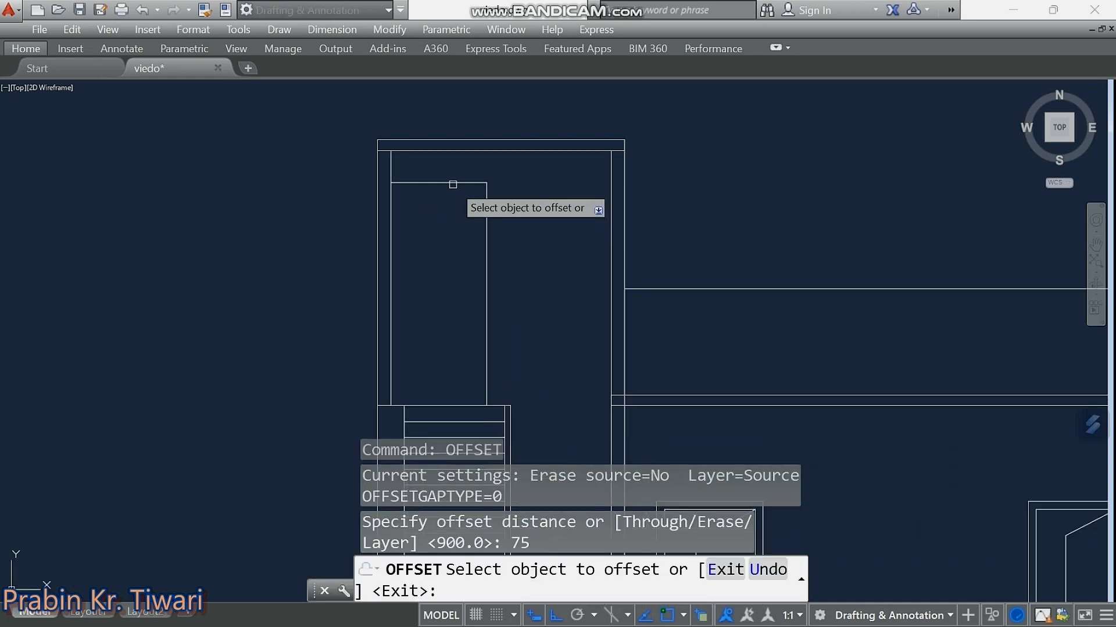
pyautogui.click(452, 185)
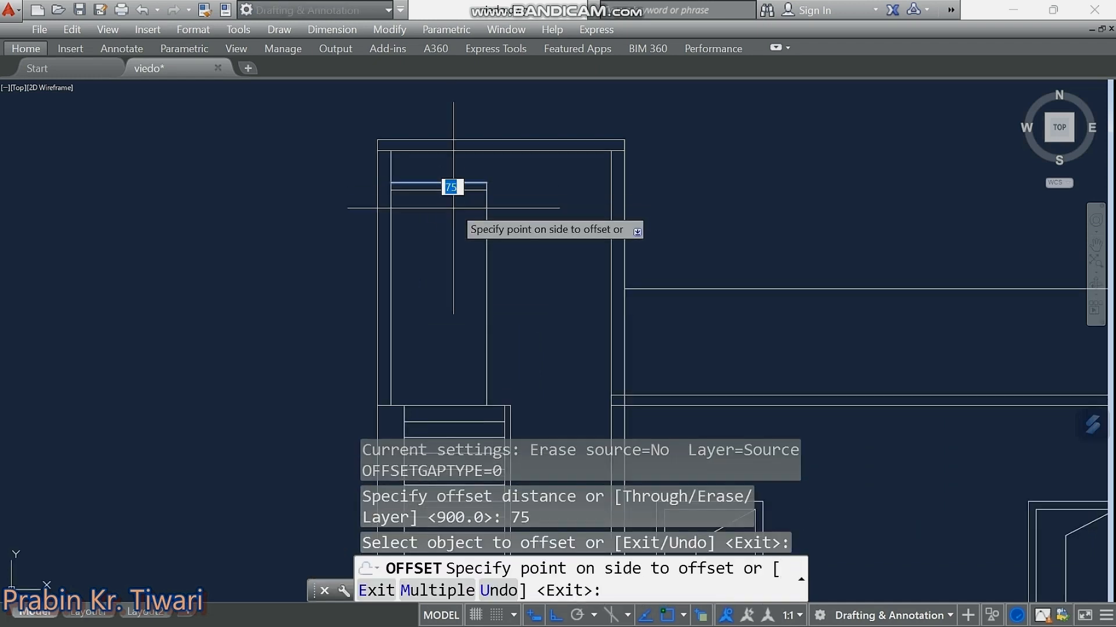
pyautogui.click(487, 254)
pyautogui.click(462, 258)
pyautogui.click(391, 273)
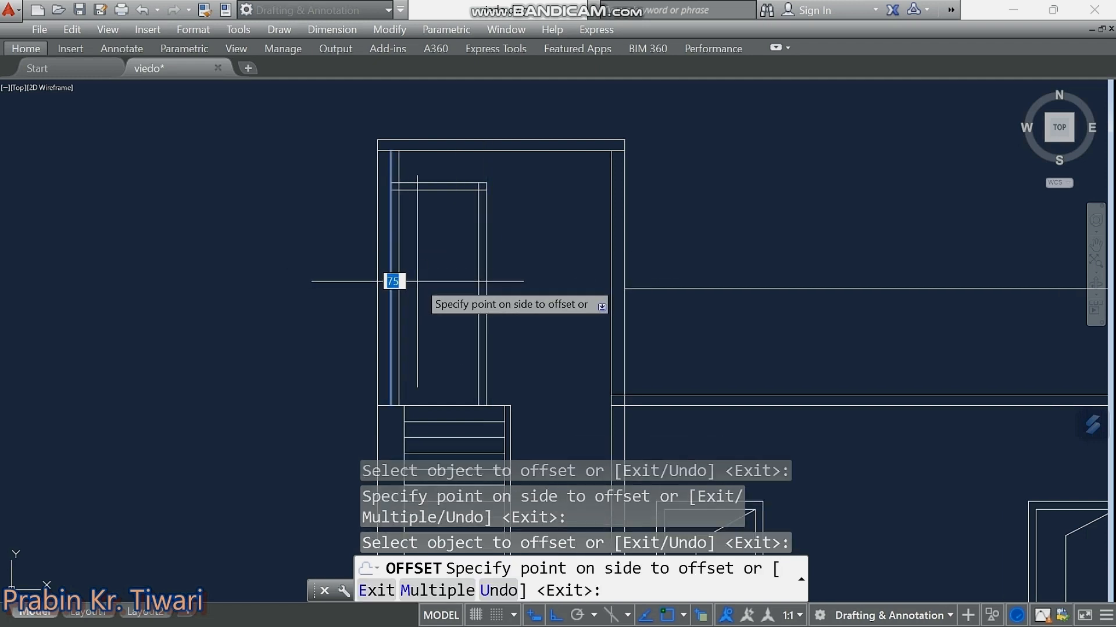
pyautogui.click(418, 281)
pyautogui.press('Escape')
pyautogui.press('Escape')
pyautogui.press('Escape')
pyautogui.press('Escape')
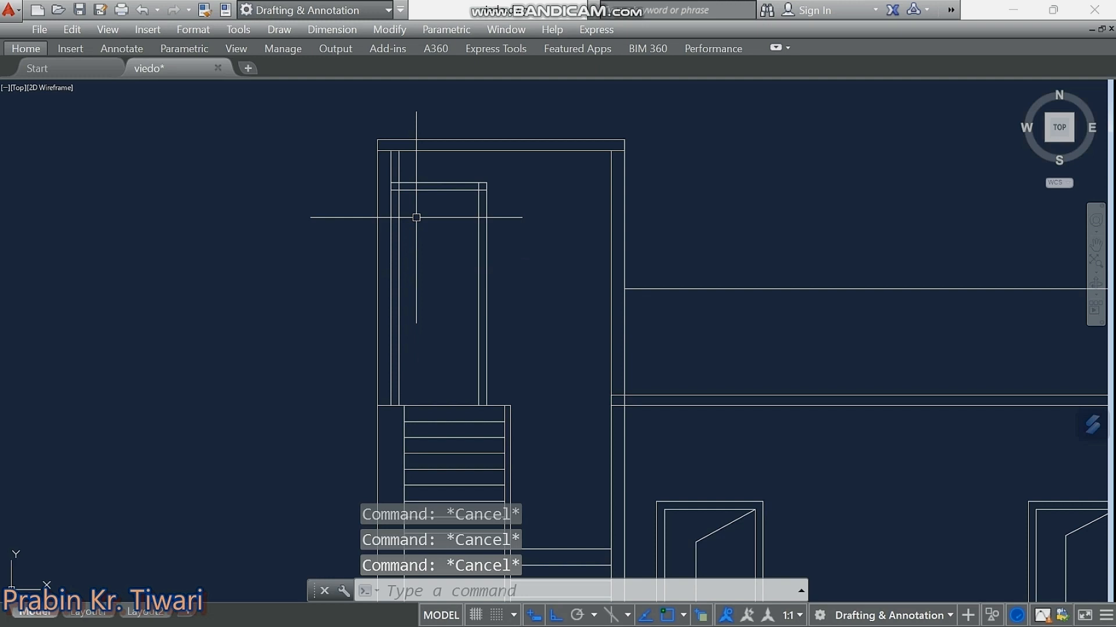
# Fillet the stair tower door's inner frame lines at both upper corners to form square corners.
pyautogui.write('f')
pyautogui.press('Return')
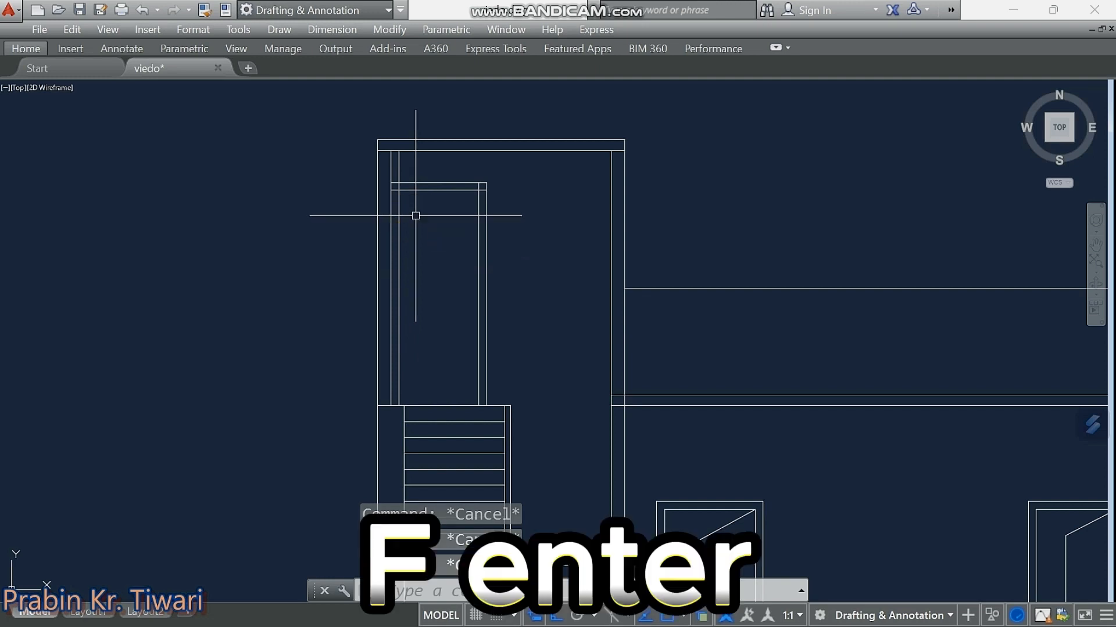
pyautogui.write('m')
pyautogui.press('Return')
pyautogui.scroll(4, 409, 203)
pyautogui.click(400, 193)
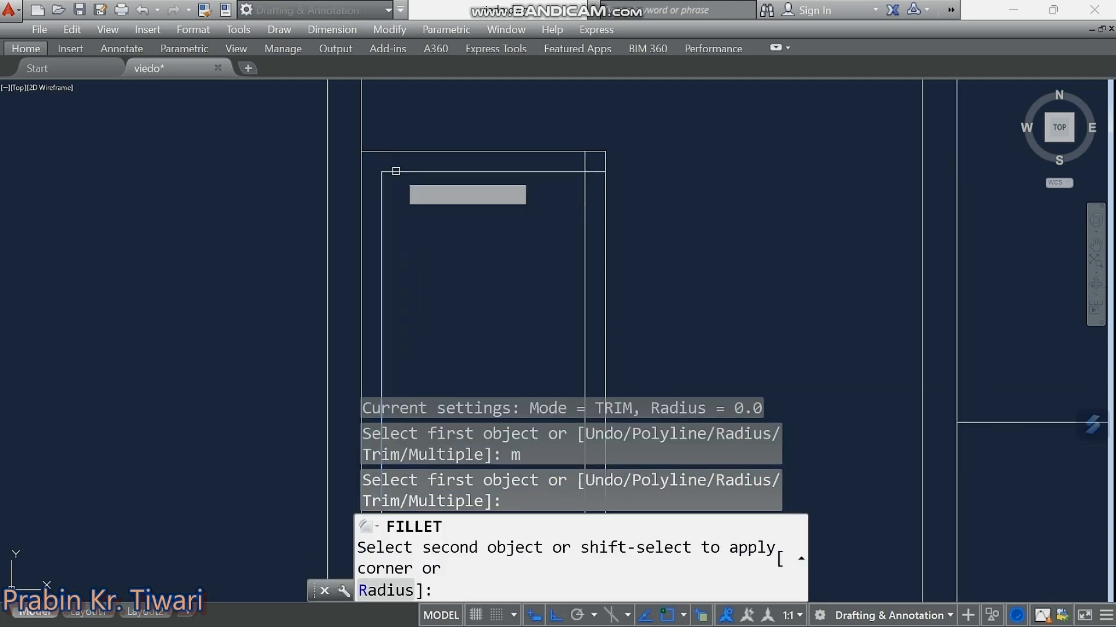
pyautogui.click(393, 172)
pyautogui.click(578, 172)
pyautogui.click(584, 189)
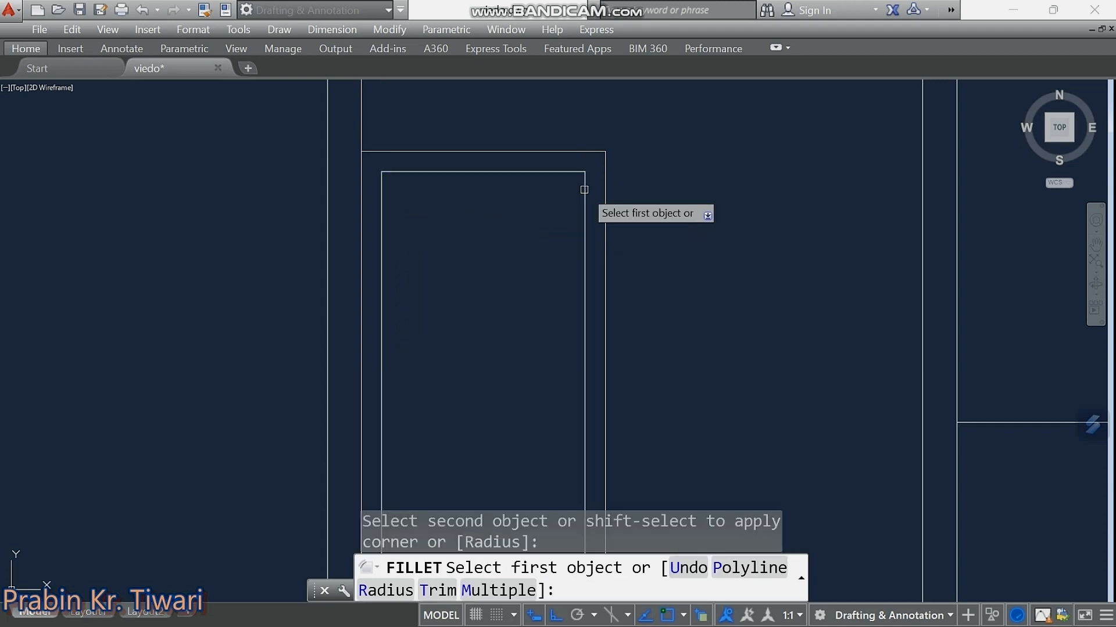
pyautogui.scroll(-6, 563, 210)
pyautogui.press('Escape')
pyautogui.press('Escape')
pyautogui.press('Escape')
pyautogui.moveTo(544, 260)
pyautogui.mouseDown(button='middle')
pyautogui.moveTo(519, 237)
pyautogui.moveTo(501, 257)
pyautogui.mouseUp(button='middle')
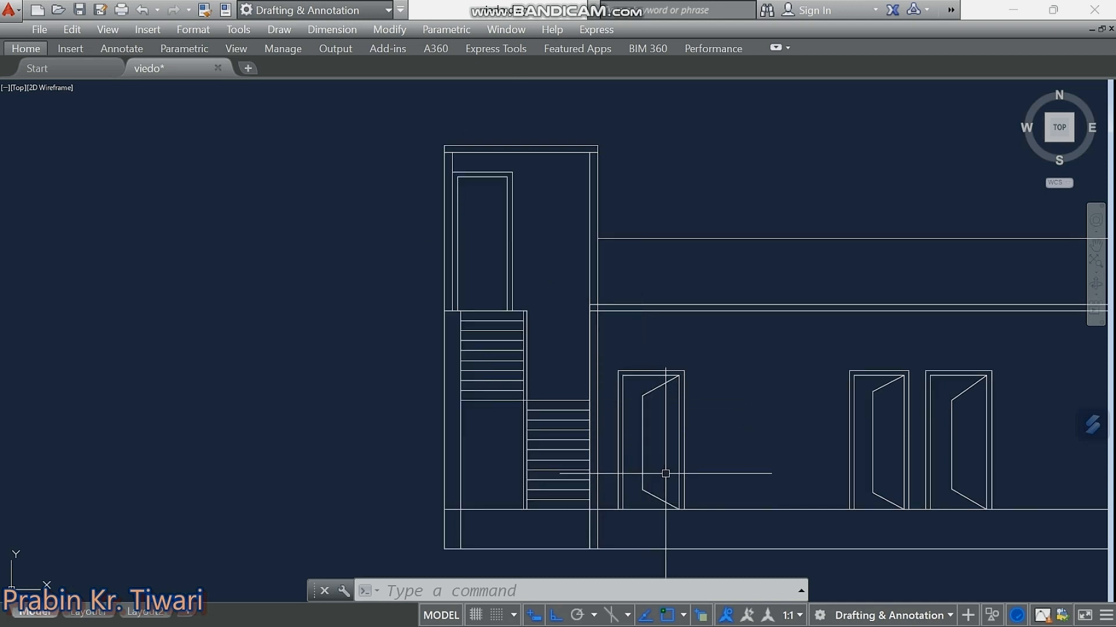
# With Ortho off, draw the open door leaf's slanted top edge, about 560 long, down-left from the inner frame's upper right corner.
pyautogui.scroll(2, 541, 254)
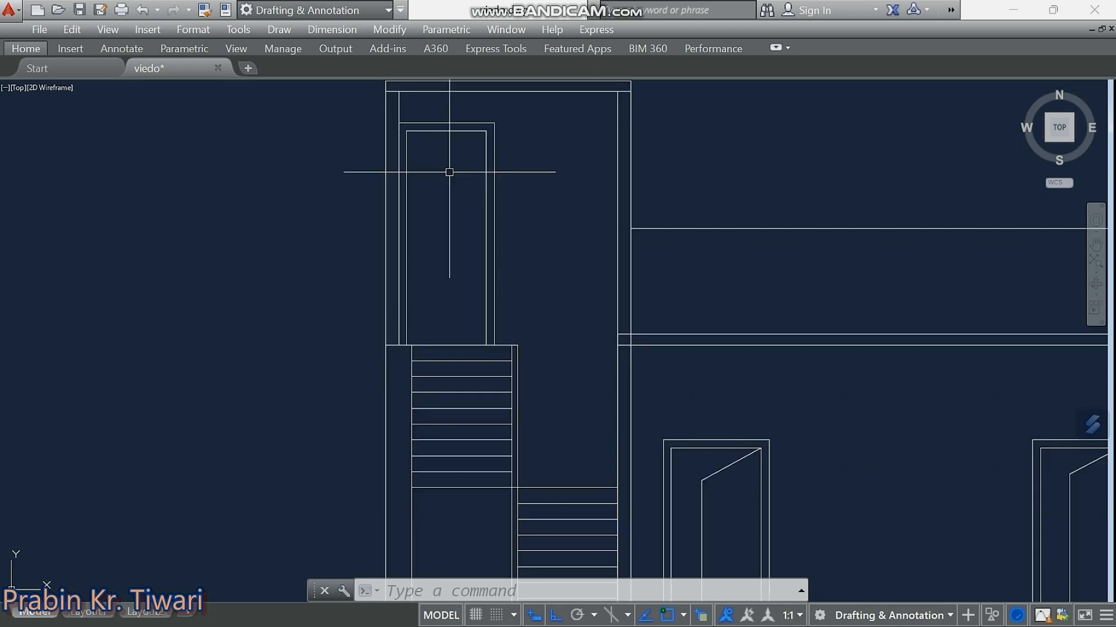
pyautogui.write('L')
pyautogui.press('Return')
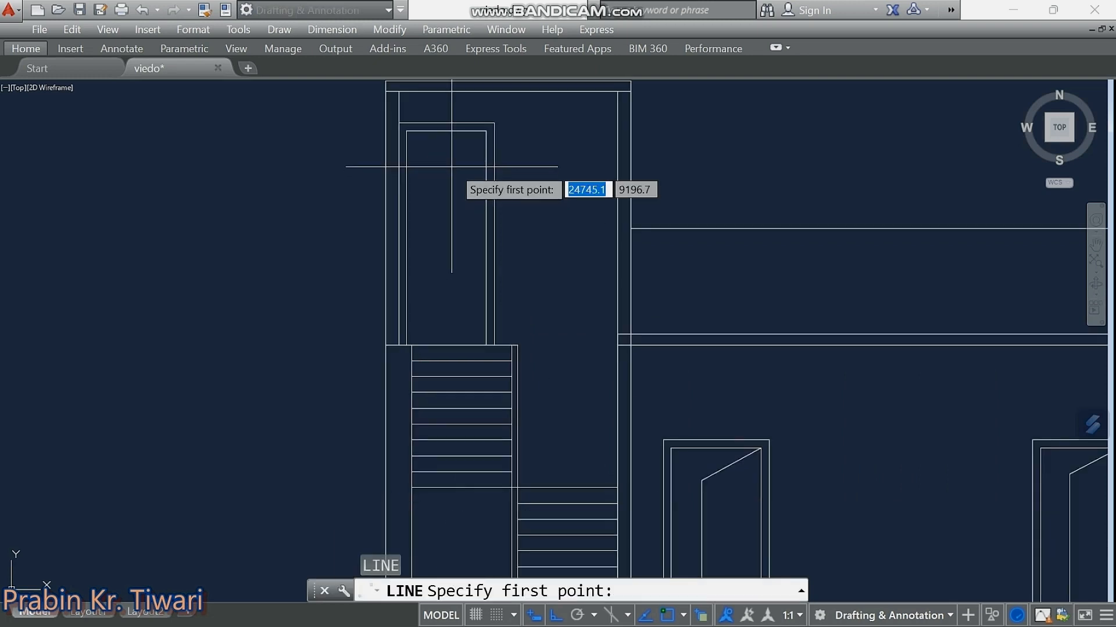
pyautogui.click(485, 131)
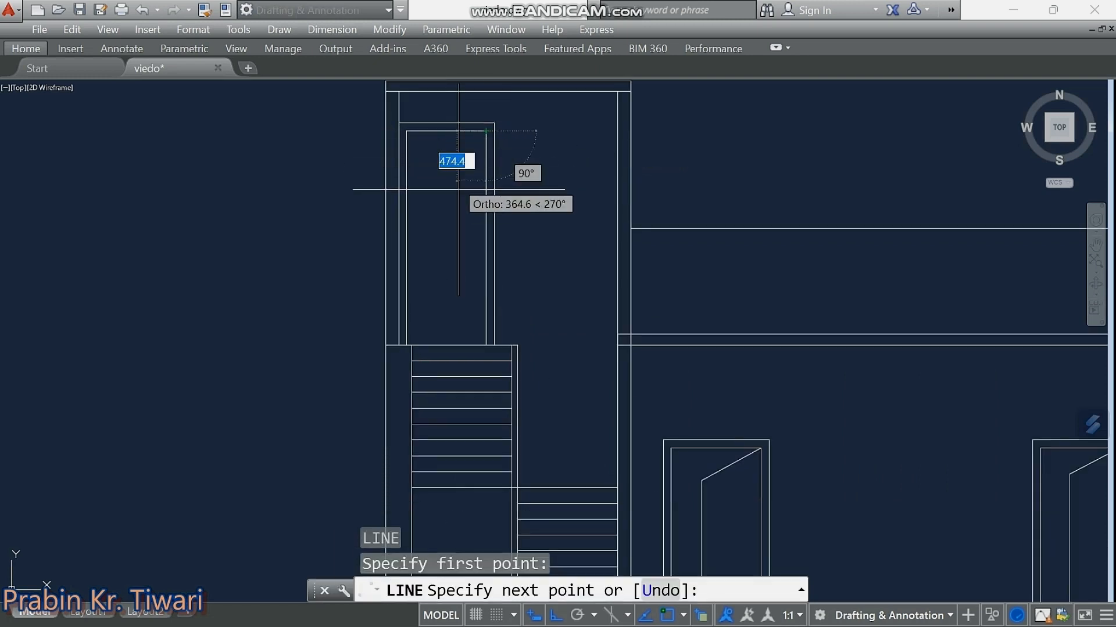
pyautogui.click(557, 616)
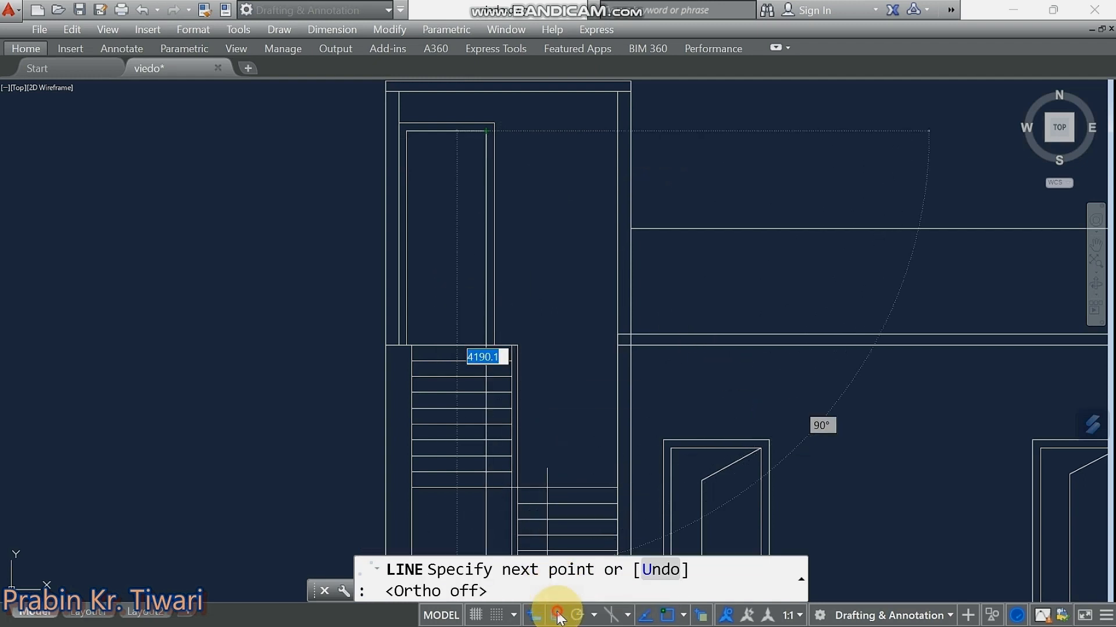
pyautogui.press('Escape')
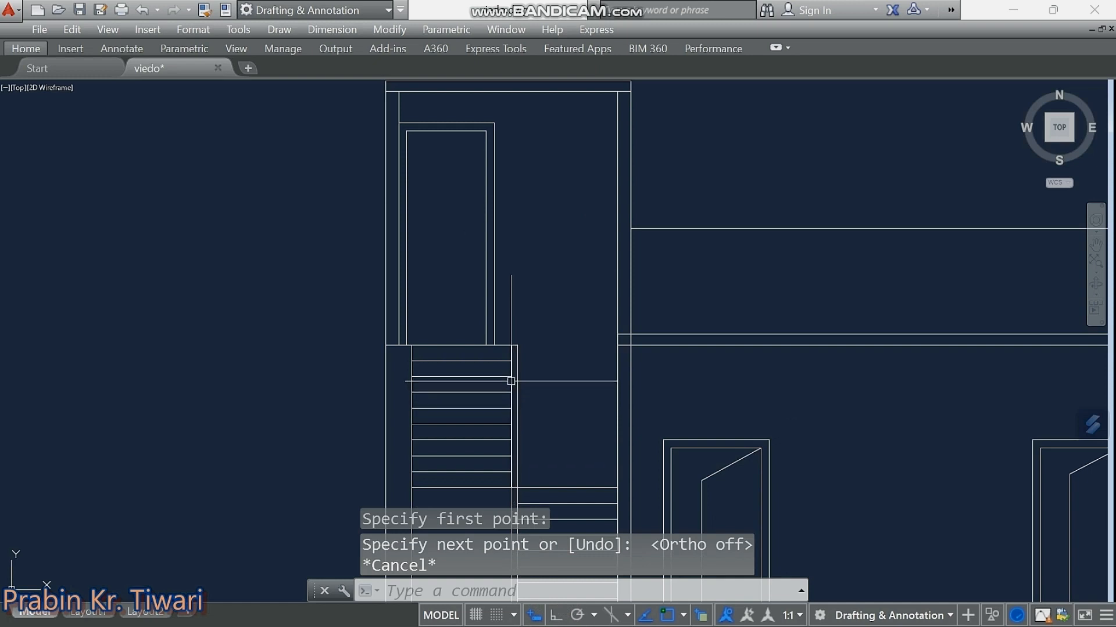
pyautogui.write('L')
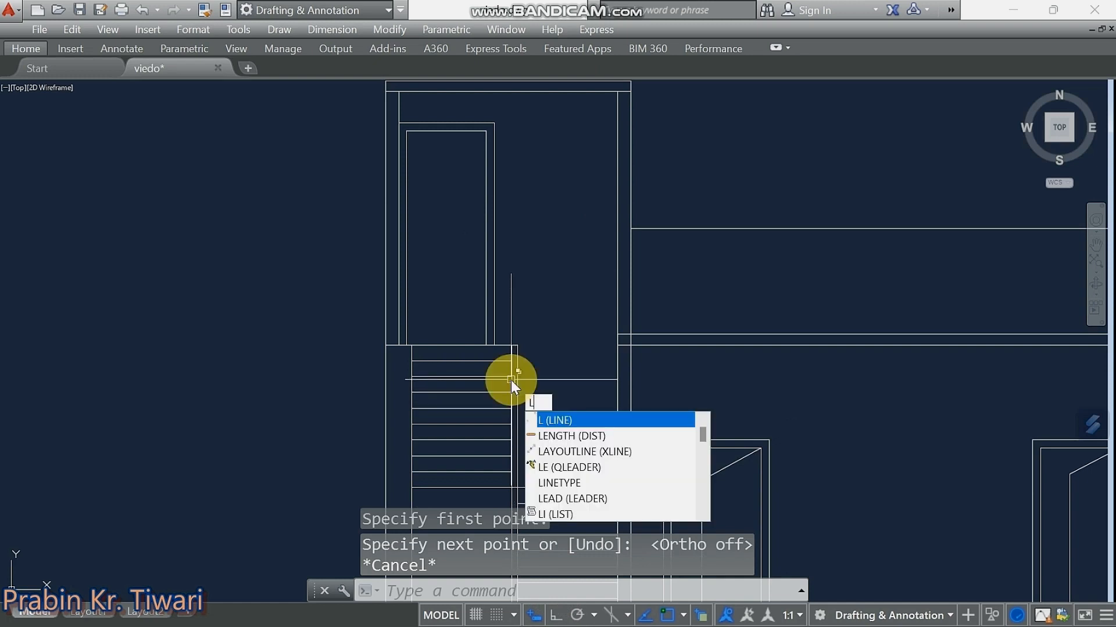
pyautogui.press('Return')
pyautogui.click(486, 131)
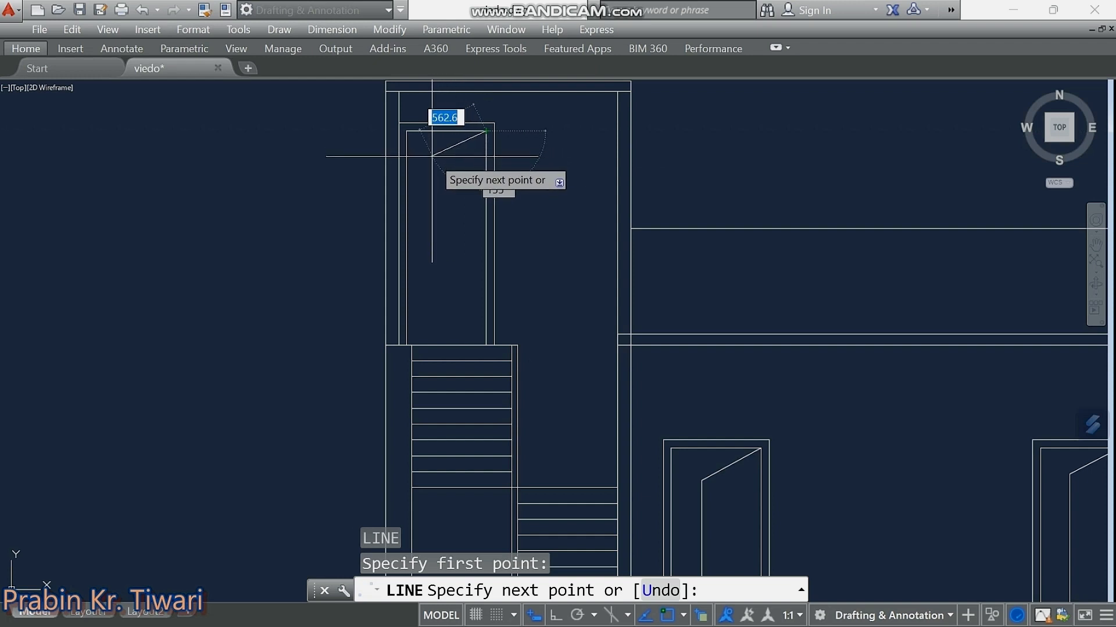
pyautogui.click(432, 156)
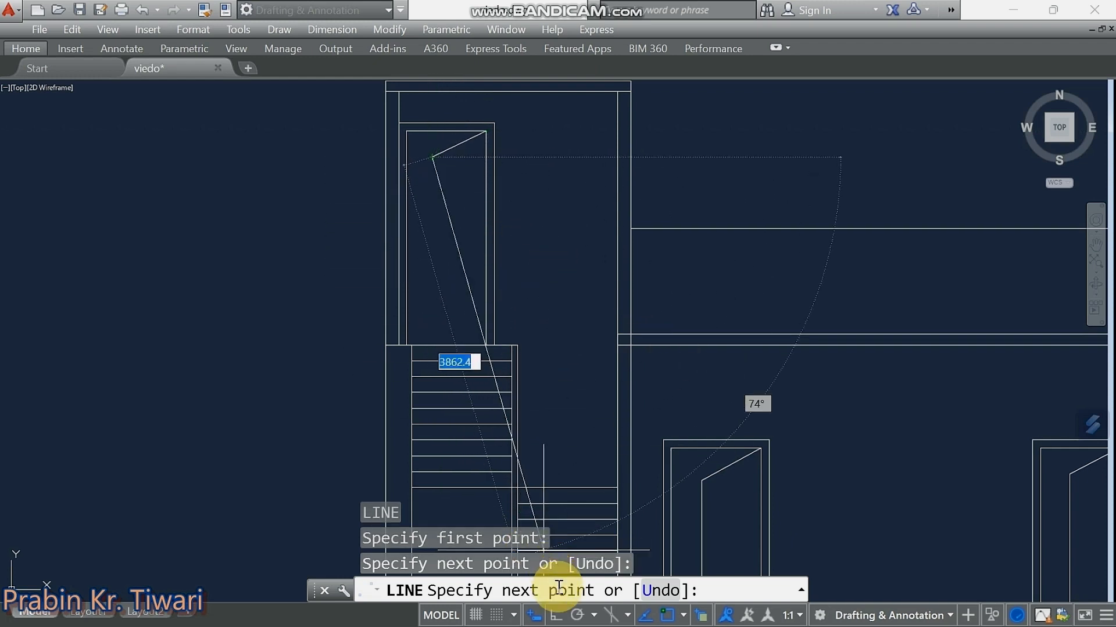
# Turn Ortho on and draw the door leaf's vertical edge down from the slanted line's end, stopping above the stair landing.
pyautogui.click(556, 615)
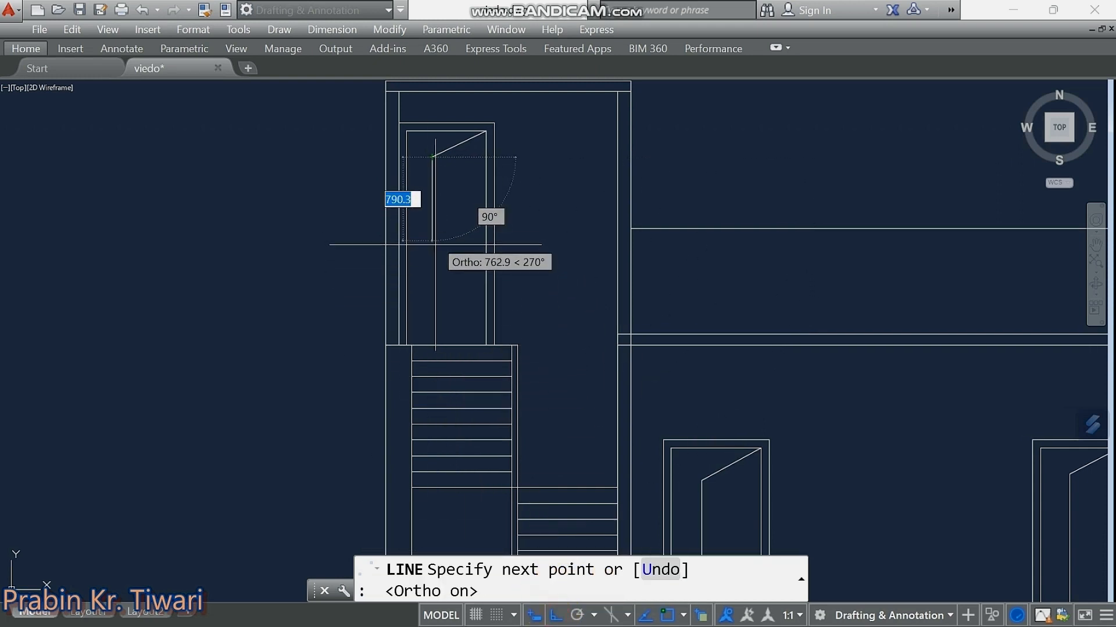
pyautogui.scroll(2, 434, 261)
pyautogui.moveTo(434, 262); pyautogui.dragTo(426, 229, button='middle')
pyautogui.scroll(-2, 425, 280)
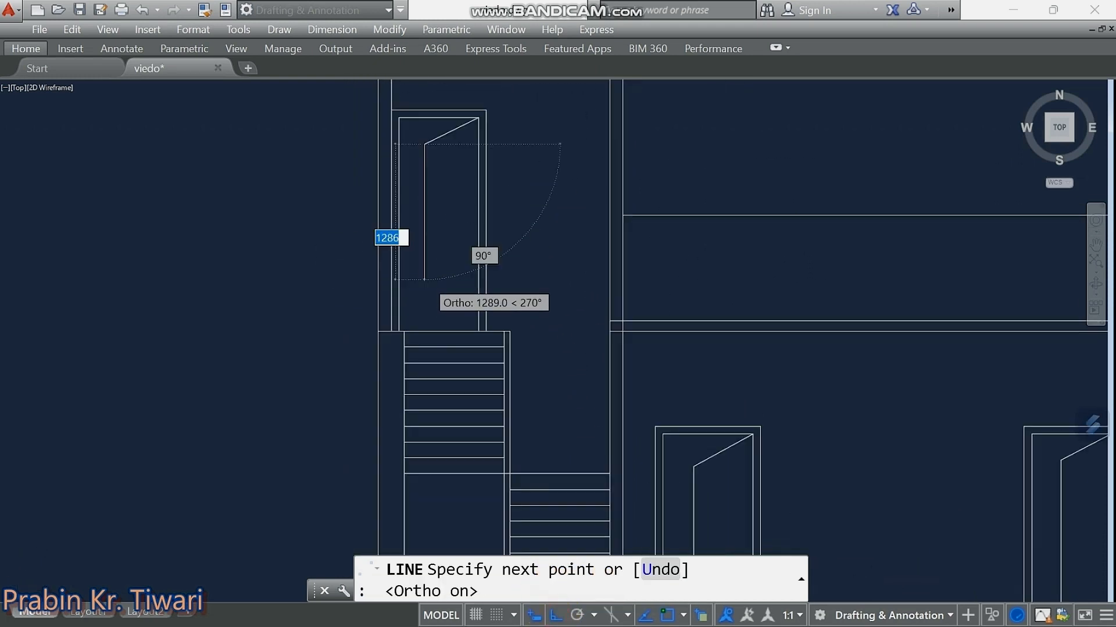
pyautogui.scroll(-2, 430, 280)
pyautogui.scroll(2, 424, 256)
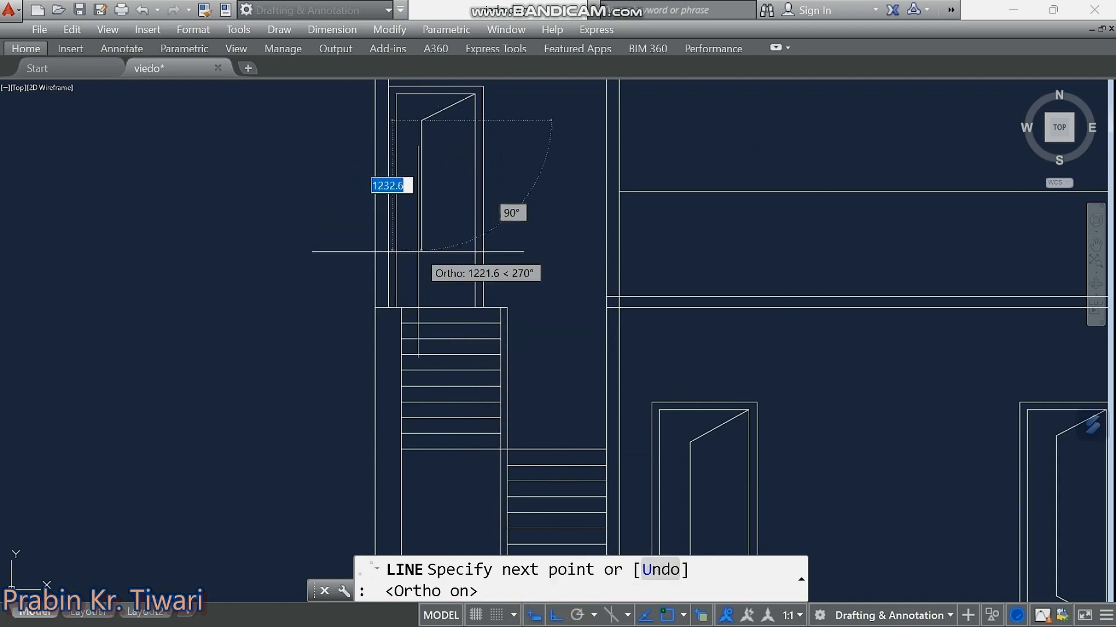
pyautogui.scroll(2, 426, 268)
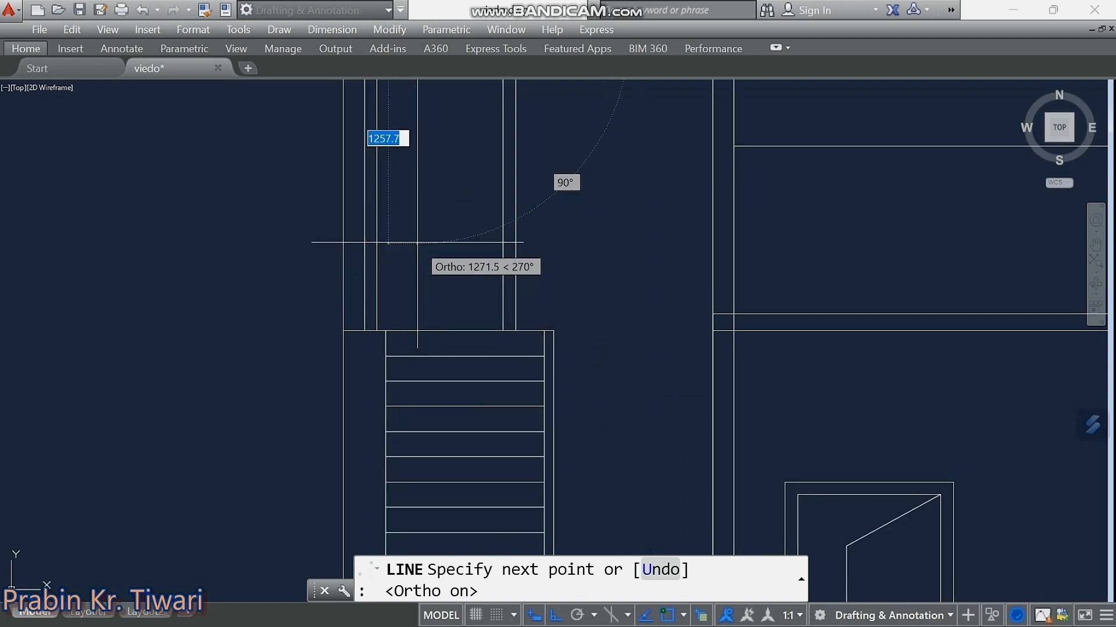
pyautogui.scroll(-2, 418, 247)
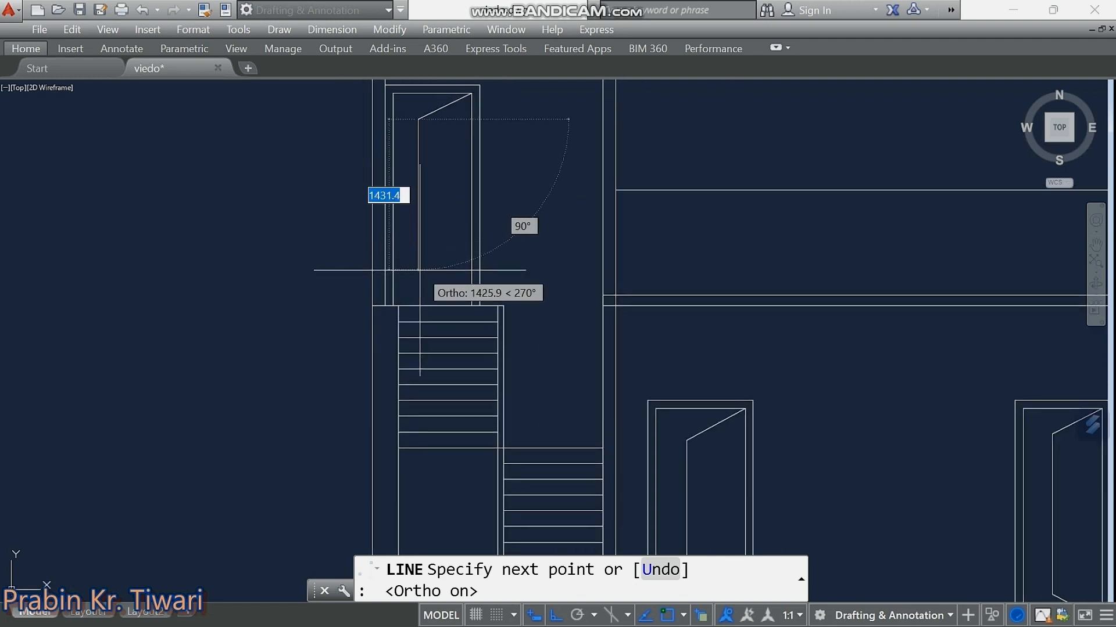
pyautogui.click(418, 279)
# Close the door leaf with a slanted bottom edge ending at the inner frame's lower right corner.
pyautogui.scroll(3, 424, 250)
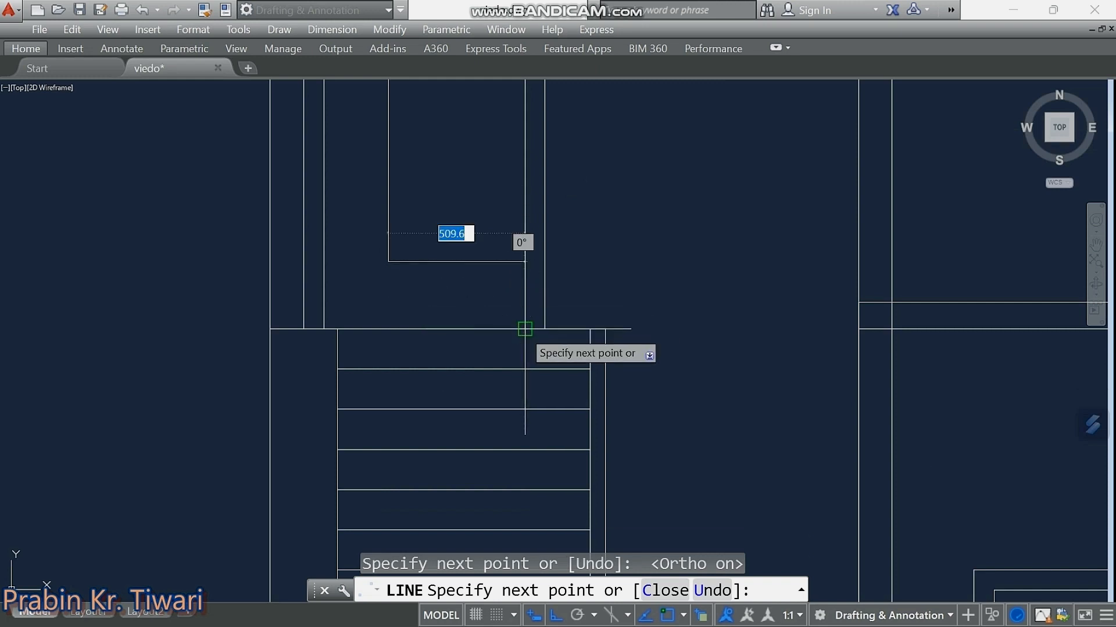
pyautogui.click(524, 329)
pyautogui.press('Escape')
pyautogui.scroll(-4, 491, 276)
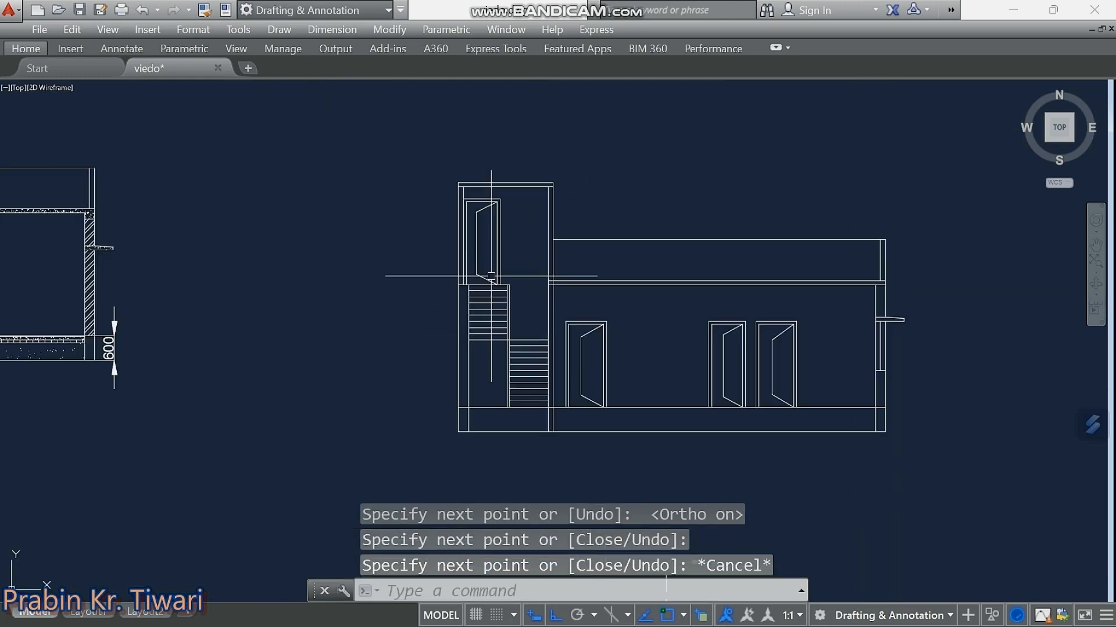
pyautogui.scroll(2, 482, 221)
pyautogui.moveTo(482, 220); pyautogui.dragTo(462, 219, button='middle')
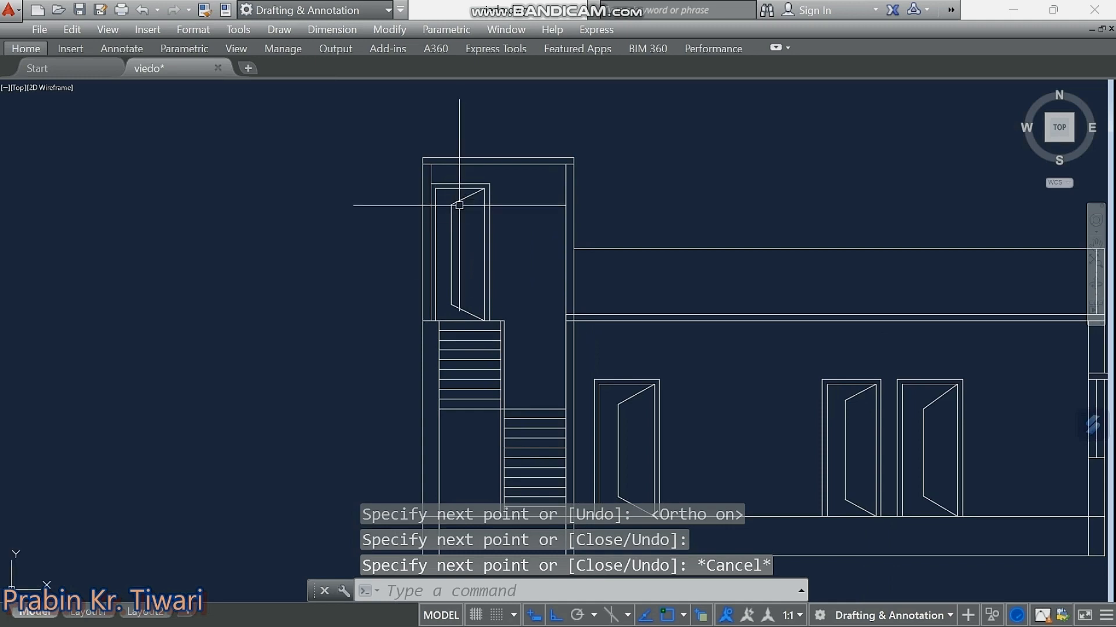
pyautogui.scroll(-4, 369, 207)
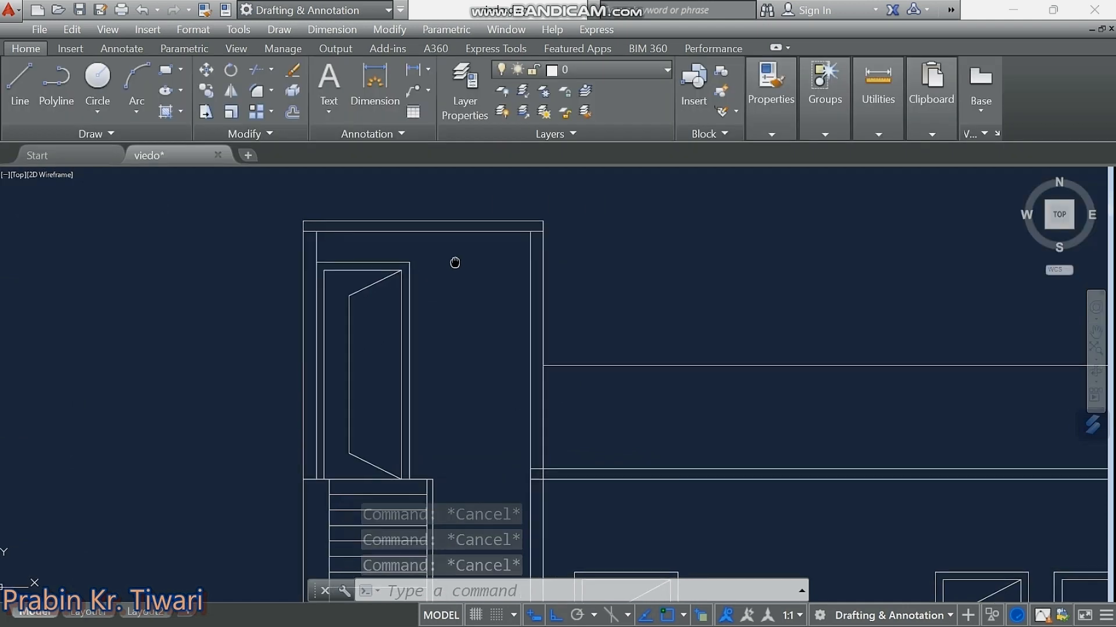
# Hatch the stair tower's roof slab with the AR-CONC pattern at scale 1.
pyautogui.moveTo(455, 262); pyautogui.dragTo(452, 260, button='middle')
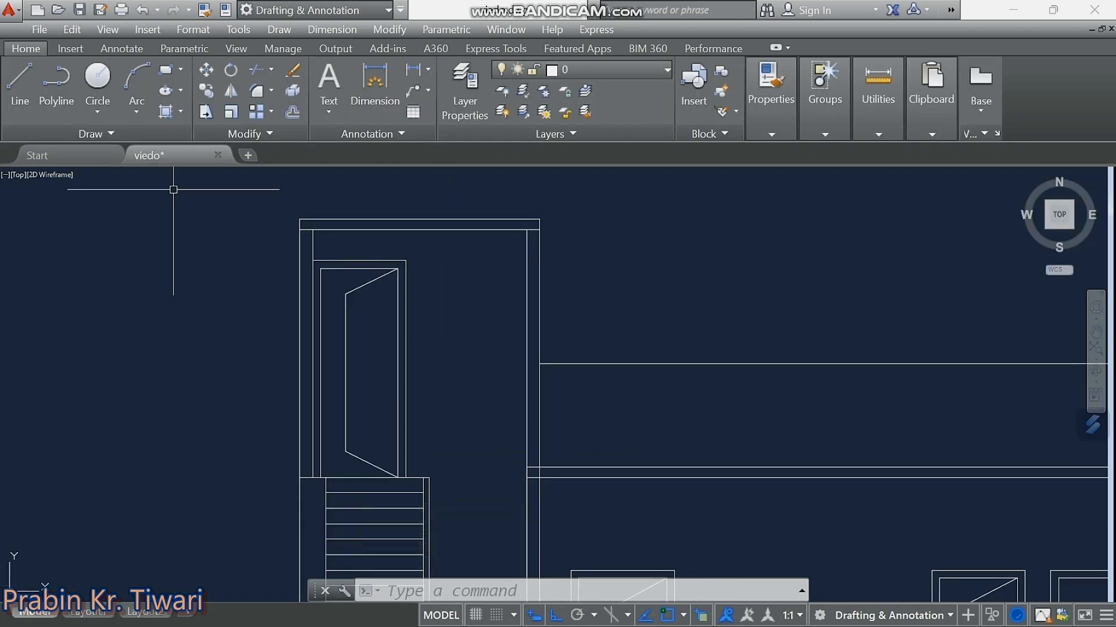
pyautogui.click(166, 110)
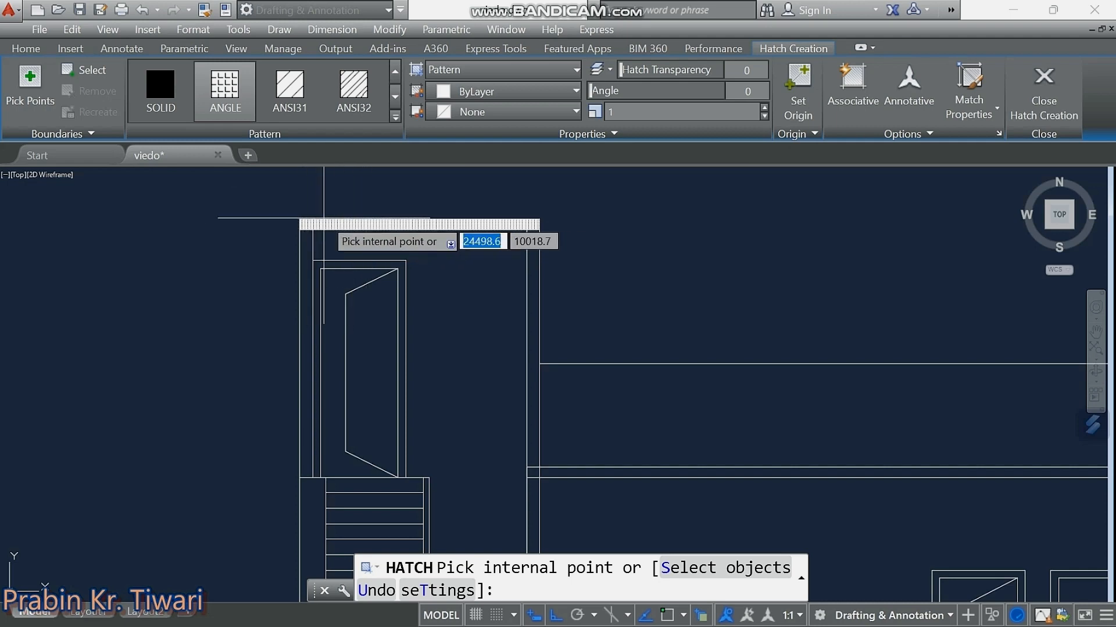
pyautogui.click(396, 116)
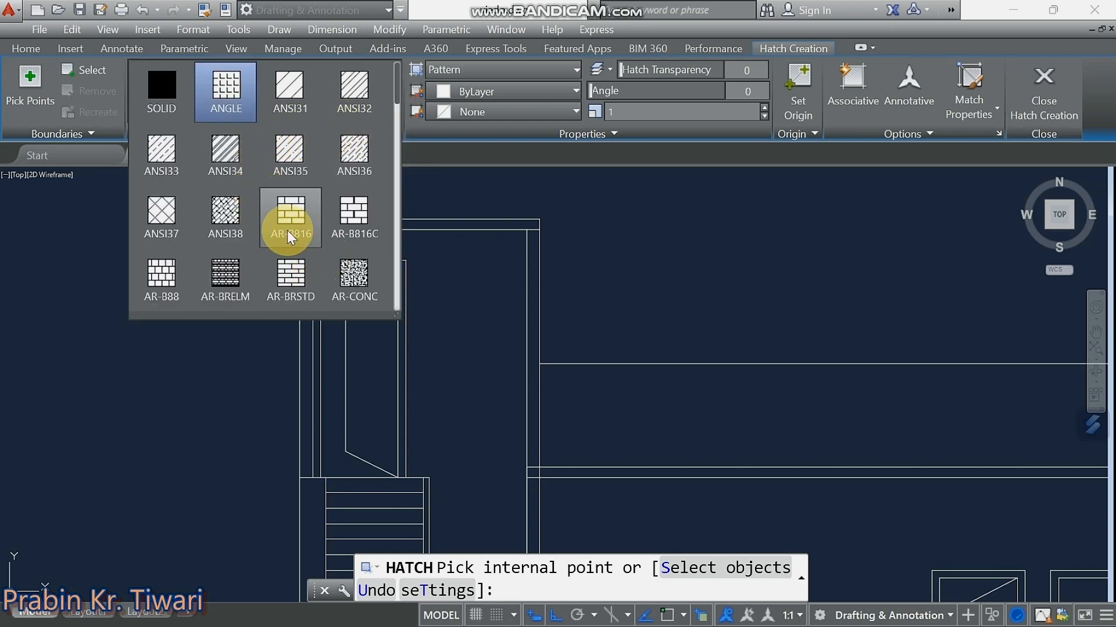
pyautogui.click(355, 273)
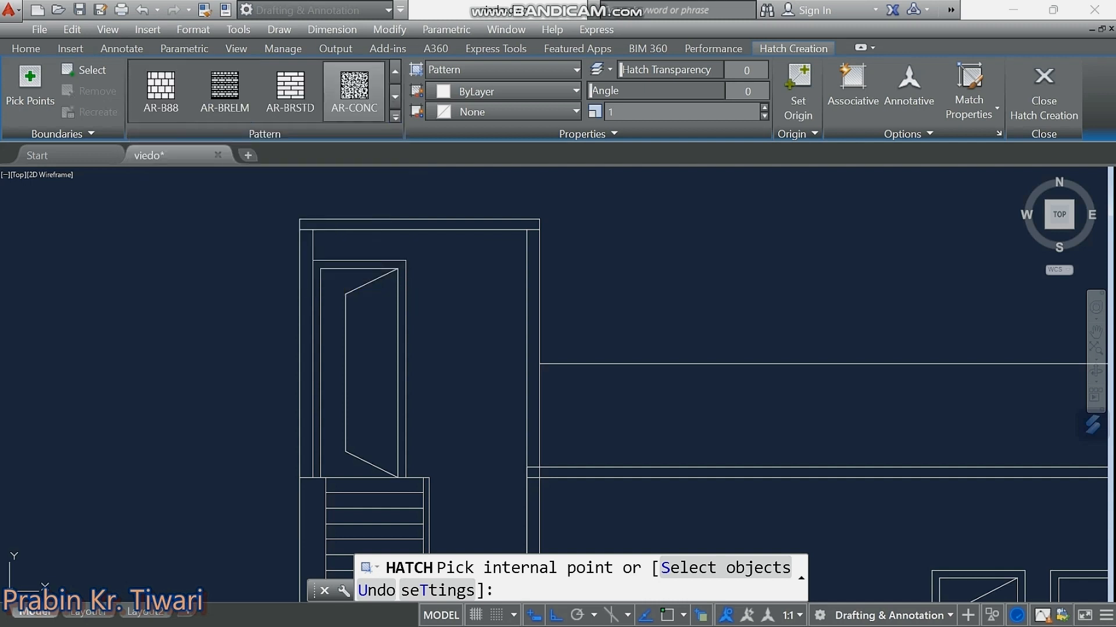
pyautogui.scroll(4, 340, 223)
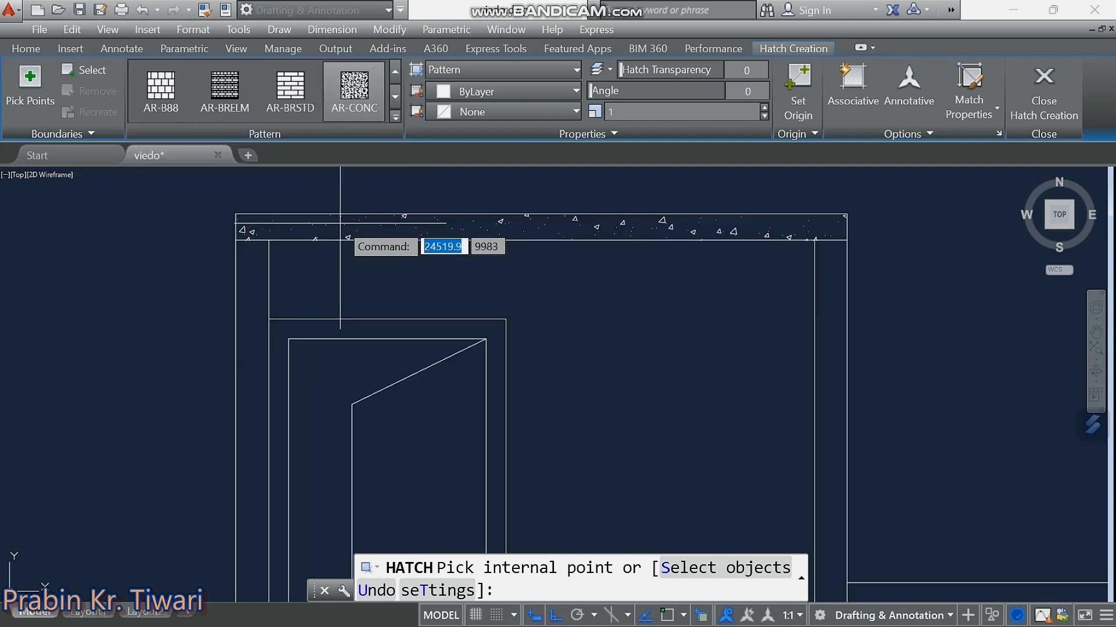
pyautogui.click(299, 245)
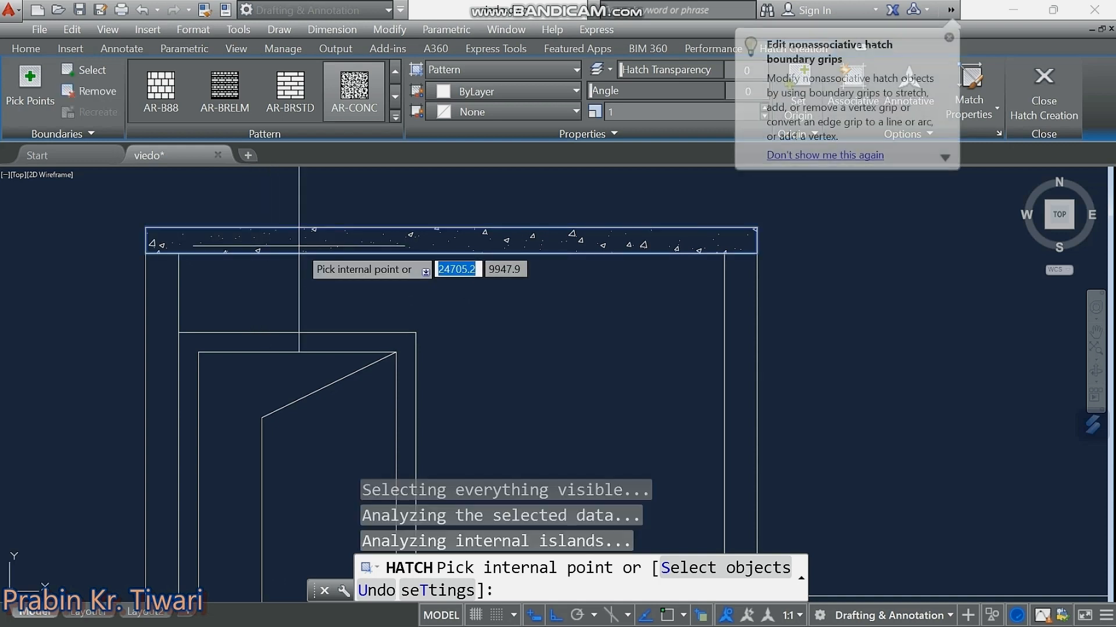
pyautogui.press('Return')
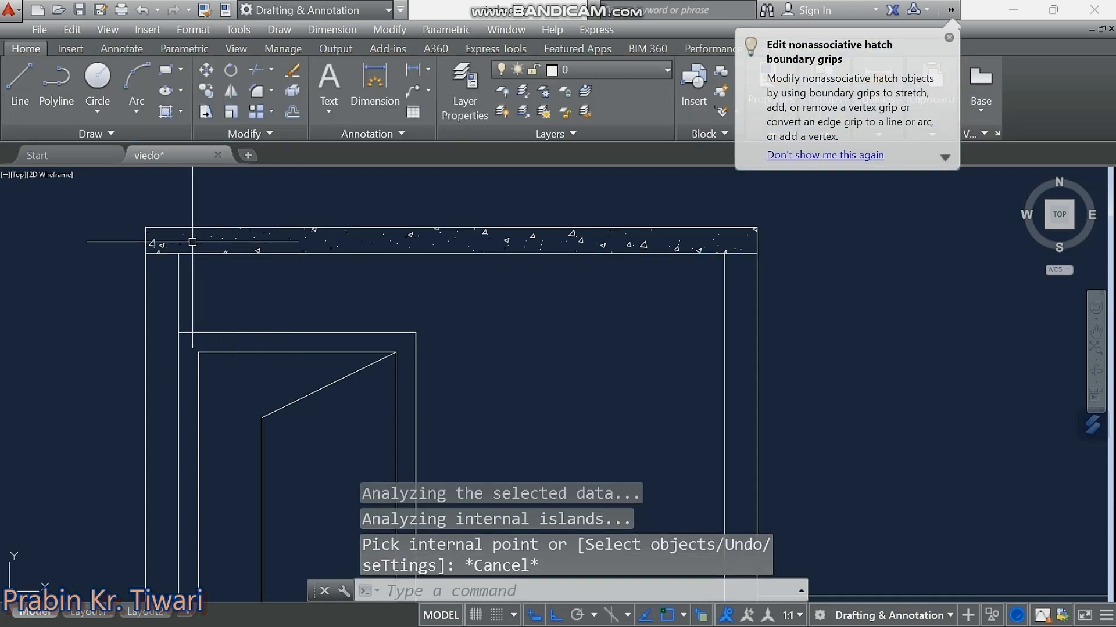
pyautogui.scroll(4, 192, 242)
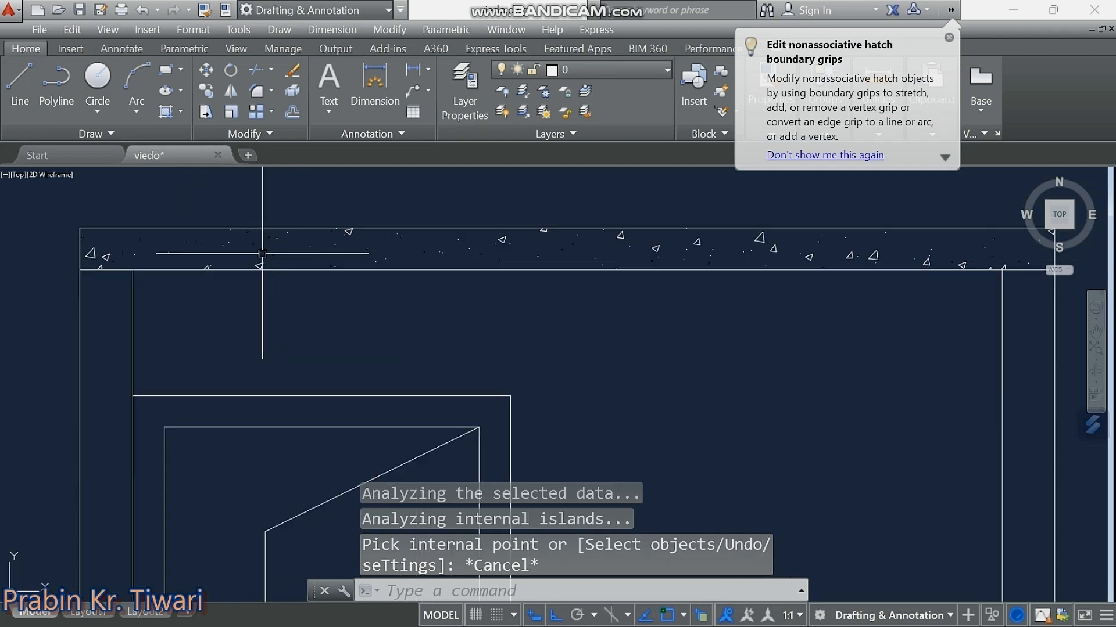
pyautogui.scroll(-4, 383, 253)
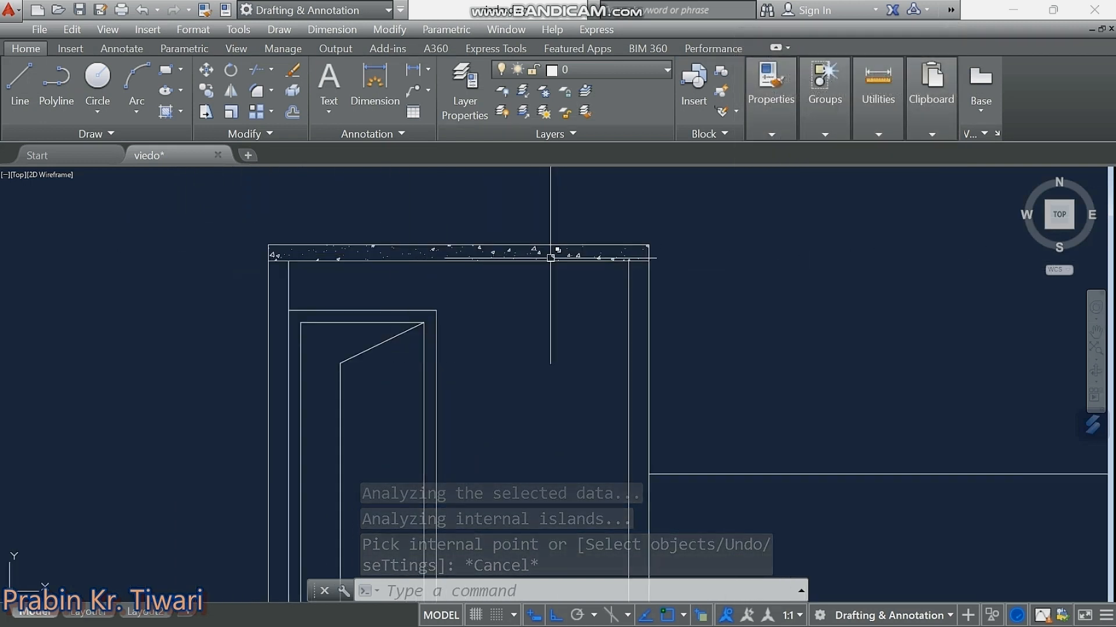
# Hatch both upper walls and the lower outer wall of the stair tower with the ANSI32 pattern.
pyautogui.scroll(-2, 333, 274)
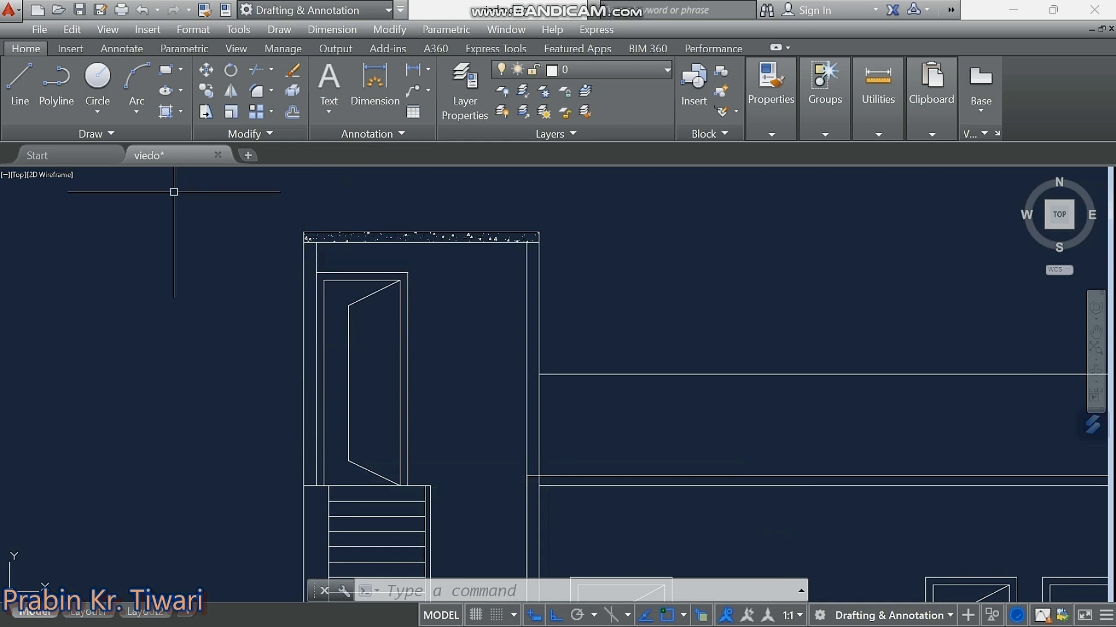
pyautogui.click(163, 114)
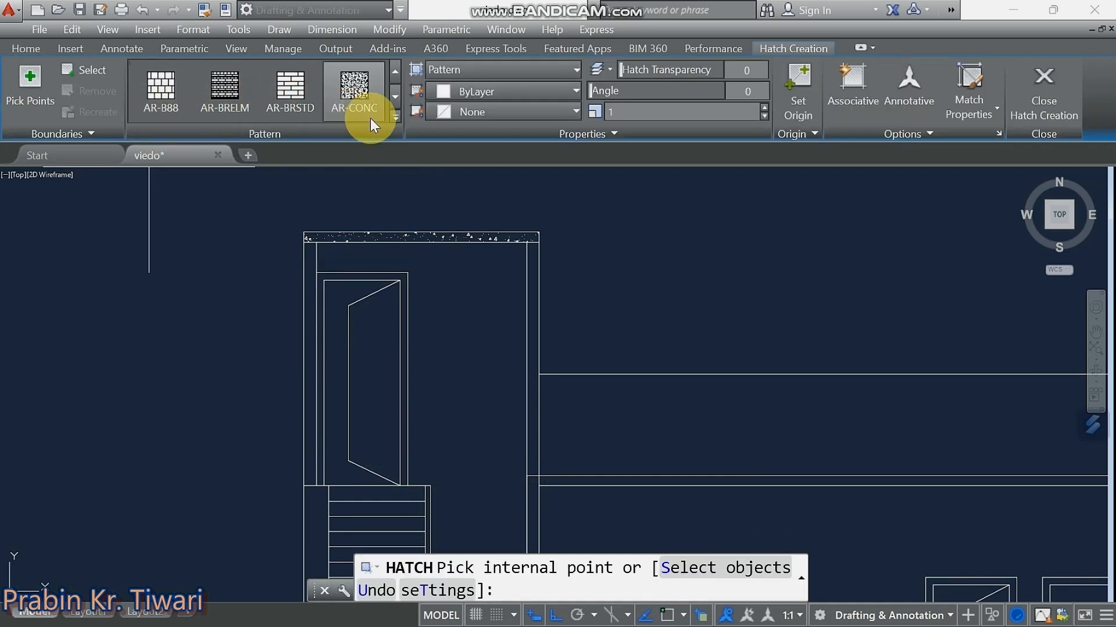
pyautogui.click(395, 117)
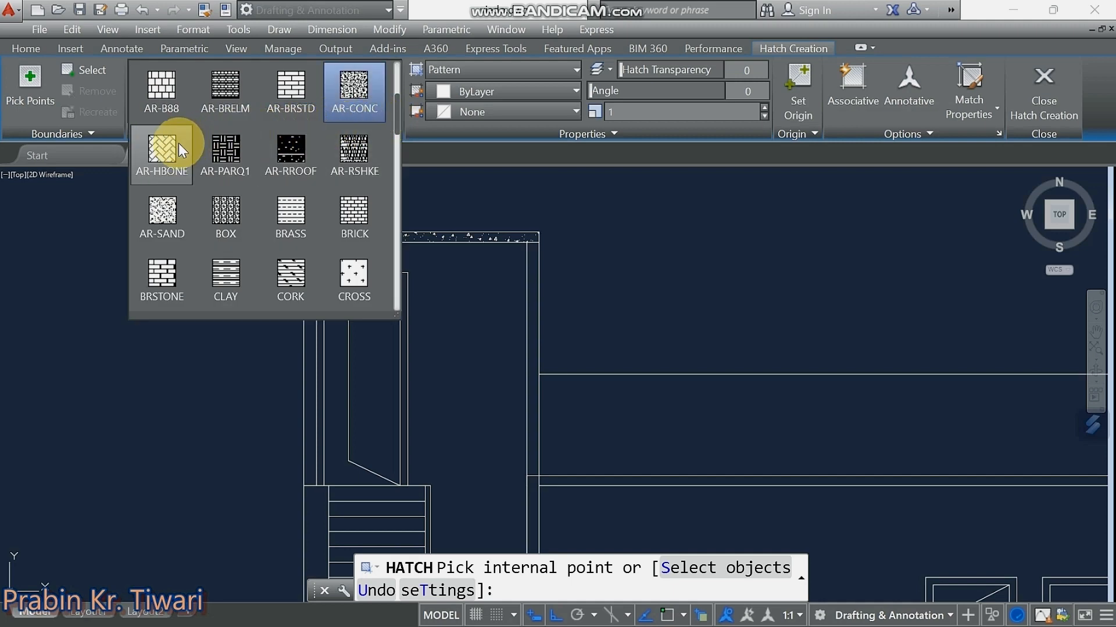
pyautogui.scroll(2, 204, 174)
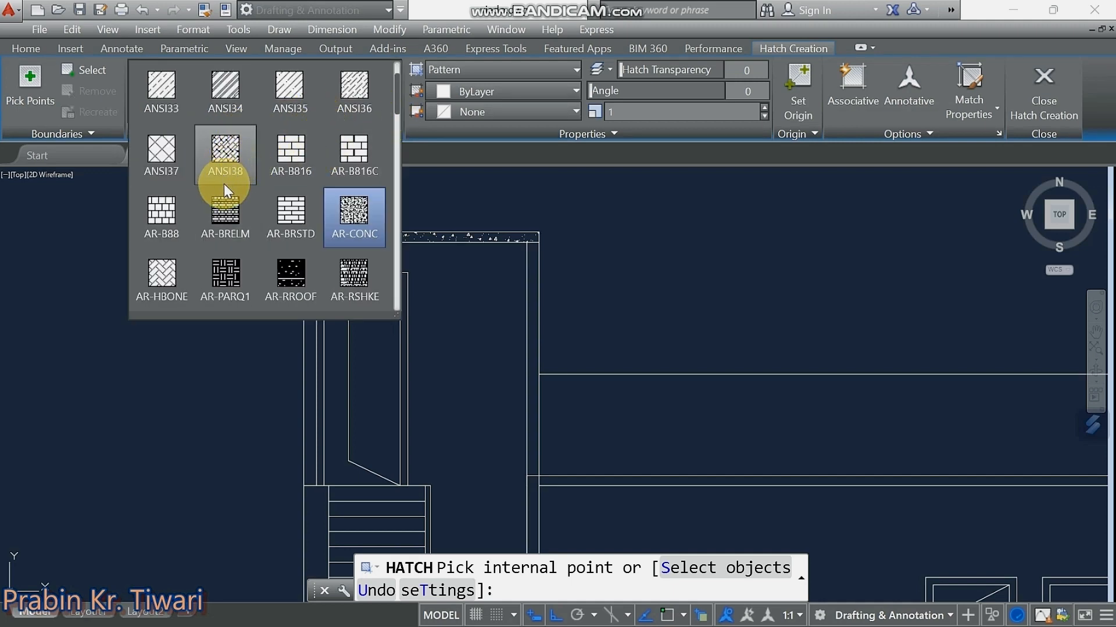
pyautogui.scroll(1, 224, 184)
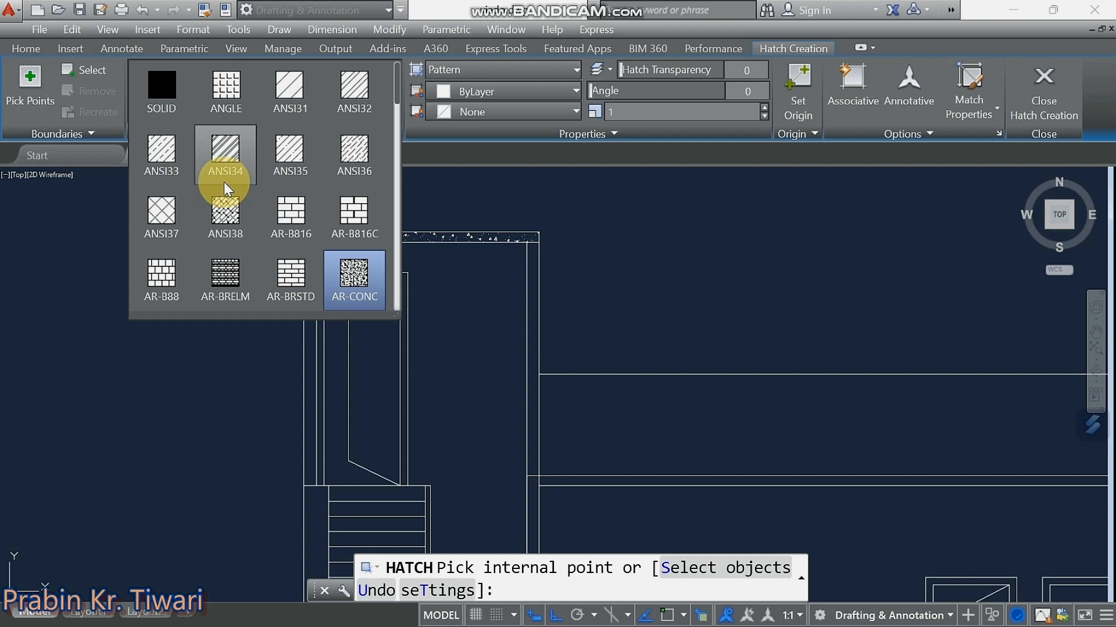
pyautogui.click(351, 92)
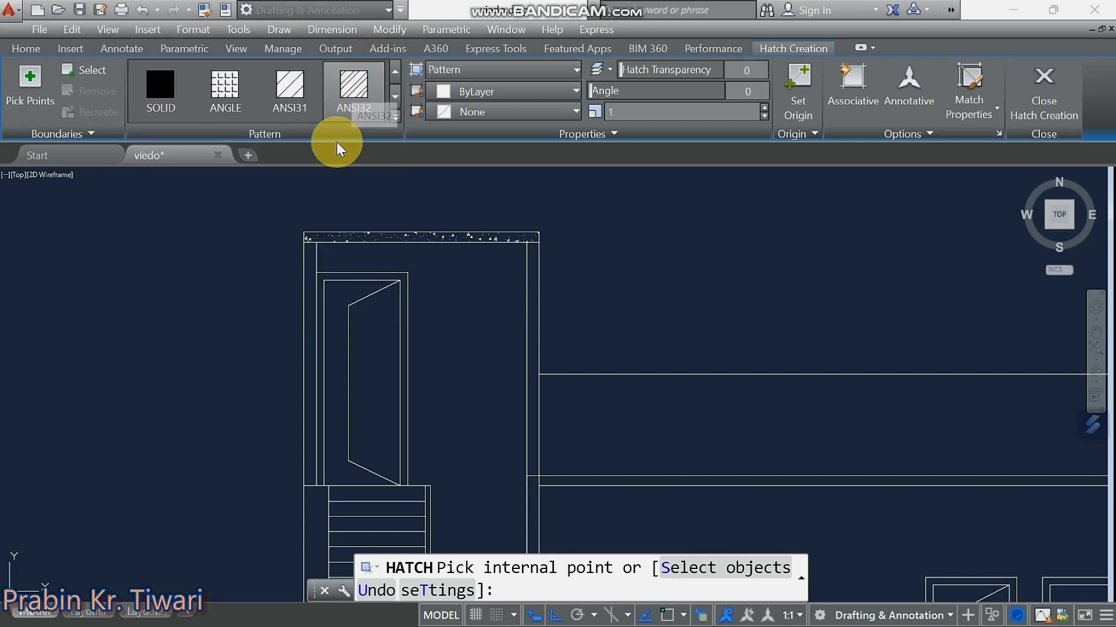
pyautogui.click(533, 267)
pyautogui.click(311, 269)
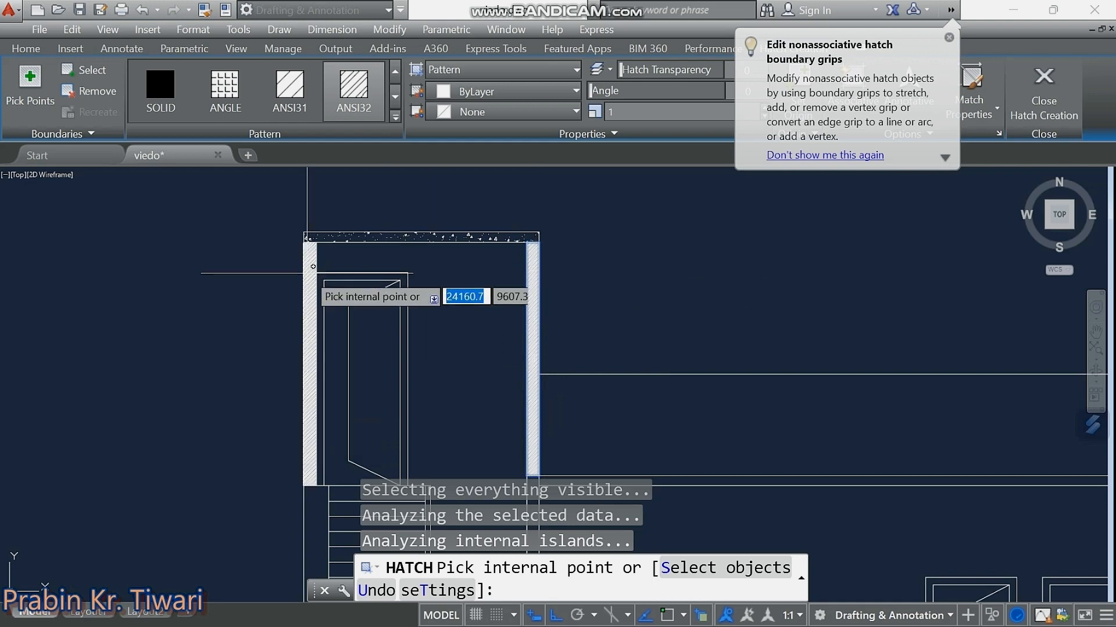
pyautogui.click(306, 285)
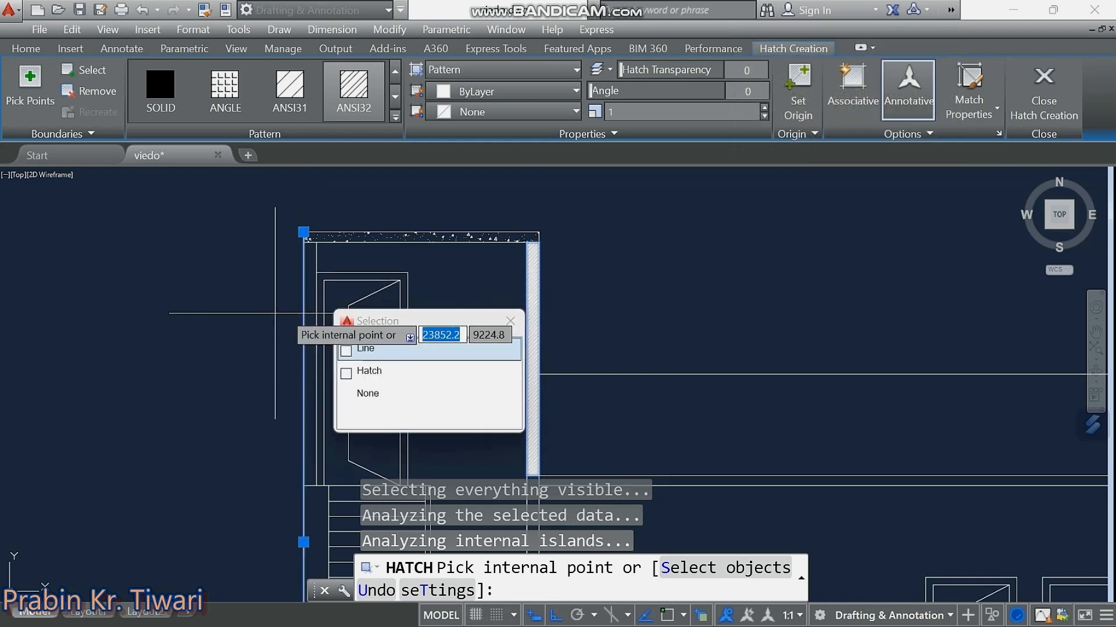
pyautogui.scroll(-4, 308, 290)
pyautogui.scroll(5, 279, 317)
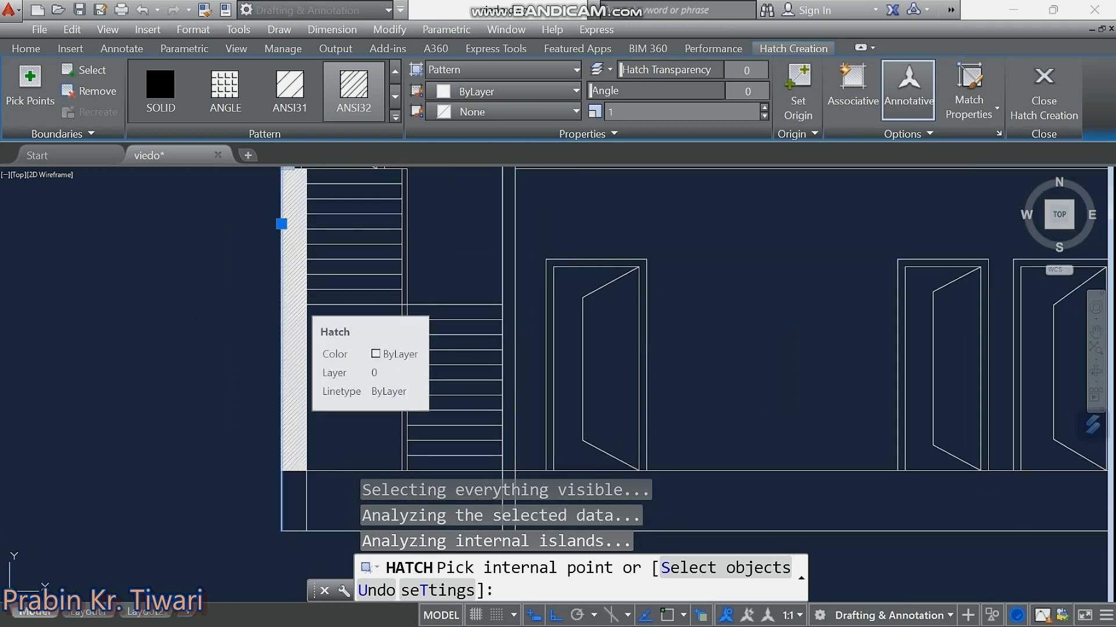
# Add the house's far exterior wall to the hatch, both below the window and above the sunshade.
pyautogui.scroll(-4, 295, 314)
pyautogui.scroll(4, 774, 303)
pyautogui.moveTo(775, 303); pyautogui.dragTo(719, 198, button='middle')
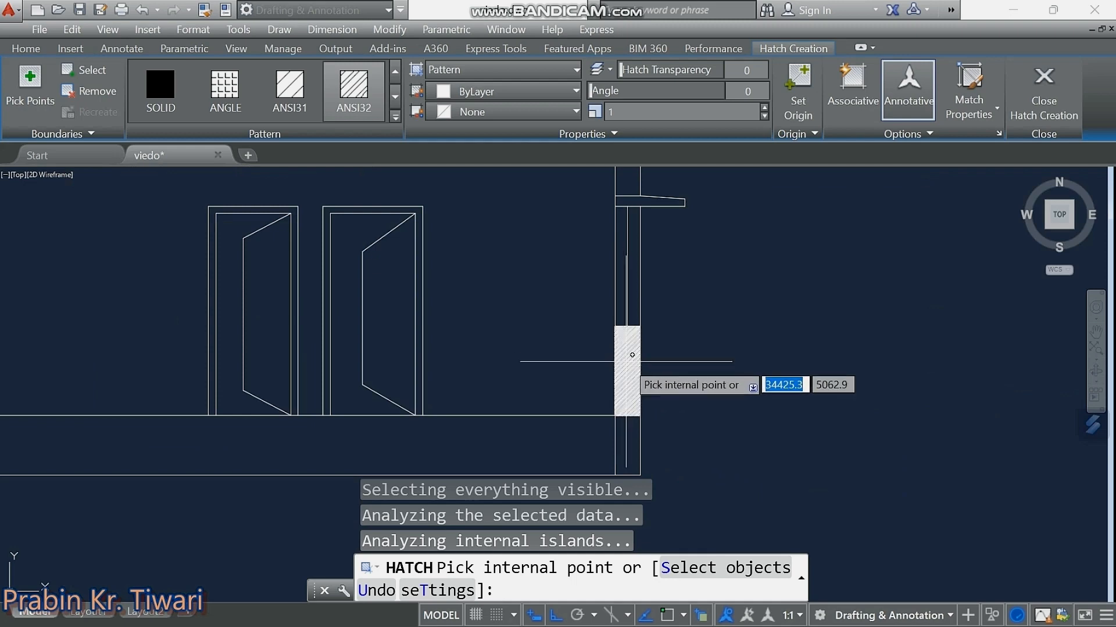
pyautogui.click(627, 356)
pyautogui.scroll(-2, 626, 356)
pyautogui.scroll(4, 627, 234)
pyautogui.moveTo(627, 234); pyautogui.dragTo(619, 286, button='middle')
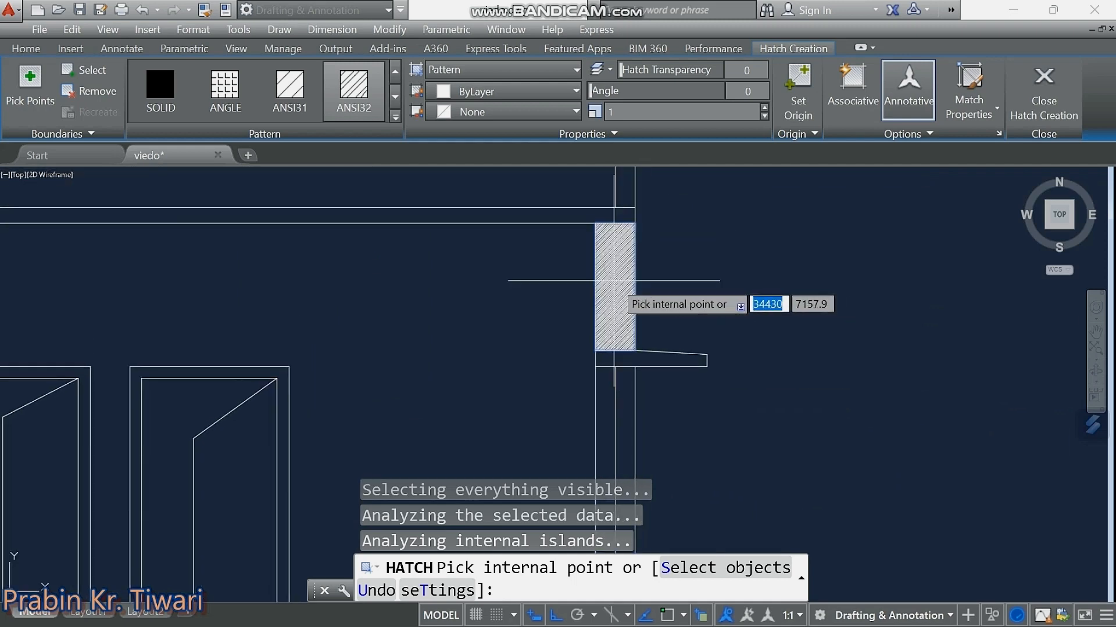
# Extend the same hatch to the parapet wall above the main roof slab at the house's far end.
pyautogui.scroll(-2, 655, 268)
pyautogui.moveTo(713, 247); pyautogui.dragTo(701, 393, button='middle')
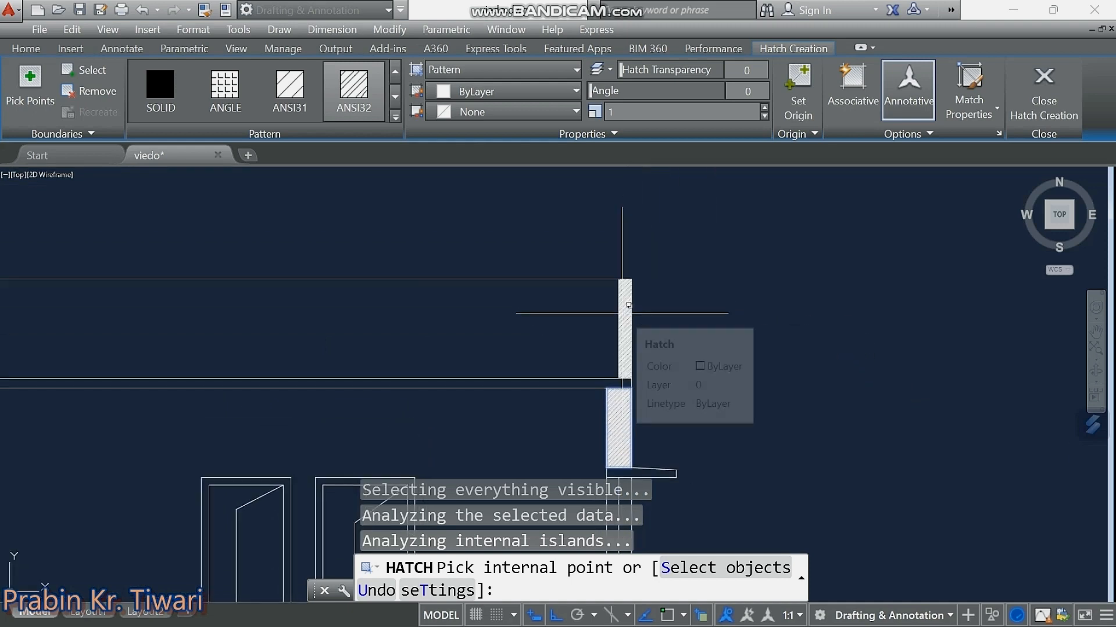
pyautogui.click(621, 314)
pyautogui.scroll(-2, 523, 290)
pyautogui.moveTo(310, 231)
pyautogui.mouseDown(button='middle')
pyautogui.moveTo(475, 252)
pyautogui.moveTo(529, 216)
pyautogui.mouseUp(button='middle')
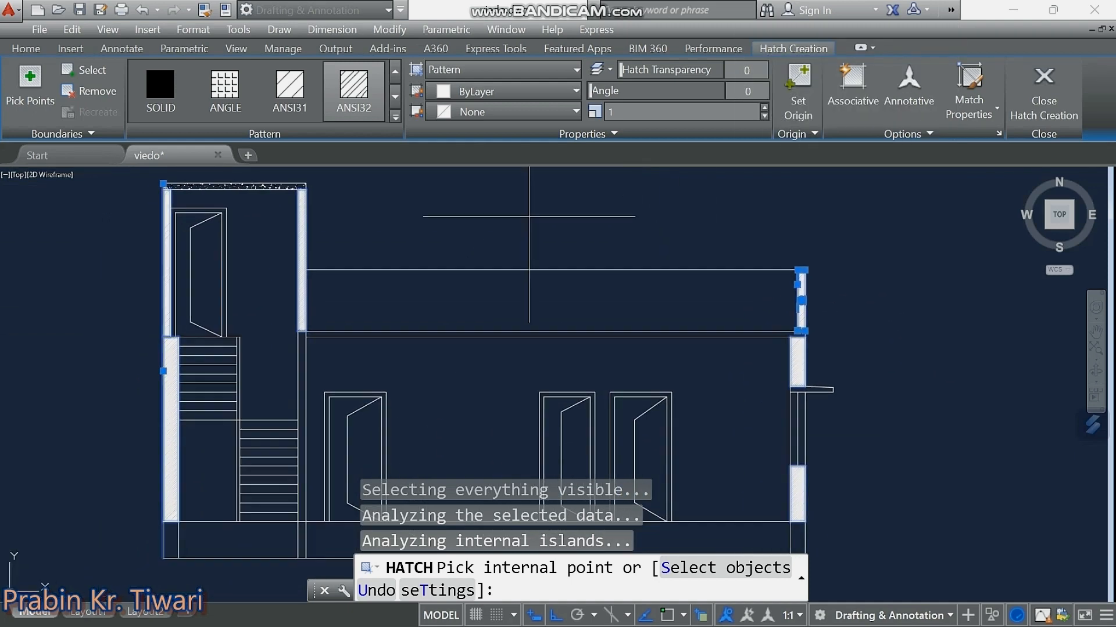
# Include the stair tower's inner wall below the roof slab, beside the lower stair flight, in the ANSI32 hatch.
pyautogui.scroll(5, 301, 368)
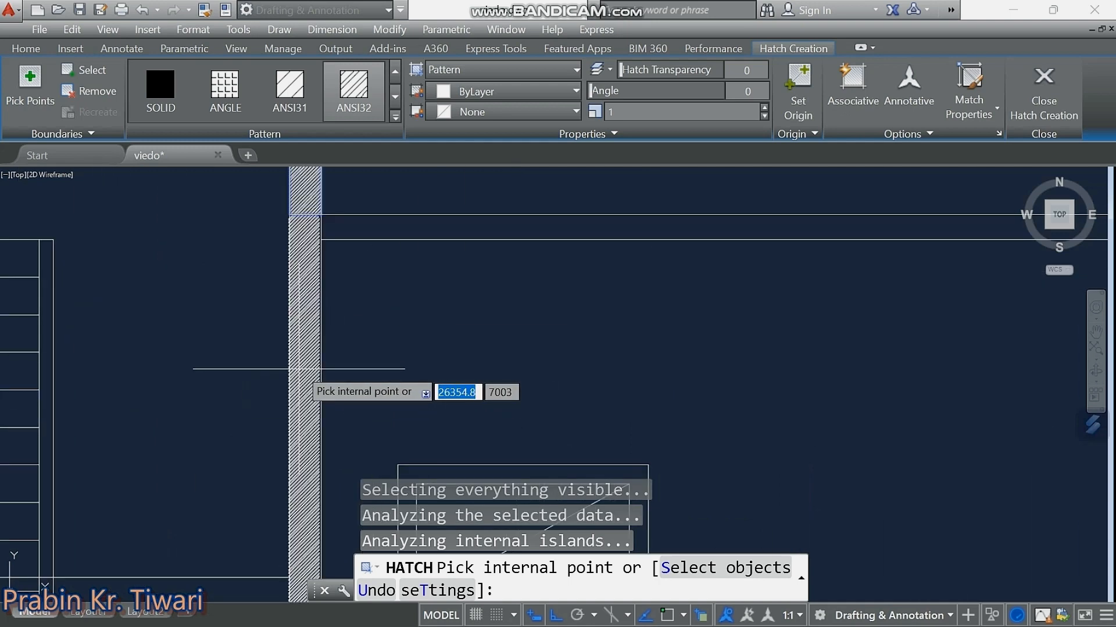
pyautogui.scroll(3, 304, 349)
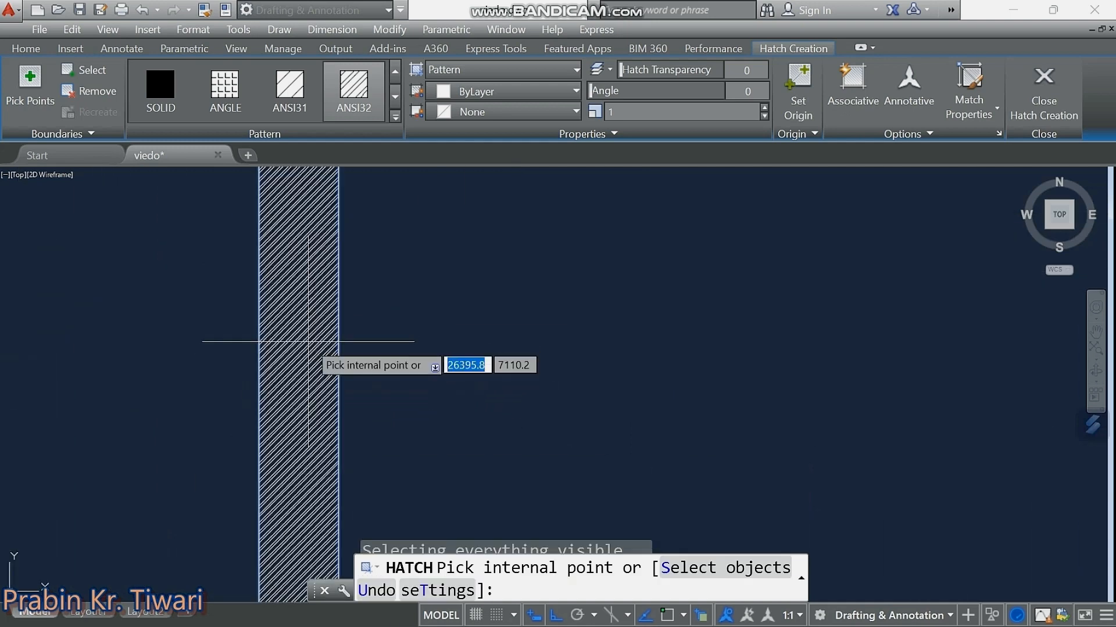
pyautogui.scroll(-6, 307, 342)
pyautogui.moveTo(436, 227); pyautogui.dragTo(395, 298, button='middle')
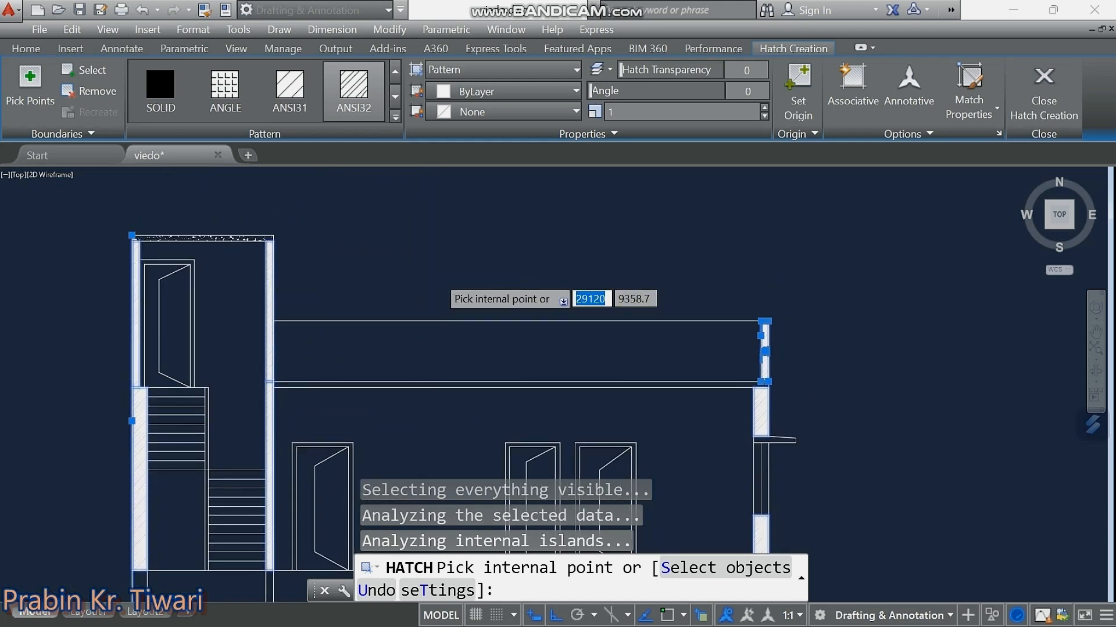
pyautogui.scroll(-1, 384, 412)
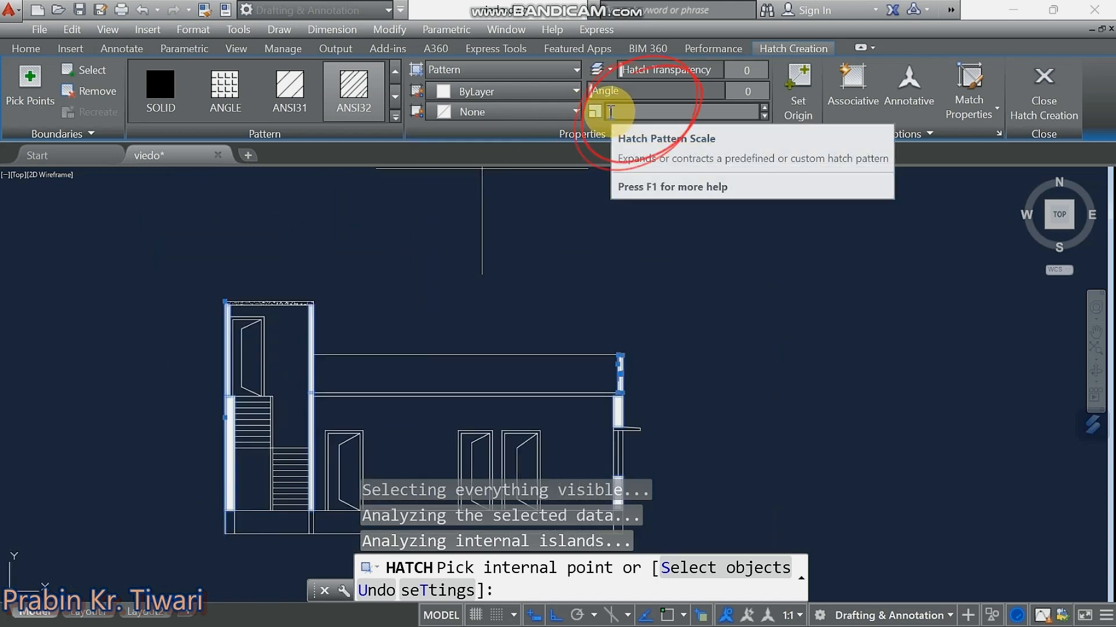
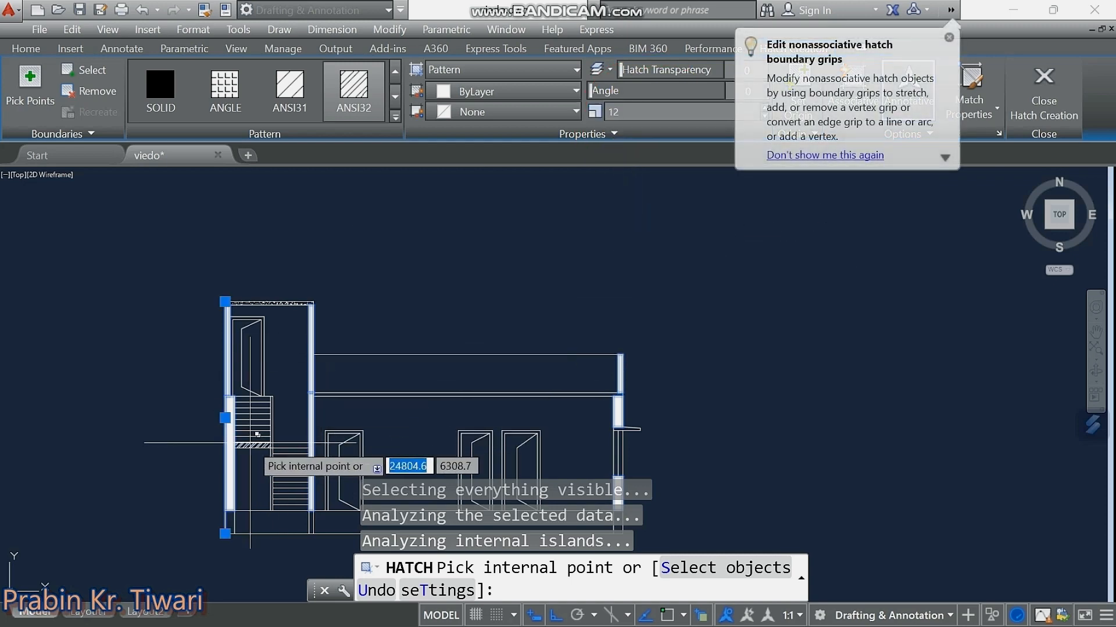
# Inspect the line spacing of the ANSI32 hatch in the cut walls.
pyautogui.scroll(8, 250, 443)
pyautogui.scroll(-8, 249, 440)
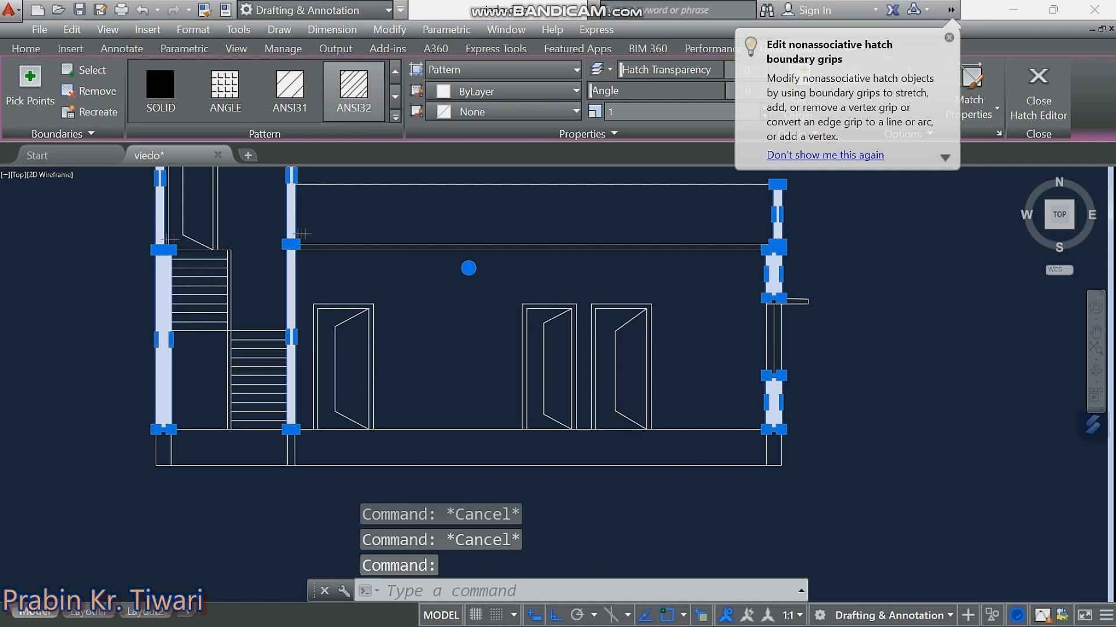
pyautogui.scroll(5, 172, 238)
pyautogui.scroll(-7, 159, 337)
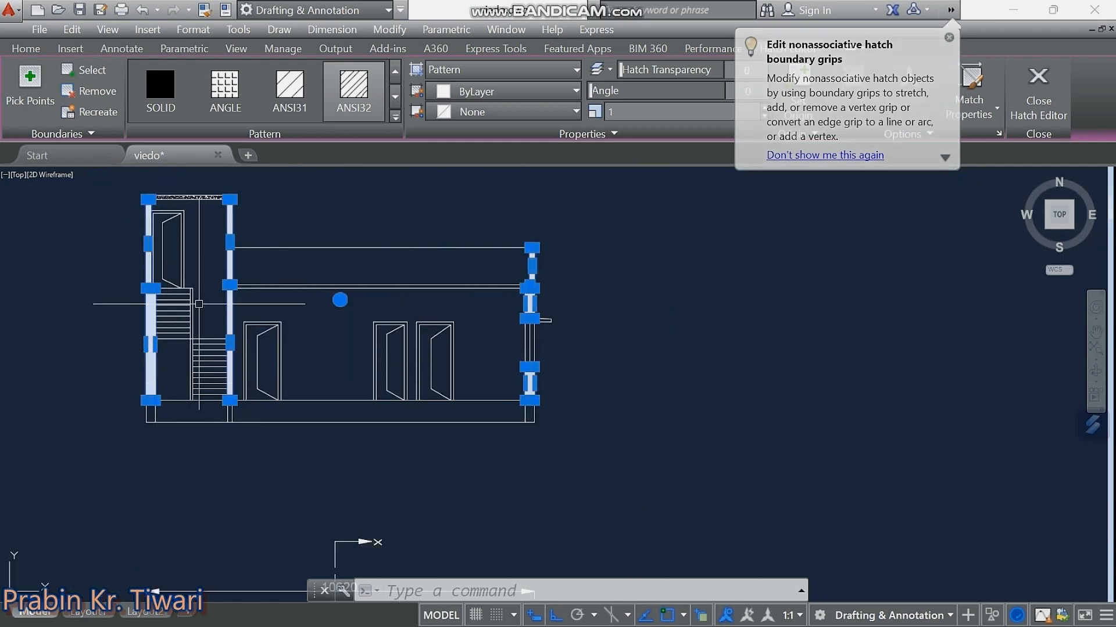
pyautogui.scroll(6, 207, 311)
pyautogui.scroll(-6, 207, 311)
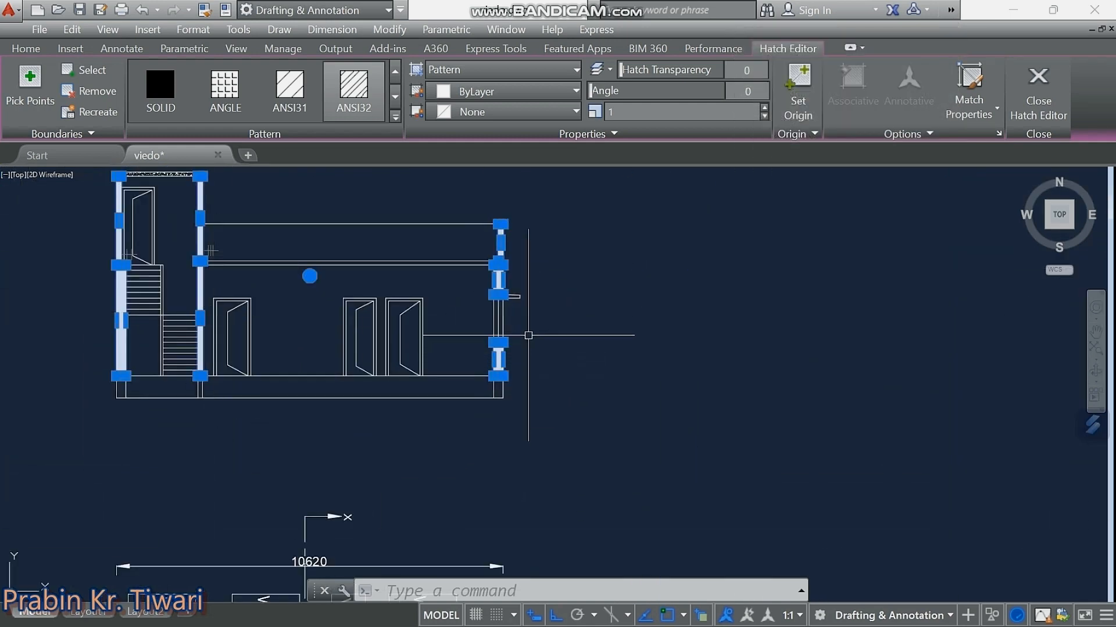
pyautogui.scroll(5, 528, 331)
pyautogui.scroll(-6, 527, 323)
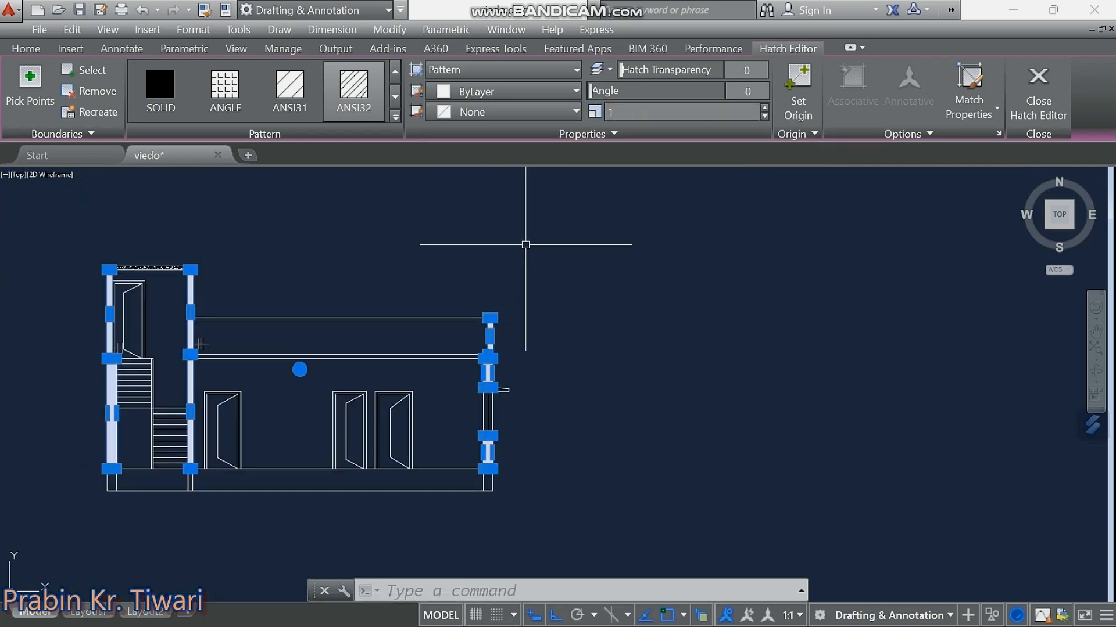
pyautogui.scroll(7, 497, 386)
pyautogui.scroll(8, 484, 358)
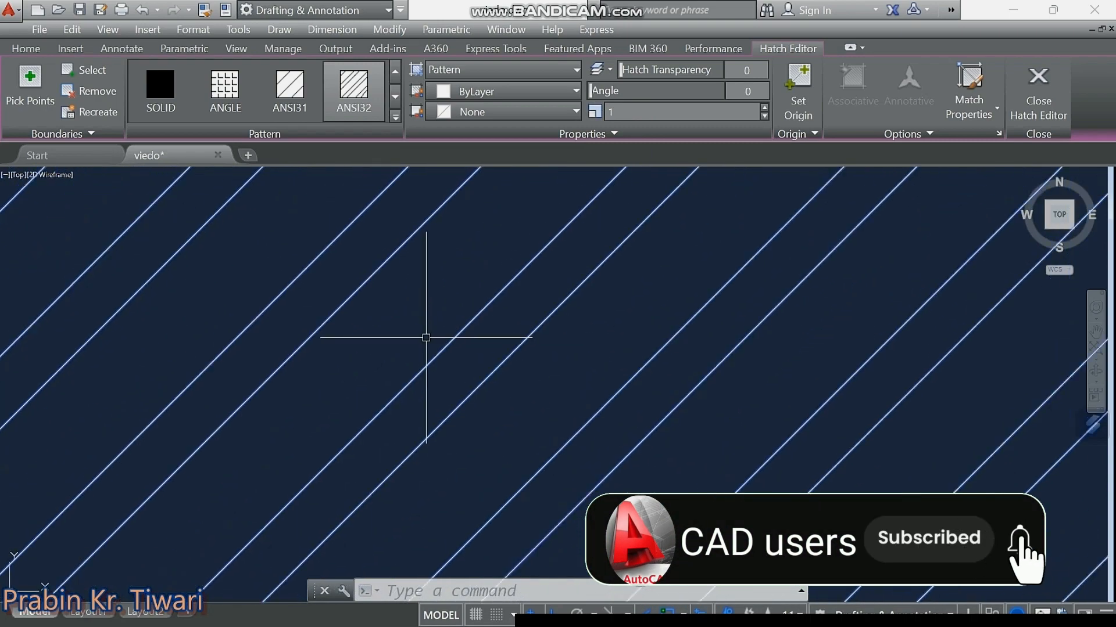
pyautogui.scroll(-10, 428, 335)
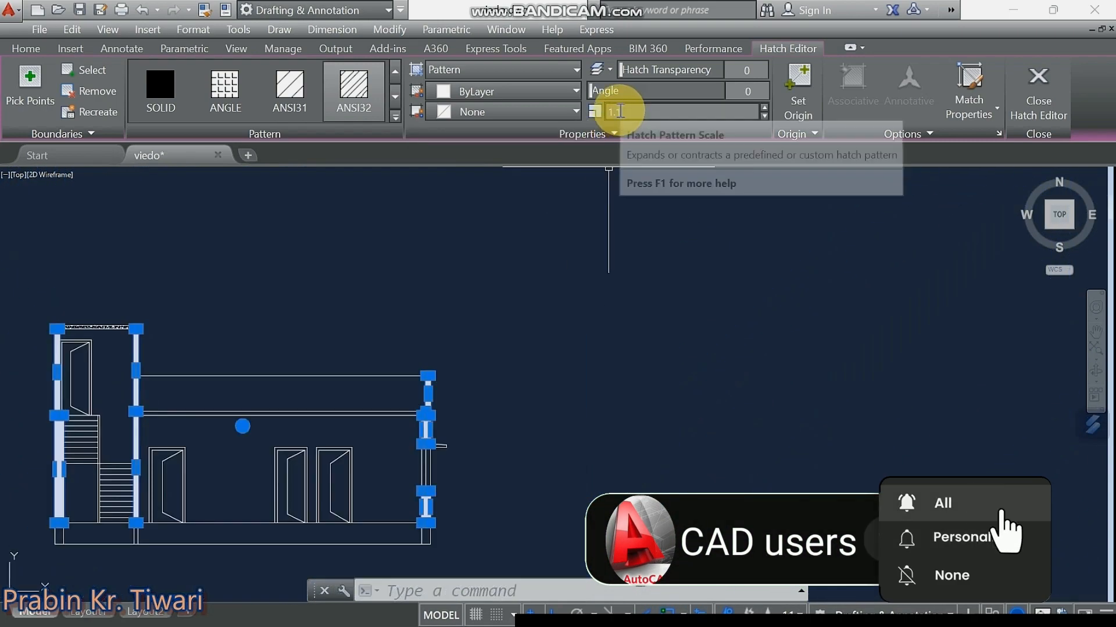
# Set the wall hatch's pattern scale to 30 and finish editing it.
pyautogui.click(623, 110)
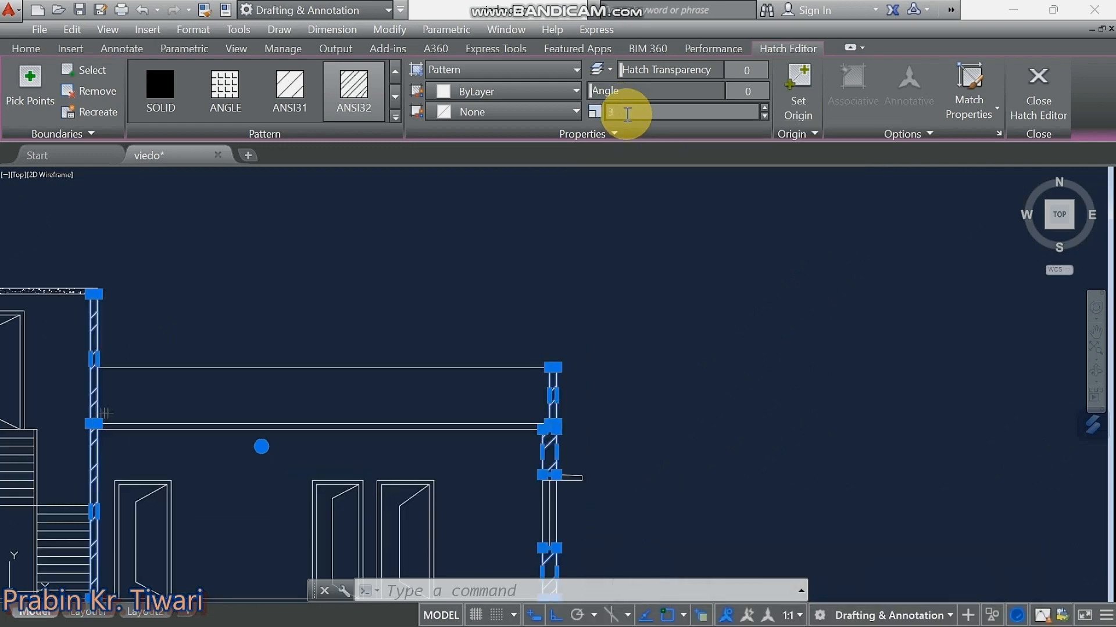
pyautogui.moveTo(495, 333); pyautogui.dragTo(417, 370, button='middle')
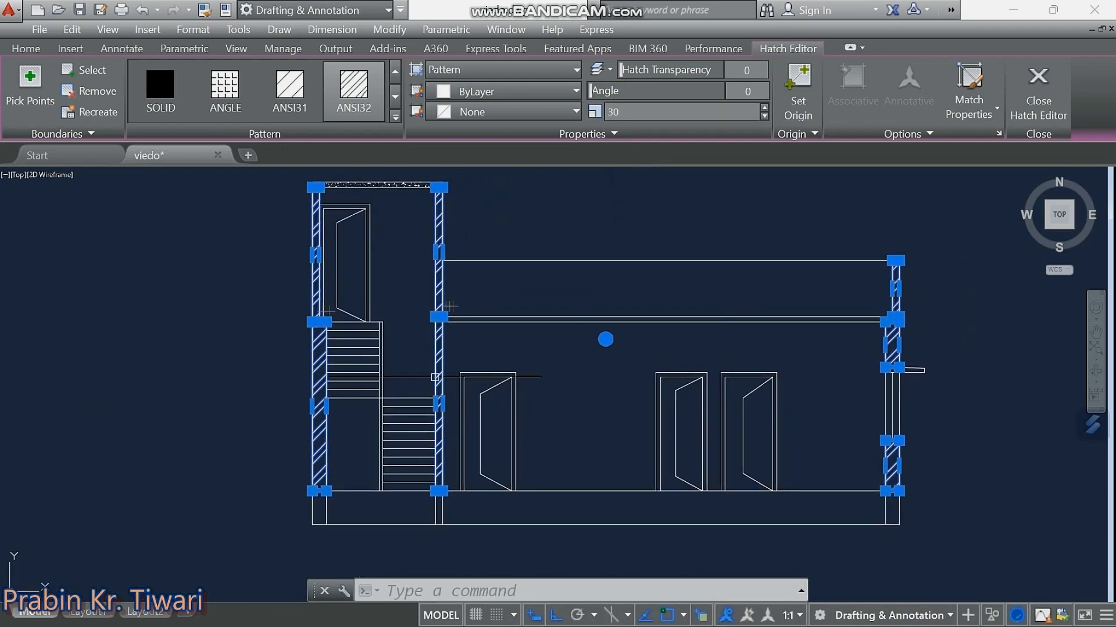
pyautogui.press('Escape')
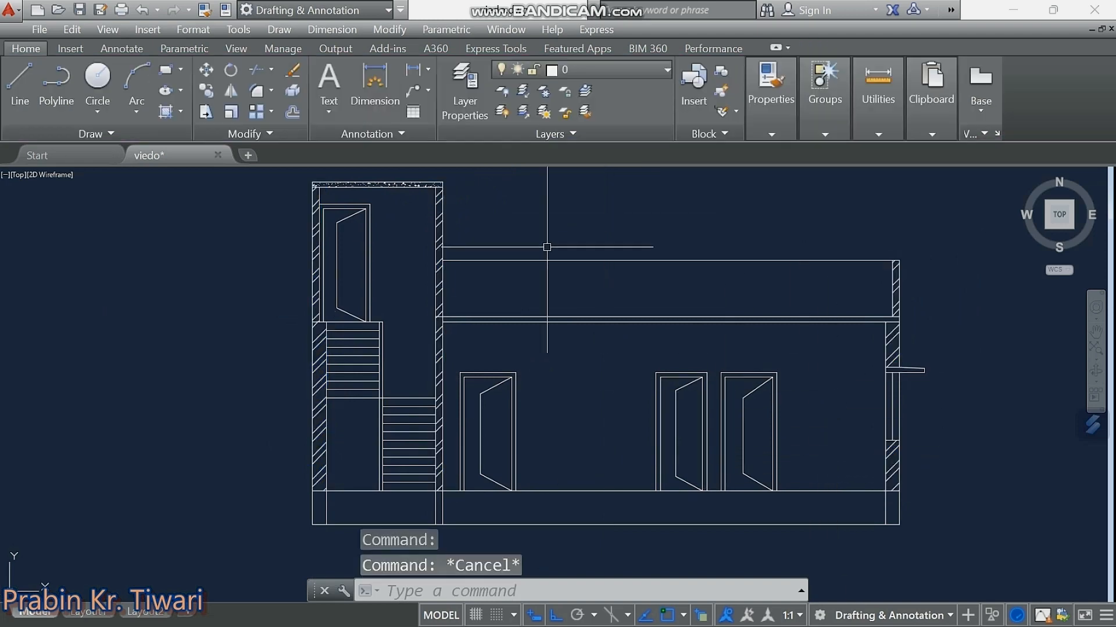
# Examine the hatched walls and the junction between the main roof slab and the stair tower's inner wall.
pyautogui.scroll(-4, 424, 328)
pyautogui.scroll(6, 424, 328)
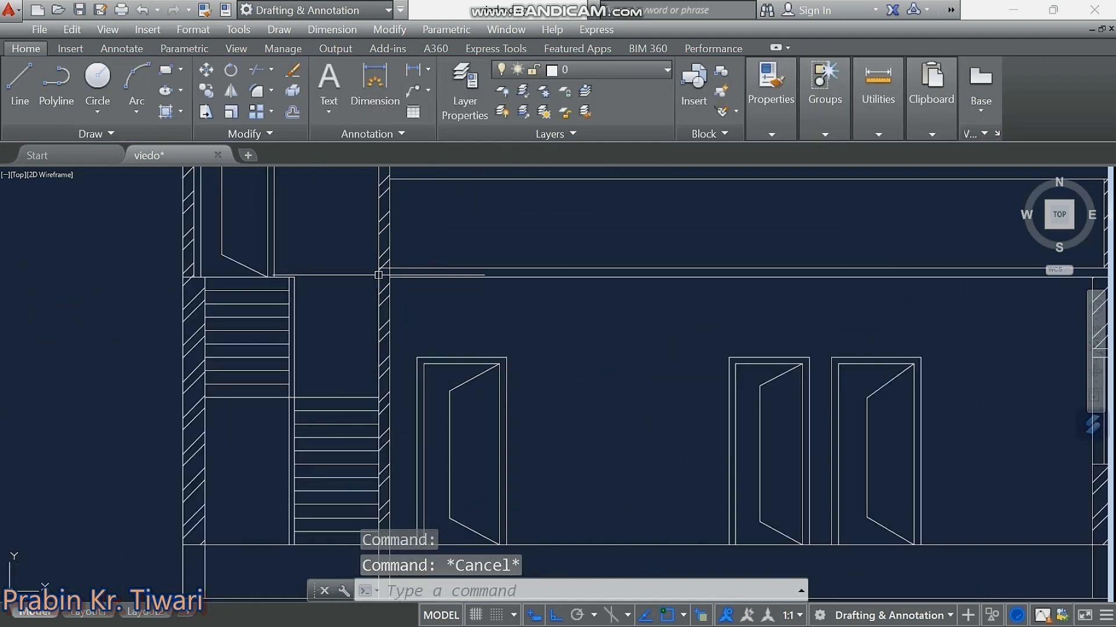
pyautogui.scroll(-2, 375, 328)
pyautogui.moveTo(802, 339); pyautogui.dragTo(824, 355, button='middle')
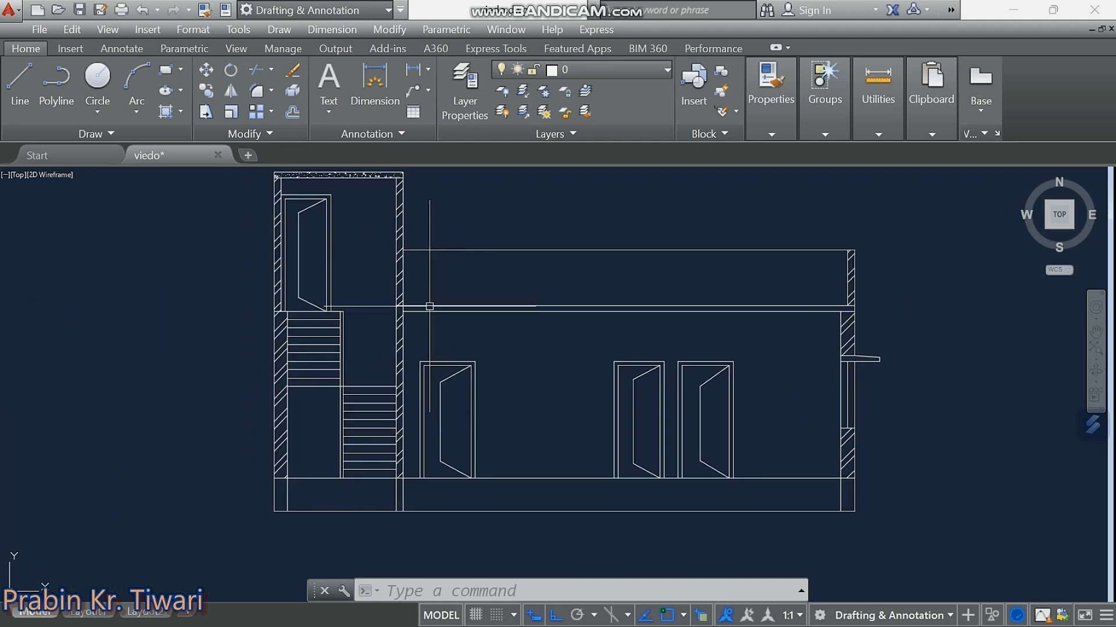
pyautogui.scroll(2, 461, 313)
pyautogui.scroll(4, 375, 317)
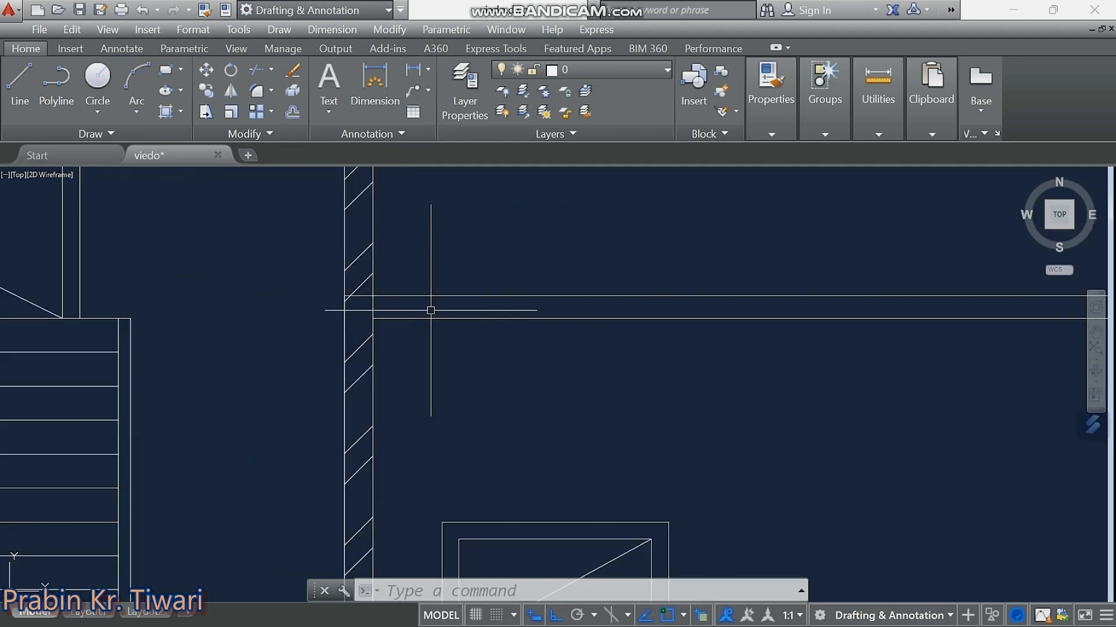
pyautogui.scroll(-6, 428, 312)
pyautogui.moveTo(429, 311); pyautogui.dragTo(412, 277, button='middle')
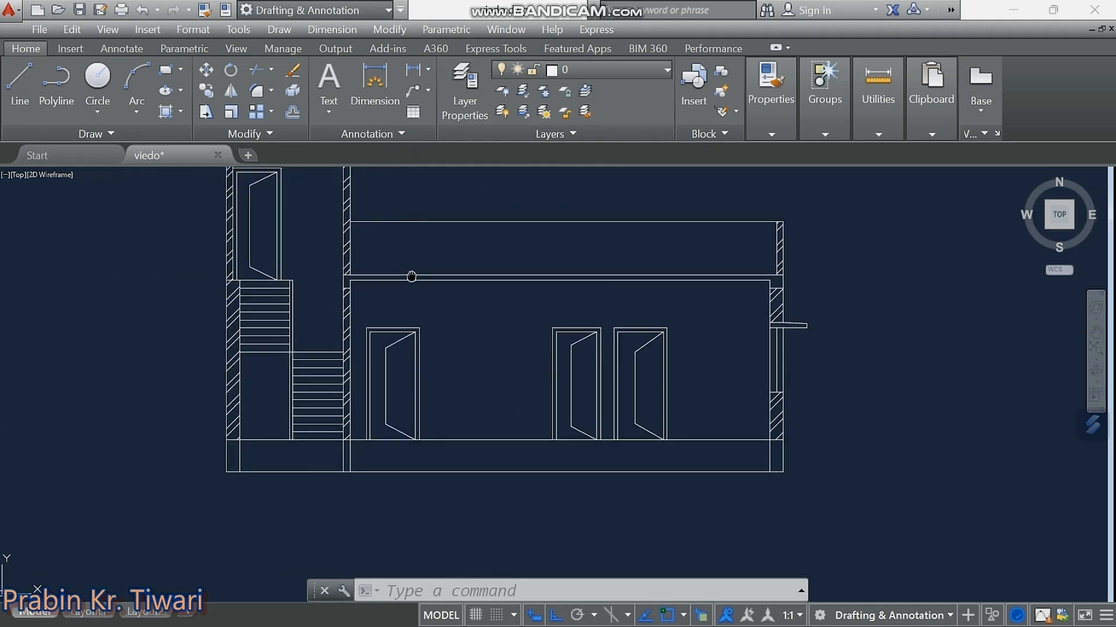
# Start a hatch with the AR-CONC pattern and pick the inside of the main roof slab as its area.
pyautogui.click(165, 116)
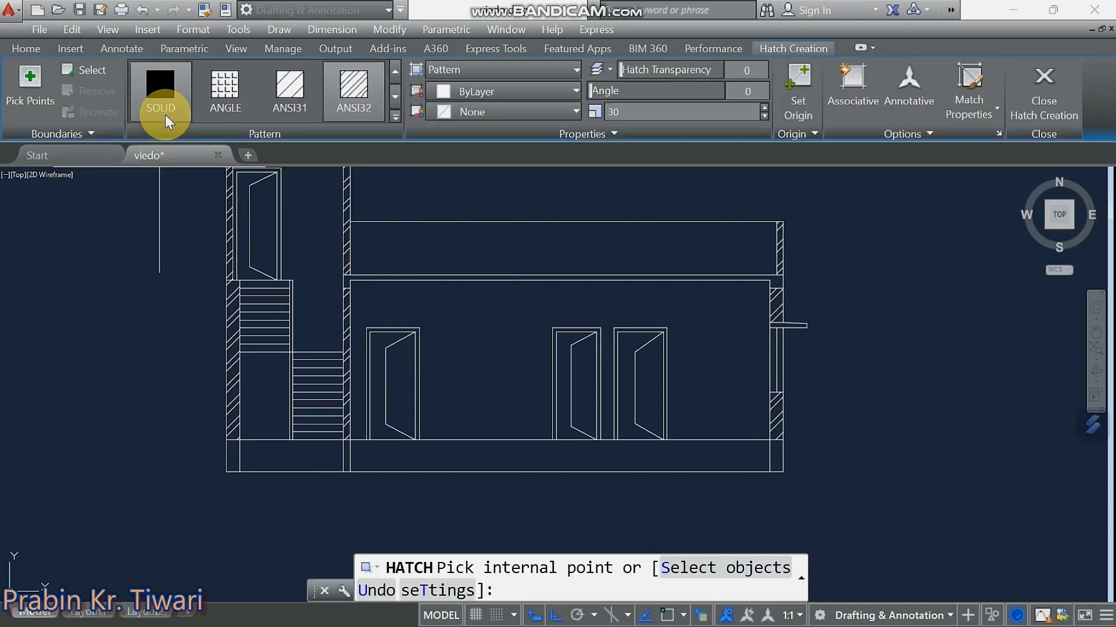
pyautogui.click(395, 116)
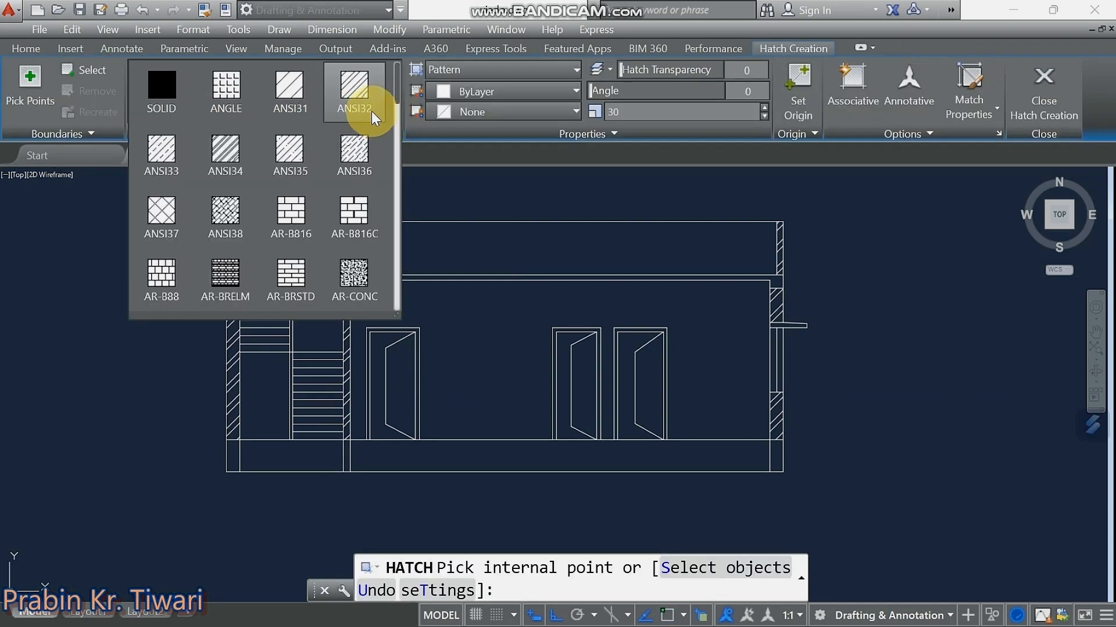
pyautogui.click(355, 285)
pyautogui.scroll(4, 358, 279)
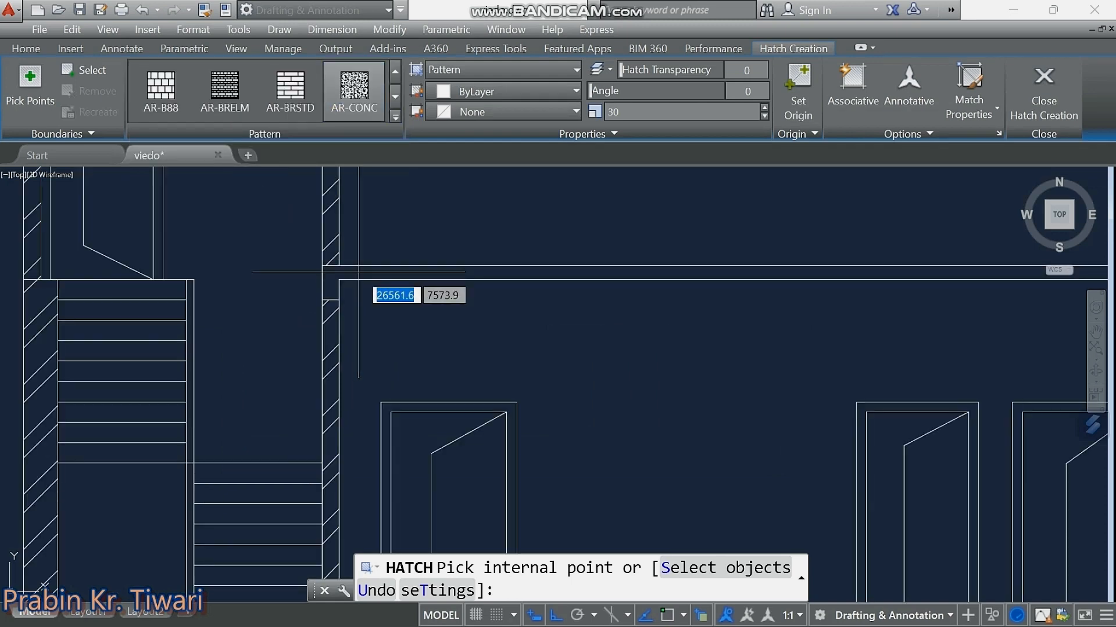
pyautogui.click(358, 271)
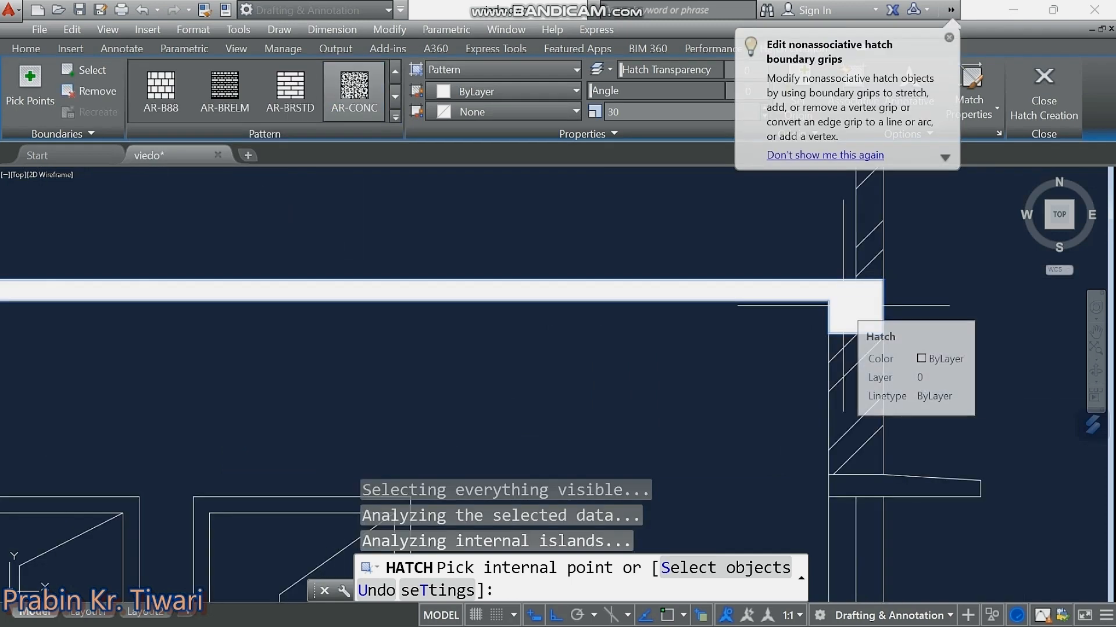
# Set the roof slab hatch's pattern scale to 1 and finish the hatch.
pyautogui.scroll(-6, 843, 306)
pyautogui.scroll(2, 844, 306)
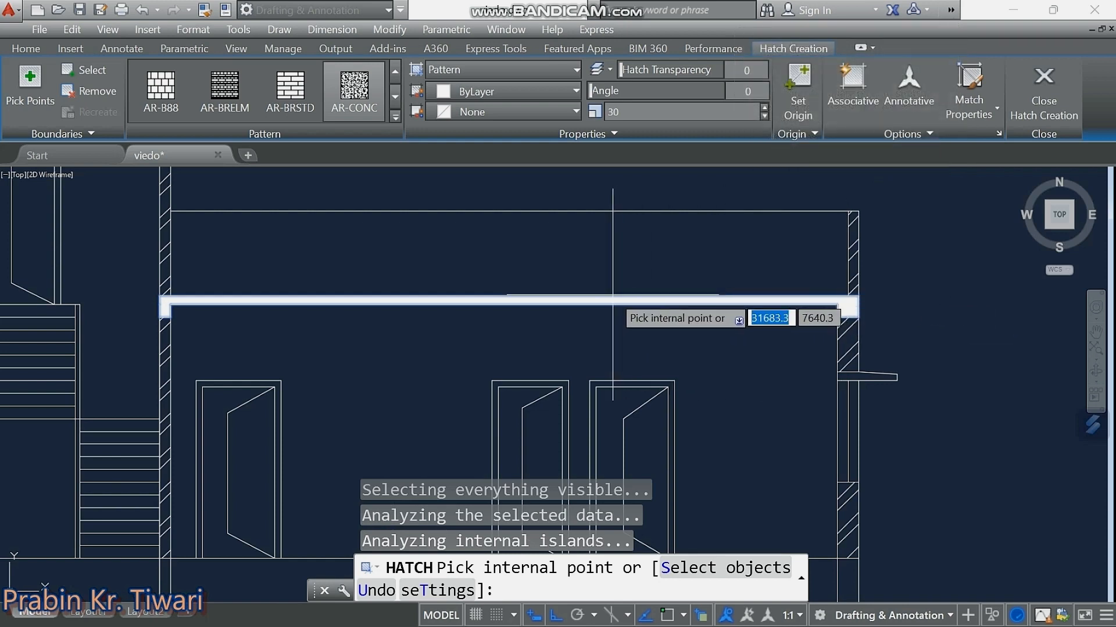
pyautogui.click(620, 111)
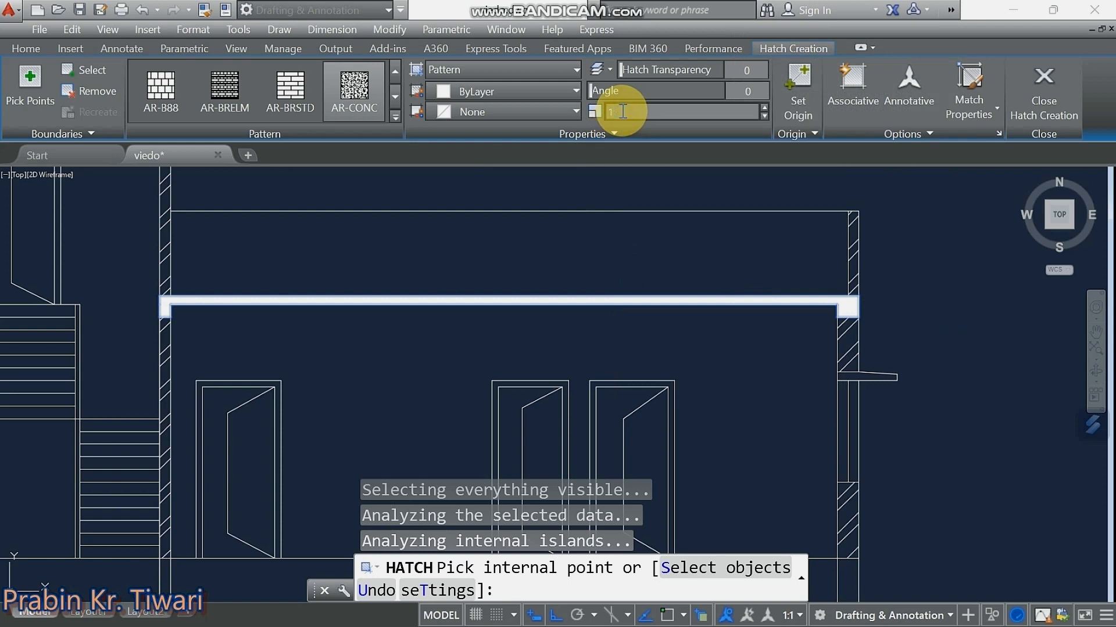
pyautogui.press('Return')
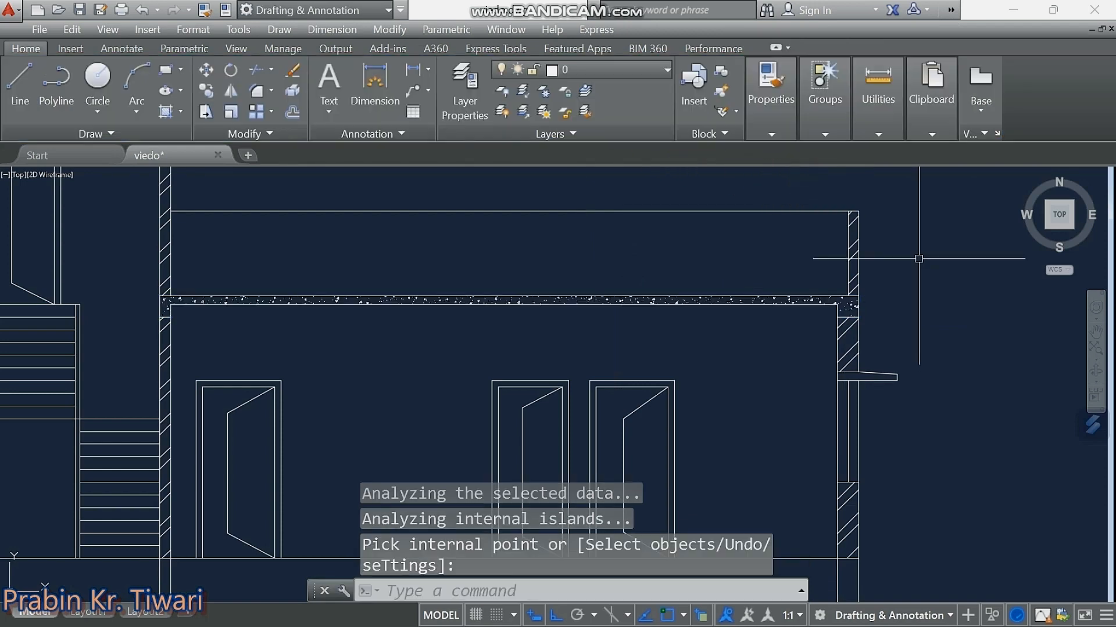
pyautogui.press('Escape')
pyautogui.press('Escape')
pyautogui.press('Escape')
# Erase the stair tower inner wall's lines inside the plinth, between the floor line and the base line.
pyautogui.scroll(6, 188, 306)
pyautogui.scroll(-3, 242, 302)
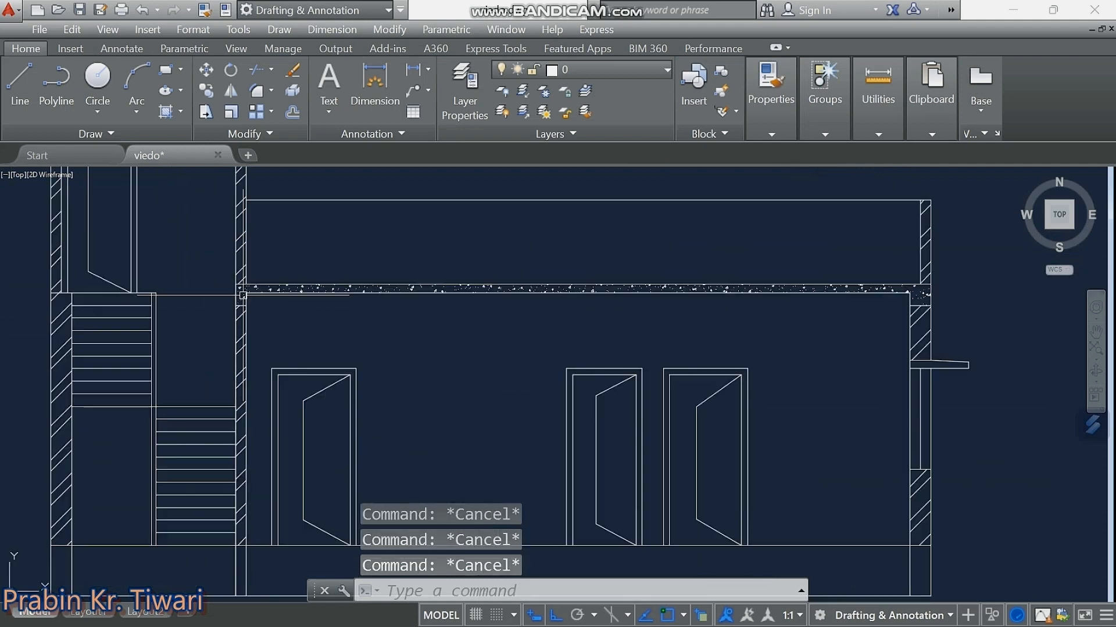
pyautogui.scroll(6, 237, 301)
pyautogui.scroll(-7, 238, 301)
pyautogui.moveTo(384, 318)
pyautogui.mouseDown(button='middle')
pyautogui.moveTo(549, 333)
pyautogui.moveTo(460, 311)
pyautogui.mouseUp(button='middle')
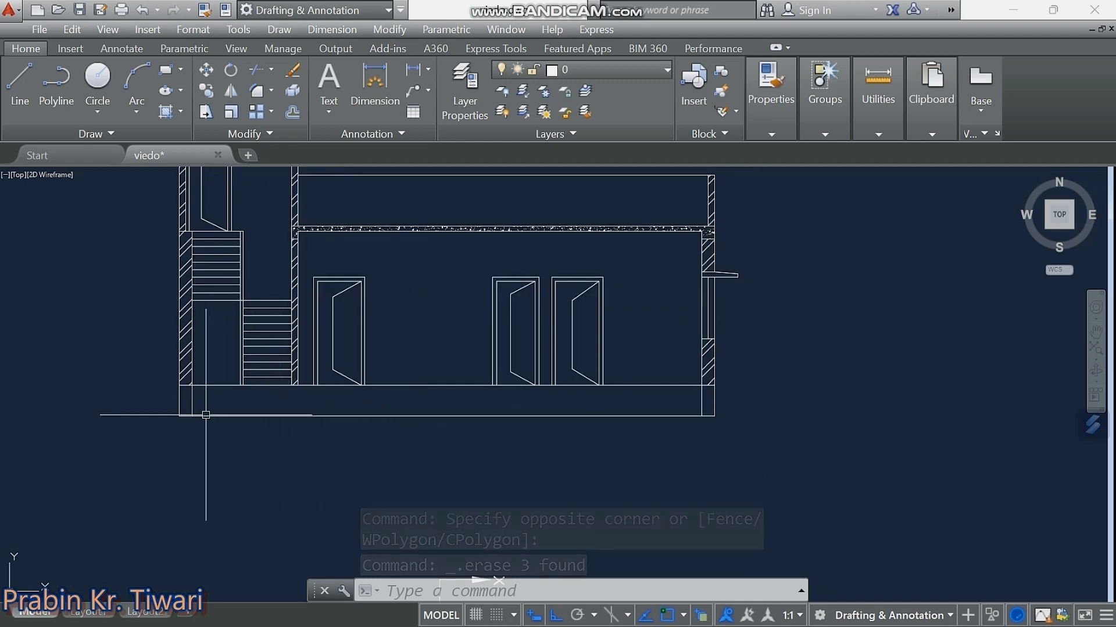
# Offset the ground floor line 25 downward into the plinth.
pyautogui.scroll(4, 215, 395)
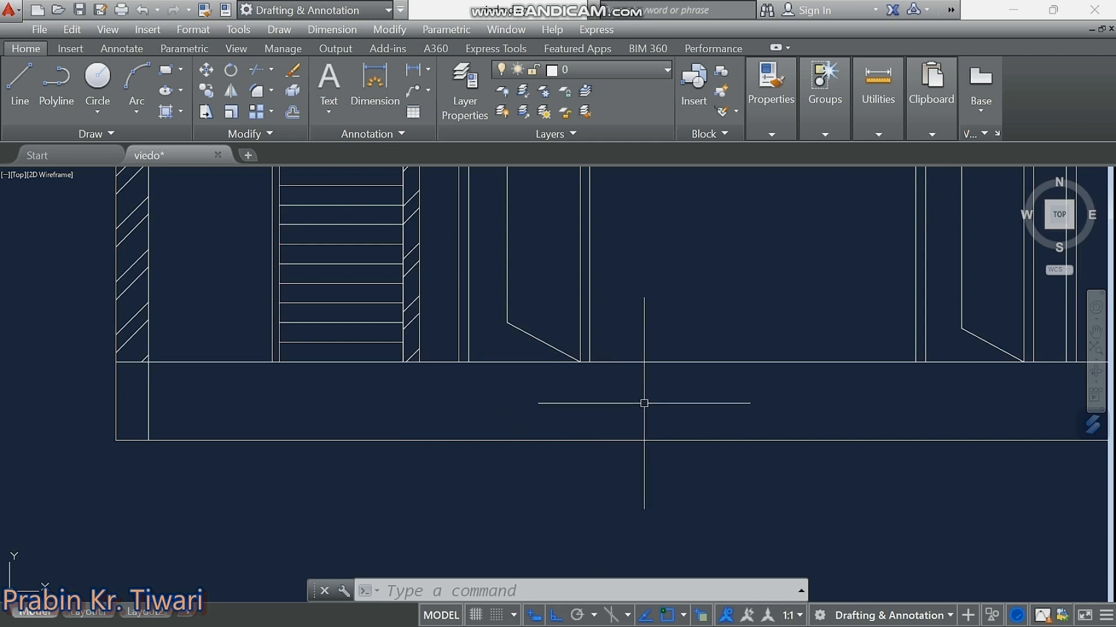
pyautogui.moveTo(717, 383); pyautogui.dragTo(589, 375, button='middle')
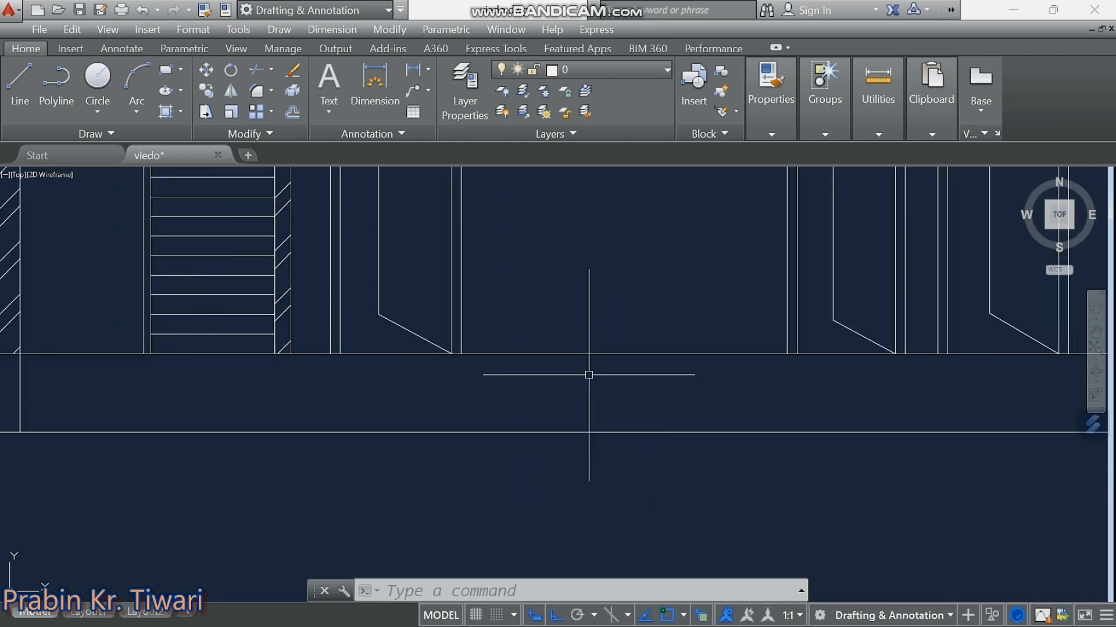
pyautogui.write('of')
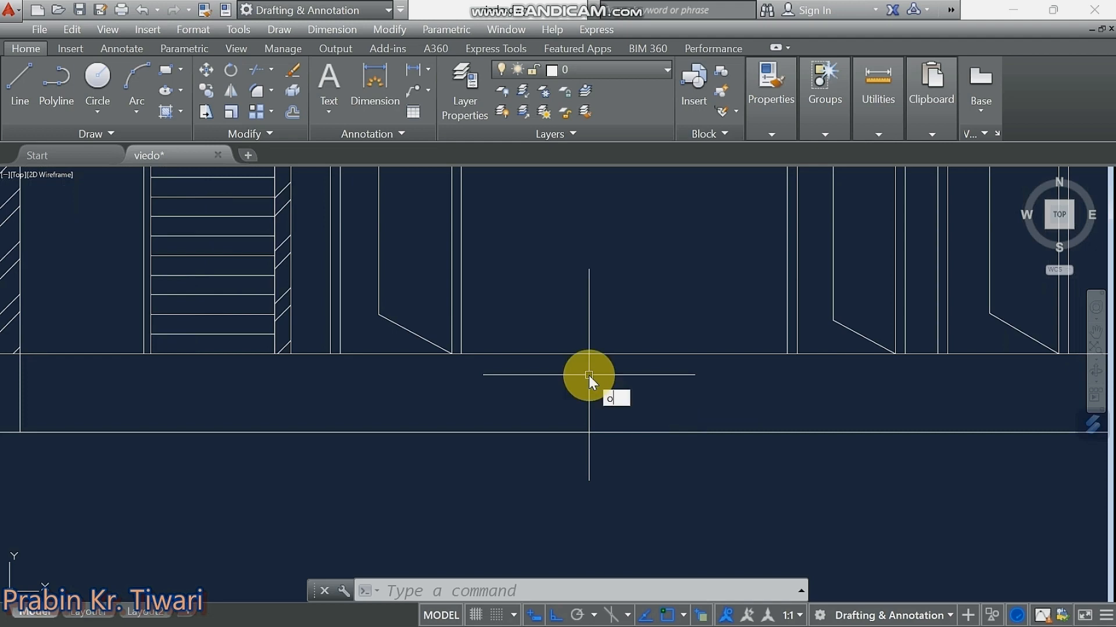
pyautogui.press('Return')
pyautogui.write('25')
pyautogui.press('Return')
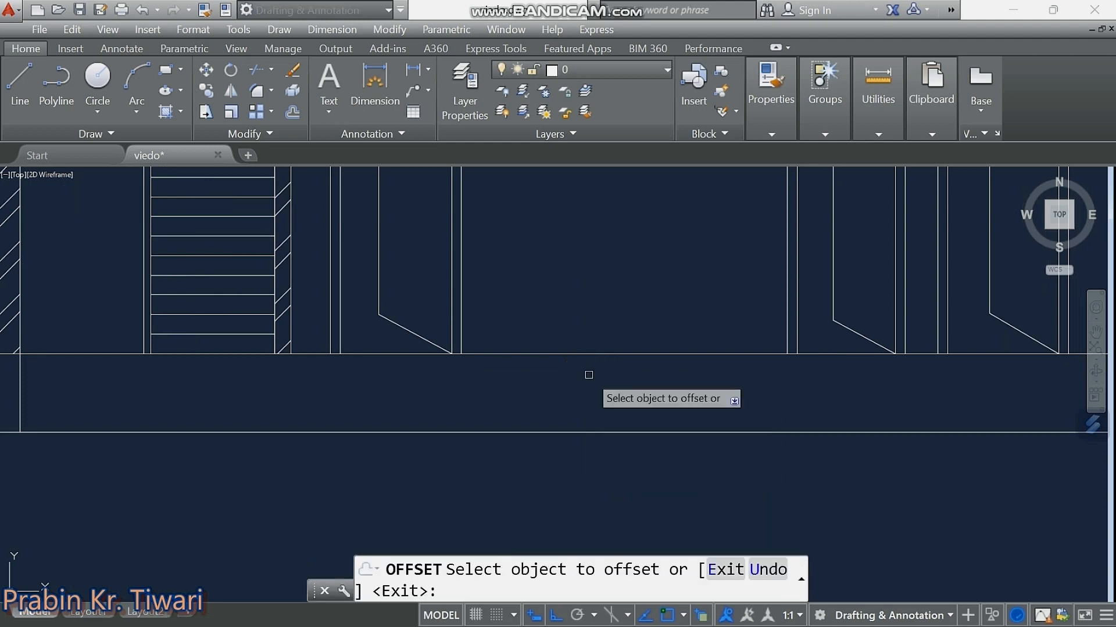
pyautogui.click(595, 355)
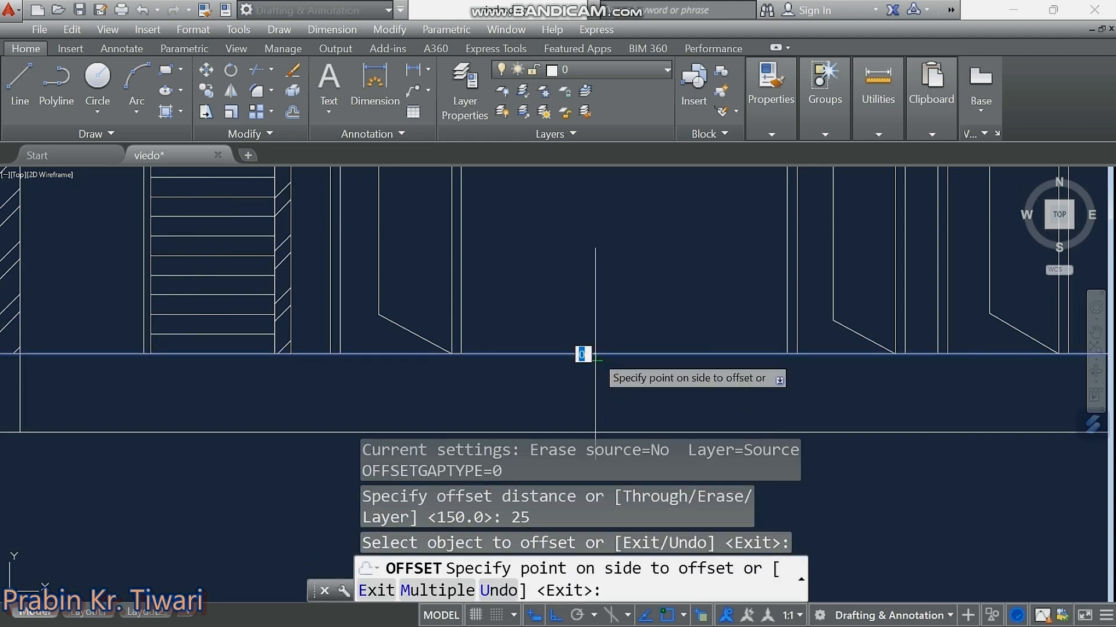
pyautogui.click(592, 384)
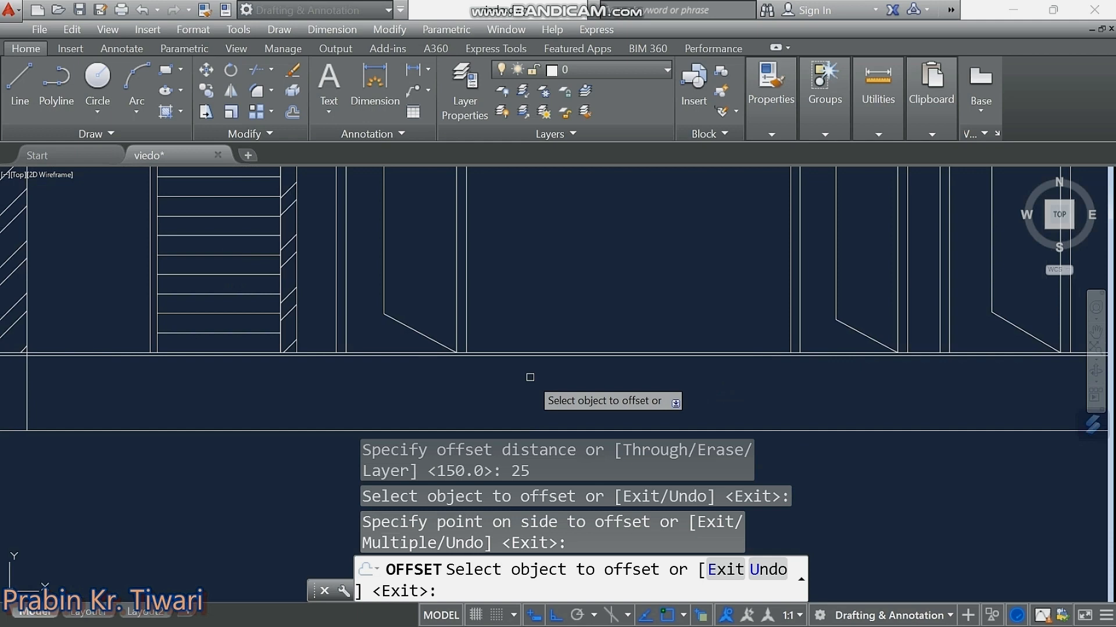
# Offset the line just below the ground floor line 75 downward.
pyautogui.scroll(2, 488, 363)
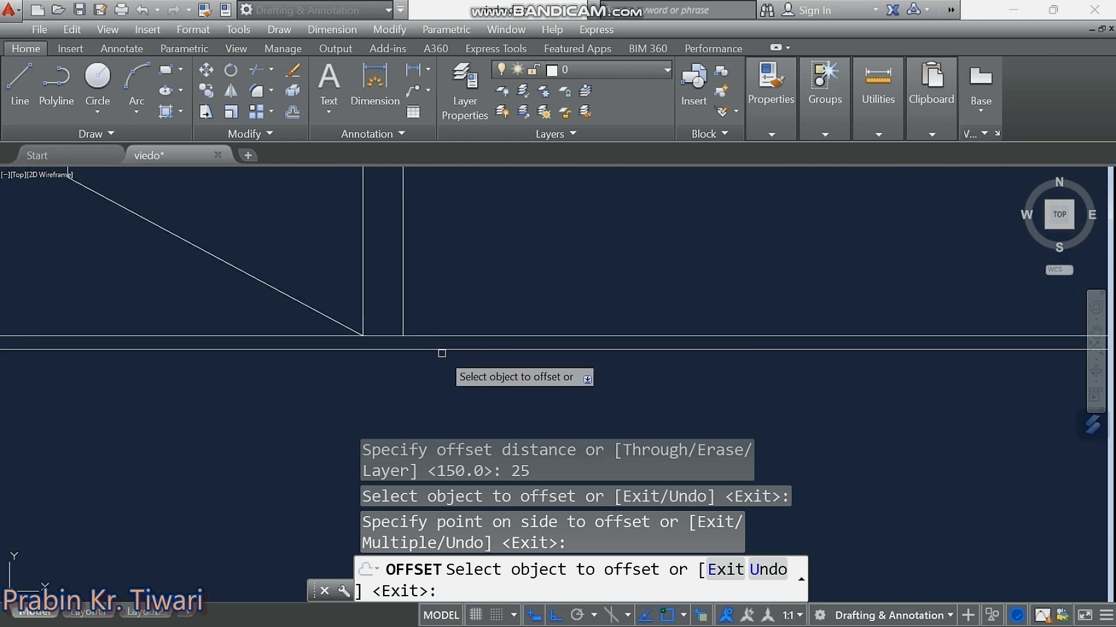
pyautogui.scroll(2, 545, 342)
pyautogui.scroll(3, 541, 344)
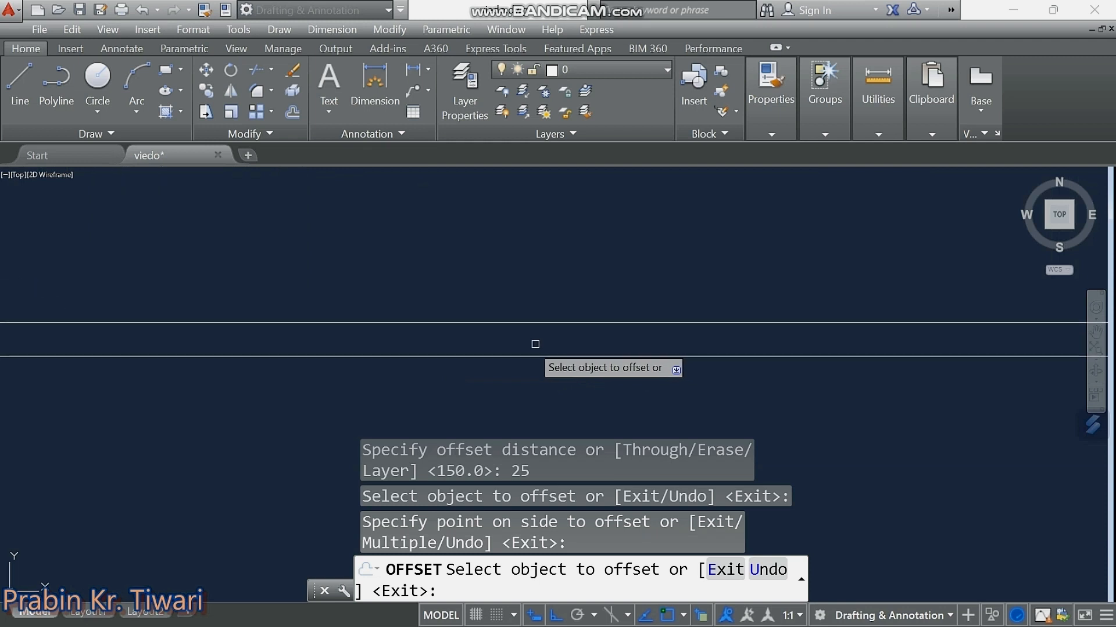
pyautogui.scroll(-4, 593, 341)
pyautogui.scroll(2, 562, 349)
pyautogui.moveTo(573, 357); pyautogui.dragTo(588, 325, button='middle')
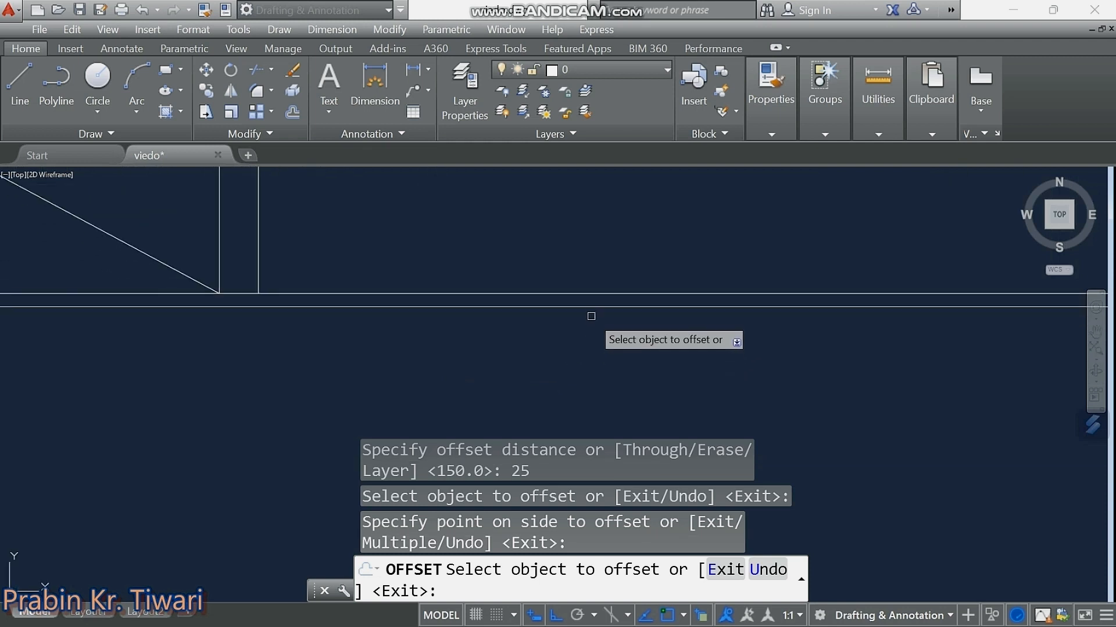
pyautogui.scroll(-3, 589, 315)
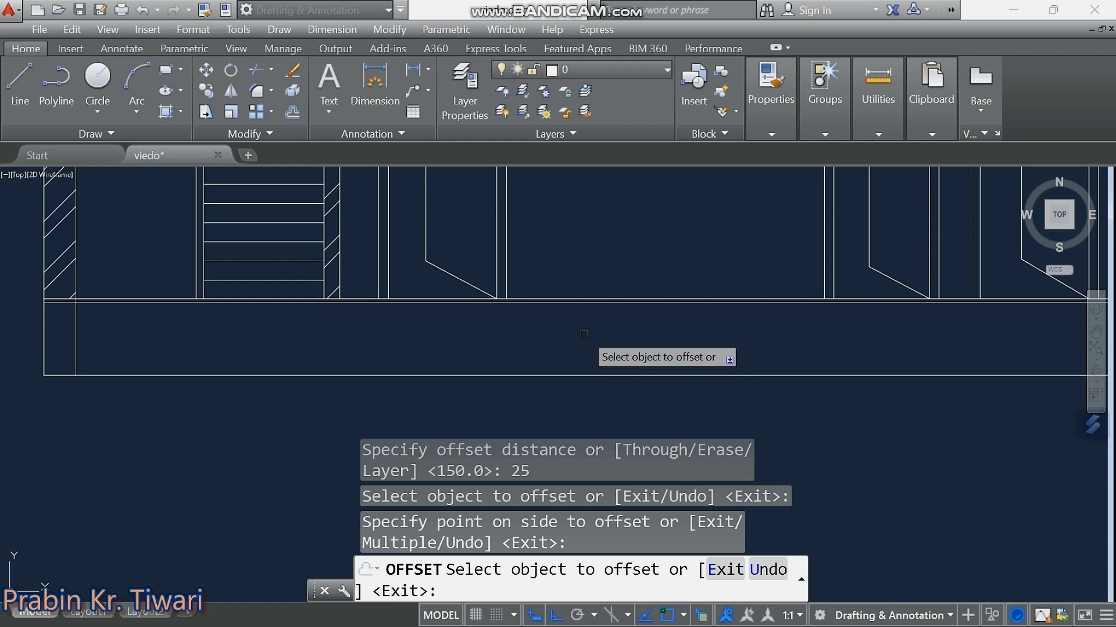
pyautogui.scroll(3, 585, 324)
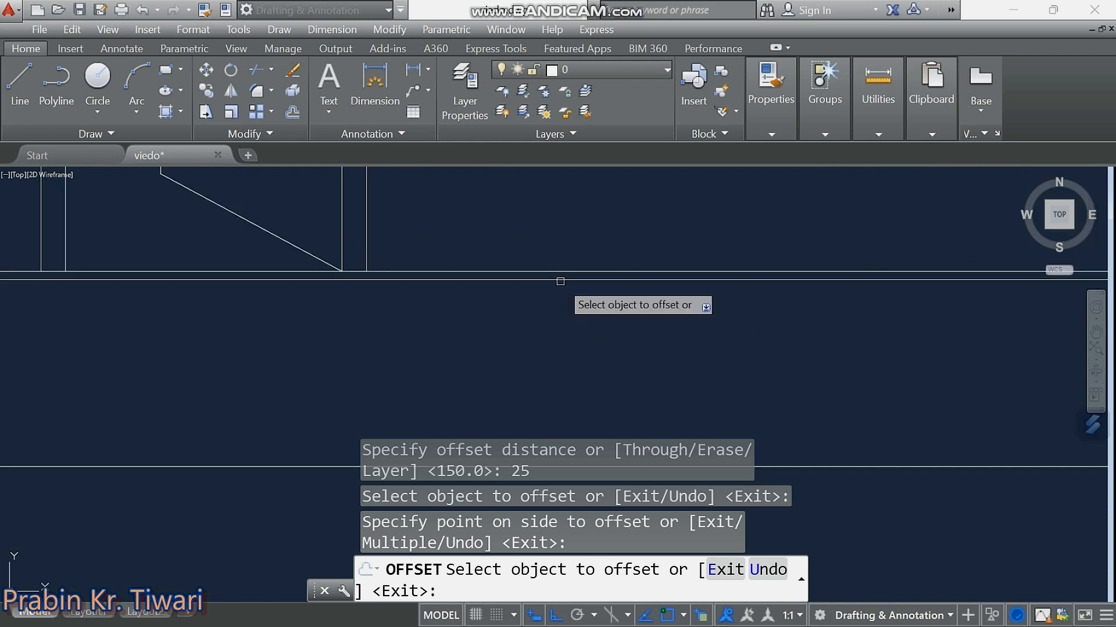
pyautogui.click(560, 282)
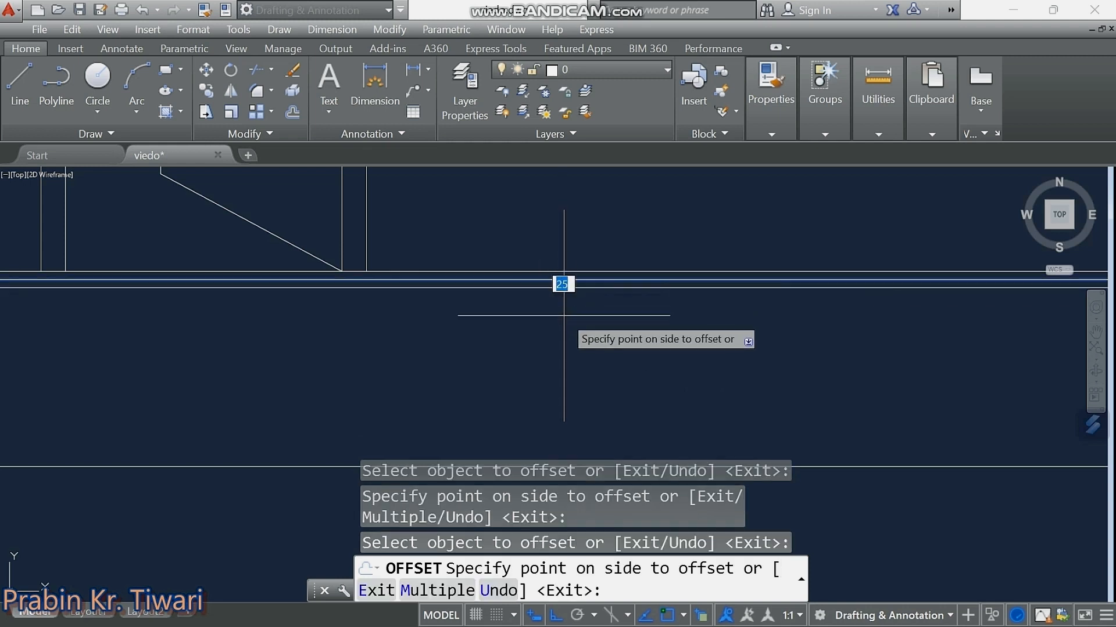
pyautogui.write('75')
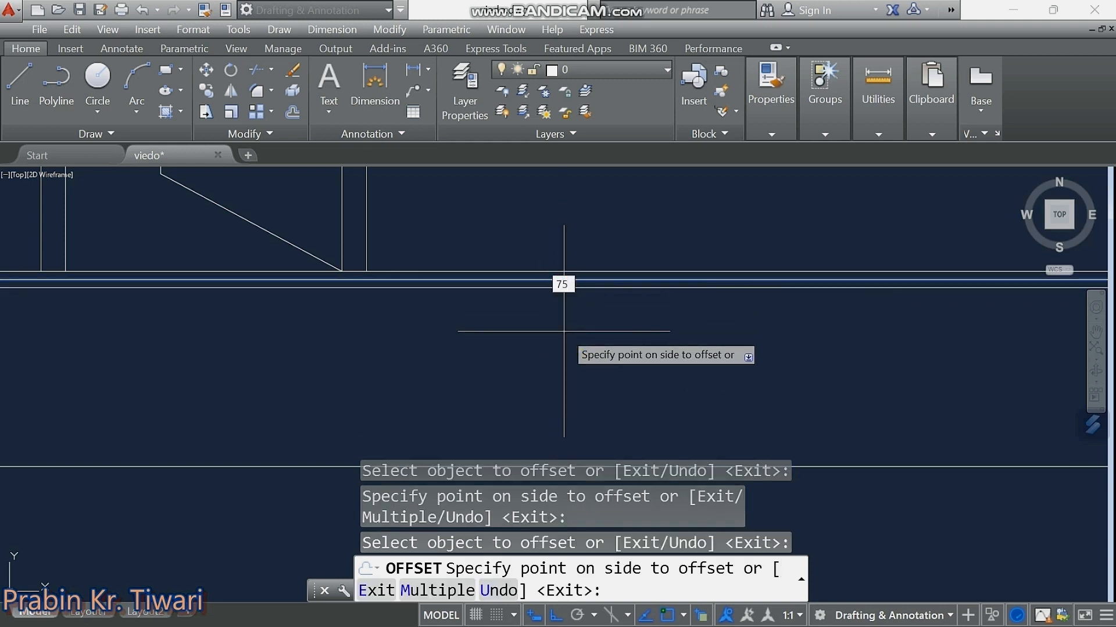
pyautogui.press('Return')
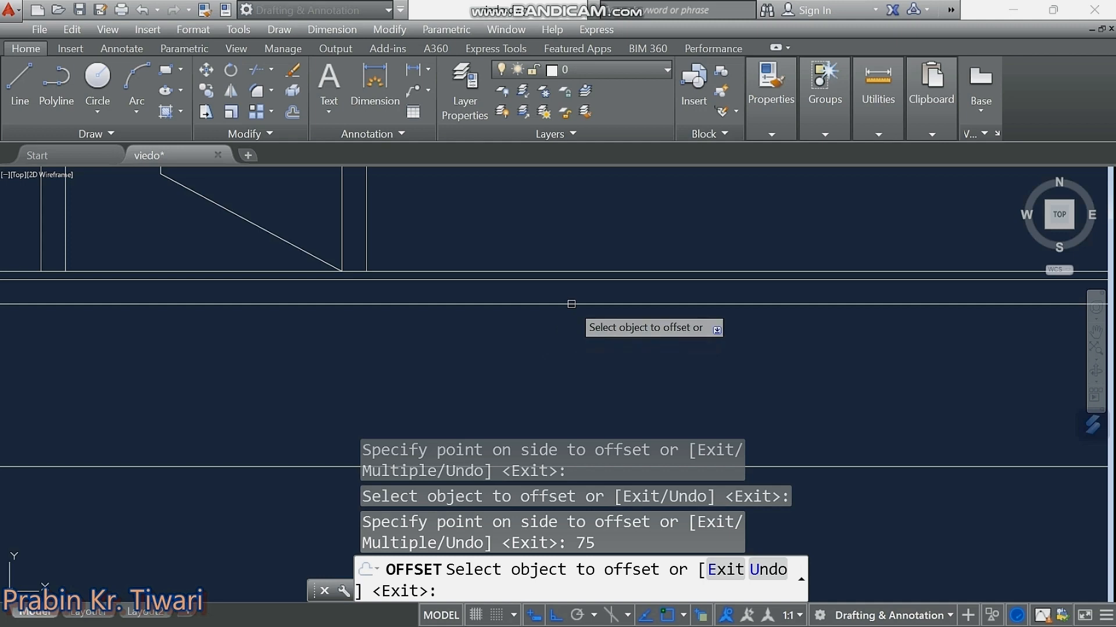
# Offset the lowest of the new floor layer lines another 75 downward and end the offset command.
pyautogui.click(568, 305)
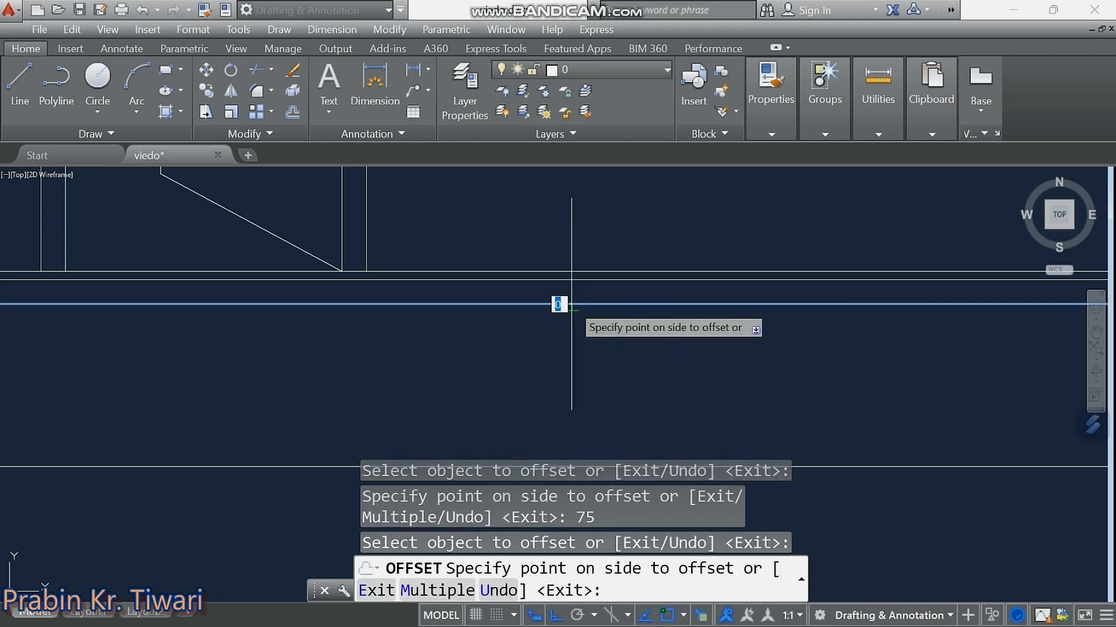
pyautogui.write('75')
pyautogui.click(570, 368)
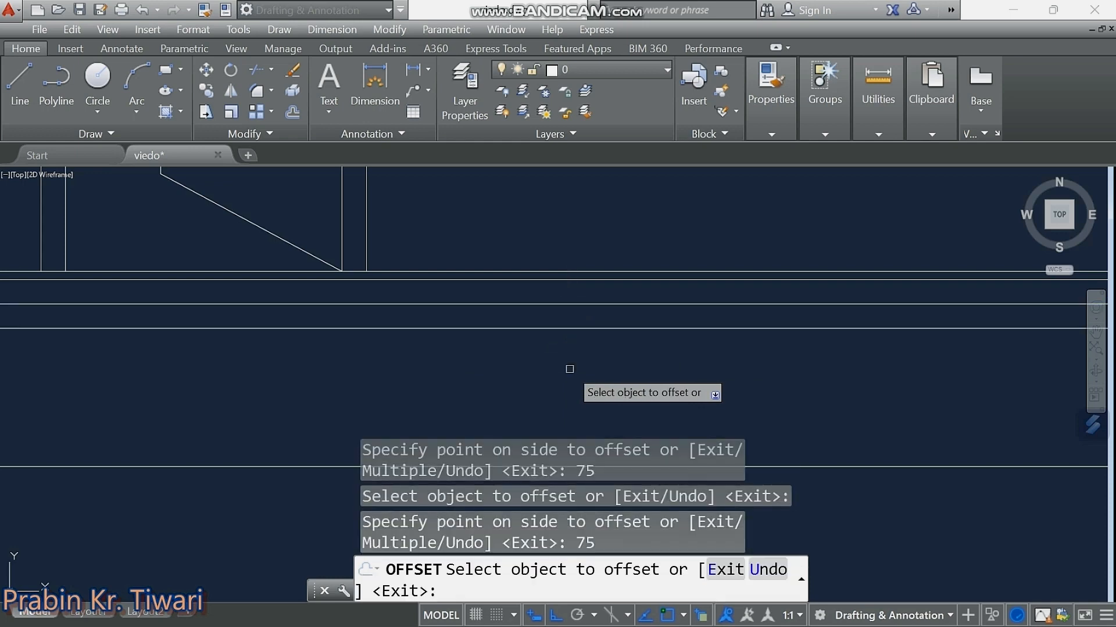
pyautogui.press('Escape')
# Trim the three floor layer lines at the inner face of the stair tower's outer wall.
pyautogui.scroll(-4, 570, 369)
pyautogui.moveTo(571, 369); pyautogui.dragTo(706, 373, button='middle')
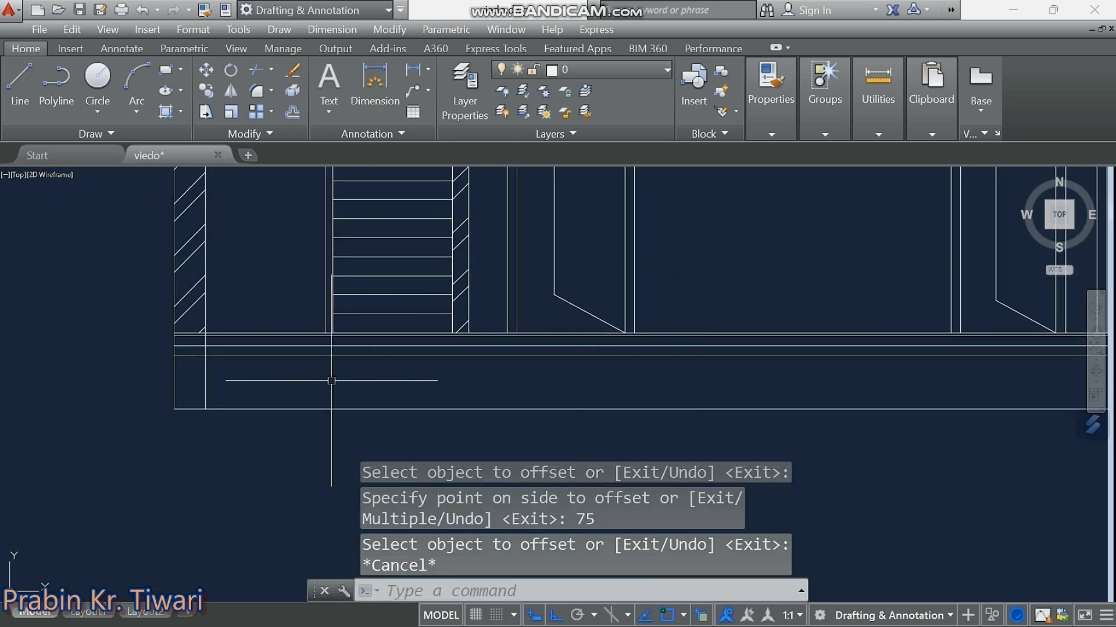
pyautogui.scroll(5, 249, 301)
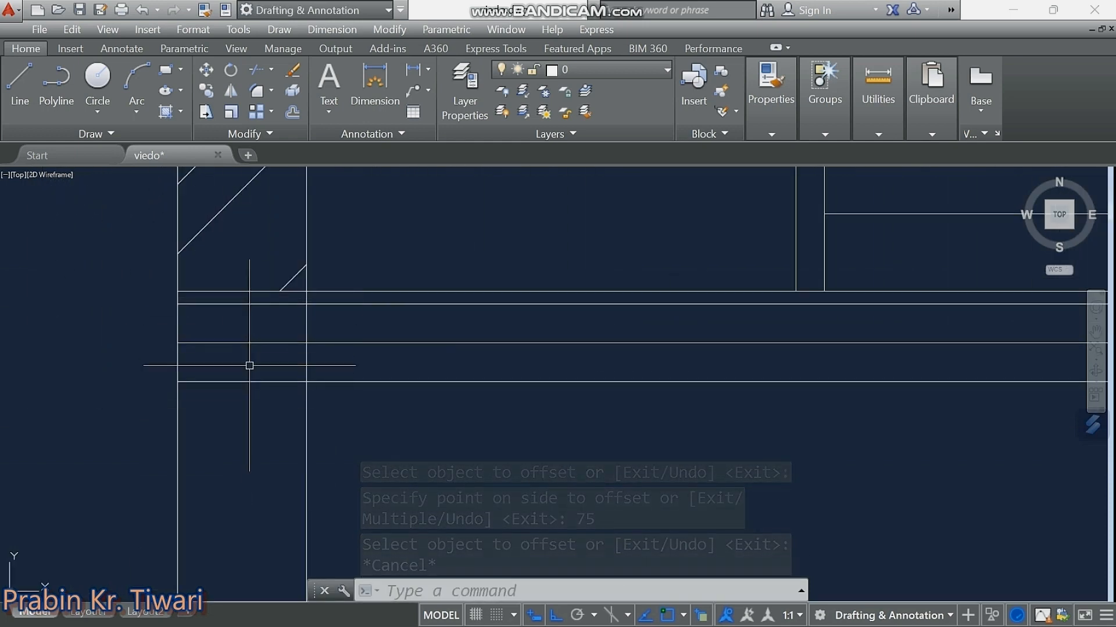
pyautogui.write('t')
pyautogui.press('Return')
pyautogui.press('Return')
pyautogui.click(271, 304)
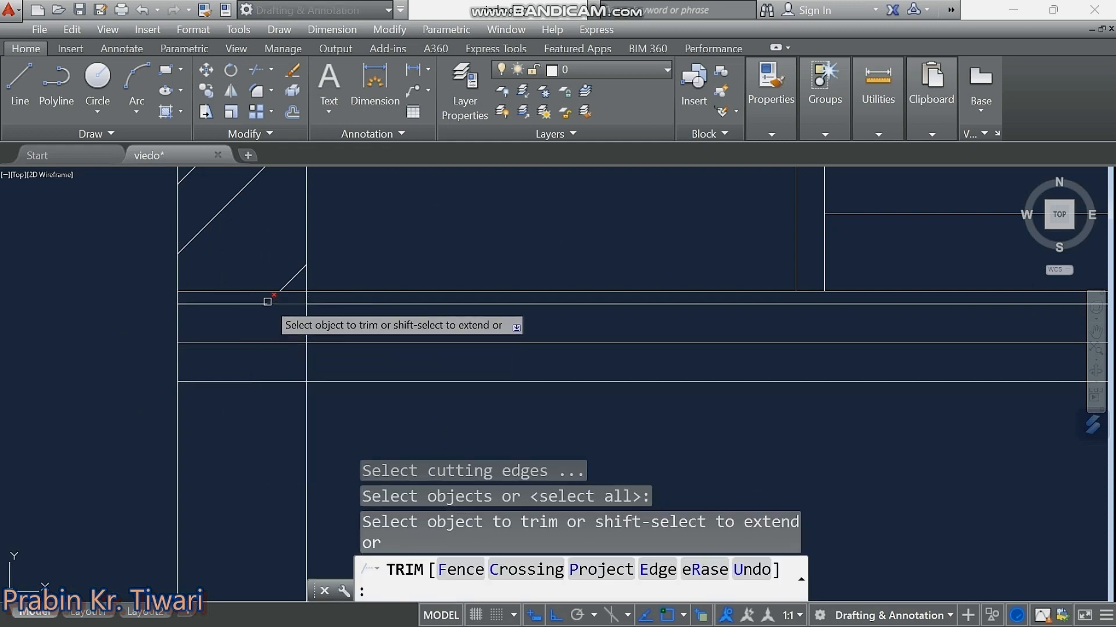
pyautogui.click(300, 344)
pyautogui.click(293, 382)
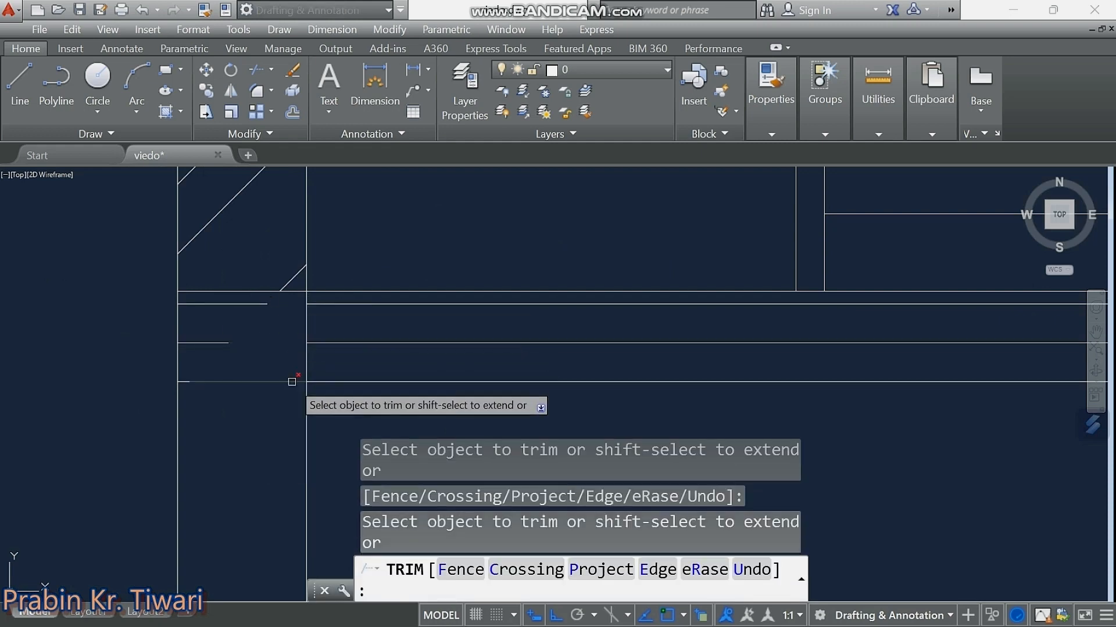
pyautogui.press('Return')
# Erase the three leftover line pieces inside the base of the stair tower's outer wall.
pyautogui.click(278, 300)
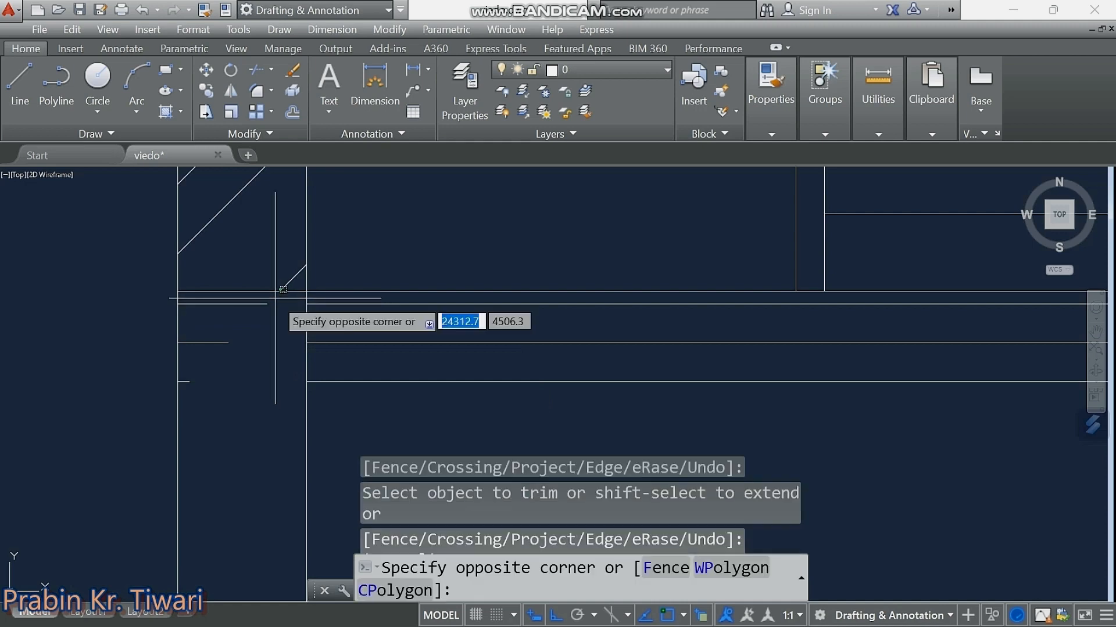
pyautogui.click(187, 404)
pyautogui.press('Delete')
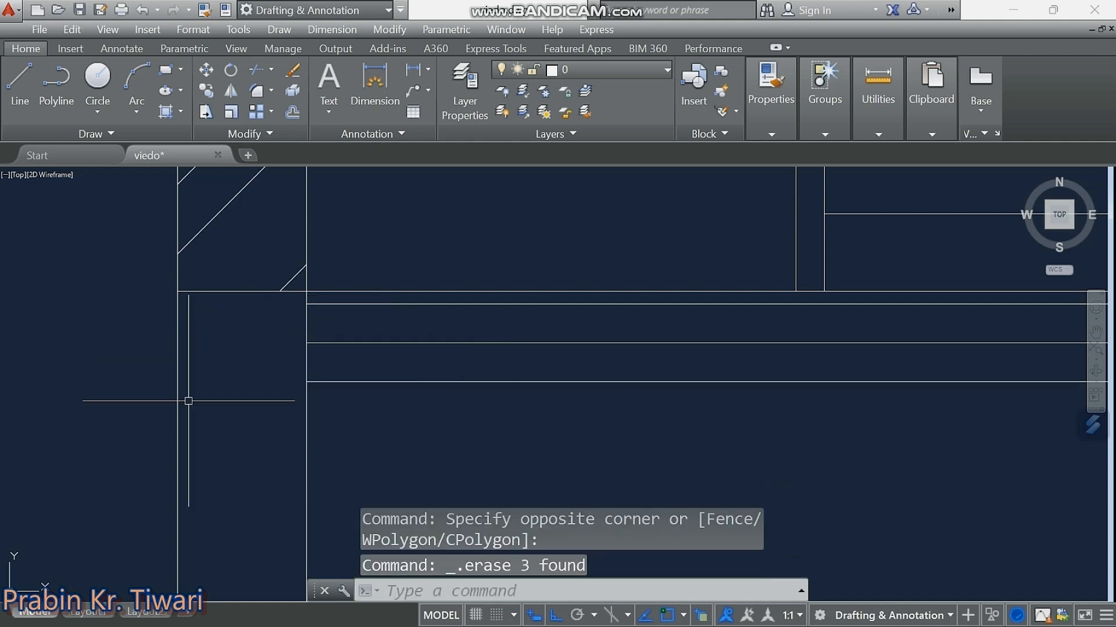
# Trim the three floor layer lines at the inner face of the outer wall opposite the stair tower.
pyautogui.scroll(-3, 186, 399)
pyautogui.moveTo(508, 399); pyautogui.dragTo(321, 368, button='middle')
pyautogui.scroll(10, 474, 365)
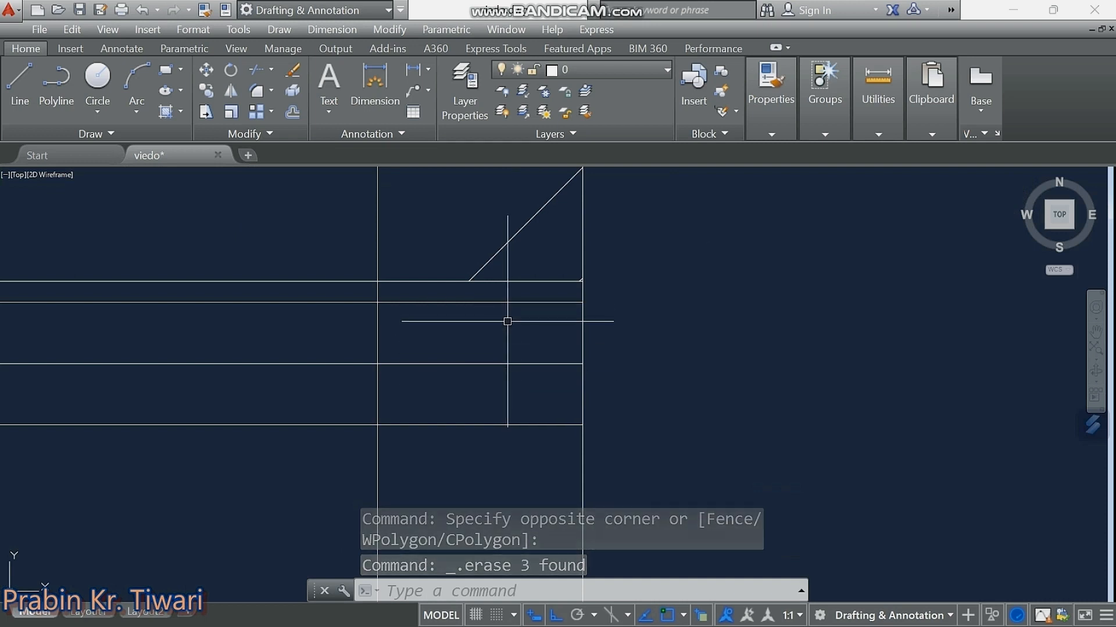
pyautogui.write('tr')
pyautogui.press('Return')
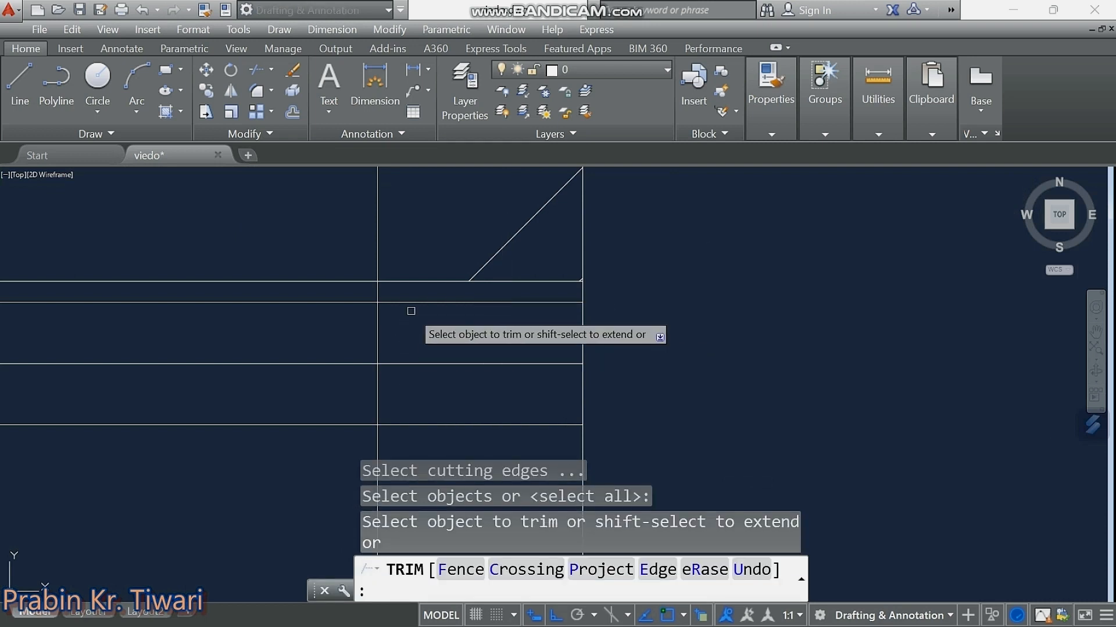
pyautogui.click(407, 288)
pyautogui.moveTo(401, 362); pyautogui.dragTo(392, 270, button='middle')
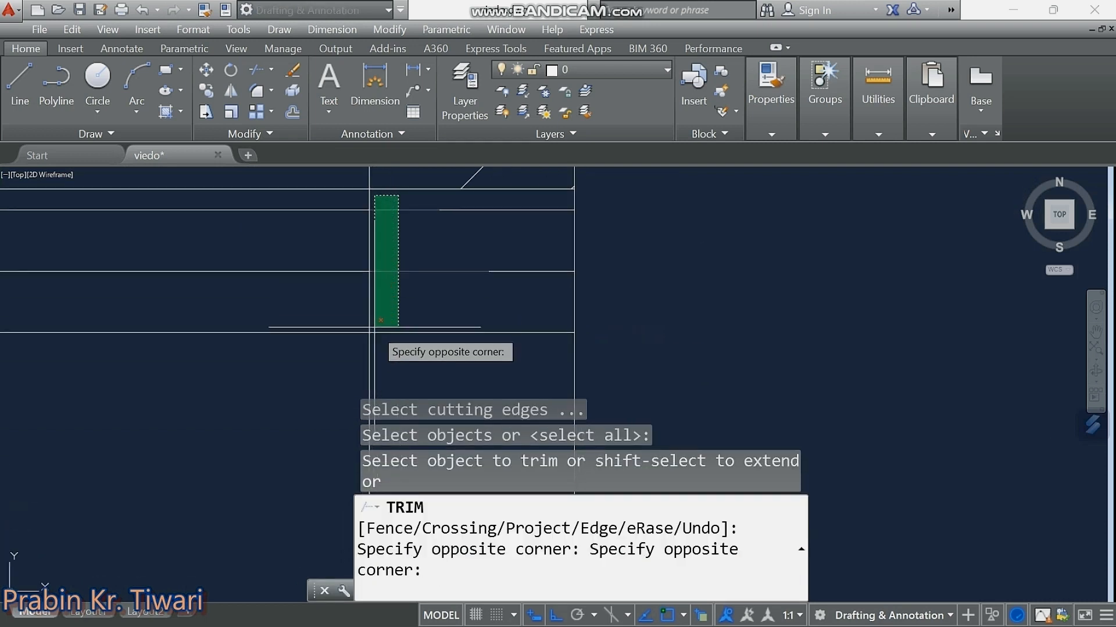
pyautogui.click(375, 343)
pyautogui.press('Escape')
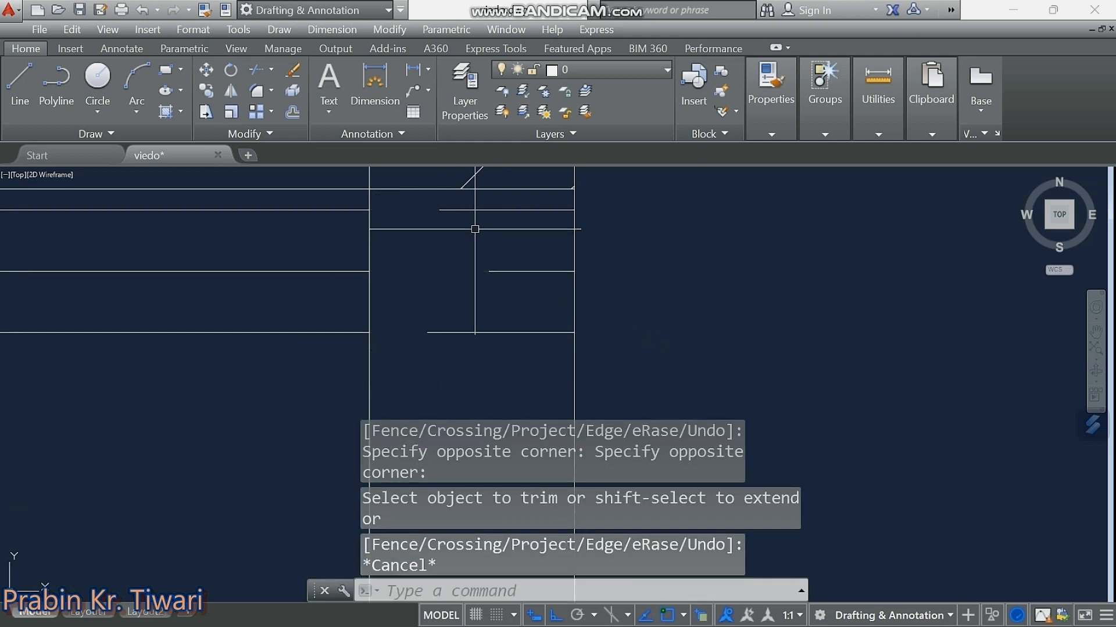
# Erase the three leftover line pieces inside the base of the outer wall opposite the stair tower.
pyautogui.click(507, 200)
pyautogui.click(469, 376)
pyautogui.press('Delete')
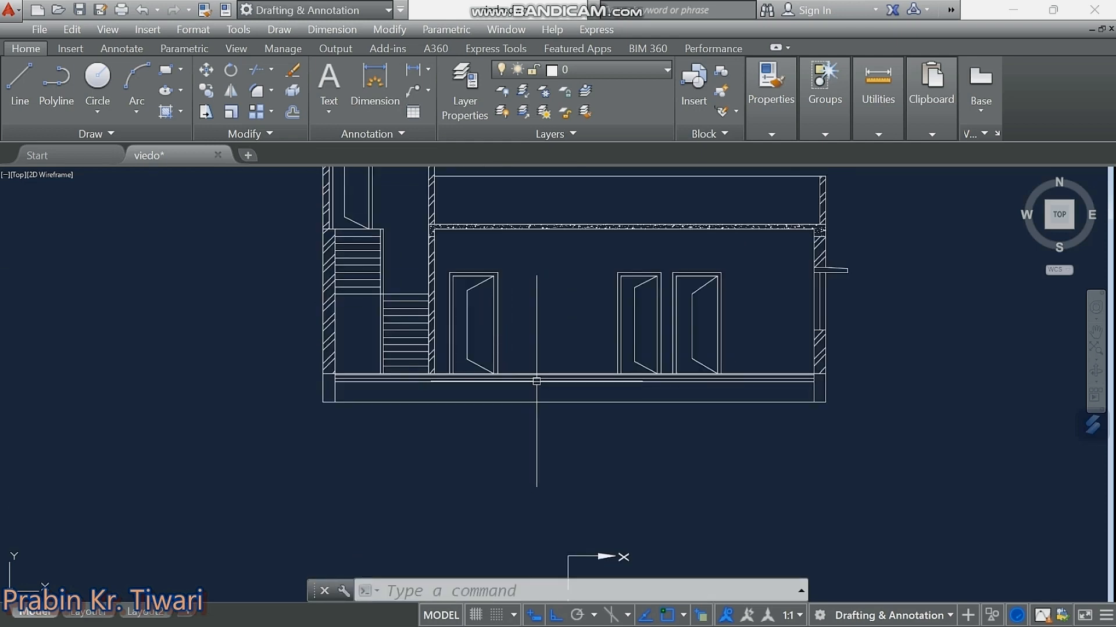
# Hatch the thin top layer of the ground floor with the SOLID pattern.
pyautogui.scroll(2, 536, 382)
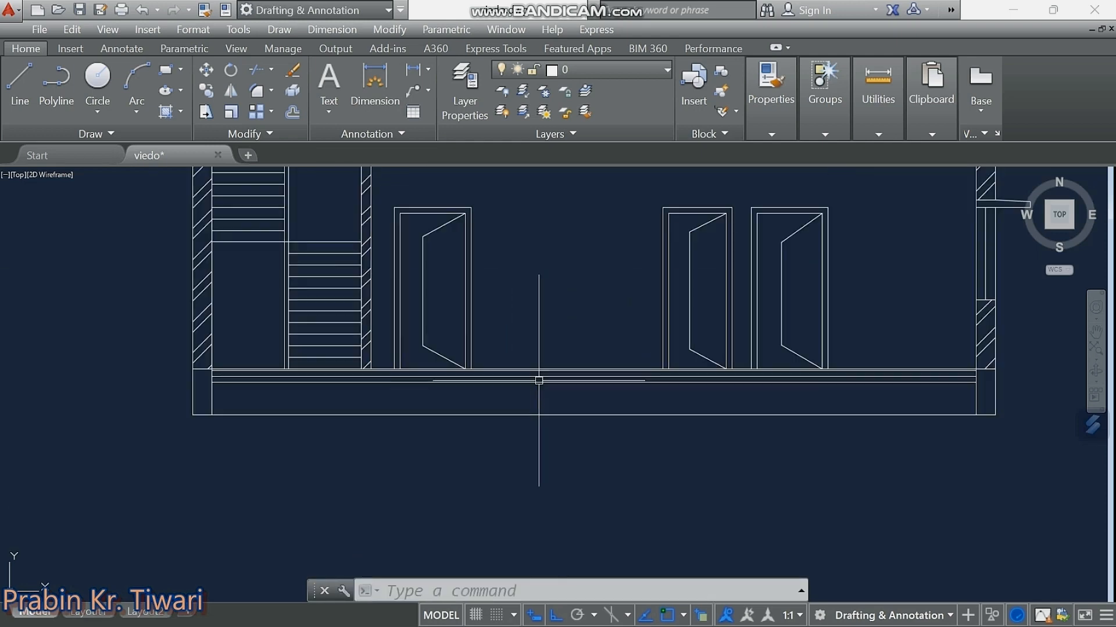
pyautogui.click(164, 113)
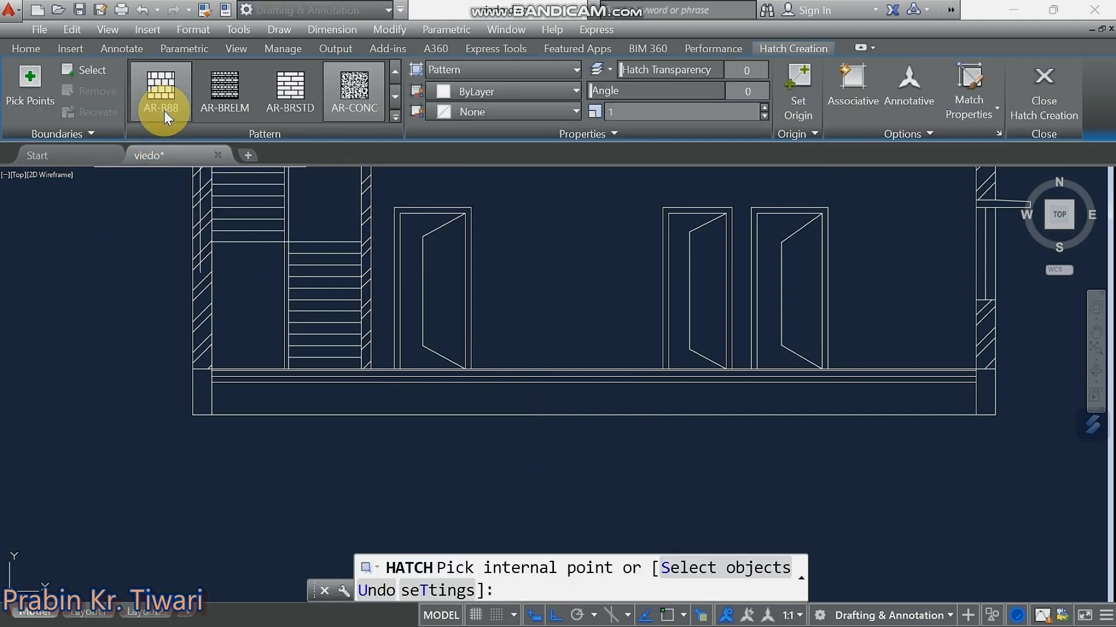
pyautogui.click(396, 115)
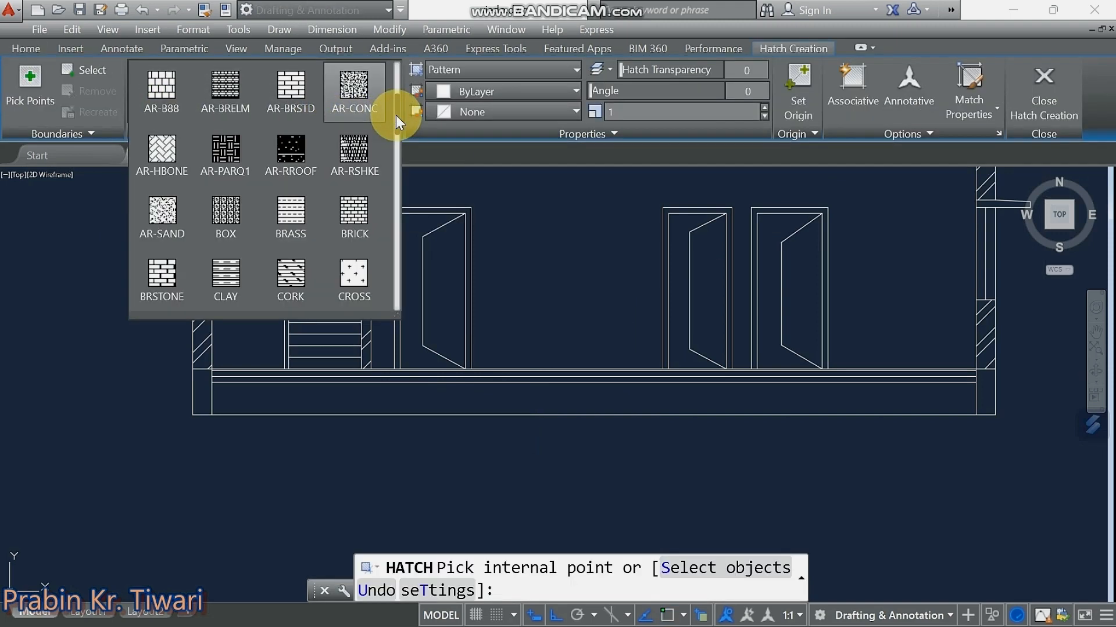
pyautogui.scroll(3, 160, 96)
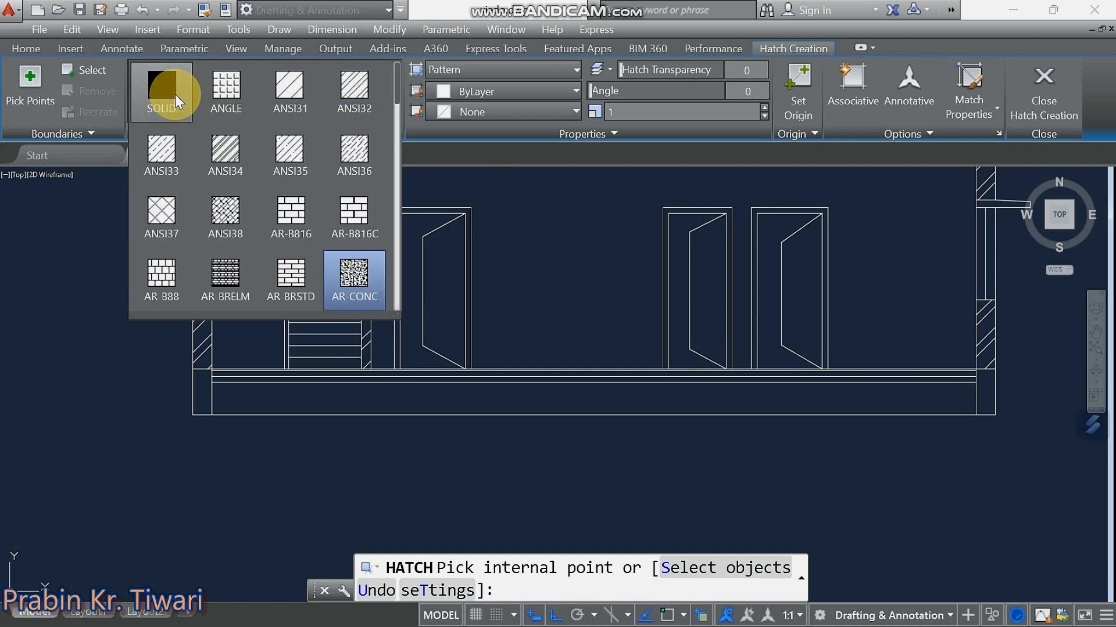
pyautogui.click(164, 94)
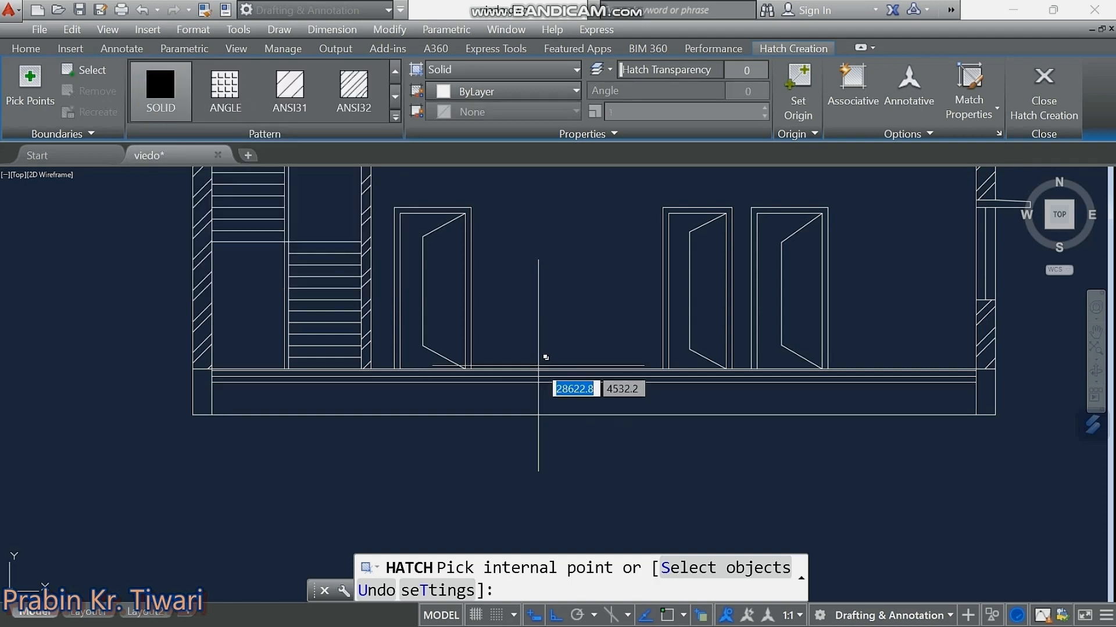
pyautogui.scroll(10, 537, 373)
pyautogui.click(540, 332)
pyautogui.press('Return')
# Hatch the floor layer directly beneath the solid-filled one with the AR-CONC pattern at scale 1 and end the hatch command.
pyautogui.scroll(-10, 540, 332)
pyautogui.moveTo(470, 342)
pyautogui.mouseDown(button='middle')
pyautogui.moveTo(404, 402)
pyautogui.moveTo(413, 402)
pyautogui.mouseUp(button='middle')
pyautogui.scroll(6, 183, 398)
pyautogui.scroll(4, 116, 398)
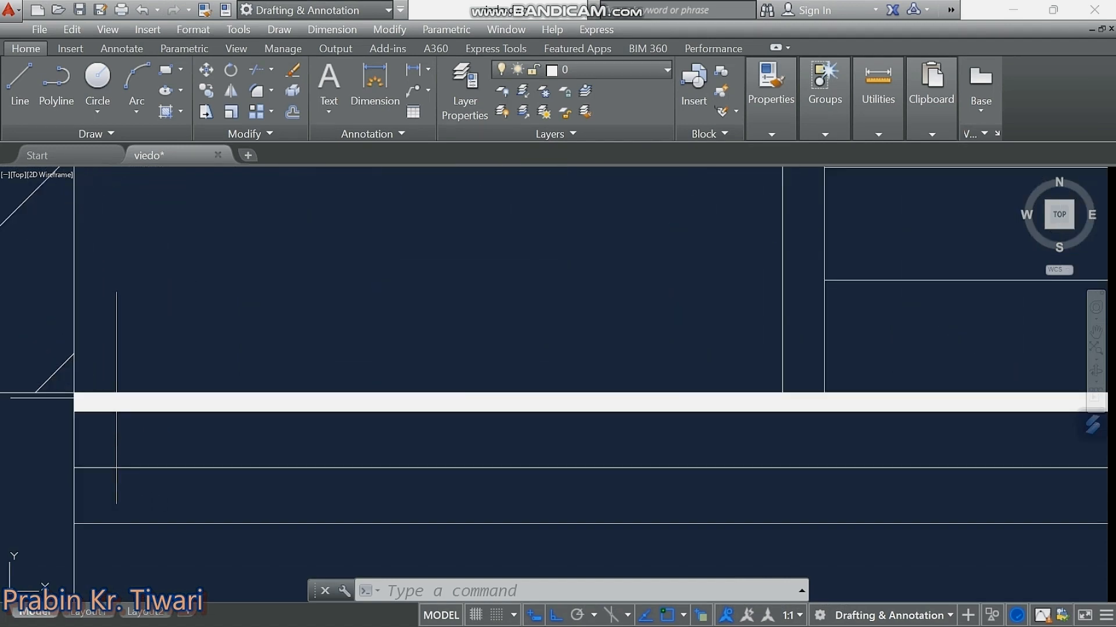
pyautogui.scroll(-4, 116, 398)
pyautogui.scroll(6, 149, 407)
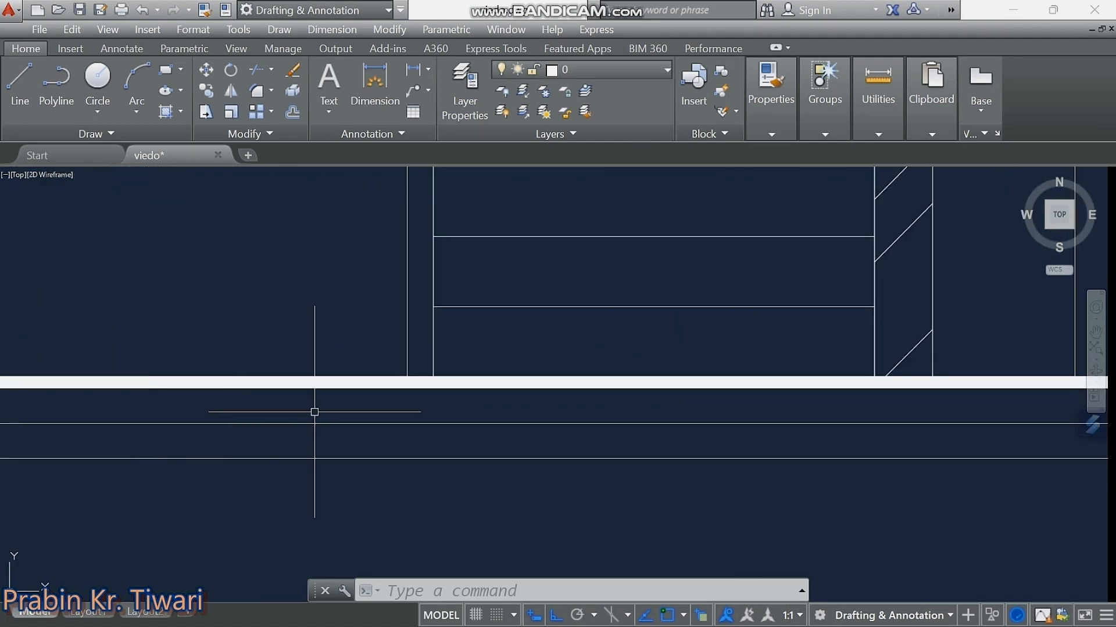
pyautogui.scroll(-3, 378, 414)
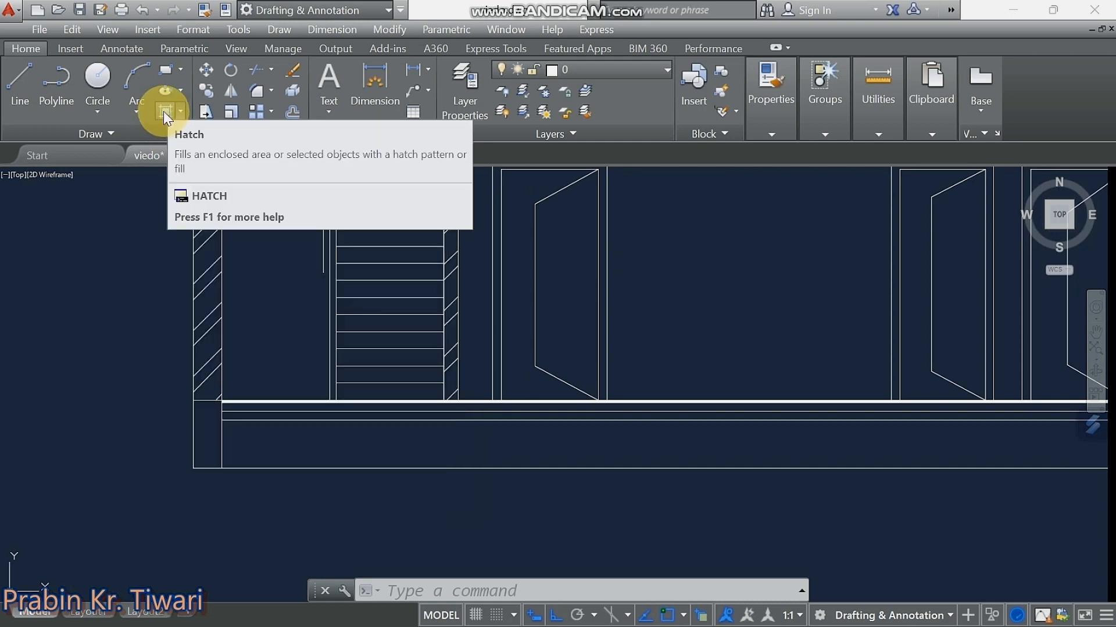
pyautogui.click(165, 110)
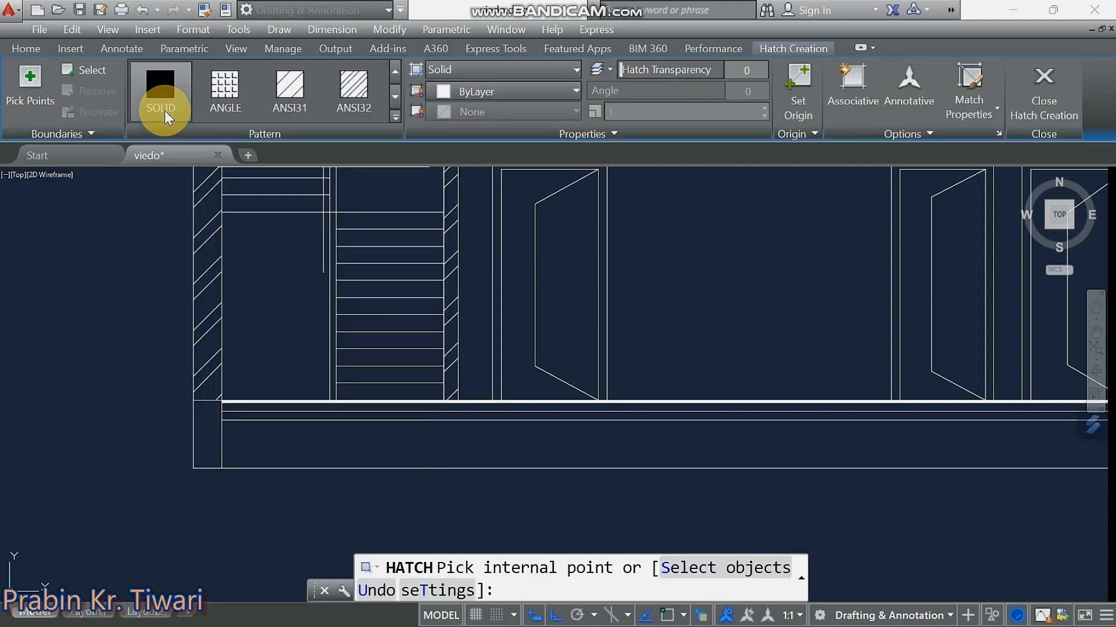
pyautogui.click(396, 119)
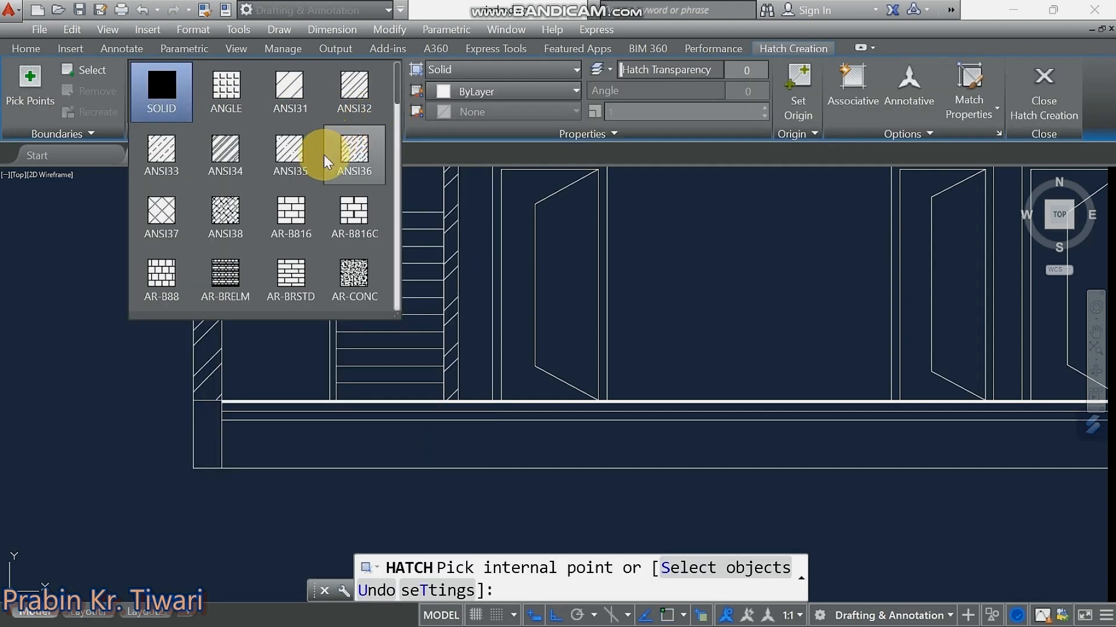
pyautogui.click(353, 274)
pyautogui.scroll(2, 230, 404)
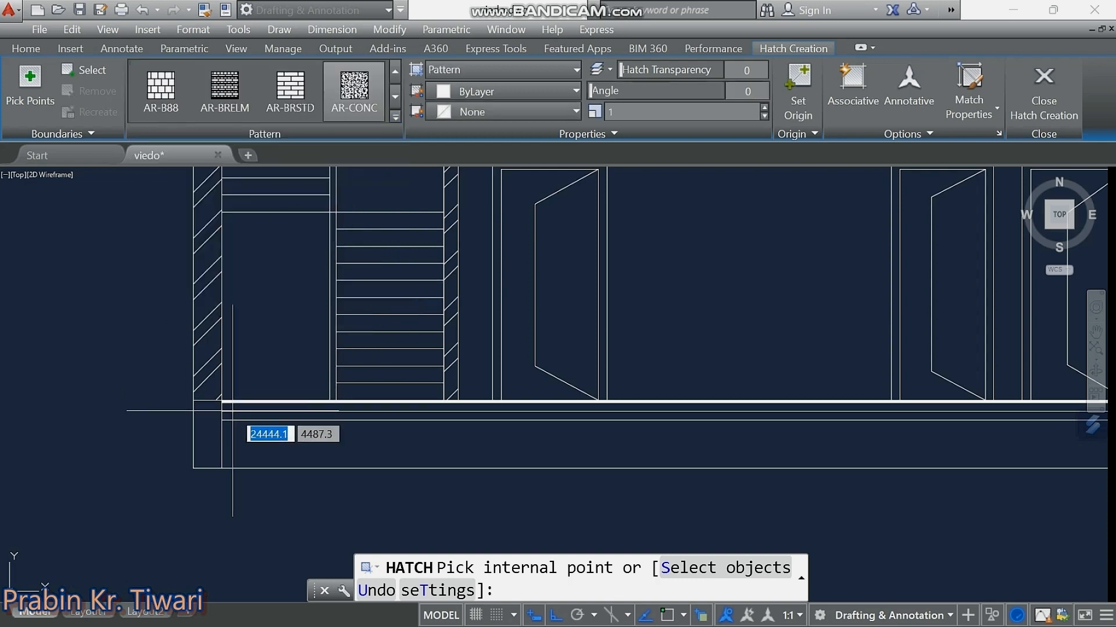
pyautogui.click(350, 414)
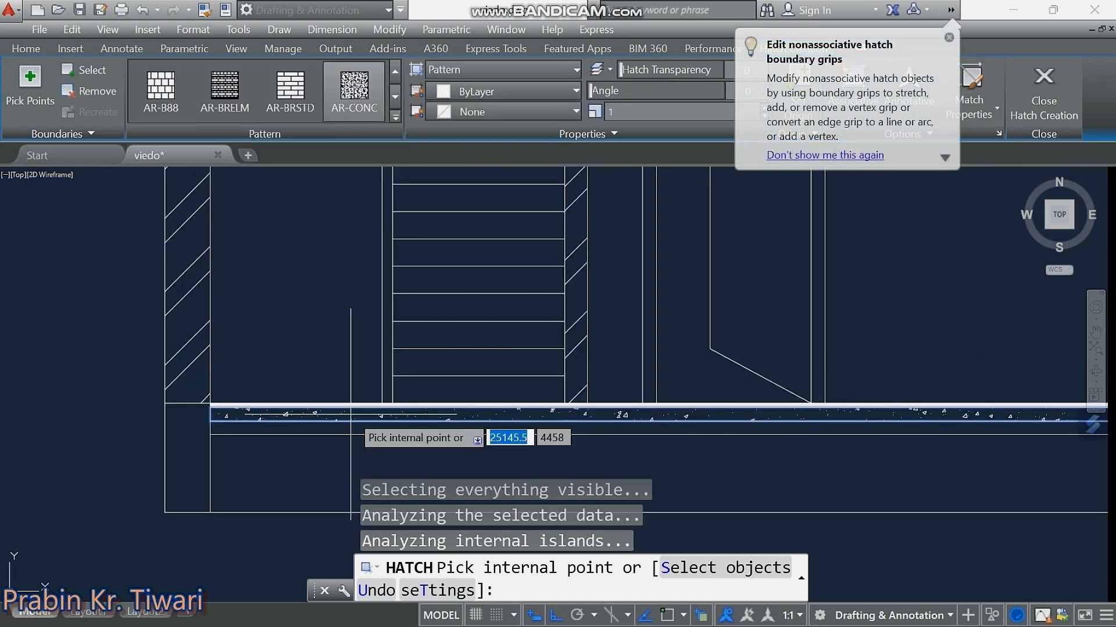
pyautogui.moveTo(632, 432)
pyautogui.mouseDown(button='middle')
pyautogui.moveTo(481, 438)
pyautogui.moveTo(267, 422)
pyautogui.mouseUp(button='middle')
pyautogui.scroll(2, 624, 401)
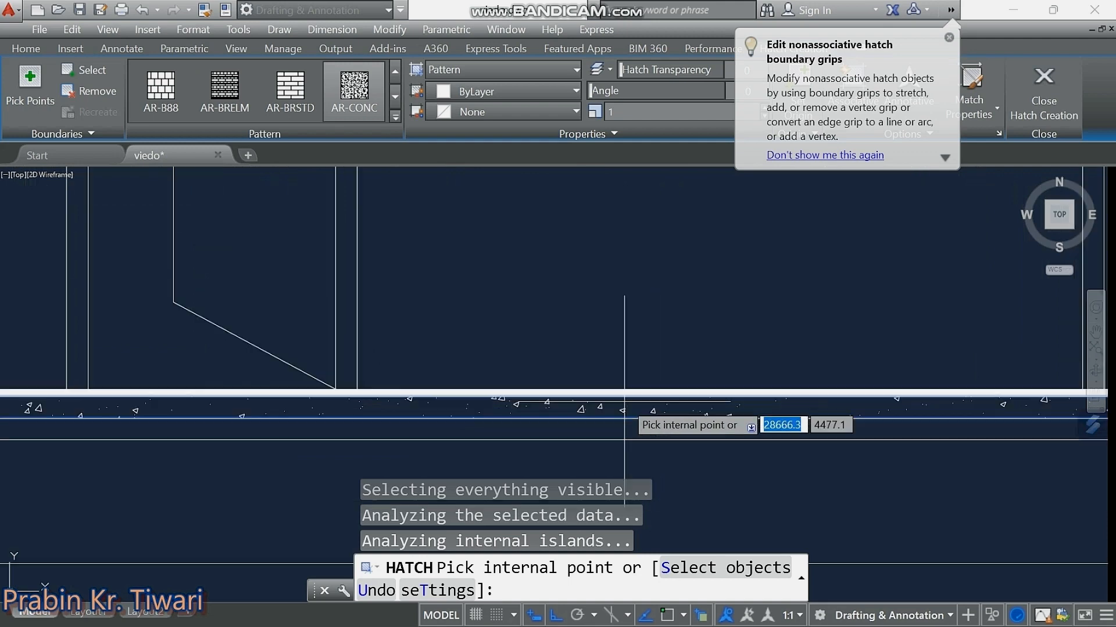
pyautogui.scroll(3, 622, 406)
pyautogui.scroll(-4, 622, 407)
pyautogui.moveTo(693, 400); pyautogui.dragTo(216, 370, button='middle')
pyautogui.press('Escape')
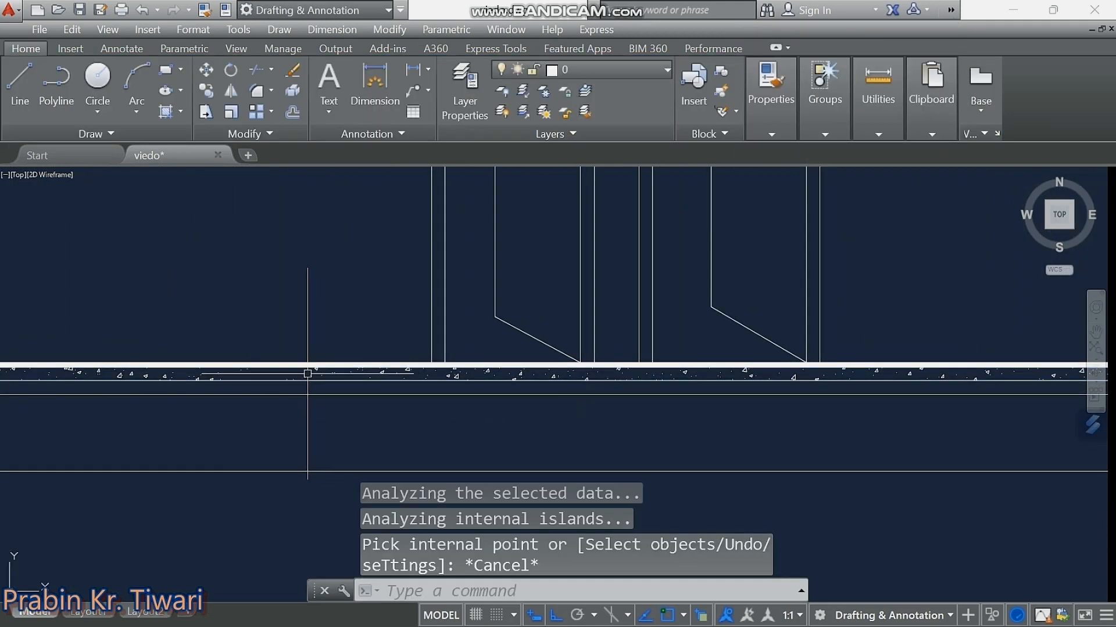
# Apply the BRICK hatch pattern to the floor layer directly below the concrete layer.
pyautogui.scroll(4, 287, 394)
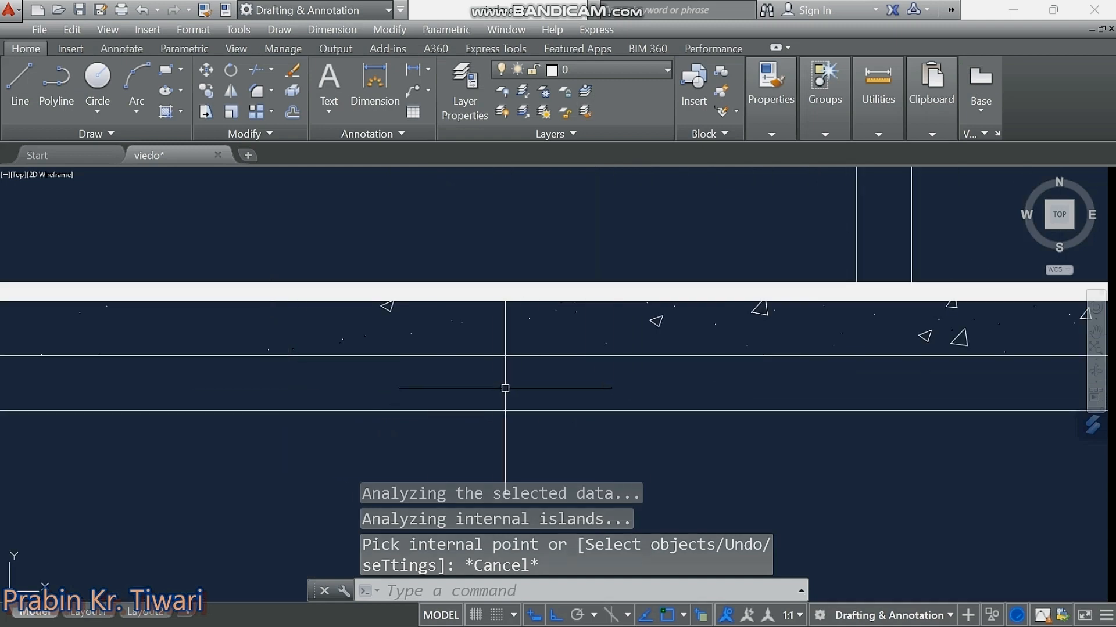
pyautogui.scroll(-2, 484, 398)
pyautogui.scroll(-3, 484, 398)
pyautogui.moveTo(249, 386); pyautogui.dragTo(436, 396, button='middle')
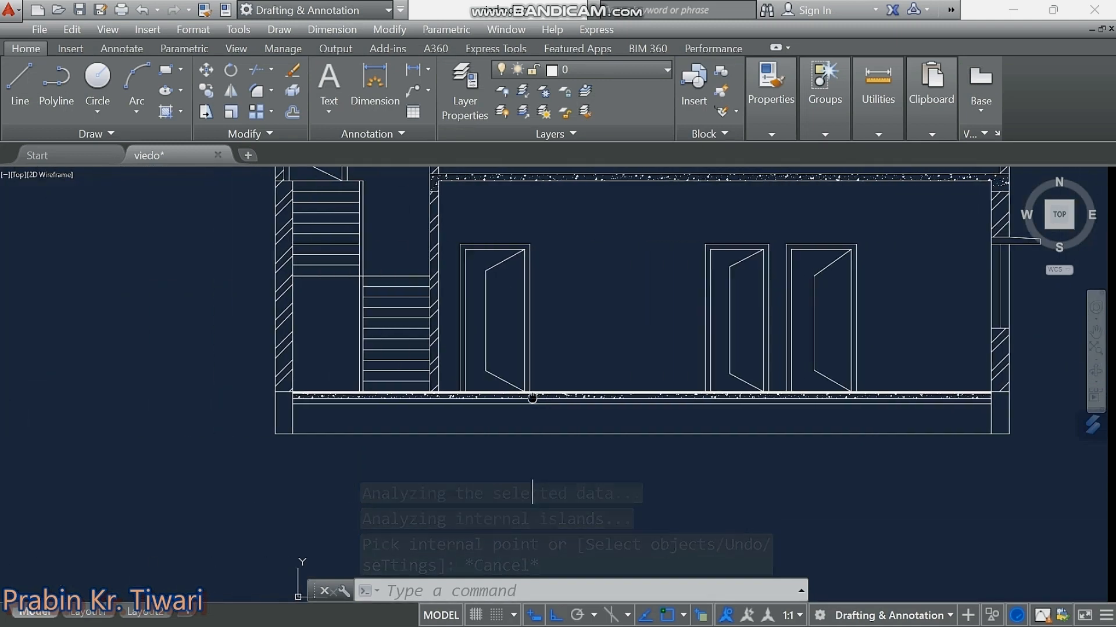
pyautogui.scroll(4, 294, 403)
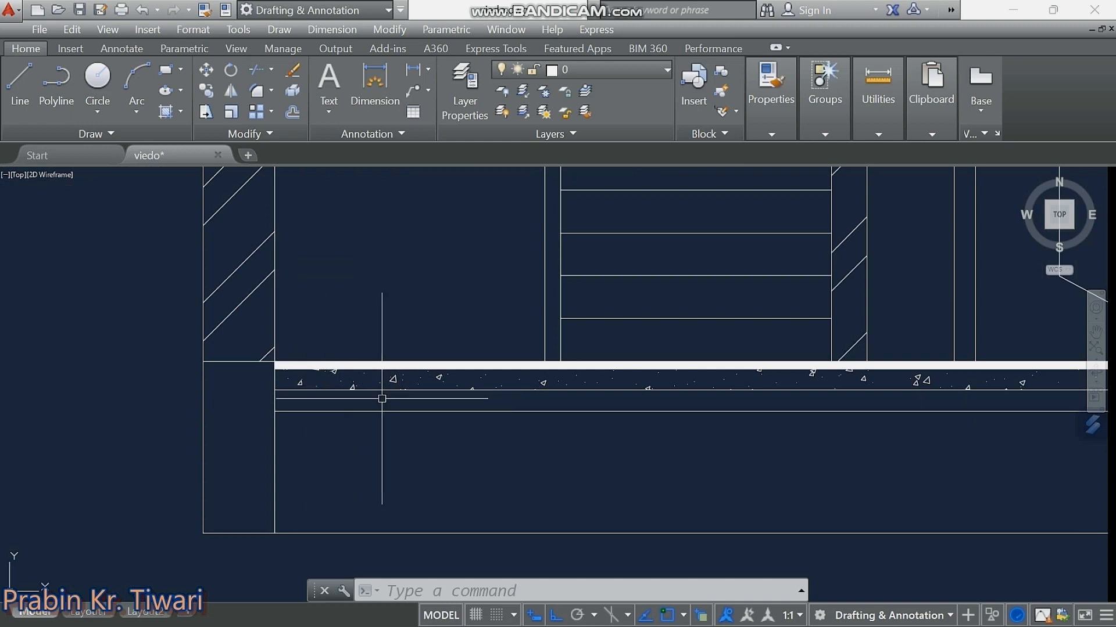
pyautogui.click(166, 111)
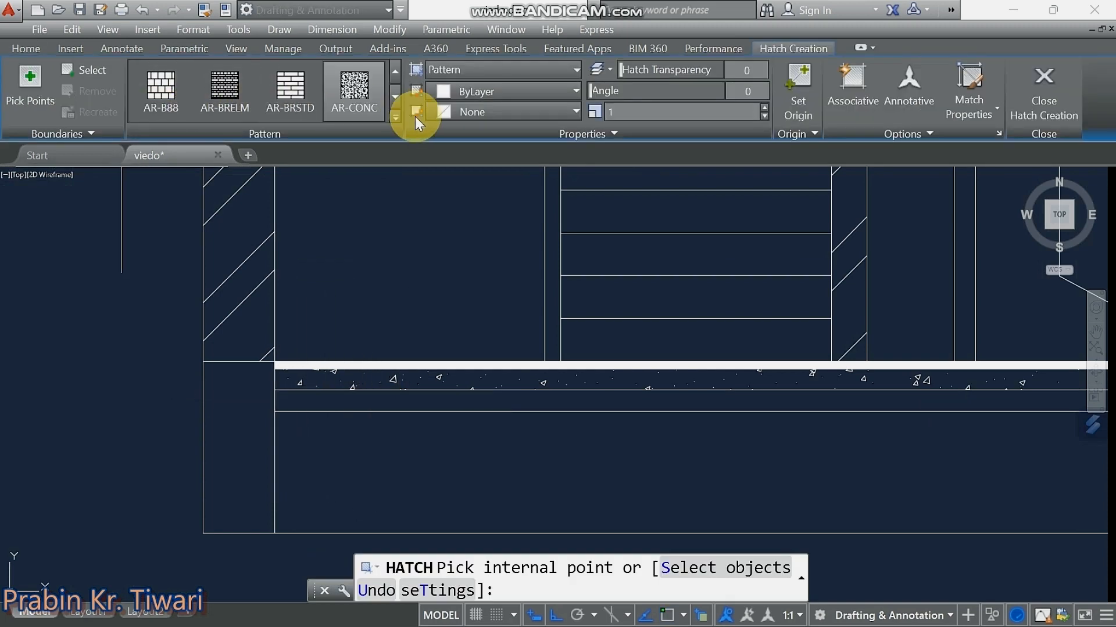
pyautogui.click(400, 125)
pyautogui.scroll(3, 249, 166)
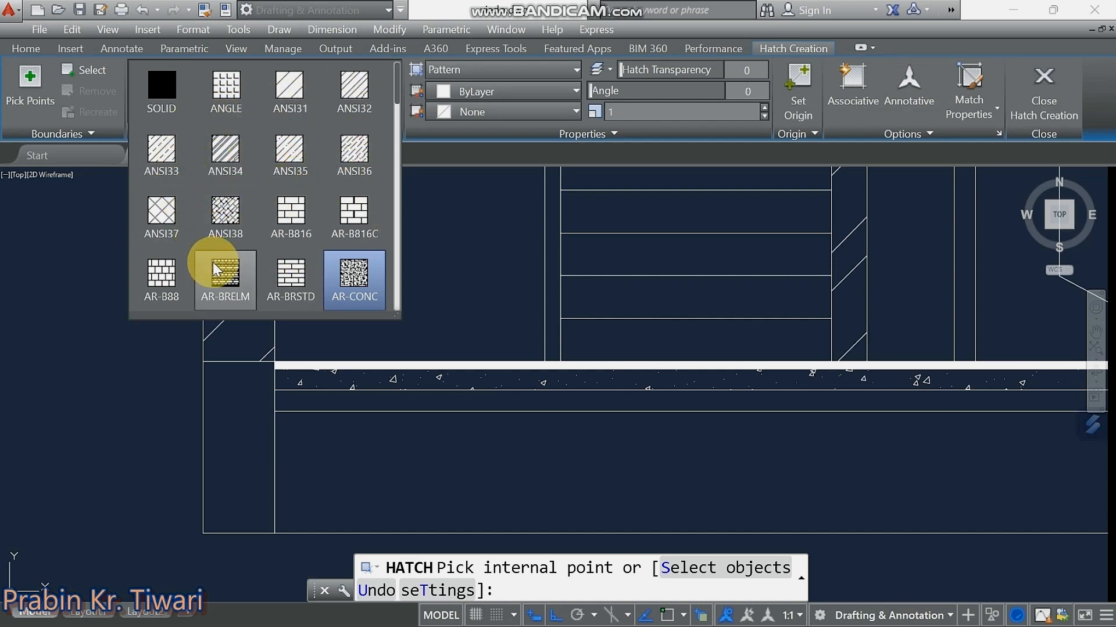
pyautogui.scroll(-2, 218, 263)
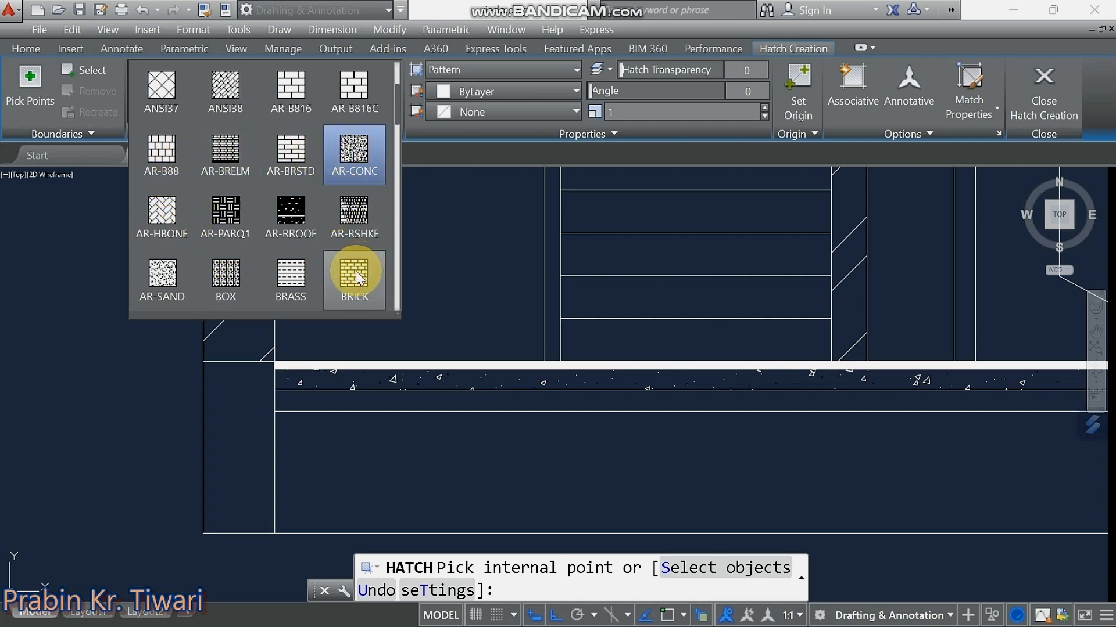
pyautogui.click(346, 285)
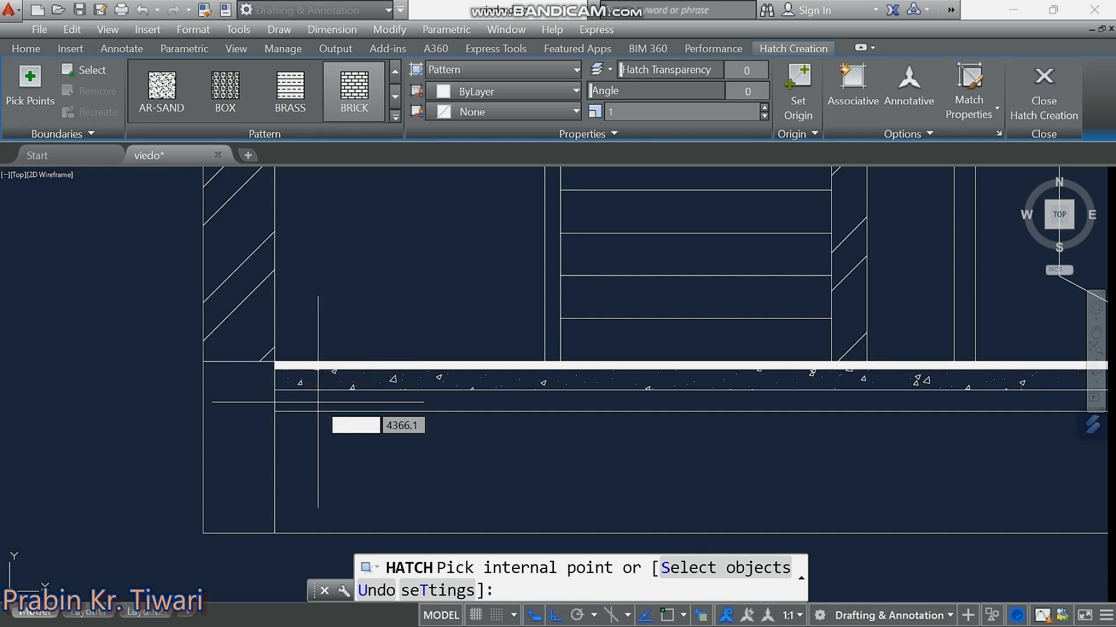
pyautogui.click(319, 399)
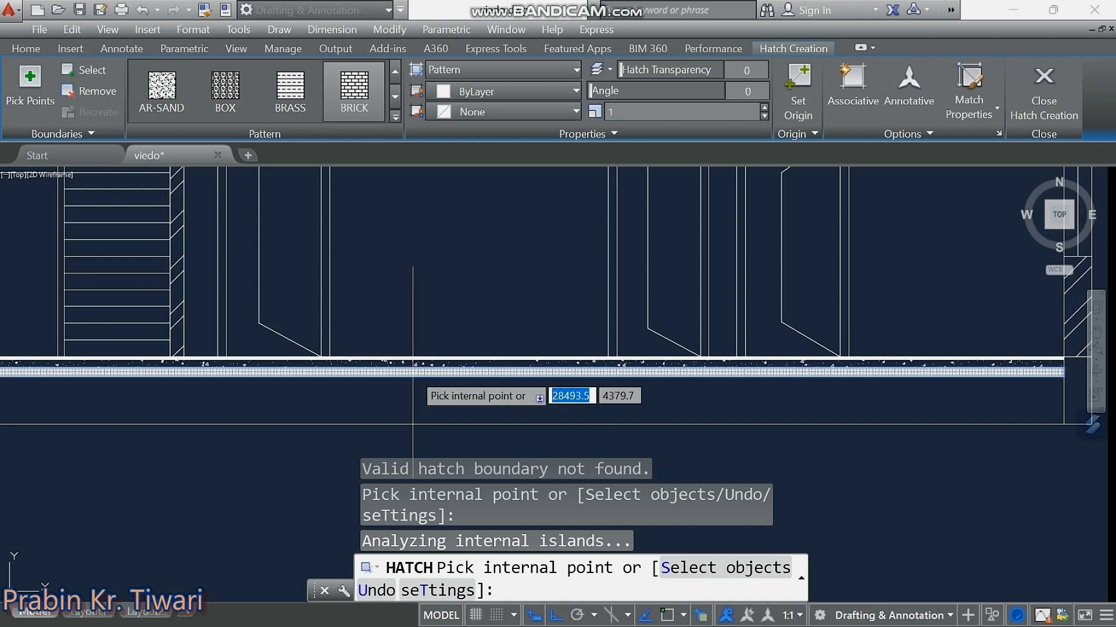
# Set the brick hatch's scale to 40 and finish the hatch.
pyautogui.scroll(4, 413, 372)
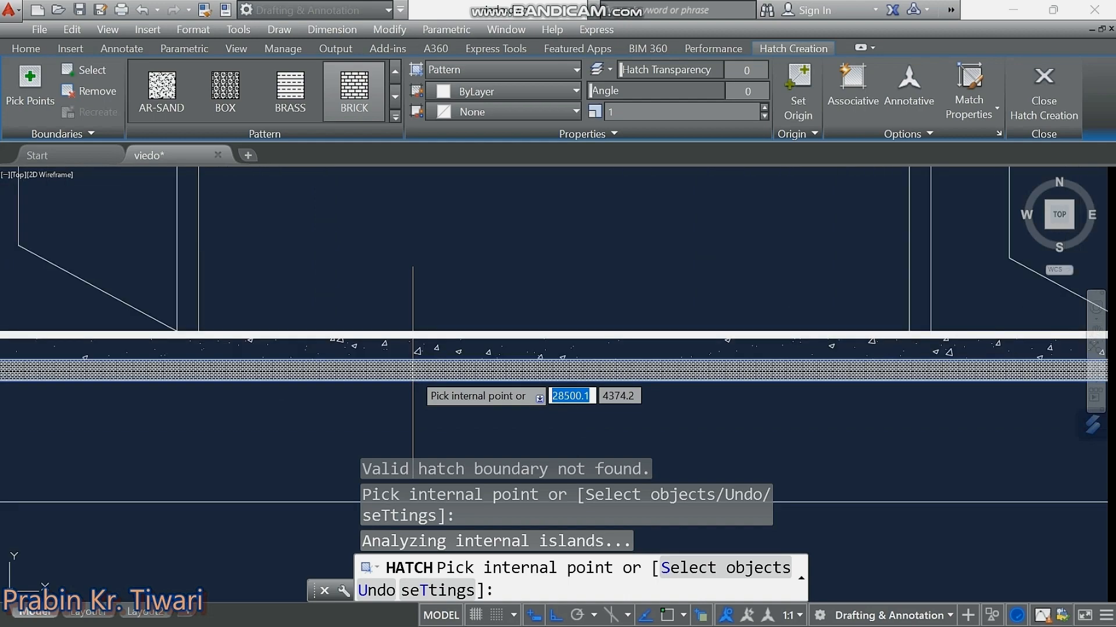
pyautogui.scroll(10, 413, 372)
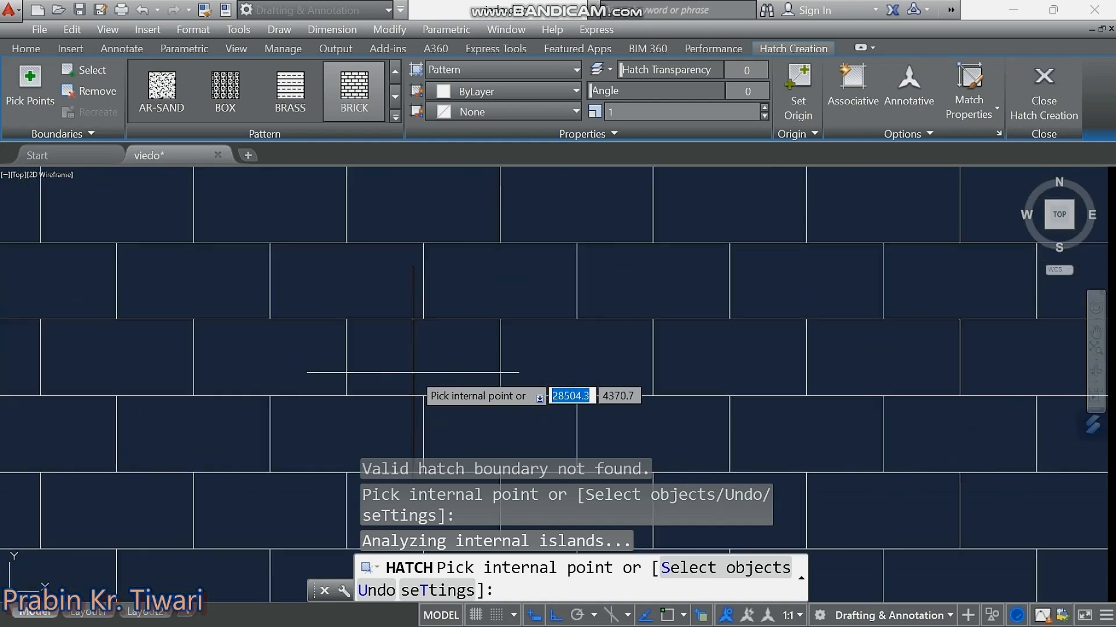
pyautogui.scroll(-7, 413, 372)
pyautogui.scroll(-4, 413, 372)
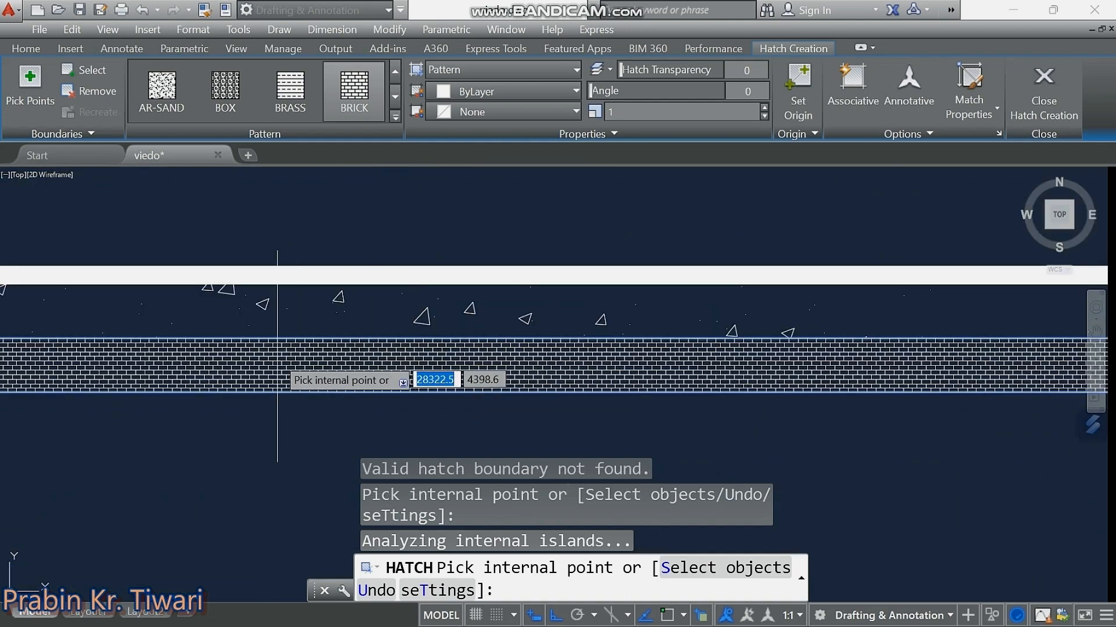
pyautogui.moveTo(169, 359); pyautogui.dragTo(350, 356, button='middle')
pyautogui.scroll(4, 327, 354)
pyautogui.scroll(-3, 360, 355)
pyautogui.scroll(2, 441, 357)
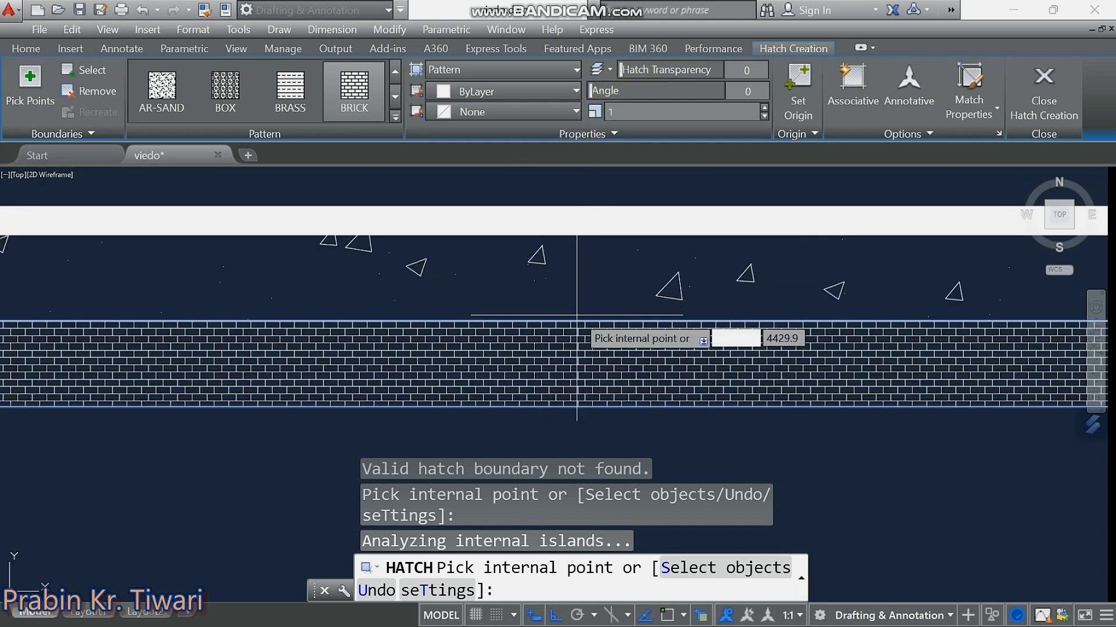
pyautogui.click(624, 111)
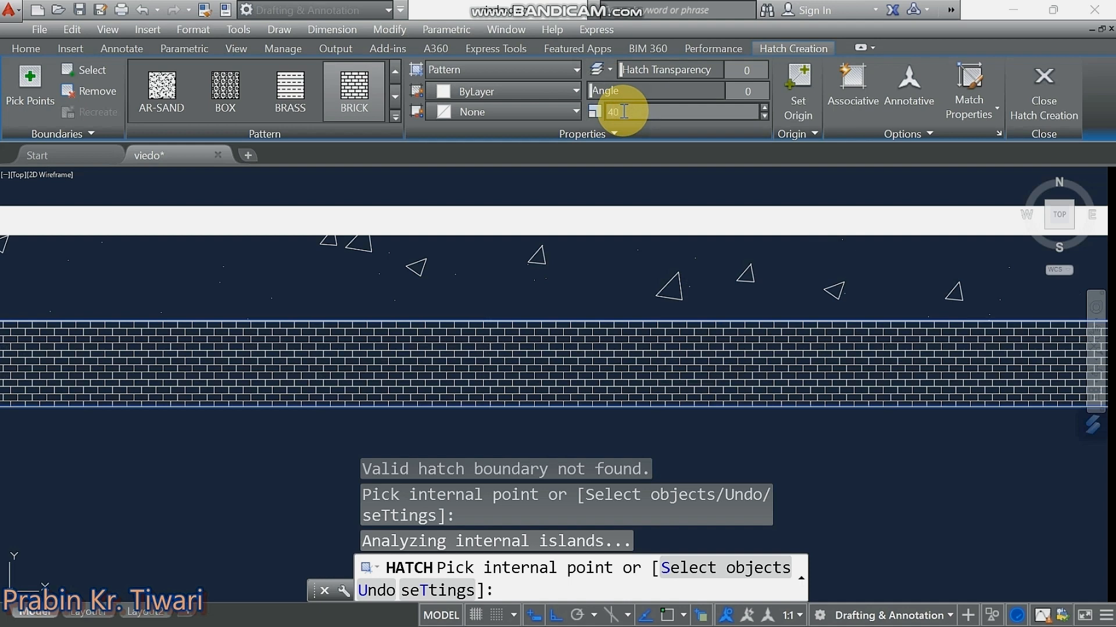
pyautogui.press('Return')
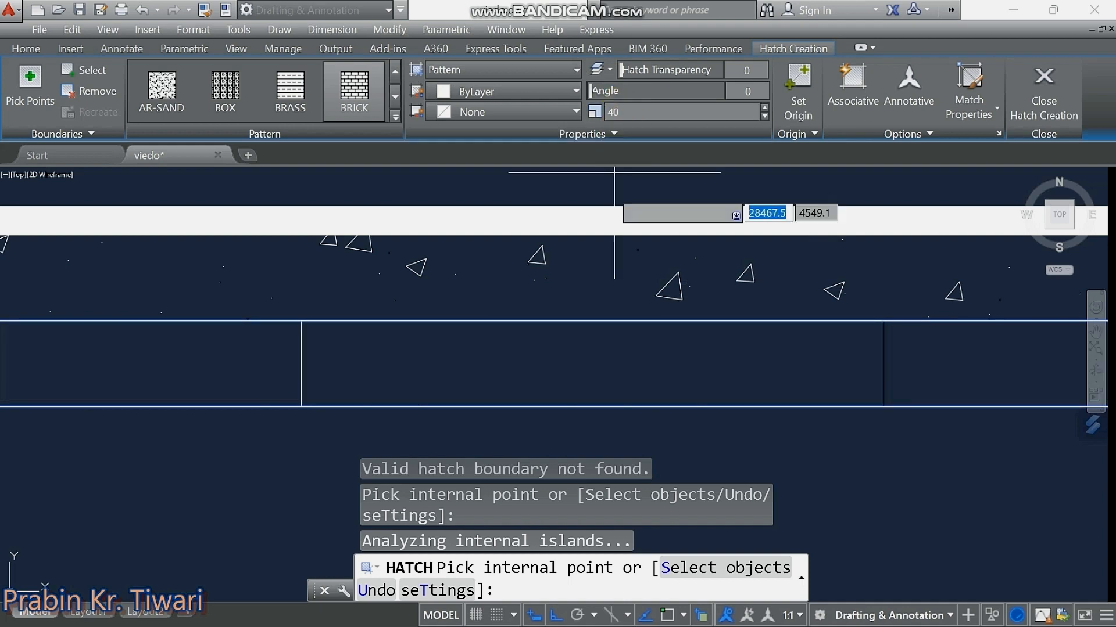
pyautogui.scroll(-5, 569, 325)
pyautogui.scroll(-2, 755, 343)
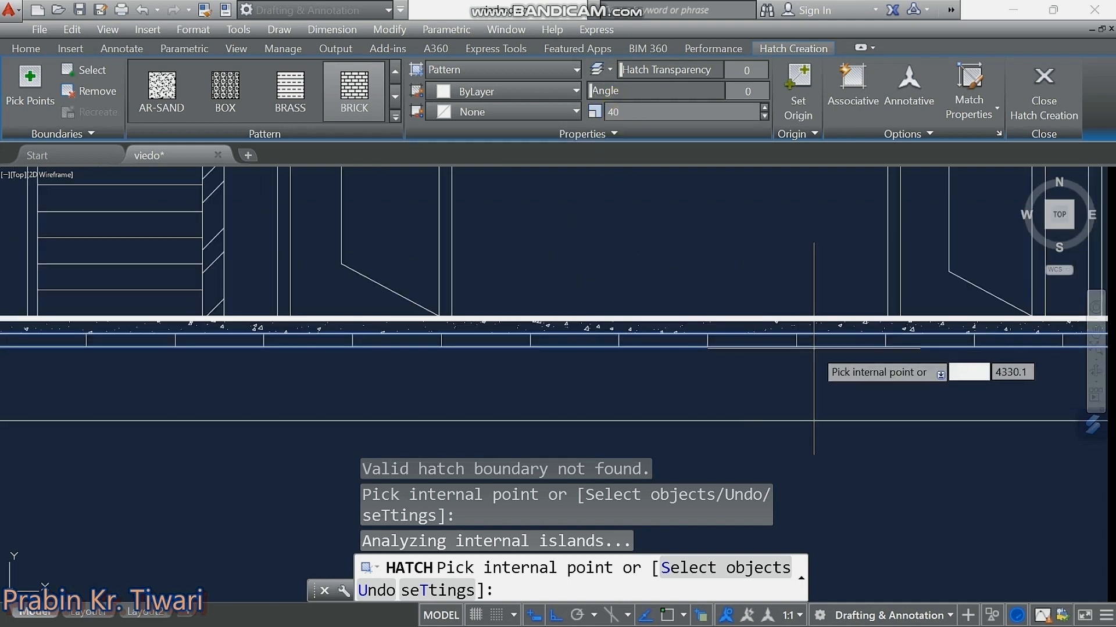
pyautogui.press('Escape')
# Examine the hatched ground floor layers along the whole length of the section.
pyautogui.scroll(-3, 813, 347)
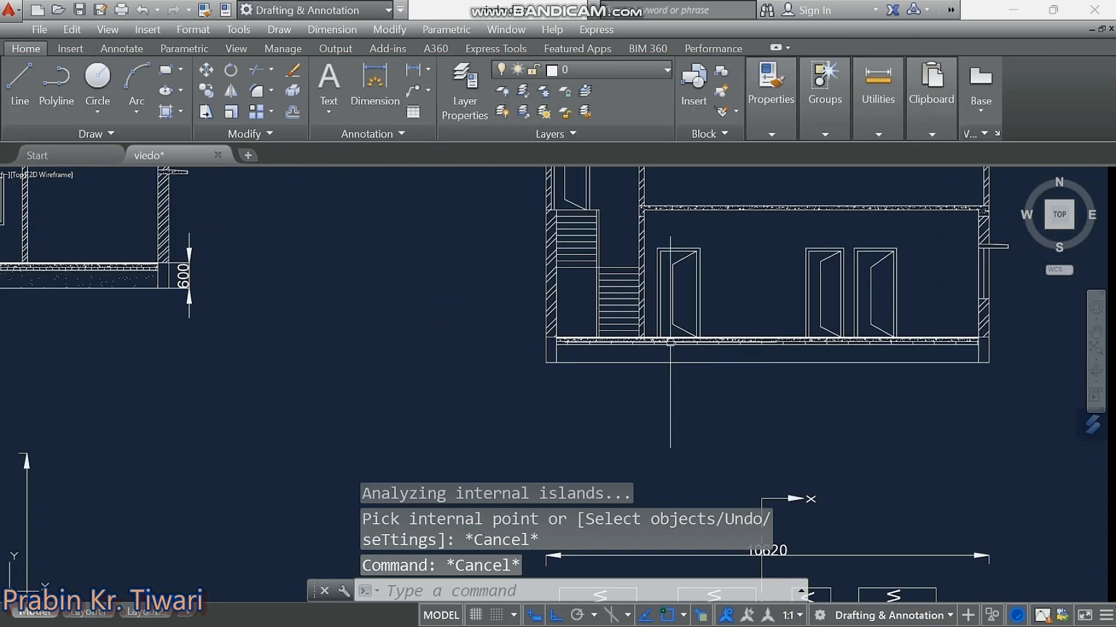
pyautogui.scroll(4, 575, 340)
pyautogui.scroll(6, 574, 340)
pyautogui.scroll(-4, 526, 360)
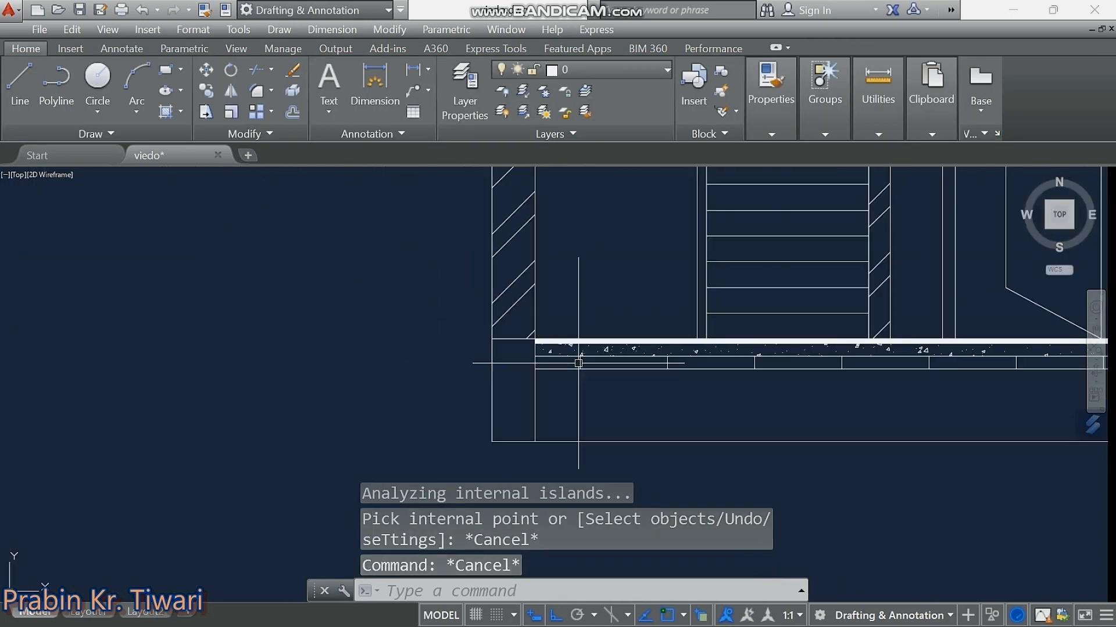
pyautogui.moveTo(772, 369); pyautogui.dragTo(249, 311, button='middle')
pyautogui.scroll(-4, 748, 348)
pyautogui.scroll(8, 882, 341)
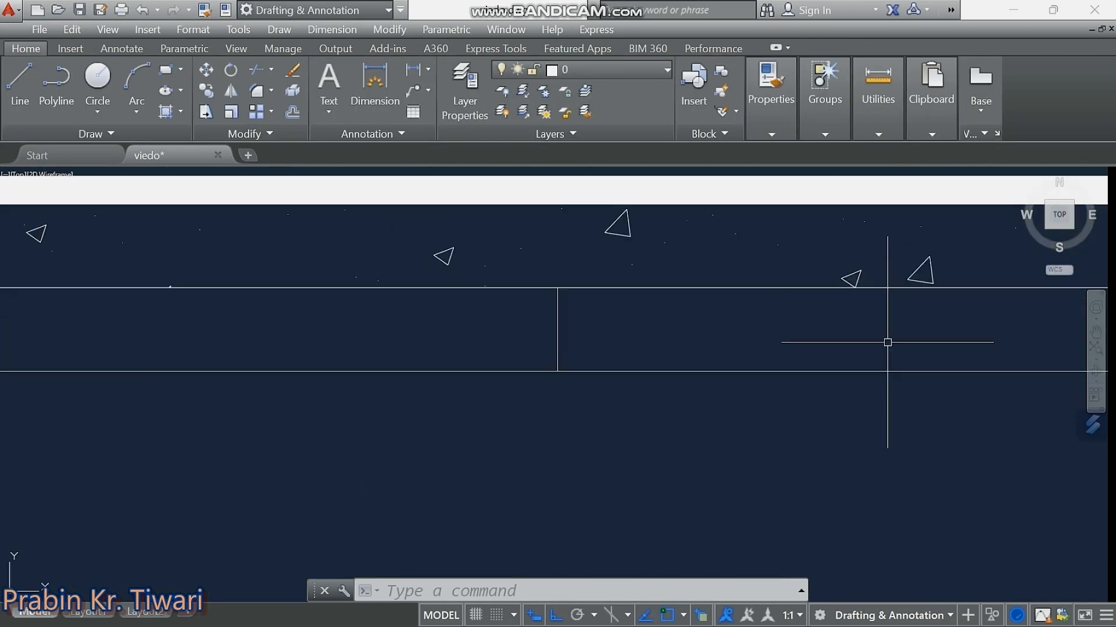
pyautogui.scroll(-5, 886, 342)
pyautogui.scroll(5, 637, 330)
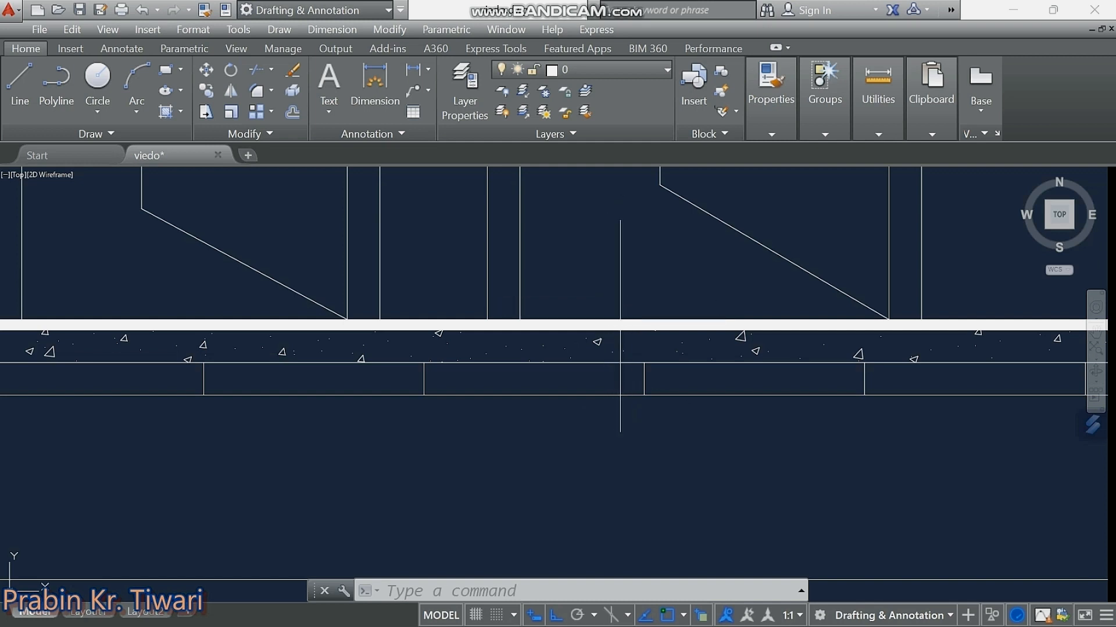
pyautogui.scroll(-6, 566, 333)
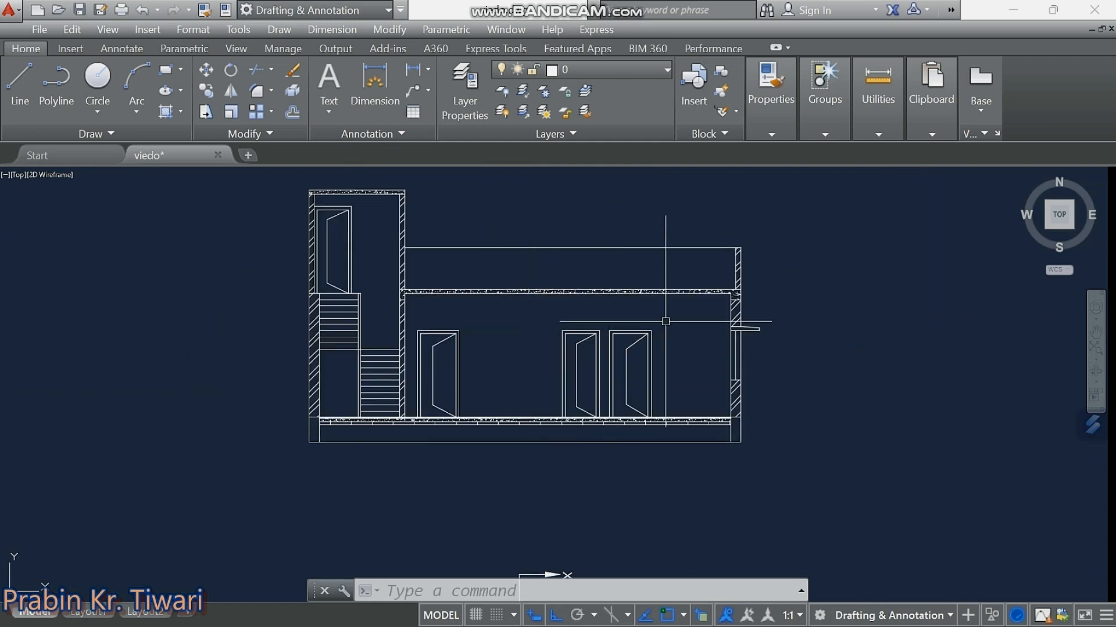
# Apply the AR-CONC hatch pattern to the tapered sunshade slab projecting from the outer wall above the window.
pyautogui.moveTo(696, 364)
pyautogui.mouseDown(button='middle')
pyautogui.moveTo(658, 366)
pyautogui.moveTo(680, 368)
pyautogui.moveTo(610, 391)
pyautogui.moveTo(599, 407)
pyautogui.mouseUp(button='middle')
pyautogui.scroll(6, 691, 352)
pyautogui.scroll(3, 593, 403)
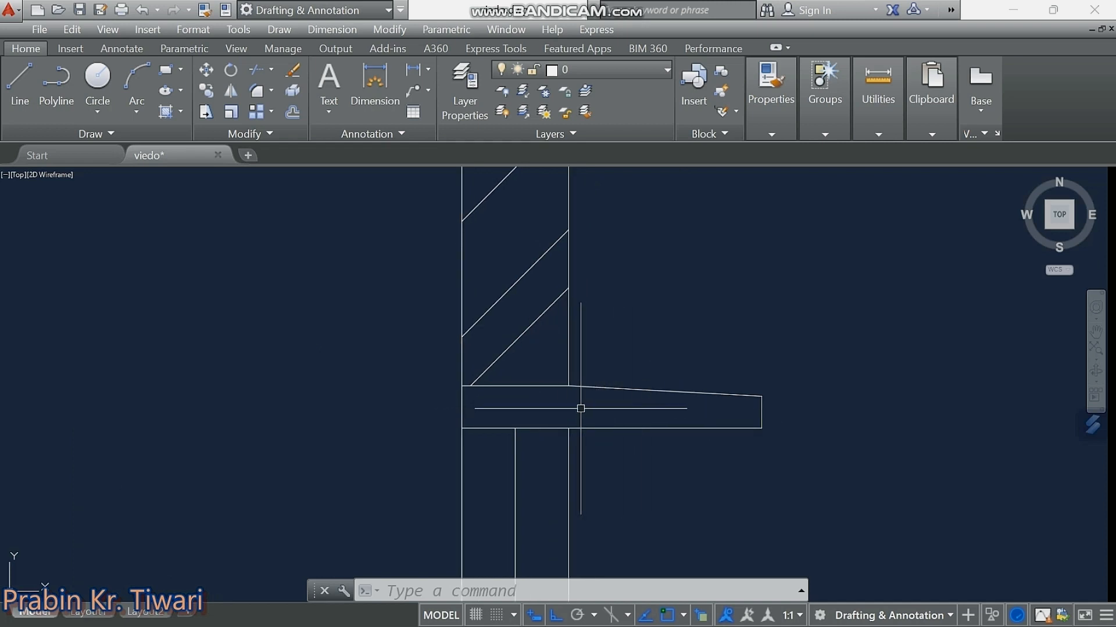
pyautogui.click(168, 115)
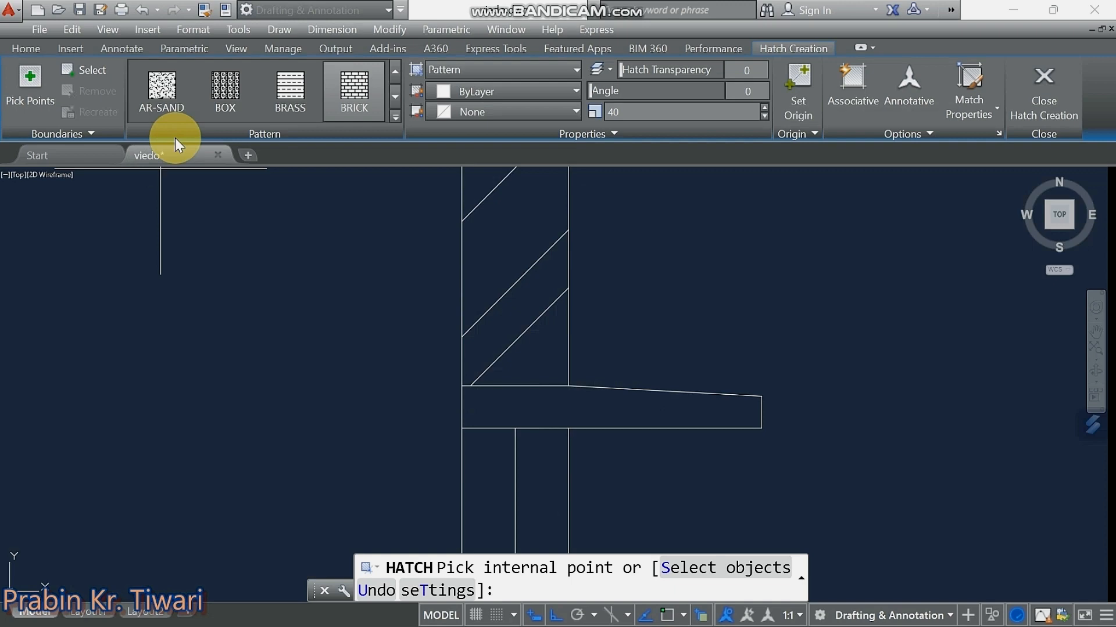
pyautogui.click(396, 118)
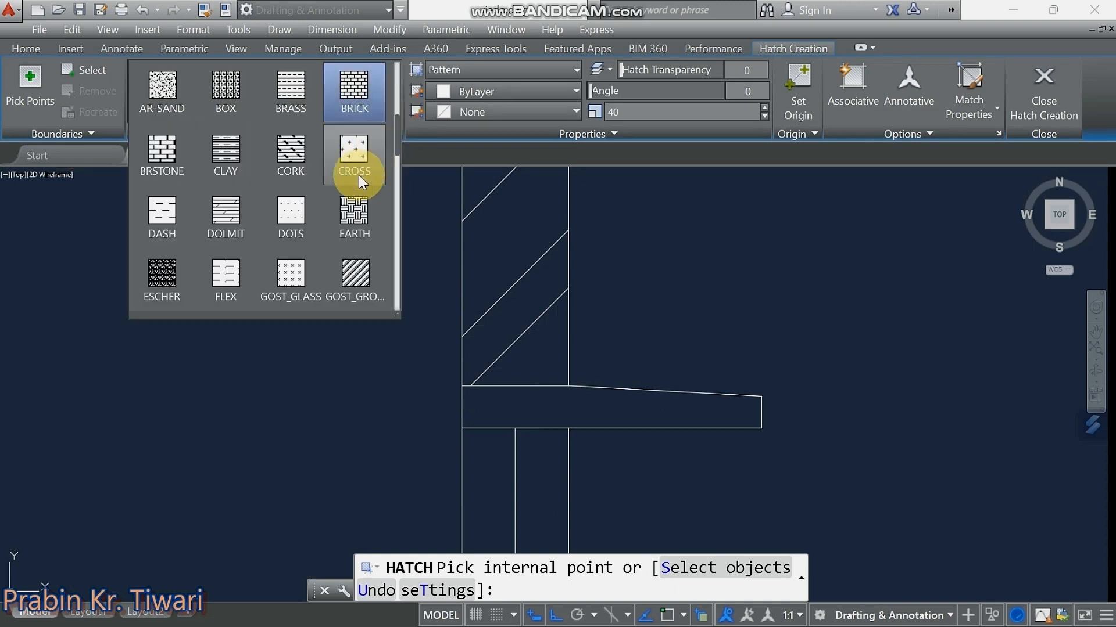
pyautogui.scroll(4, 221, 212)
pyautogui.click(222, 214)
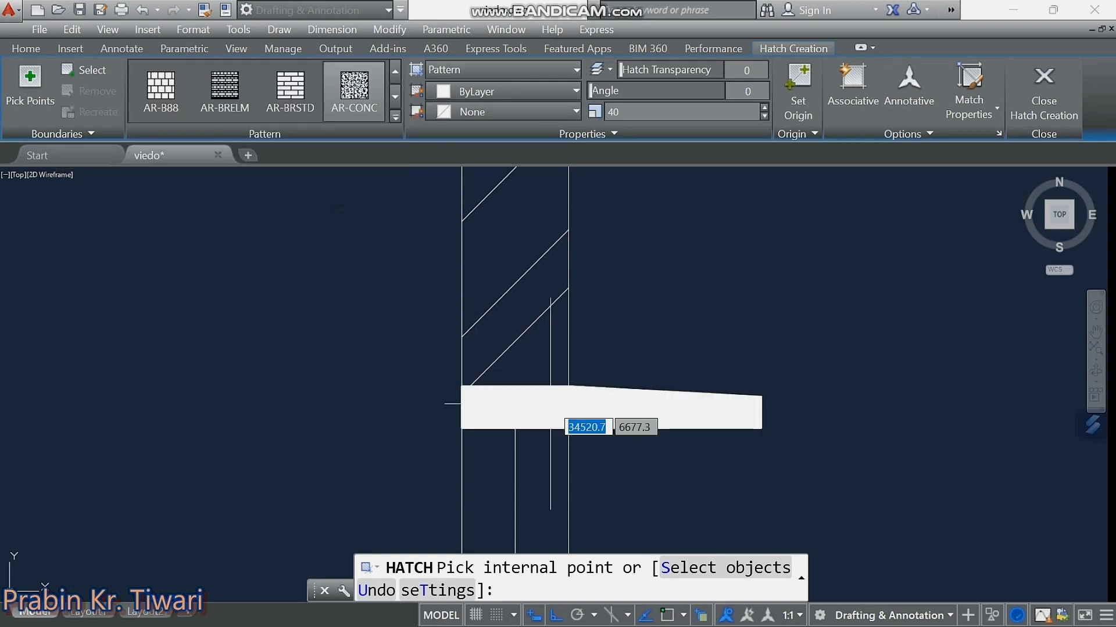
pyautogui.click(549, 404)
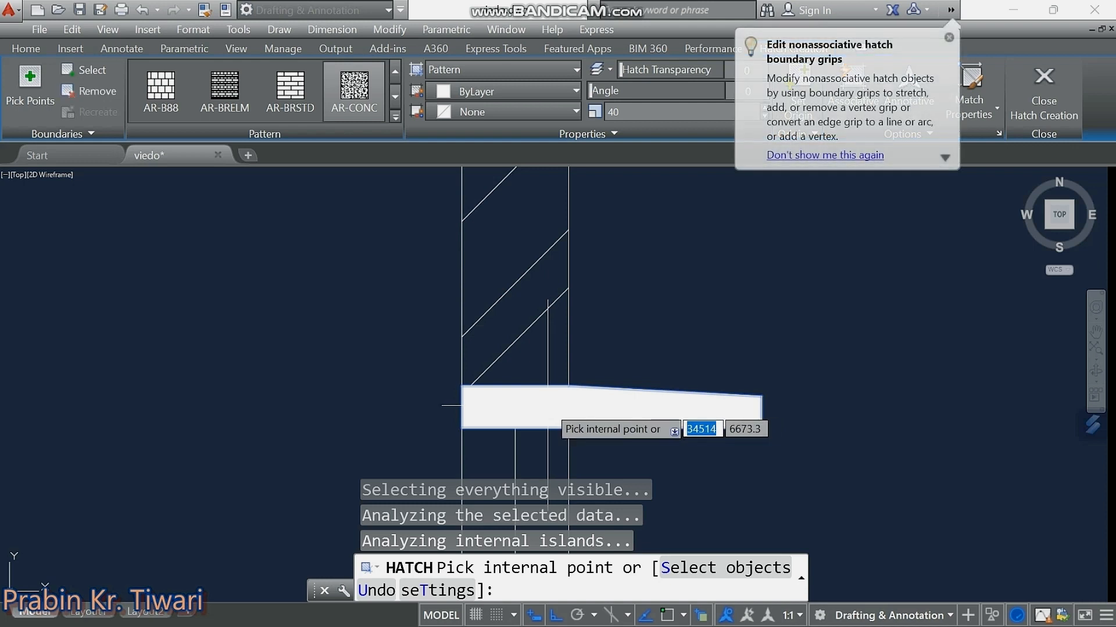
# Set the sunshade hatch's scale to 1 and finish the hatch.
pyautogui.click(616, 131)
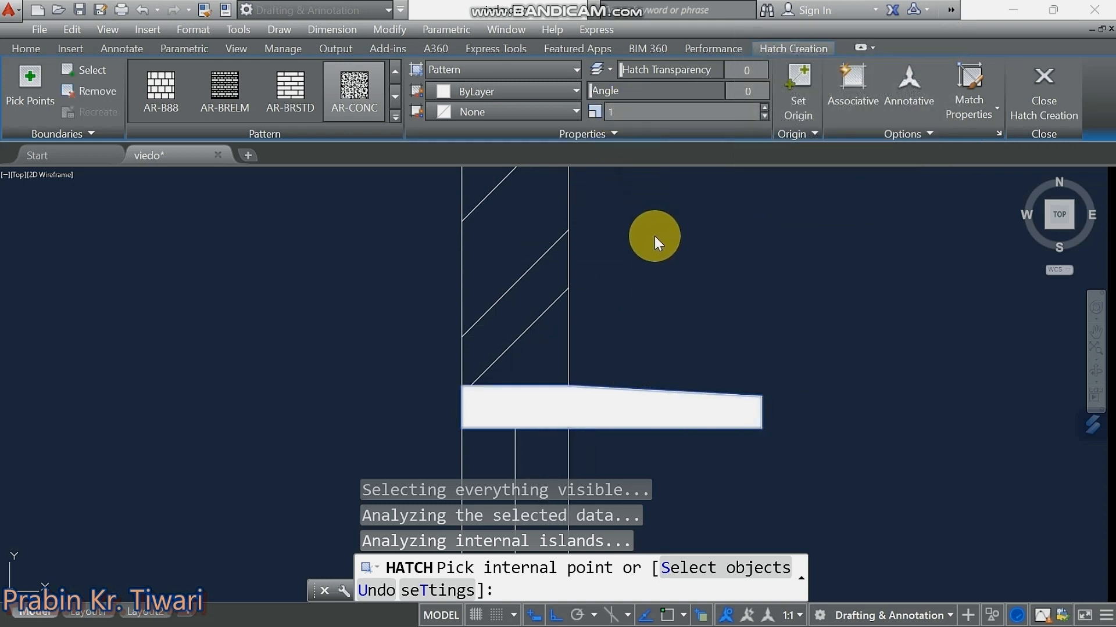
pyautogui.press('Return')
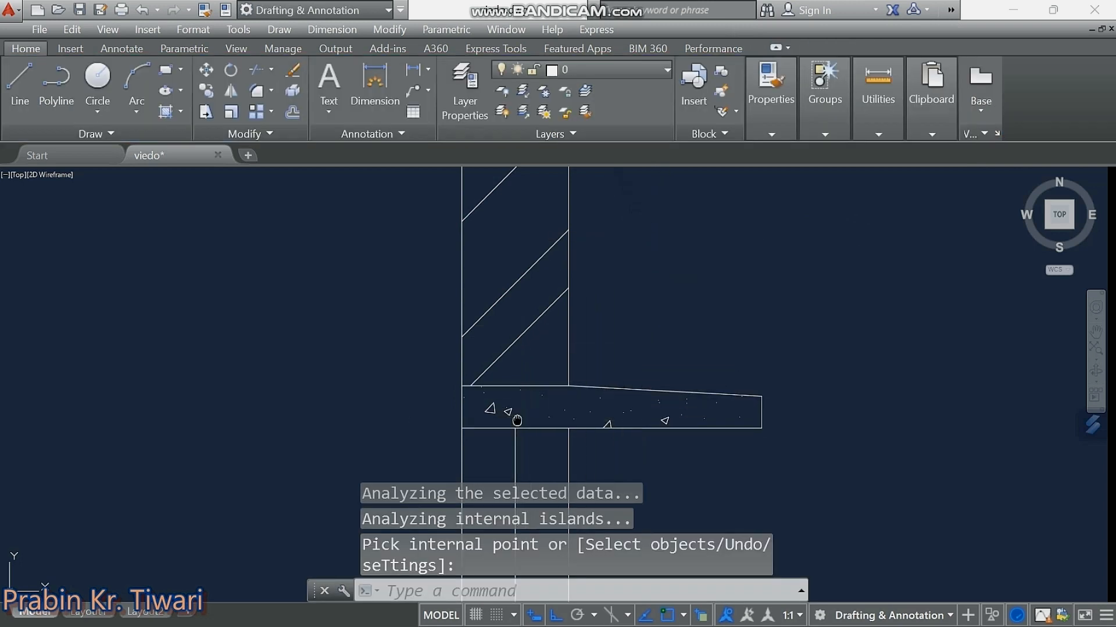
pyautogui.moveTo(516, 420); pyautogui.dragTo(516, 348, button='middle')
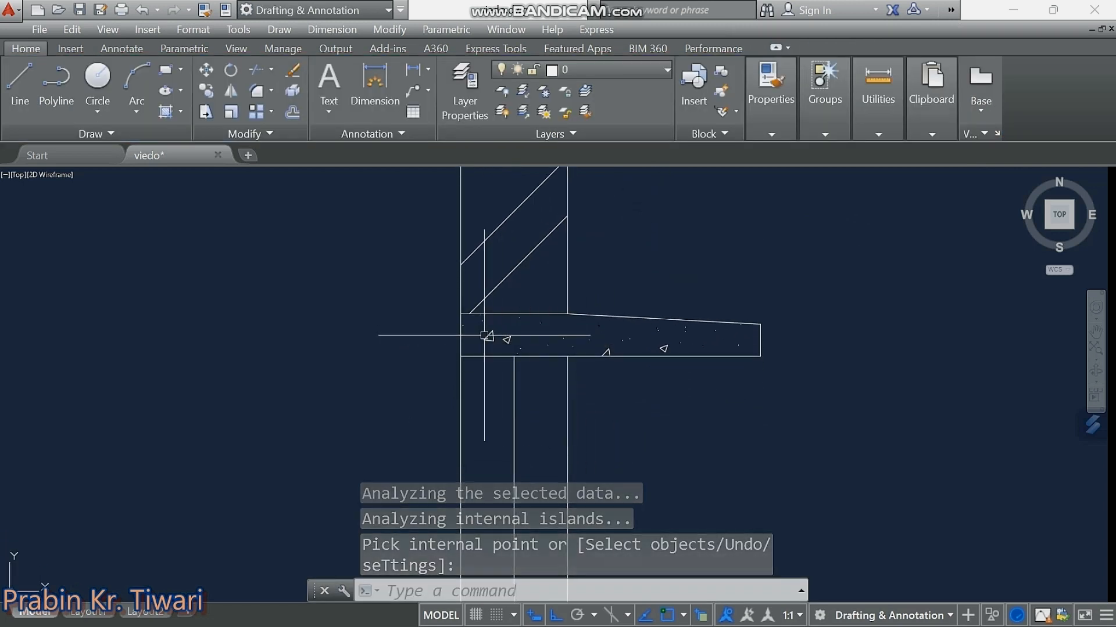
pyautogui.press('Escape')
pyautogui.press('Escape')
pyautogui.press('Escape')
pyautogui.scroll(-5, 631, 449)
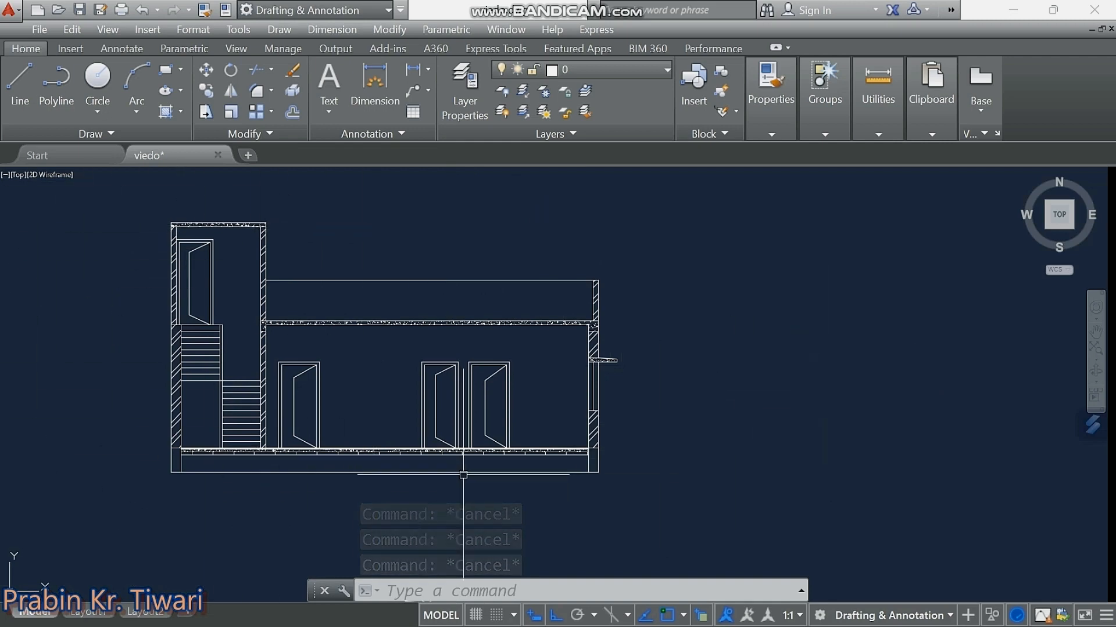
# Dimension the ground-floor room's clear height from floor level to the slab's underside, placing the dimension inside the room near the windowed wall.
pyautogui.scroll(2, 483, 334)
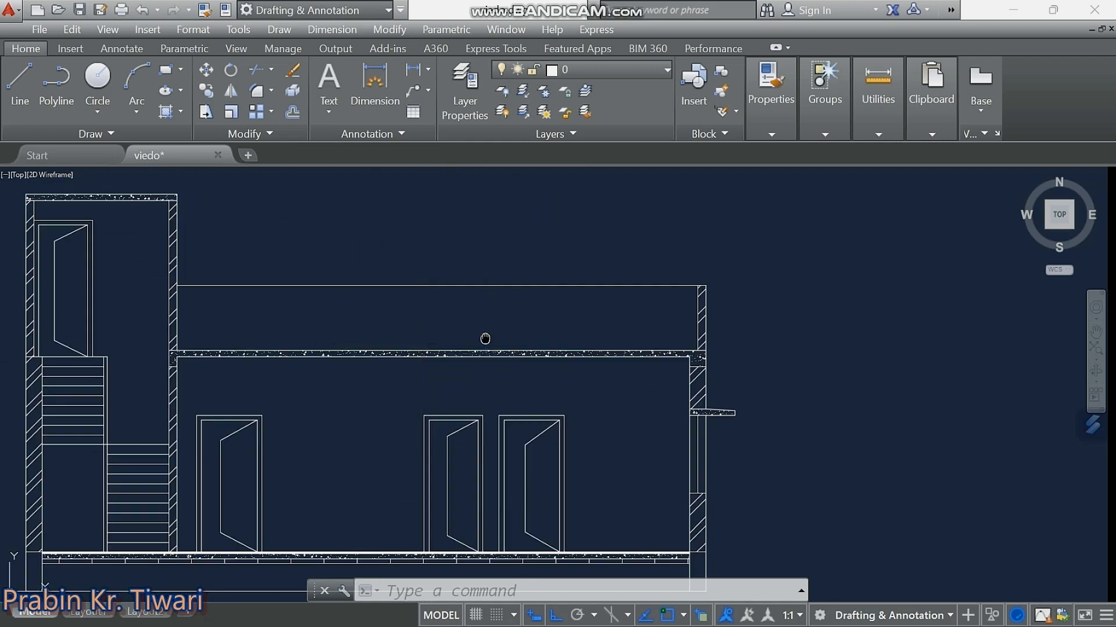
pyautogui.click(372, 87)
pyautogui.scroll(5, 541, 233)
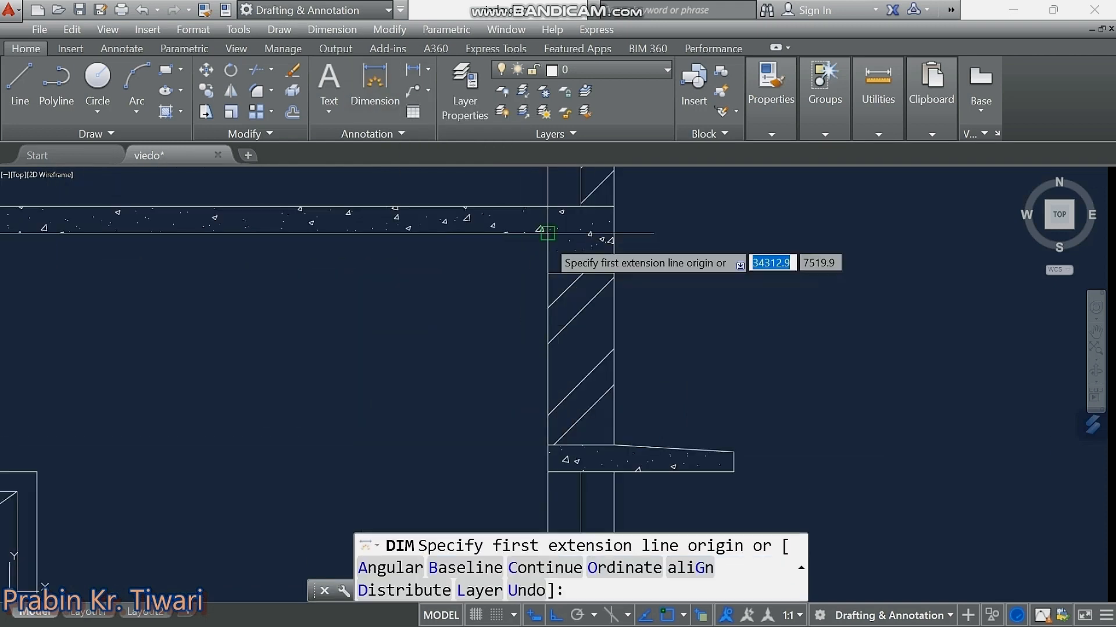
pyautogui.click(546, 234)
pyautogui.scroll(-6, 547, 240)
pyautogui.moveTo(544, 314); pyautogui.dragTo(517, 220, button='middle')
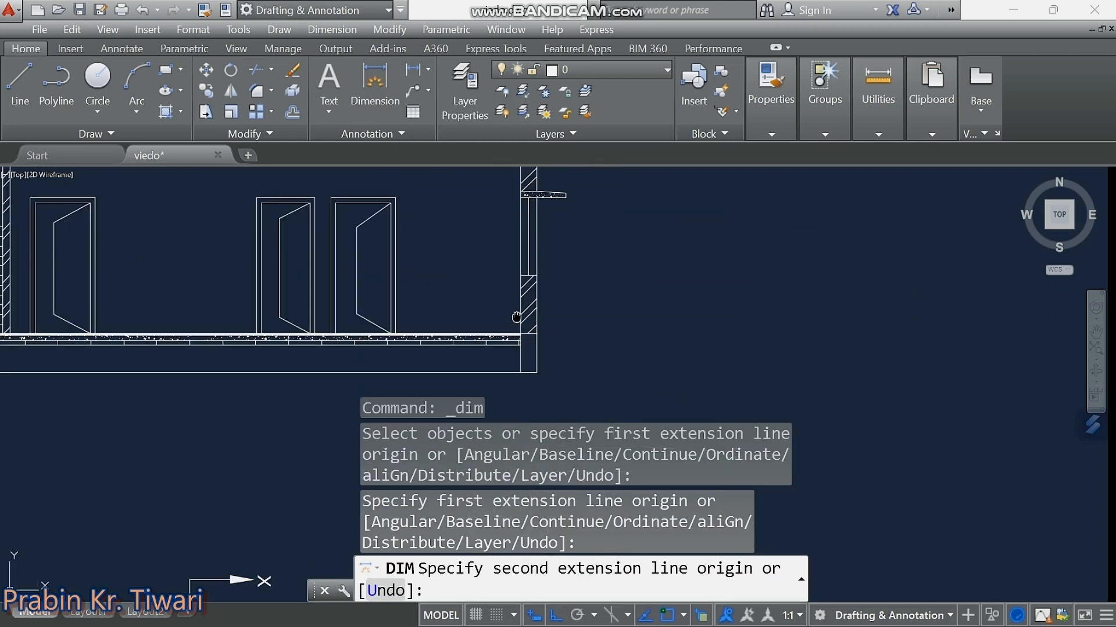
pyautogui.scroll(7, 520, 332)
pyautogui.click(525, 339)
pyautogui.scroll(-7, 373, 291)
pyautogui.click(372, 291)
pyautogui.press('Escape')
pyautogui.press('Escape')
pyautogui.press('Escape')
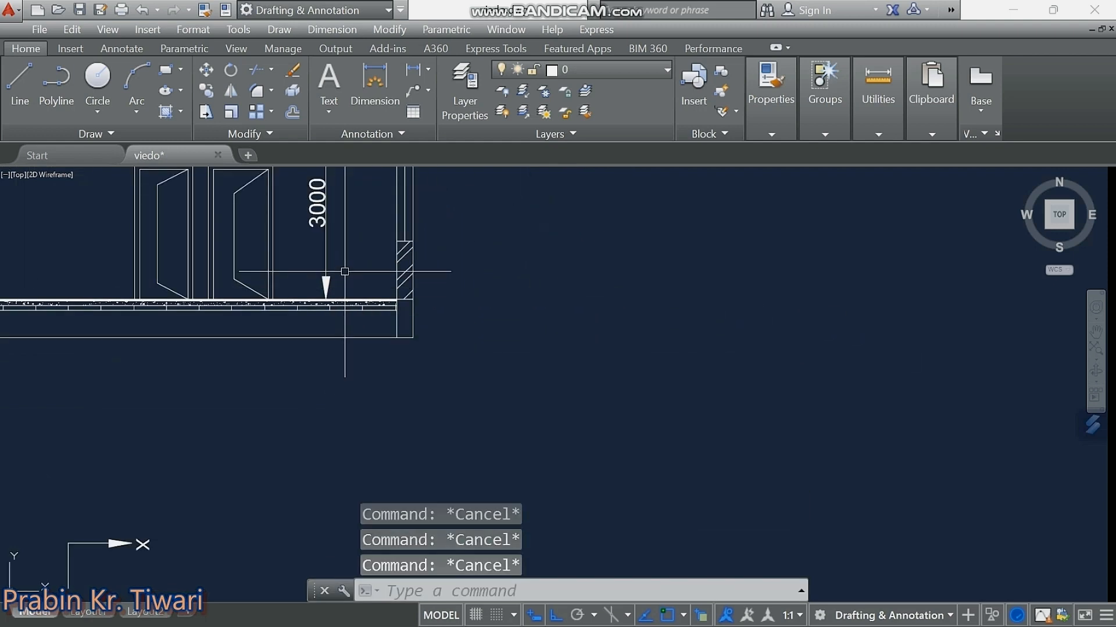
# Dimension the parapet's height from the roof slab's top to the parapet top, placing the dimension between the stair tower and the far wall.
pyautogui.scroll(-5, 449, 530)
pyautogui.scroll(4, 365, 241)
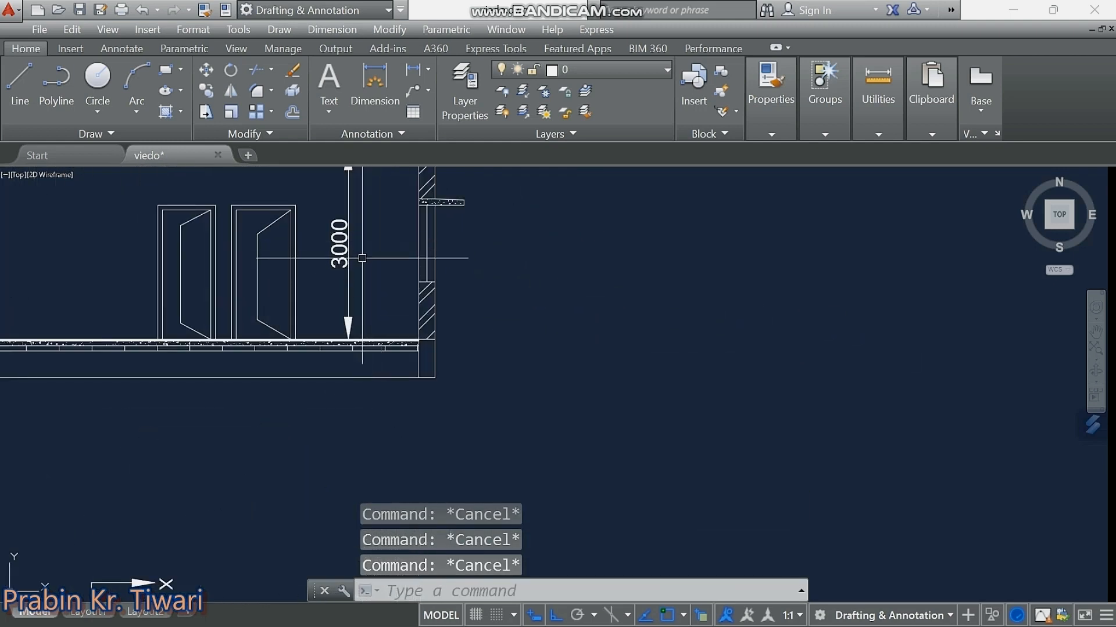
pyautogui.moveTo(369, 253); pyautogui.dragTo(530, 307, button='middle')
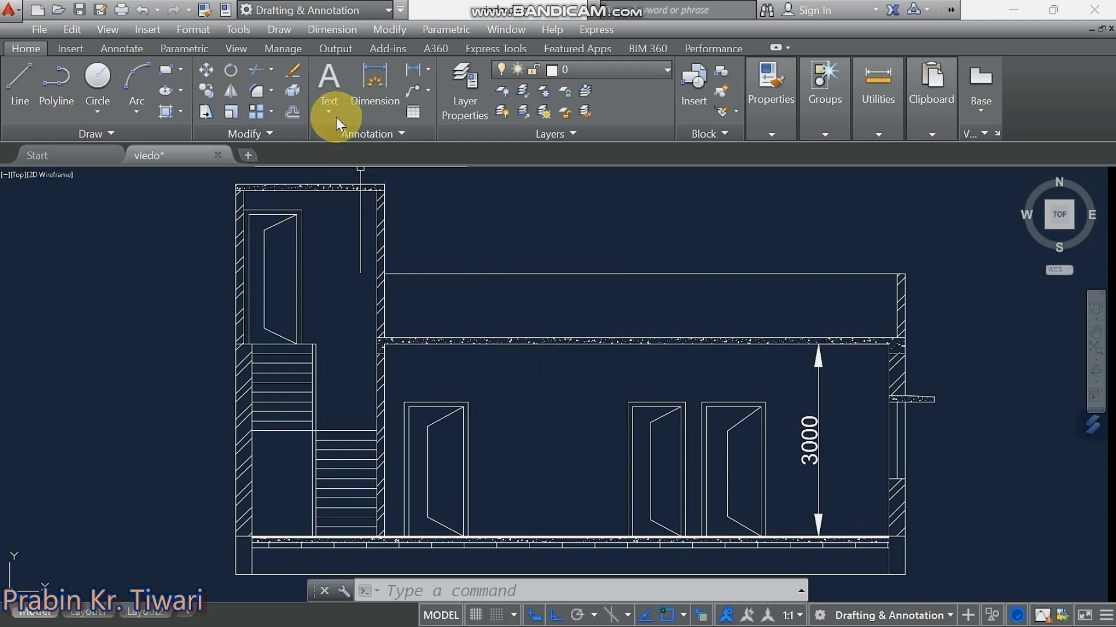
pyautogui.click(376, 86)
pyautogui.scroll(4, 380, 281)
pyautogui.scroll(2, 381, 281)
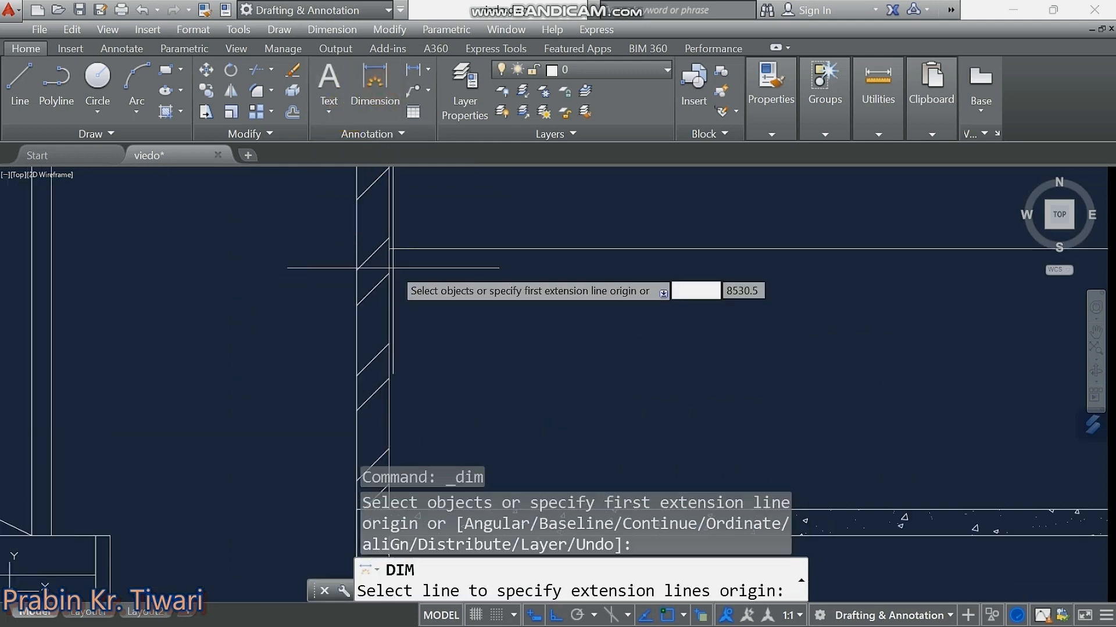
pyautogui.click(390, 249)
pyautogui.moveTo(417, 357); pyautogui.dragTo(418, 193, button='middle')
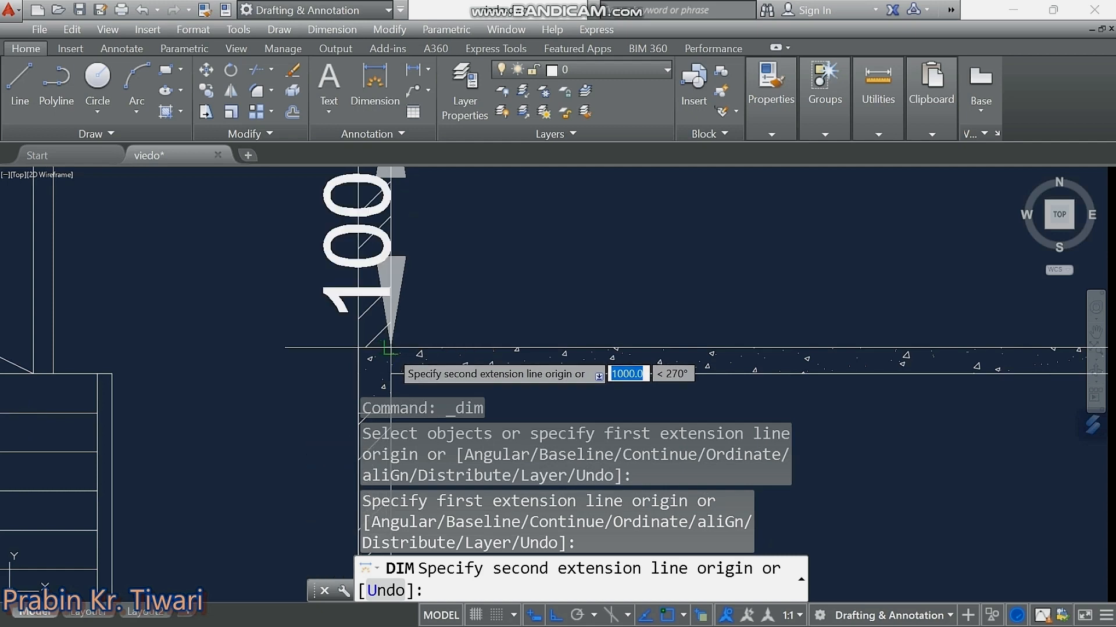
pyautogui.click(389, 347)
pyautogui.scroll(-4, 591, 345)
pyautogui.click(591, 345)
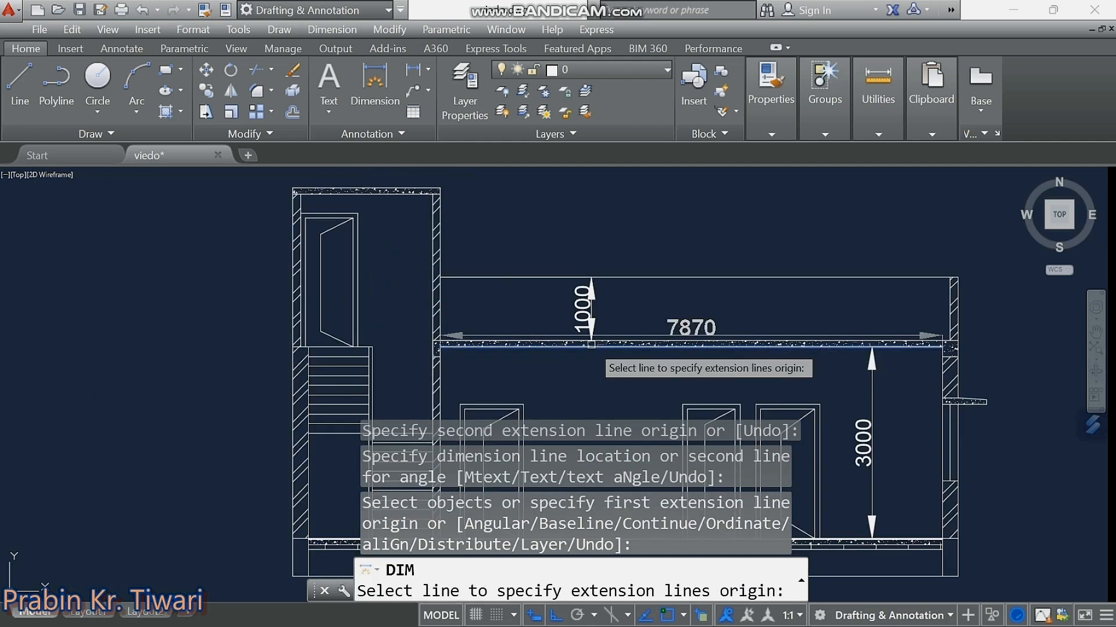
pyautogui.press('Escape')
pyautogui.press('Escape')
pyautogui.press('Escape')
pyautogui.press('Escape')
# Dimension the plinth's height from floor level to the base line, placing the dimension outside the staircase's outer wall.
pyautogui.moveTo(640, 384); pyautogui.dragTo(634, 300, button='middle')
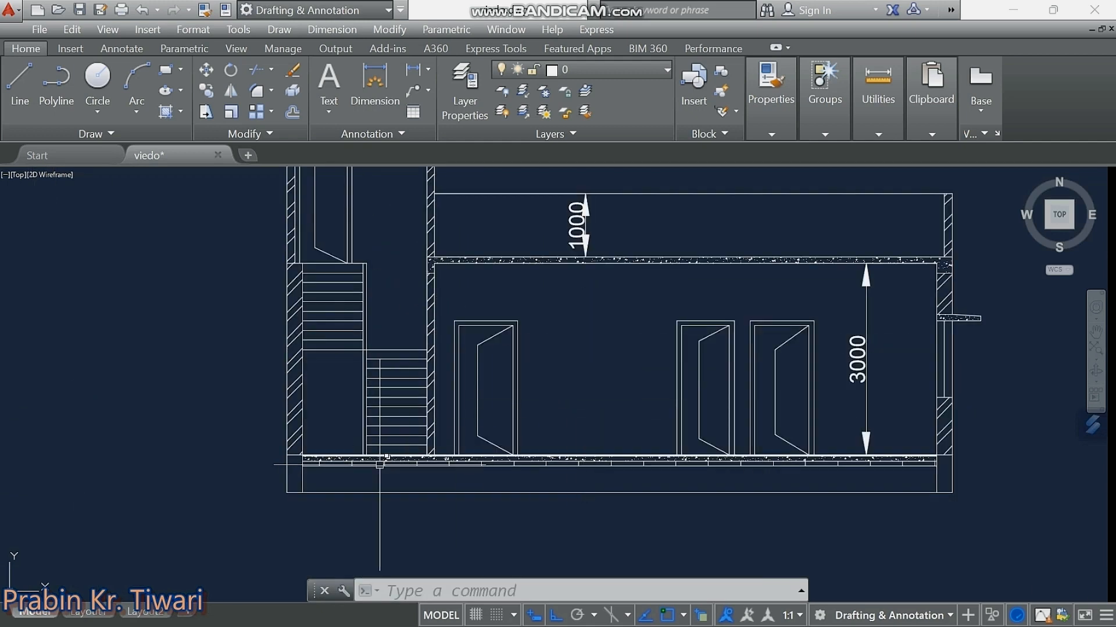
pyautogui.click(375, 87)
pyautogui.scroll(4, 273, 499)
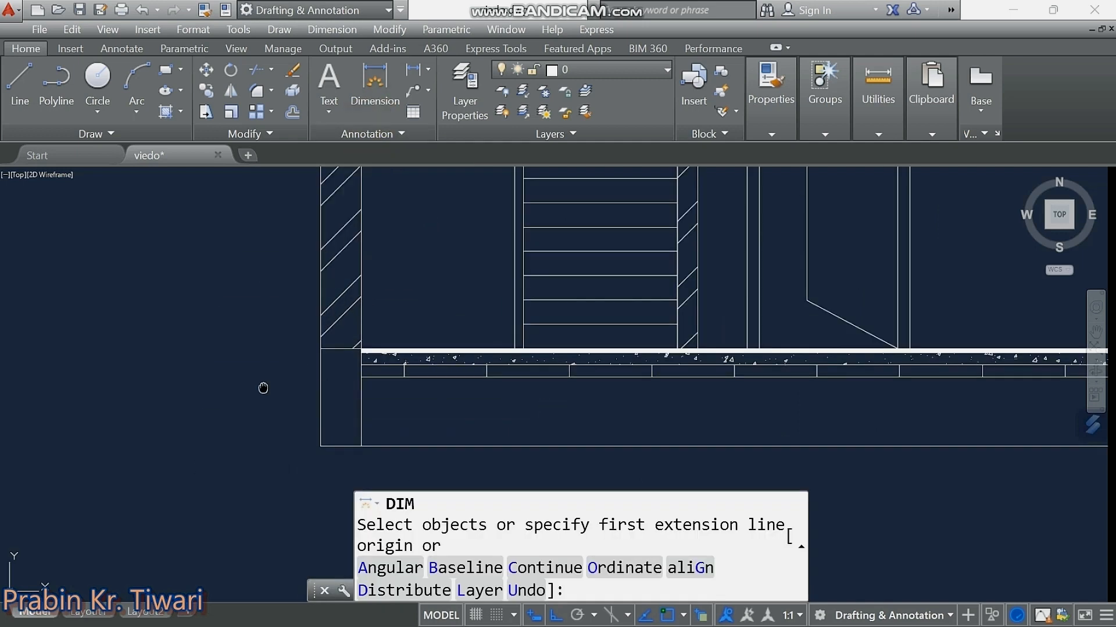
pyautogui.press('Return')
pyautogui.click(330, 262)
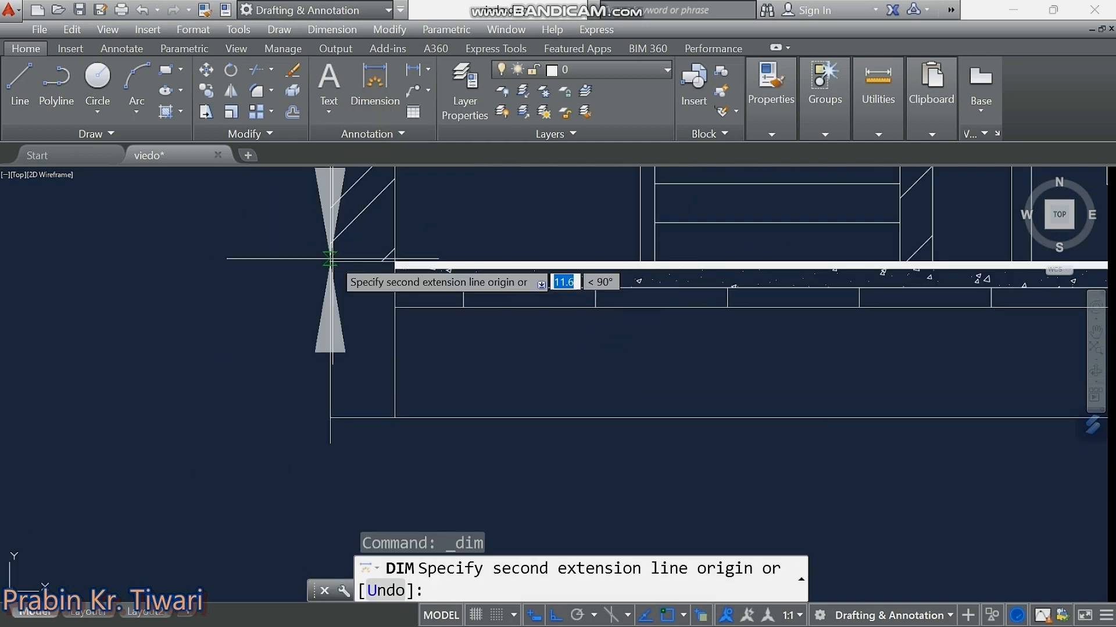
pyautogui.click(330, 418)
pyautogui.click(250, 436)
pyautogui.press('Escape')
pyautogui.press('Escape')
pyautogui.press('Escape')
pyautogui.press('Escape')
pyautogui.scroll(-8, 279, 483)
pyautogui.moveTo(288, 225); pyautogui.dragTo(287, 251, button='middle')
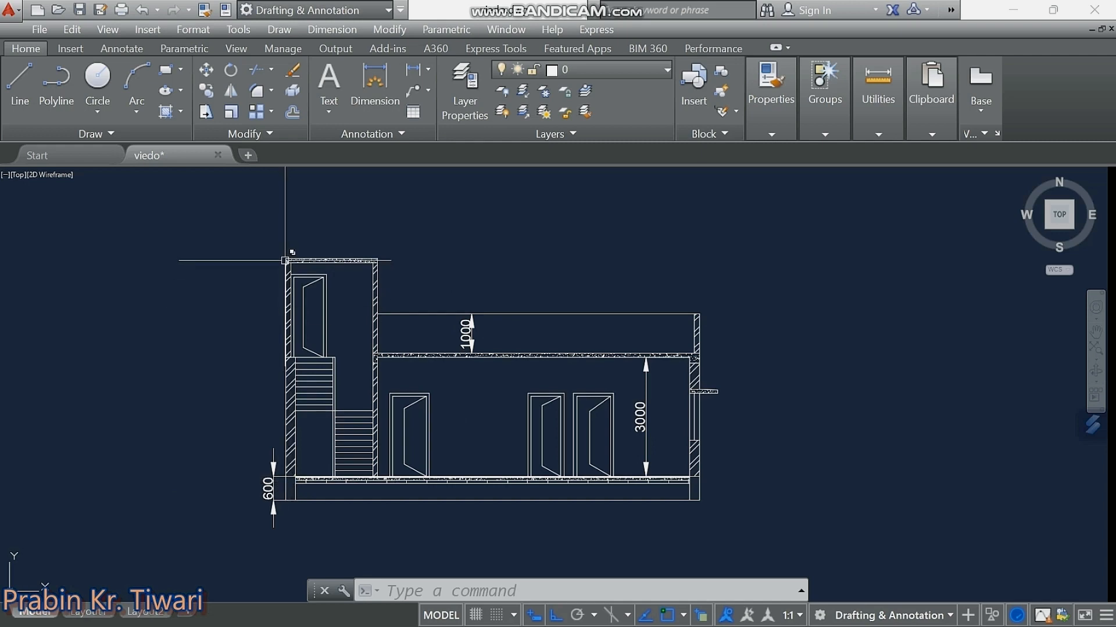
# Dimension the stair tower's full height from its roof top to ground-floor level, placing the dimension outside the outer wall.
pyautogui.scroll(4, 287, 261)
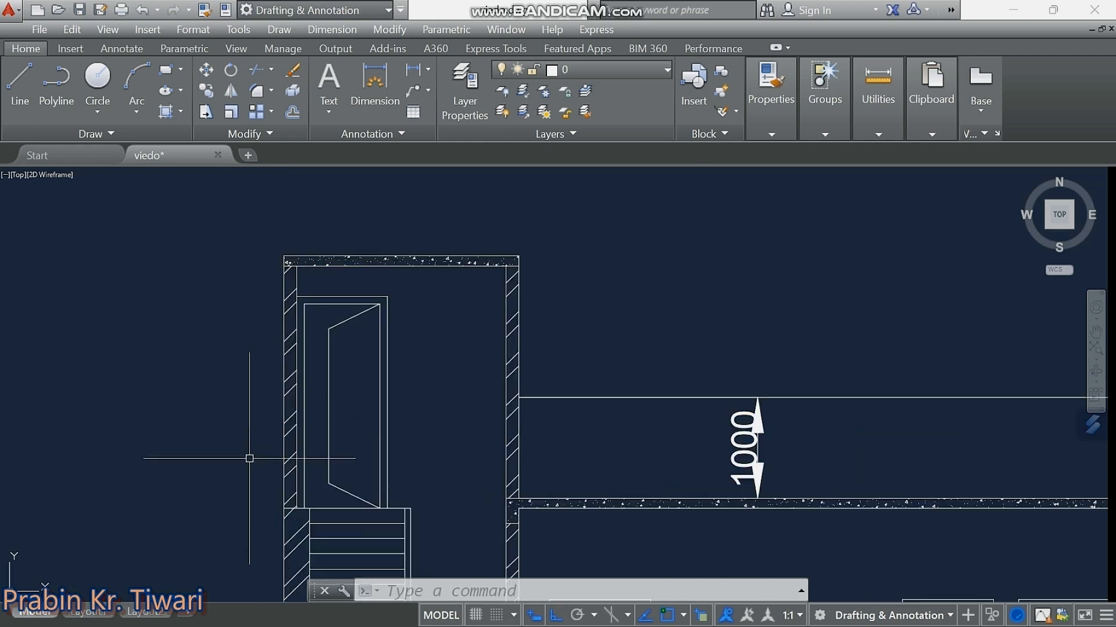
pyautogui.scroll(-4, 249, 458)
pyautogui.click(372, 95)
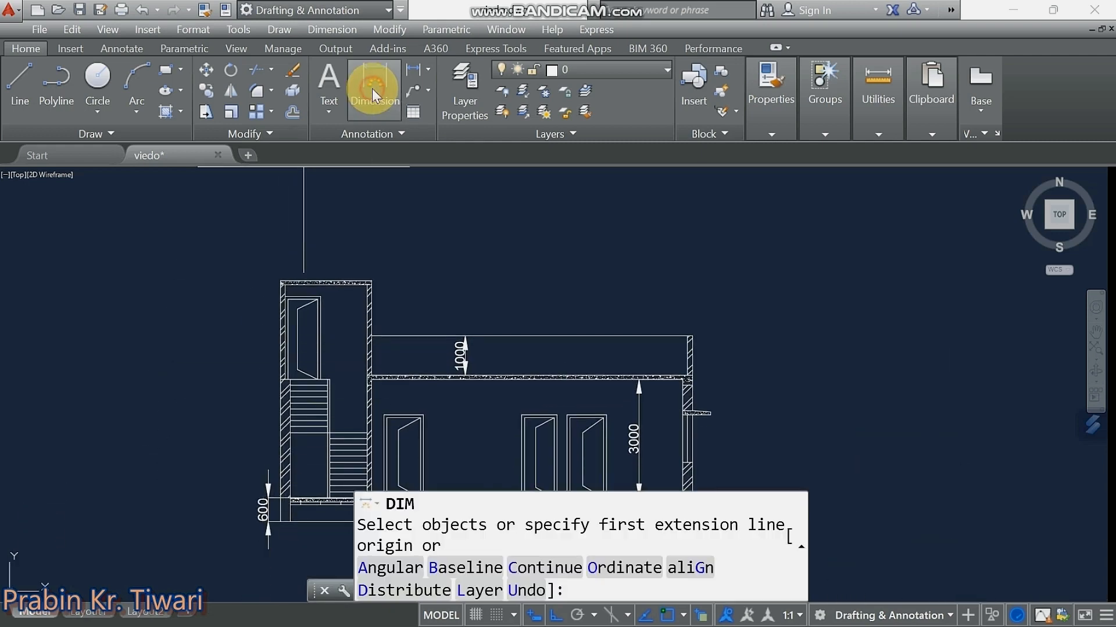
pyautogui.scroll(5, 240, 276)
pyautogui.click(454, 339)
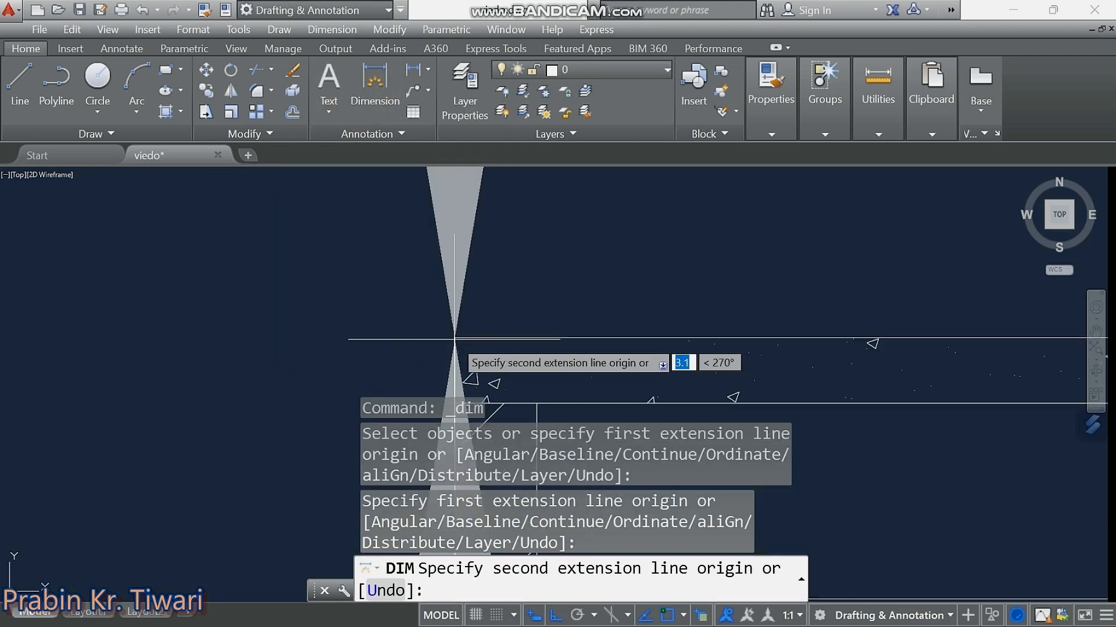
pyautogui.scroll(-5, 440, 400)
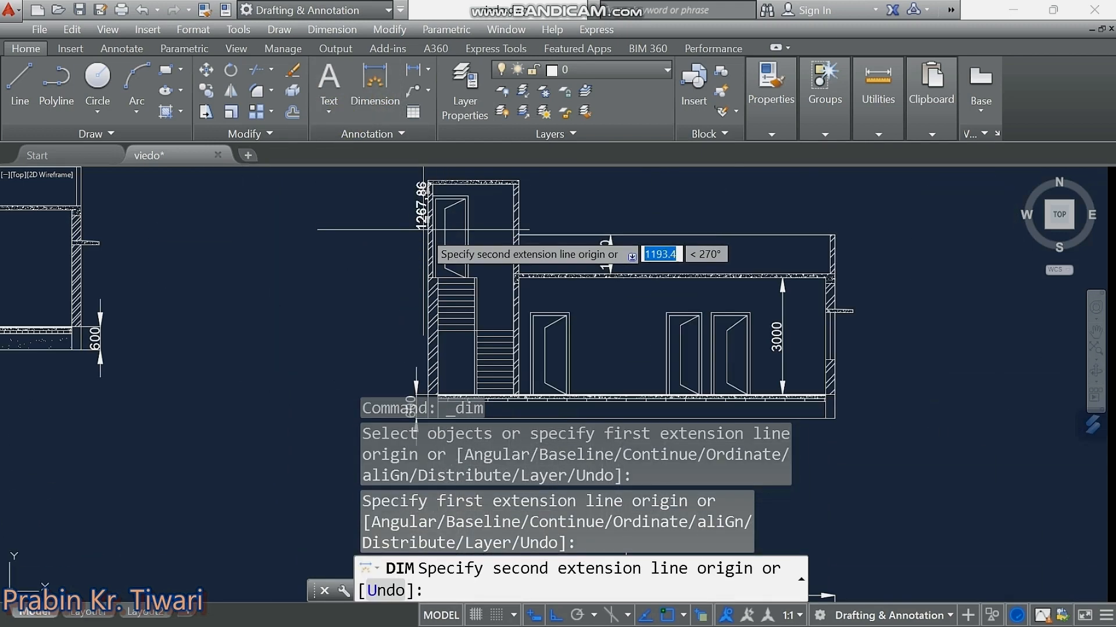
pyautogui.scroll(5, 424, 316)
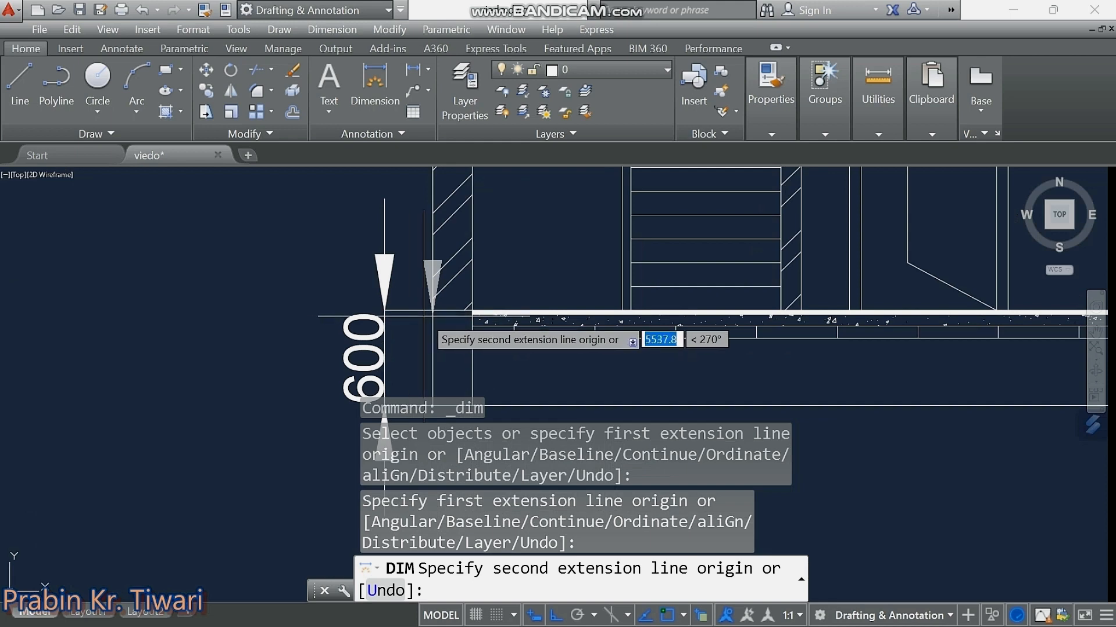
pyautogui.press('Escape')
pyautogui.press('Escape')
pyautogui.scroll(-5, 384, 316)
# Draw a short horizontal ground line extending outward from the base corner of the wall with the sunshade.
pyautogui.moveTo(308, 215); pyautogui.dragTo(310, 282, button='middle')
pyautogui.scroll(4, 307, 267)
pyautogui.scroll(-5, 312, 256)
pyautogui.scroll(3, 558, 292)
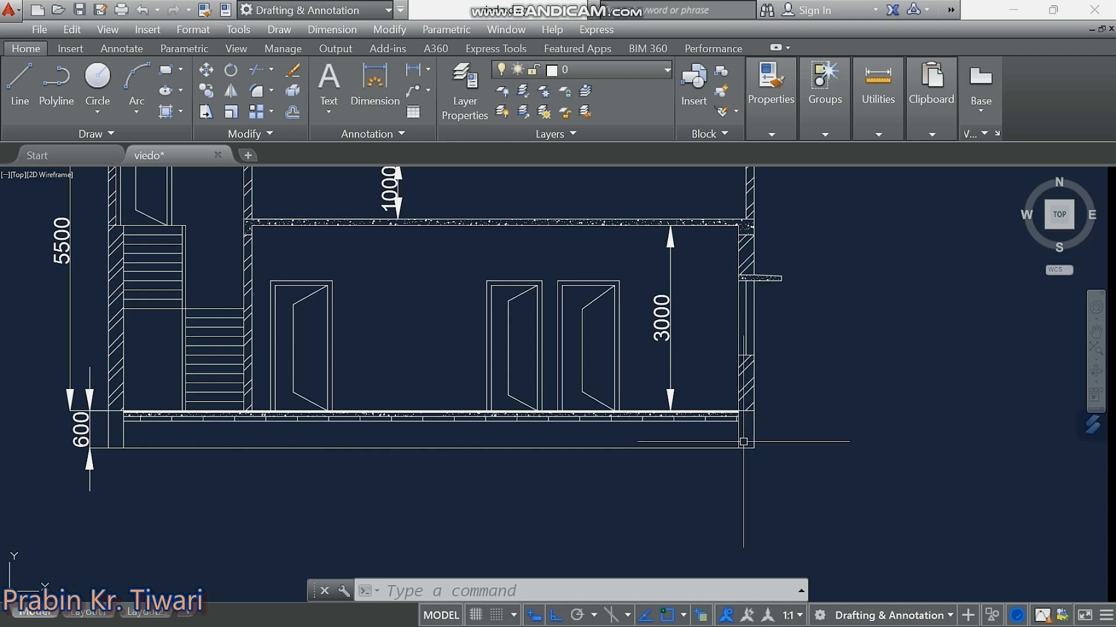
pyautogui.moveTo(752, 464); pyautogui.dragTo(715, 459, button='middle')
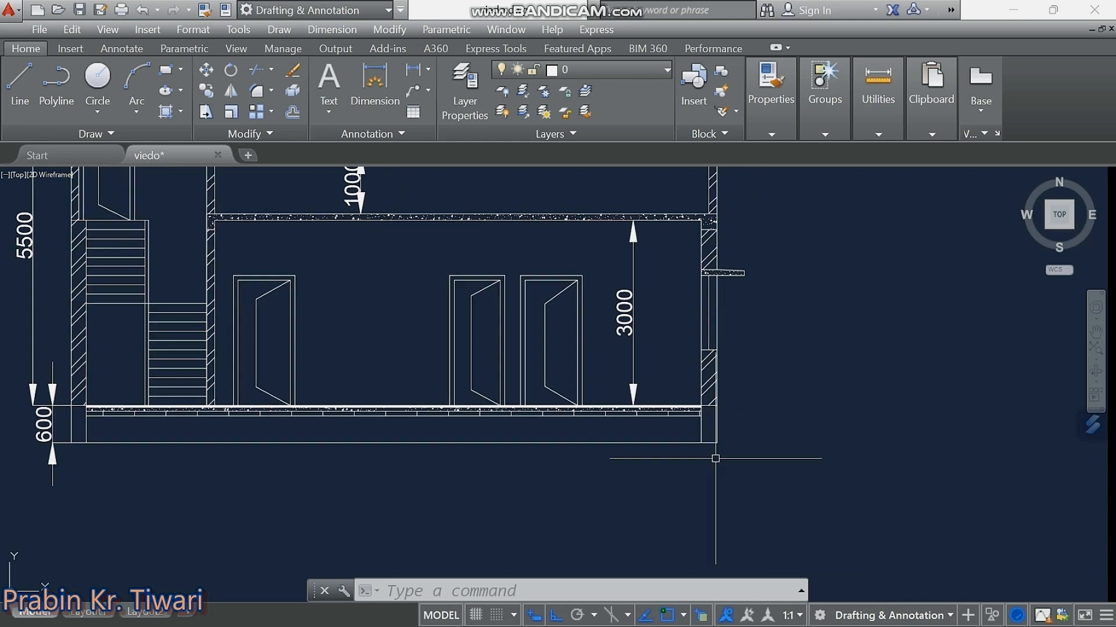
pyautogui.scroll(3, 710, 436)
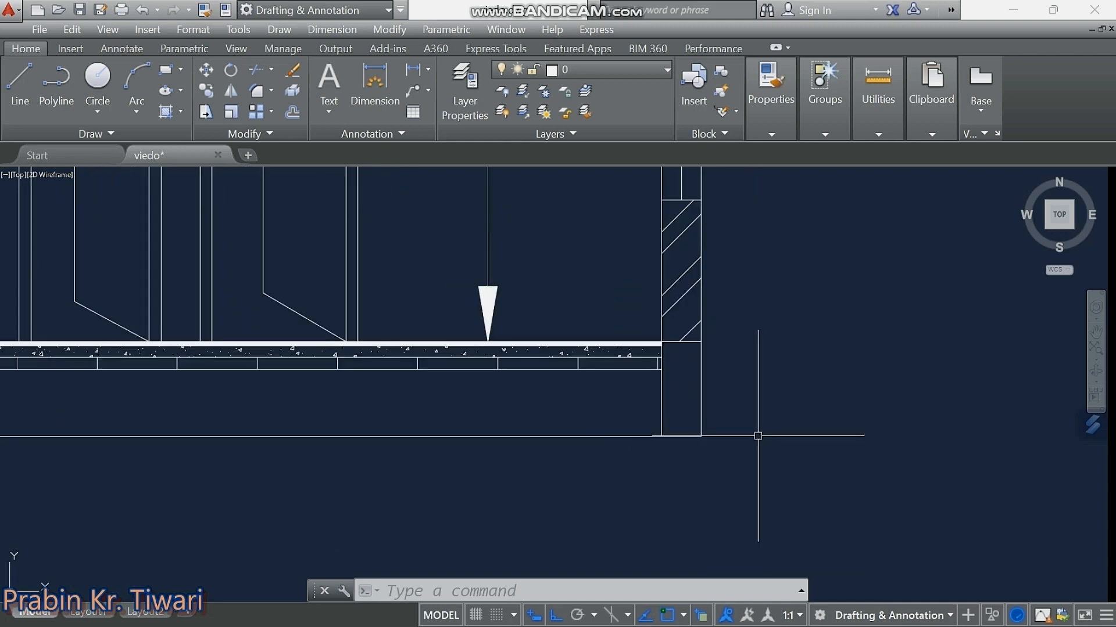
pyautogui.moveTo(726, 426); pyautogui.dragTo(689, 441, button='middle')
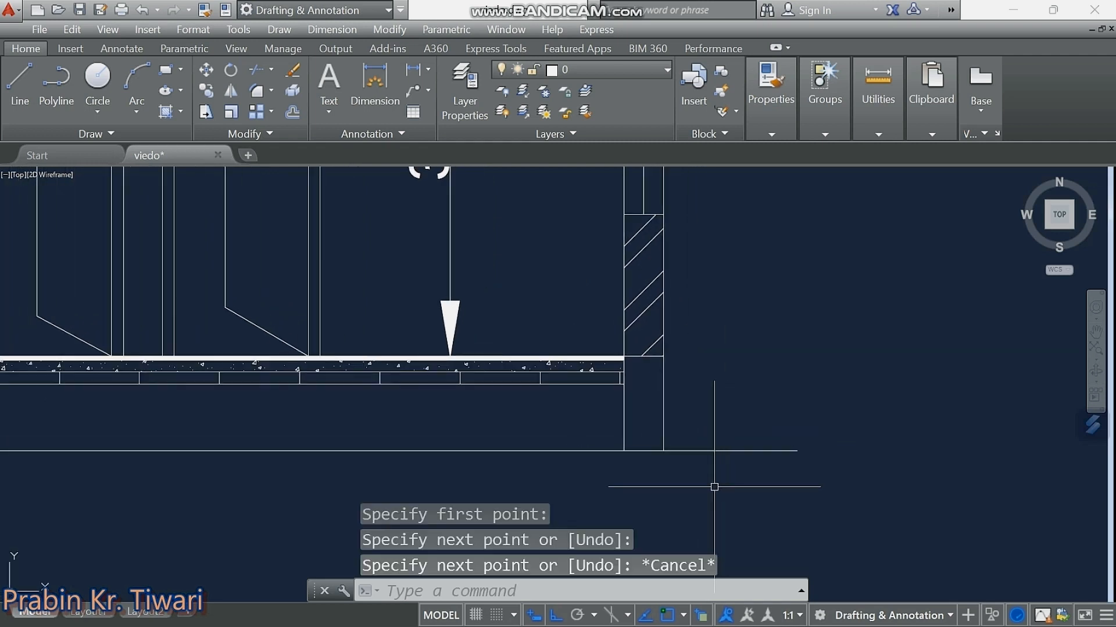
# With ortho off, draw two short slanted lines down from one point on the ground line, forming an inverted V outside the wall.
pyautogui.click(556, 616)
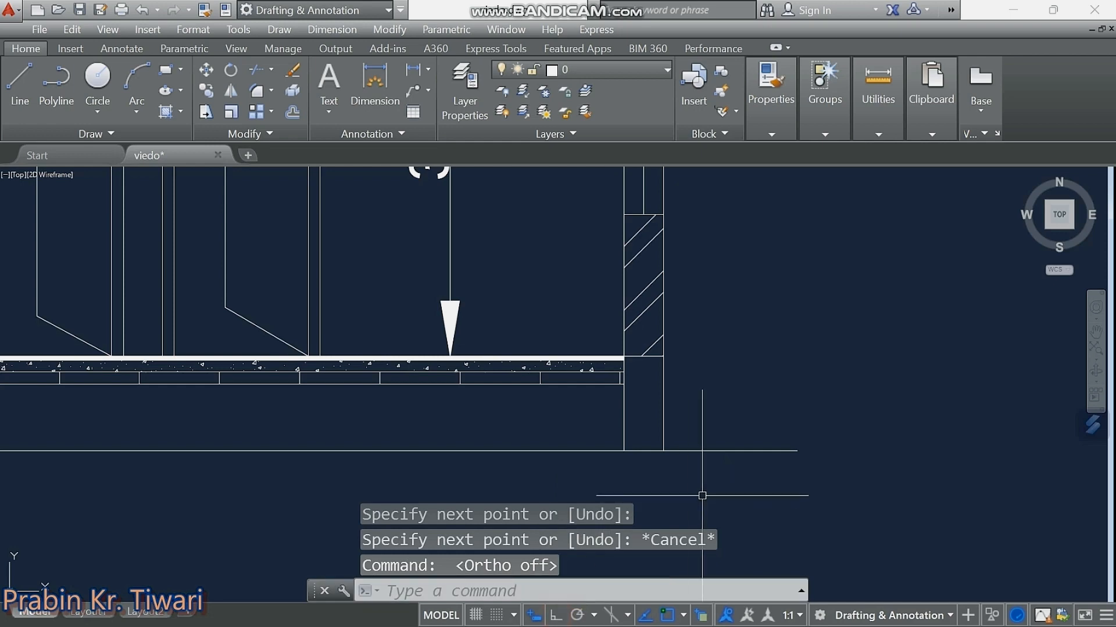
pyautogui.press('space')
pyautogui.click(707, 452)
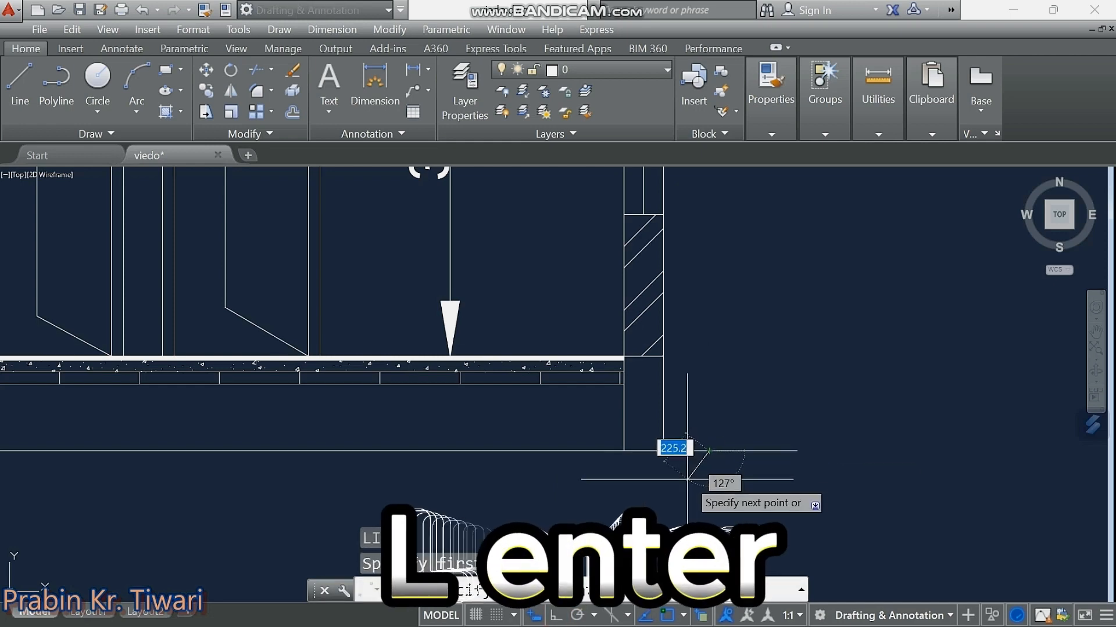
pyautogui.press('Escape')
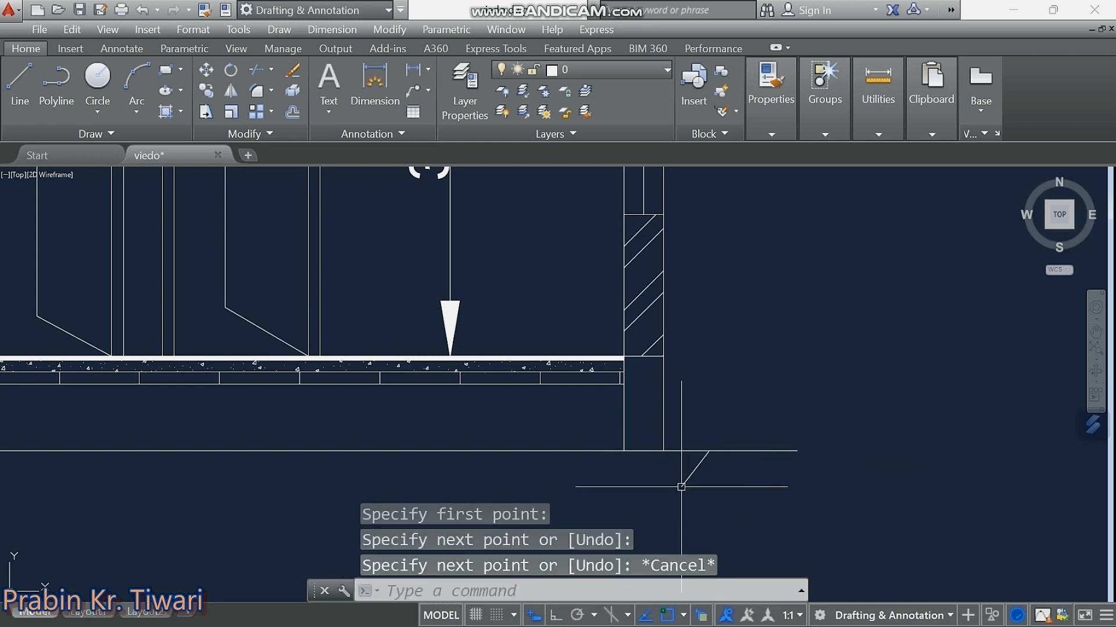
pyautogui.press('space')
pyautogui.click(708, 451)
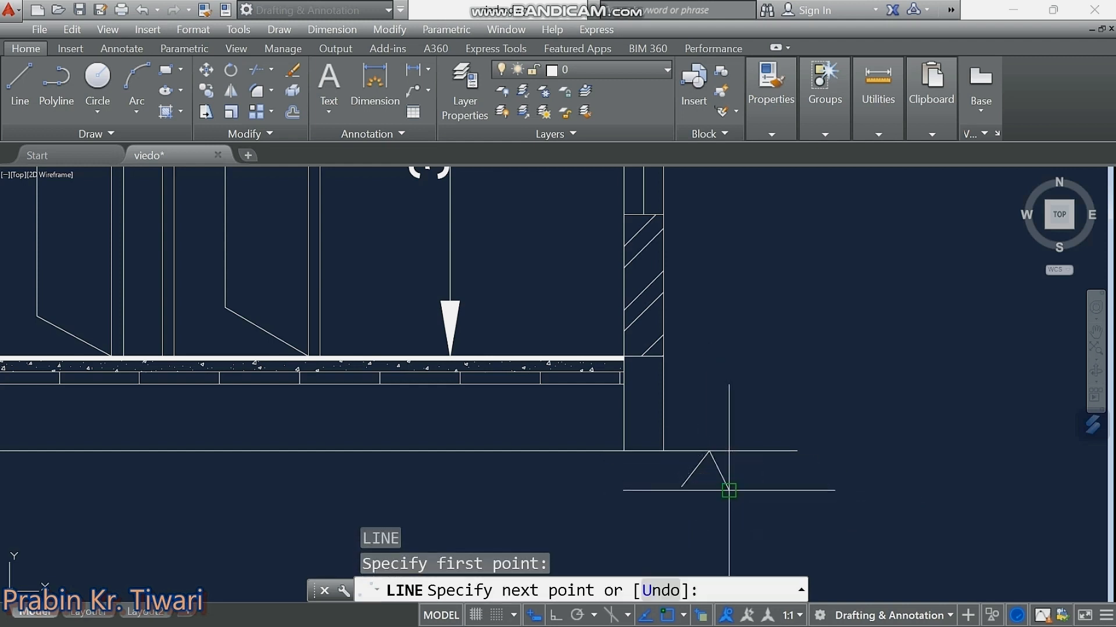
pyautogui.click(729, 489)
pyautogui.press('Escape')
# Join the two slanted strokes below the ground line into one polyline.
pyautogui.moveTo(738, 478); pyautogui.dragTo(707, 402, button='middle')
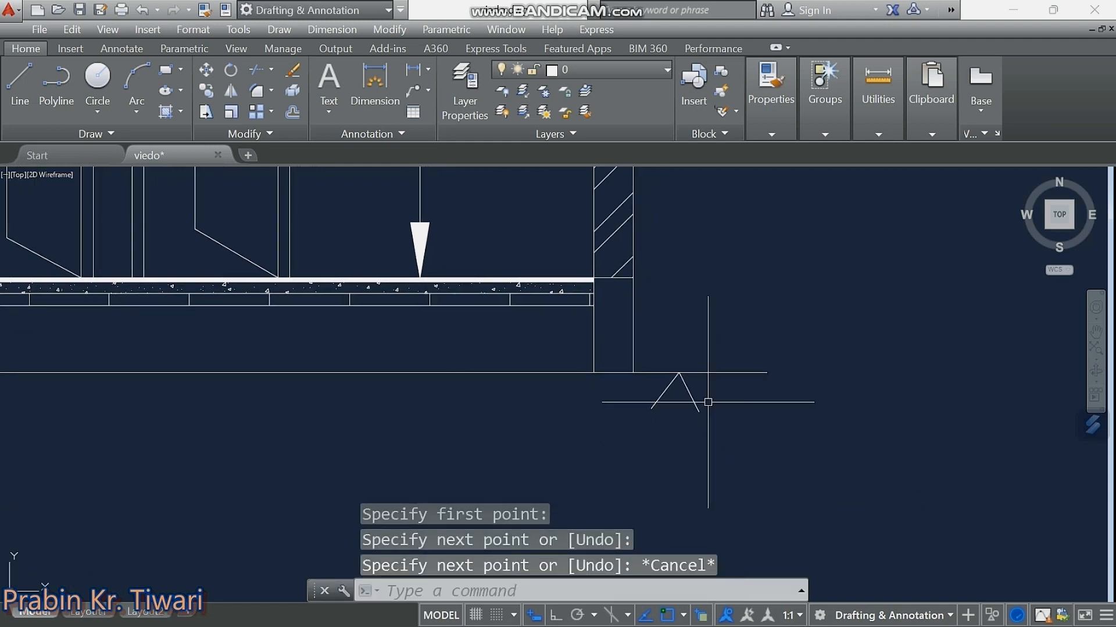
pyautogui.click(692, 381)
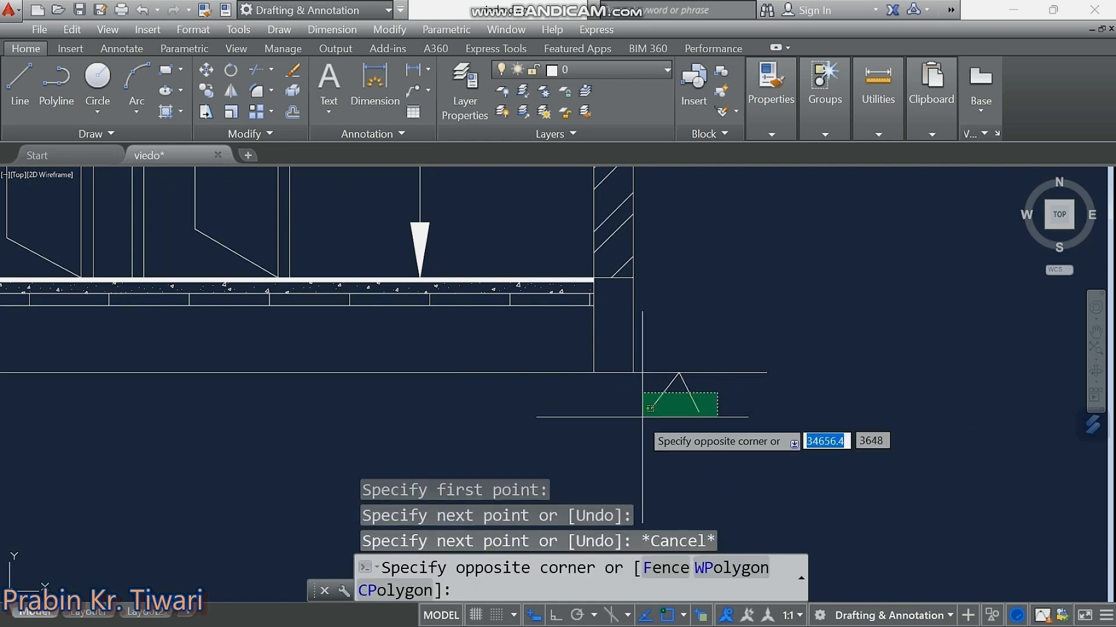
pyautogui.click(633, 423)
pyautogui.write('j')
pyautogui.press('Return')
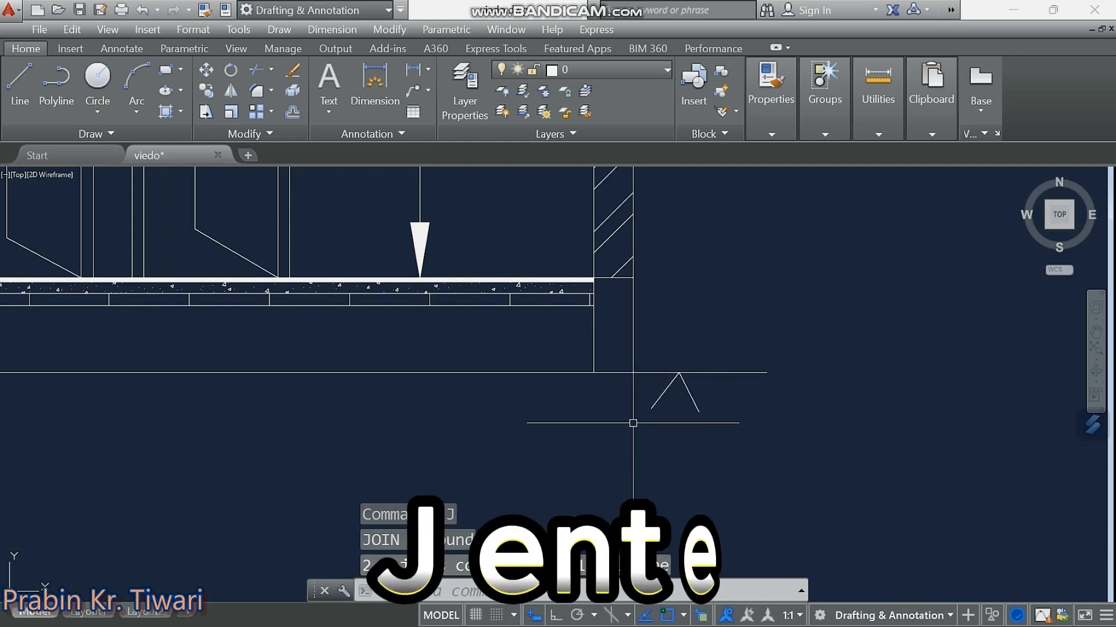
# Copy the inverted-V polyline three times along the ground line at close, roughly equal spacing with ortho on, so the strokes overlap.
pyautogui.scroll(5, 702, 399)
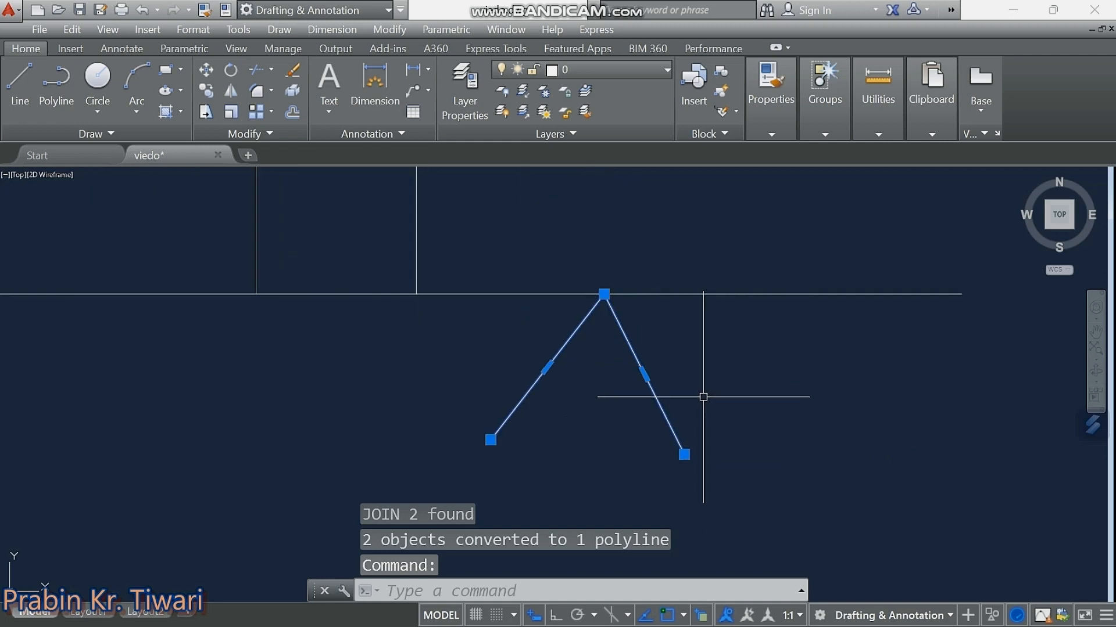
pyautogui.scroll(-5, 702, 393)
pyautogui.rightClick(716, 401)
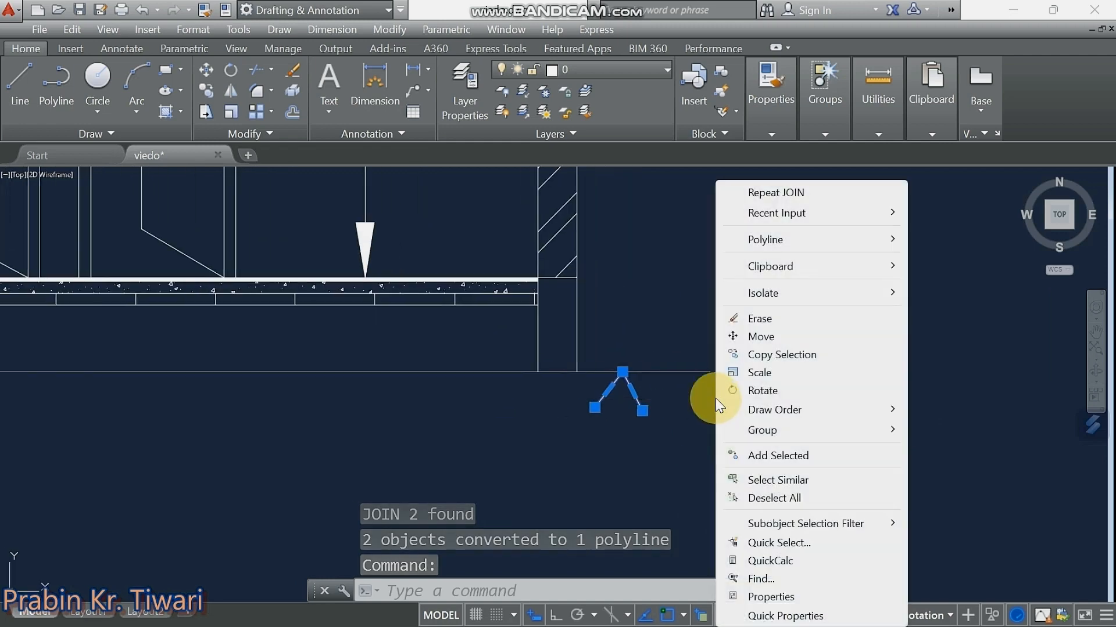
pyautogui.click(756, 355)
pyautogui.click(689, 445)
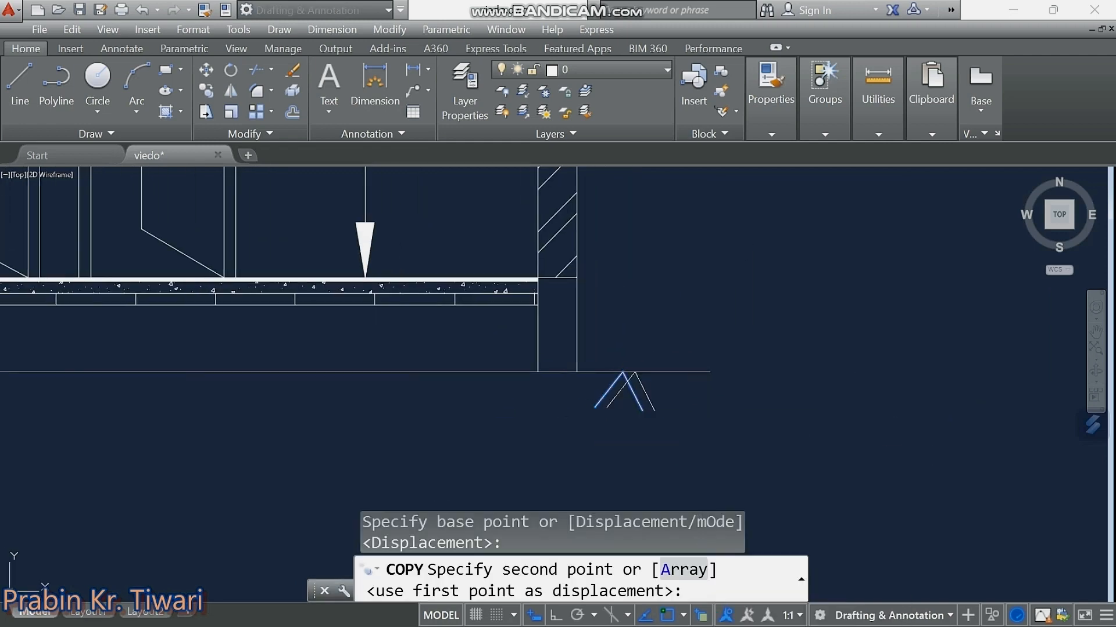
pyautogui.click(701, 446)
pyautogui.click(714, 446)
pyautogui.press('F8')
pyautogui.click(726, 446)
pyautogui.moveTo(726, 449); pyautogui.dragTo(711, 326, button='middle')
pyautogui.press('Escape')
pyautogui.press('Escape')
pyautogui.press('Escape')
# Add multiline text reading "GL" above the ground line, just outside the wall.
pyautogui.scroll(4, 642, 291)
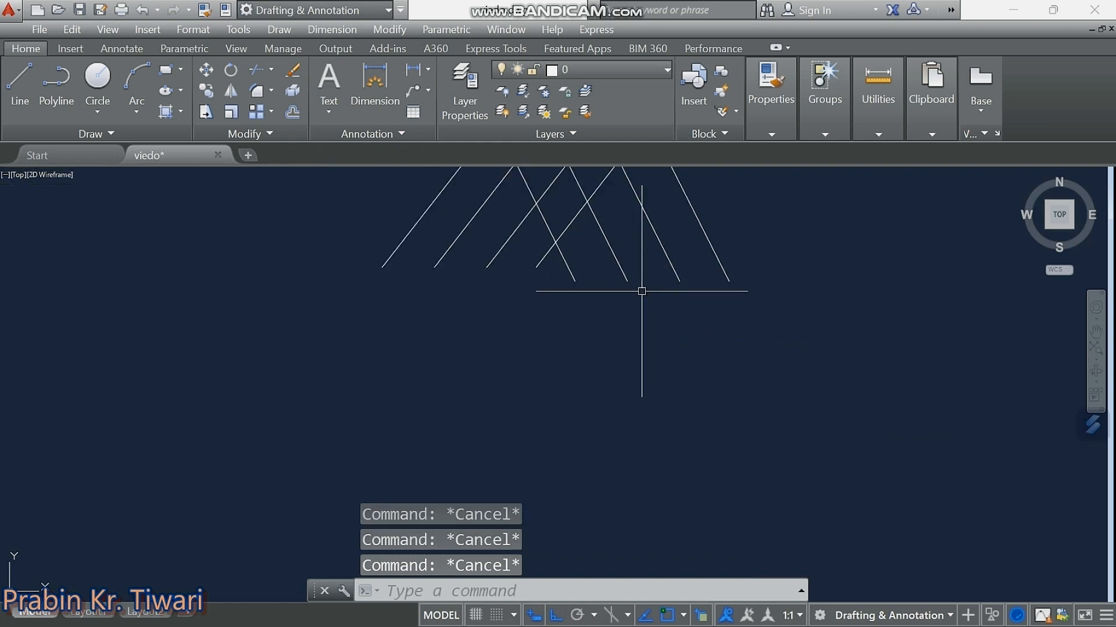
pyautogui.scroll(-6, 639, 294)
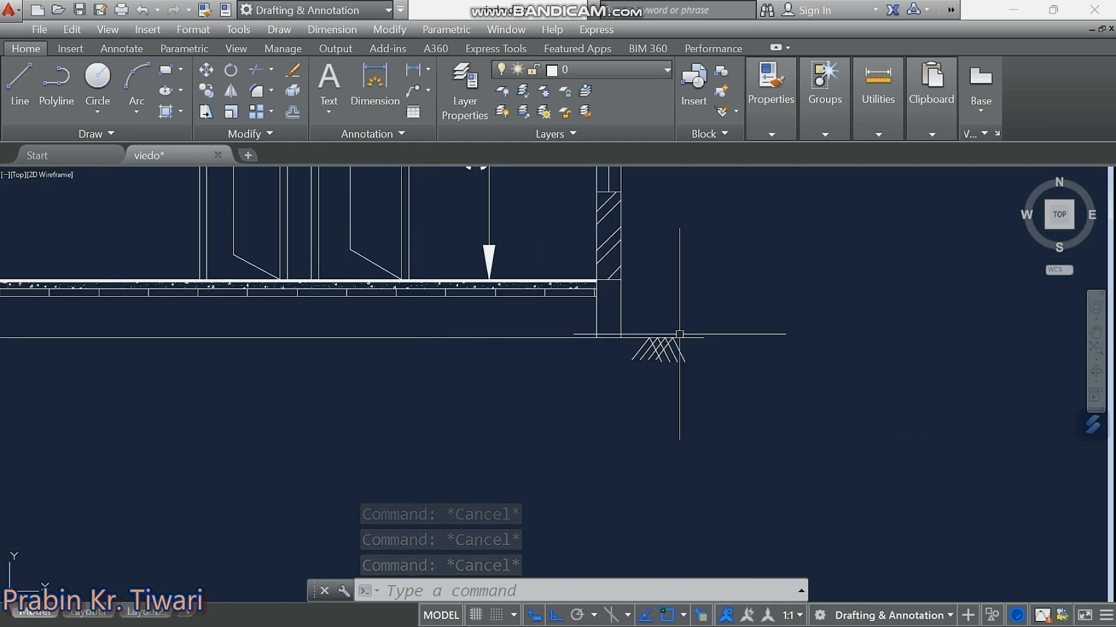
pyautogui.scroll(5, 650, 331)
pyautogui.scroll(-5, 605, 332)
pyautogui.moveTo(610, 311); pyautogui.dragTo(592, 372, button='middle')
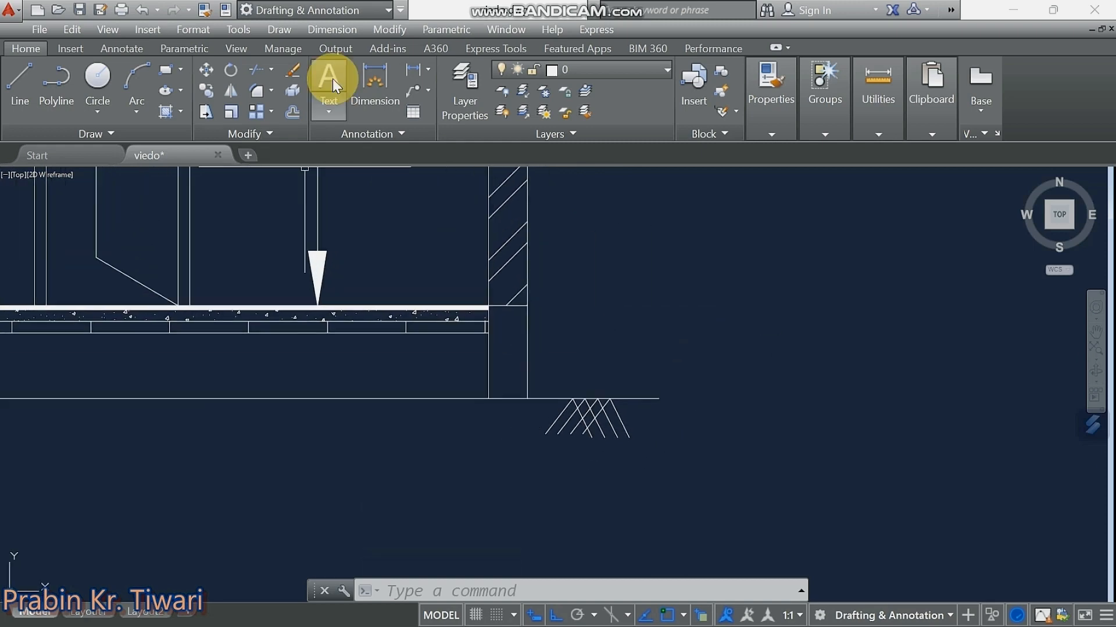
pyautogui.click(330, 78)
pyautogui.click(388, 268)
pyautogui.click(430, 287)
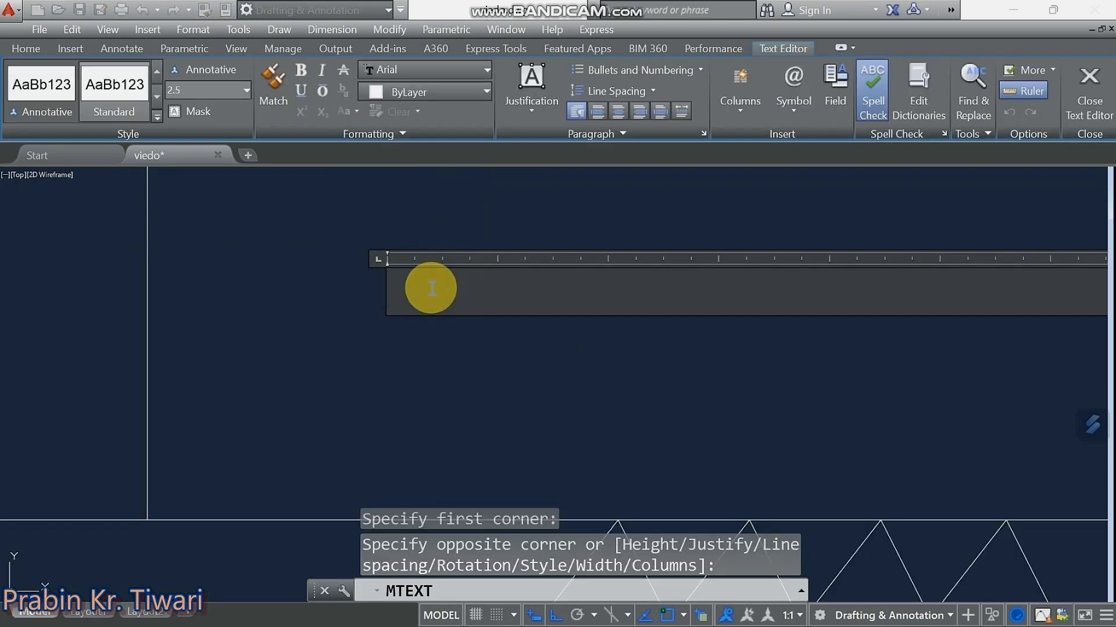
pyautogui.write('G')
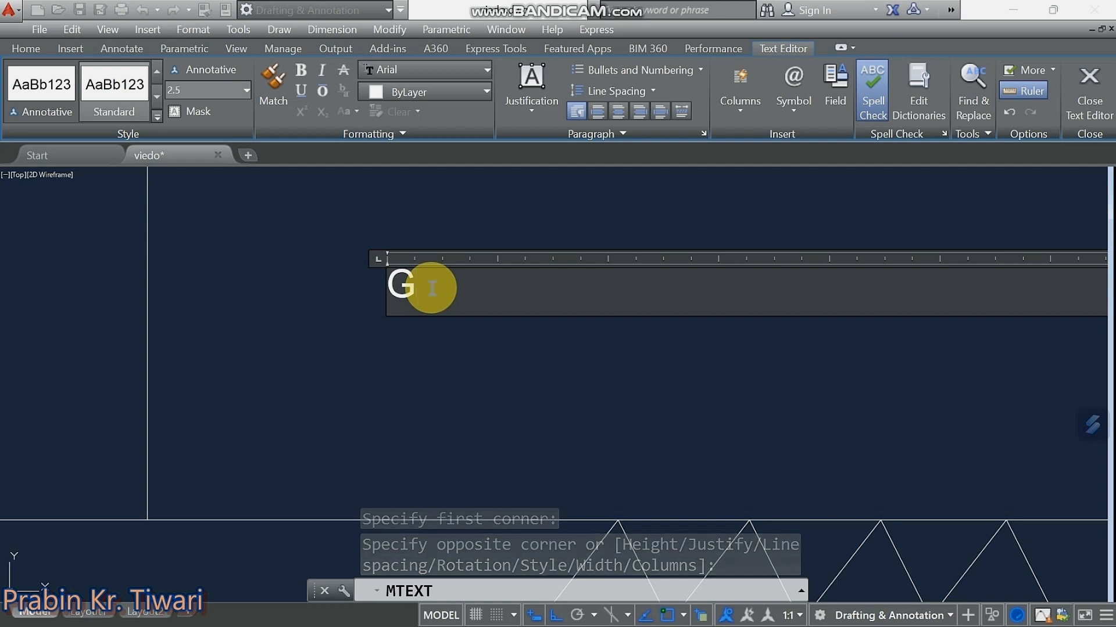
pyautogui.write('L')
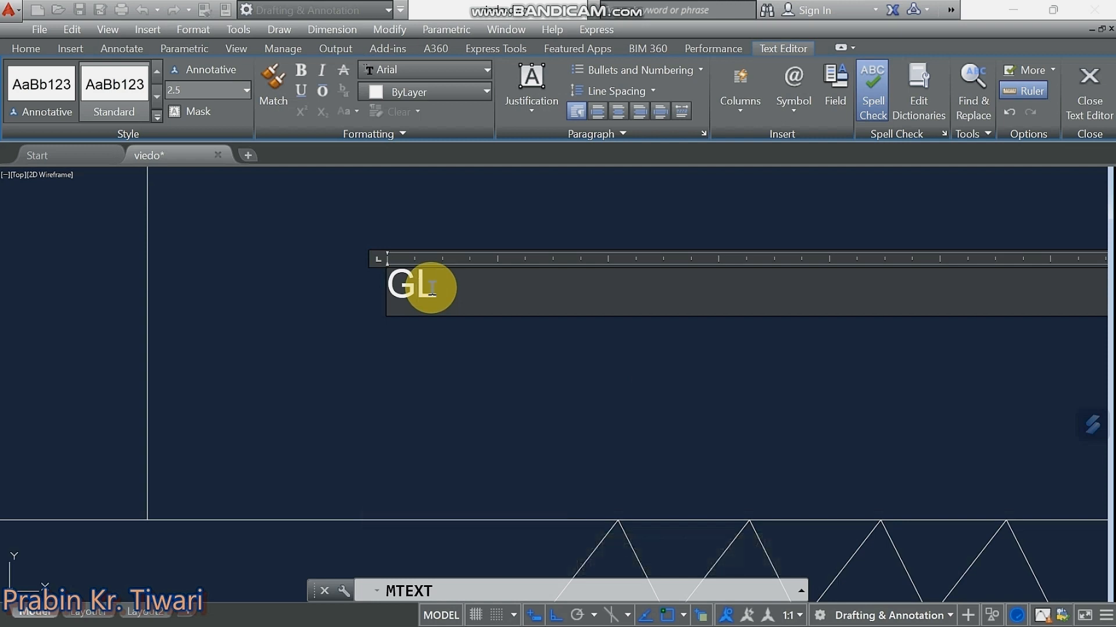
# Set the height of the GL text to 30 and finish editing it.
pyautogui.moveTo(486, 295); pyautogui.dragTo(343, 294)
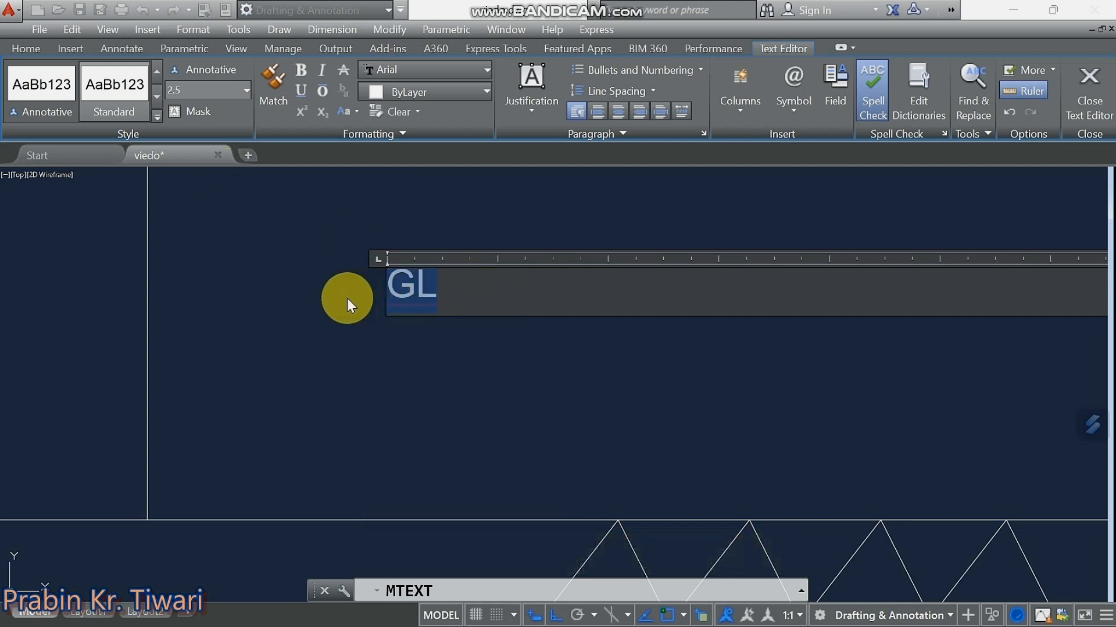
pyautogui.click(188, 89)
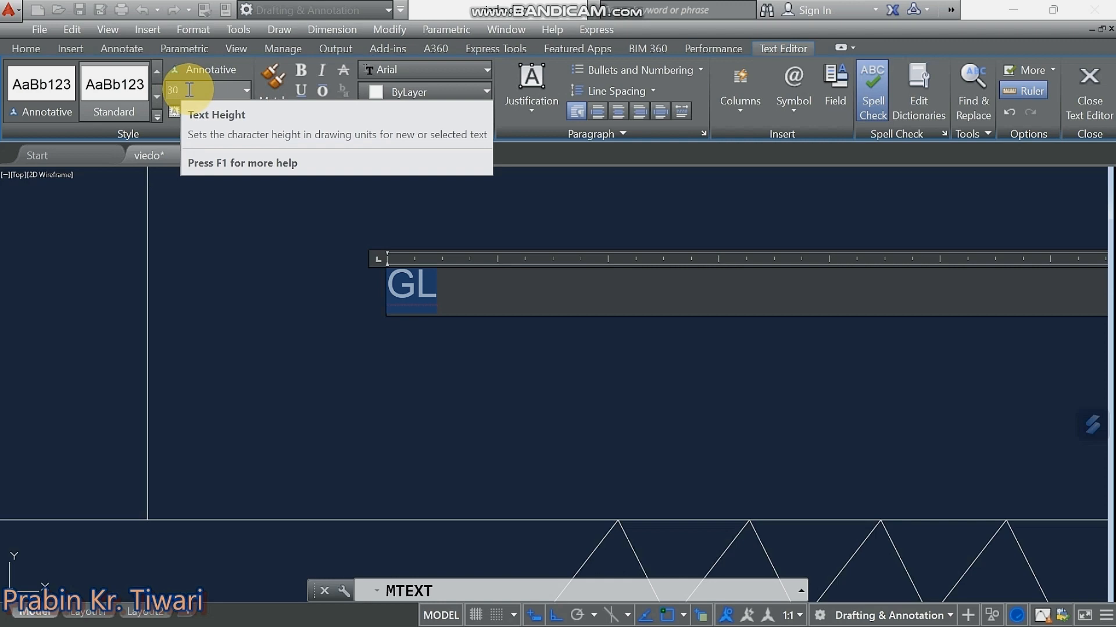
pyautogui.press('Return')
pyautogui.click(260, 302)
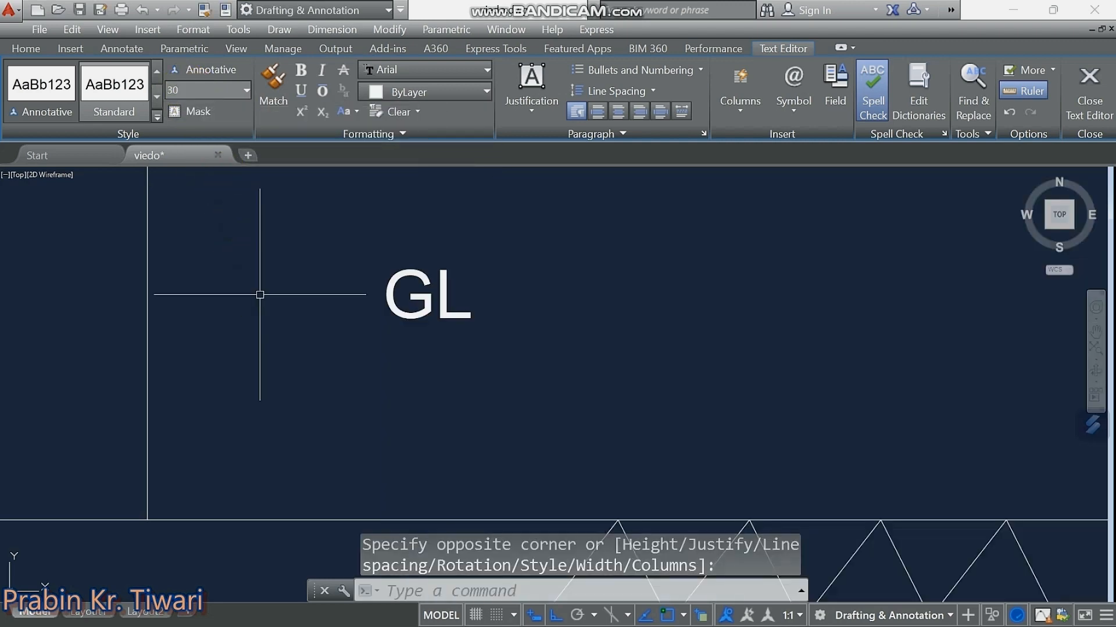
# Move the GL text closer to the ground line, above the middle of the earth symbol strokes.
pyautogui.click(367, 246)
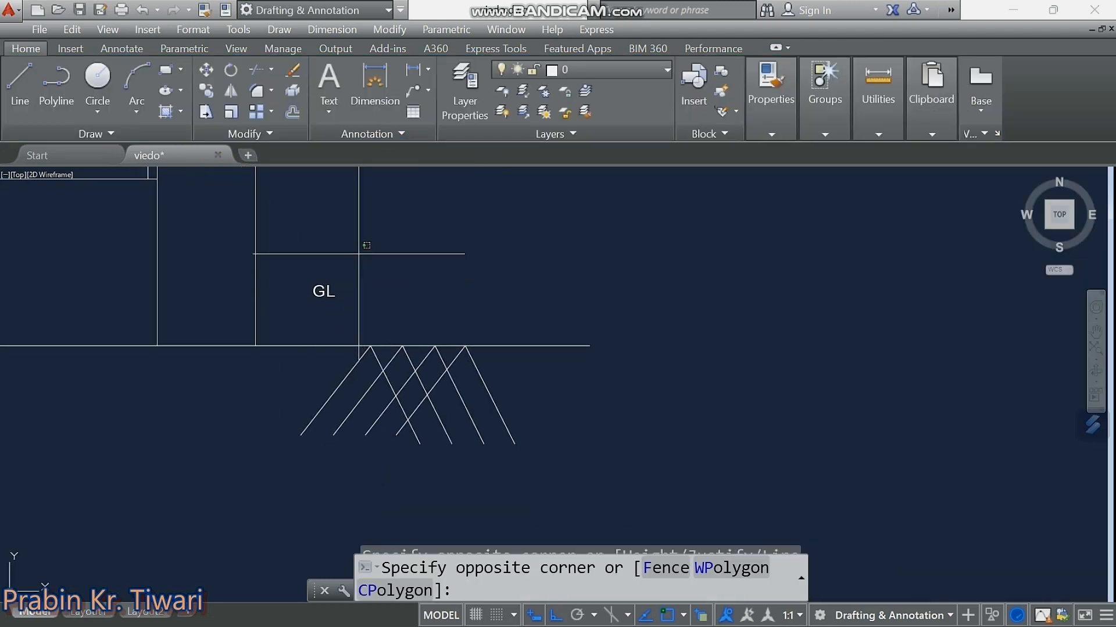
pyautogui.click(300, 323)
pyautogui.rightClick(412, 269)
pyautogui.click(466, 337)
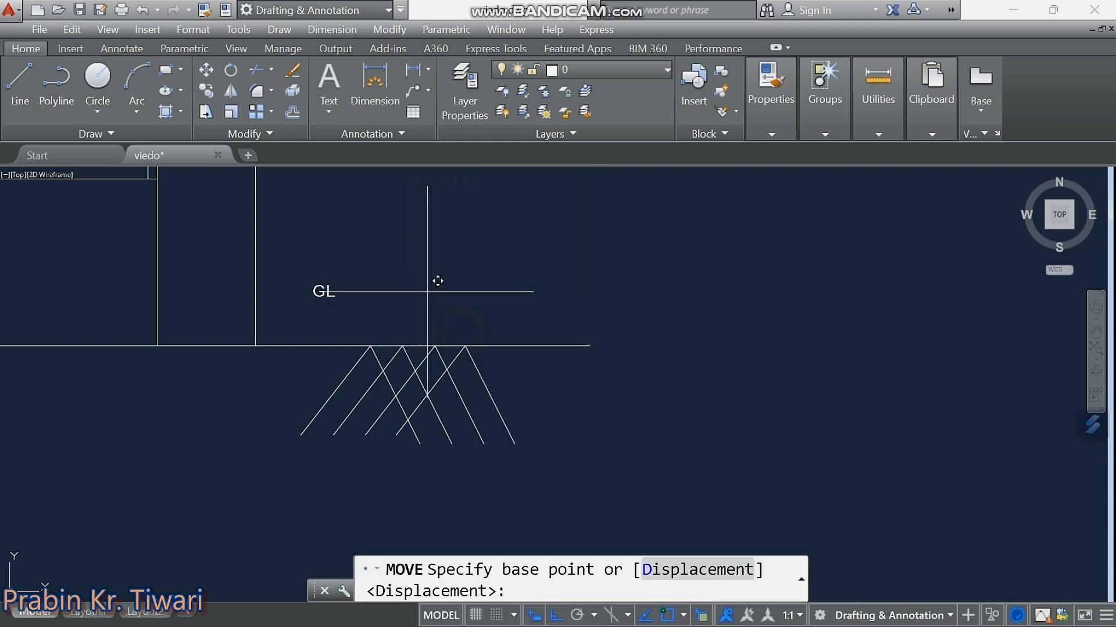
pyautogui.click(436, 291)
# Change the GL text's height property to 80 and deselect the text.
pyautogui.scroll(4, 371, 305)
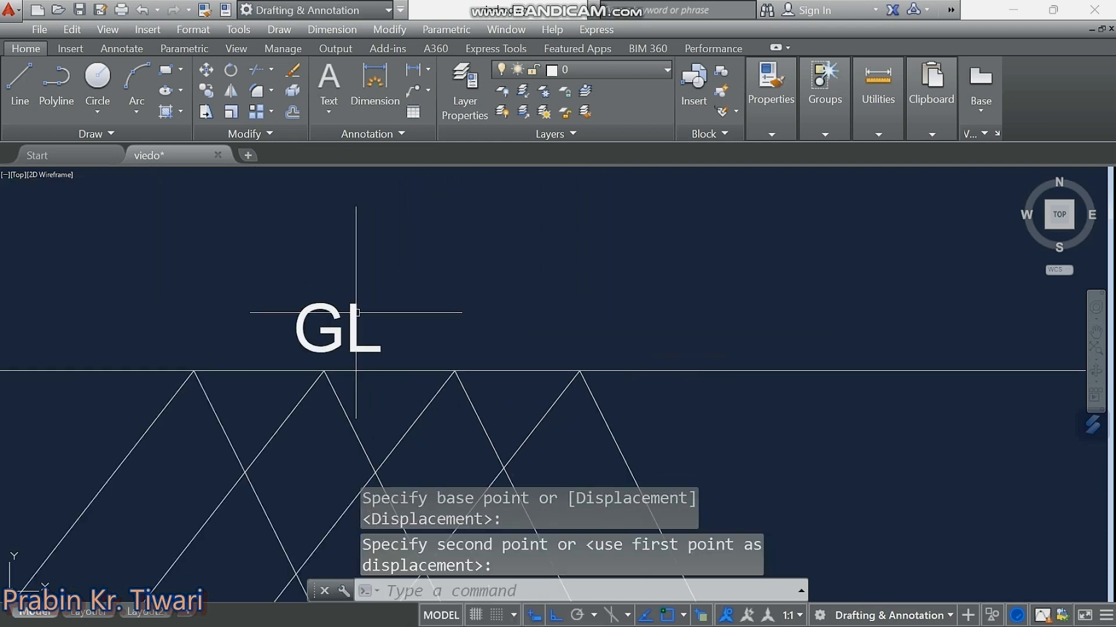
pyautogui.click(412, 264)
pyautogui.click(291, 316)
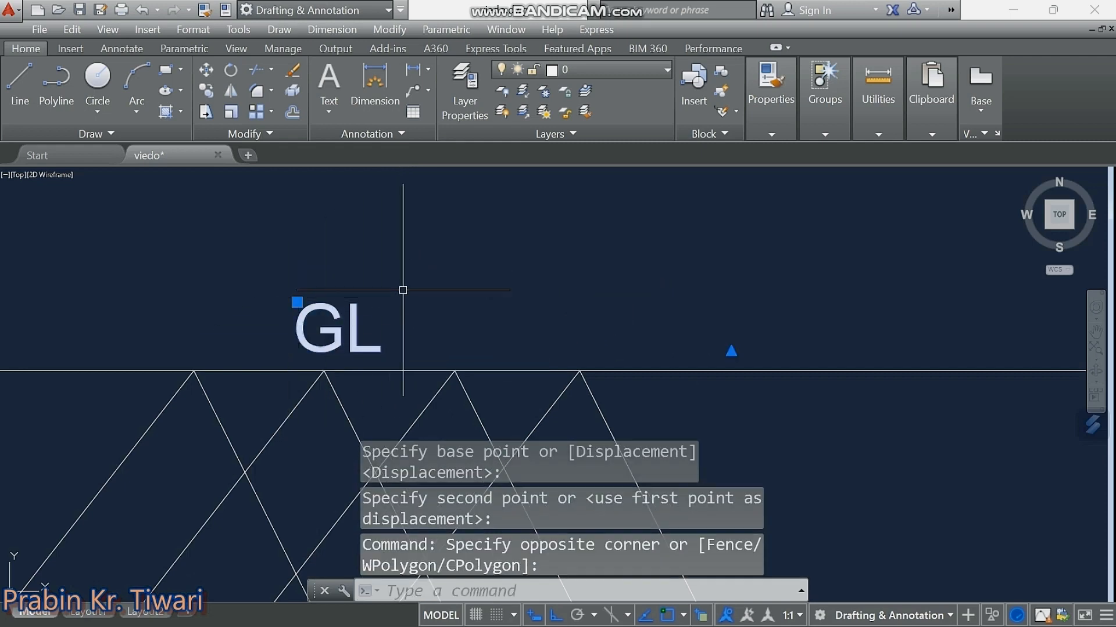
pyautogui.hotkey('ctrl', '1')
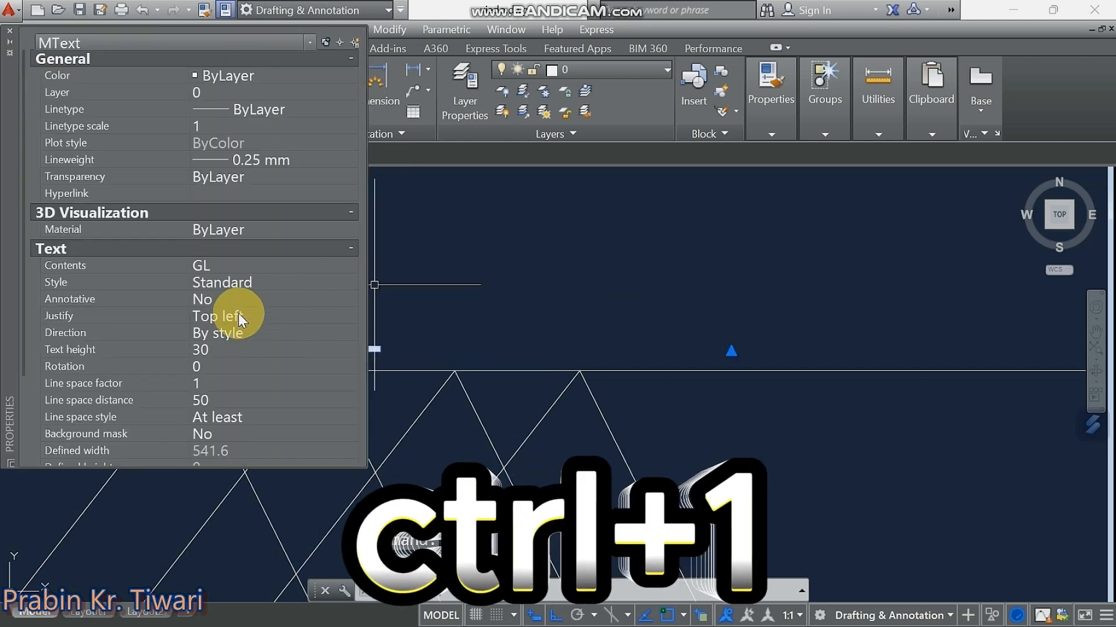
pyautogui.click(224, 347)
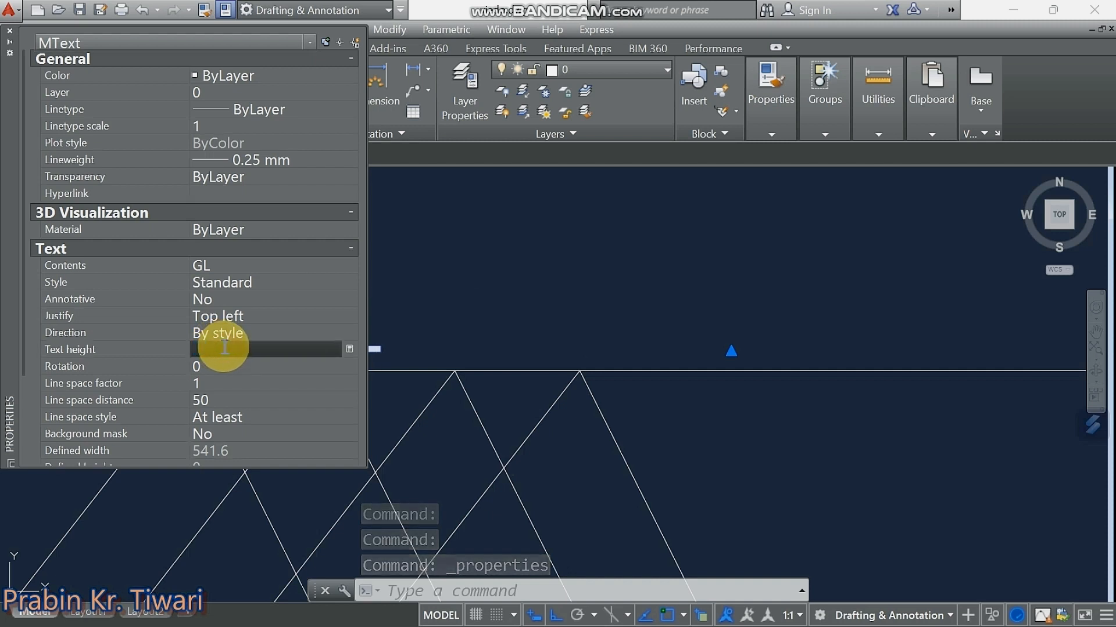
pyautogui.click(443, 291)
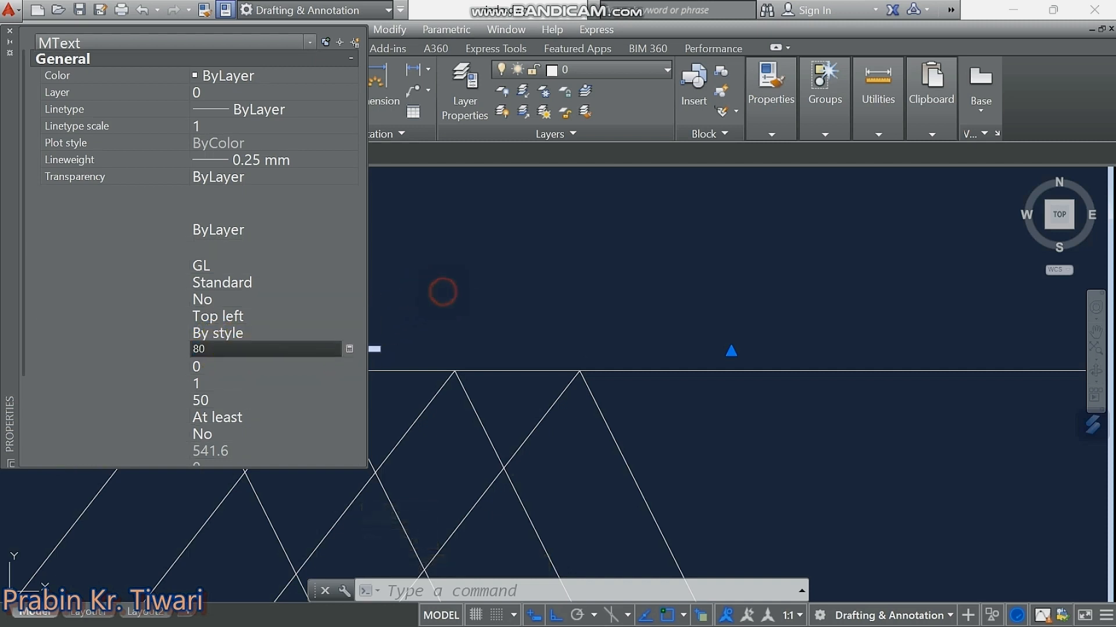
pyautogui.click(9, 31)
pyautogui.press('Escape')
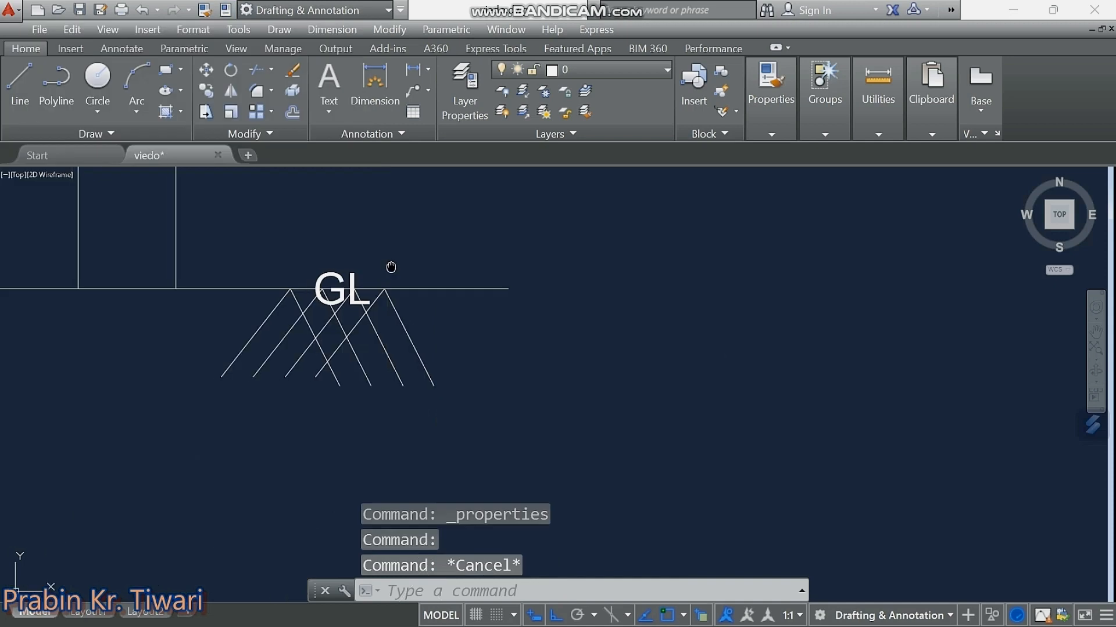
# Move the enlarged GL text straight up so it sits just above the ground line.
pyautogui.moveTo(391, 268); pyautogui.dragTo(438, 275, button='middle')
pyautogui.scroll(4, 430, 277)
pyautogui.click(423, 272)
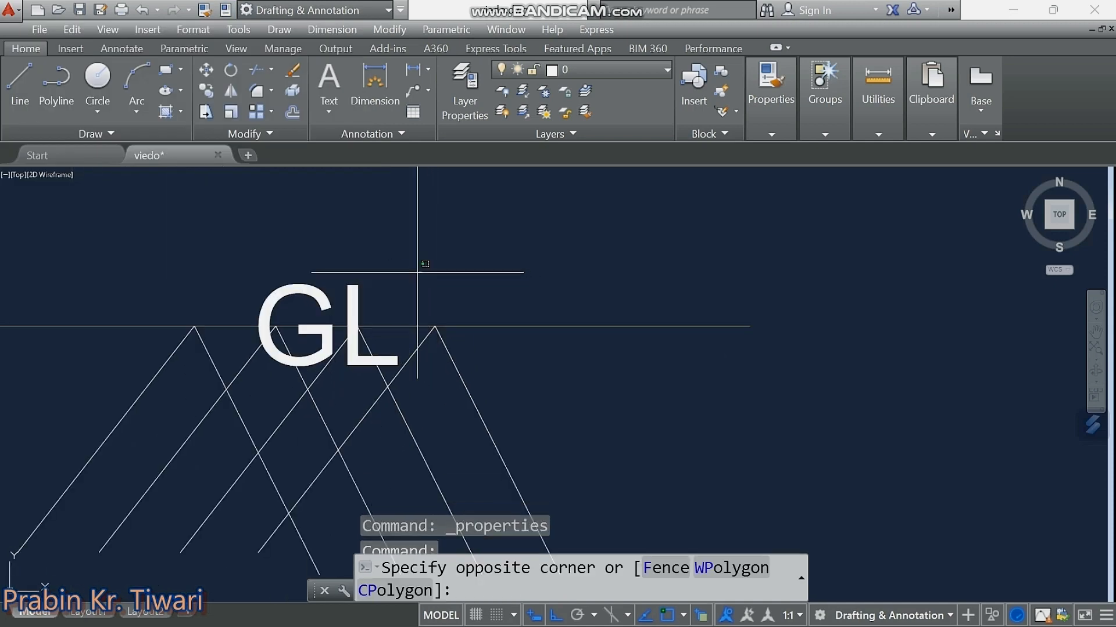
pyautogui.click(335, 301)
pyautogui.rightClick(541, 219)
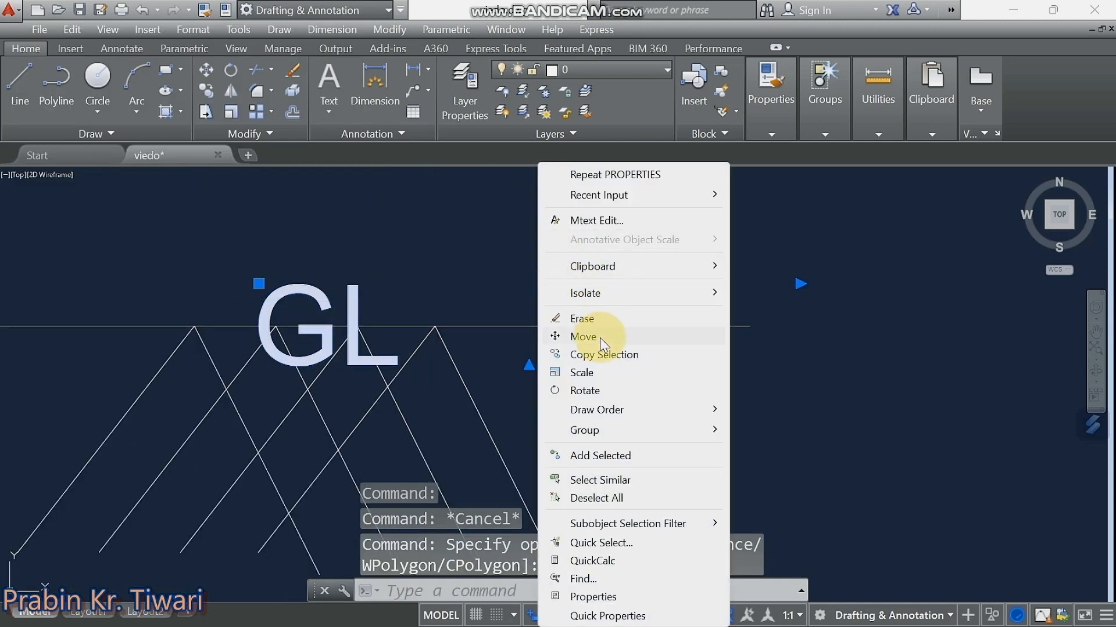
pyautogui.click(602, 340)
pyautogui.click(615, 390)
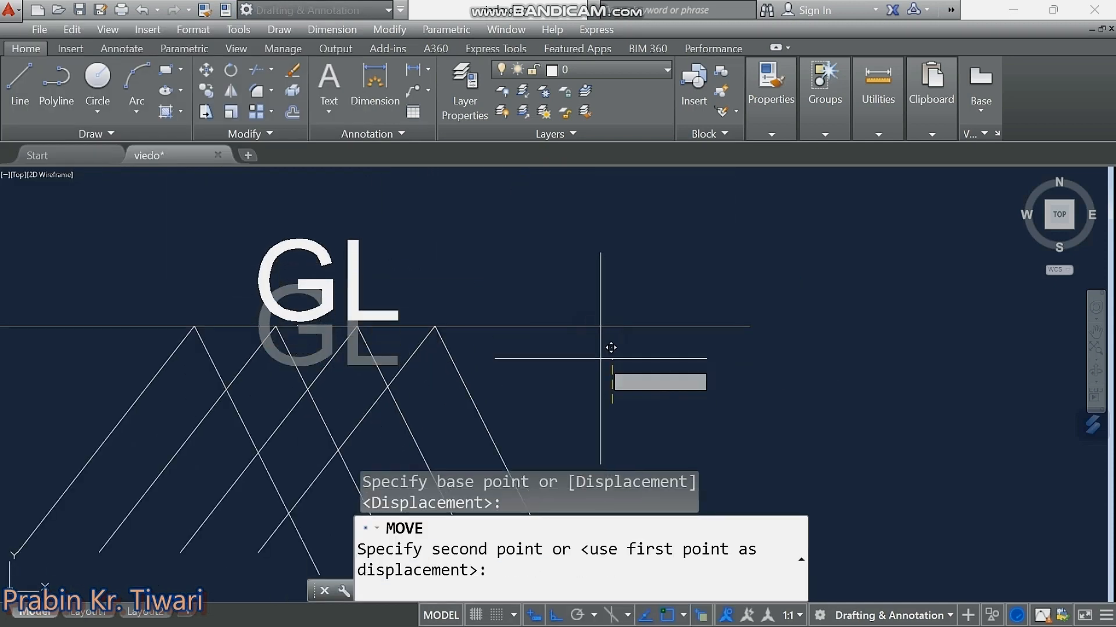
pyautogui.click(608, 346)
pyautogui.scroll(-3, 530, 256)
pyautogui.scroll(2, 601, 328)
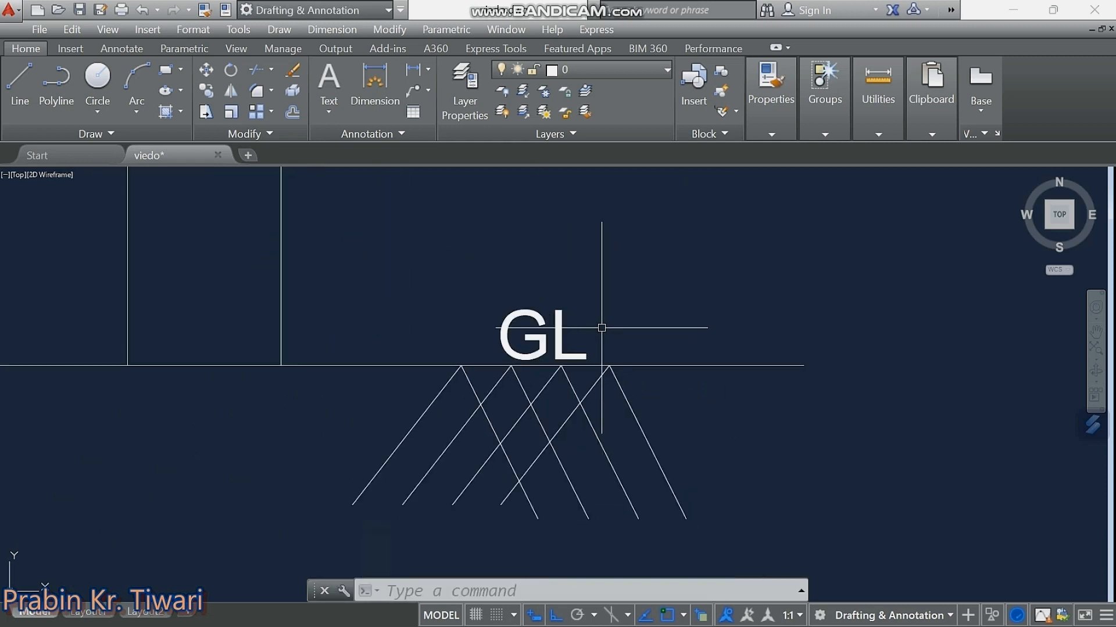
pyautogui.scroll(-2, 601, 328)
pyautogui.moveTo(601, 325); pyautogui.dragTo(617, 326, button='middle')
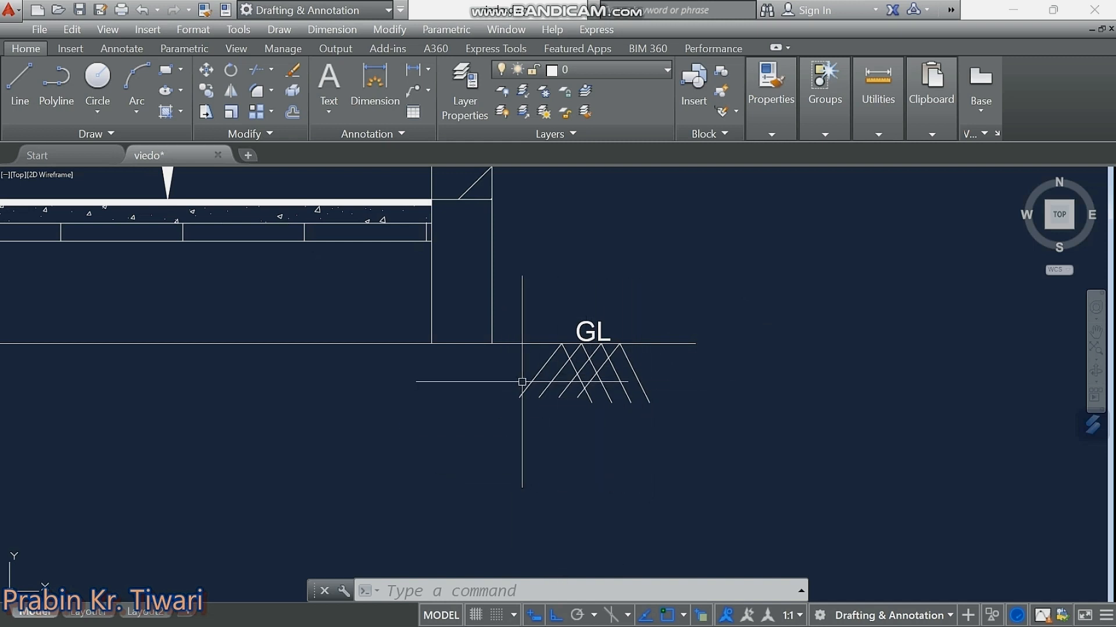
pyautogui.moveTo(535, 260); pyautogui.dragTo(588, 345, button='middle')
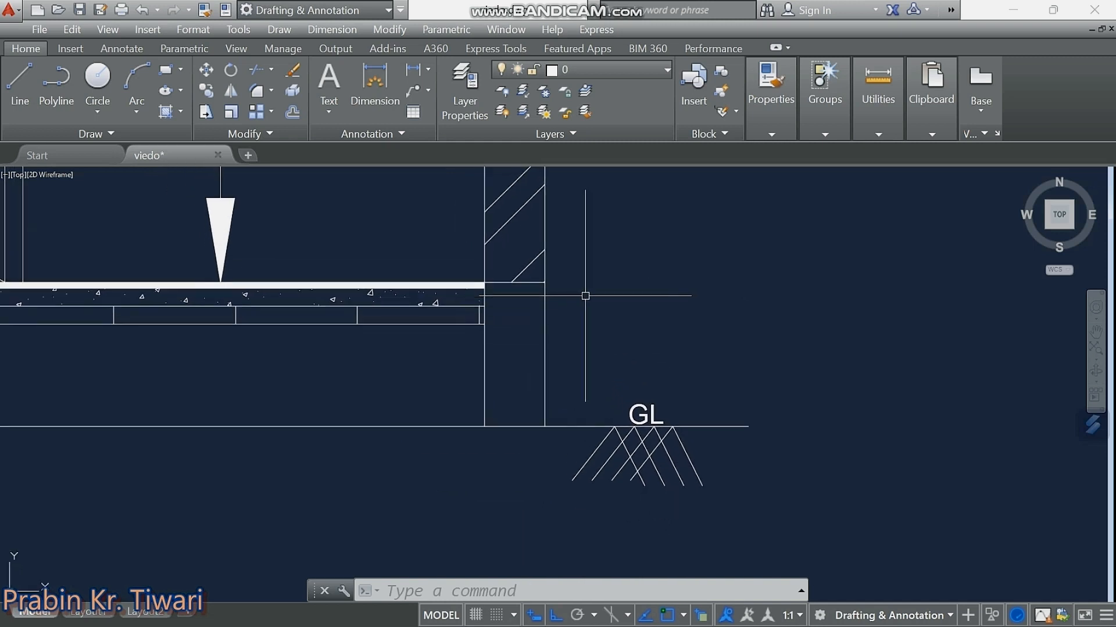
pyautogui.moveTo(618, 291); pyautogui.dragTo(602, 338, button='middle')
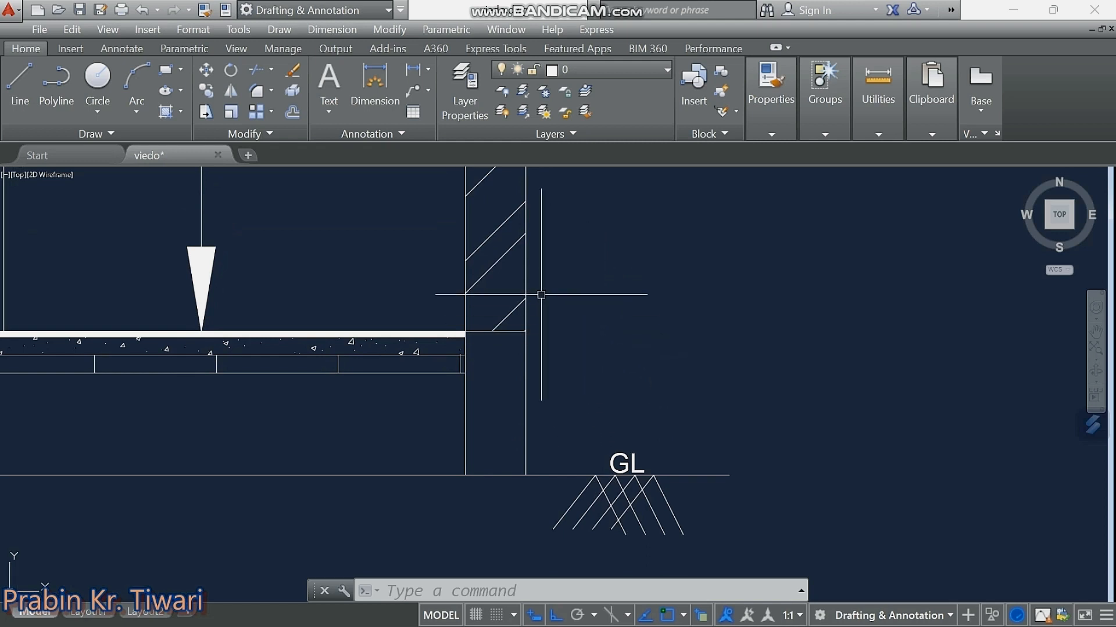
pyautogui.rightClick(621, 318)
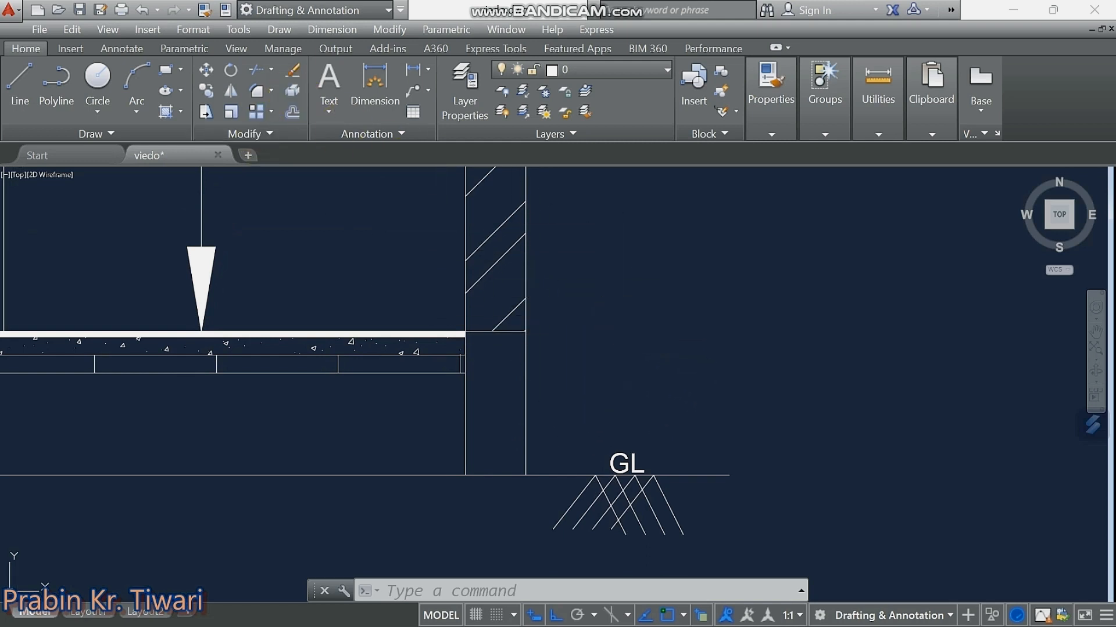
# Draw a horizontal plinth-level line about 460 long outward from the outer wall's corner at floor level.
pyautogui.scroll(4, 595, 331)
pyautogui.click(418, 328)
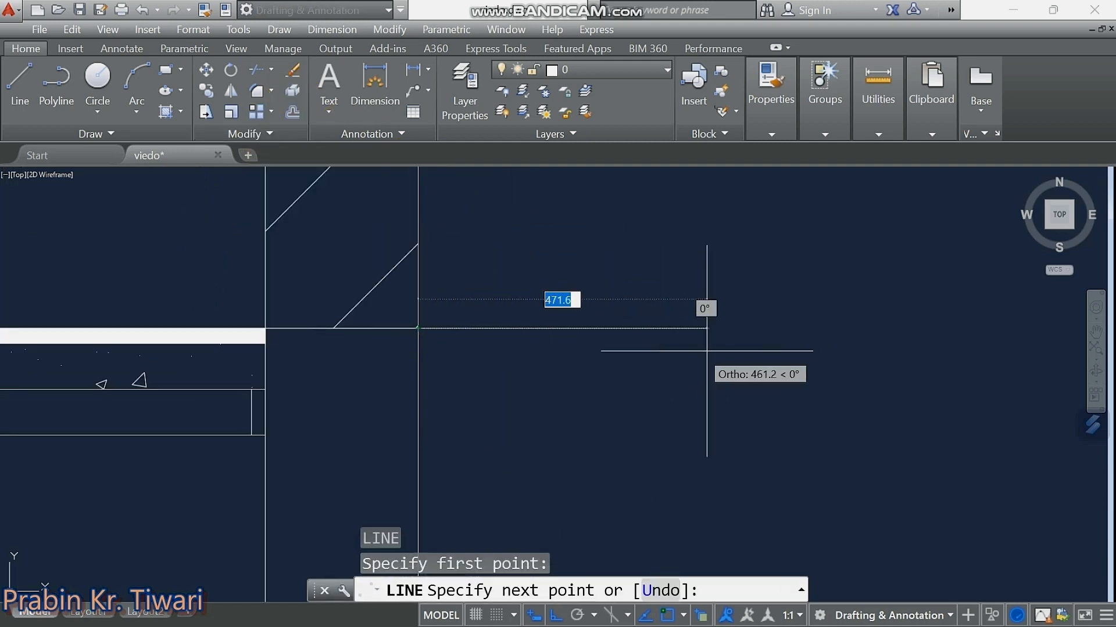
pyautogui.click(707, 350)
pyautogui.press('Escape')
pyautogui.scroll(-4, 672, 349)
pyautogui.moveTo(660, 353); pyautogui.dragTo(677, 350, button='middle')
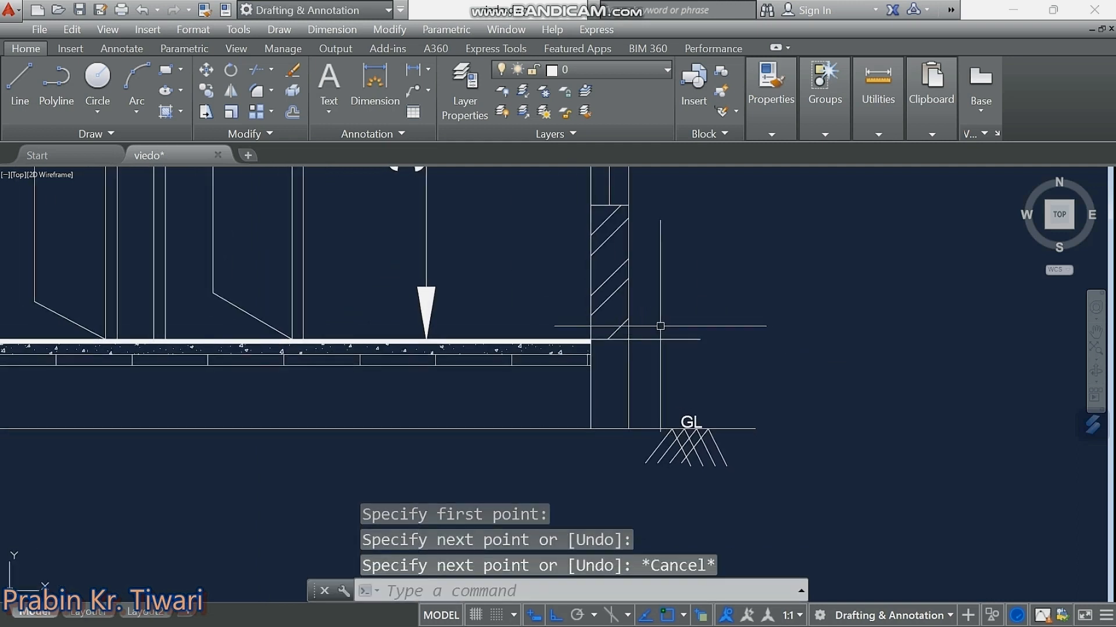
# Create a multiline text reading PL just above the plinth-level line outside the wall.
pyautogui.click(324, 71)
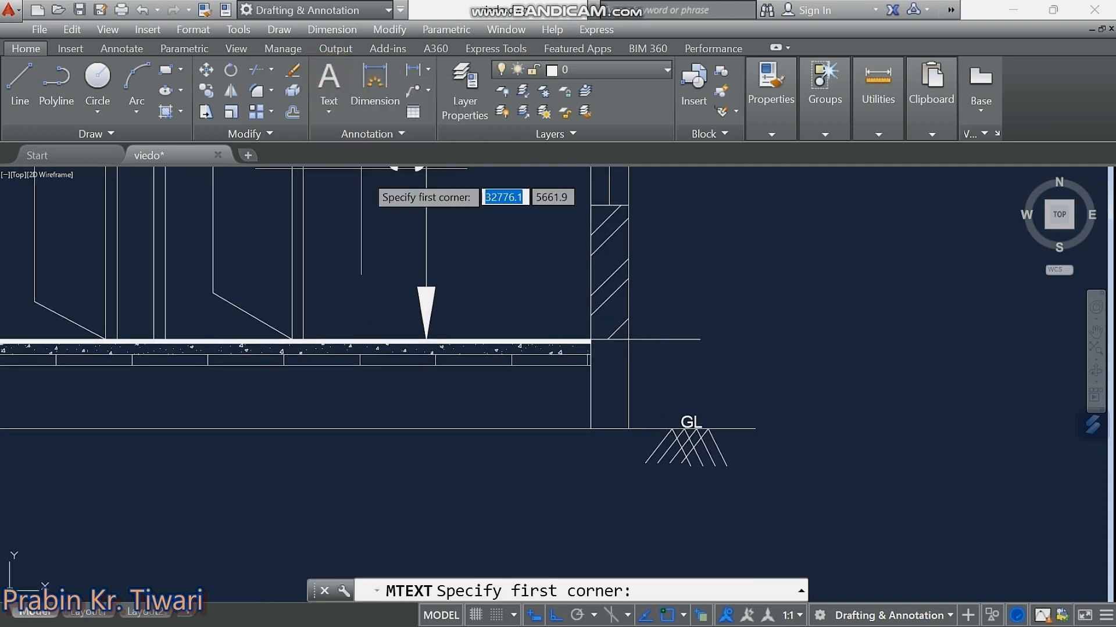
pyautogui.scroll(5, 681, 304)
pyautogui.scroll(5, 550, 372)
pyautogui.click(517, 373)
pyautogui.click(558, 393)
pyautogui.write('PL')
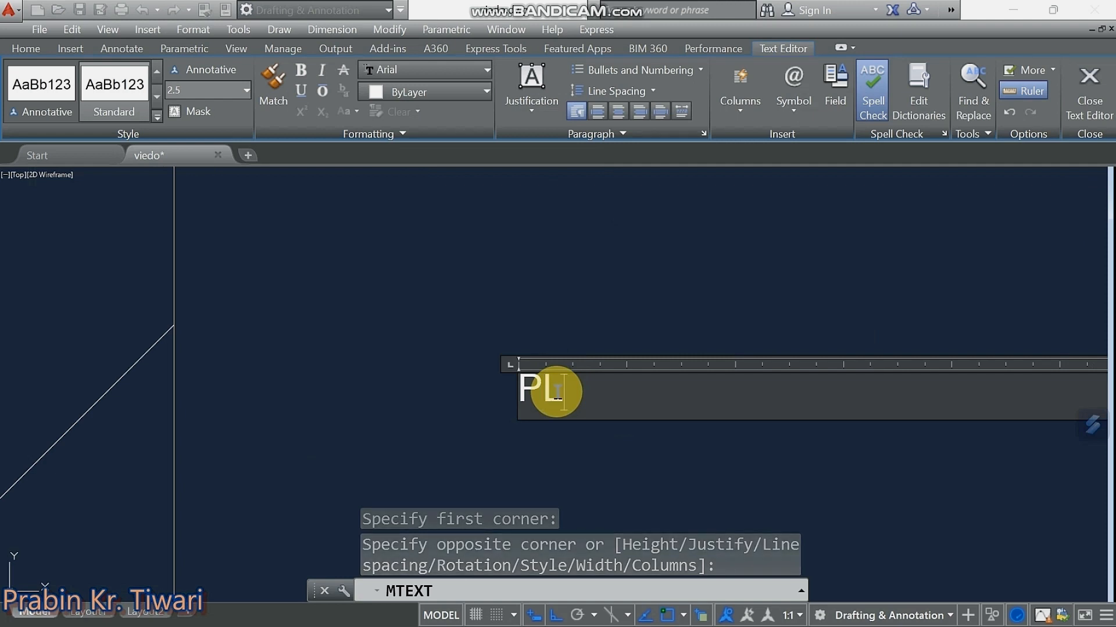
# Set the height of the PL text to 100 and finish editing it.
pyautogui.click(581, 395)
pyautogui.moveTo(581, 396); pyautogui.dragTo(473, 406)
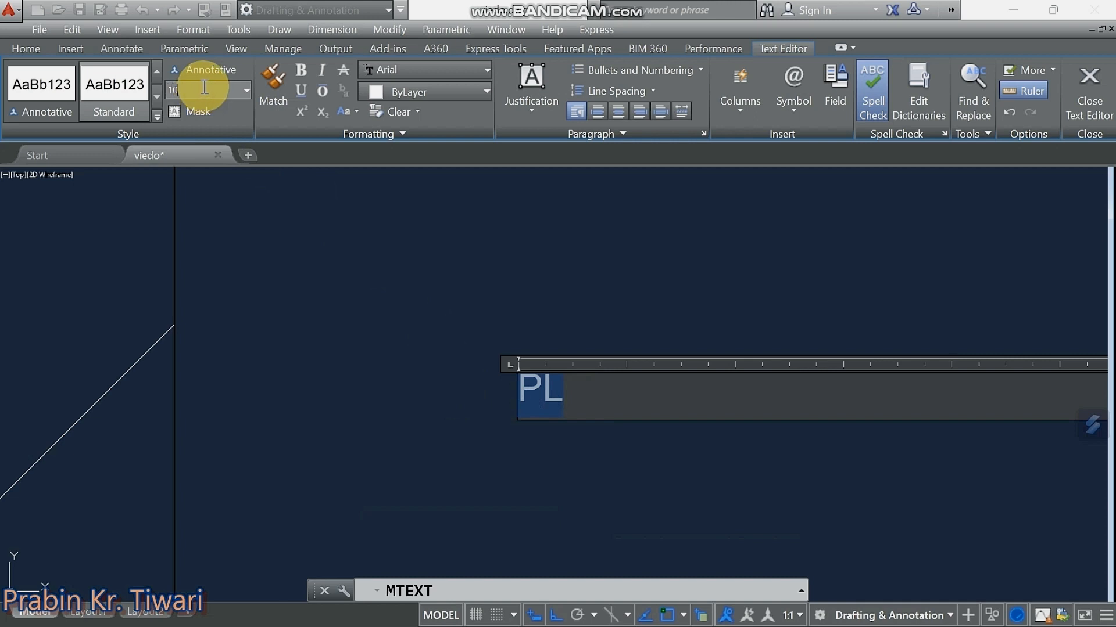
pyautogui.press('Return')
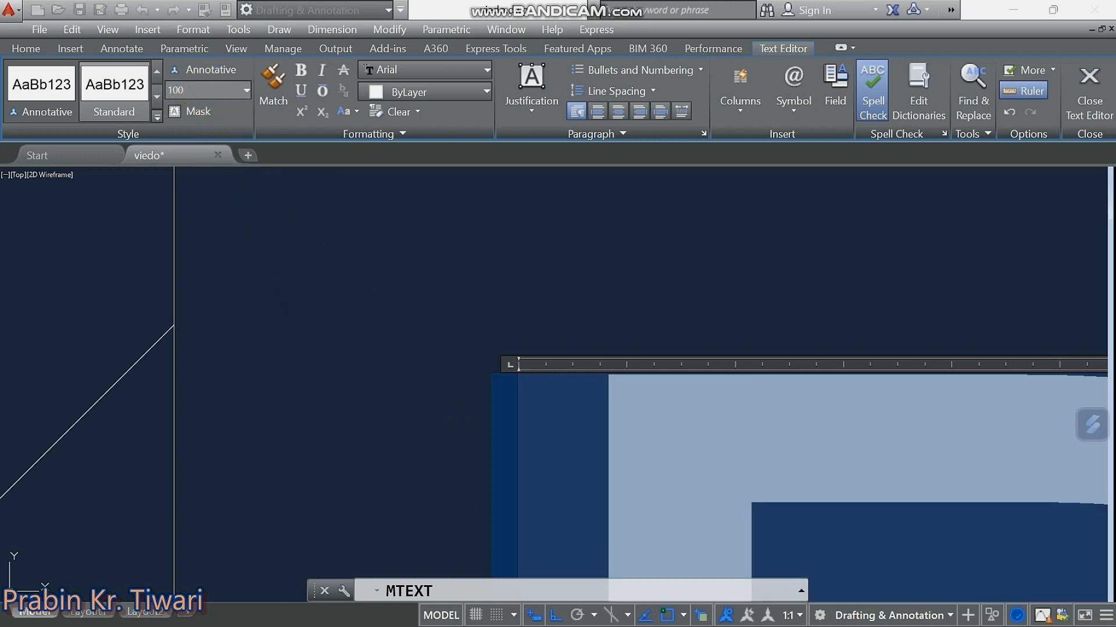
pyautogui.click(310, 333)
pyautogui.scroll(-4, 329, 363)
pyautogui.moveTo(334, 373); pyautogui.dragTo(333, 305, button='middle')
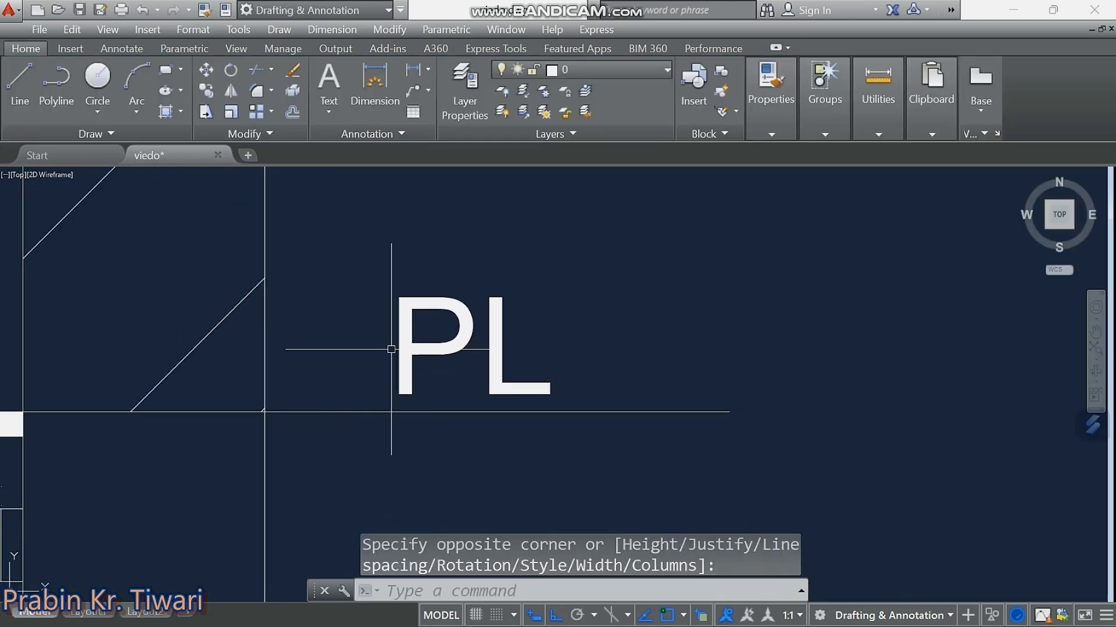
# Move the PL text straight down so it sits just above the plinth-level line.
pyautogui.click(548, 297)
pyautogui.click(458, 343)
pyautogui.rightClick(699, 308)
pyautogui.click(755, 337)
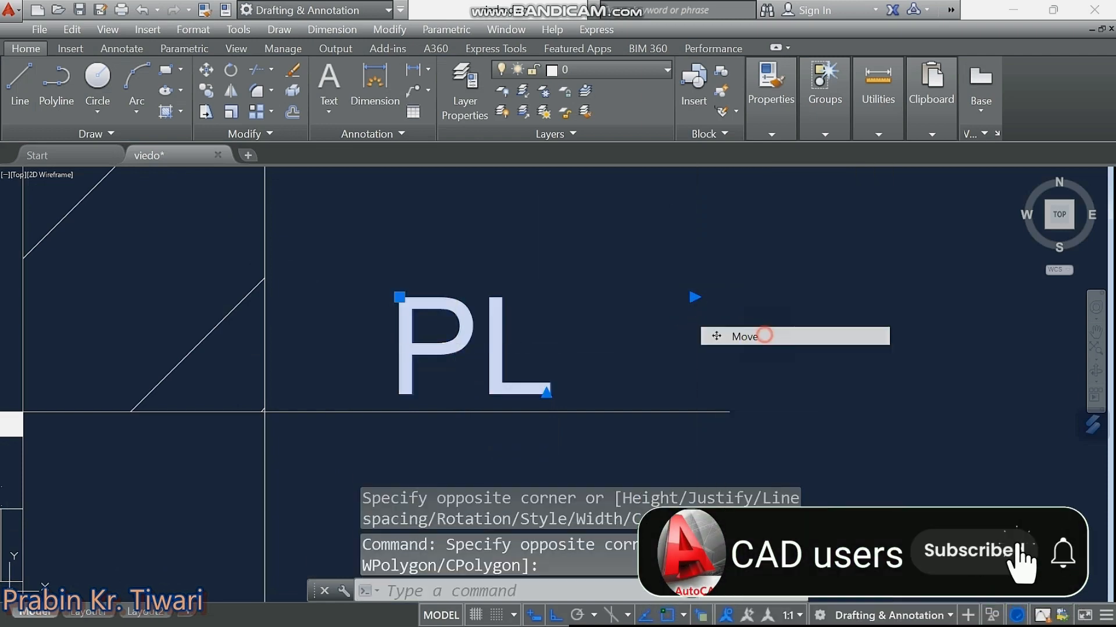
pyautogui.click(768, 328)
pyautogui.click(755, 345)
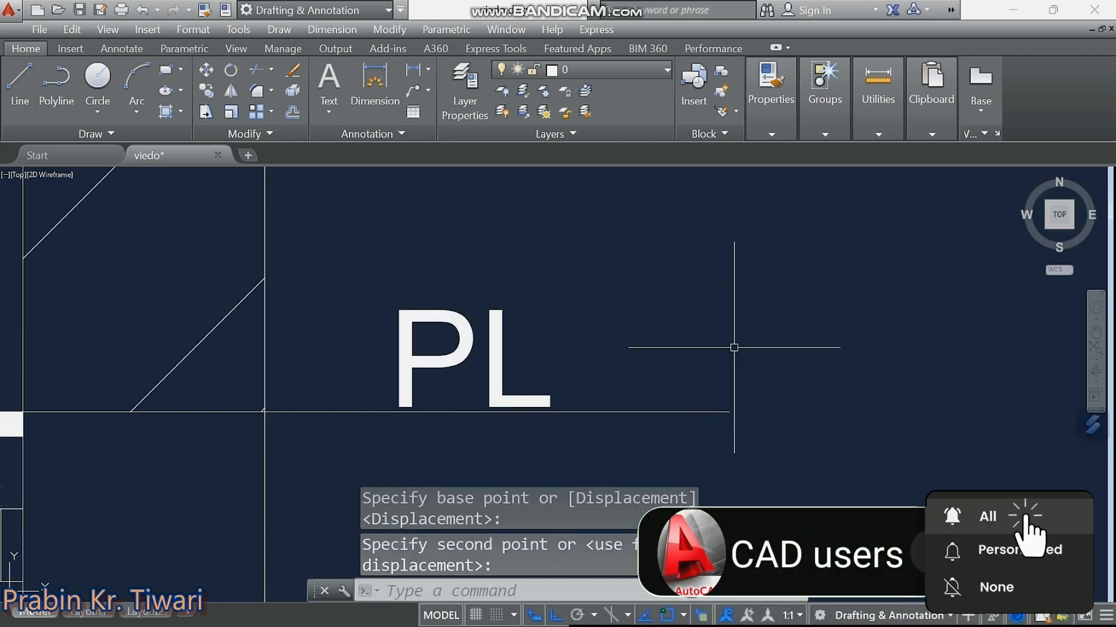
# Hatch the fill area between the brick layer and the ground line with the AR-SAND pattern.
pyautogui.scroll(-8, 697, 381)
pyautogui.moveTo(700, 432); pyautogui.dragTo(657, 377, button='middle')
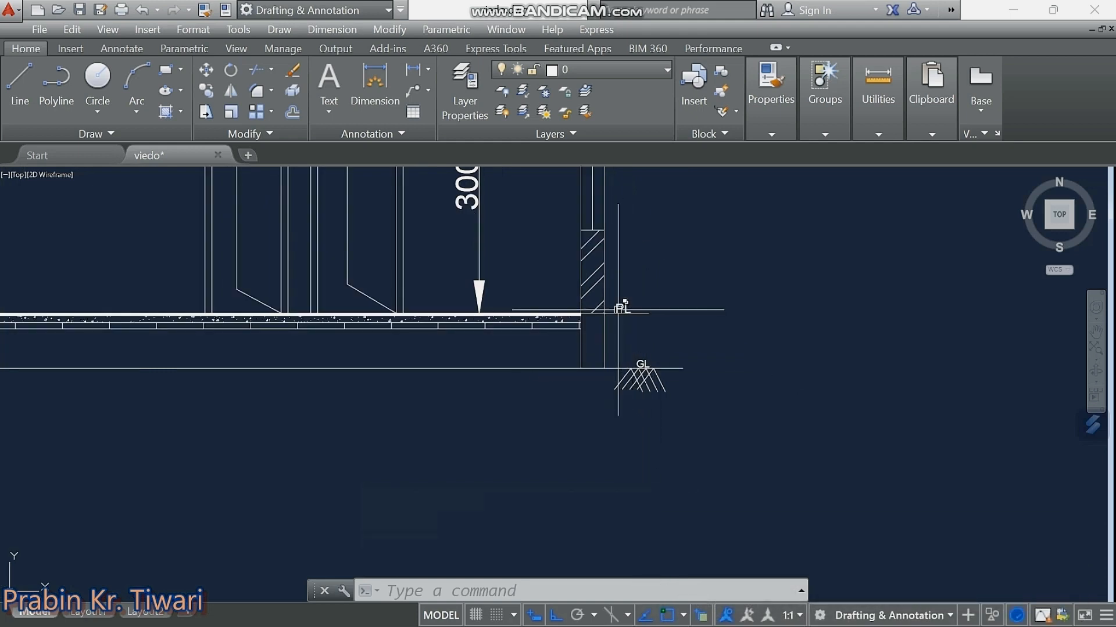
pyautogui.scroll(-5, 634, 326)
pyautogui.moveTo(645, 342); pyautogui.dragTo(708, 332, button='middle')
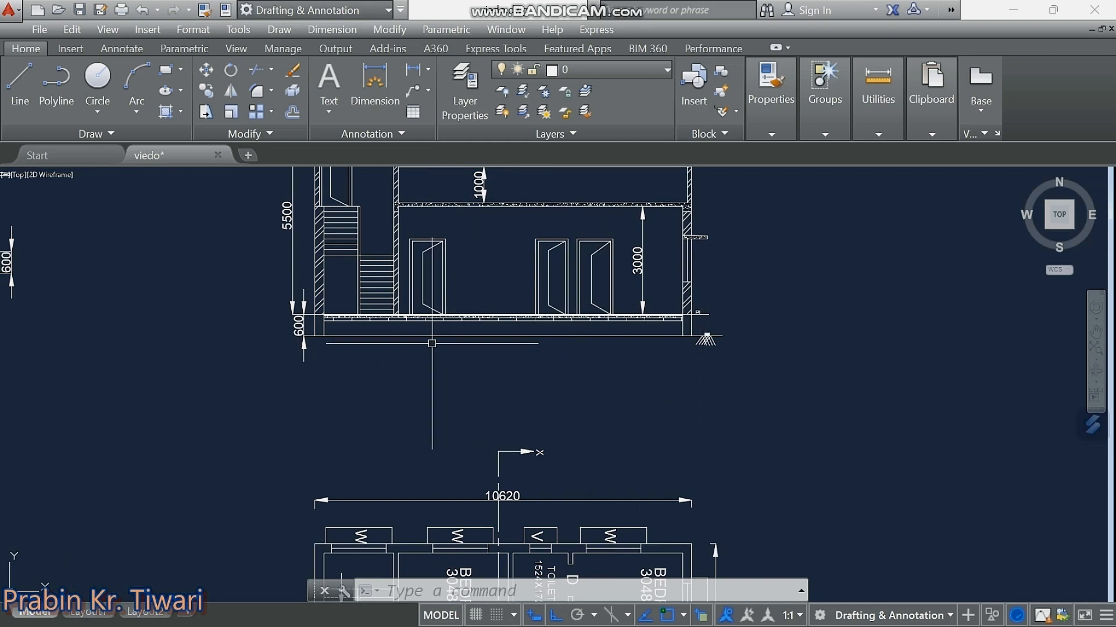
pyautogui.scroll(5, 361, 314)
pyautogui.moveTo(397, 287); pyautogui.dragTo(398, 306, button='middle')
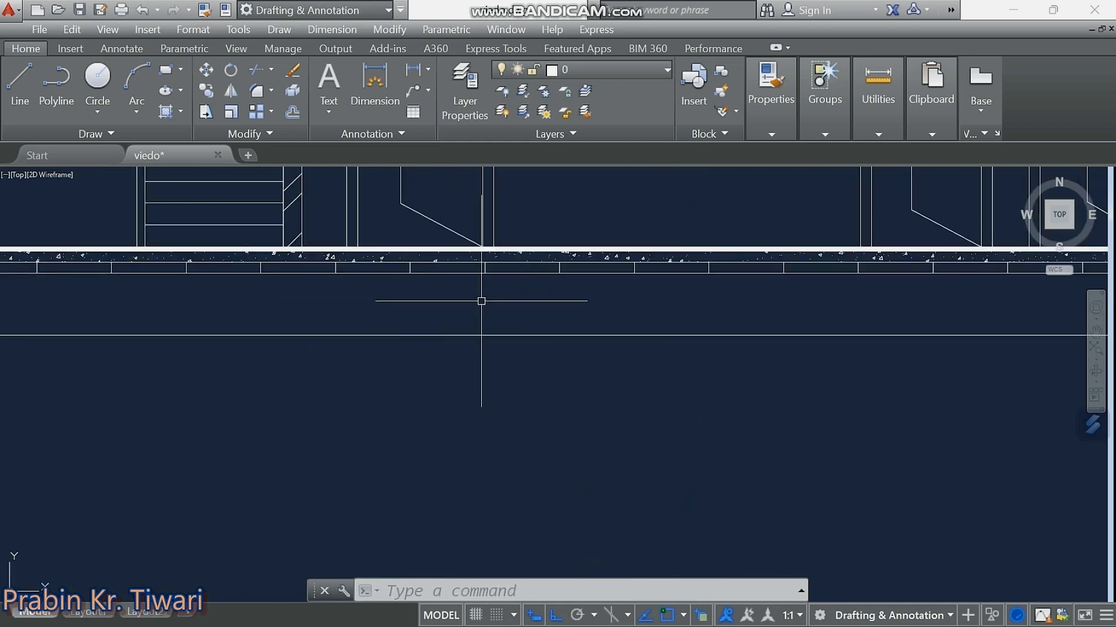
pyautogui.scroll(-5, 497, 310)
pyautogui.moveTo(499, 309)
pyautogui.mouseDown(button='middle')
pyautogui.moveTo(549, 325)
pyautogui.moveTo(379, 329)
pyautogui.mouseUp(button='middle')
pyautogui.scroll(4, 550, 324)
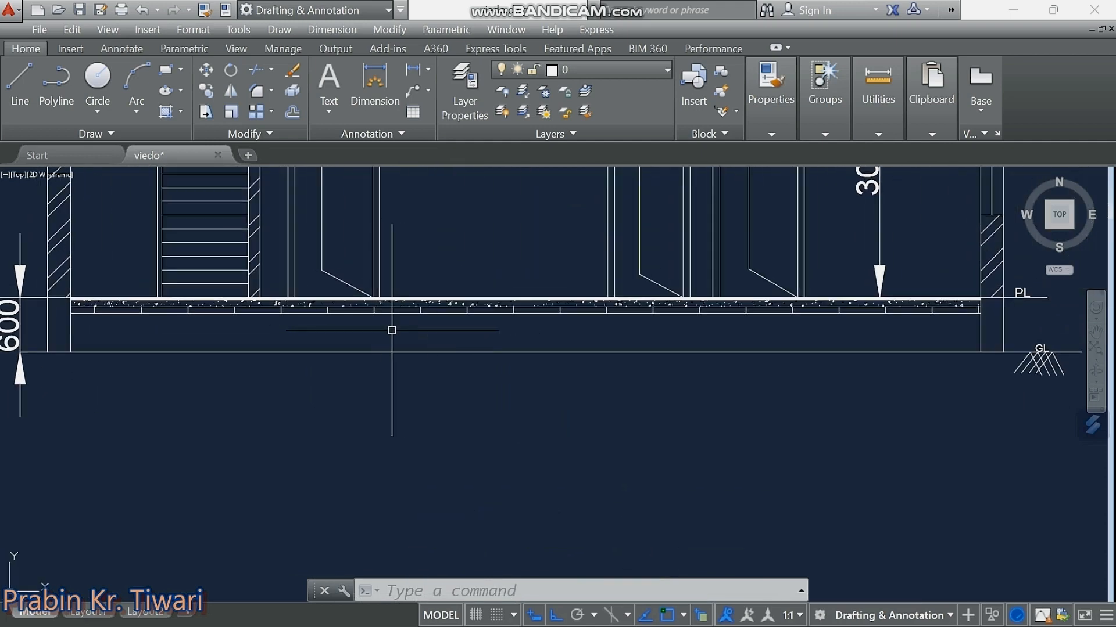
pyautogui.click(164, 113)
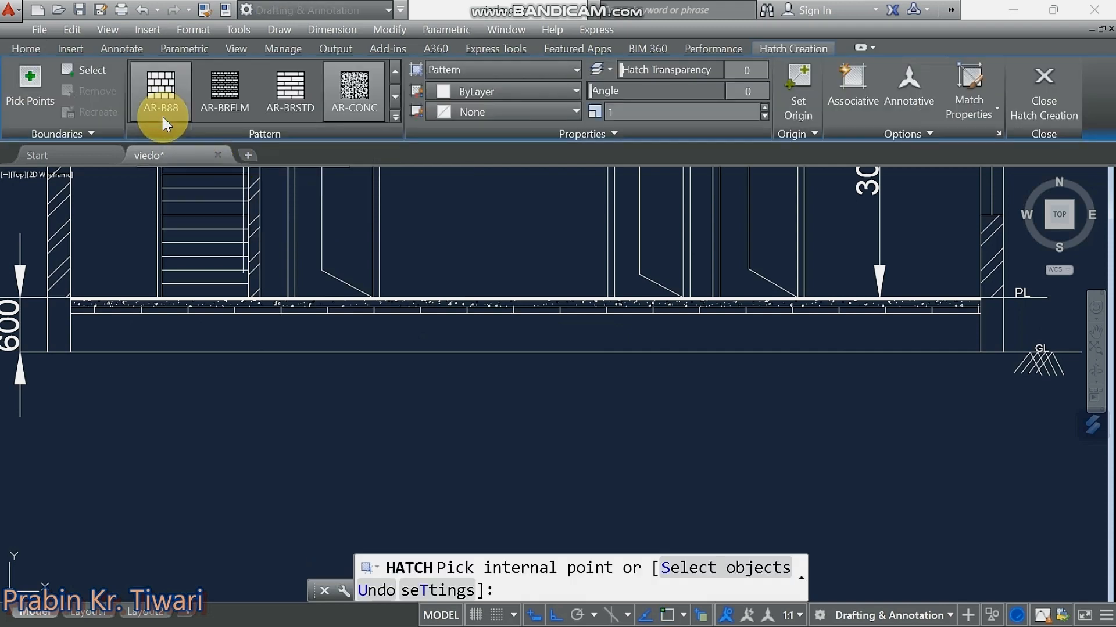
pyautogui.click(396, 117)
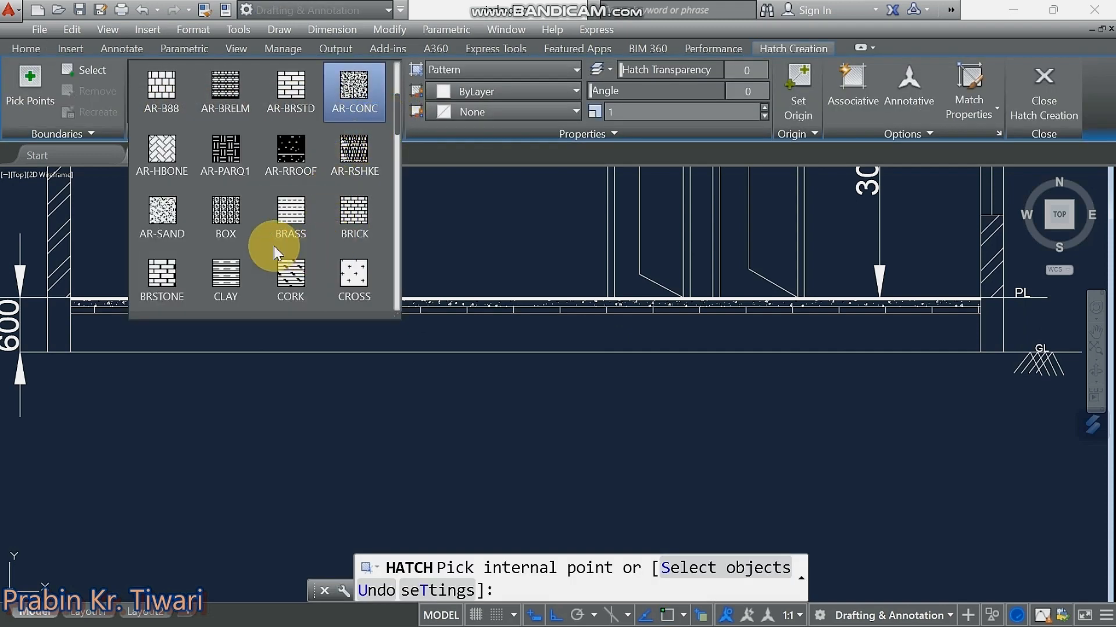
pyautogui.scroll(3, 252, 173)
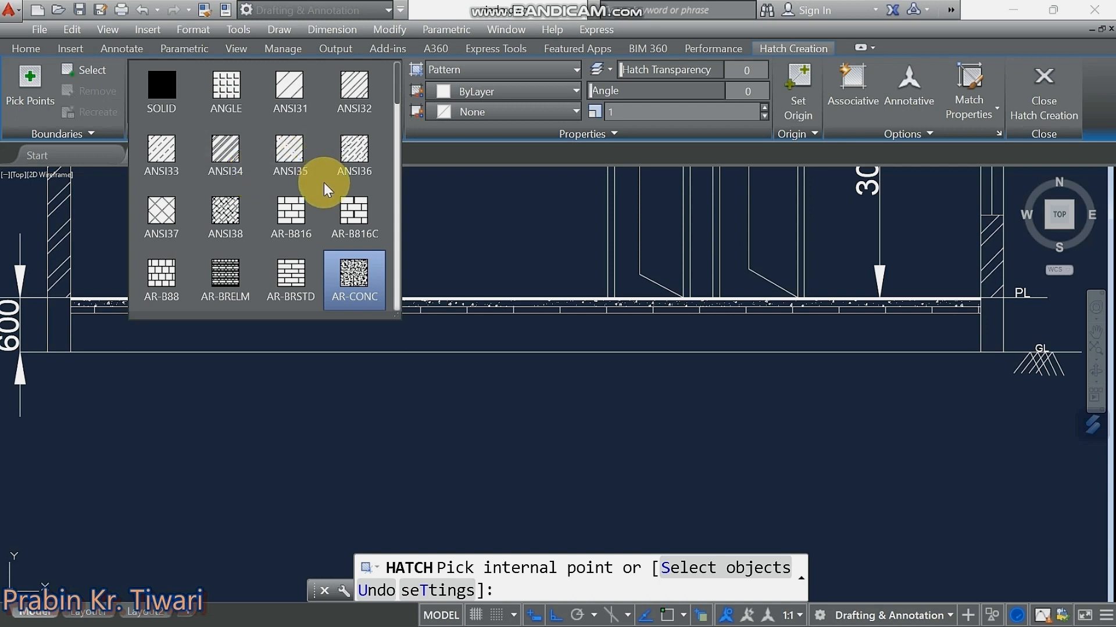
pyautogui.scroll(-2, 318, 223)
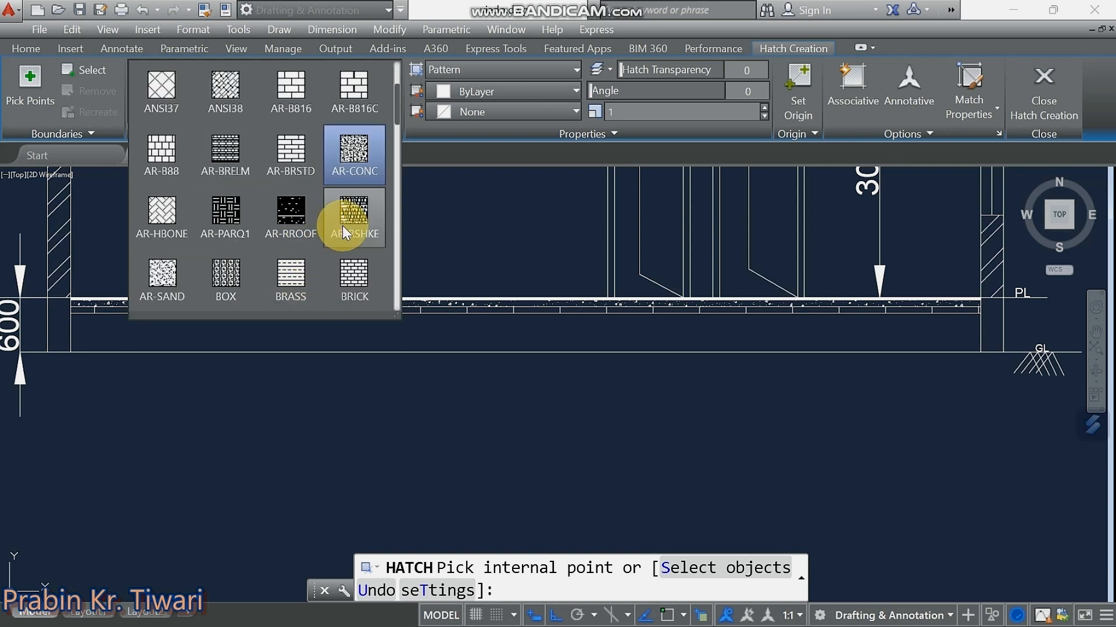
pyautogui.click(162, 273)
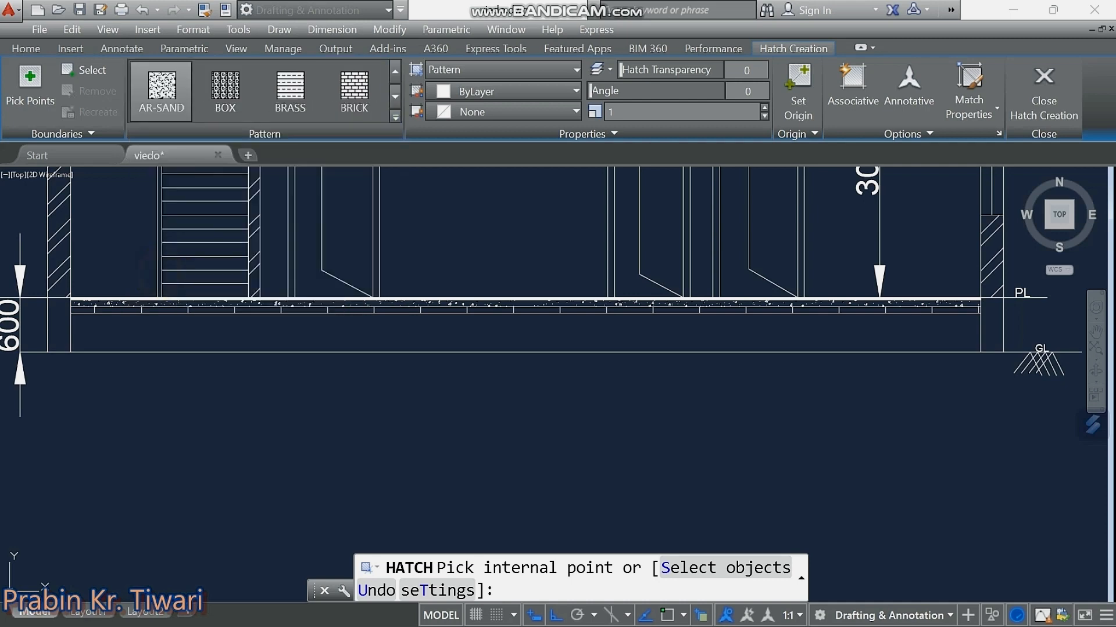
pyautogui.click(204, 330)
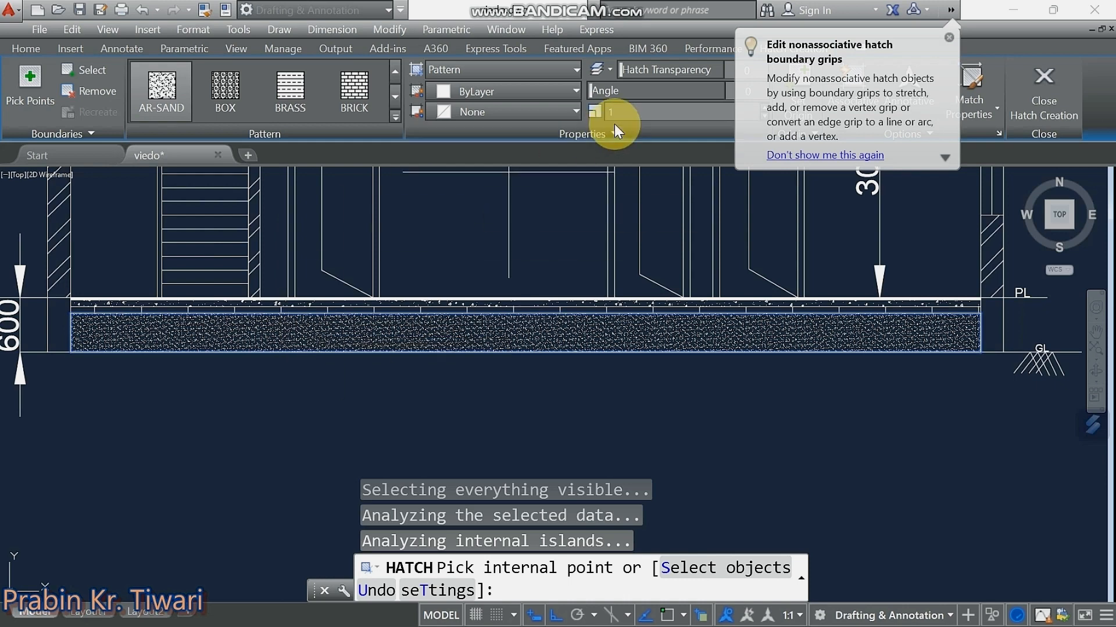
# Try a scale of 20 on the AR-SAND hatch, settle on 9, and finish the hatch.
pyautogui.click(625, 111)
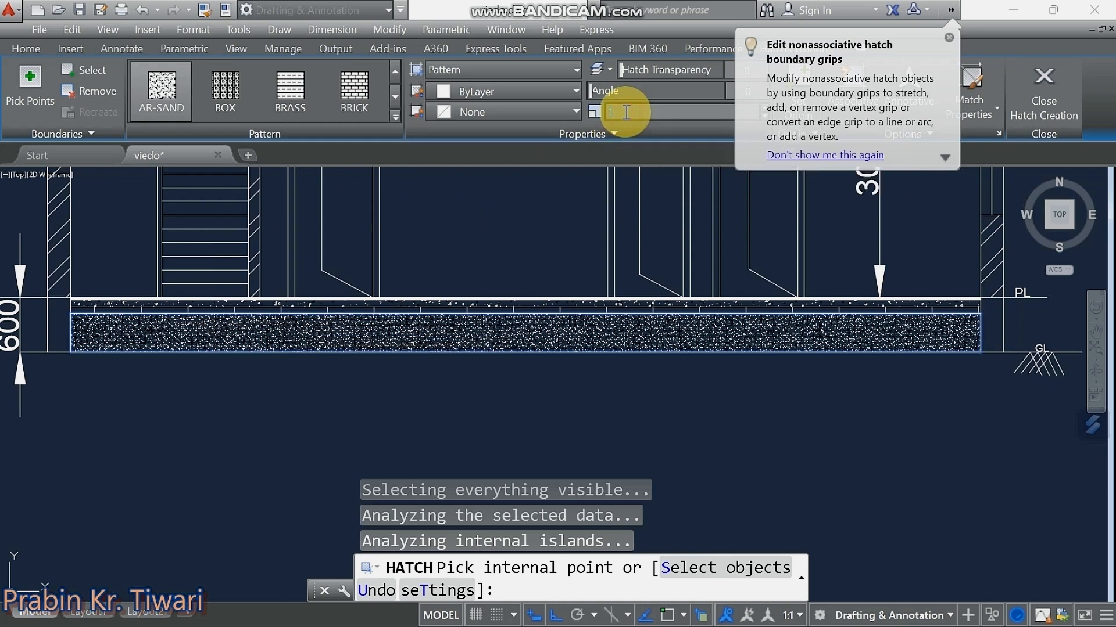
pyautogui.write('20')
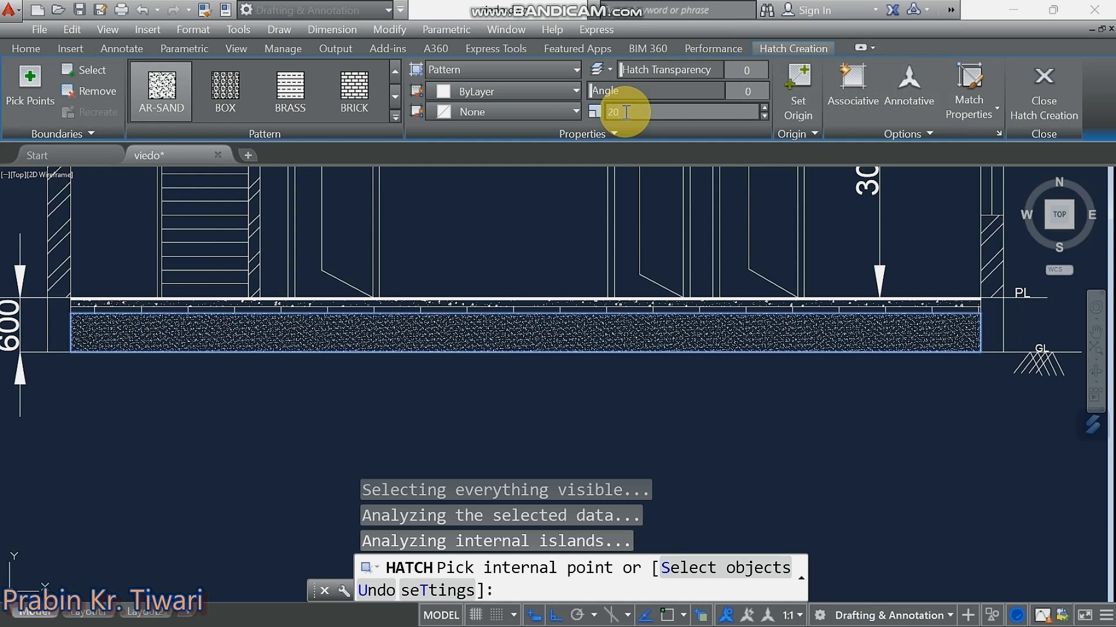
pyautogui.press('Return')
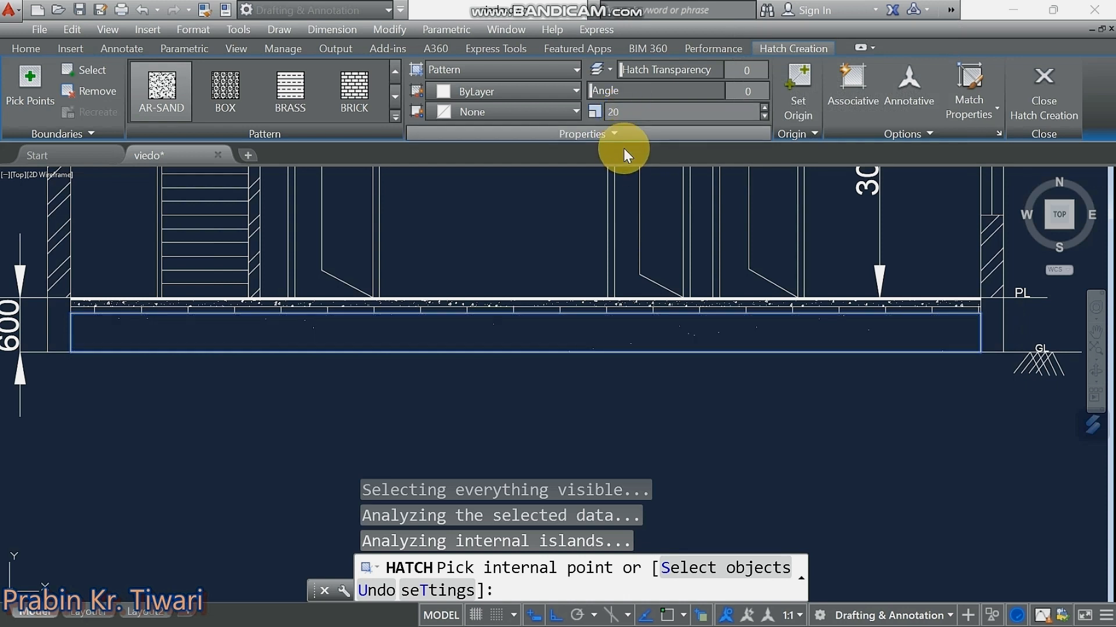
pyautogui.click(623, 110)
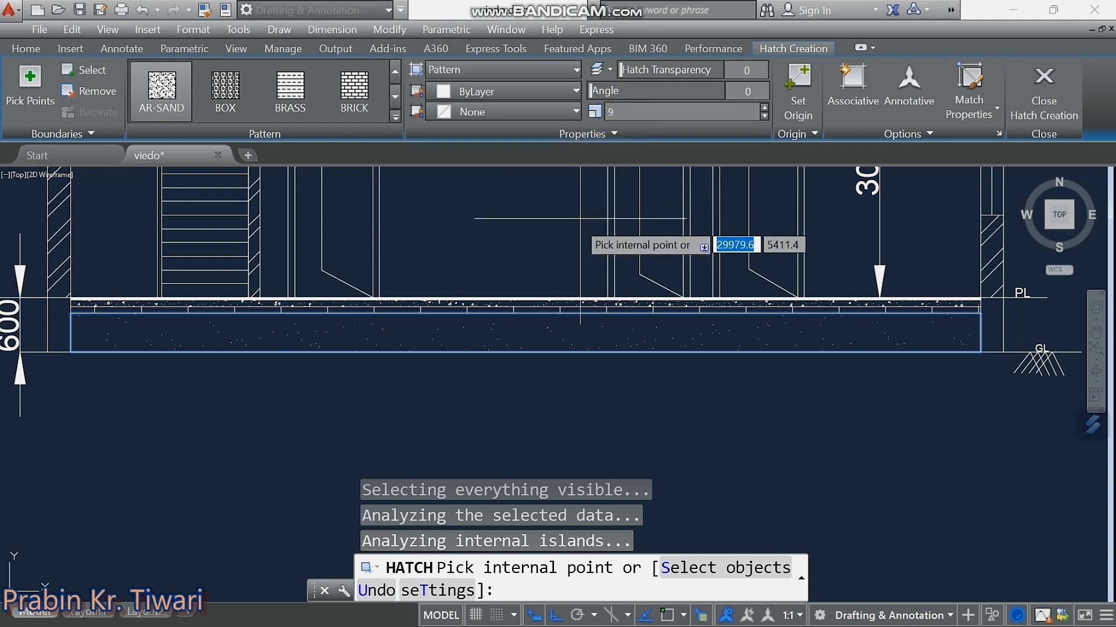
pyautogui.press('Escape')
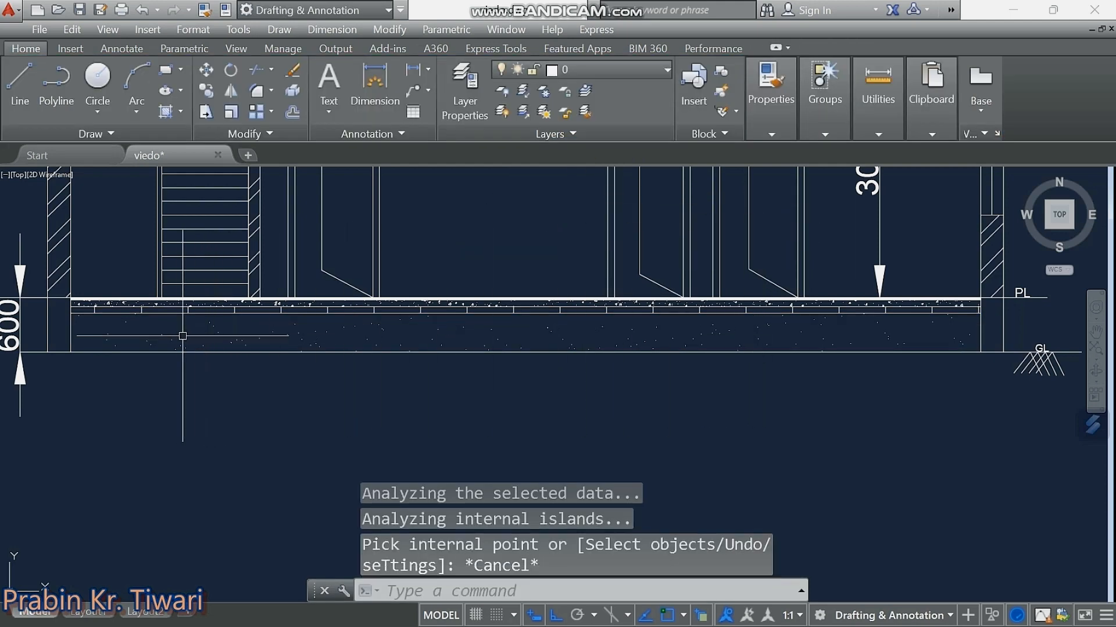
# Draw a quick leader with ortho off, its arrow tip in the roof slab and its tail slanting up above it, without annotation text.
pyautogui.scroll(-2, 482, 329)
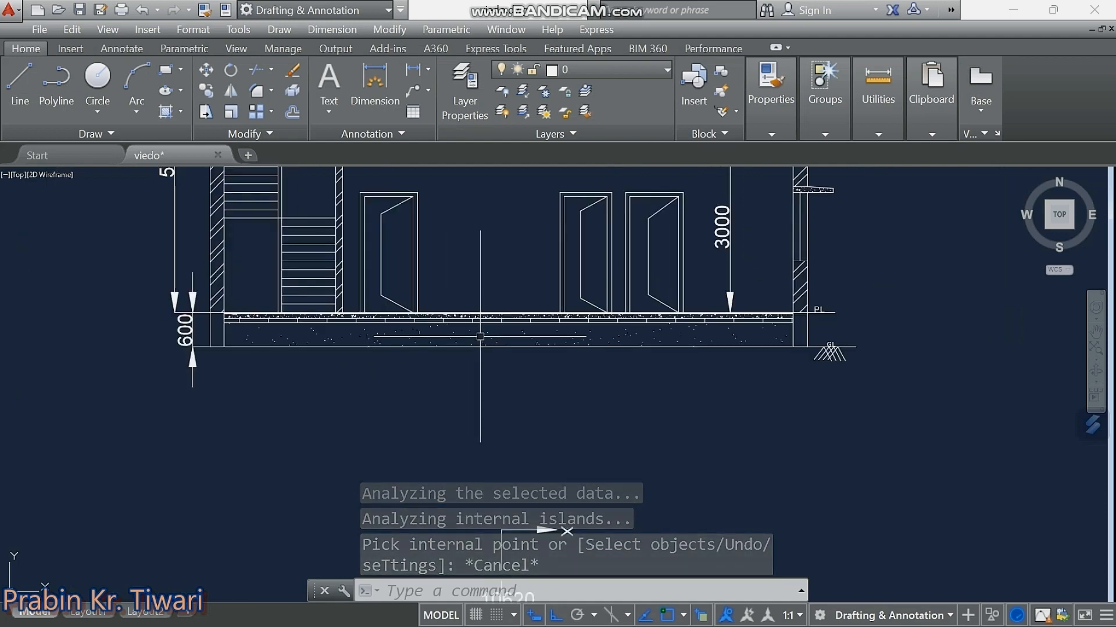
pyautogui.moveTo(819, 232); pyautogui.dragTo(809, 324, button='middle')
pyautogui.scroll(3, 619, 238)
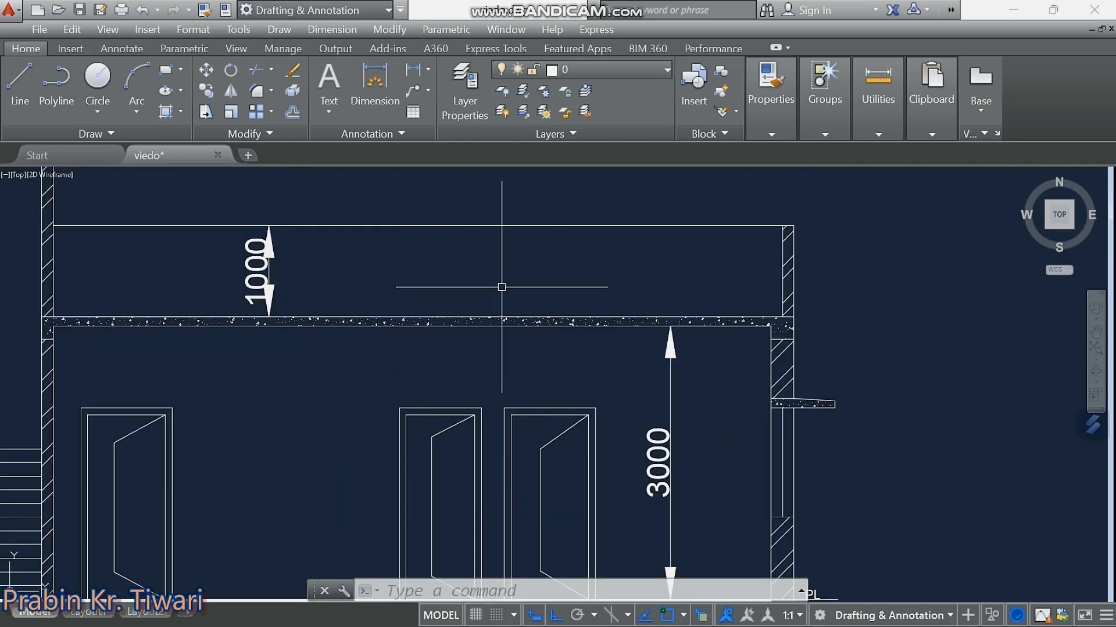
pyautogui.hotkey('ctrl', 'z')
pyautogui.moveTo(546, 328); pyautogui.dragTo(536, 323, button='middle')
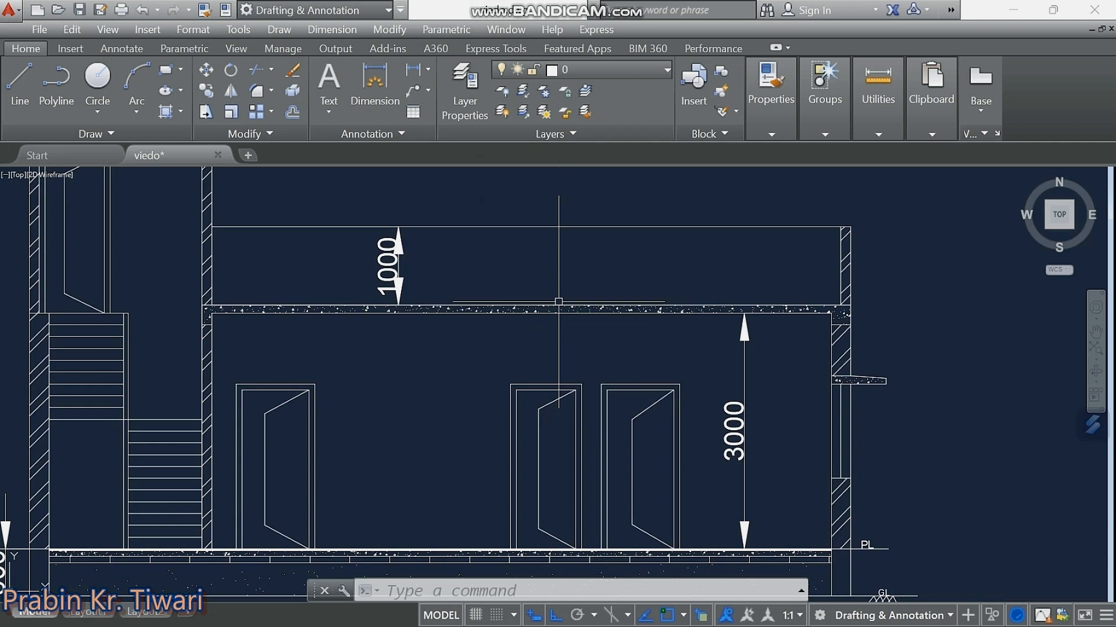
pyautogui.write('LE')
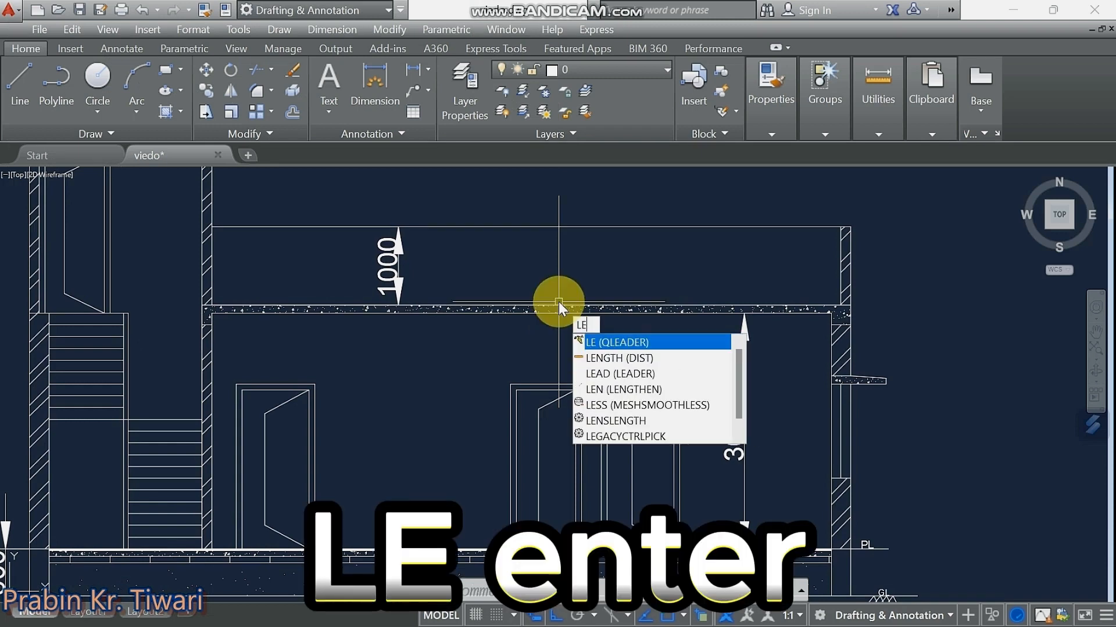
pyautogui.press('Return')
pyautogui.scroll(5, 559, 302)
pyautogui.click(509, 331)
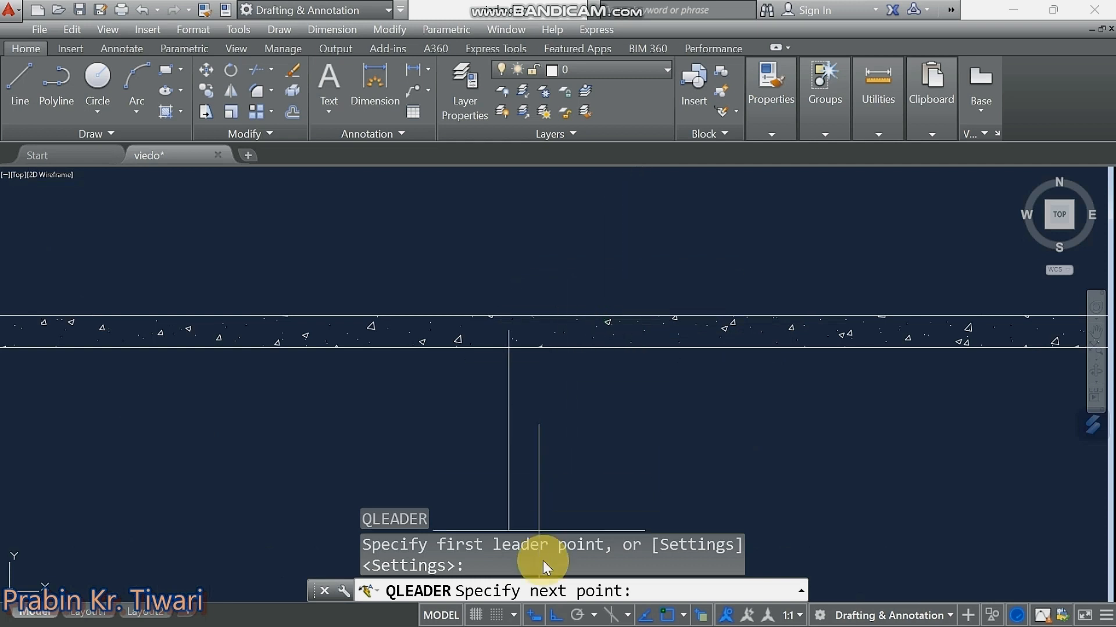
pyautogui.click(555, 617)
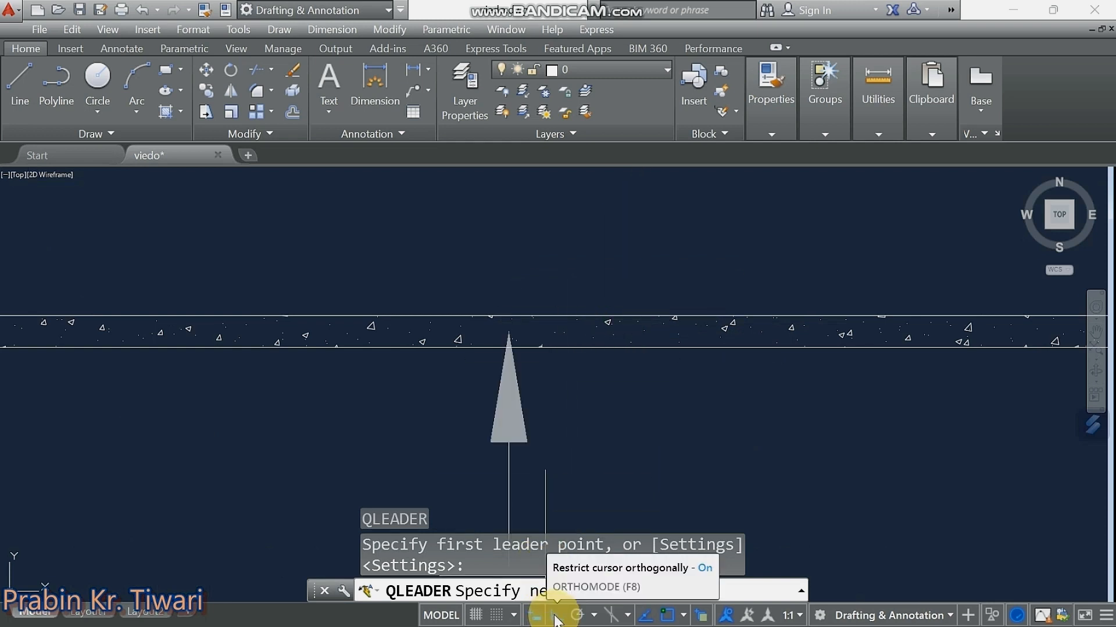
pyautogui.click(555, 617)
pyautogui.scroll(-5, 671, 215)
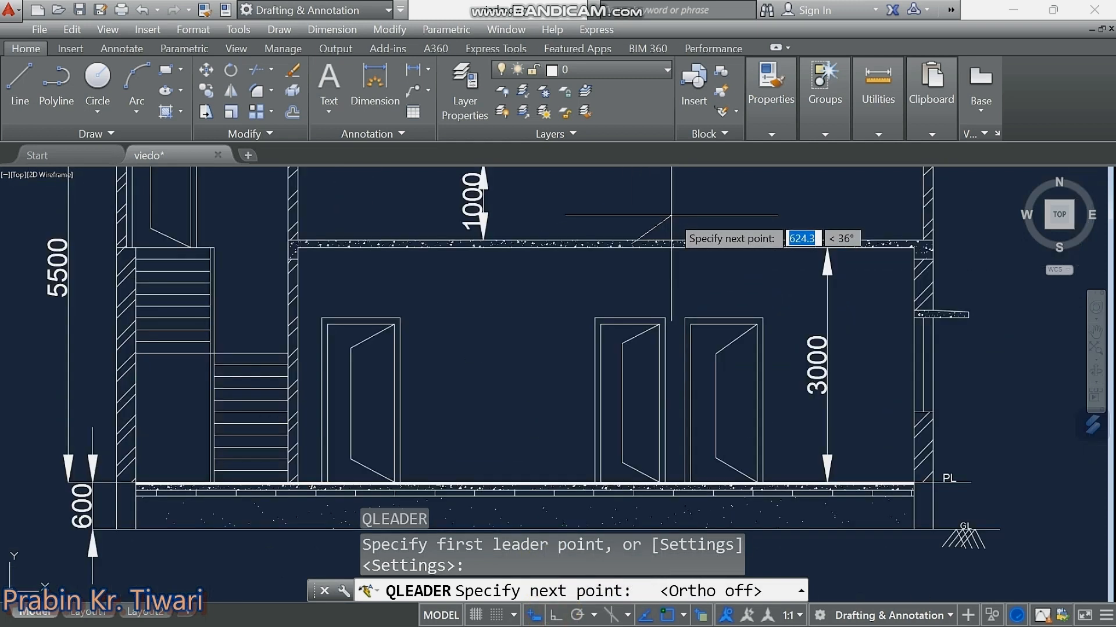
pyautogui.moveTo(671, 215); pyautogui.dragTo(567, 320, button='middle')
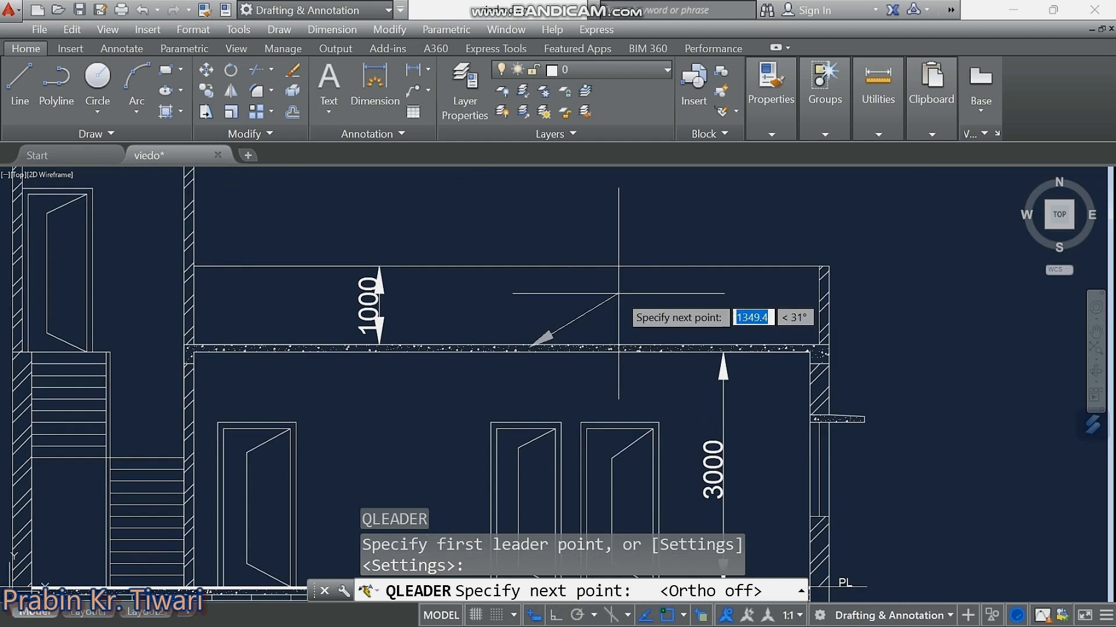
pyautogui.click(592, 322)
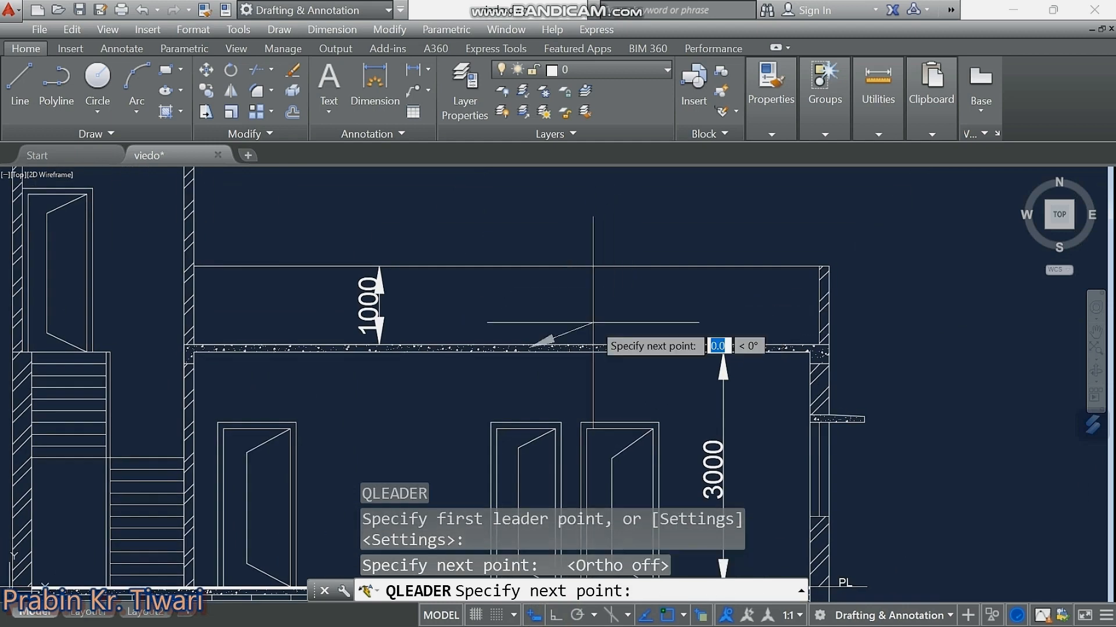
pyautogui.press('Escape')
pyautogui.scroll(4, 561, 343)
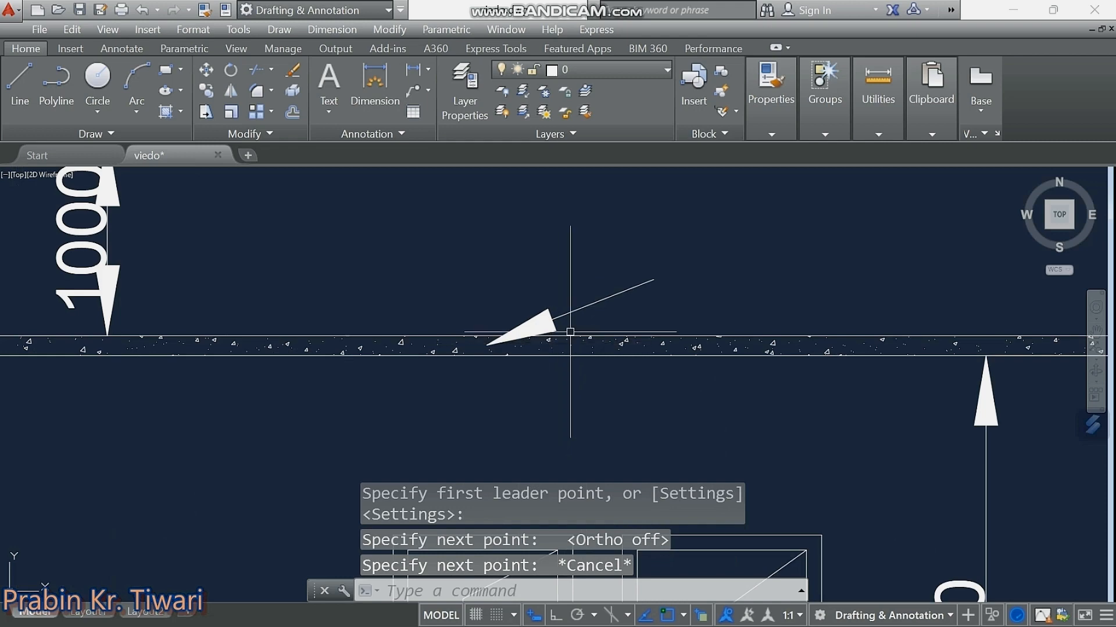
pyautogui.scroll(-2, 570, 332)
pyautogui.scroll(2, 581, 311)
pyautogui.moveTo(581, 311); pyautogui.dragTo(527, 327, button='middle')
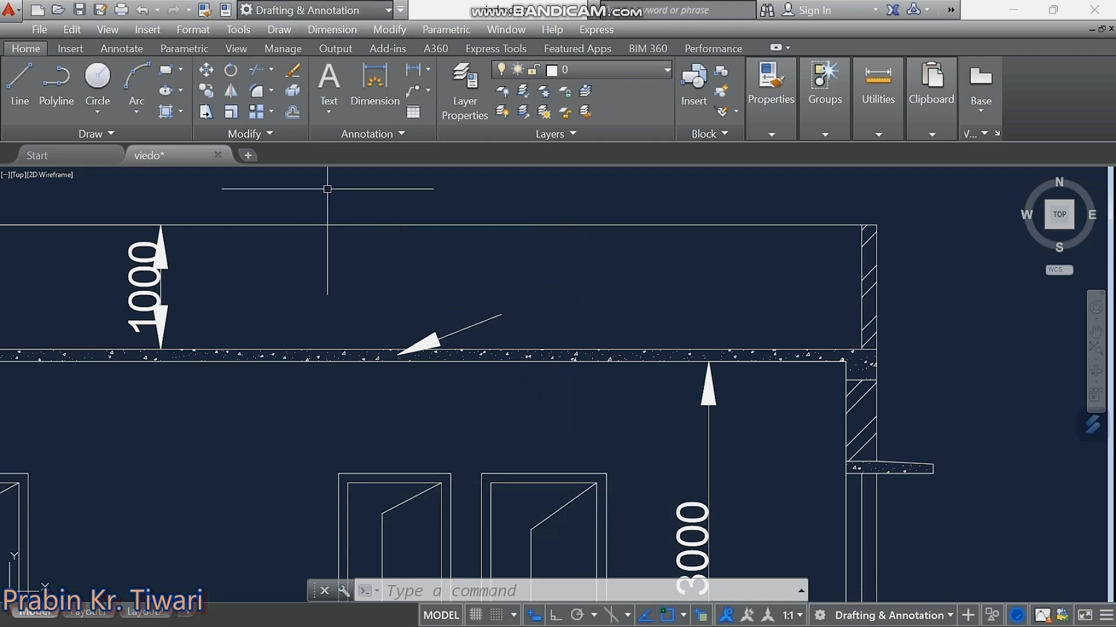
# Add multiline text reading "100 mm THIK RCC SLAB" beside the tail of the roof-slab leader.
pyautogui.click(329, 80)
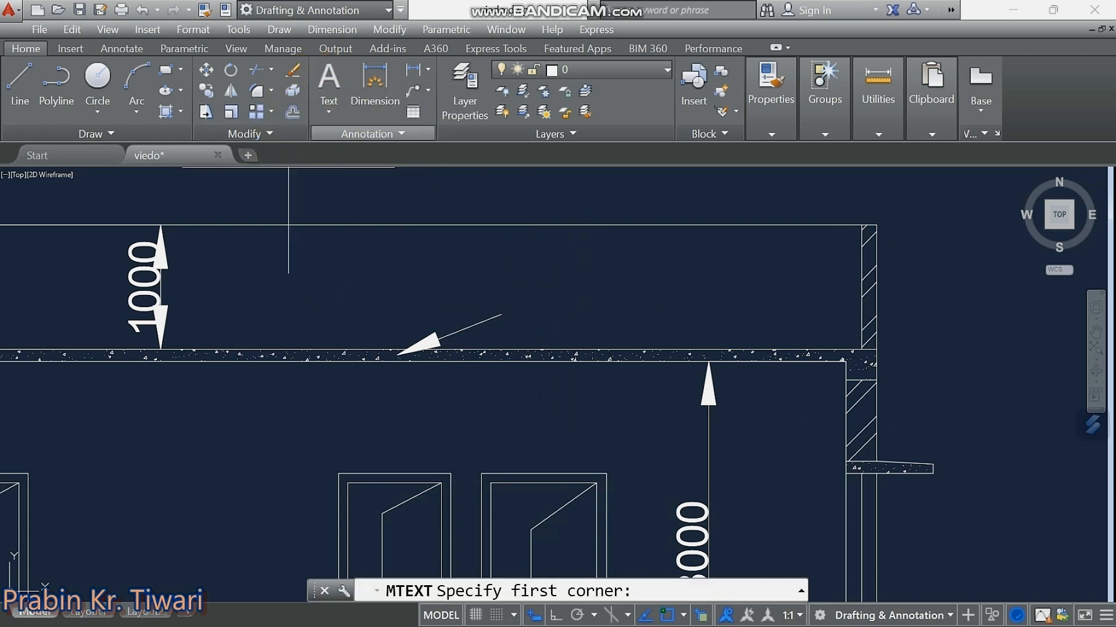
pyautogui.click(511, 298)
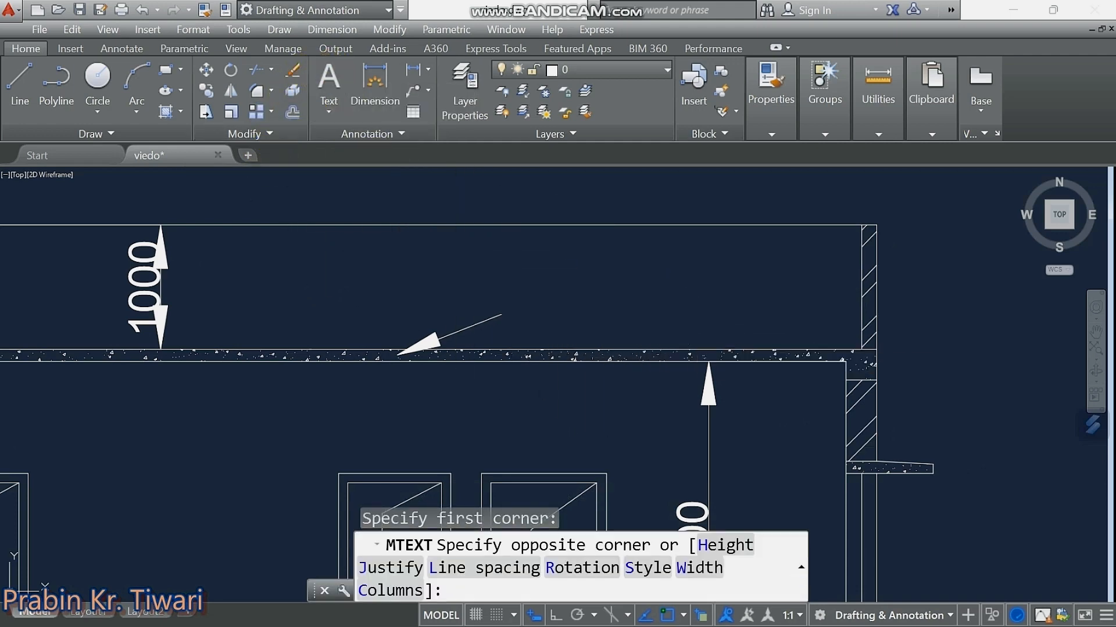
pyautogui.click(532, 311)
pyautogui.write('100 mm')
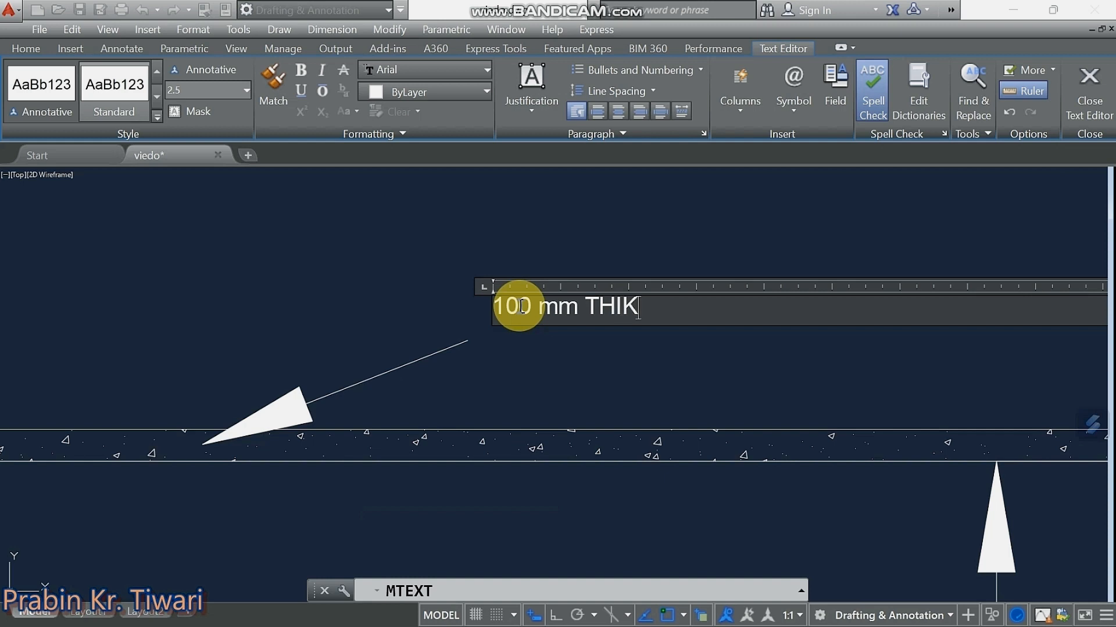
pyautogui.write('THIK RCC SLAB')
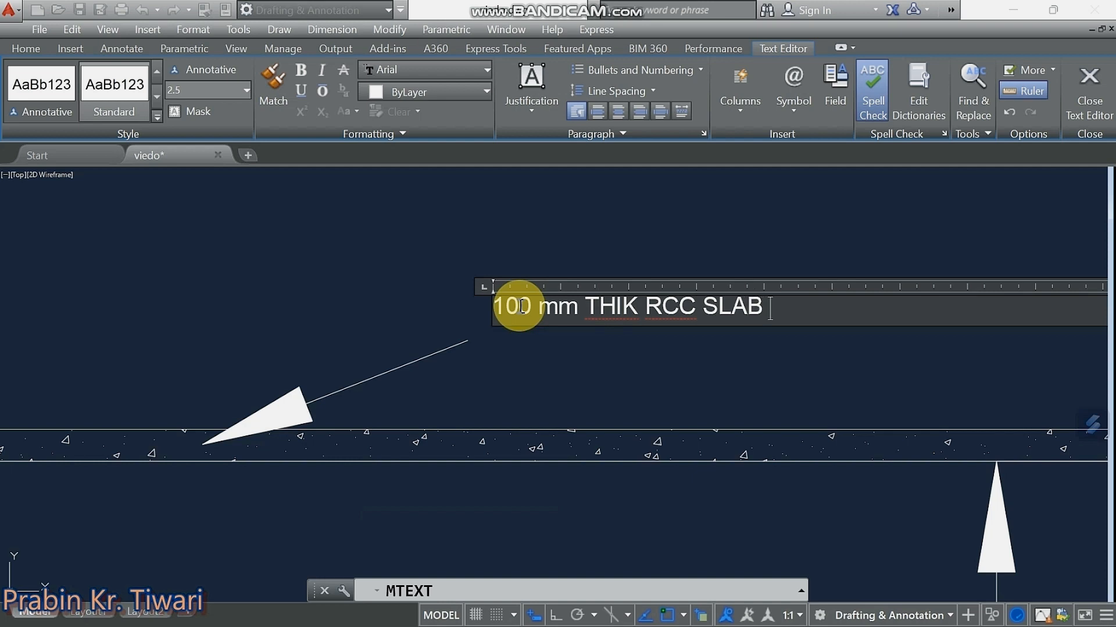
pyautogui.scroll(1, 521, 306)
pyautogui.scroll(-1, 520, 306)
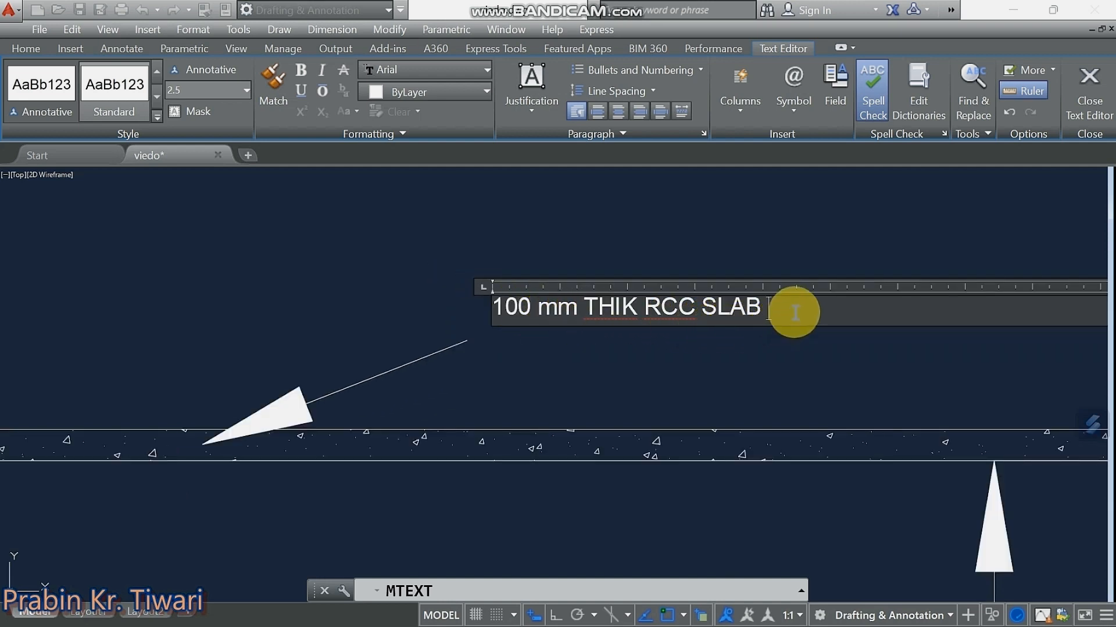
# Set the height of the whole RCC slab note to 80 and finish the text.
pyautogui.moveTo(794, 312); pyautogui.dragTo(453, 312)
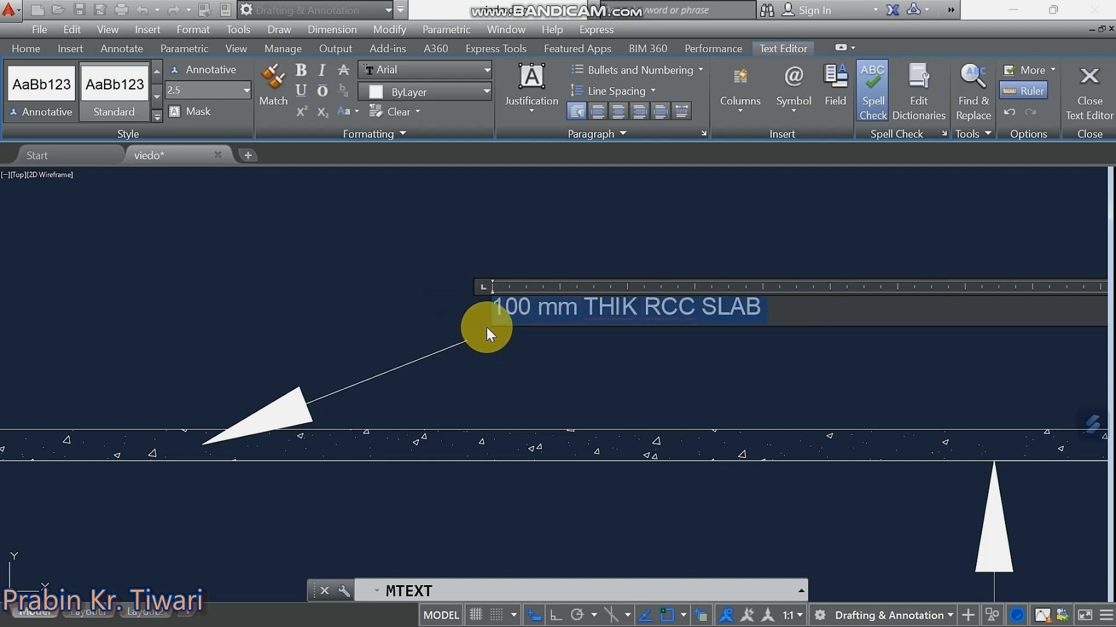
pyautogui.click(187, 89)
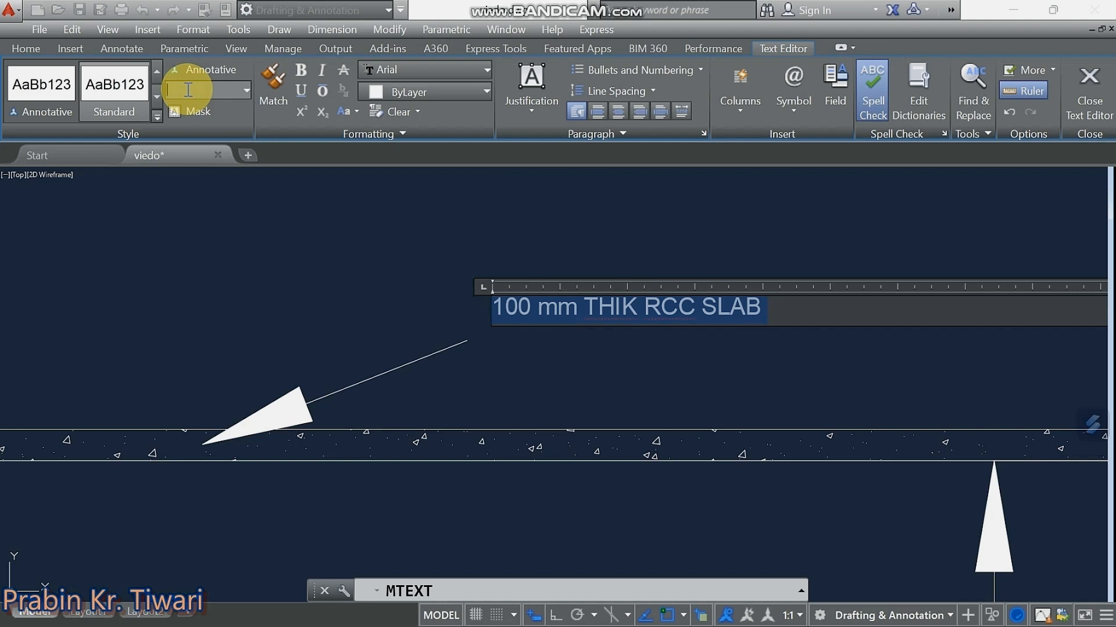
pyautogui.press('Return')
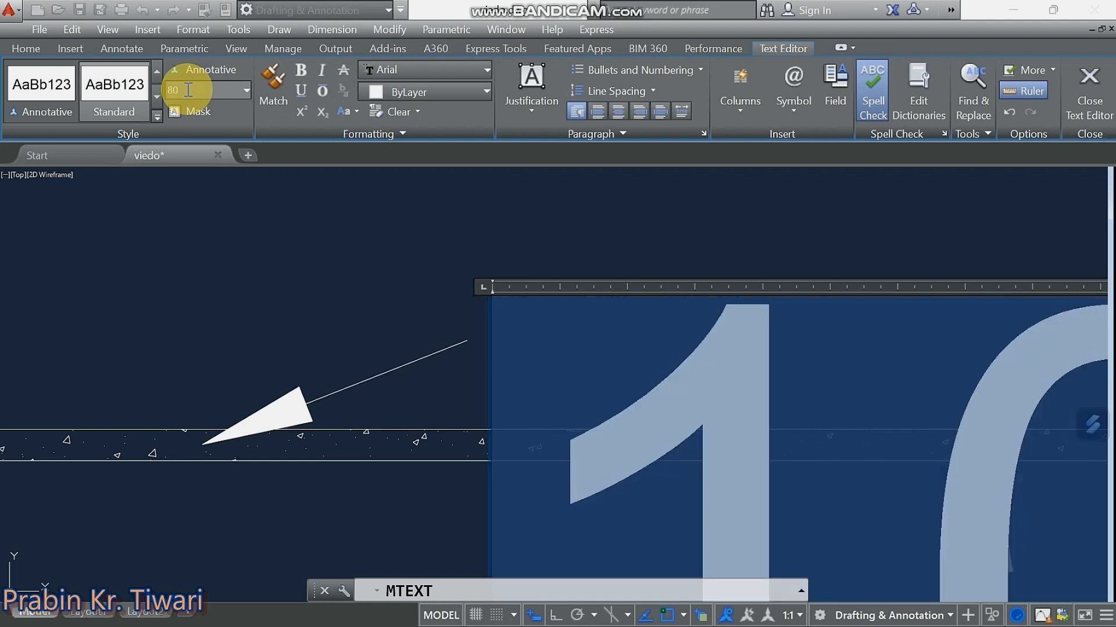
pyautogui.click(246, 226)
# Move the "100 mm THIK RCC SLAB" text slightly down and left so it lines up with the leader's tail.
pyautogui.scroll(-2, 301, 277)
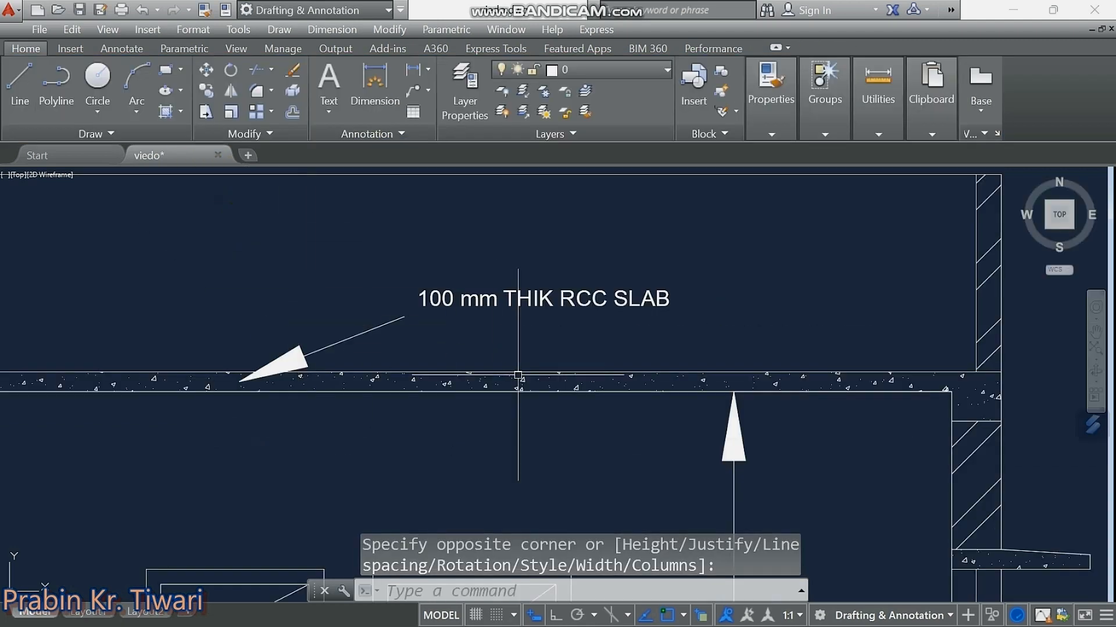
pyautogui.scroll(-2, 519, 374)
pyautogui.moveTo(531, 356); pyautogui.dragTo(534, 343, button='middle')
pyautogui.scroll(2, 589, 331)
pyautogui.click(665, 276)
pyautogui.click(601, 321)
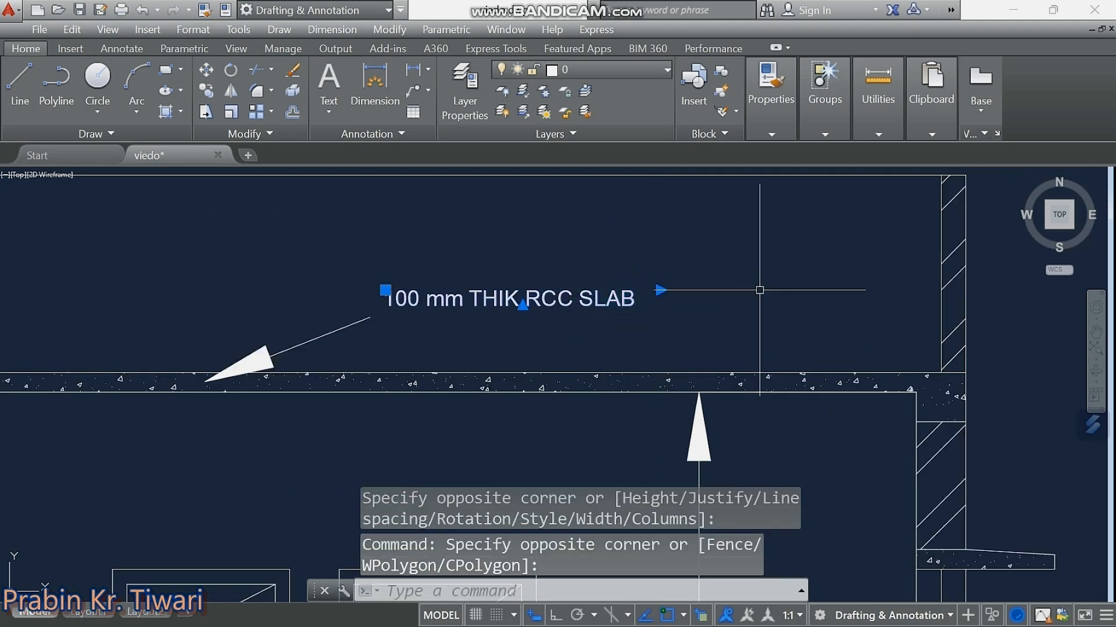
pyautogui.rightClick(761, 325)
pyautogui.click(802, 336)
pyautogui.click(768, 299)
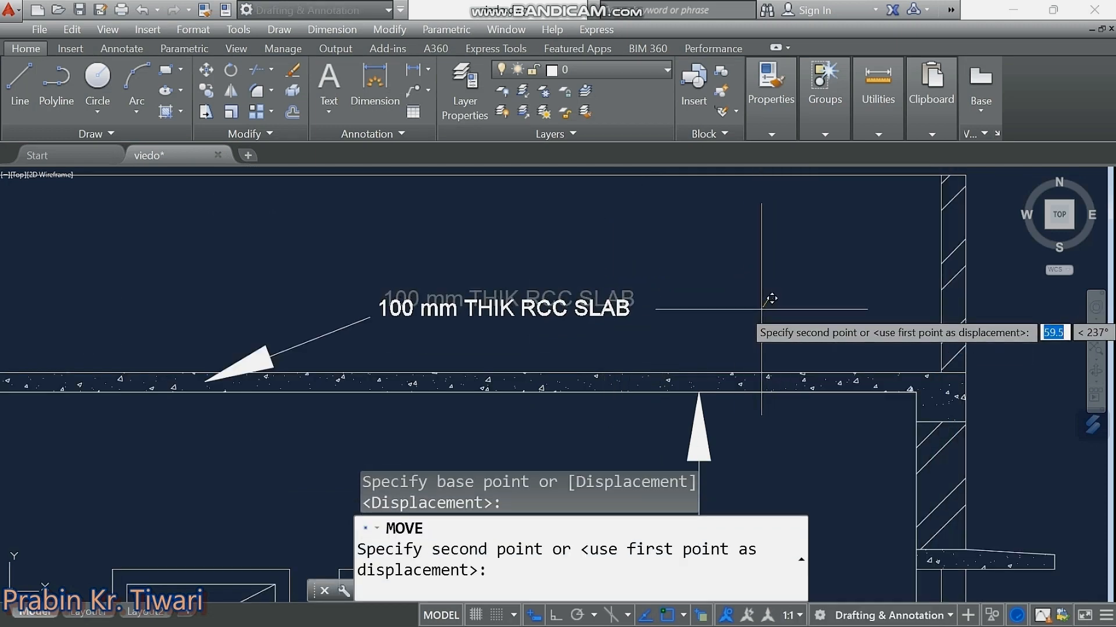
pyautogui.scroll(-4, 678, 312)
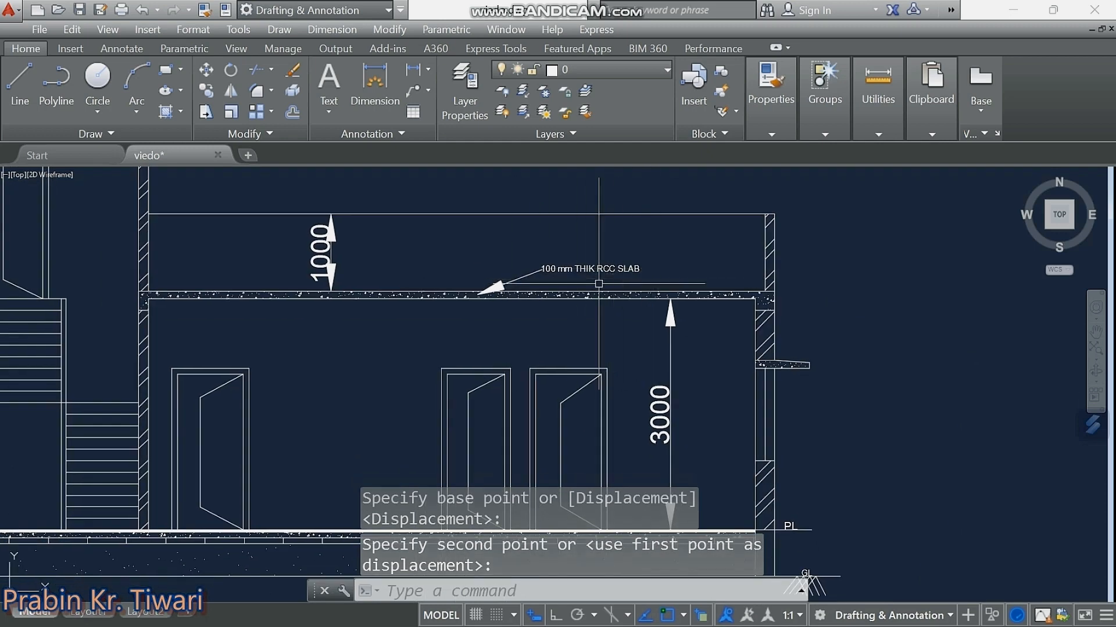
# Draw a quick leader from the concrete layer under the floor line, its tail running out past the PL label, without annotation text.
pyautogui.scroll(-2, 604, 355)
pyautogui.scroll(4, 604, 355)
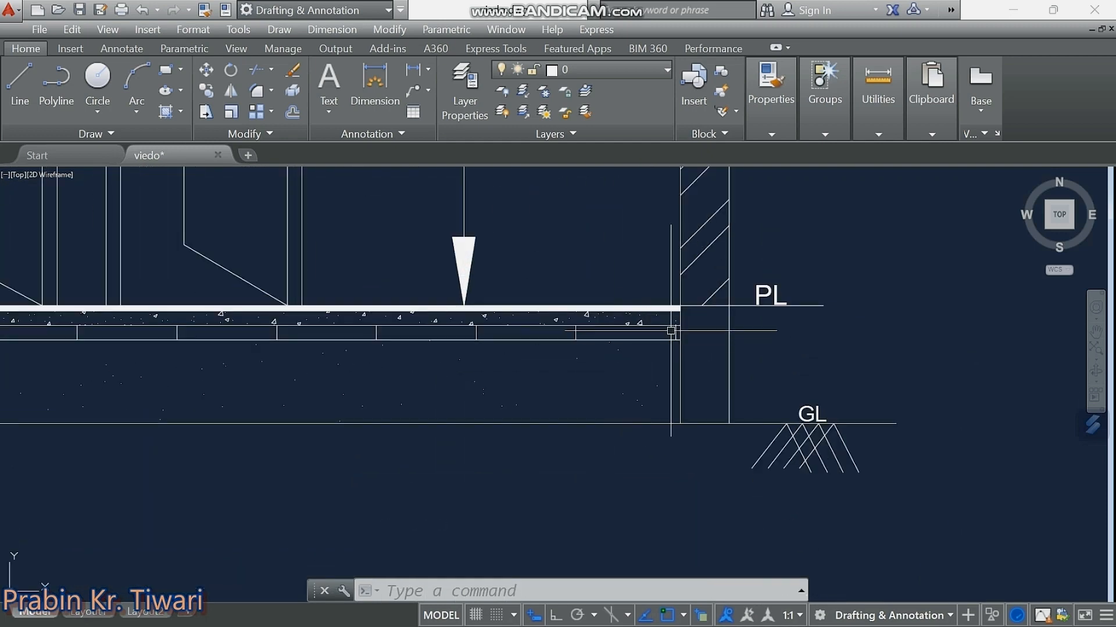
pyautogui.scroll(4, 672, 331)
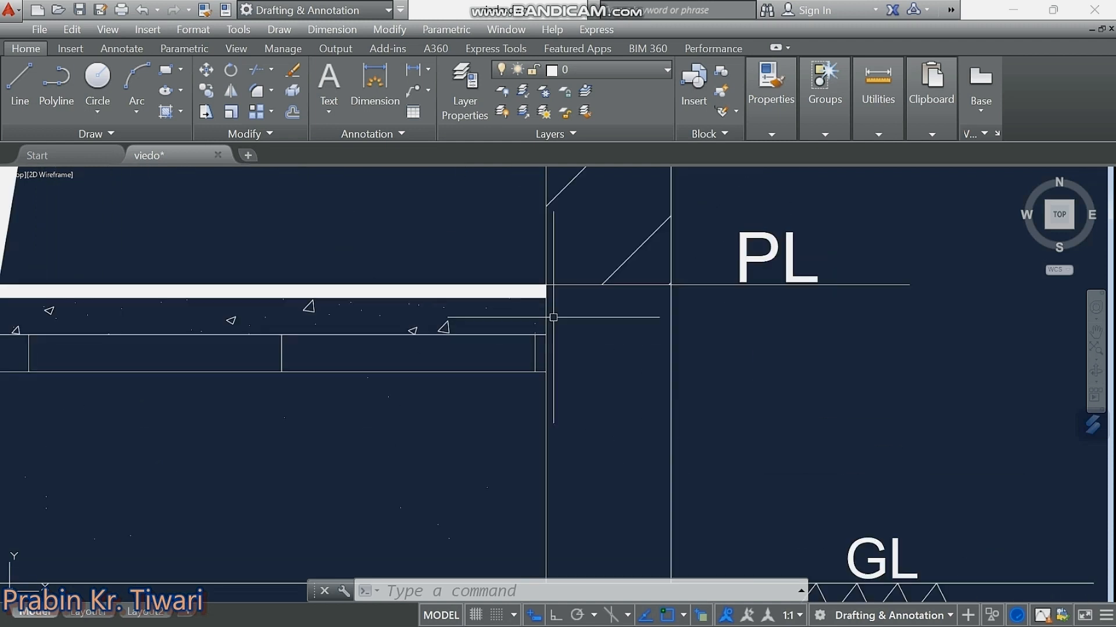
pyautogui.write('LE')
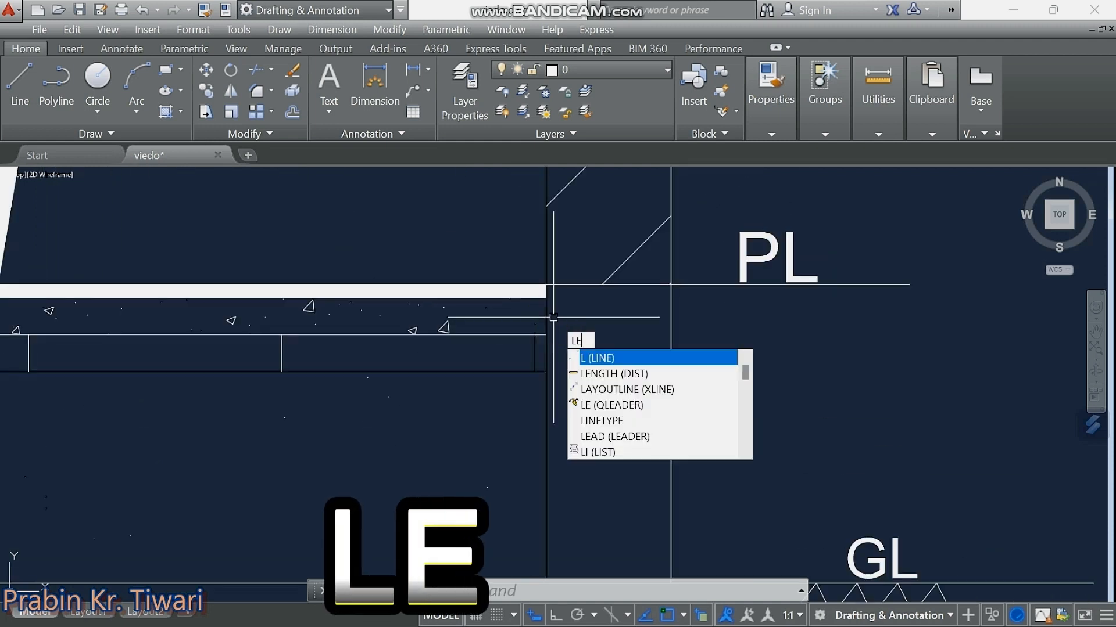
pyautogui.press('Return')
pyautogui.click(525, 317)
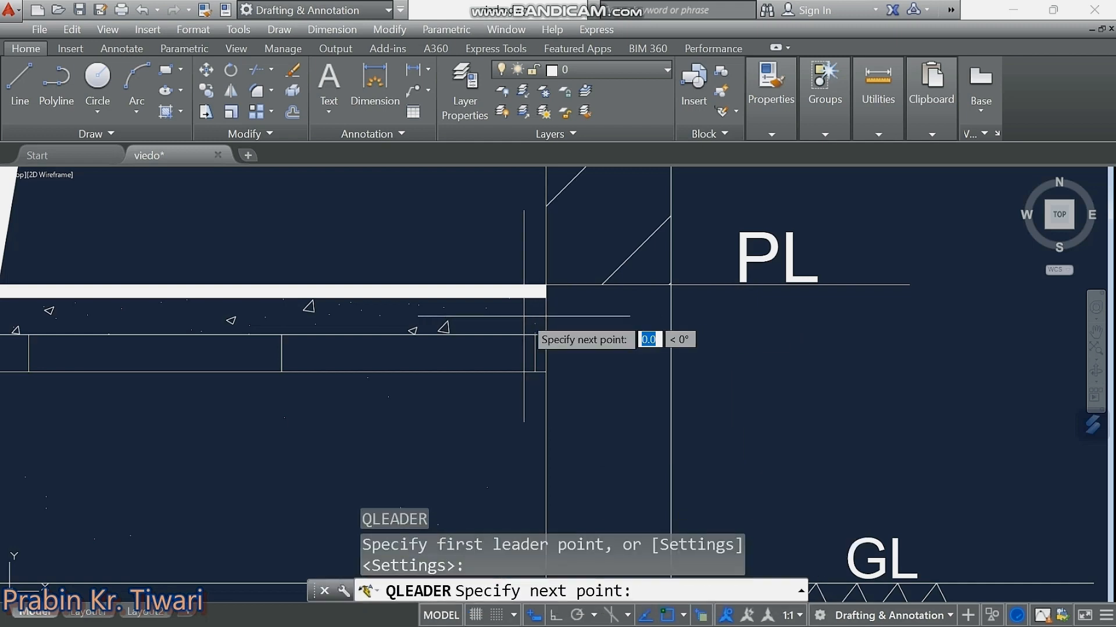
pyautogui.scroll(-5, 863, 367)
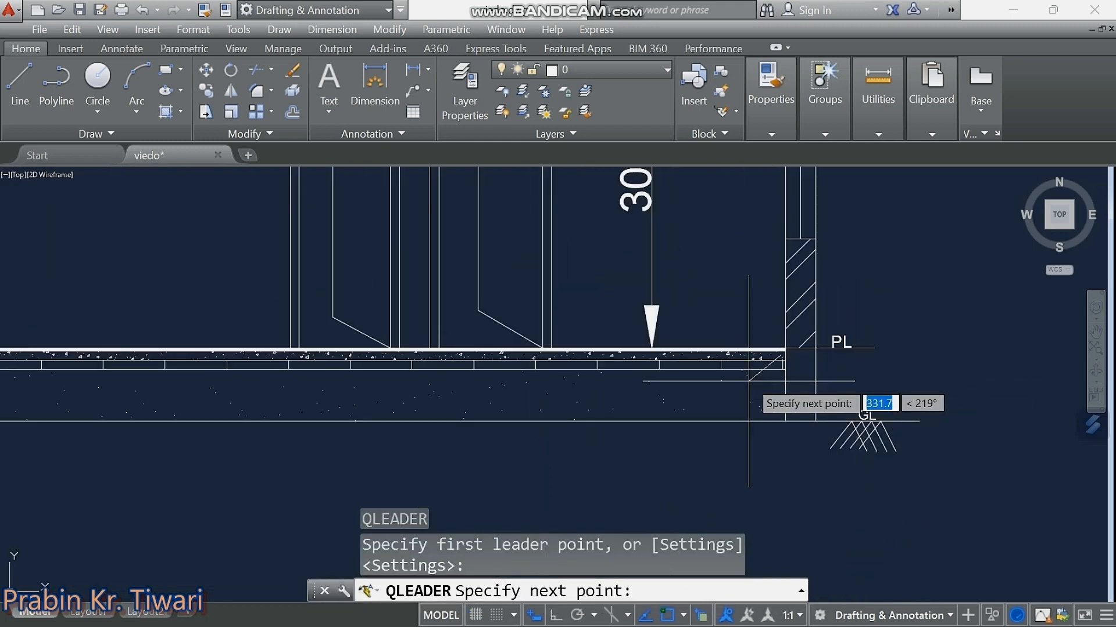
pyautogui.scroll(4, 959, 378)
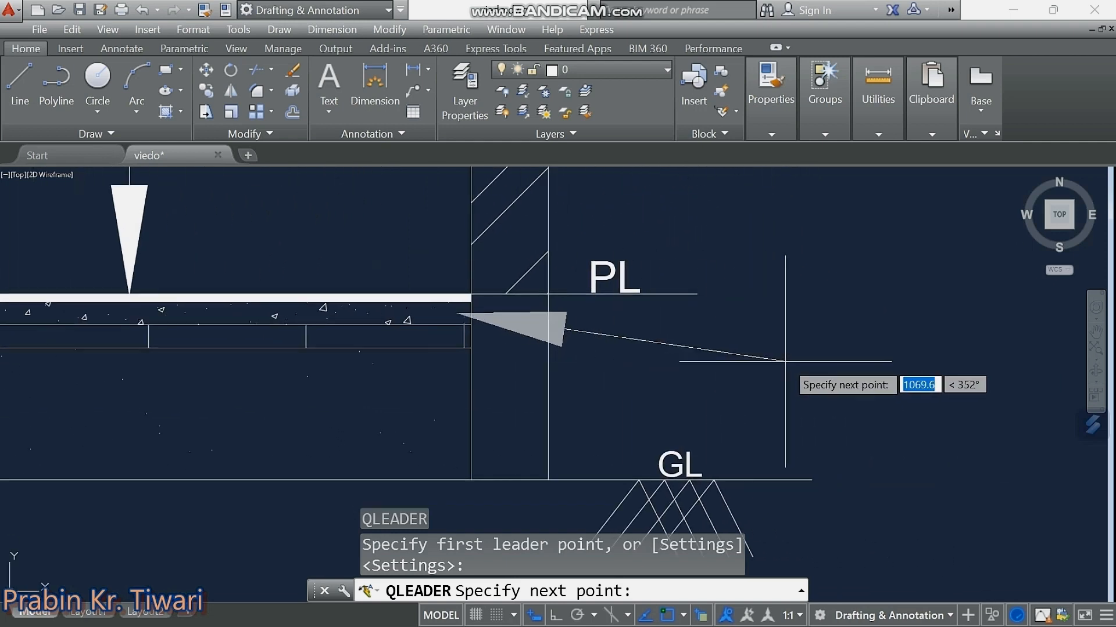
pyautogui.moveTo(786, 366); pyautogui.dragTo(655, 367, button='middle')
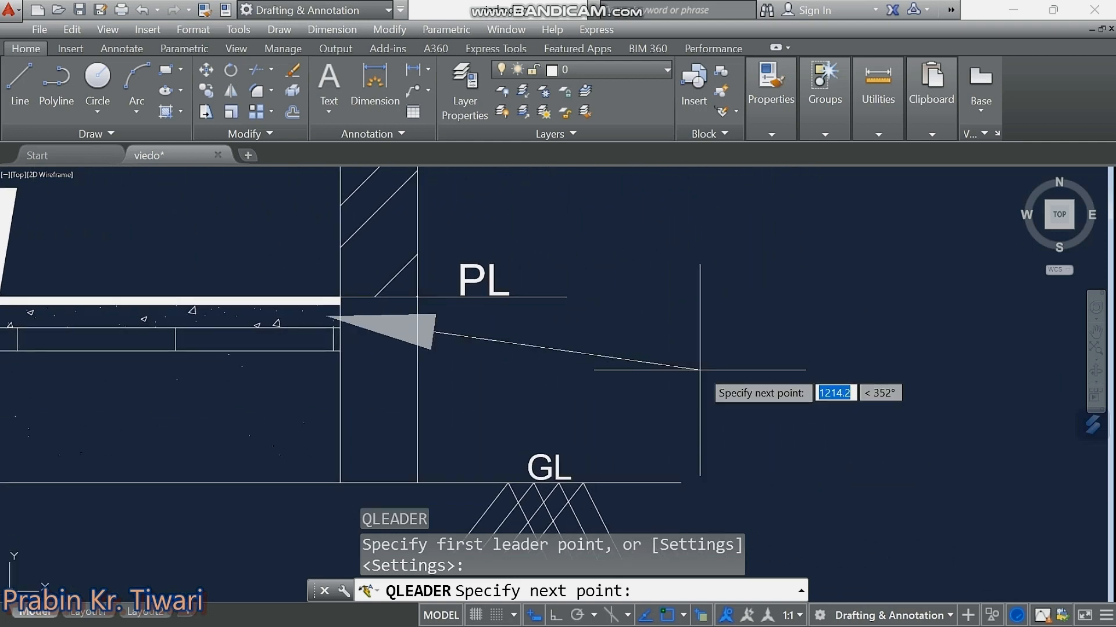
pyautogui.click(779, 344)
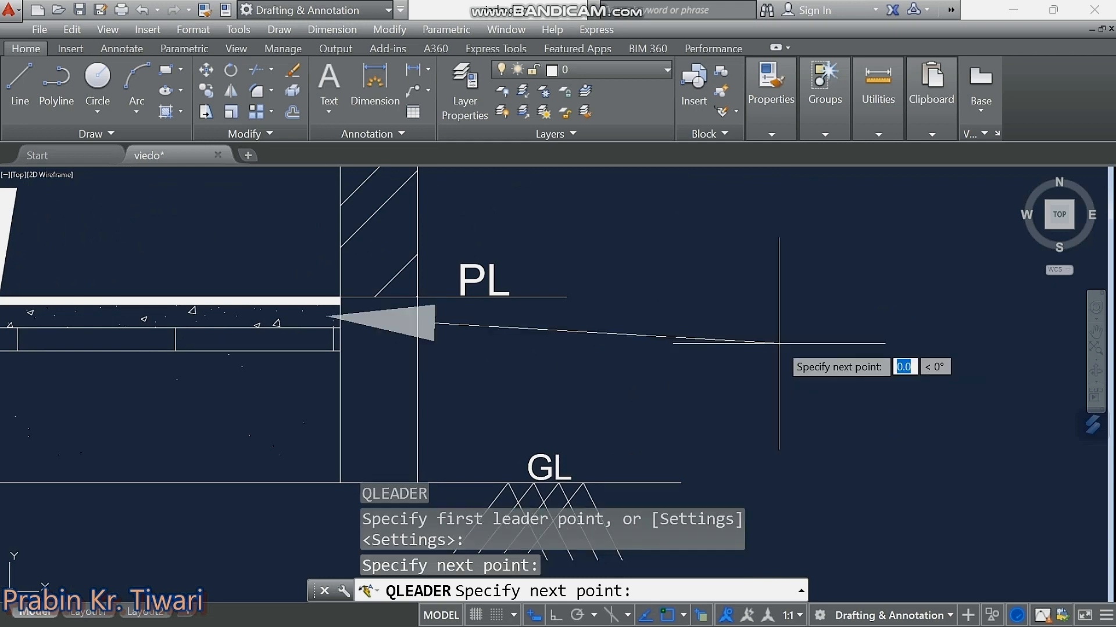
pyautogui.press('Escape')
# Add multiline text reading "75 MM THIK PCC" beside the tail of the concrete-layer leader.
pyautogui.scroll(-6, 762, 370)
pyautogui.moveTo(761, 371); pyautogui.dragTo(720, 376, button='middle')
pyautogui.scroll(2, 699, 364)
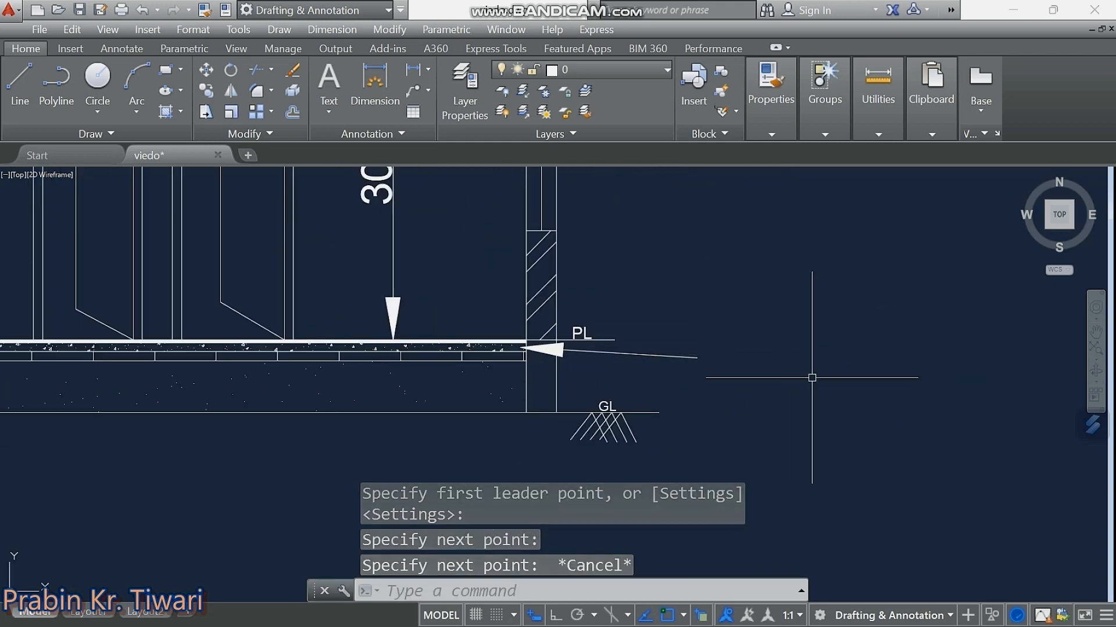
pyautogui.click(333, 78)
pyautogui.scroll(4, 697, 337)
pyautogui.moveTo(581, 304); pyautogui.dragTo(534, 259, button='middle')
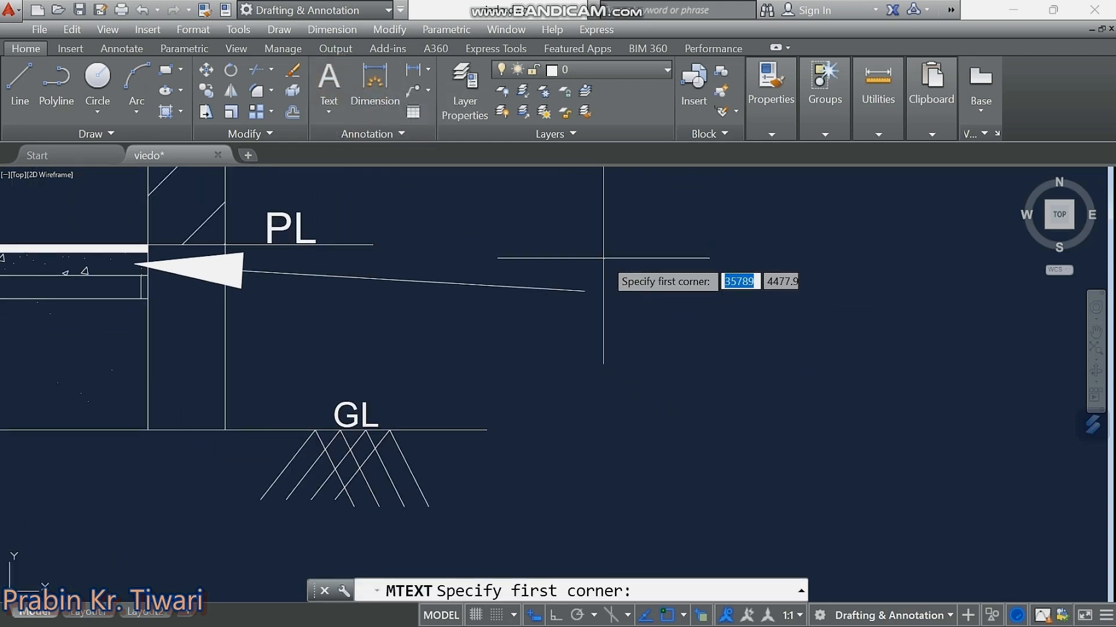
pyautogui.click(604, 257)
pyautogui.click(605, 276)
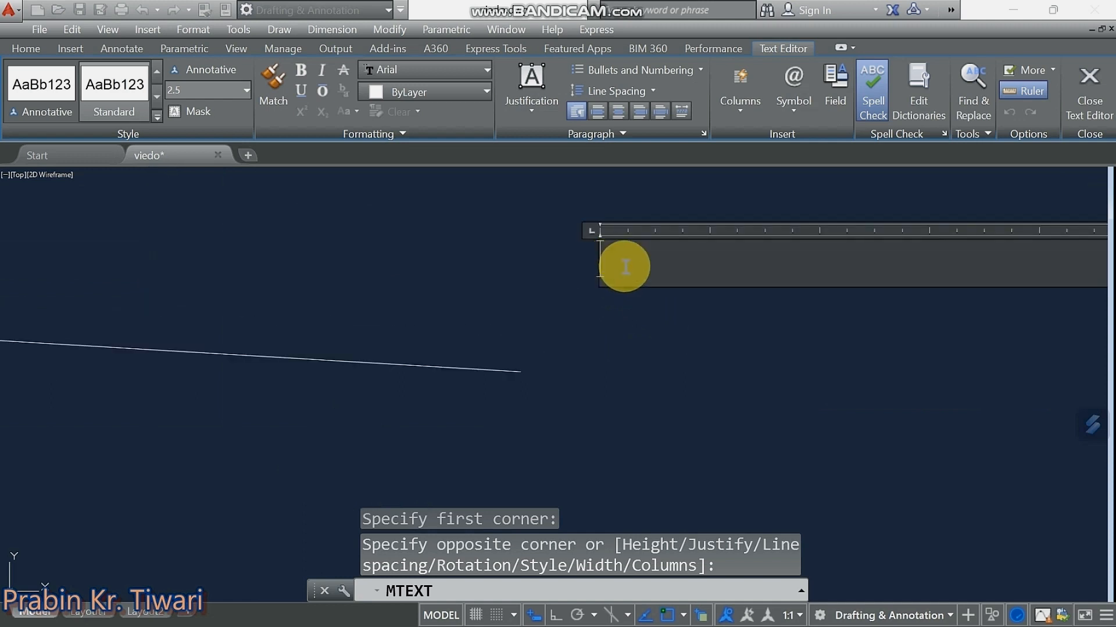
pyautogui.write('75 MM')
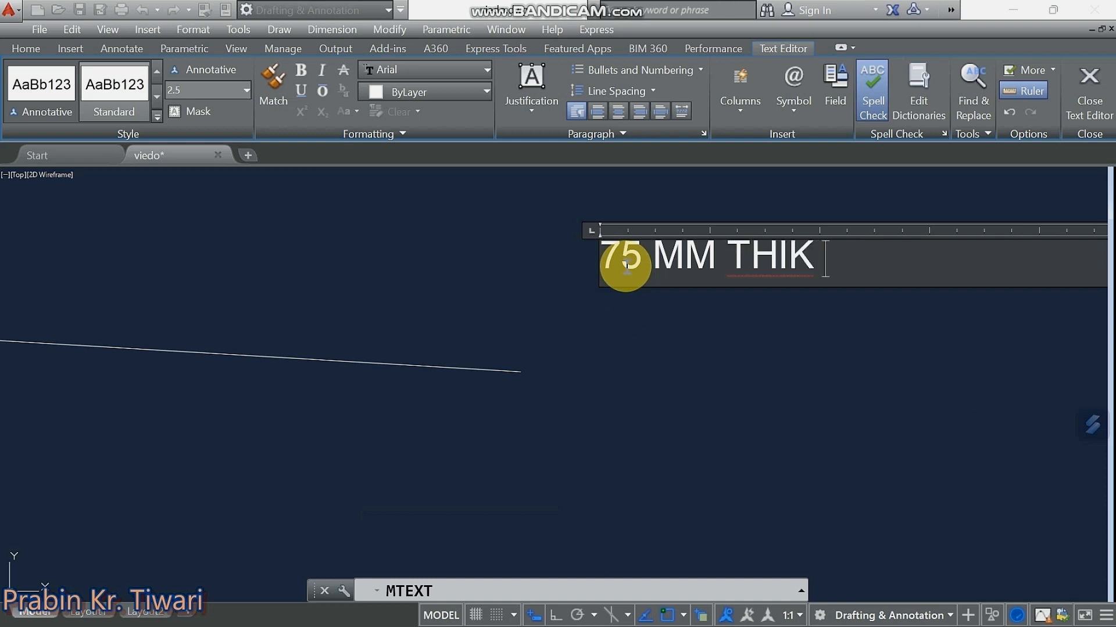
pyautogui.write('THIK PCC')
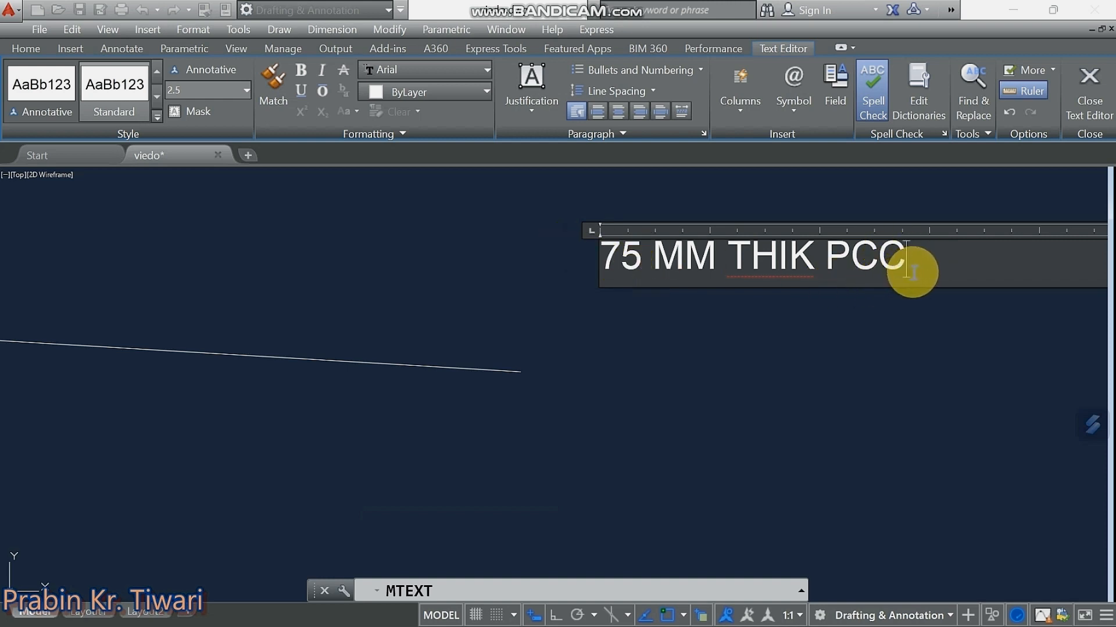
# Set the height of the whole PCC note to 80, finish the text and clear the selection.
pyautogui.moveTo(673, 256); pyautogui.dragTo(480, 256)
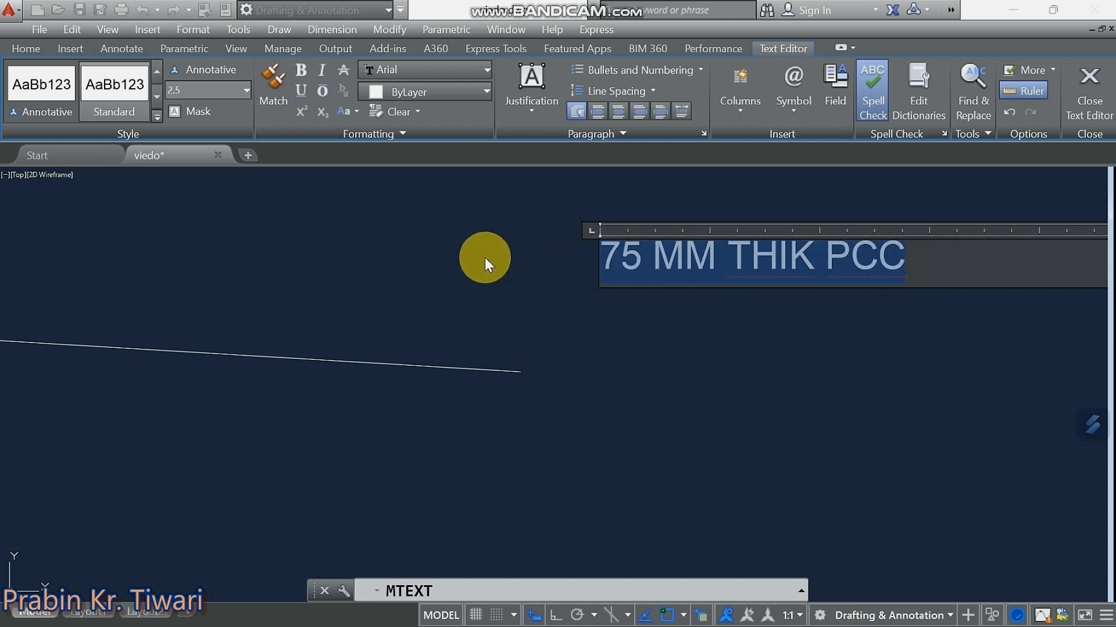
pyautogui.click(185, 90)
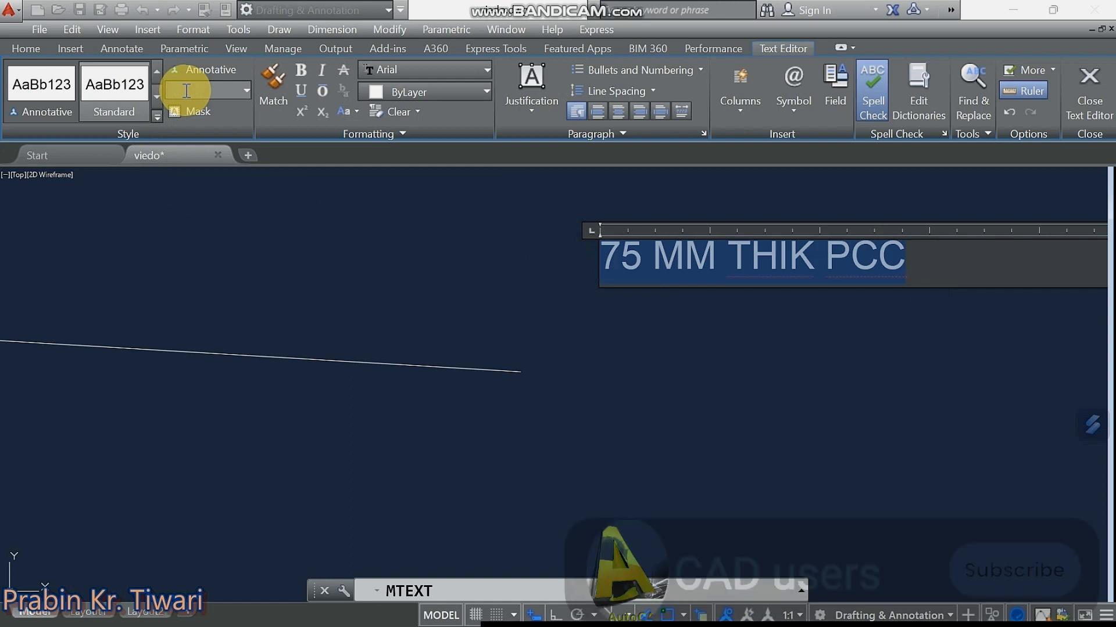
pyautogui.write('80')
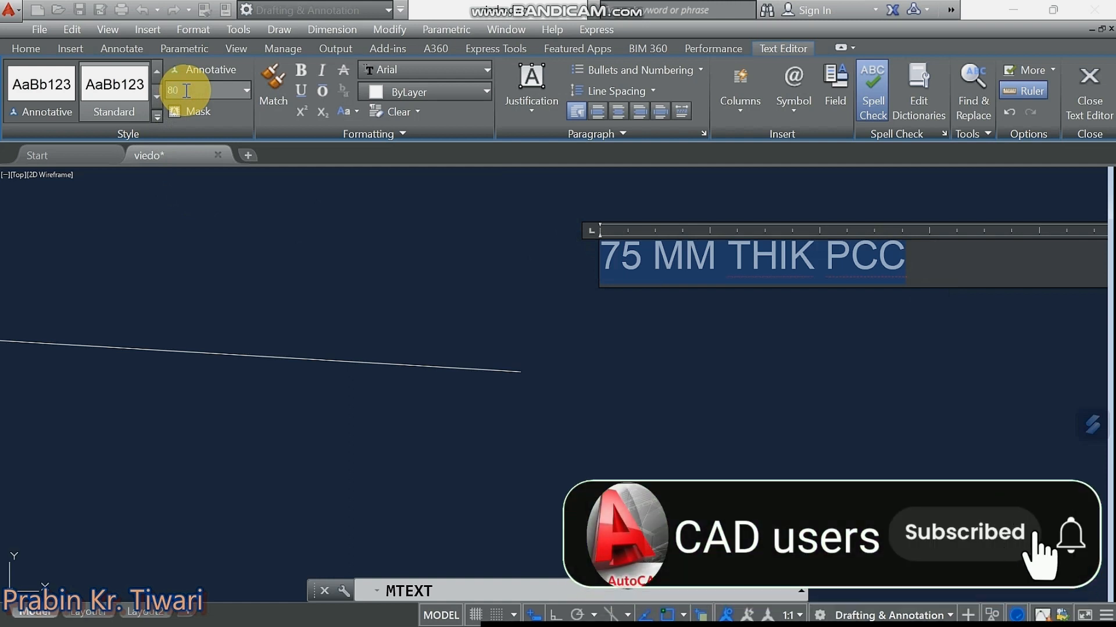
pyautogui.press('Return')
pyautogui.click(233, 243)
pyautogui.scroll(-6, 237, 245)
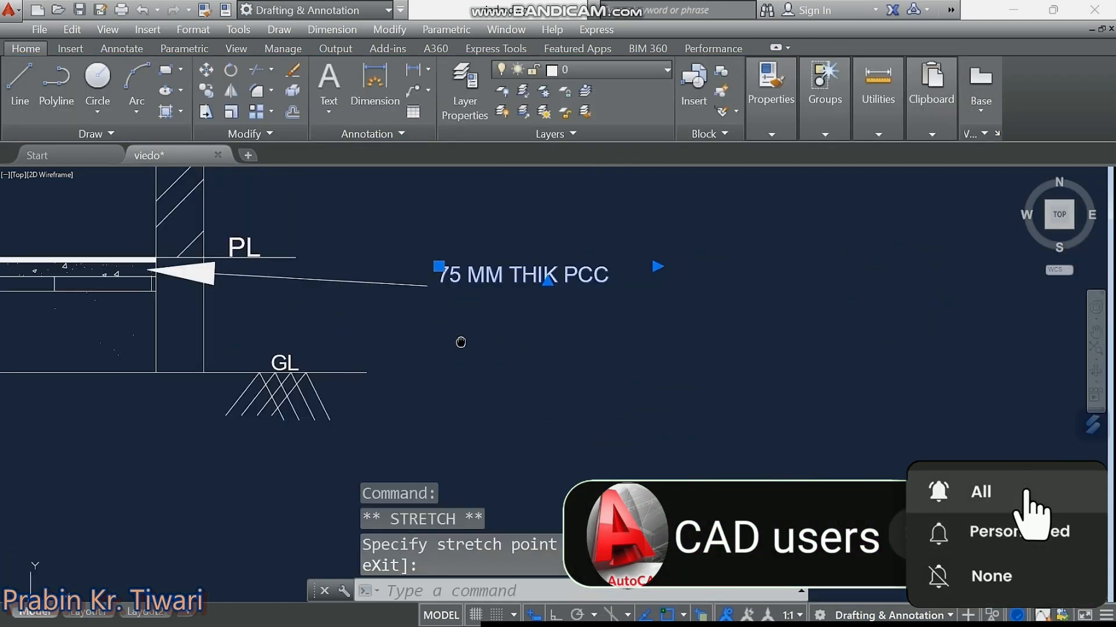
pyautogui.press('Escape')
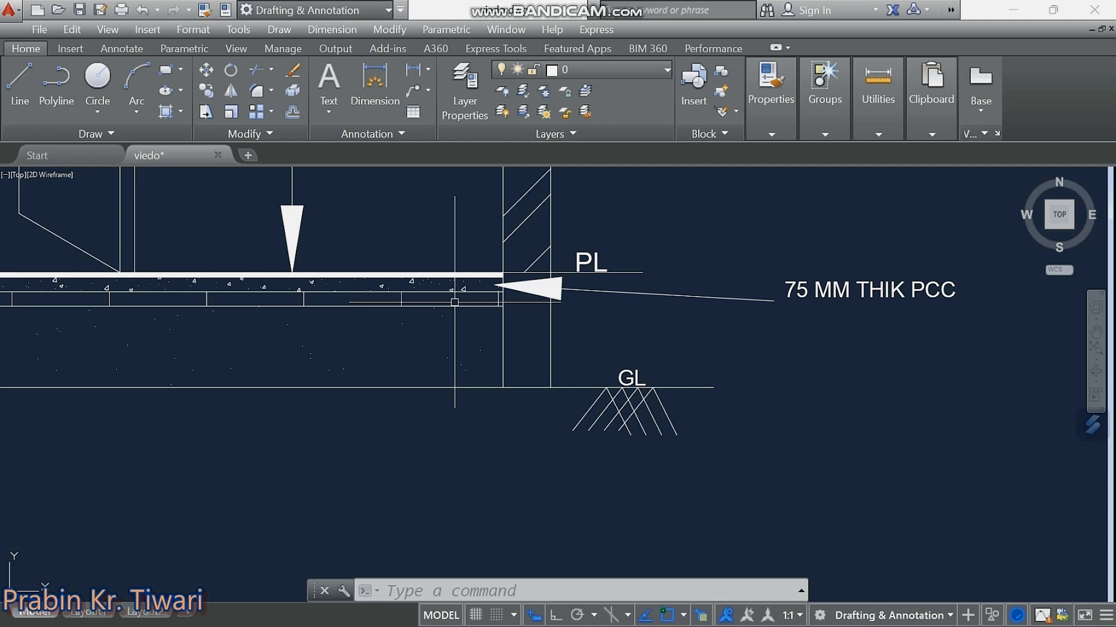
# Draw a quick leader from the brick layer, sloping down past the outer wall to a short end segment below the PCC note, without annotation text.
pyautogui.moveTo(450, 302); pyautogui.dragTo(450, 286, button='middle')
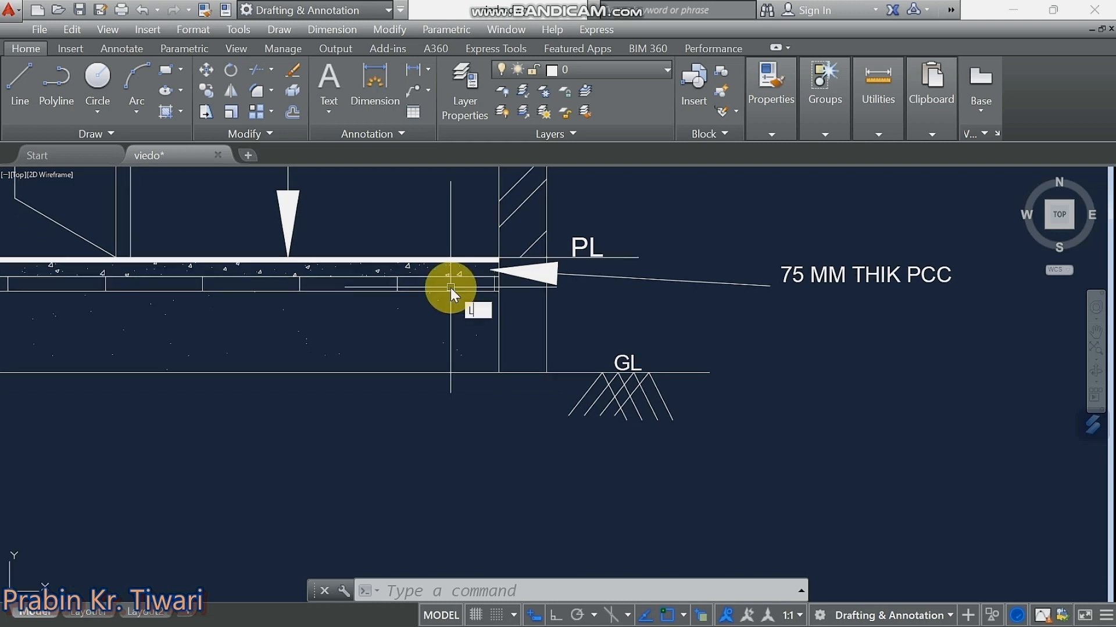
pyautogui.write('LE')
pyautogui.press('Return')
pyautogui.scroll(4, 450, 289)
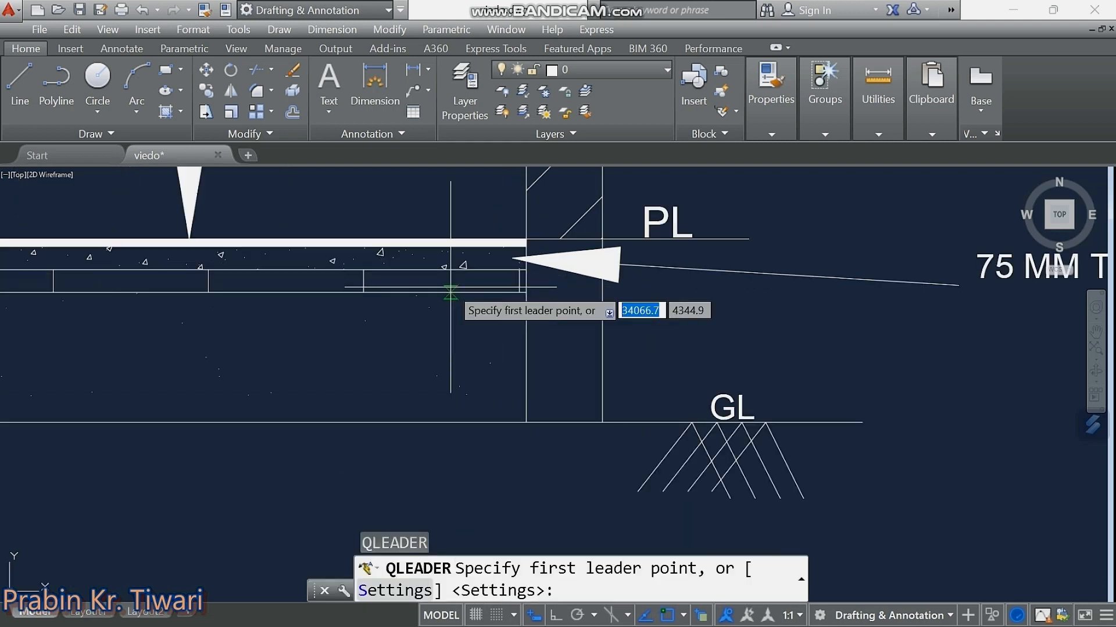
pyautogui.click(364, 235)
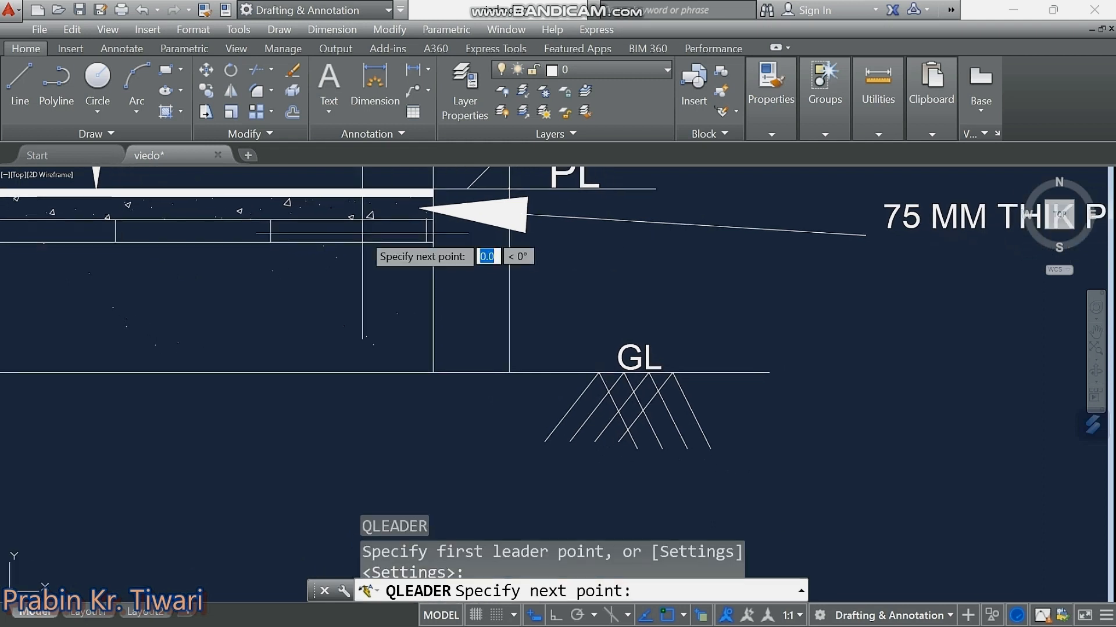
pyautogui.click(820, 313)
pyautogui.click(872, 309)
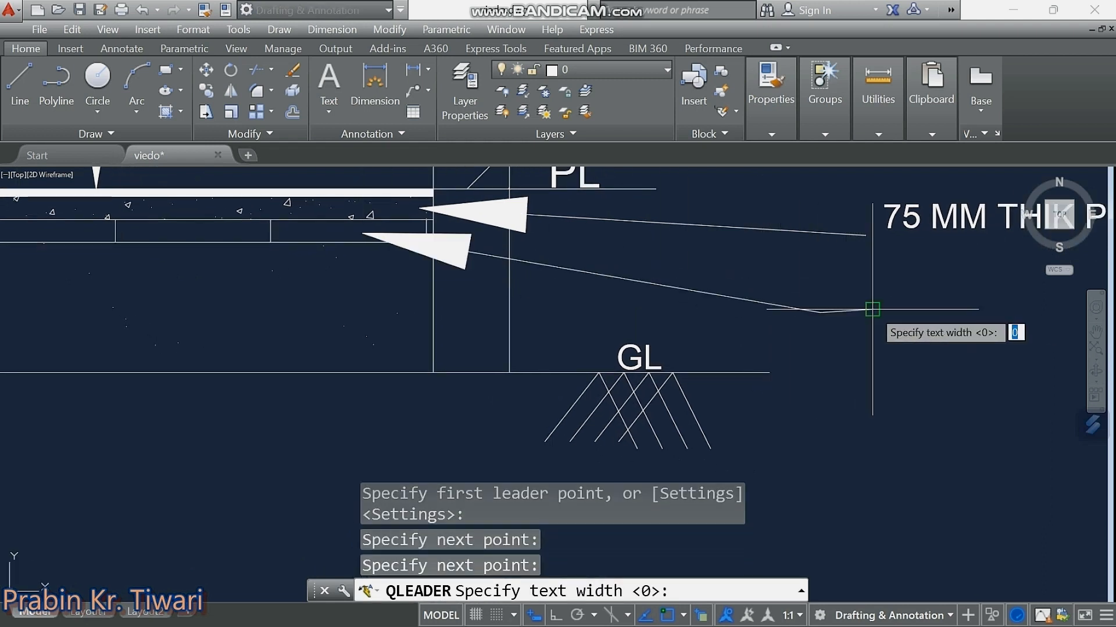
pyautogui.press('Escape')
# Copy the "75 MM THIK PCC" note straight down to the end of the brick-layer leader.
pyautogui.scroll(-3, 872, 309)
pyautogui.click(612, 221)
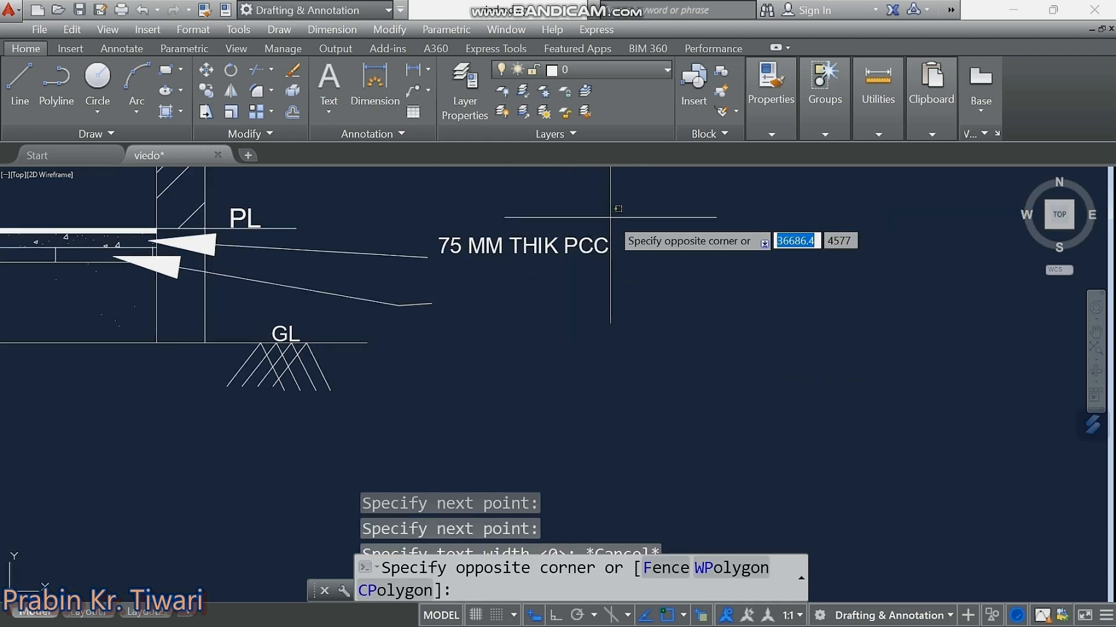
pyautogui.click(562, 276)
pyautogui.rightClick(563, 279)
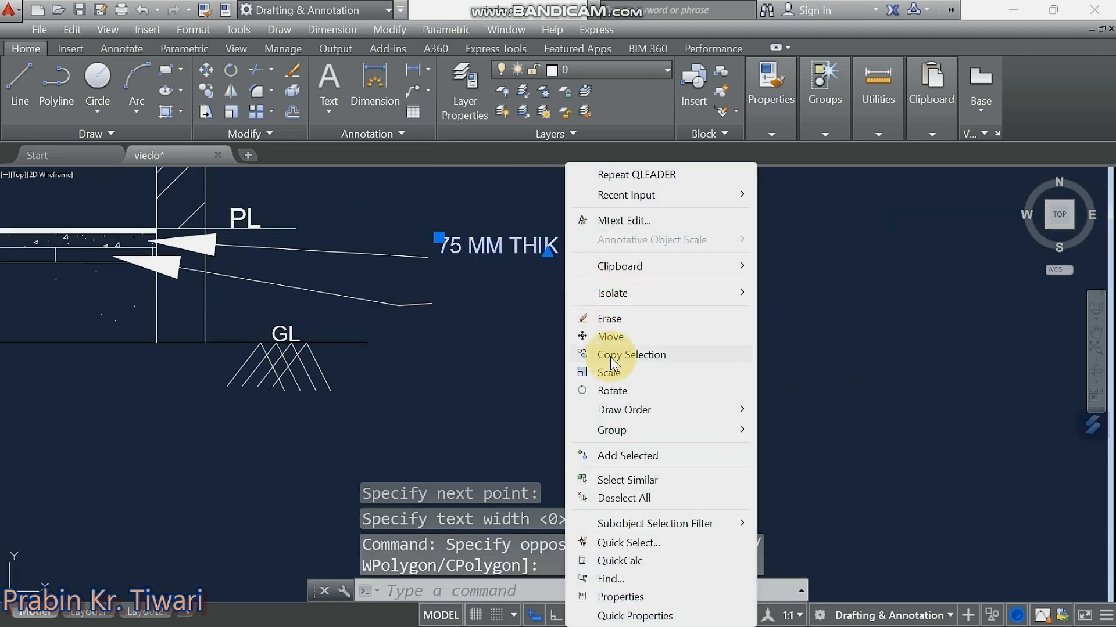
pyautogui.click(633, 354)
pyautogui.click(635, 308)
pyautogui.click(636, 353)
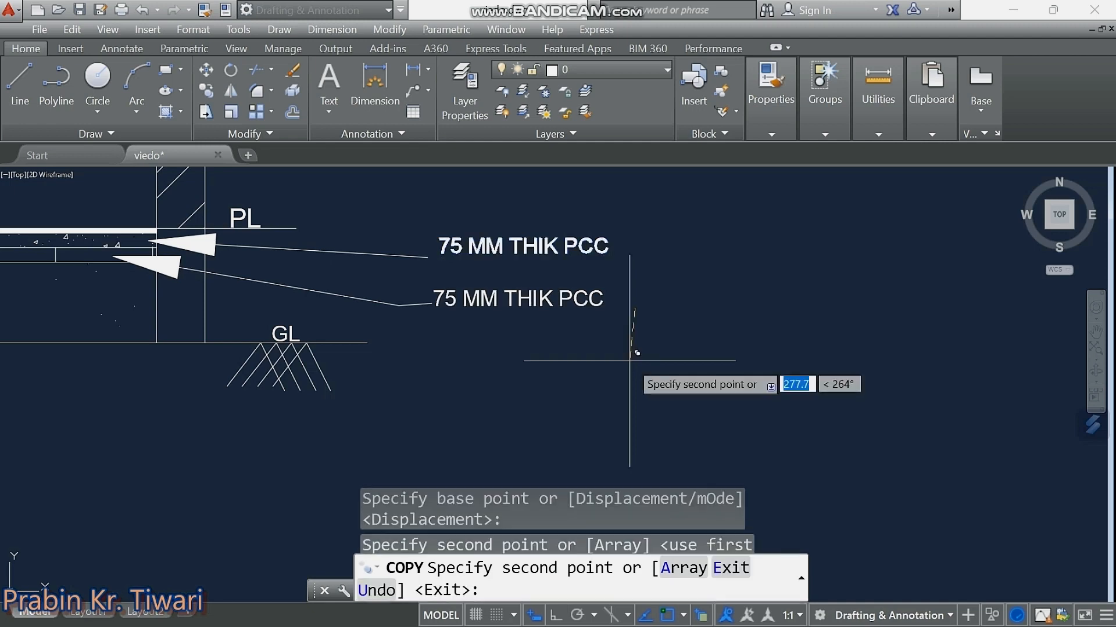
pyautogui.press('Escape')
# Change the copied note beside the brick-layer leader to read "75 MM THIK BFS".
pyautogui.moveTo(508, 344); pyautogui.dragTo(519, 328, button='middle')
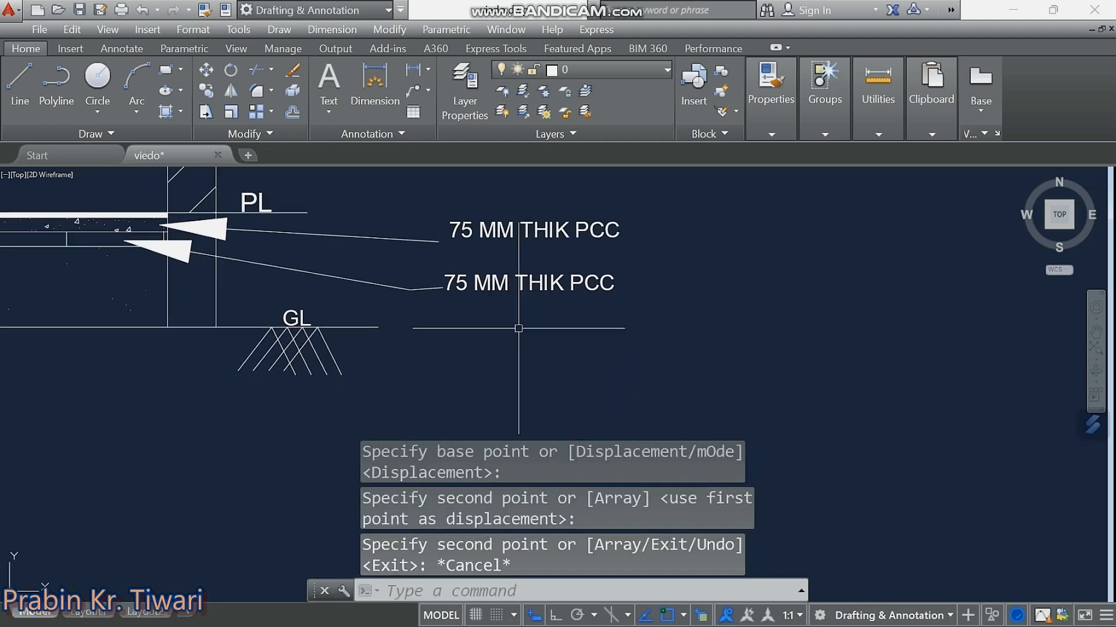
pyautogui.doubleClick(552, 283)
pyautogui.click(623, 284)
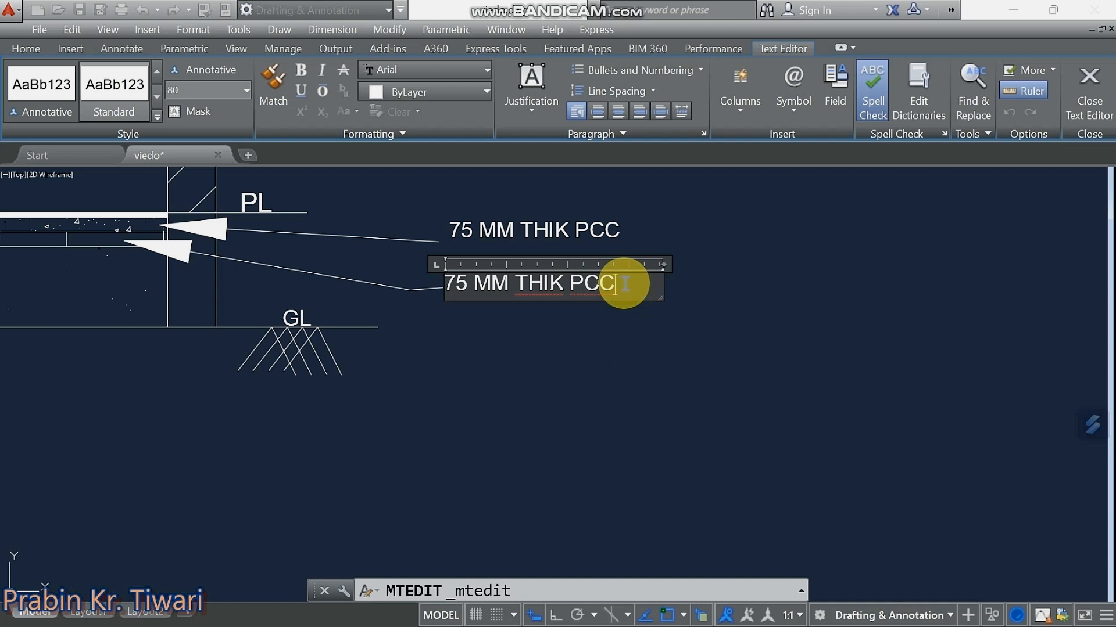
pyautogui.press('BackSpace')
pyautogui.press('BackSpace')
pyautogui.press('BackSpace')
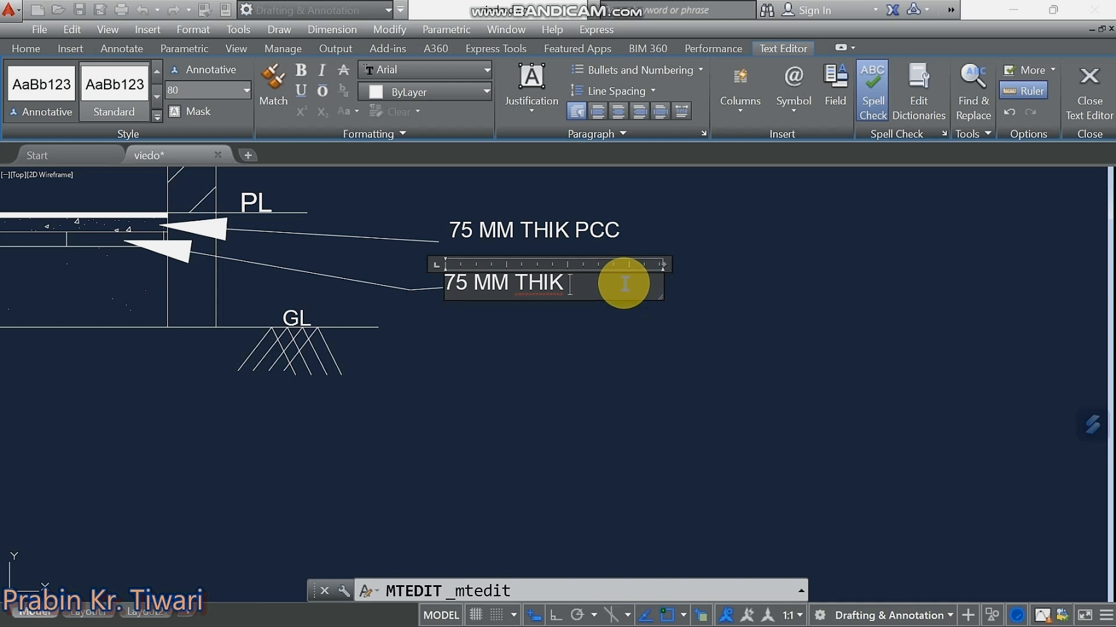
pyautogui.write('BFS')
pyautogui.click(638, 333)
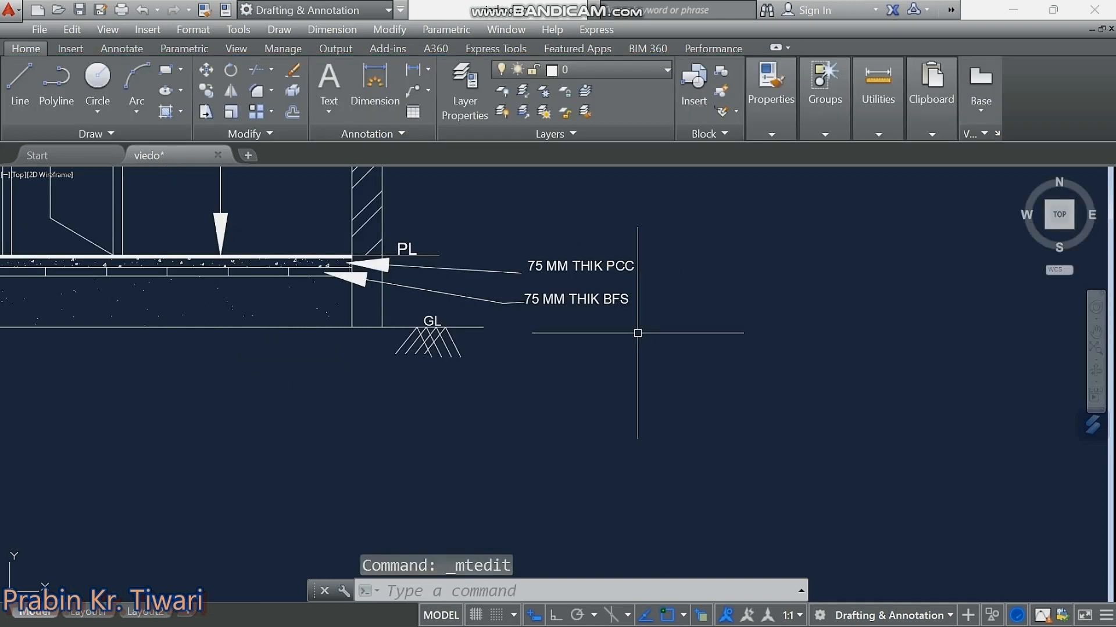
pyautogui.scroll(-2, 600, 333)
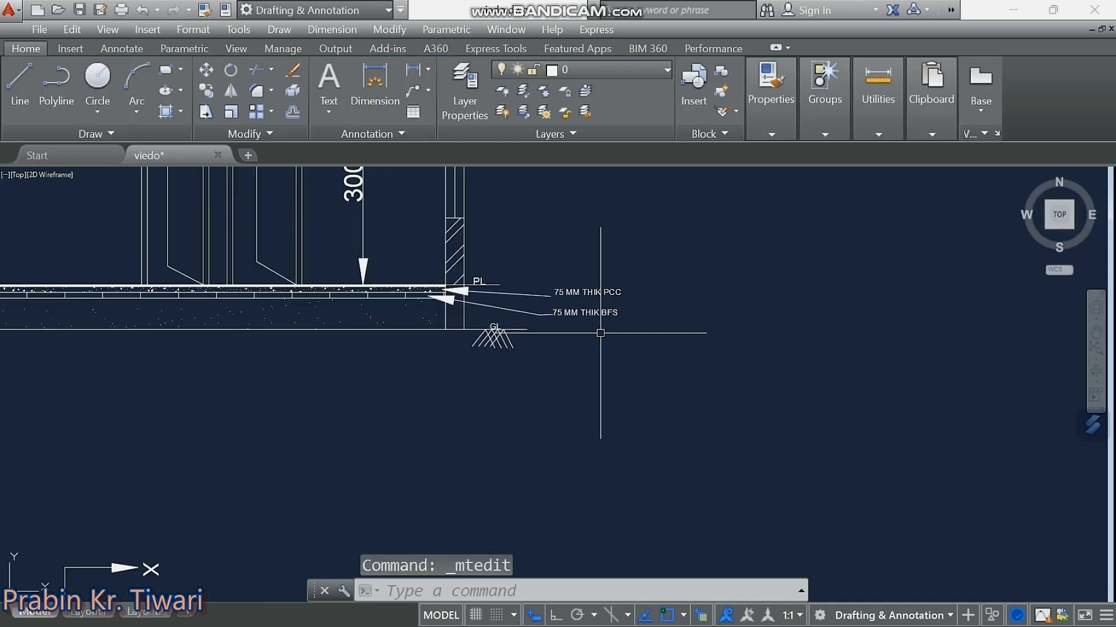
pyautogui.moveTo(572, 328); pyautogui.dragTo(651, 349, button='middle')
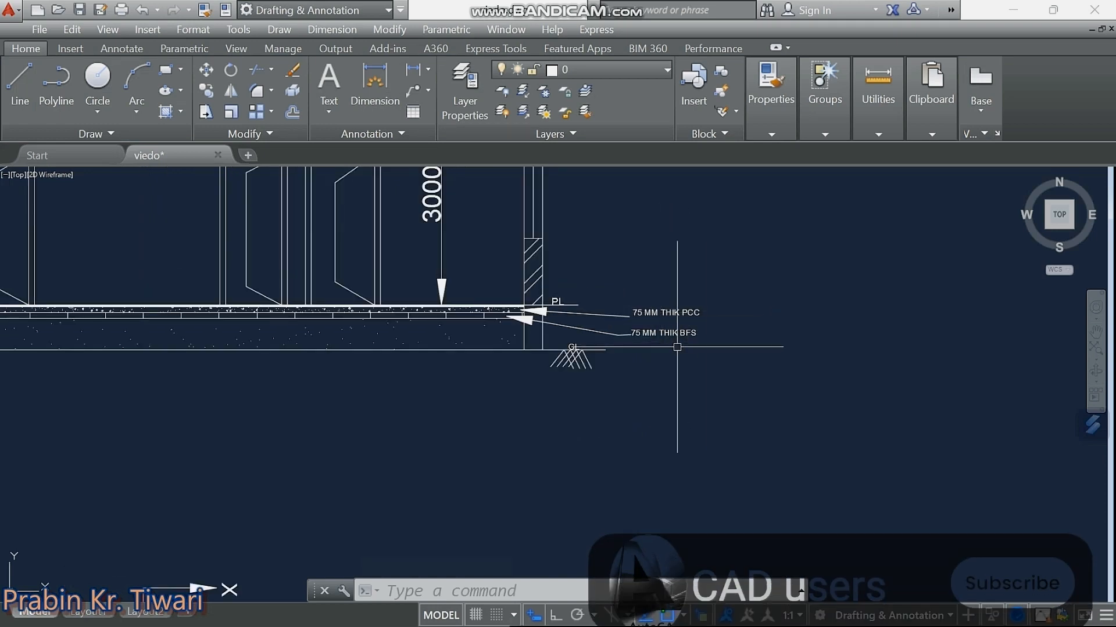
pyautogui.scroll(-5, 598, 361)
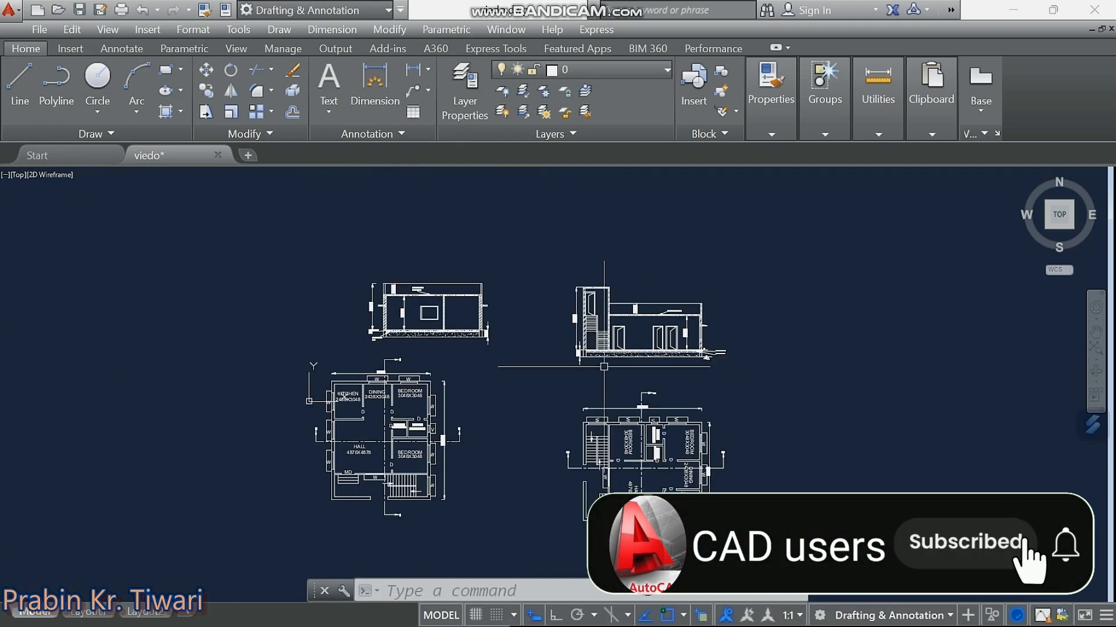
pyautogui.scroll(6, 701, 316)
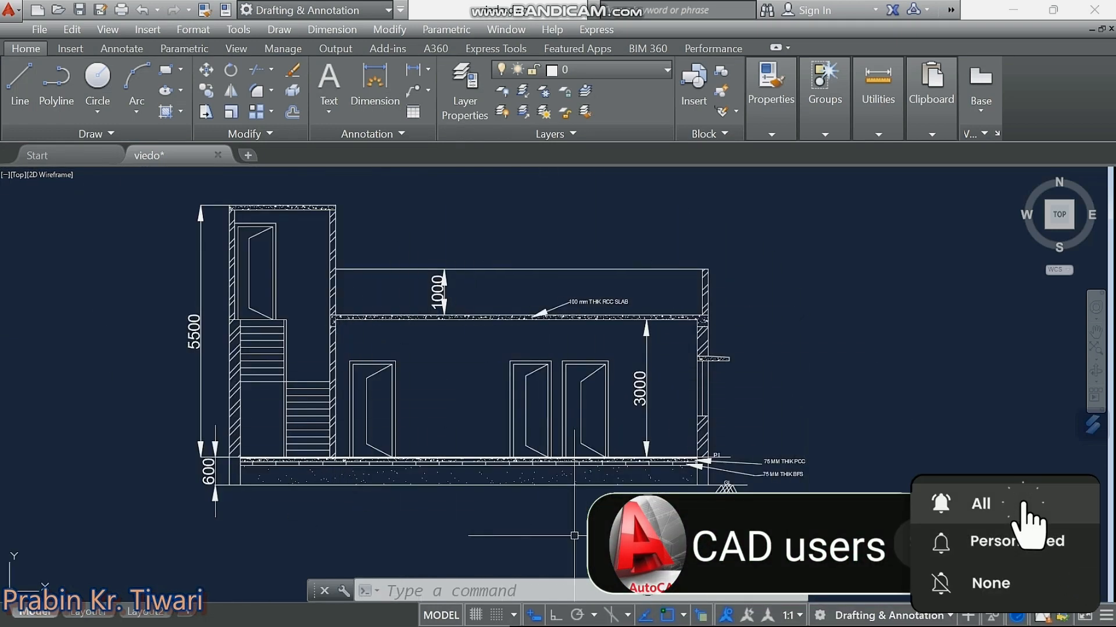